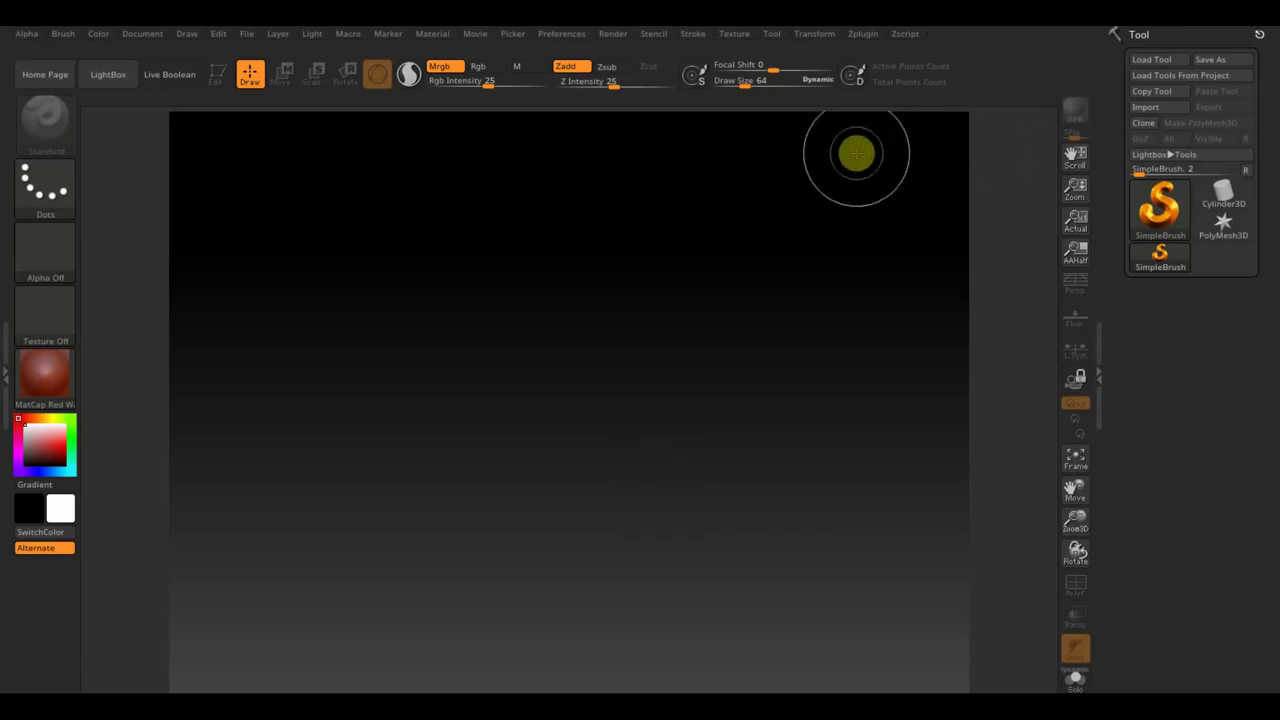
Draw a Sphere3D on the canvas and convert it to a PolyMesh3D
{"action": "left_click", "coordinate": [1160, 213]}
{"action": "left_click", "coordinate": [518, 284]}
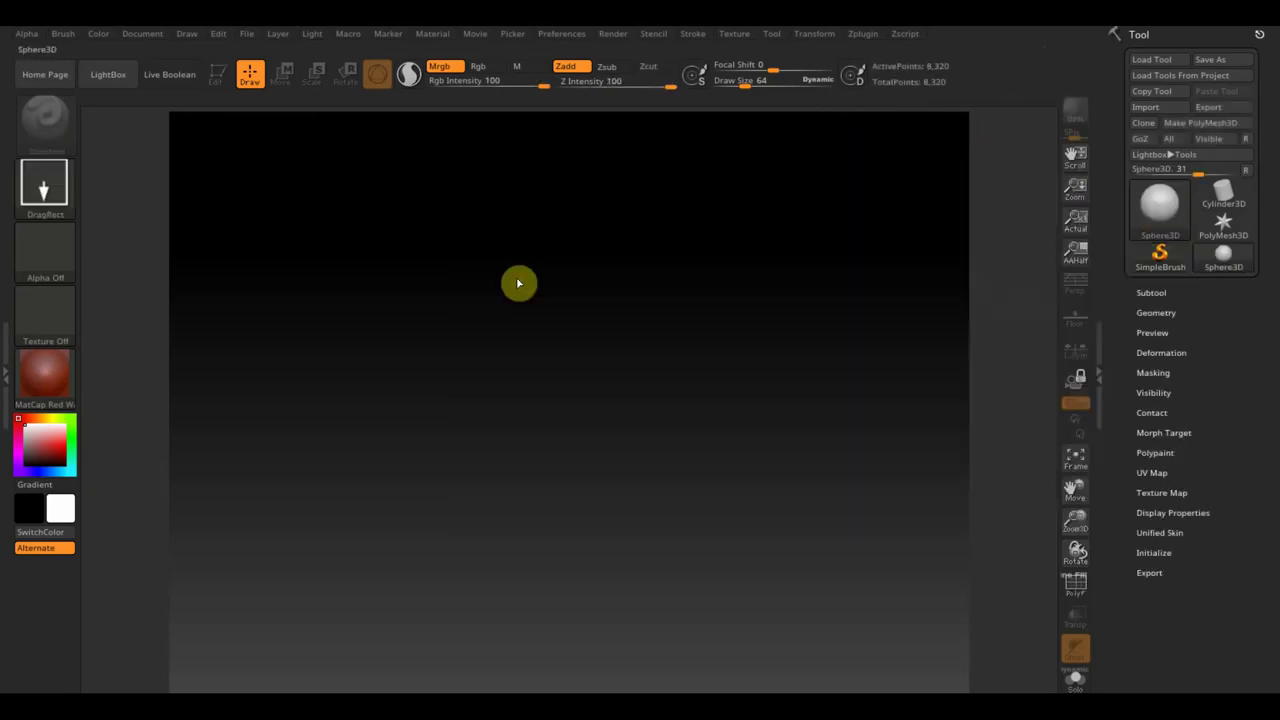
{"action": "left_click_drag", "start_coordinate": [592, 364], "coordinate": [612, 536]}
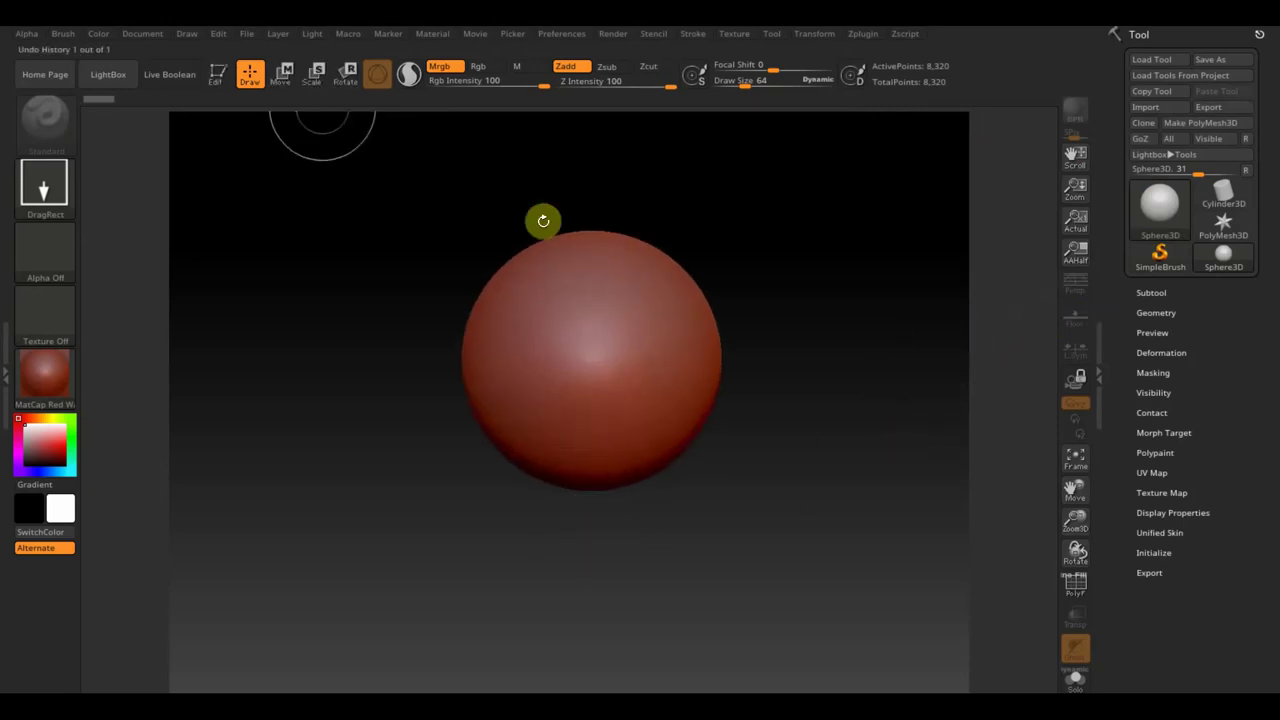
{"action": "left_click", "coordinate": [219, 76]}
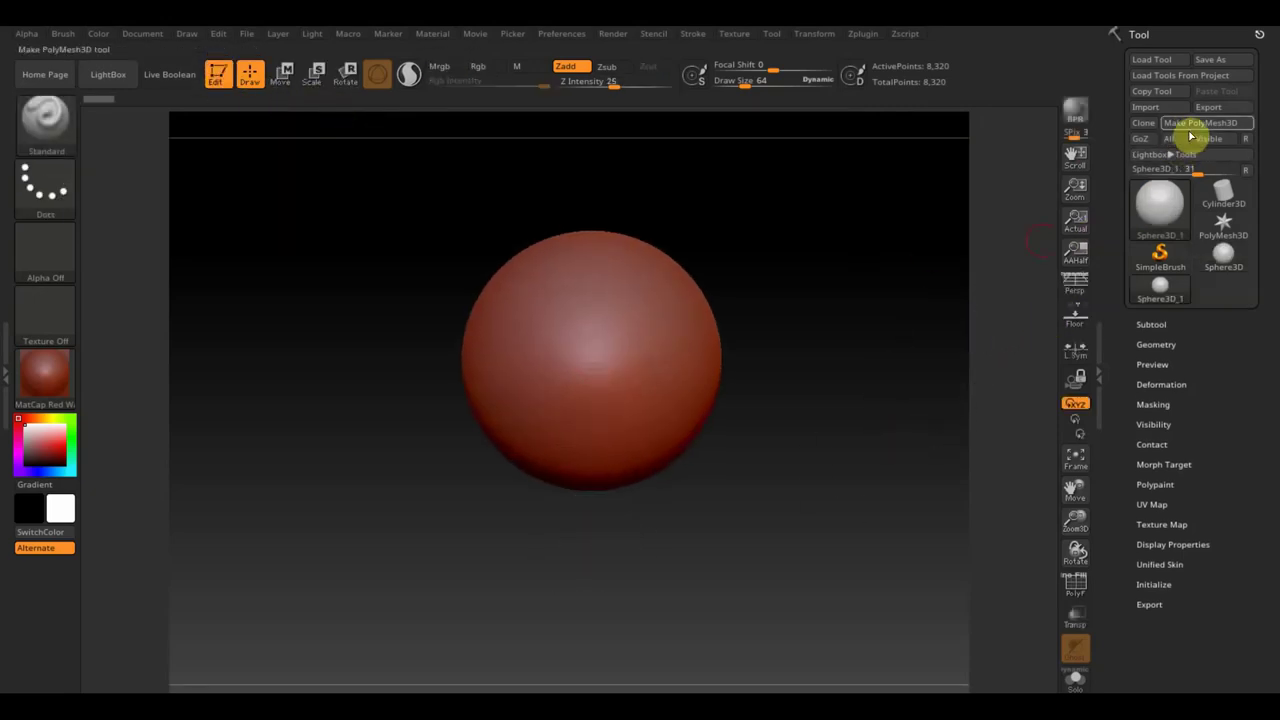
{"action": "left_click", "coordinate": [1193, 123]}
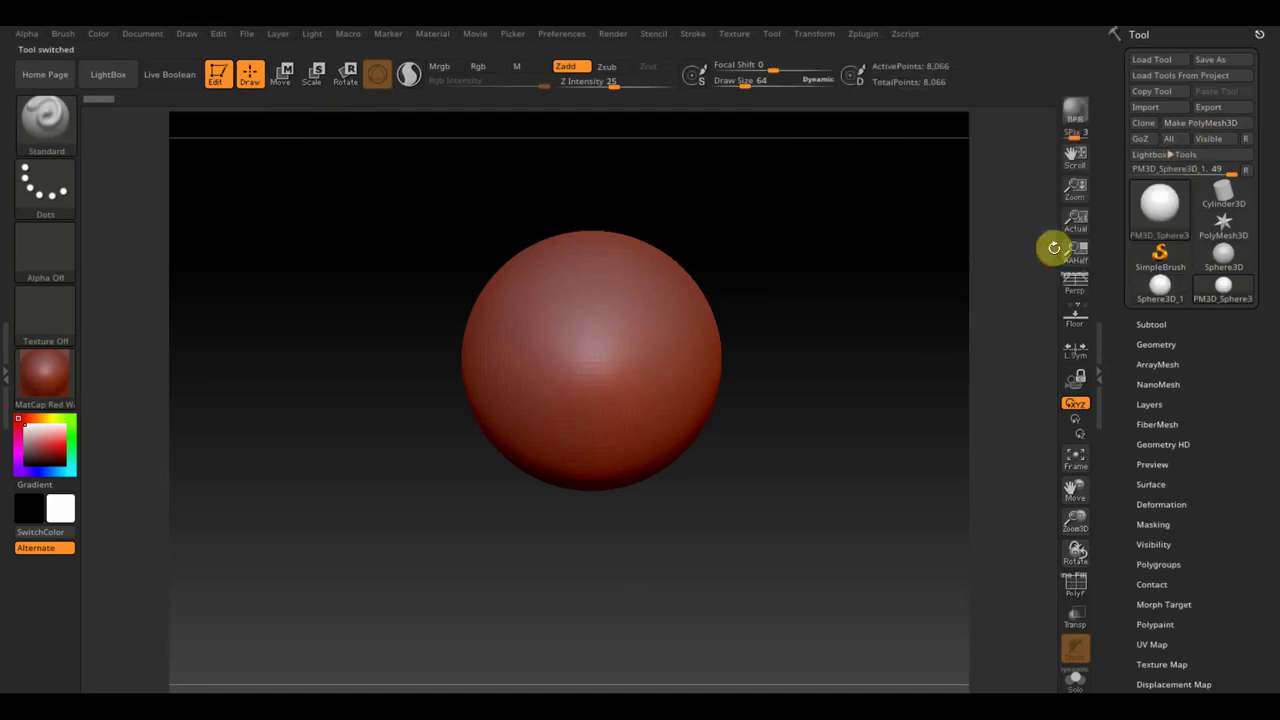
Turn on the floor grid, level the view, and scale the sphere down with the gizmo
{"action": "left_click", "coordinate": [1082, 323]}
{"action": "left_click", "coordinate": [1082, 325]}
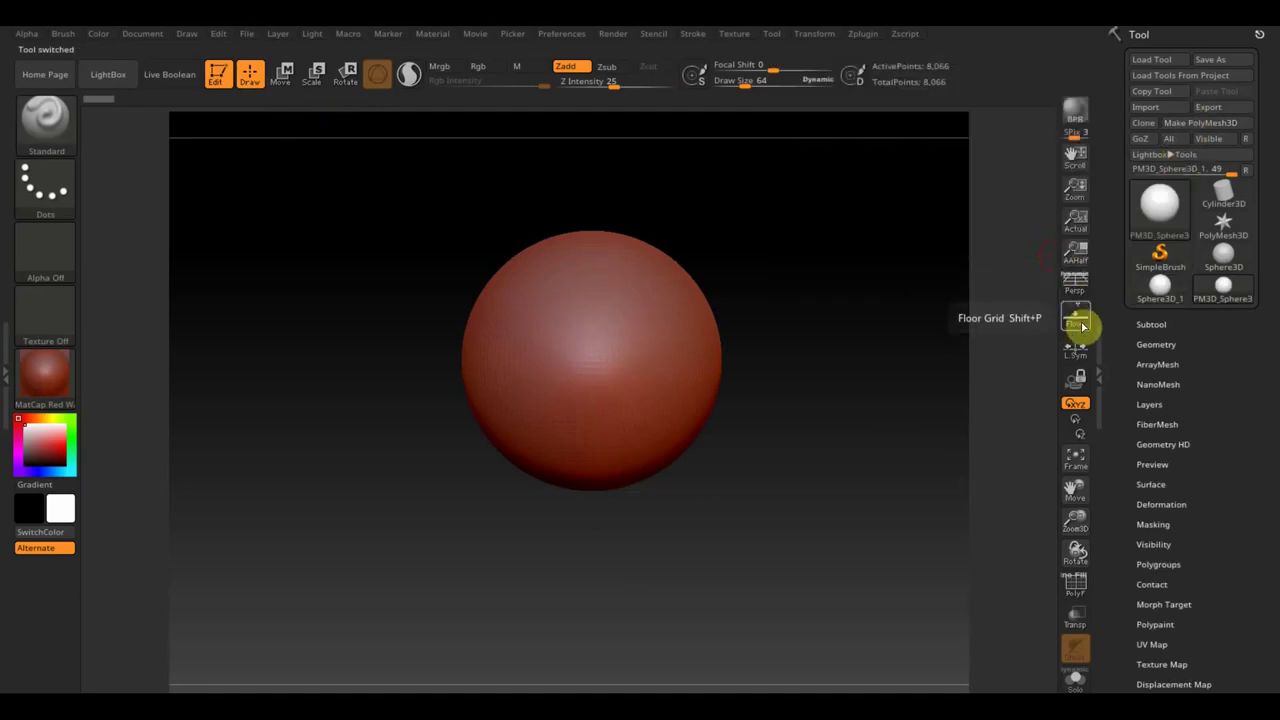
{"action": "left_click", "coordinate": [1082, 325]}
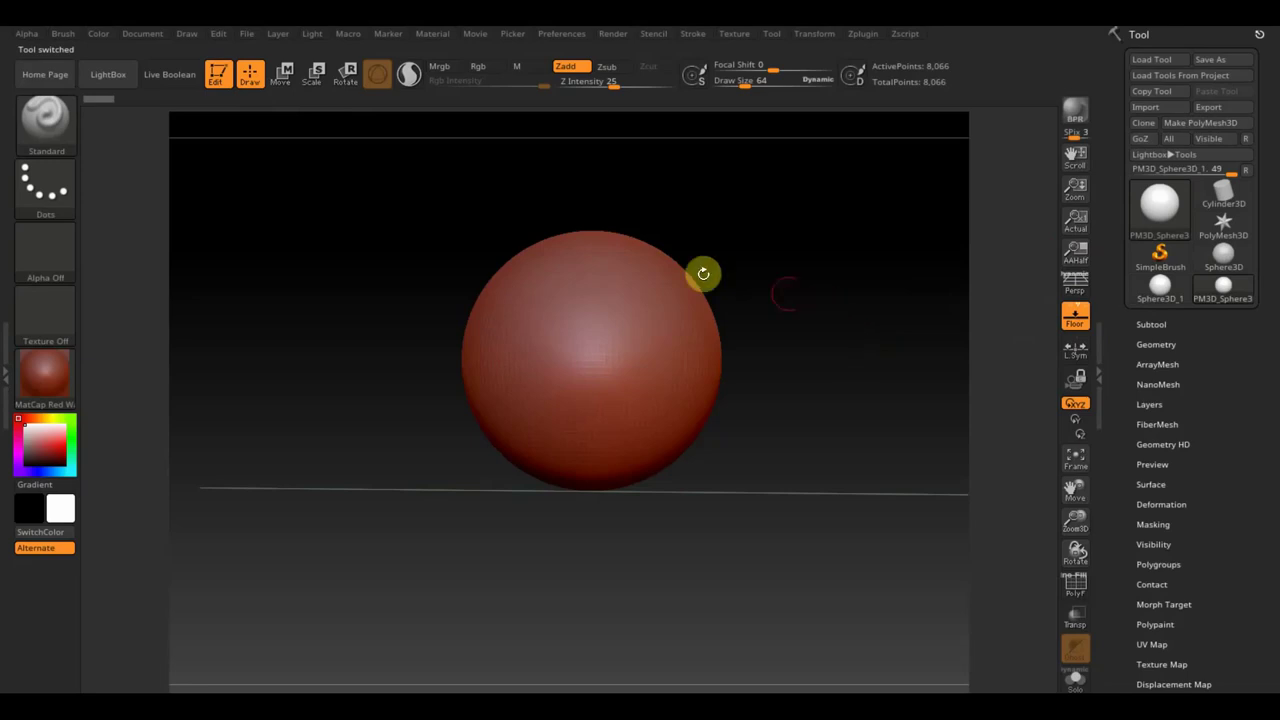
{"action": "left_click_drag", "start_coordinate": [840, 349], "coordinate": [851, 370]}
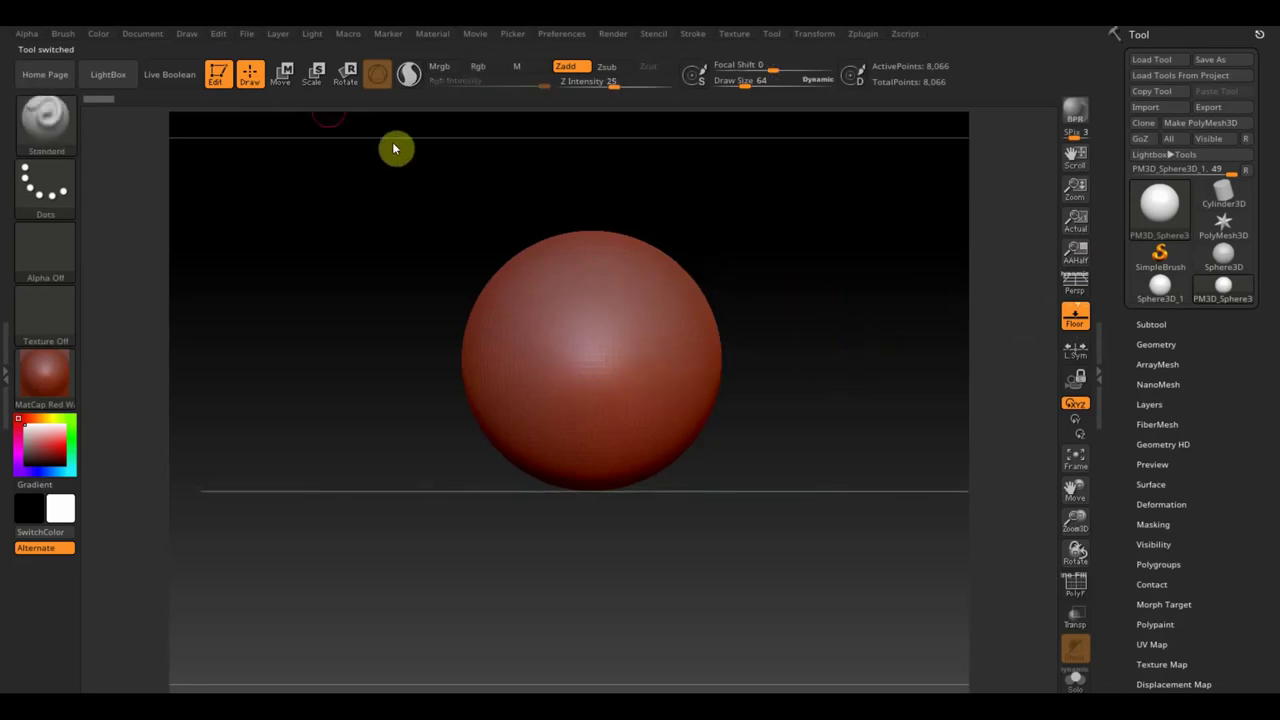
{"action": "left_click", "coordinate": [283, 73]}
{"action": "mouse_move", "coordinate": [600, 375]}
{"action": "left_mouse_down"}
{"action": "mouse_move", "coordinate": [557, 281]}
{"action": "mouse_move", "coordinate": [600, 272]}
{"action": "left_mouse_up"}
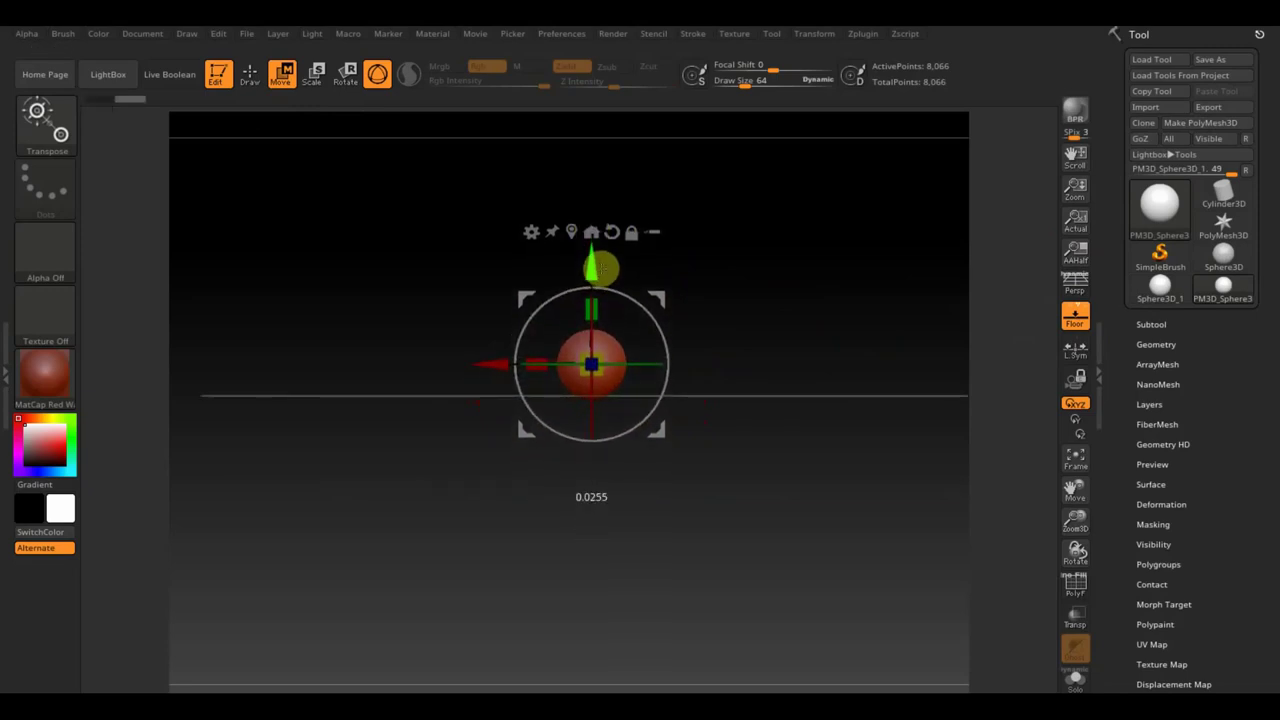
Zoom in and stretch the sphere upward along Y into a tall egg shape
{"action": "mouse_move", "coordinate": [783, 366]}
{"action": "left_mouse_down", "text": "alt"}
{"action": "mouse_move", "coordinate": [794, 320]}
{"action": "mouse_move", "coordinate": [814, 406]}
{"action": "mouse_move", "coordinate": [866, 500]}
{"action": "mouse_move", "coordinate": [835, 371]}
{"action": "mouse_move", "coordinate": [803, 423]}
{"action": "mouse_move", "coordinate": [829, 420]}
{"action": "mouse_move", "coordinate": [826, 437]}
{"action": "mouse_move", "coordinate": [874, 397]}
{"action": "mouse_move", "coordinate": [851, 400]}
{"action": "left_mouse_up", "text": "alt"}
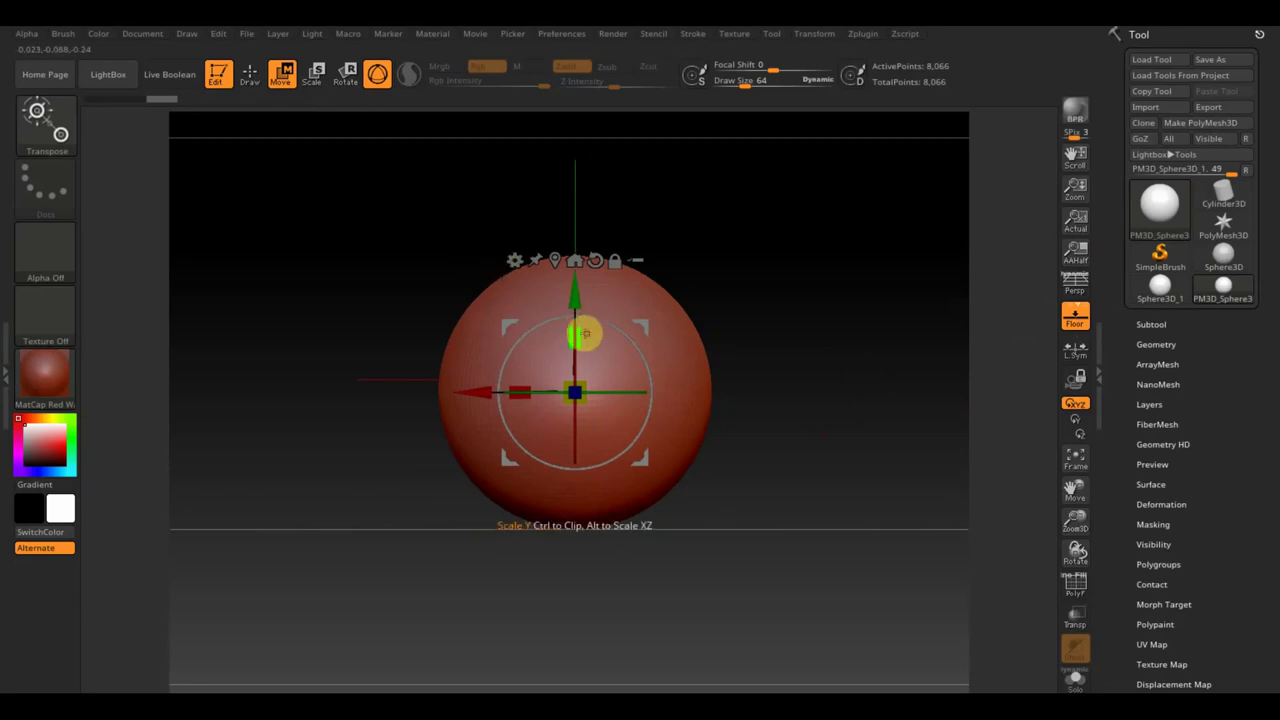
{"action": "left_click_drag", "start_coordinate": [582, 335], "coordinate": [584, 284]}
{"action": "left_click", "coordinate": [250, 75]}
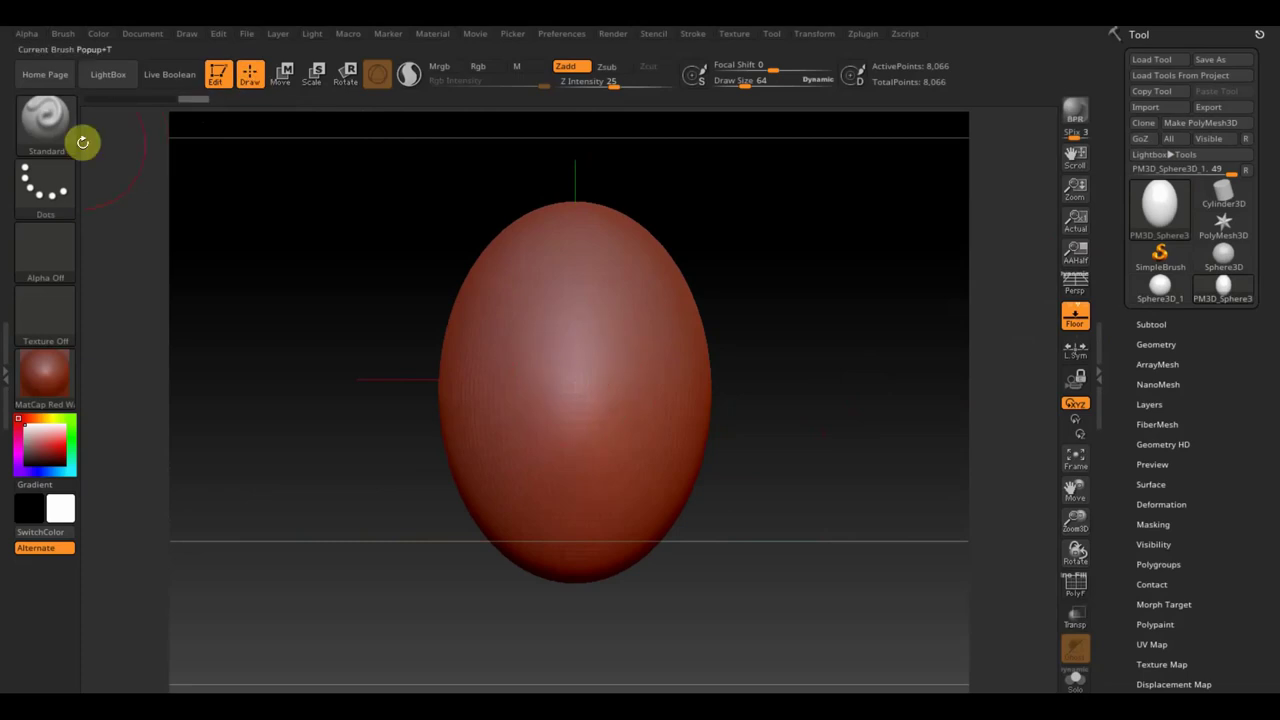
Use the Move Topological brush at Draw Size about 146 to pull the egg's lower sides outward
{"action": "left_click", "coordinate": [62, 140]}
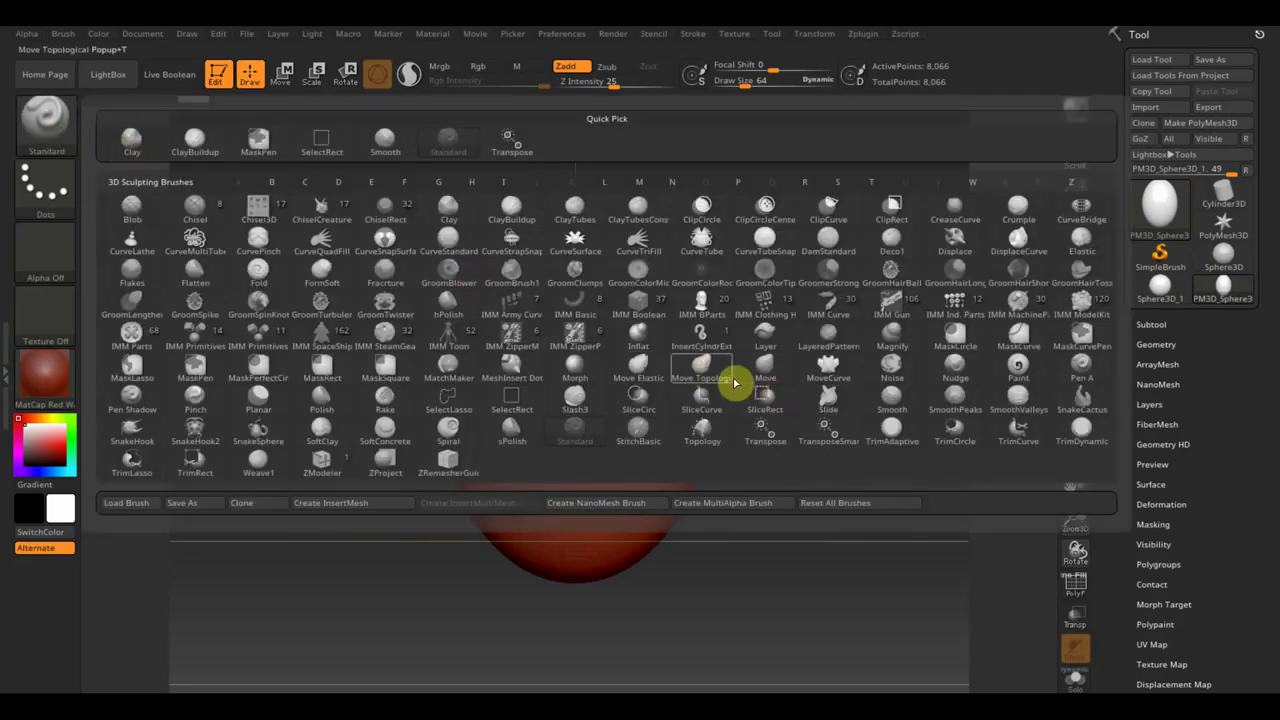
{"action": "left_click", "coordinate": [715, 375]}
{"action": "left_click_drag", "start_coordinate": [760, 80], "coordinate": [746, 83]}
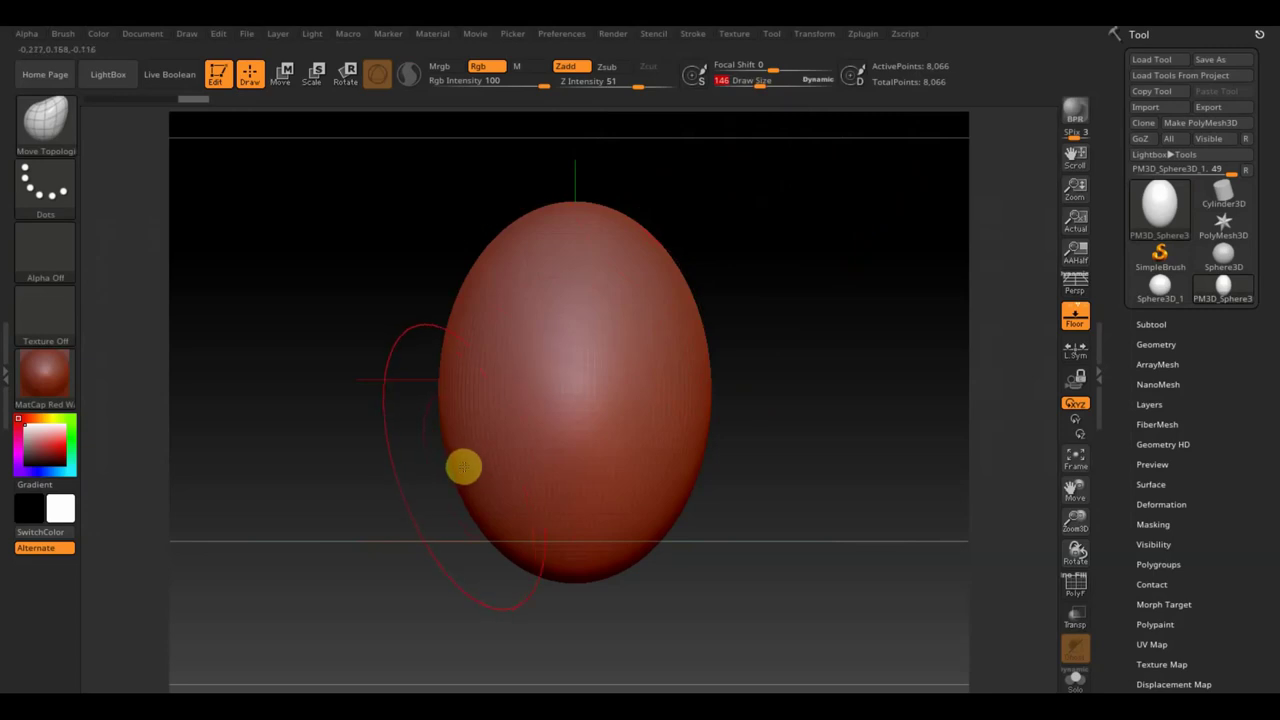
{"action": "left_click_drag", "start_coordinate": [462, 465], "coordinate": [224, 579]}
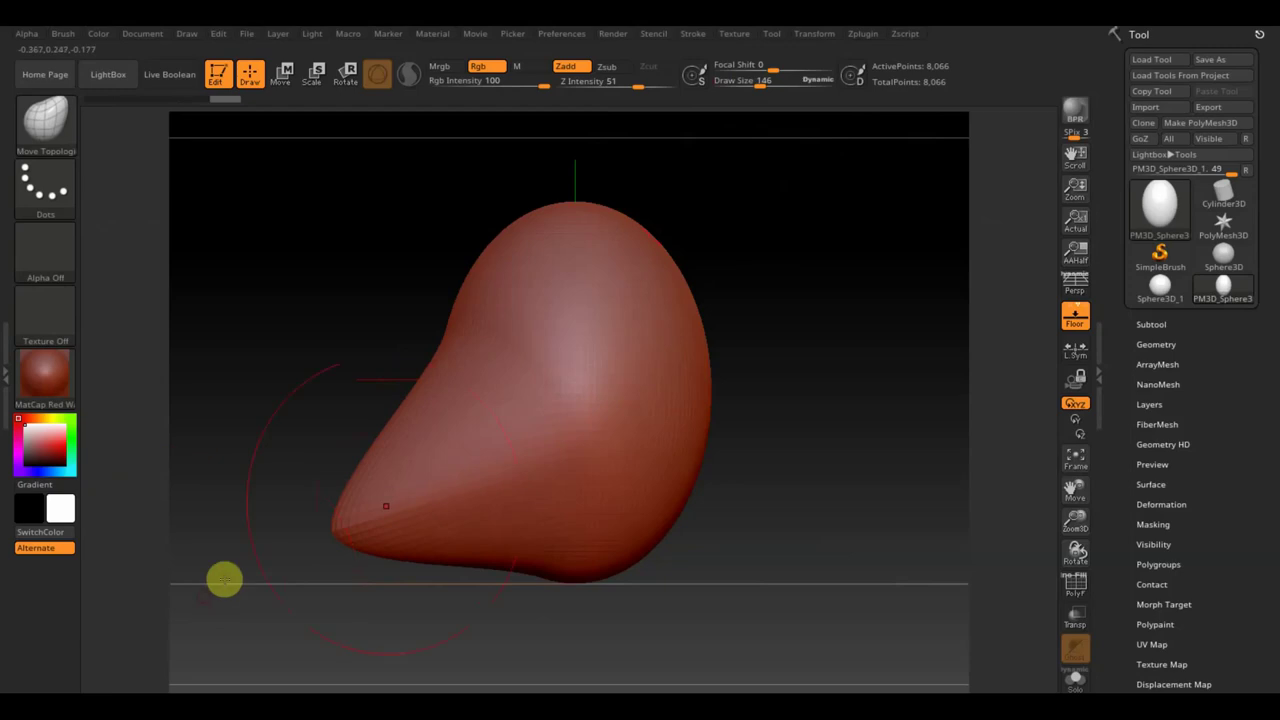
{"action": "mouse_move", "coordinate": [486, 294]}
{"action": "left_mouse_down"}
{"action": "mouse_move", "coordinate": [474, 277]}
{"action": "mouse_move", "coordinate": [494, 285]}
{"action": "left_mouse_up"}
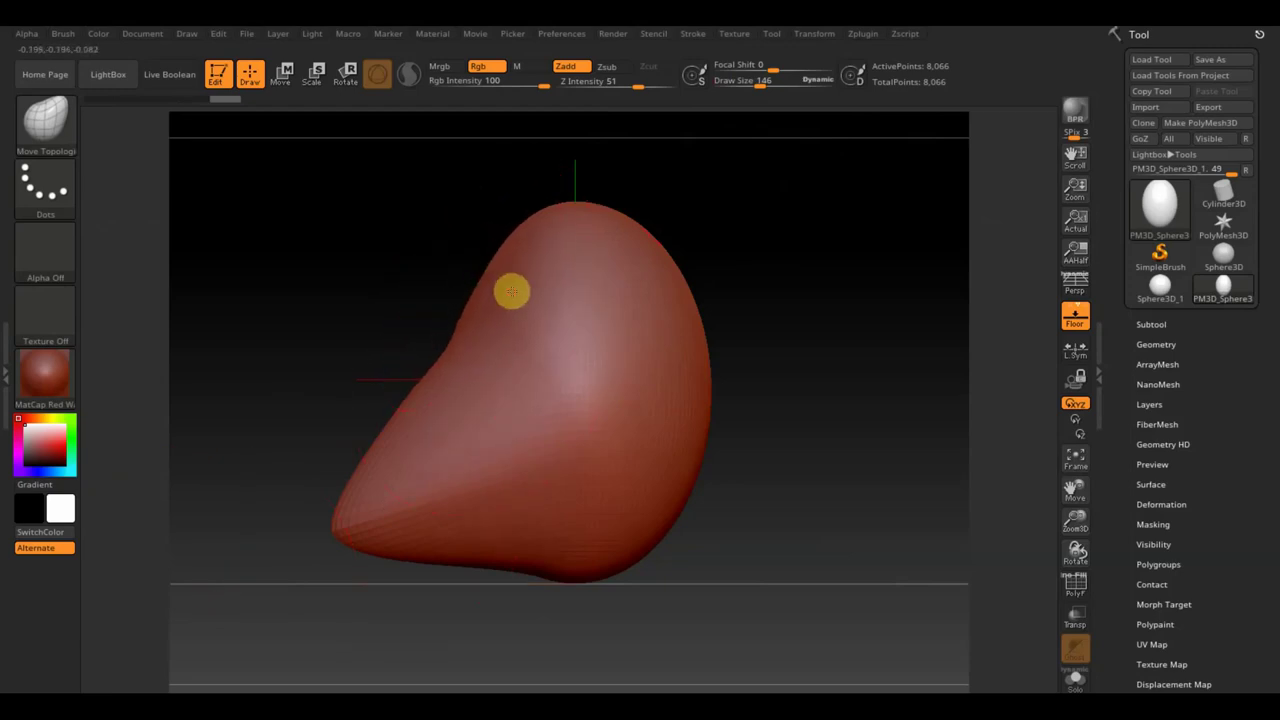
{"action": "mouse_move", "coordinate": [643, 523]}
{"action": "left_mouse_down"}
{"action": "mouse_move", "coordinate": [628, 557]}
{"action": "mouse_move", "coordinate": [729, 534]}
{"action": "mouse_move", "coordinate": [921, 553]}
{"action": "left_mouse_up"}
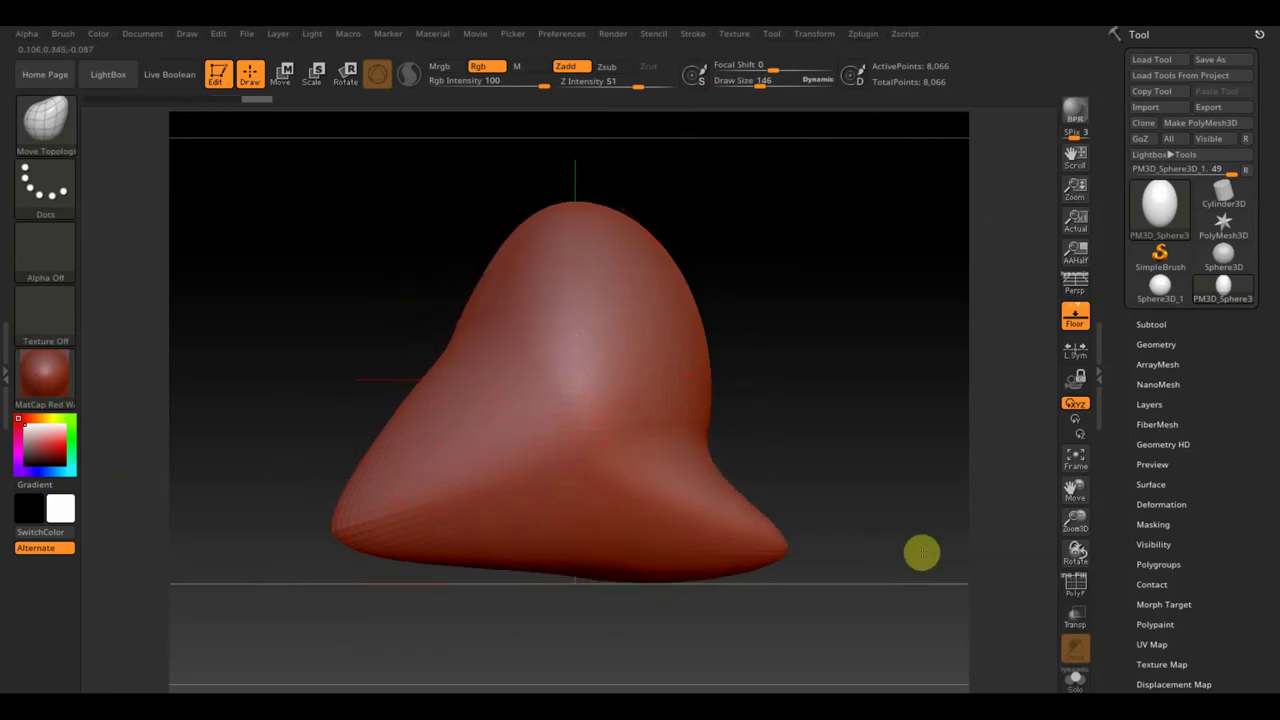
Extend the right side, raise the peak, and widen the base into a broad mound
{"action": "left_click_drag", "start_coordinate": [692, 424], "coordinate": [841, 428]}
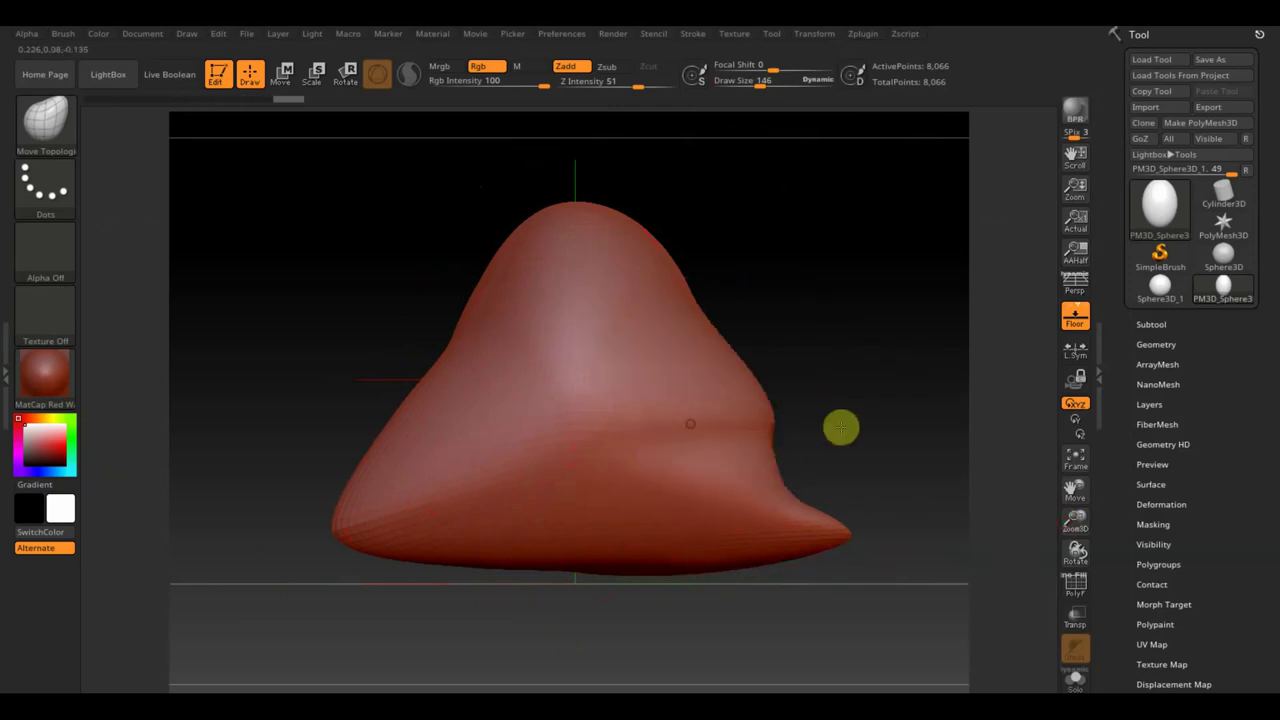
{"action": "mouse_move", "coordinate": [780, 477]}
{"action": "left_mouse_down"}
{"action": "mouse_move", "coordinate": [849, 480]}
{"action": "mouse_move", "coordinate": [859, 507]}
{"action": "left_mouse_up"}
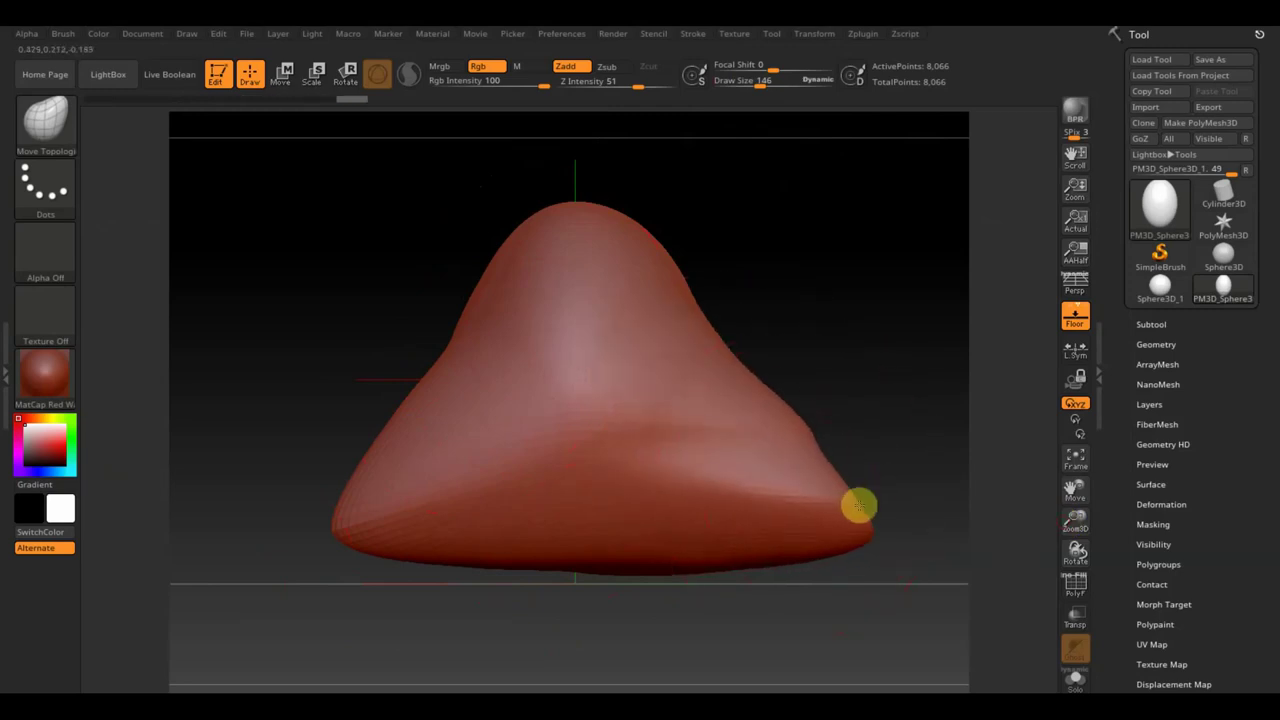
{"action": "mouse_move", "coordinate": [586, 223]}
{"action": "left_mouse_down"}
{"action": "mouse_move", "coordinate": [651, 184]}
{"action": "mouse_move", "coordinate": [650, 152]}
{"action": "left_mouse_up"}
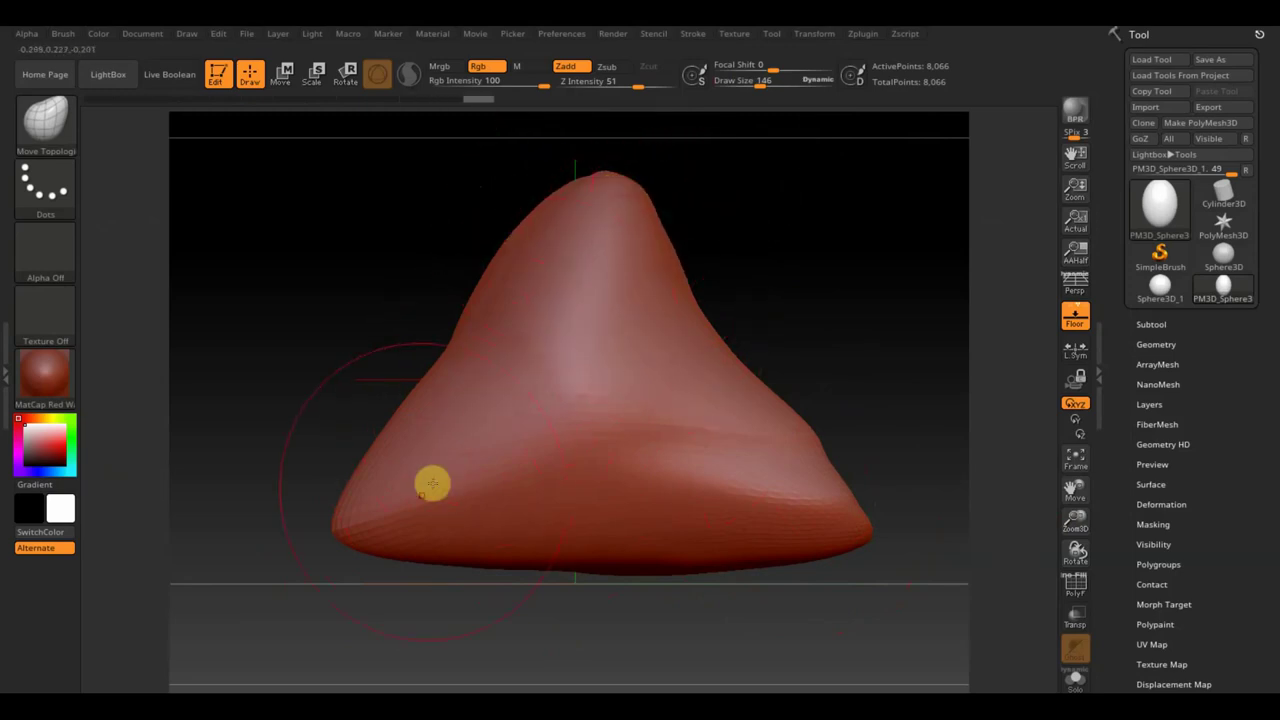
{"action": "left_click_drag", "start_coordinate": [349, 534], "coordinate": [237, 554]}
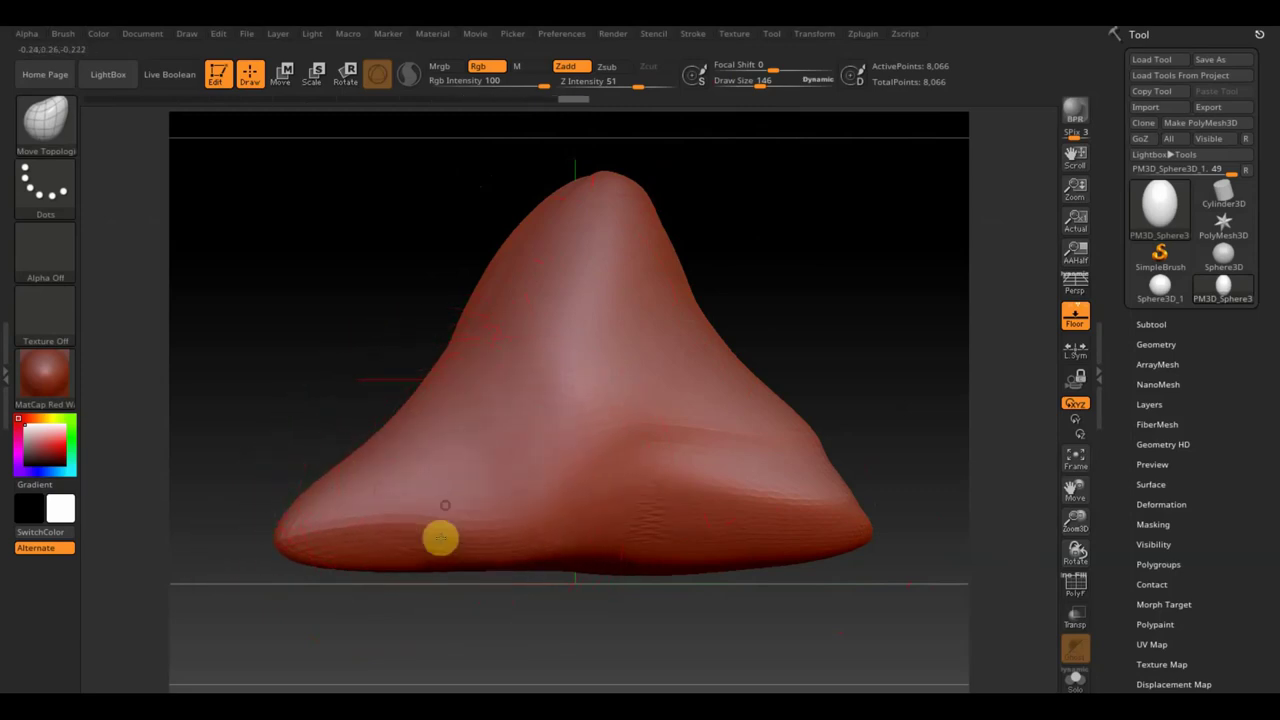
{"action": "mouse_move", "coordinate": [660, 477]}
{"action": "left_mouse_down"}
{"action": "mouse_move", "coordinate": [714, 554]}
{"action": "mouse_move", "coordinate": [740, 546]}
{"action": "mouse_move", "coordinate": [680, 520]}
{"action": "mouse_move", "coordinate": [708, 600]}
{"action": "left_mouse_up"}
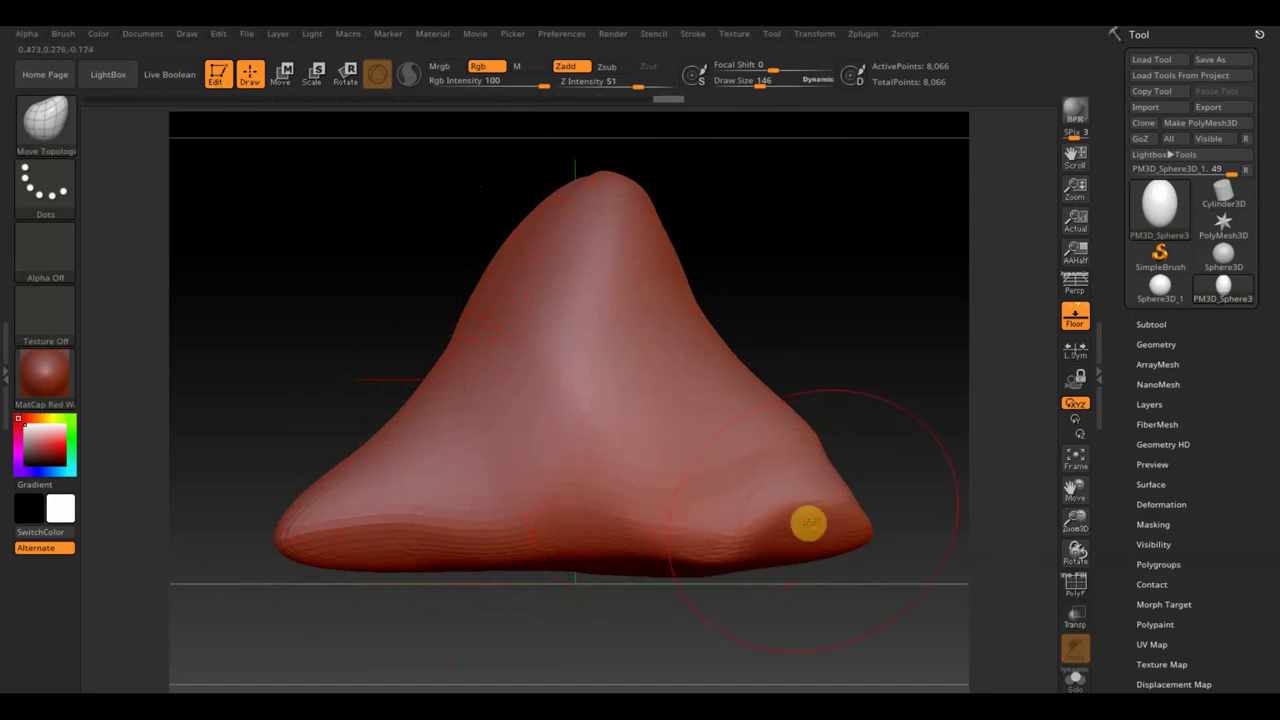
{"action": "left_click_drag", "start_coordinate": [809, 523], "coordinate": [857, 563]}
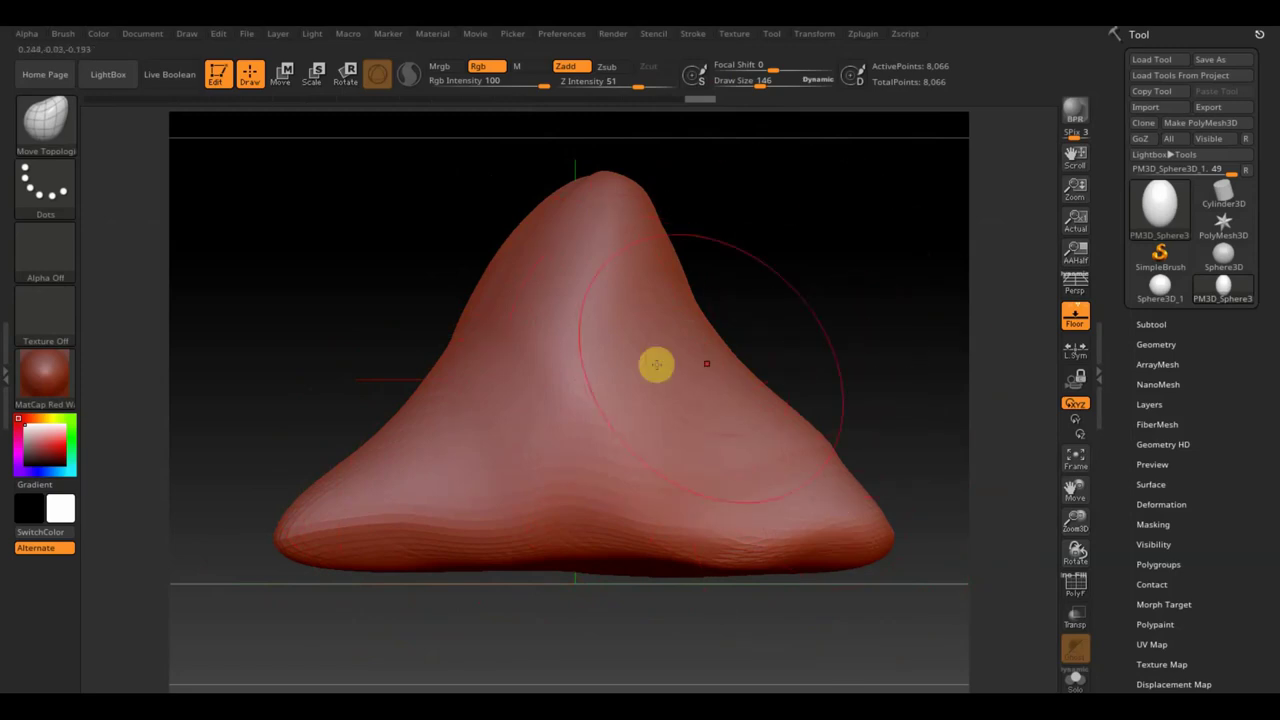
{"action": "left_click_drag", "start_coordinate": [857, 508], "coordinate": [826, 503]}
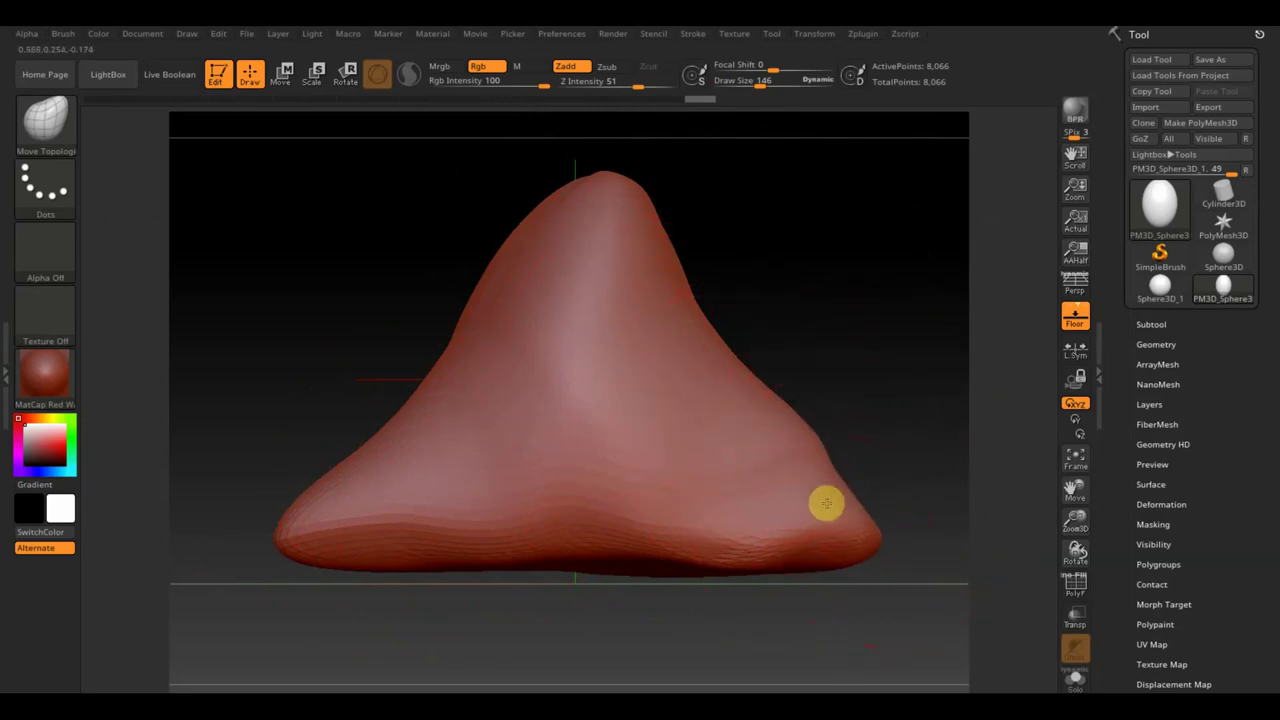
{"action": "left_click_drag", "start_coordinate": [754, 326], "coordinate": [686, 343]}
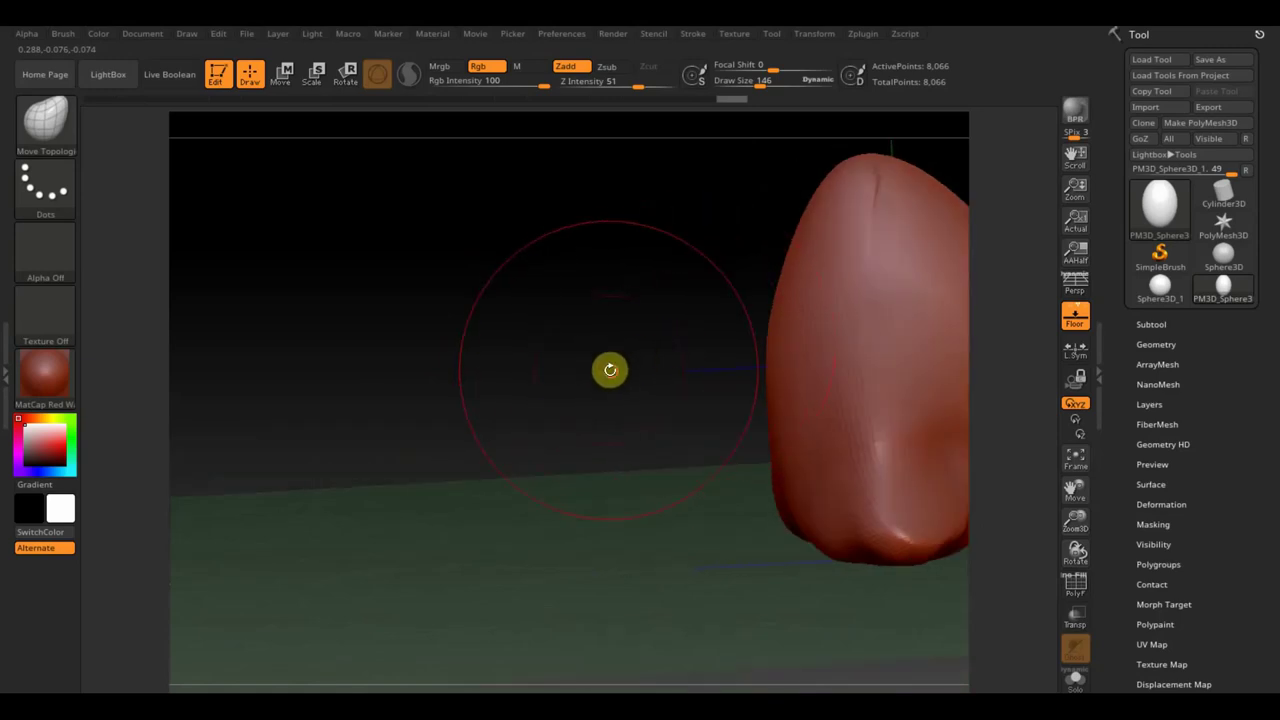
Re-centre to a front view and pull the lower-left side, top tip and lower-right flank outward
{"action": "key", "text": "f"}
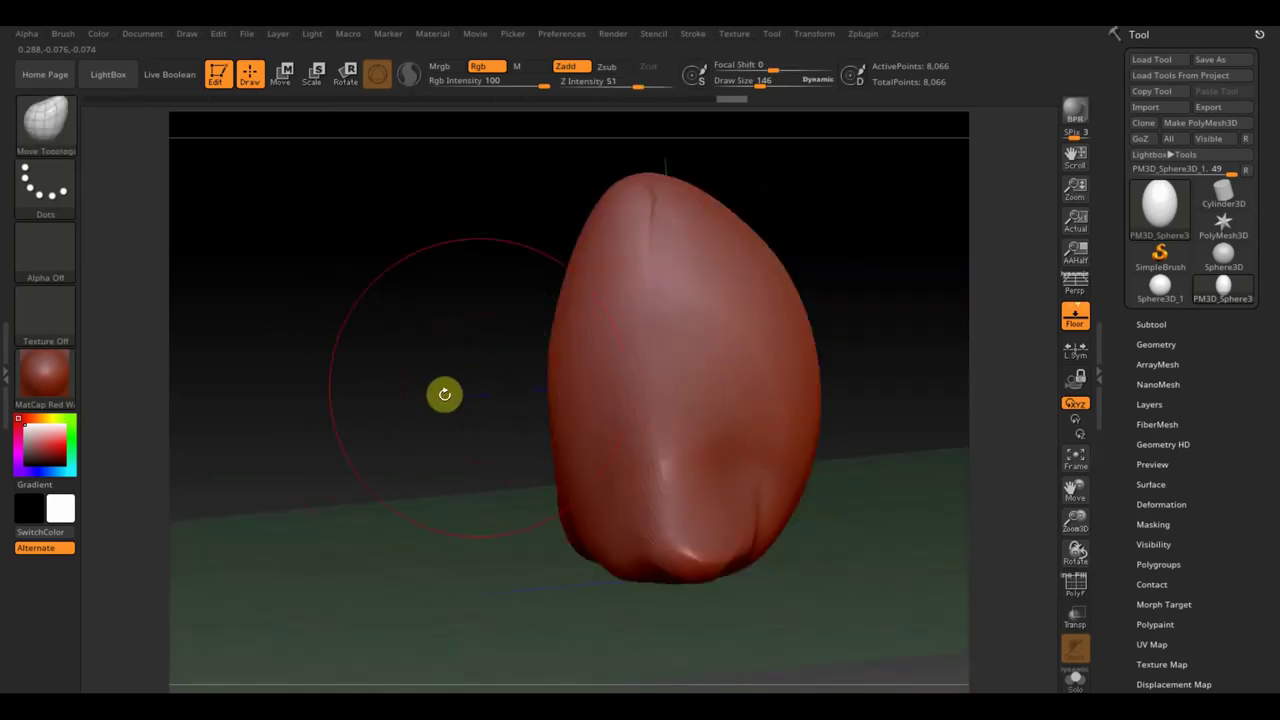
{"action": "key", "text": "shift"}
{"action": "left_click_drag", "start_coordinate": [829, 355], "coordinate": [750, 514]}
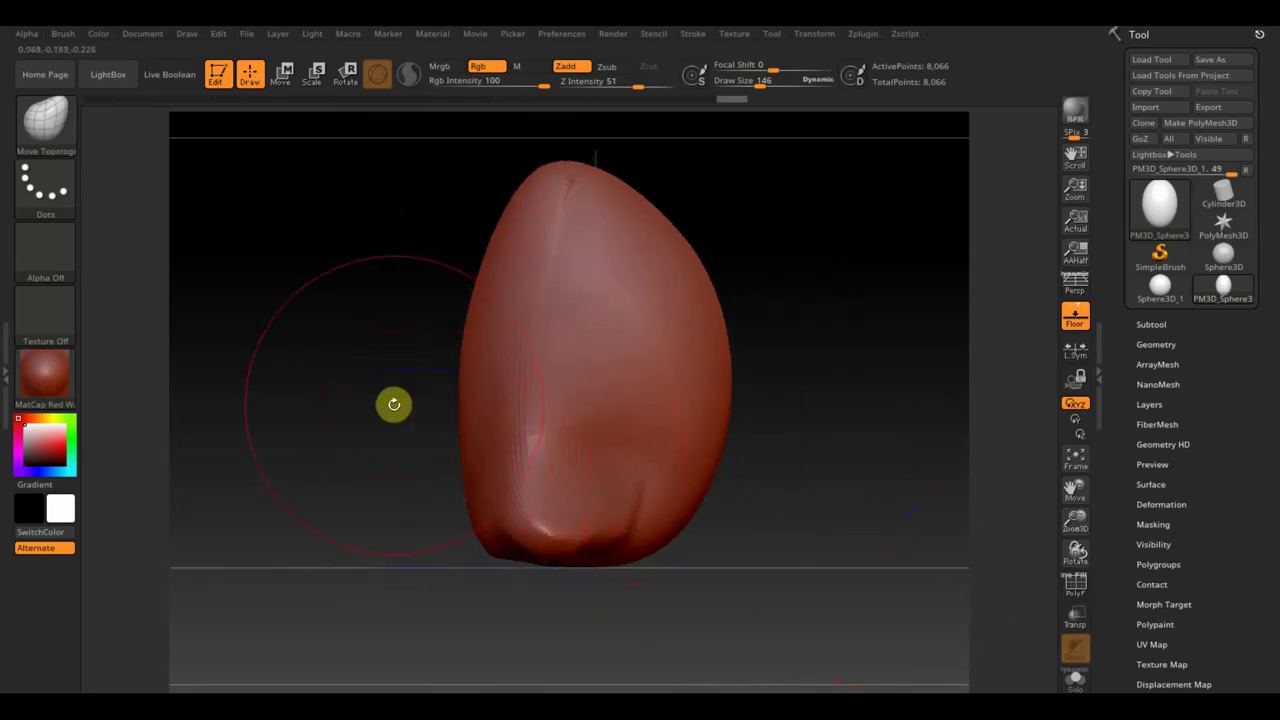
{"action": "left_click_drag", "start_coordinate": [474, 437], "coordinate": [261, 631]}
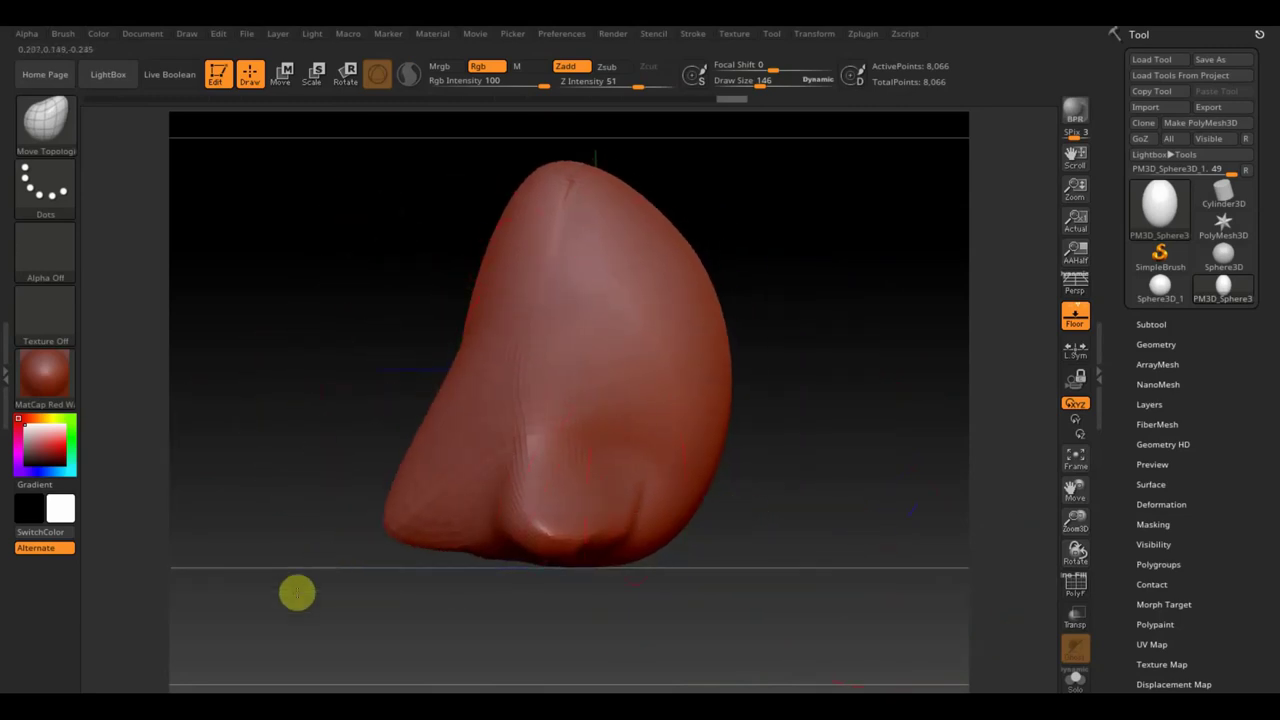
{"action": "mouse_move", "coordinate": [497, 486]}
{"action": "left_mouse_down"}
{"action": "mouse_move", "coordinate": [400, 574]}
{"action": "mouse_move", "coordinate": [388, 618]}
{"action": "mouse_move", "coordinate": [334, 629]}
{"action": "left_mouse_up"}
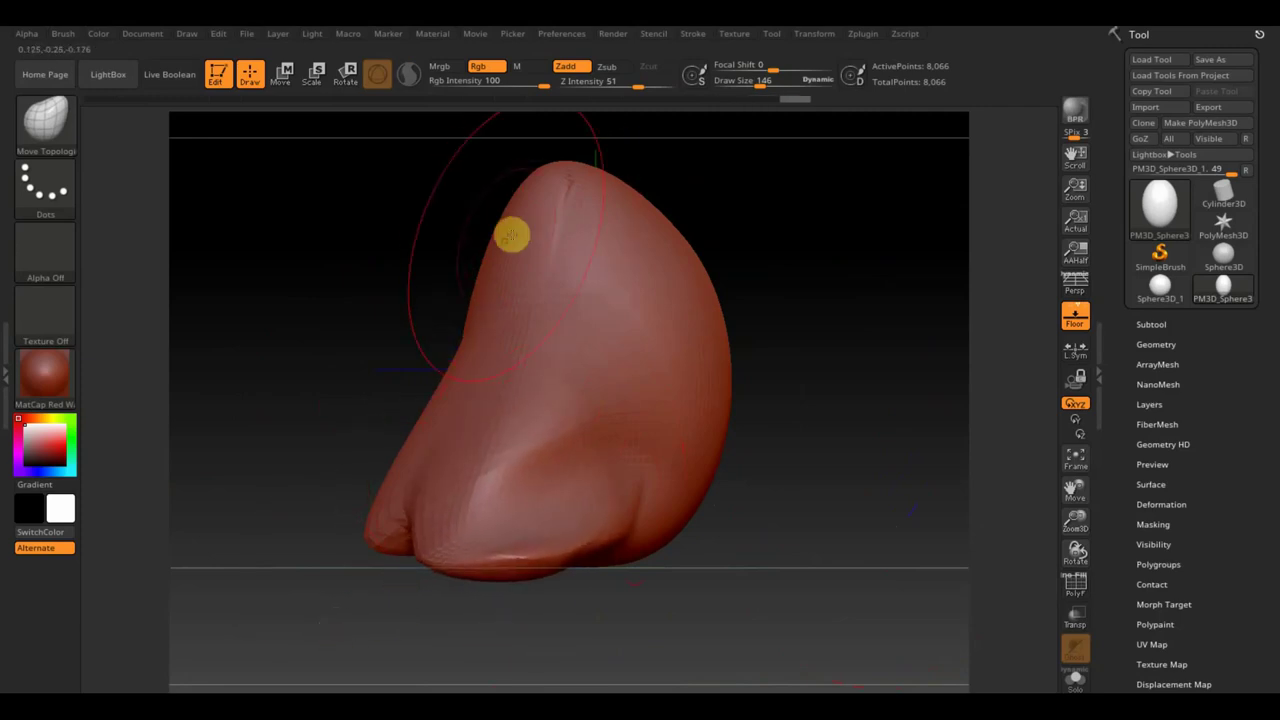
{"action": "left_click_drag", "start_coordinate": [571, 180], "coordinate": [639, 184]}
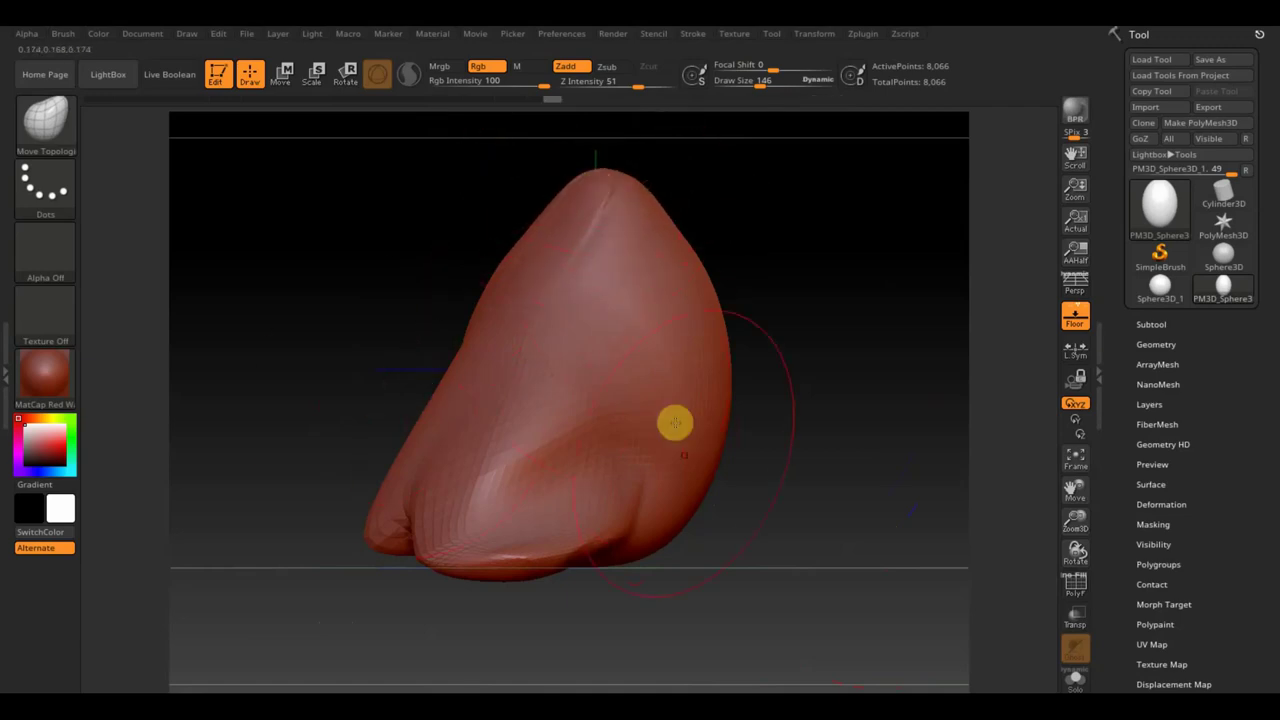
{"action": "mouse_move", "coordinate": [674, 420]}
{"action": "left_mouse_down"}
{"action": "mouse_move", "coordinate": [731, 497]}
{"action": "mouse_move", "coordinate": [843, 545]}
{"action": "left_mouse_up"}
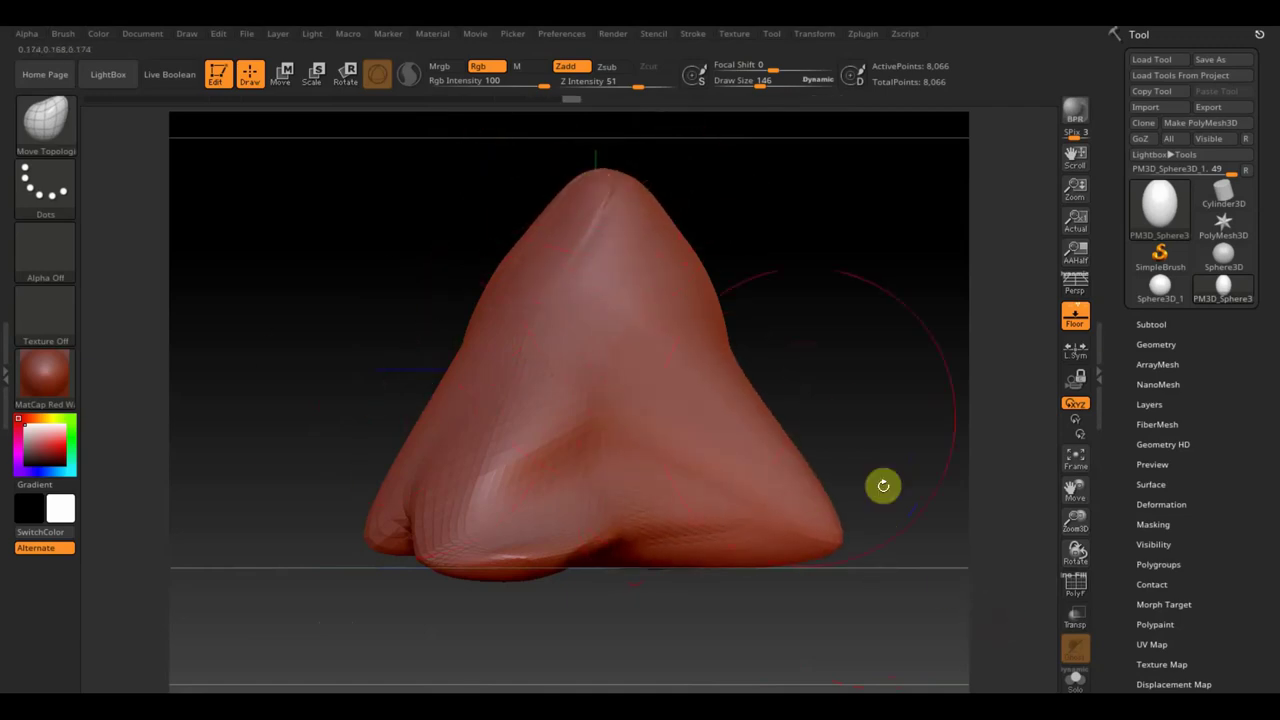
{"action": "mouse_move", "coordinate": [710, 354]}
{"action": "left_mouse_down"}
{"action": "mouse_move", "coordinate": [769, 374]}
{"action": "mouse_move", "coordinate": [789, 400]}
{"action": "left_mouse_up"}
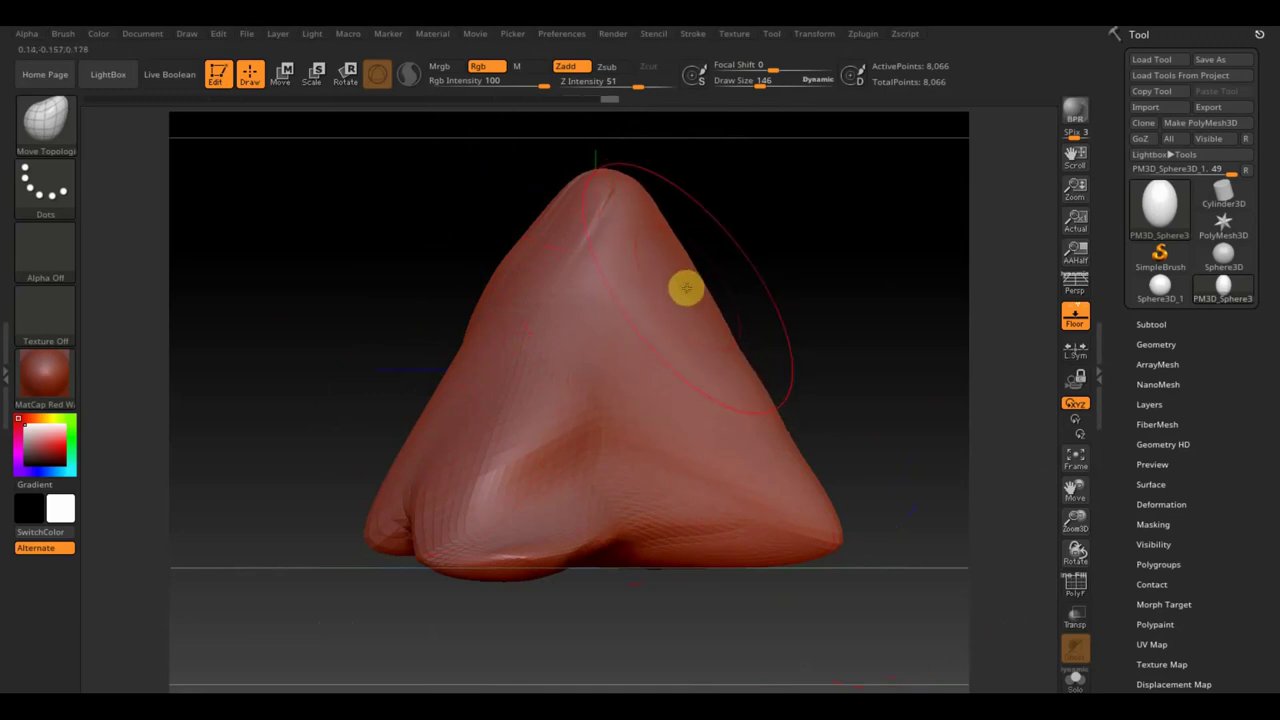
Orbit around the mound and push the right lobe and lower-right flank further out
{"action": "left_click_drag", "start_coordinate": [777, 283], "coordinate": [714, 294]}
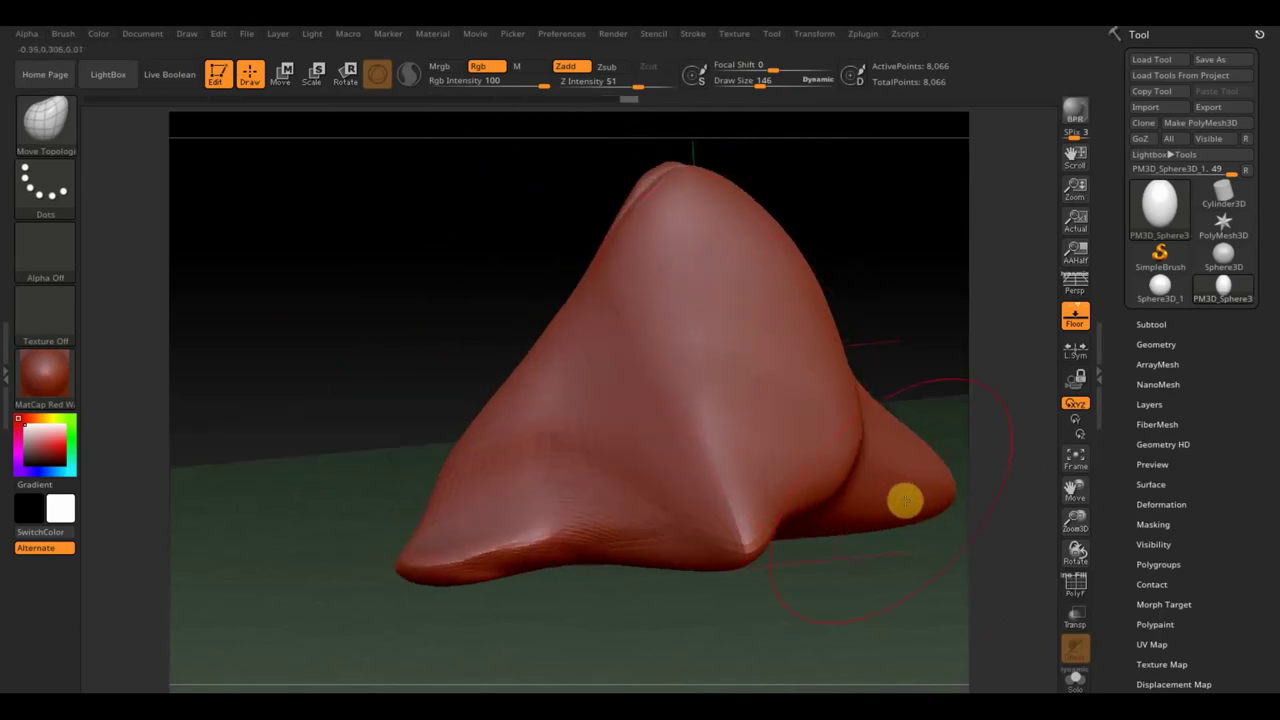
{"action": "left_click_drag", "start_coordinate": [820, 503], "coordinate": [877, 546]}
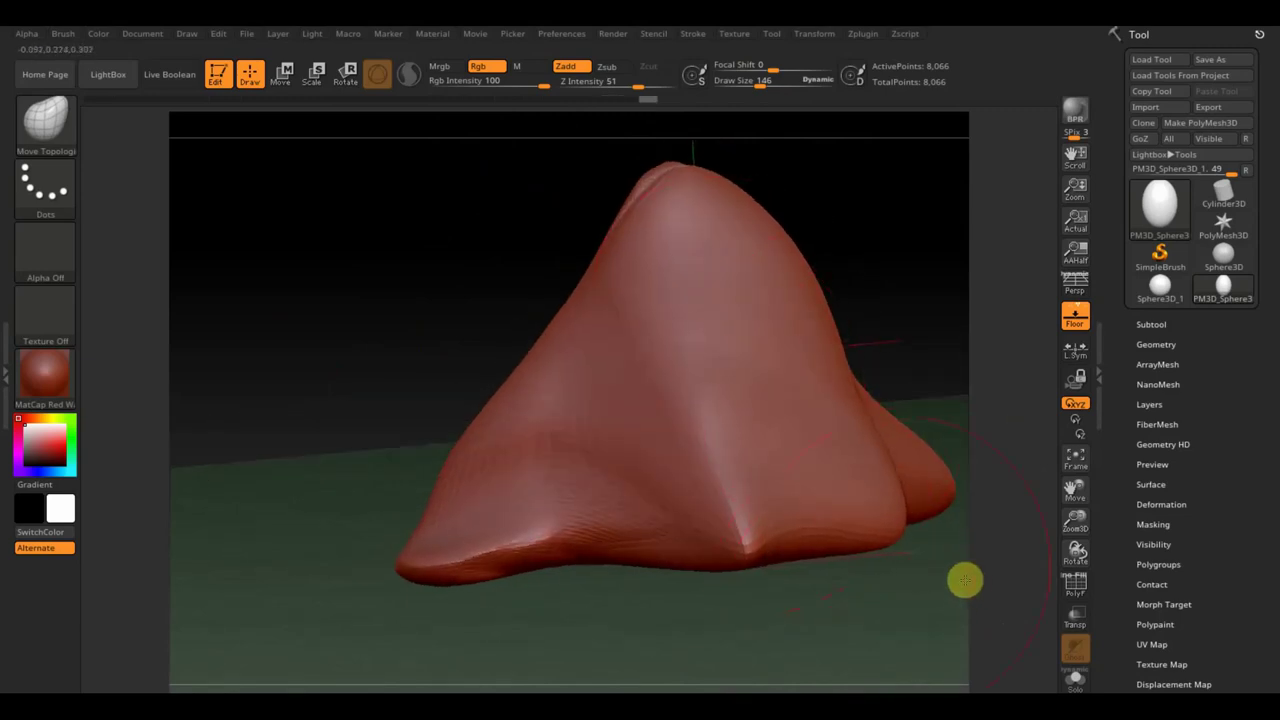
{"action": "mouse_move", "coordinate": [668, 508]}
{"action": "left_mouse_down"}
{"action": "mouse_move", "coordinate": [573, 573]}
{"action": "mouse_move", "coordinate": [543, 443]}
{"action": "left_mouse_up"}
{"action": "left_click_drag", "start_coordinate": [527, 549], "coordinate": [466, 591]}
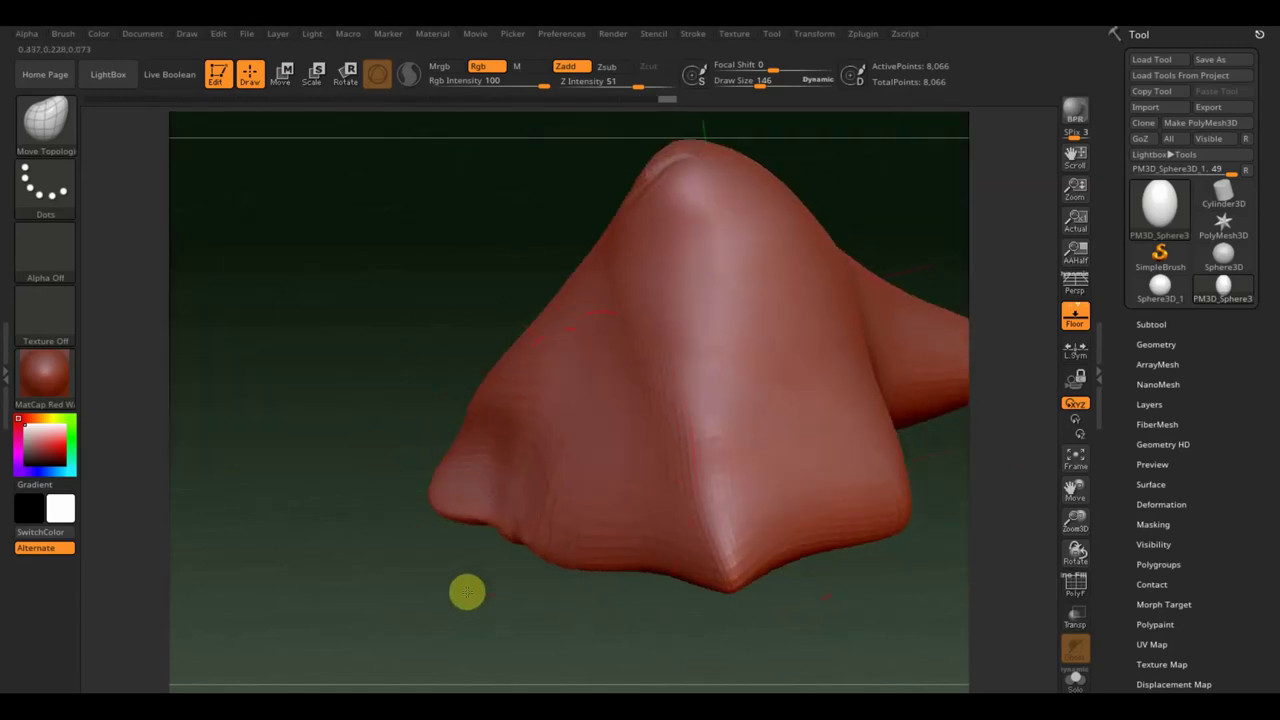
{"action": "left_click_drag", "start_coordinate": [466, 327], "coordinate": [209, 314]}
{"action": "mouse_move", "coordinate": [696, 398]}
{"action": "left_mouse_down"}
{"action": "mouse_move", "coordinate": [751, 446]}
{"action": "mouse_move", "coordinate": [741, 457]}
{"action": "left_mouse_up"}
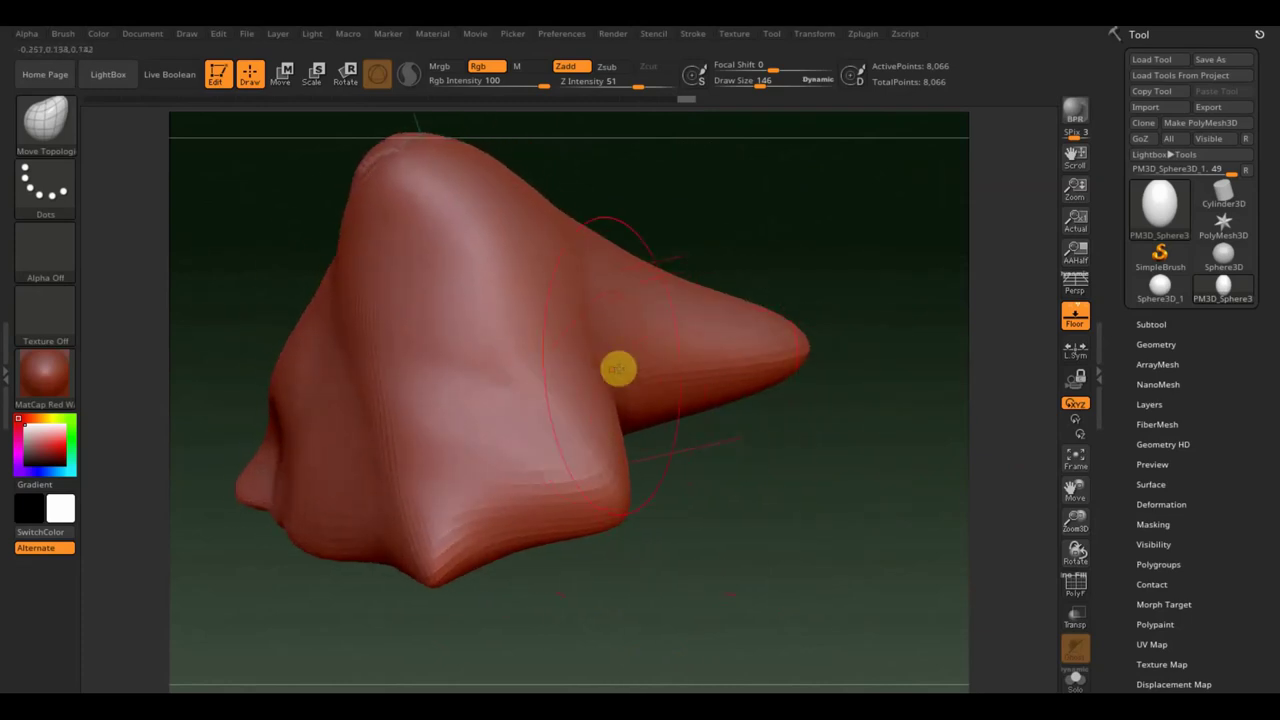
{"action": "left_click_drag", "start_coordinate": [617, 366], "coordinate": [920, 503]}
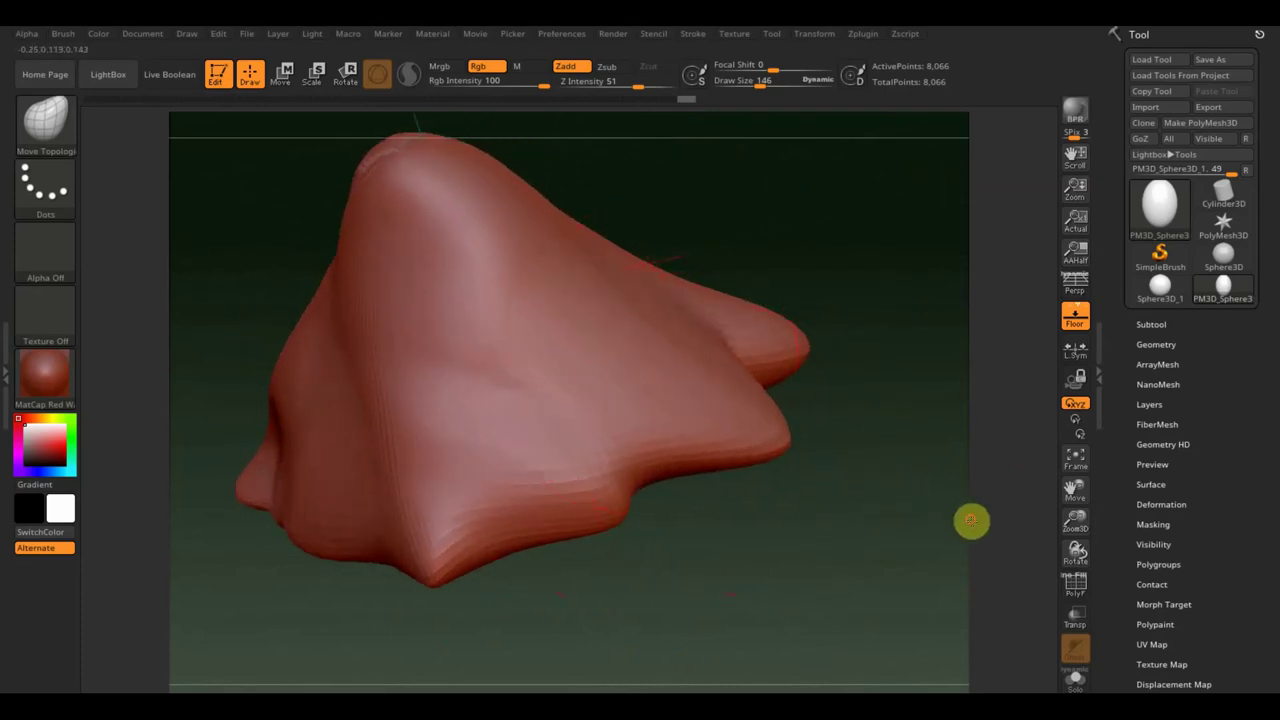
{"action": "mouse_move", "coordinate": [688, 457]}
{"action": "left_mouse_down"}
{"action": "mouse_move", "coordinate": [746, 474]}
{"action": "mouse_move", "coordinate": [797, 540]}
{"action": "mouse_move", "coordinate": [846, 460]}
{"action": "left_mouse_up"}
{"action": "mouse_move", "coordinate": [739, 487]}
{"action": "left_mouse_down"}
{"action": "mouse_move", "coordinate": [814, 517]}
{"action": "mouse_move", "coordinate": [877, 514]}
{"action": "mouse_move", "coordinate": [591, 486]}
{"action": "left_mouse_up"}
Smooth the bottom crease and the peak, and reshape the left and right lower lobes
{"action": "left_click_drag", "start_coordinate": [460, 433], "coordinate": [346, 377]}
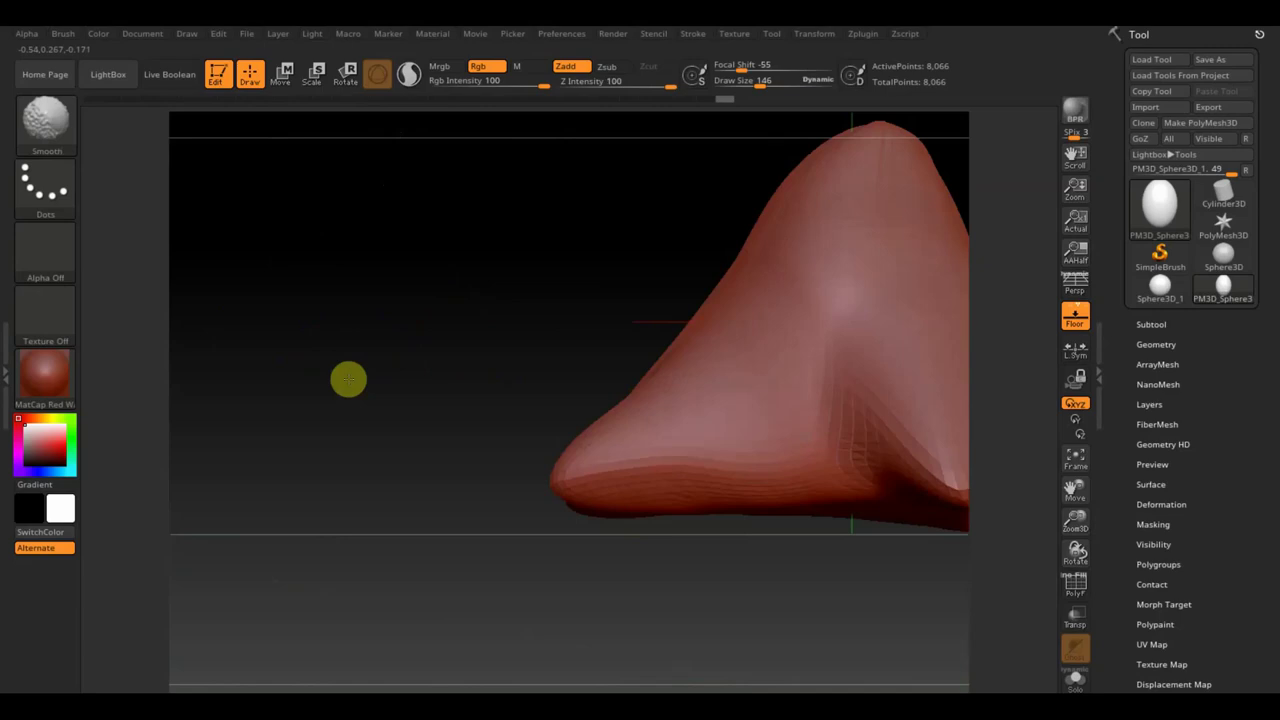
{"action": "left_click_drag", "start_coordinate": [480, 380], "coordinate": [251, 428]}
{"action": "mouse_move", "coordinate": [646, 537]}
{"action": "left_mouse_down", "text": "shift"}
{"action": "mouse_move", "coordinate": [594, 506]}
{"action": "mouse_move", "coordinate": [519, 574]}
{"action": "mouse_move", "coordinate": [294, 549]}
{"action": "mouse_move", "coordinate": [246, 574]}
{"action": "left_mouse_up", "text": "shift"}
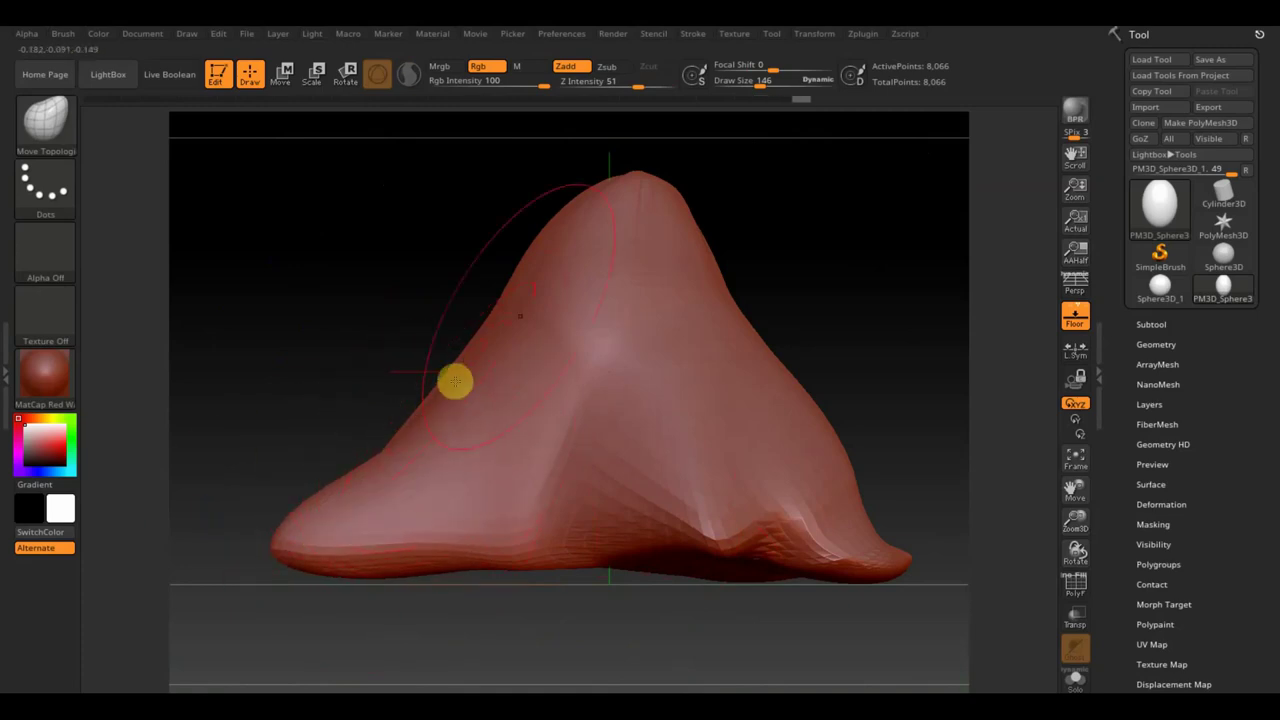
{"action": "mouse_move", "coordinate": [563, 294]}
{"action": "left_mouse_down", "text": "shift"}
{"action": "mouse_move", "coordinate": [660, 194]}
{"action": "mouse_move", "coordinate": [642, 189]}
{"action": "mouse_move", "coordinate": [703, 266]}
{"action": "mouse_move", "coordinate": [483, 357]}
{"action": "mouse_move", "coordinate": [403, 334]}
{"action": "mouse_move", "coordinate": [449, 337]}
{"action": "mouse_move", "coordinate": [317, 367]}
{"action": "mouse_move", "coordinate": [337, 334]}
{"action": "mouse_move", "coordinate": [357, 351]}
{"action": "left_mouse_up", "text": "shift"}
{"action": "mouse_move", "coordinate": [537, 331]}
{"action": "left_mouse_down"}
{"action": "mouse_move", "coordinate": [543, 294]}
{"action": "mouse_move", "coordinate": [519, 292]}
{"action": "left_mouse_up"}
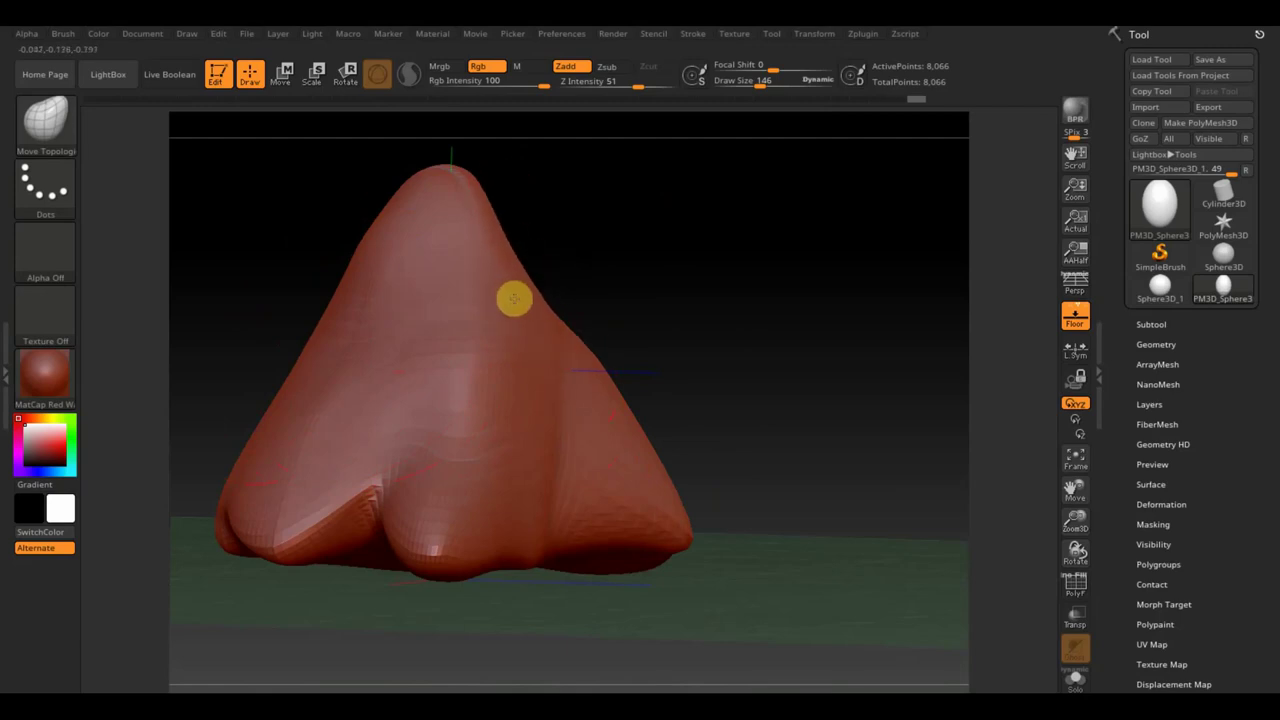
{"action": "left_click_drag", "start_coordinate": [508, 517], "coordinate": [638, 575]}
{"action": "mouse_move", "coordinate": [380, 511]}
{"action": "left_mouse_down"}
{"action": "mouse_move", "coordinate": [349, 520]}
{"action": "mouse_move", "coordinate": [311, 574]}
{"action": "mouse_move", "coordinate": [283, 578]}
{"action": "left_mouse_up"}
{"action": "left_click_drag", "start_coordinate": [239, 528], "coordinate": [131, 558]}
From a side profile, reshape the lower-right base and round the lower-left flap into a lobe
{"action": "mouse_move", "coordinate": [754, 406]}
{"action": "left_mouse_down"}
{"action": "mouse_move", "coordinate": [691, 406]}
{"action": "mouse_move", "coordinate": [743, 383]}
{"action": "mouse_move", "coordinate": [768, 388]}
{"action": "left_mouse_up"}
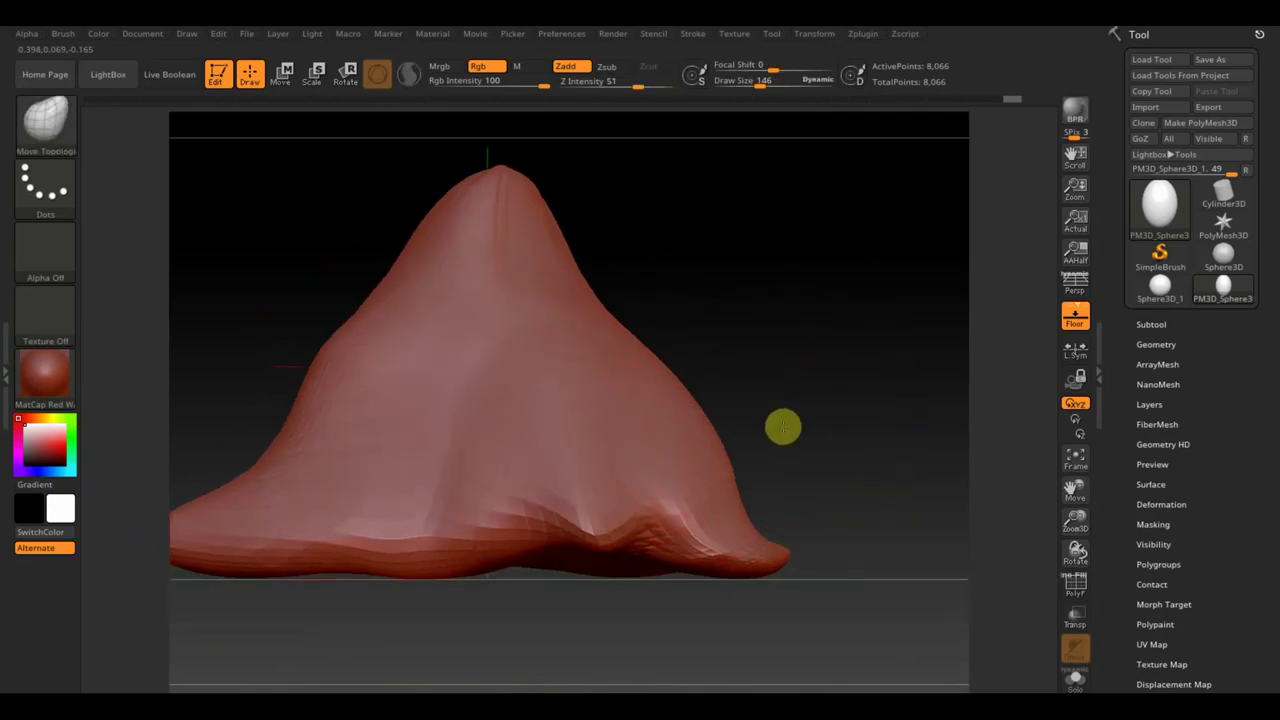
{"action": "scroll", "coordinate": [783, 426], "scroll_direction": "down", "scroll_amount": 2}
{"action": "scroll", "coordinate": [760, 380], "scroll_direction": "down", "scroll_amount": 1}
{"action": "mouse_move", "coordinate": [609, 500]}
{"action": "left_mouse_down"}
{"action": "mouse_move", "coordinate": [620, 523]}
{"action": "mouse_move", "coordinate": [680, 537]}
{"action": "mouse_move", "coordinate": [590, 501]}
{"action": "mouse_move", "coordinate": [685, 493]}
{"action": "mouse_move", "coordinate": [919, 529]}
{"action": "left_mouse_up"}
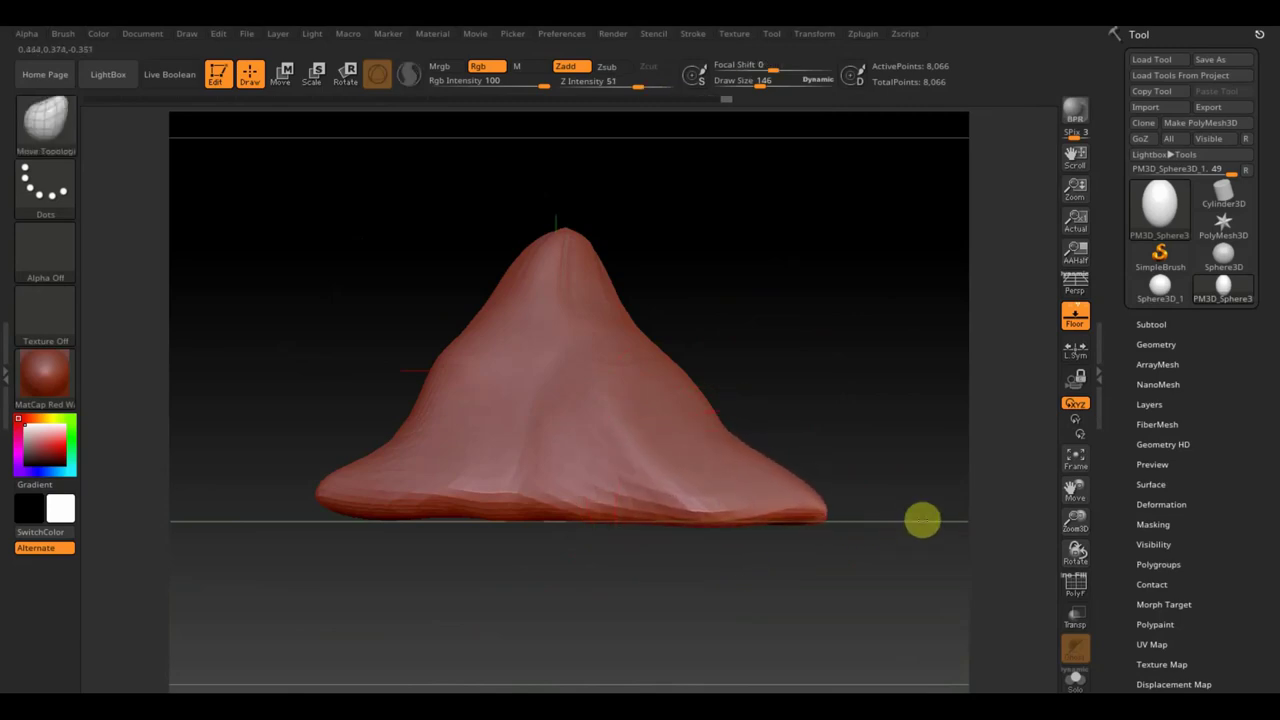
{"action": "left_click_drag", "start_coordinate": [306, 483], "coordinate": [313, 503]}
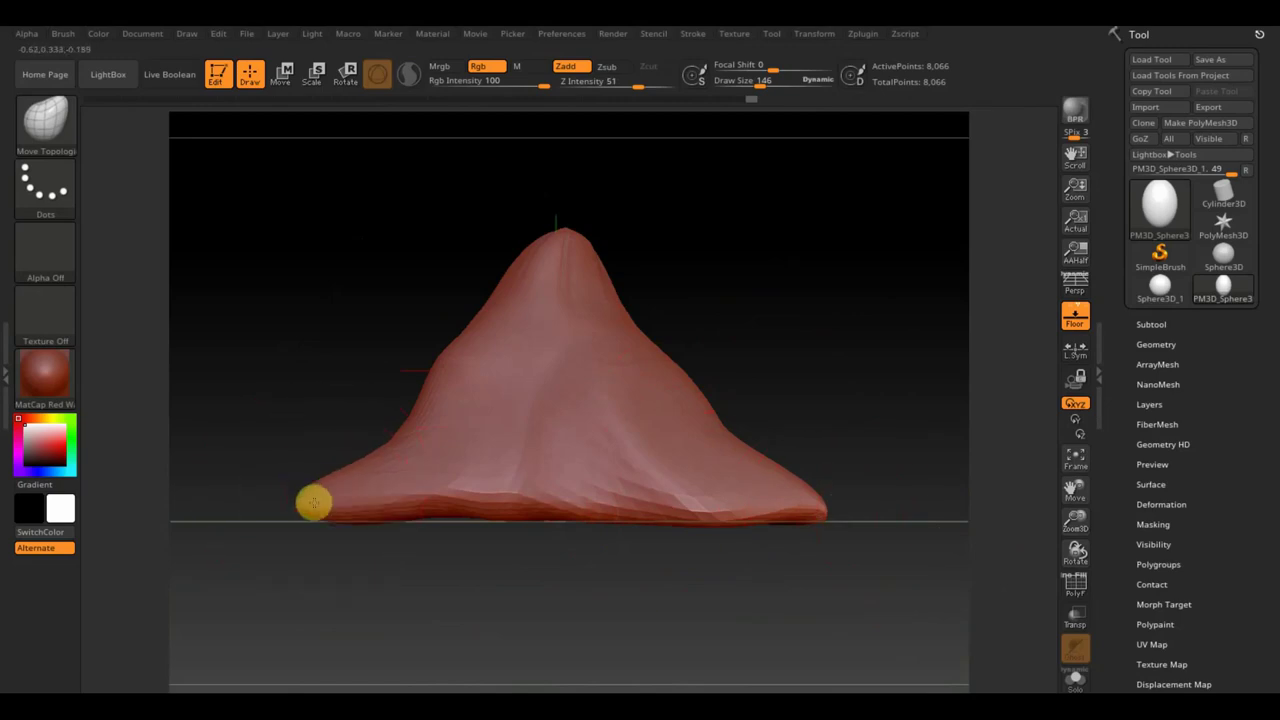
{"action": "mouse_move", "coordinate": [466, 526]}
{"action": "left_mouse_down"}
{"action": "mouse_move", "coordinate": [486, 599]}
{"action": "mouse_move", "coordinate": [460, 643]}
{"action": "left_mouse_up"}
{"action": "mouse_move", "coordinate": [459, 505]}
{"action": "left_mouse_down"}
{"action": "mouse_move", "coordinate": [400, 526]}
{"action": "mouse_move", "coordinate": [331, 586]}
{"action": "left_mouse_up"}
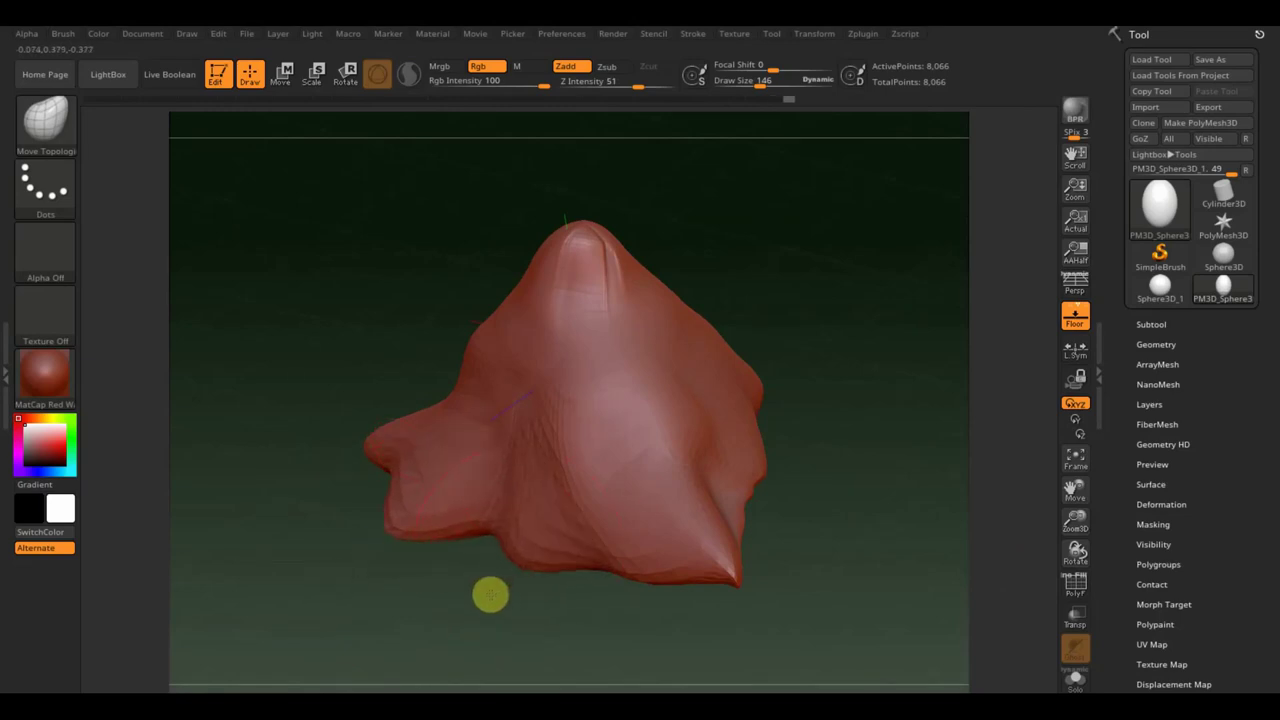
Pull the bottom centre into a new lobe and even out the bottom edge
{"action": "left_click_drag", "start_coordinate": [490, 595], "coordinate": [425, 675]}
{"action": "left_click_drag", "start_coordinate": [469, 531], "coordinate": [390, 587]}
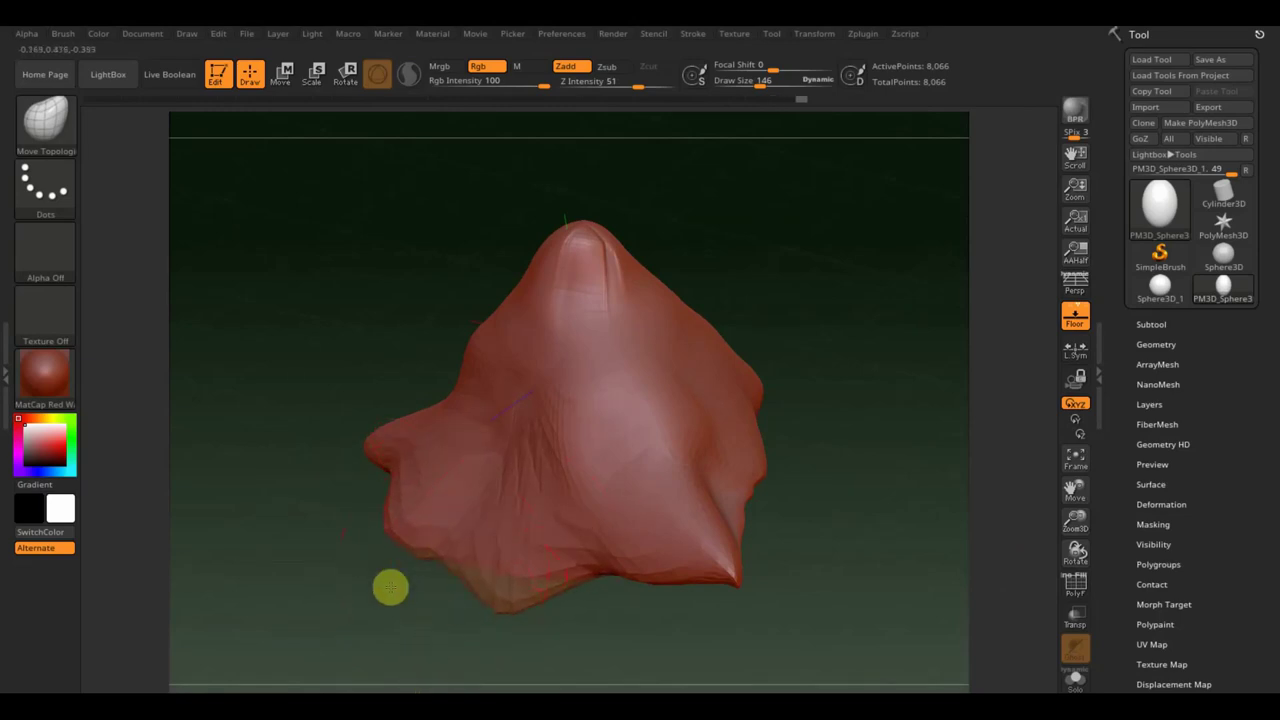
{"action": "mouse_move", "coordinate": [591, 571]}
{"action": "left_mouse_down"}
{"action": "mouse_move", "coordinate": [638, 631]}
{"action": "mouse_move", "coordinate": [820, 543]}
{"action": "mouse_move", "coordinate": [854, 506]}
{"action": "mouse_move", "coordinate": [862, 525]}
{"action": "left_mouse_up"}
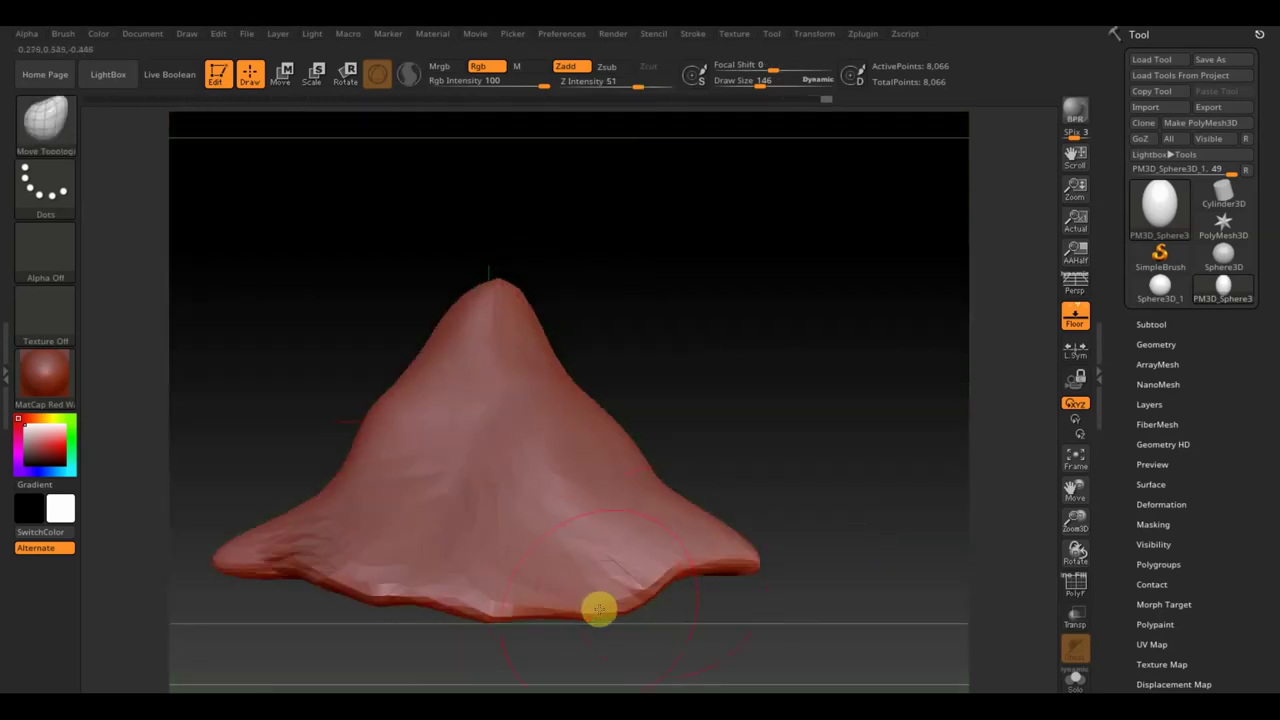
{"action": "left_click_drag", "start_coordinate": [599, 609], "coordinate": [646, 540]}
{"action": "mouse_move", "coordinate": [528, 600]}
{"action": "left_mouse_down"}
{"action": "mouse_move", "coordinate": [474, 580]}
{"action": "mouse_move", "coordinate": [480, 531]}
{"action": "mouse_move", "coordinate": [471, 551]}
{"action": "left_mouse_up"}
{"action": "left_click_drag", "start_coordinate": [360, 577], "coordinate": [364, 557]}
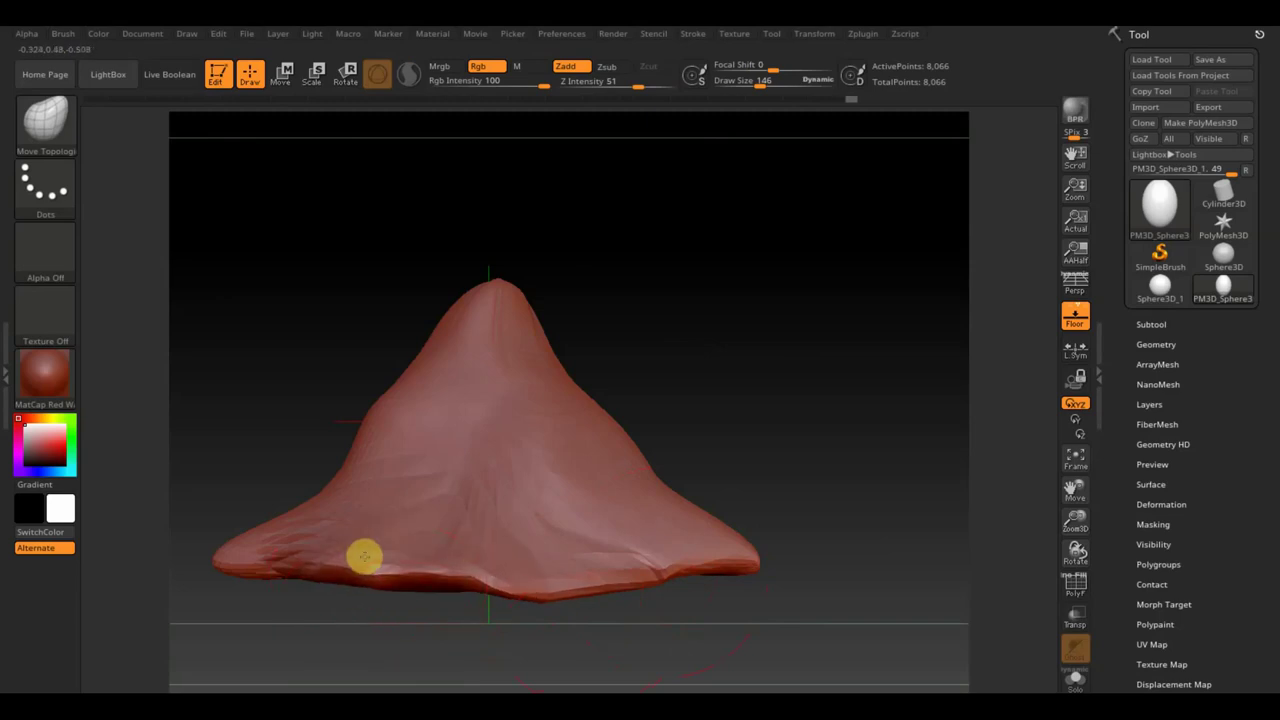
{"action": "left_click_drag", "start_coordinate": [561, 589], "coordinate": [567, 562]}
{"action": "mouse_move", "coordinate": [755, 423]}
{"action": "left_mouse_down"}
{"action": "mouse_move", "coordinate": [689, 440]}
{"action": "mouse_move", "coordinate": [663, 431]}
{"action": "left_mouse_up"}
At Draw Size 62, sculpt creases down the left slope and smooth the mound's tip
{"action": "left_click_drag", "start_coordinate": [757, 80], "coordinate": [742, 80]}
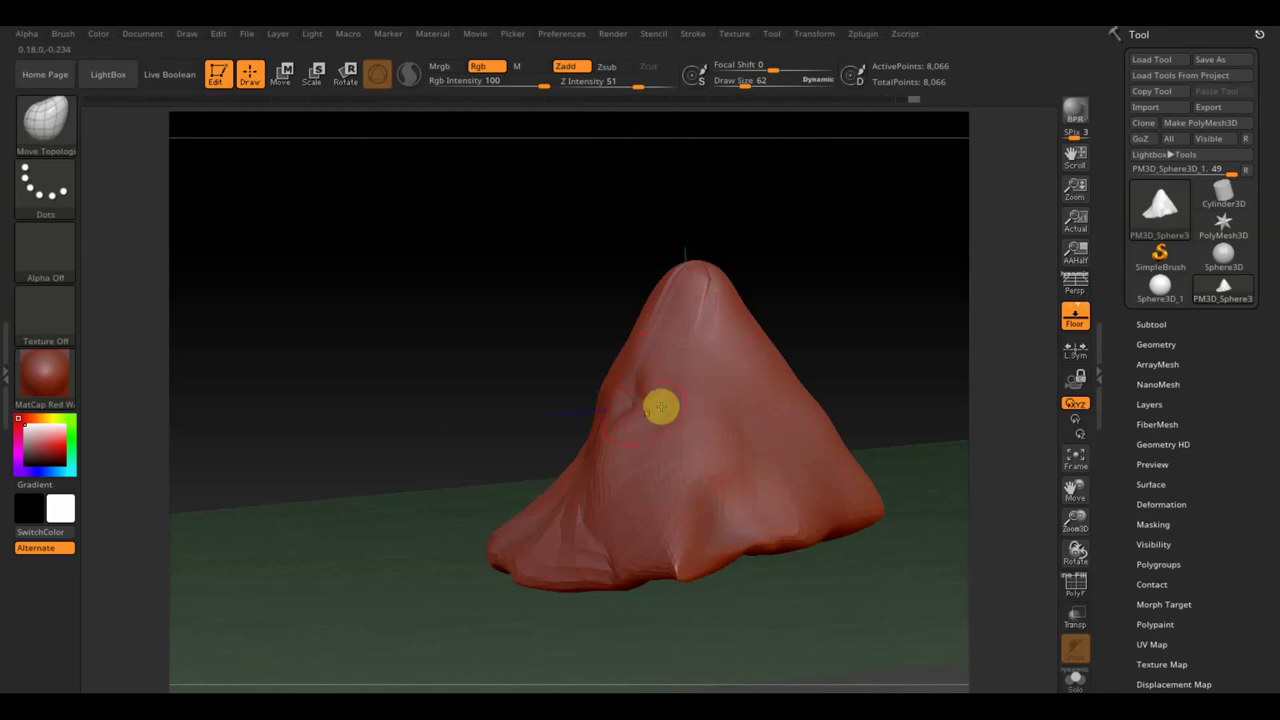
{"action": "left_click_drag", "start_coordinate": [475, 389], "coordinate": [461, 383]}
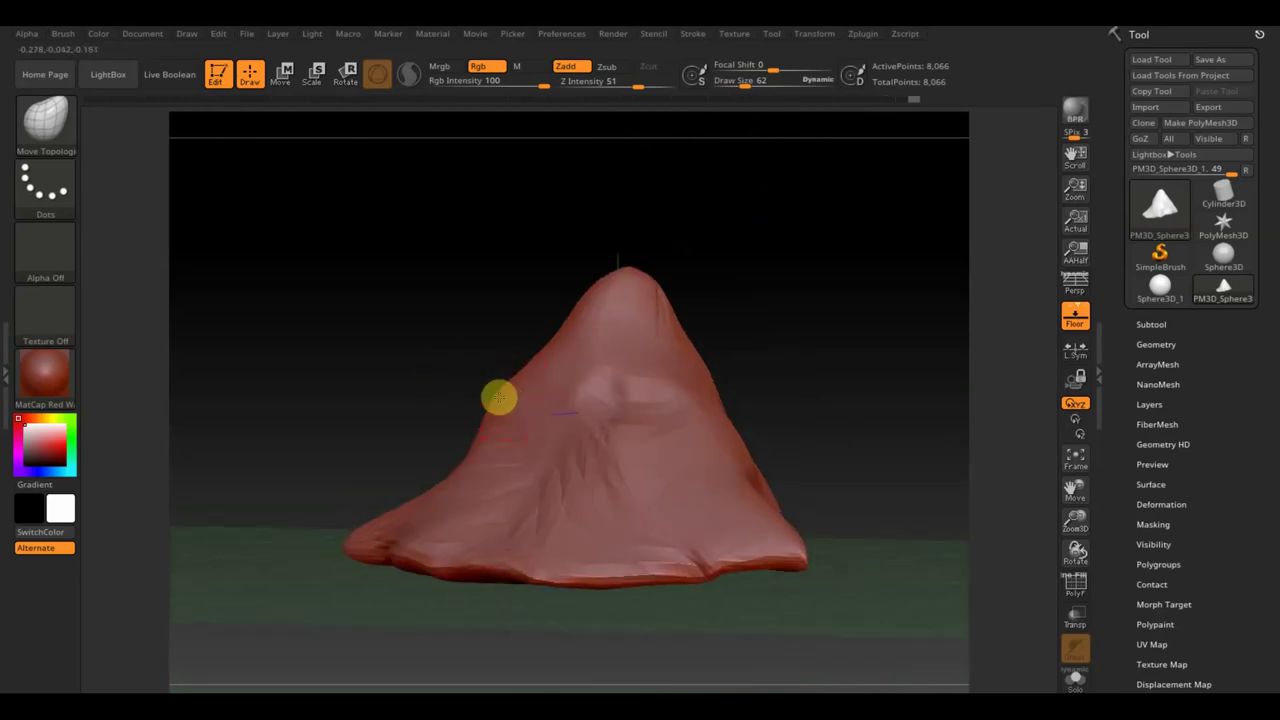
{"action": "left_click_drag", "start_coordinate": [528, 421], "coordinate": [518, 449]}
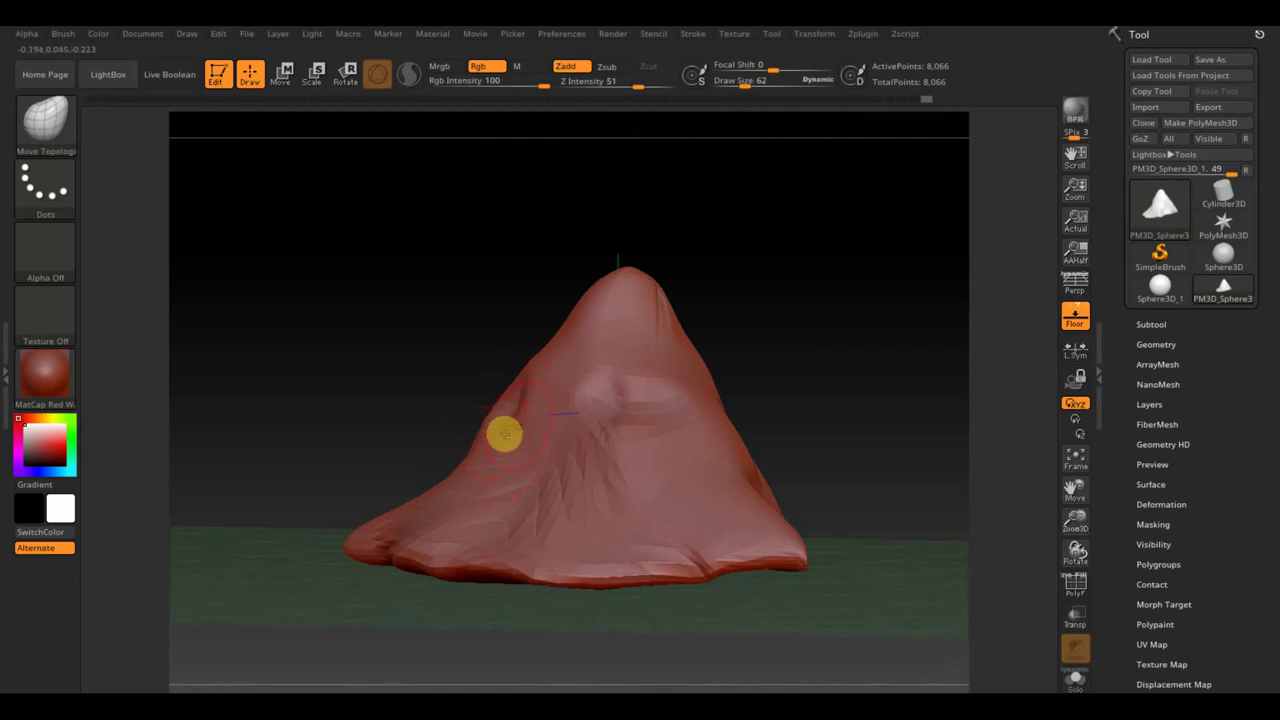
{"action": "left_click_drag", "start_coordinate": [535, 432], "coordinate": [507, 457]}
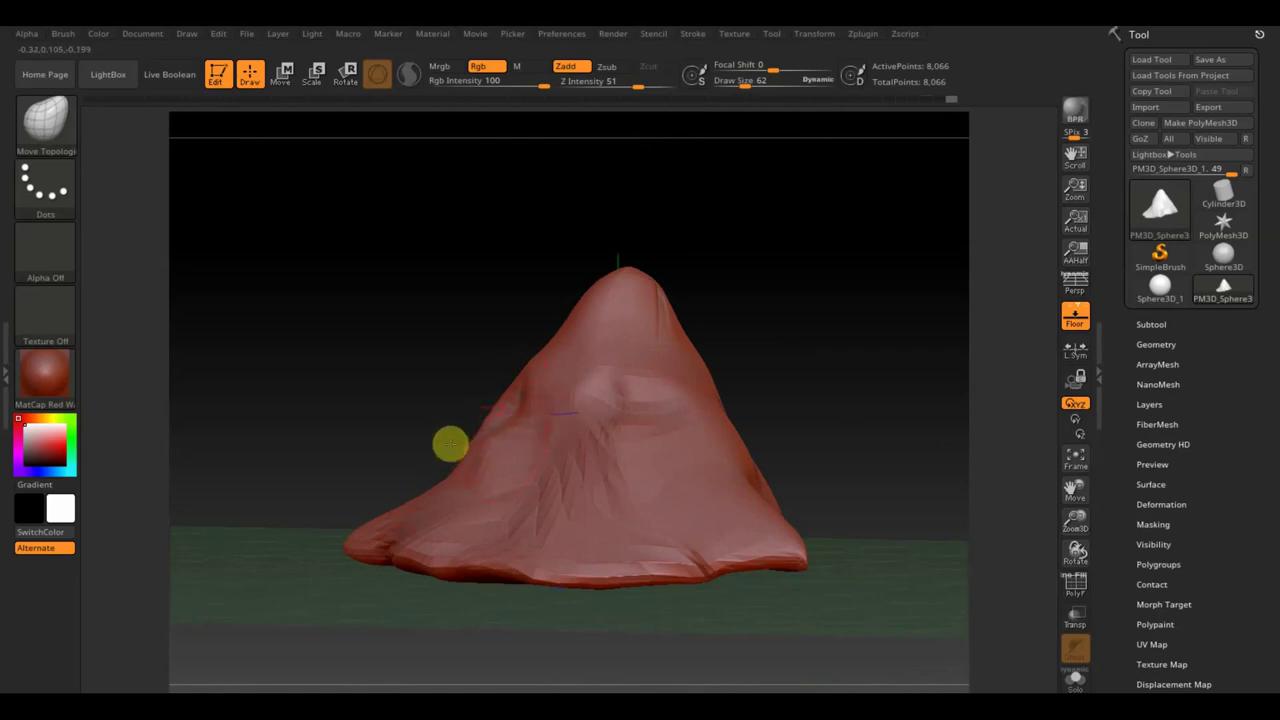
{"action": "mouse_move", "coordinate": [743, 383]}
{"action": "left_mouse_down", "text": "shift"}
{"action": "mouse_move", "coordinate": [771, 383]}
{"action": "mouse_move", "coordinate": [786, 433]}
{"action": "left_mouse_up", "text": "shift"}
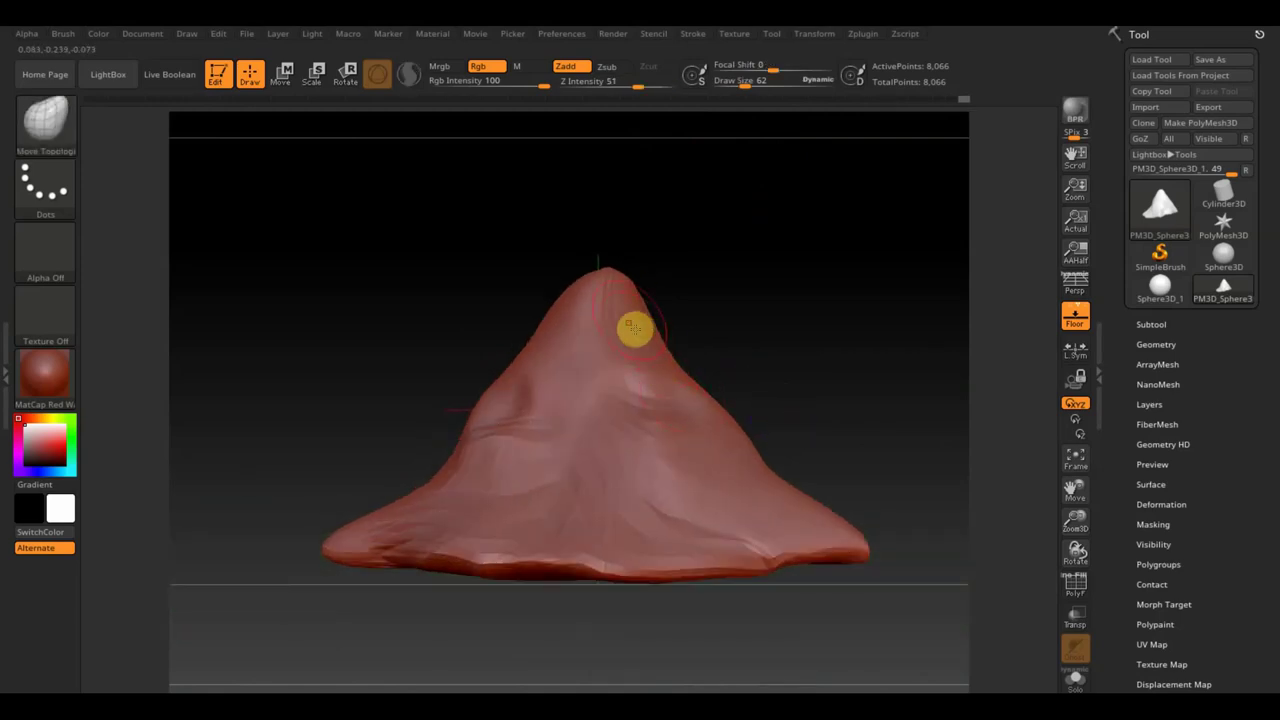
{"action": "left_click_drag", "start_coordinate": [628, 290], "coordinate": [620, 289], "text": "shift"}
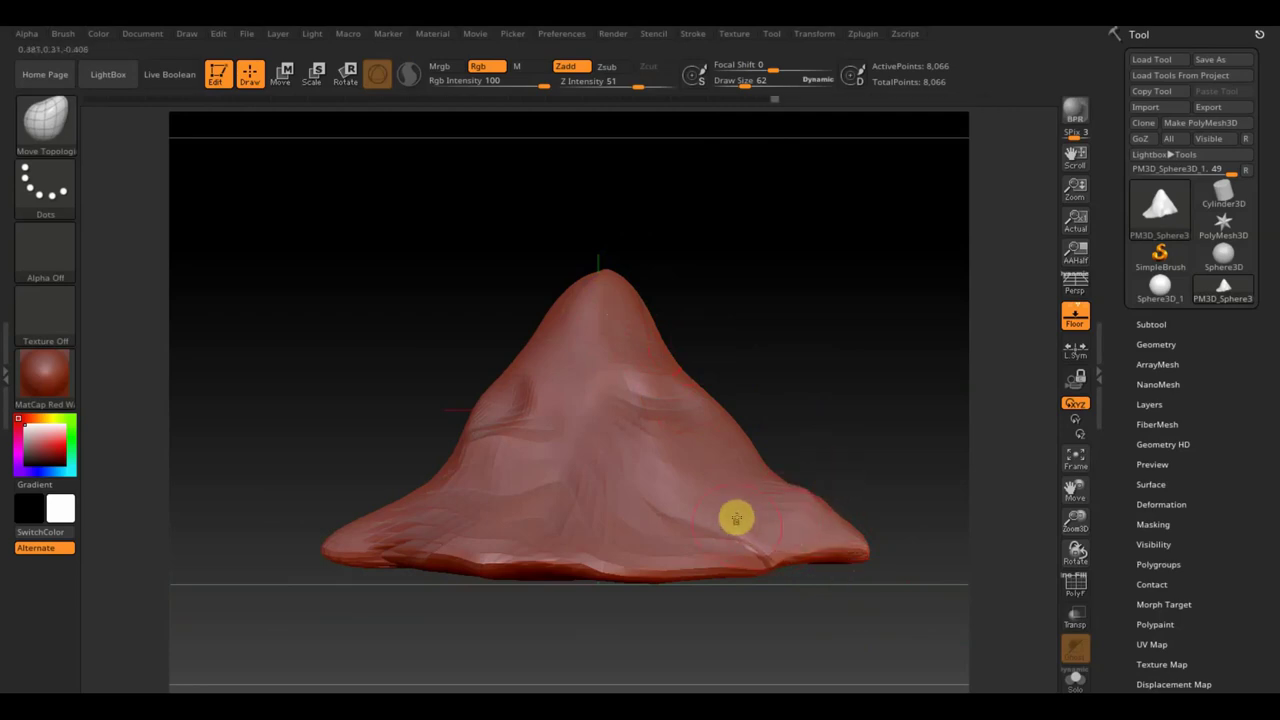
Raise Draw Size to 104 and orbit around the mound to inspect the peak
{"action": "left_click_drag", "start_coordinate": [790, 600], "coordinate": [843, 643]}
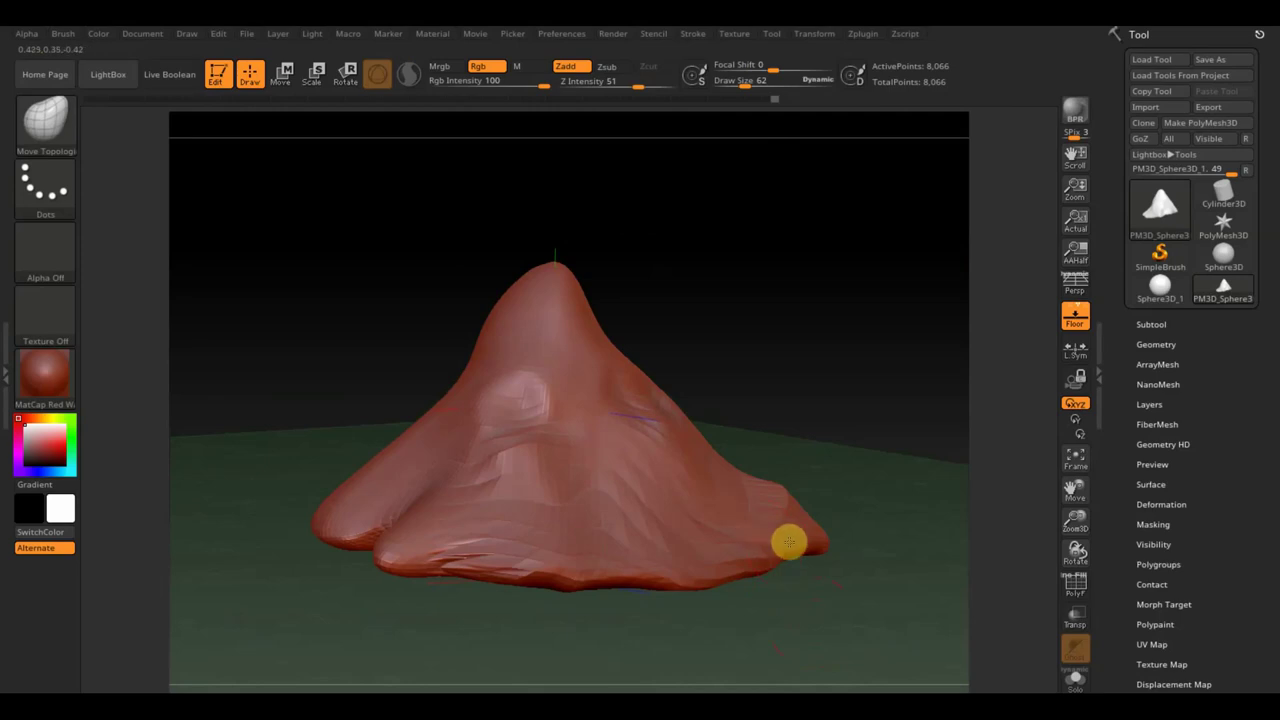
{"action": "mouse_move", "coordinate": [849, 587]}
{"action": "left_mouse_down"}
{"action": "mouse_move", "coordinate": [857, 614]}
{"action": "mouse_move", "coordinate": [826, 609]}
{"action": "left_mouse_up"}
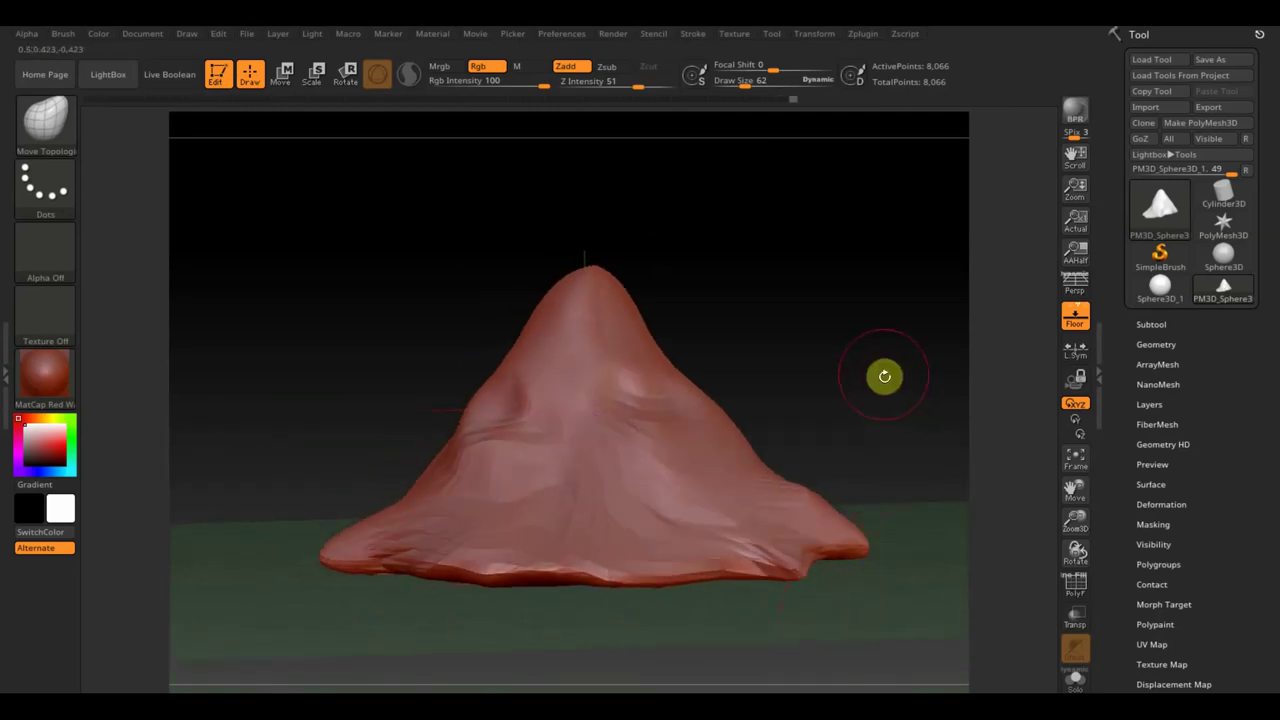
{"action": "left_click_drag", "start_coordinate": [884, 376], "coordinate": [871, 391]}
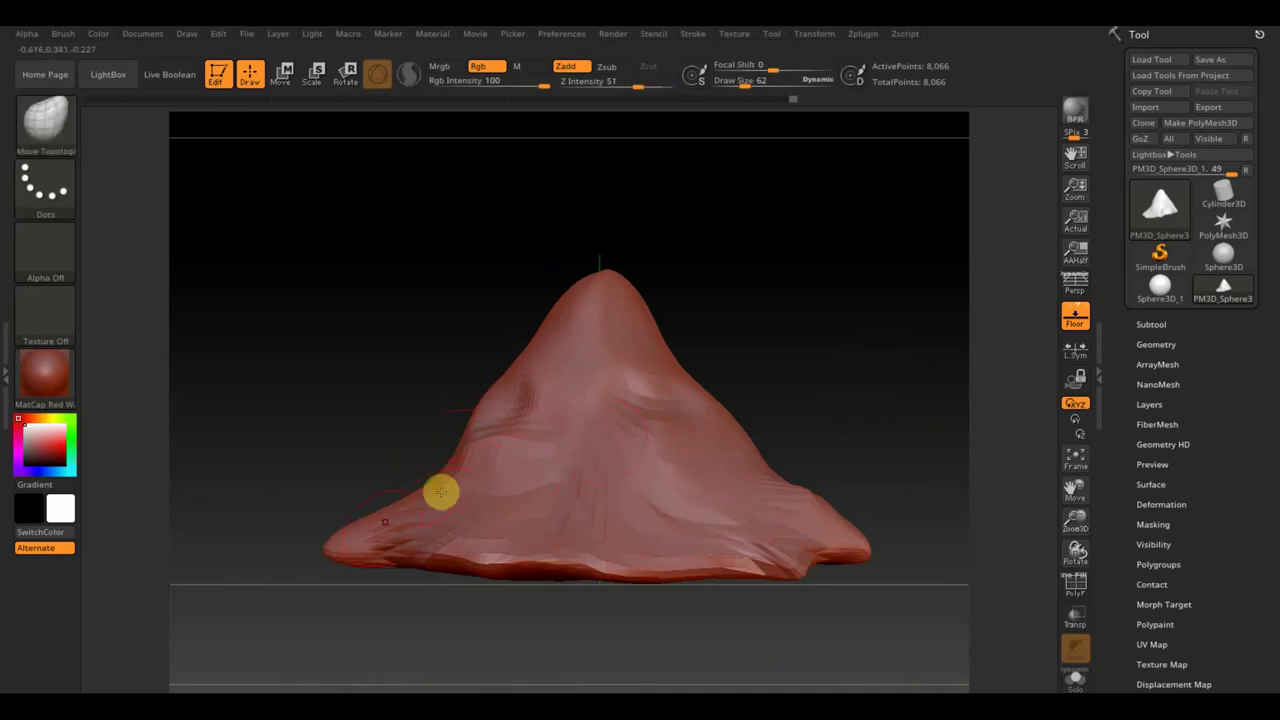
{"action": "left_click_drag", "start_coordinate": [746, 86], "coordinate": [756, 86]}
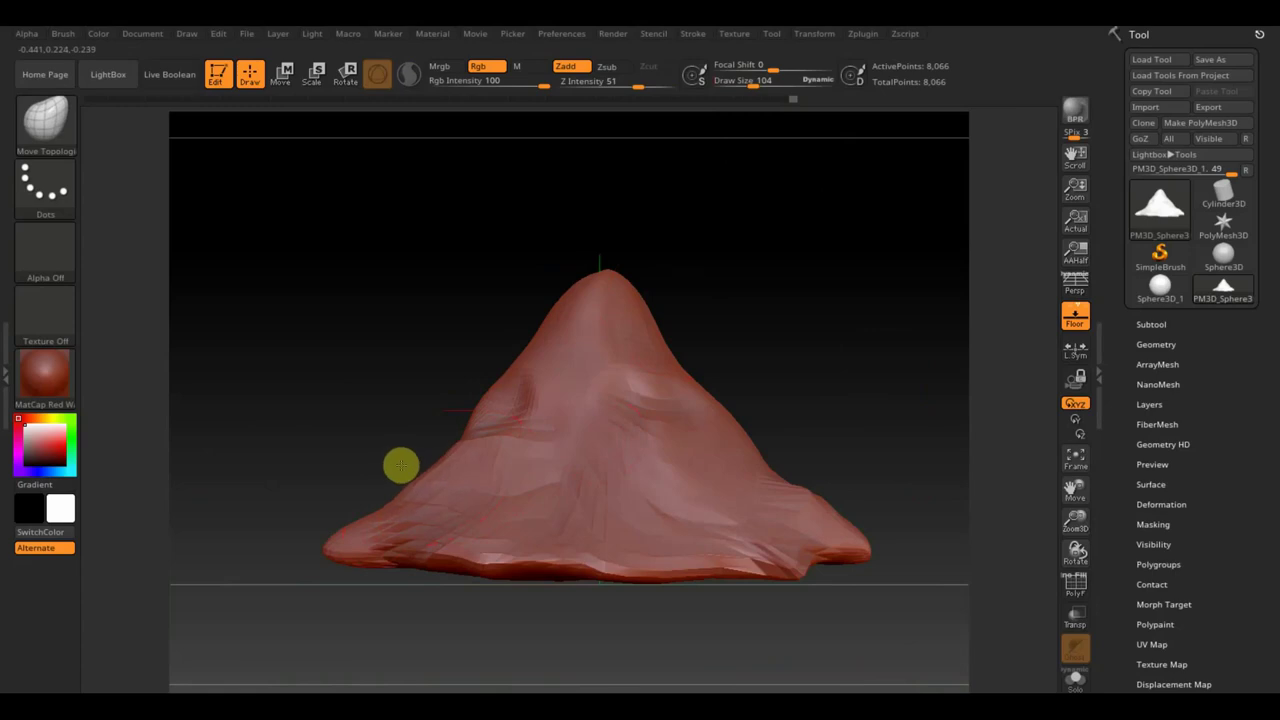
{"action": "mouse_move", "coordinate": [394, 454]}
{"action": "left_mouse_down"}
{"action": "mouse_move", "coordinate": [451, 443]}
{"action": "mouse_move", "coordinate": [466, 469]}
{"action": "mouse_move", "coordinate": [694, 474]}
{"action": "left_mouse_up"}
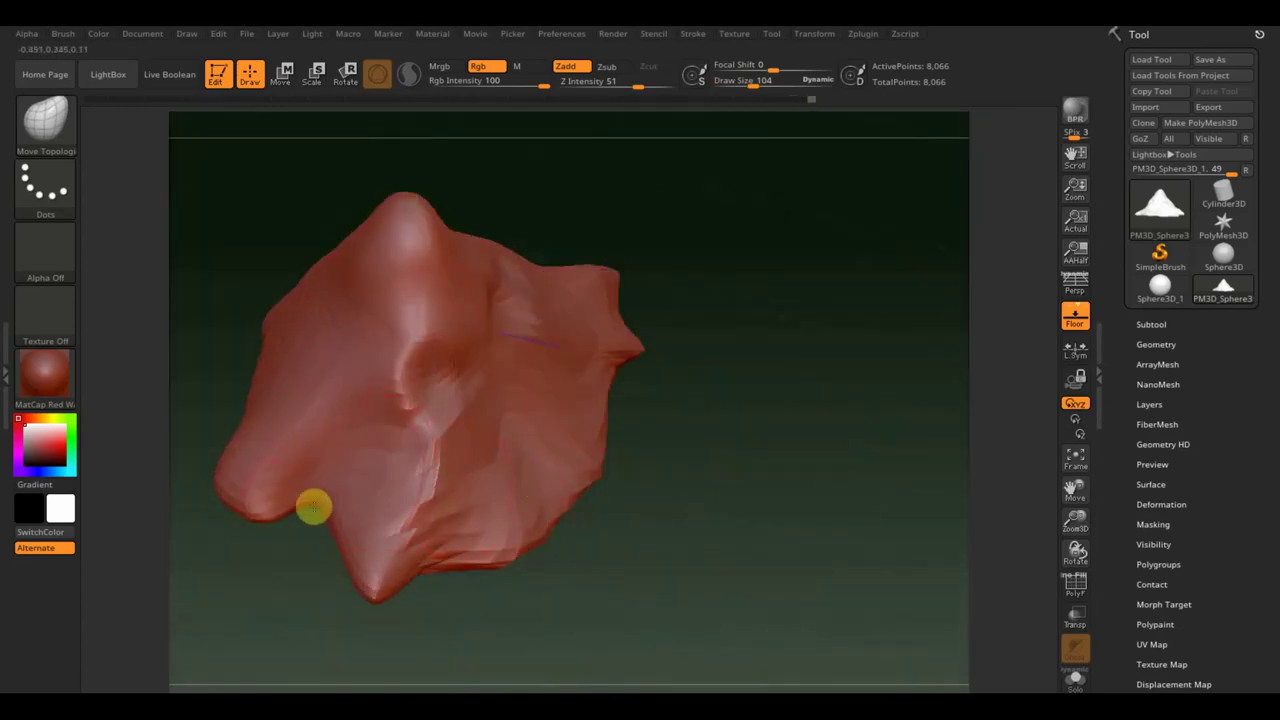
{"action": "mouse_move", "coordinate": [366, 571]}
{"action": "left_mouse_down"}
{"action": "mouse_move", "coordinate": [788, 481]}
{"action": "mouse_move", "coordinate": [791, 503]}
{"action": "left_mouse_up"}
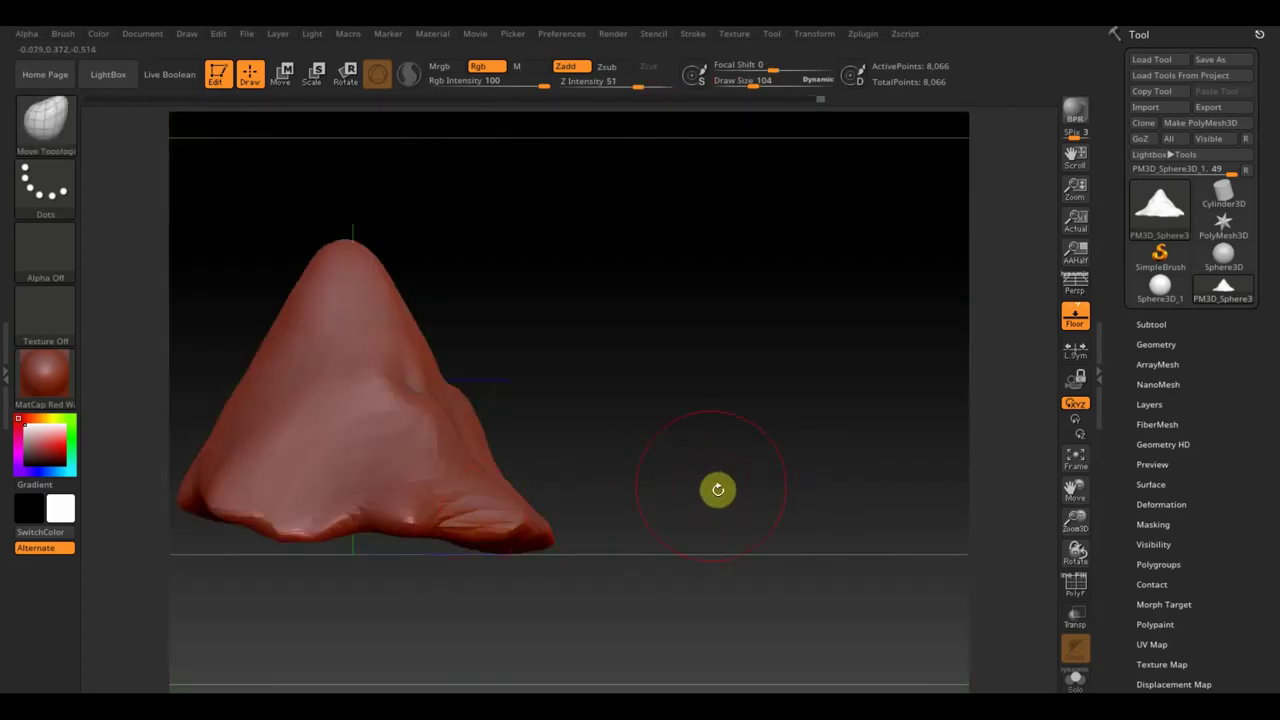
{"action": "left_click_drag", "start_coordinate": [718, 489], "coordinate": [837, 429], "text": "shift"}
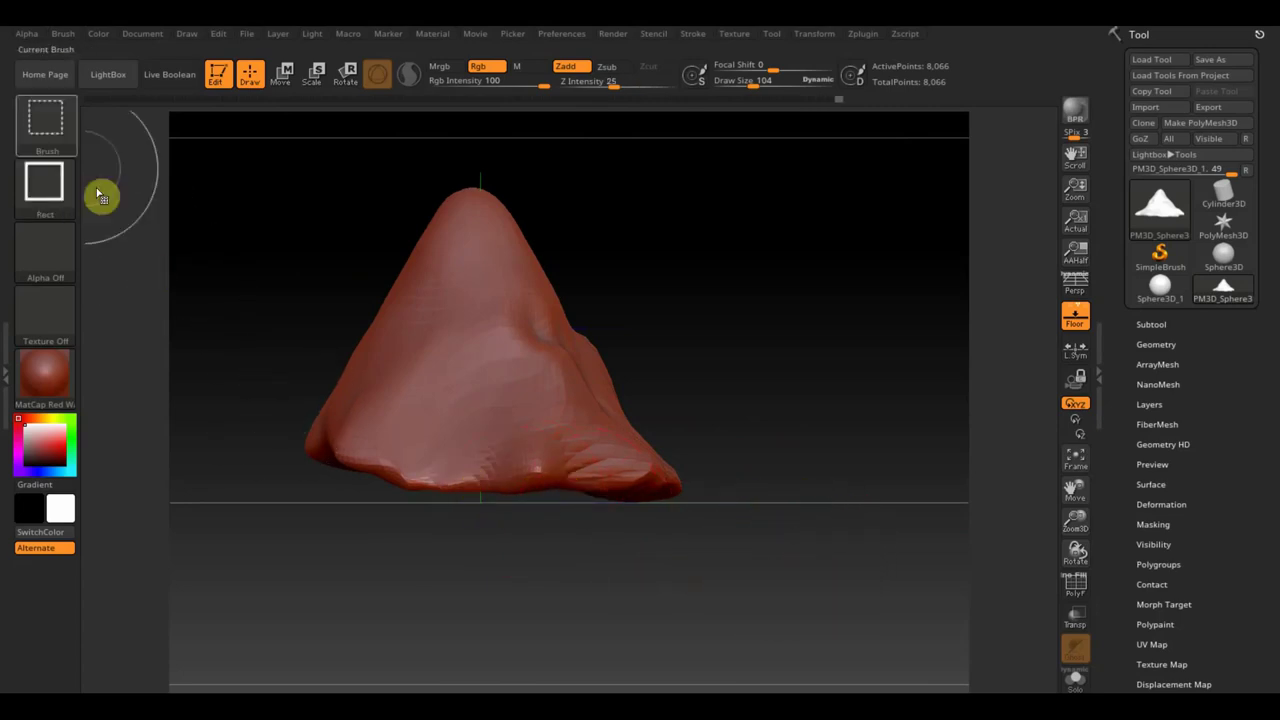
Trim off the mound's bottom with the TrimRect brush to give it a flat base
{"action": "left_click", "coordinate": [52, 133], "text": "ctrl+shift"}
{"action": "left_click", "coordinate": [960, 208]}
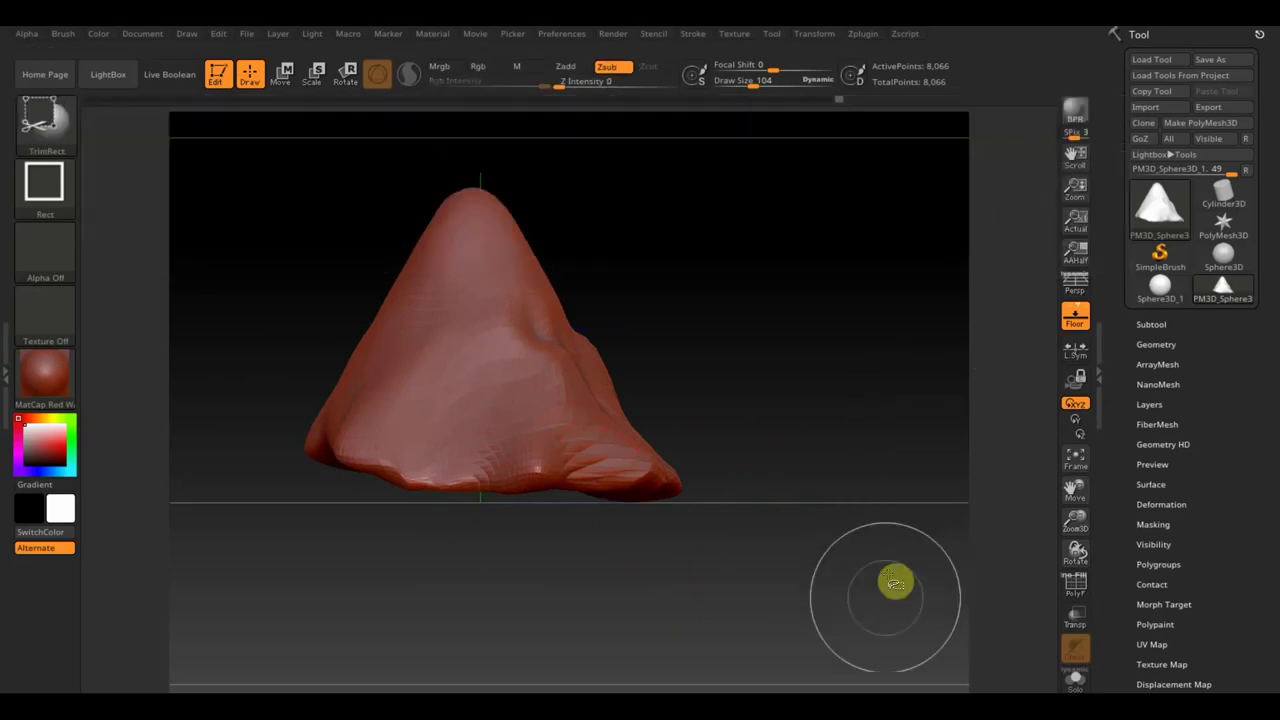
{"action": "mouse_move", "coordinate": [863, 606]}
{"action": "left_mouse_down", "text": "ctrl+shift"}
{"action": "mouse_move", "coordinate": [253, 453]}
{"action": "mouse_move", "coordinate": [734, 501]}
{"action": "mouse_move", "coordinate": [740, 623]}
{"action": "mouse_move", "coordinate": [718, 554]}
{"action": "mouse_move", "coordinate": [429, 520]}
{"action": "mouse_move", "coordinate": [666, 540]}
{"action": "mouse_move", "coordinate": [686, 474]}
{"action": "mouse_move", "coordinate": [712, 541]}
{"action": "left_mouse_up", "text": "ctrl+shift"}
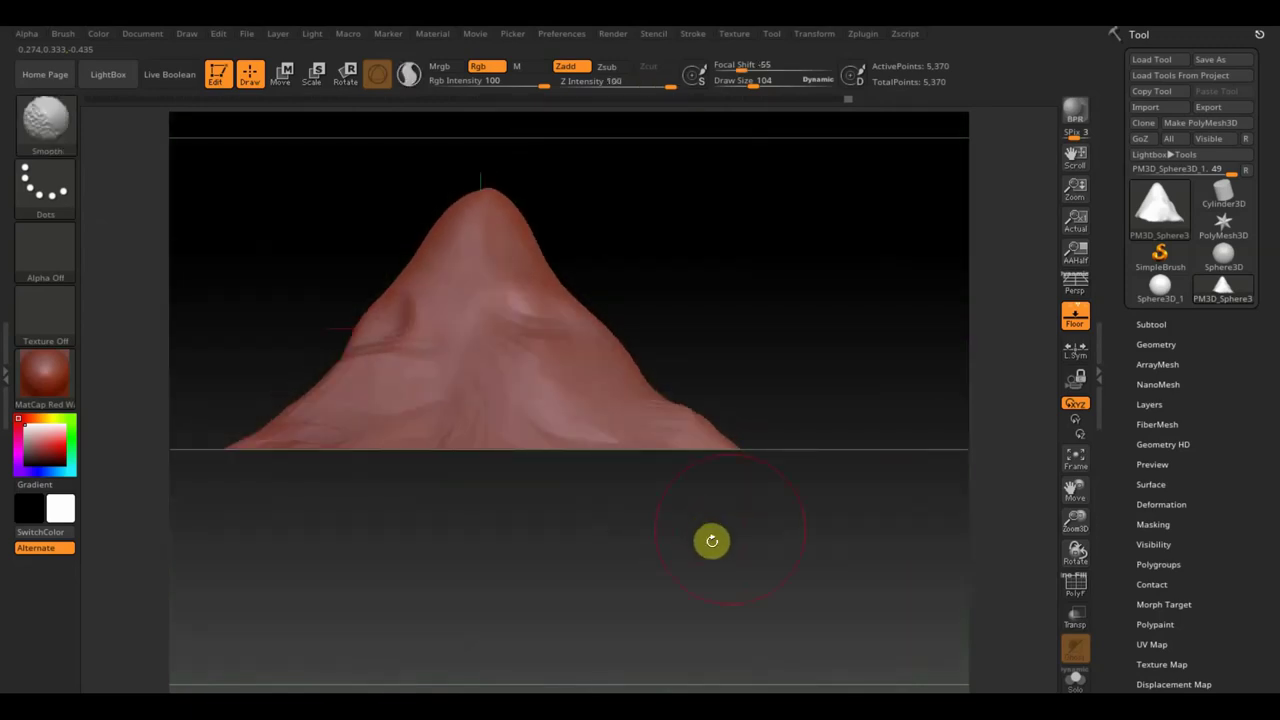
{"action": "mouse_move", "coordinate": [843, 314]}
{"action": "left_mouse_down", "text": "alt"}
{"action": "mouse_move", "coordinate": [837, 349]}
{"action": "mouse_move", "coordinate": [873, 368]}
{"action": "left_mouse_up", "text": "alt"}
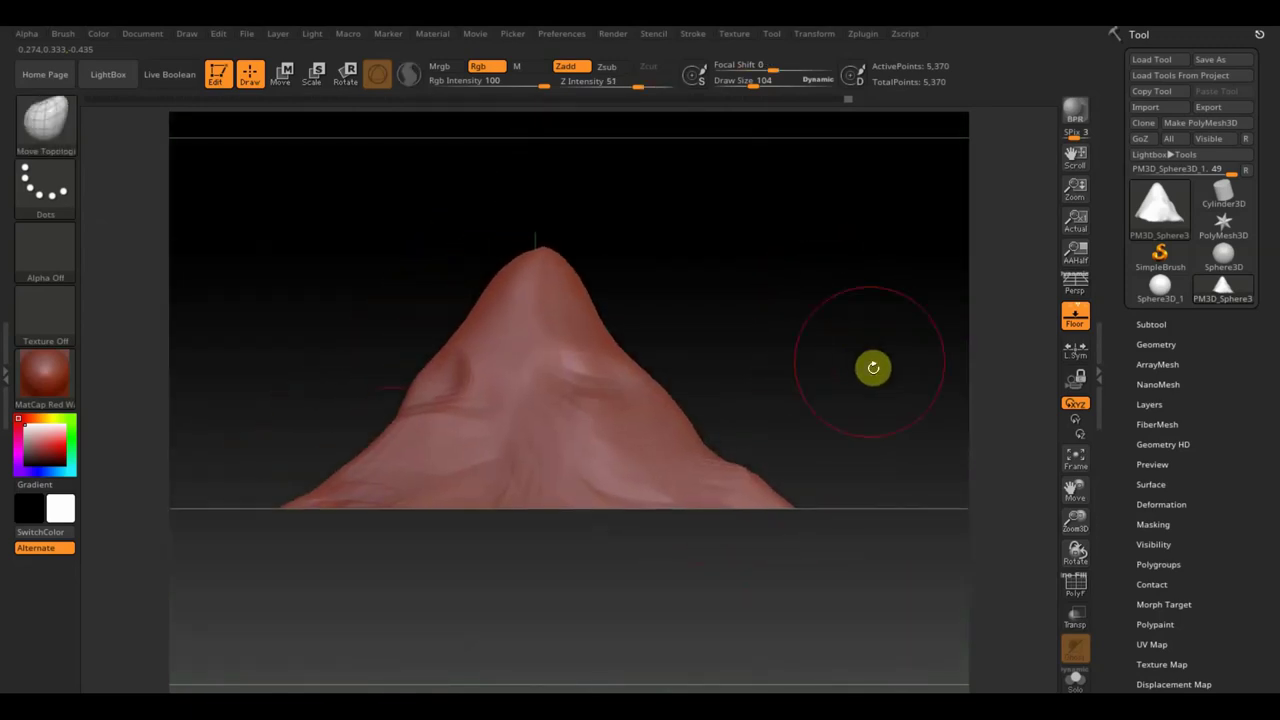
Check the wireframe with PolyF, turn off the floor grid, and expand the Geometry settings
{"action": "left_click", "coordinate": [1077, 588]}
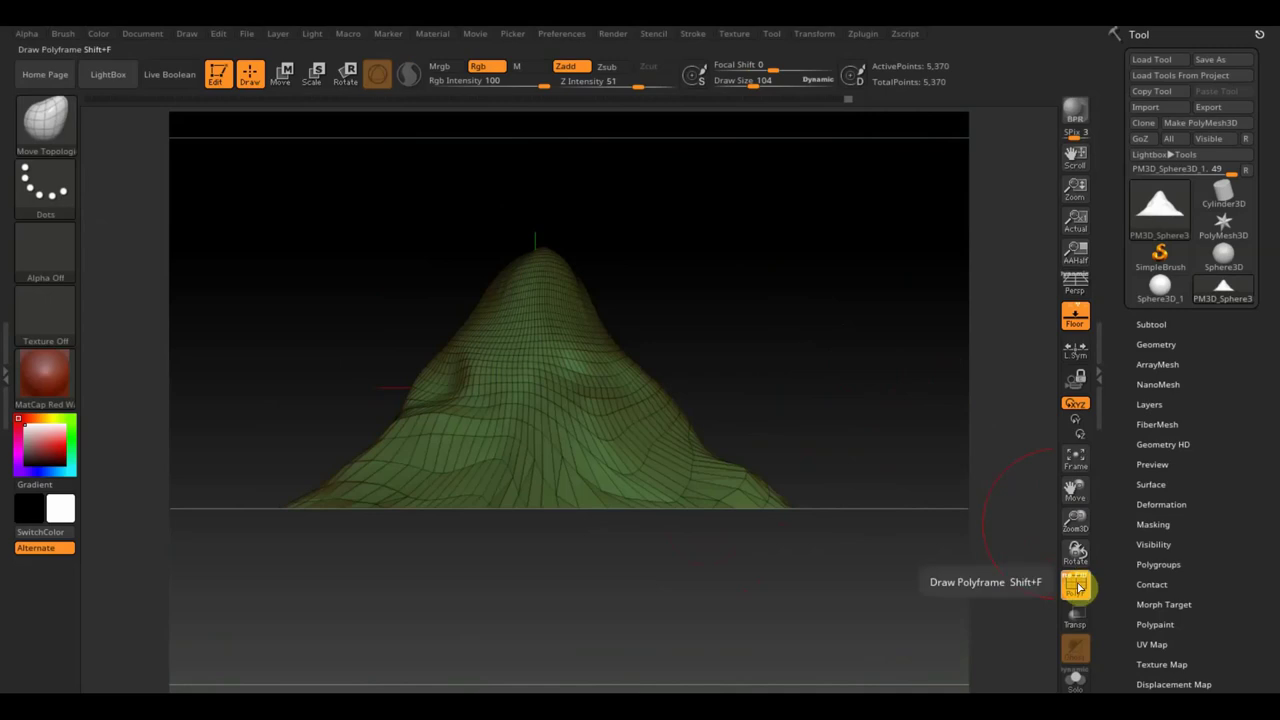
{"action": "left_click", "coordinate": [1077, 590]}
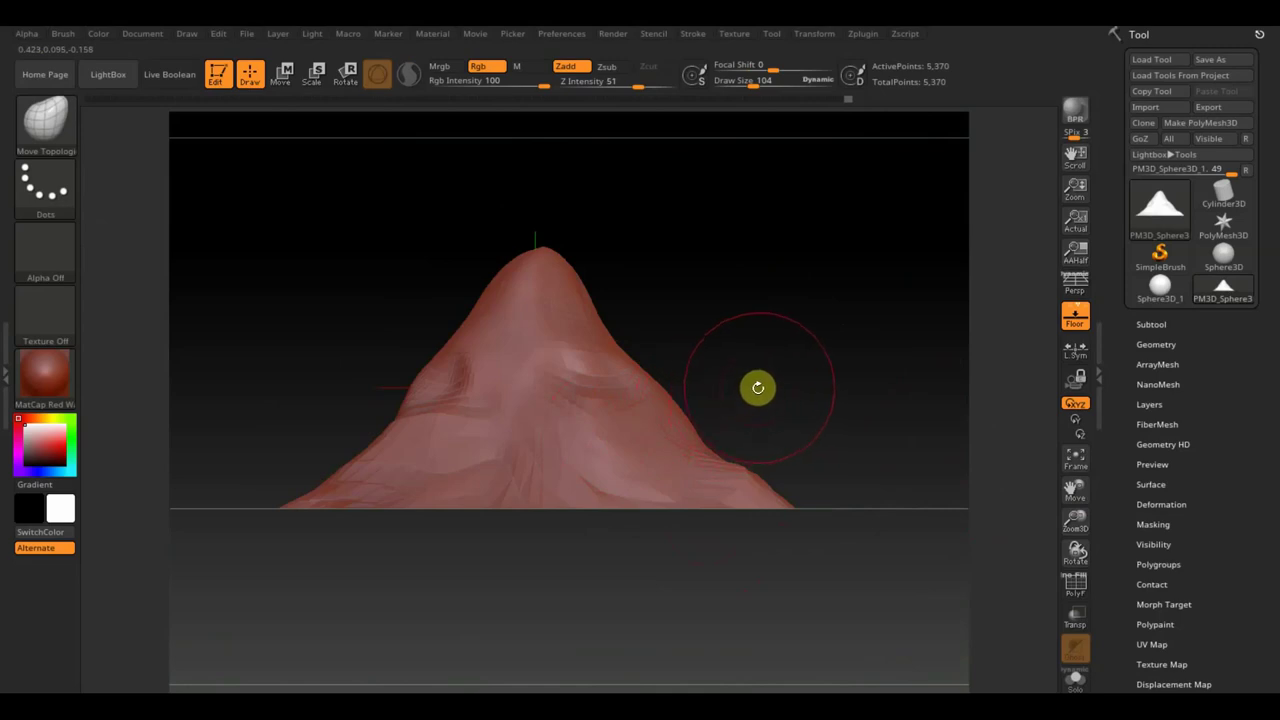
{"action": "left_click_drag", "start_coordinate": [775, 368], "coordinate": [829, 349]}
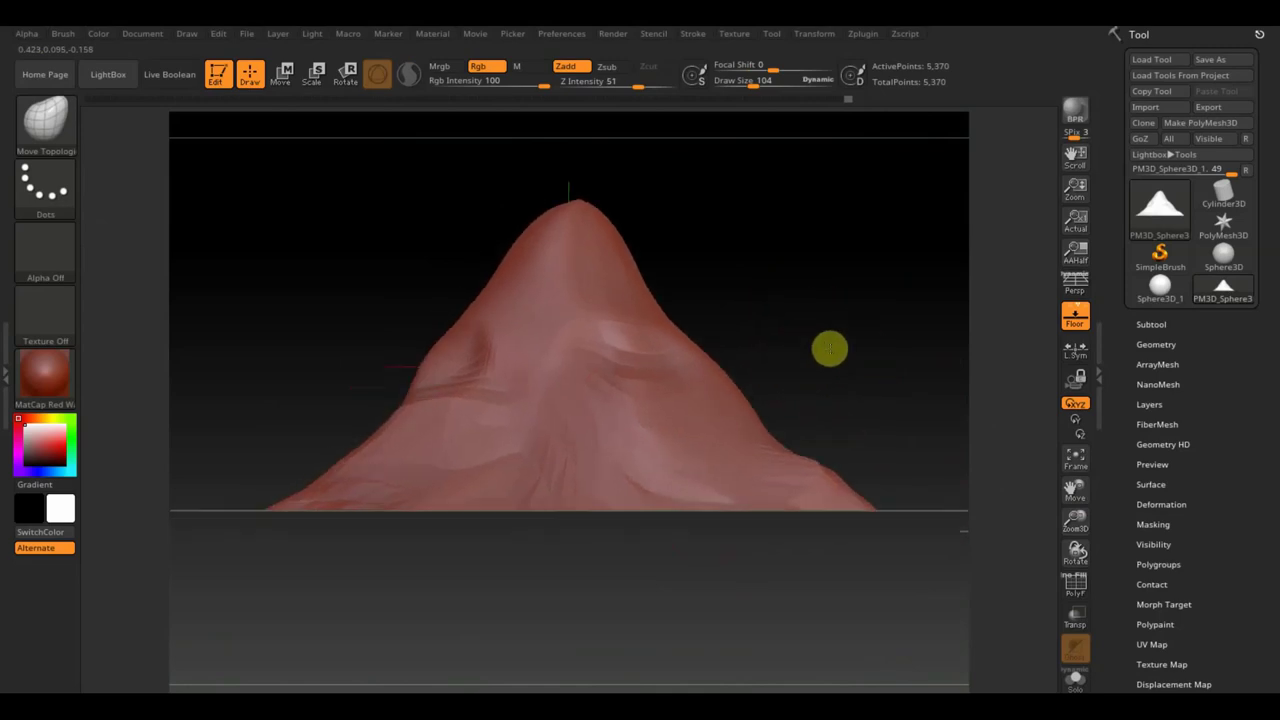
{"action": "left_click", "coordinate": [1076, 320]}
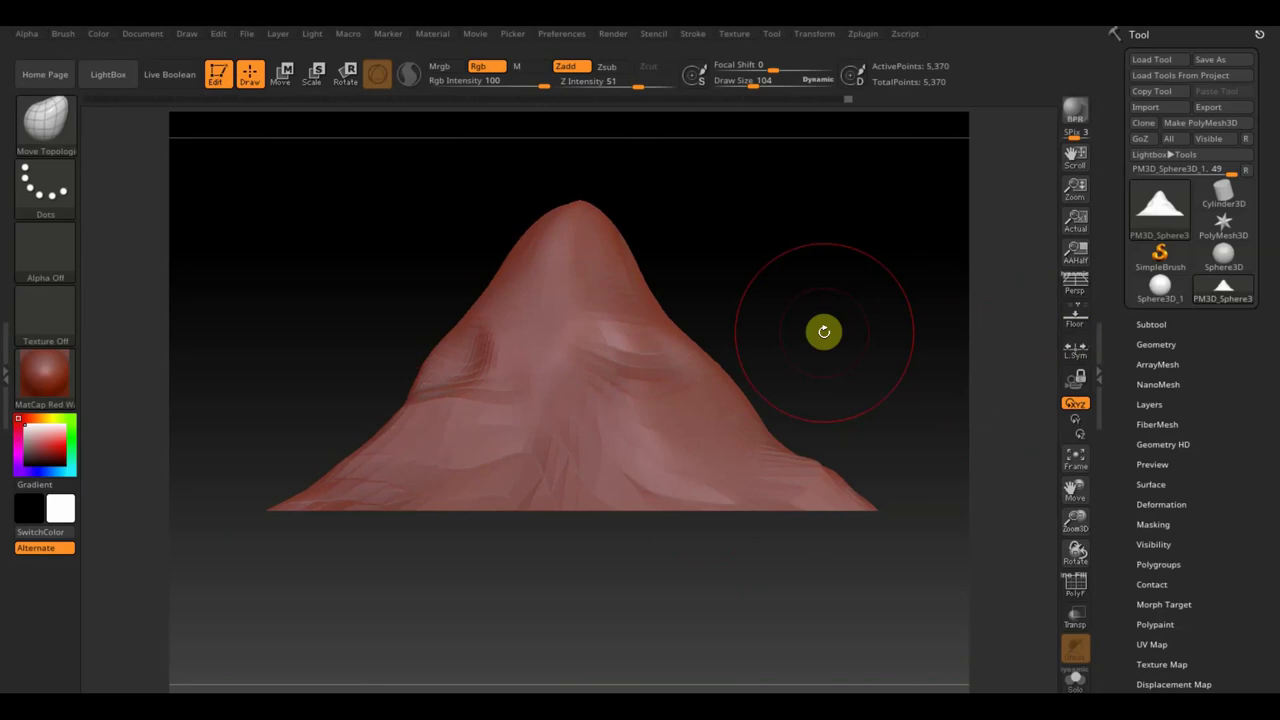
{"action": "left_click", "coordinate": [1160, 344]}
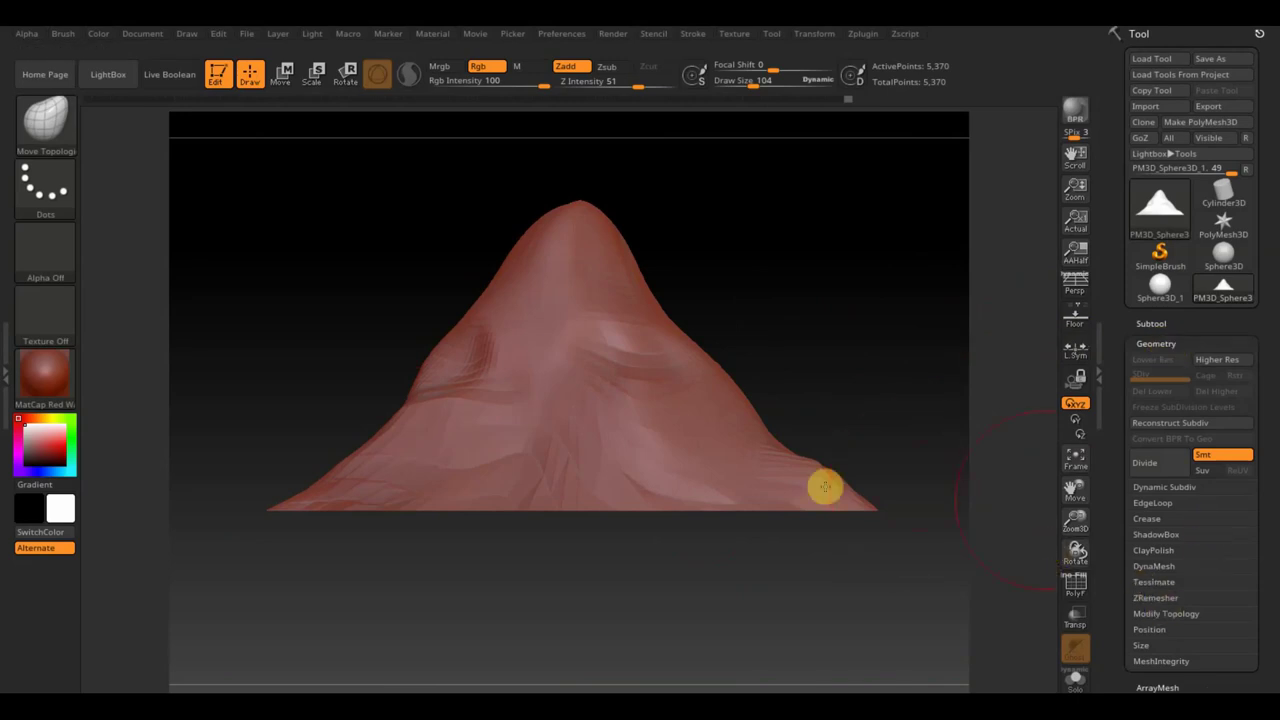
DynaMesh the mound at resolution 408 and check the 95,506-point wireframe with PolyF
{"action": "left_click", "coordinate": [1166, 566]}
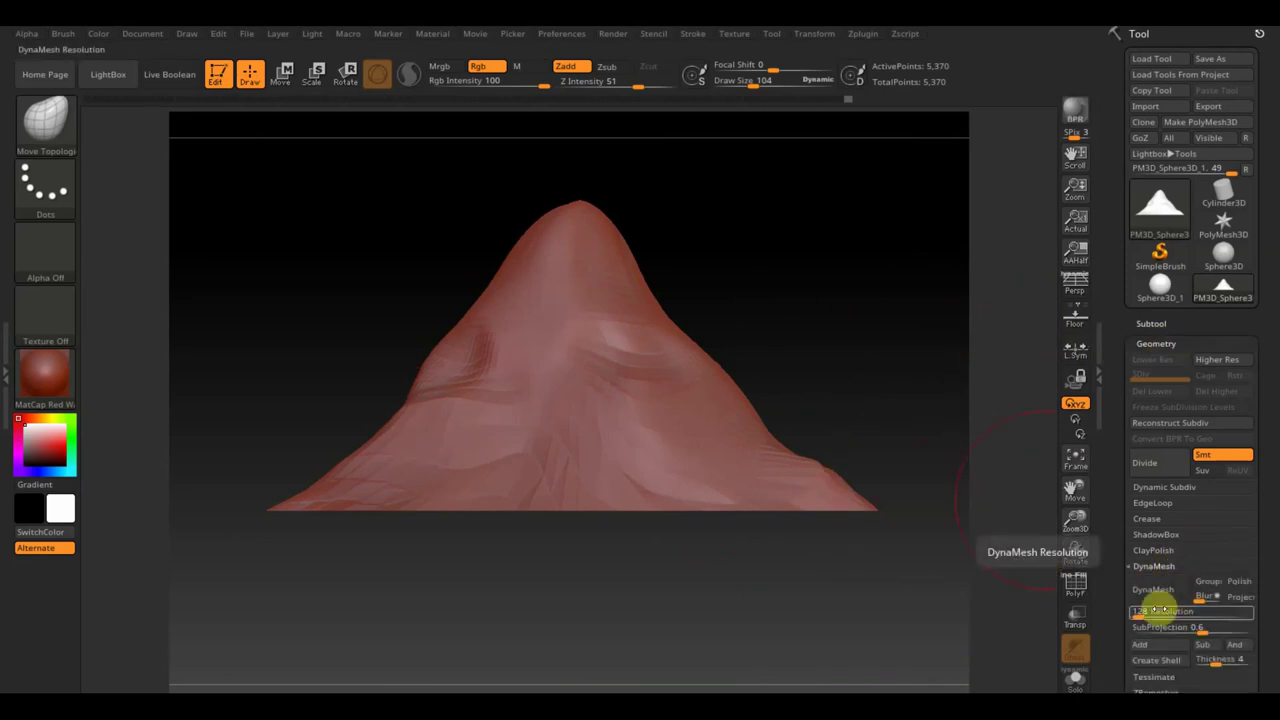
{"action": "left_click_drag", "start_coordinate": [1143, 612], "coordinate": [1156, 602]}
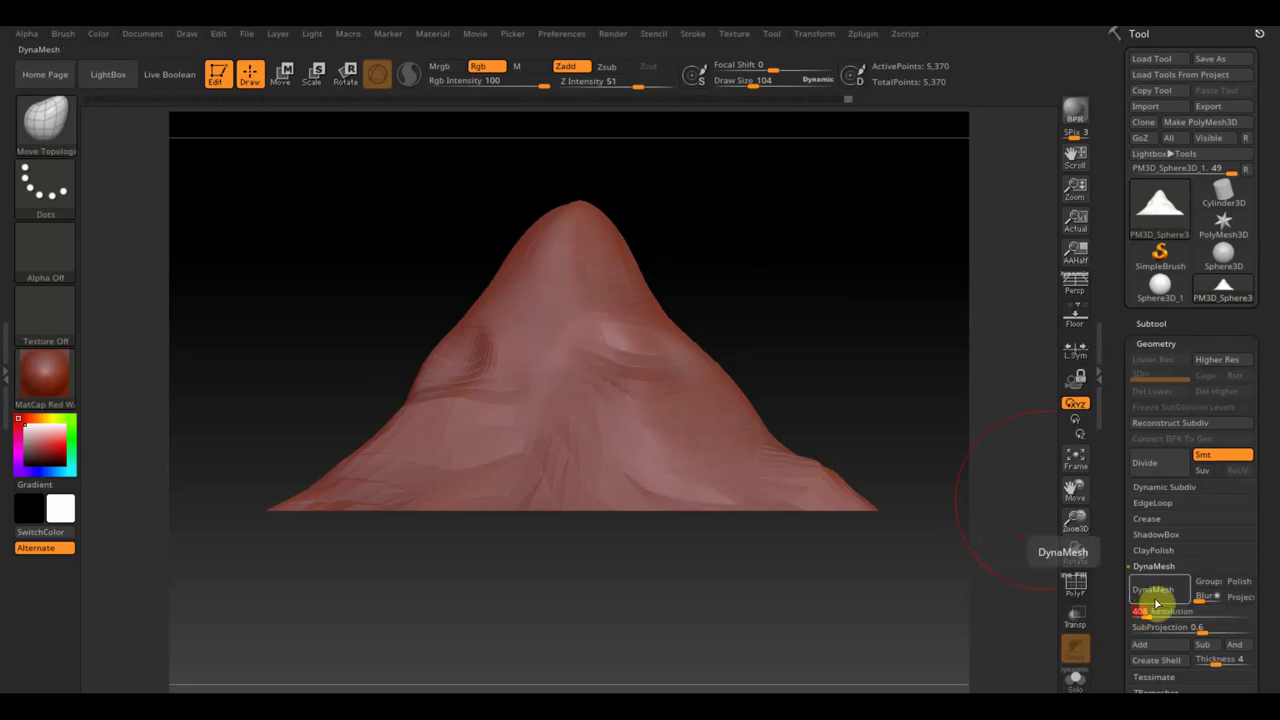
{"action": "left_click", "coordinate": [1158, 597]}
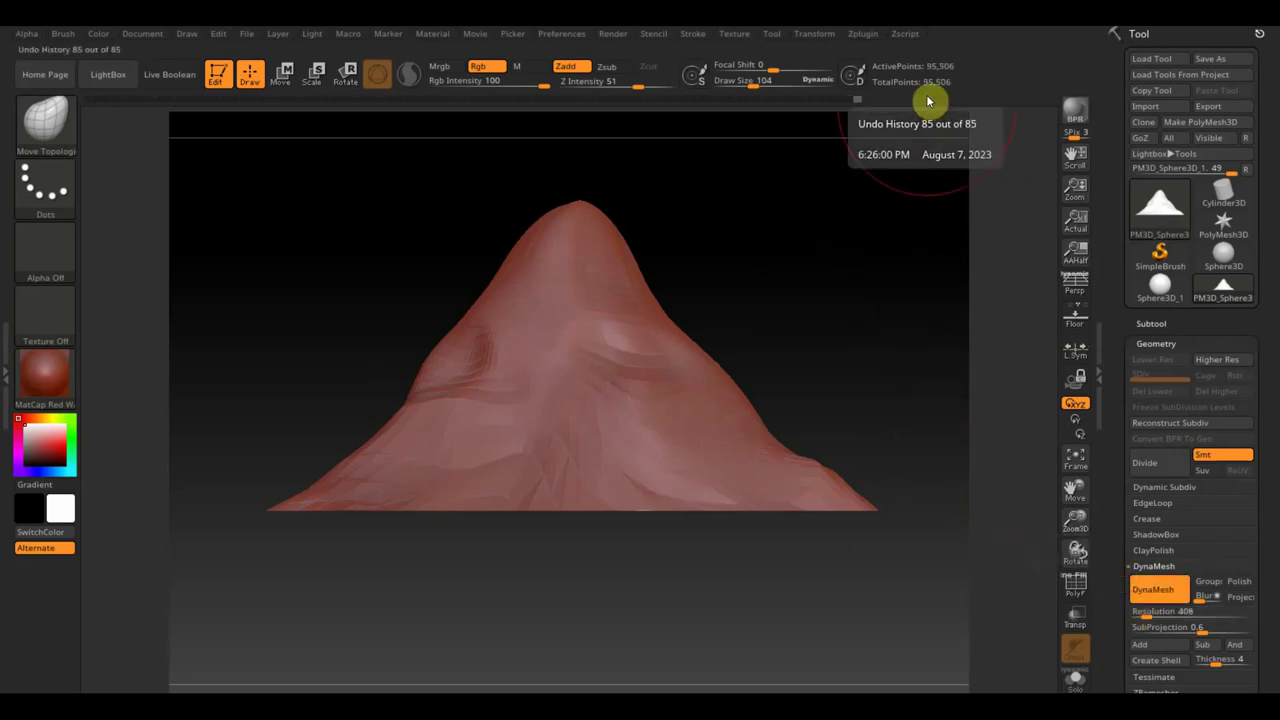
{"action": "left_click", "coordinate": [1076, 590]}
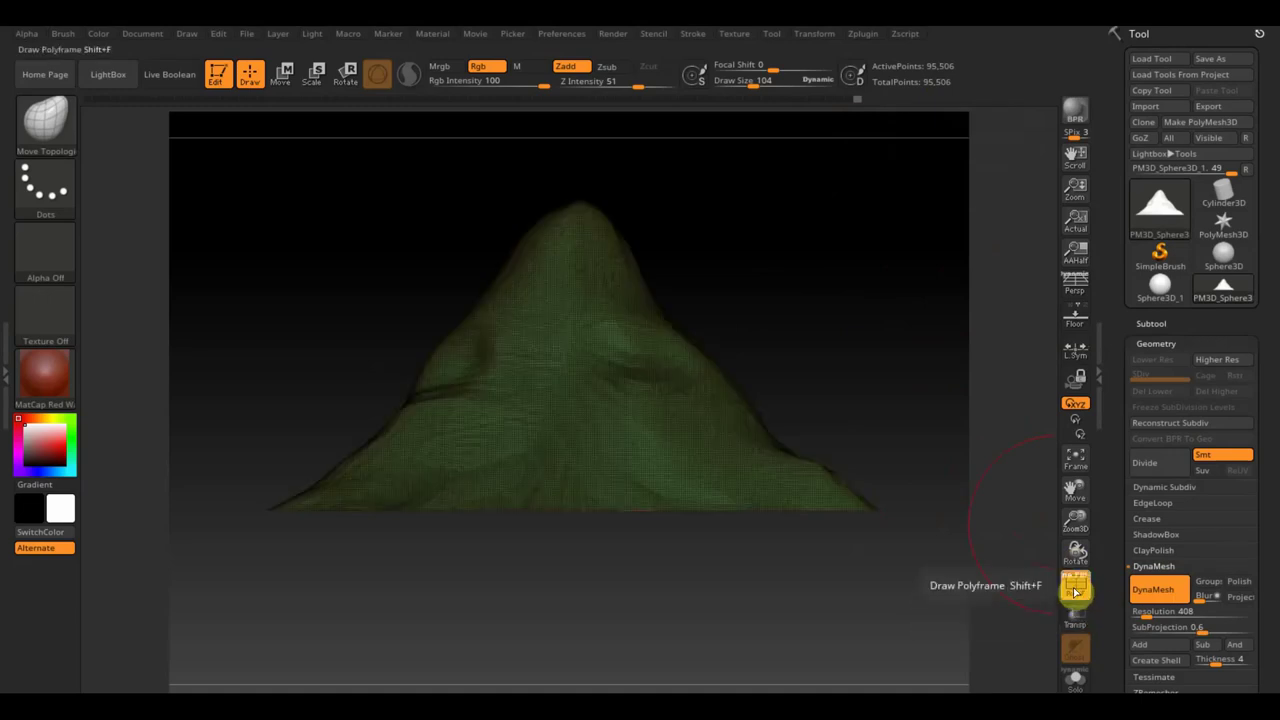
{"action": "left_click", "coordinate": [1076, 590]}
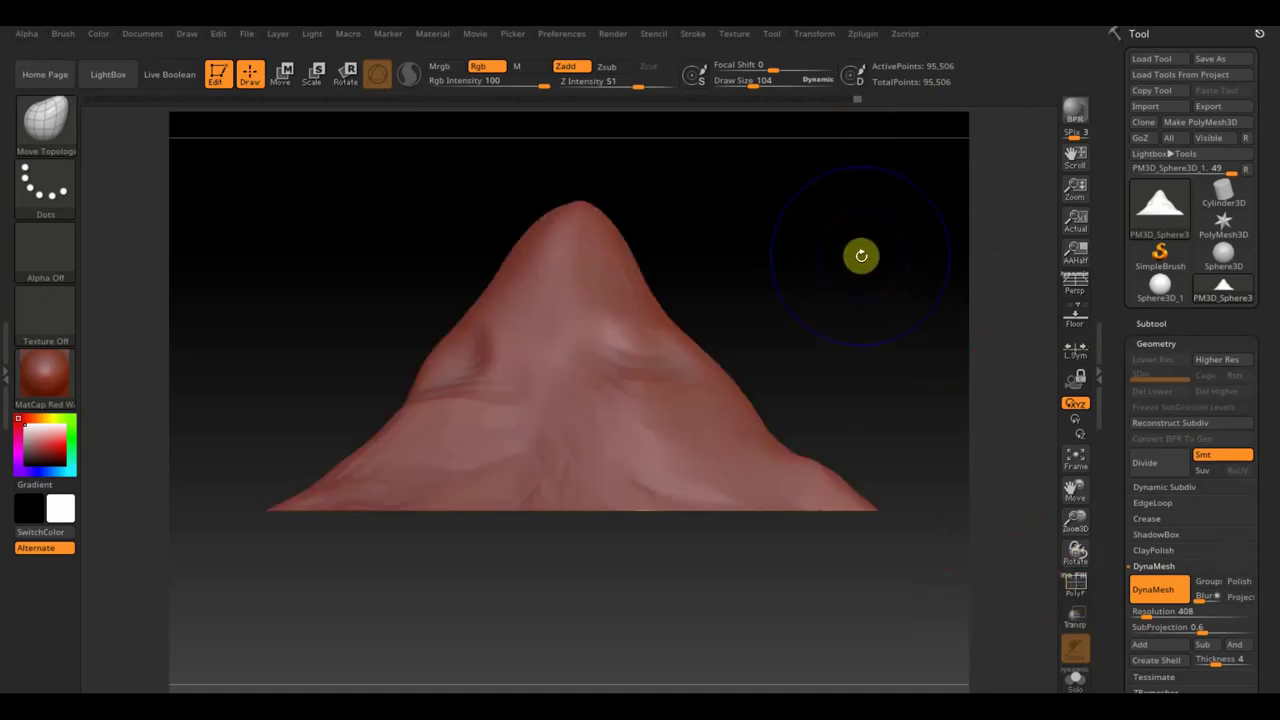
{"action": "left_click_drag", "start_coordinate": [857, 260], "coordinate": [851, 283], "text": "alt"}
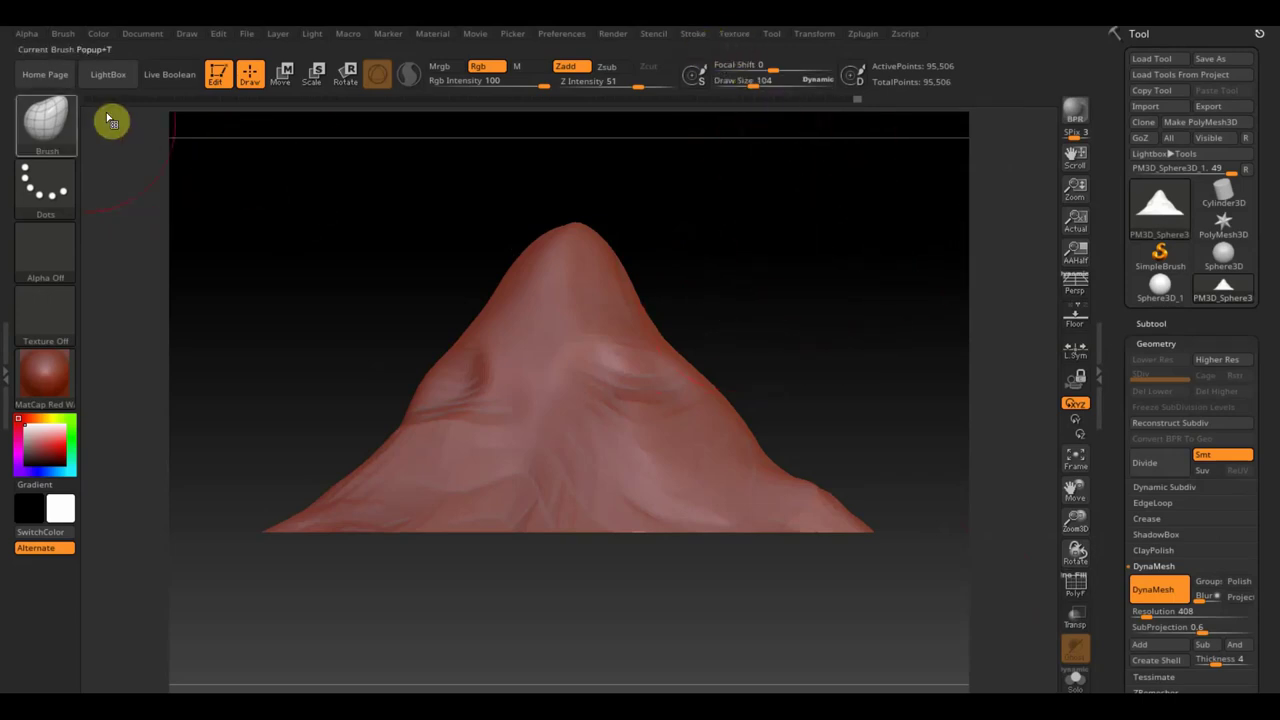
Select the Standard brush and begin a texture import from the Texture palette
{"action": "left_click", "coordinate": [45, 122]}
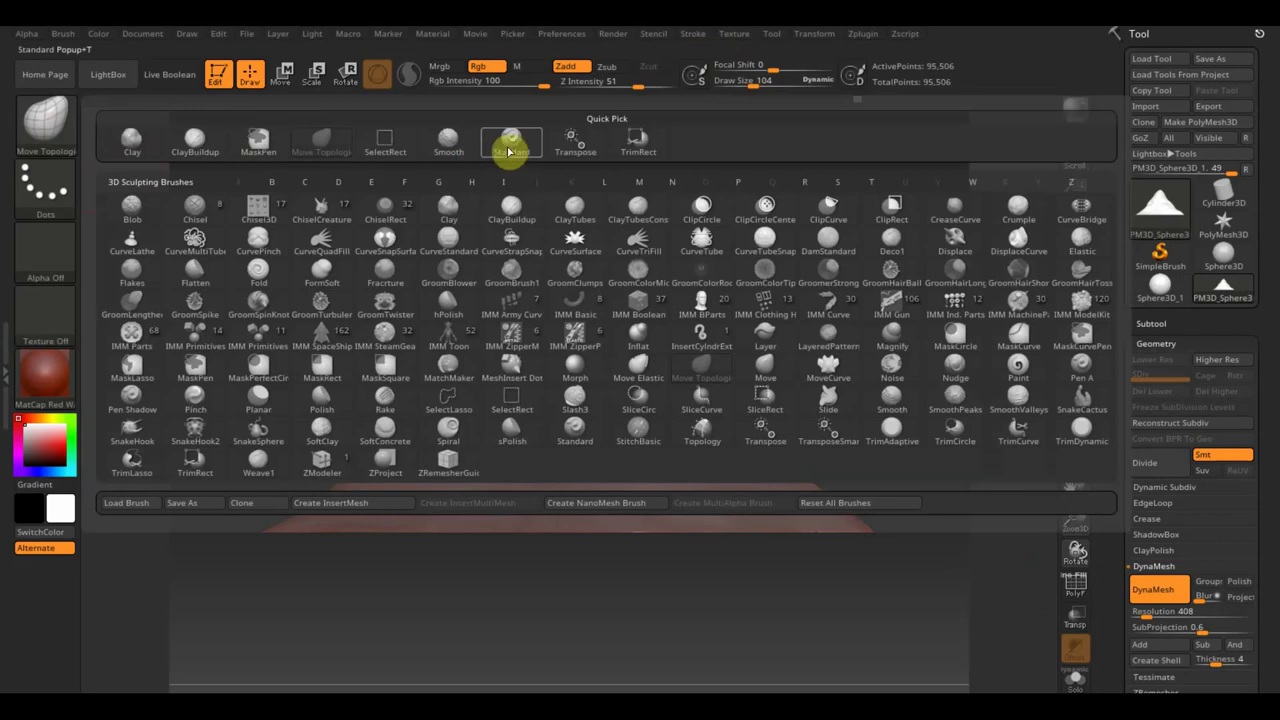
{"action": "left_click", "coordinate": [509, 151]}
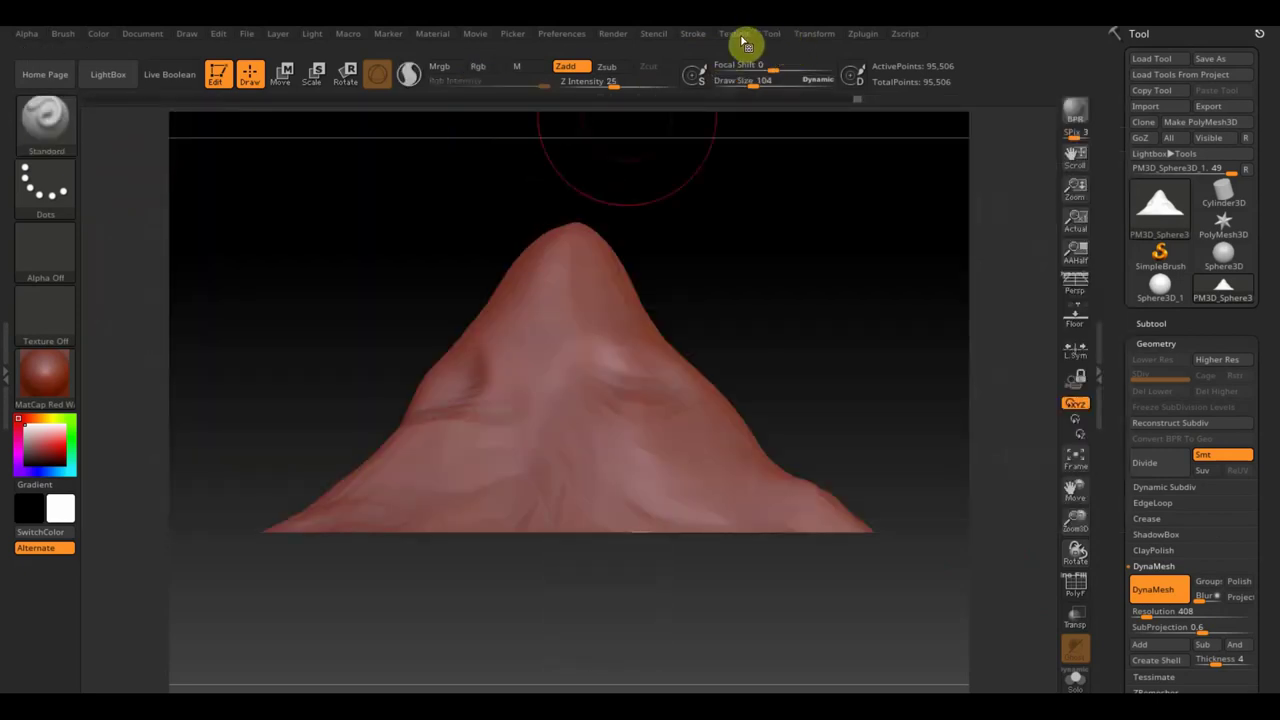
{"action": "left_click", "coordinate": [742, 42]}
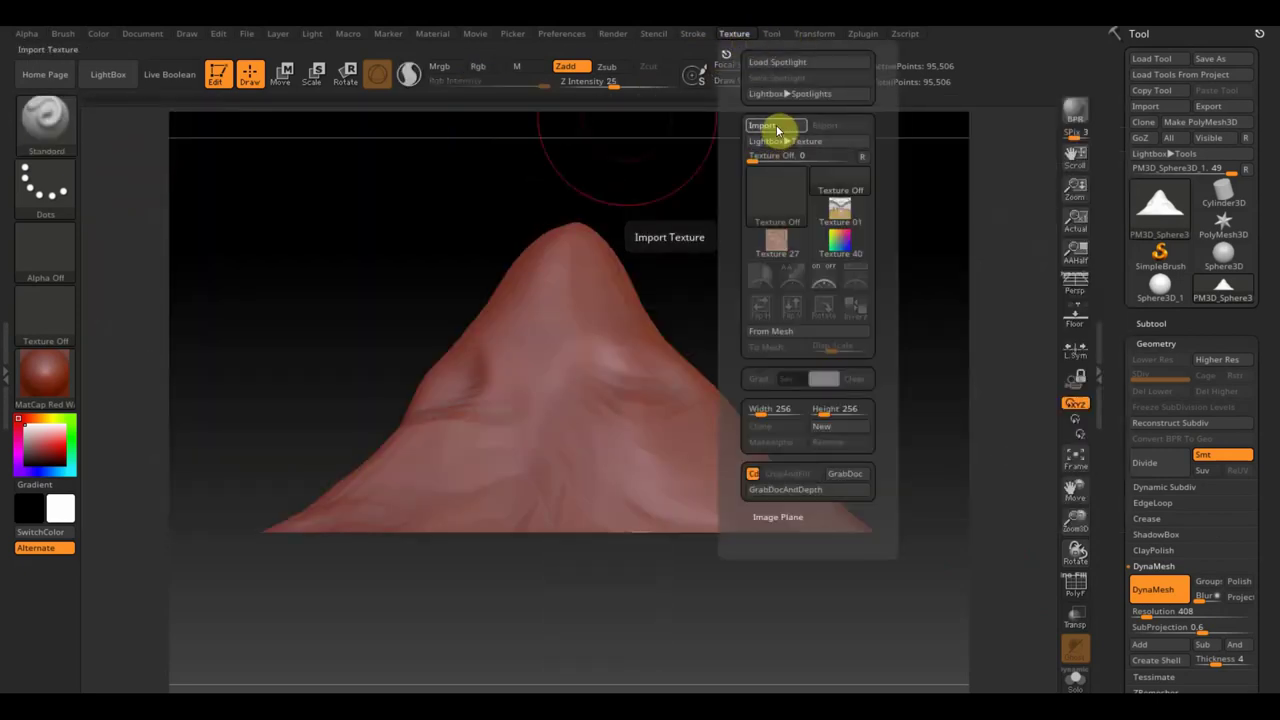
{"action": "left_click", "coordinate": [777, 130]}
Import the gold coins image from Desktop > гора золота as a texture
{"action": "left_click", "coordinate": [88, 276]}
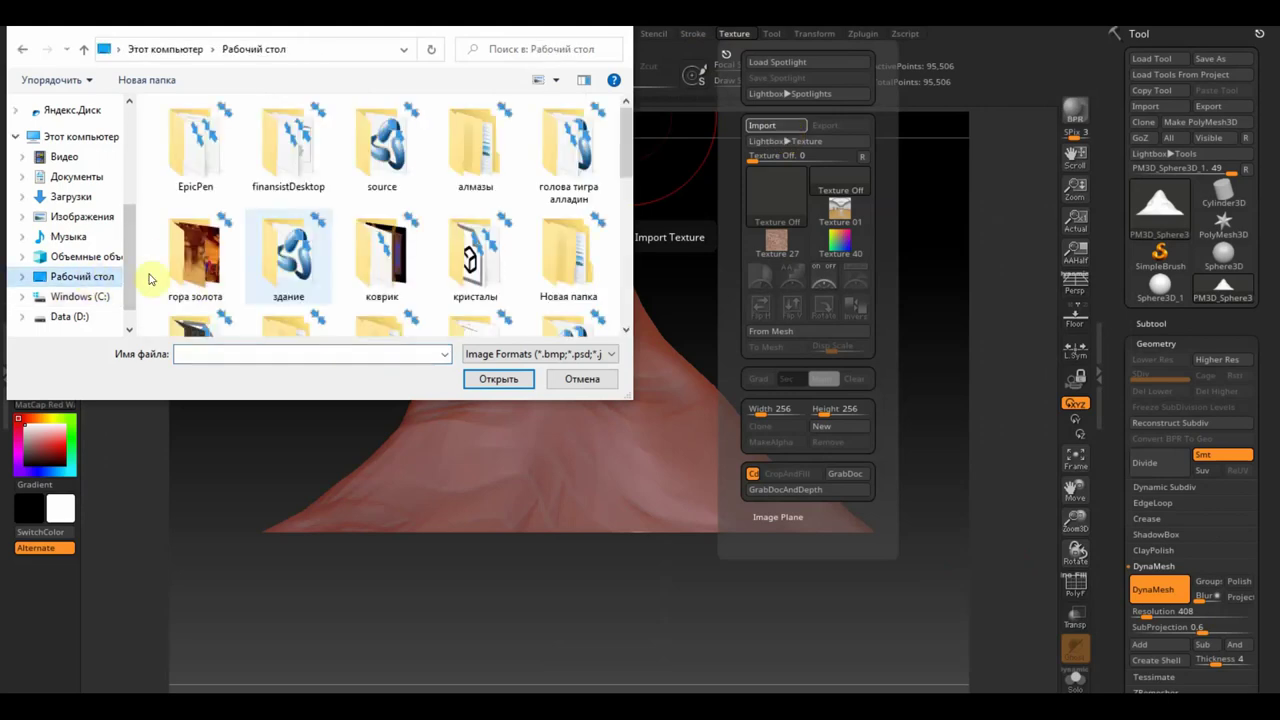
{"action": "scroll", "coordinate": [310, 277], "scroll_direction": "down", "scroll_amount": 2}
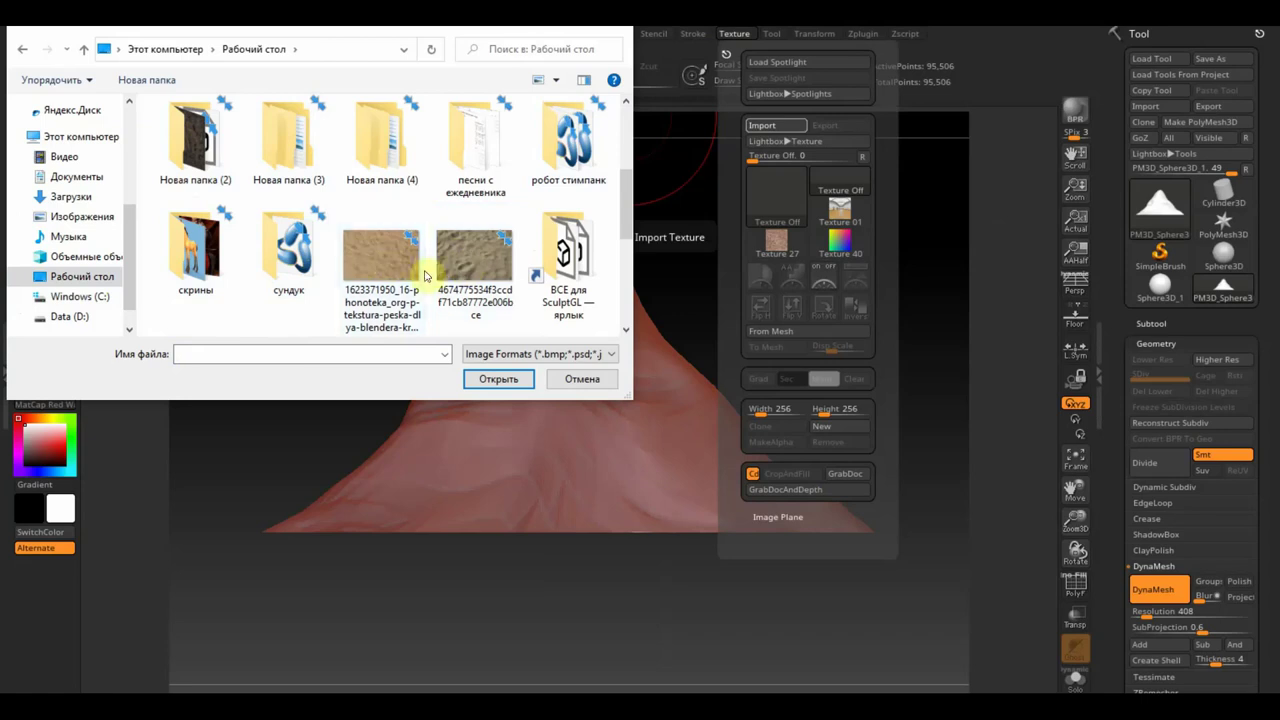
{"action": "scroll", "coordinate": [445, 265], "scroll_direction": "down", "scroll_amount": 3}
{"action": "scroll", "coordinate": [432, 234], "scroll_direction": "up", "scroll_amount": 1}
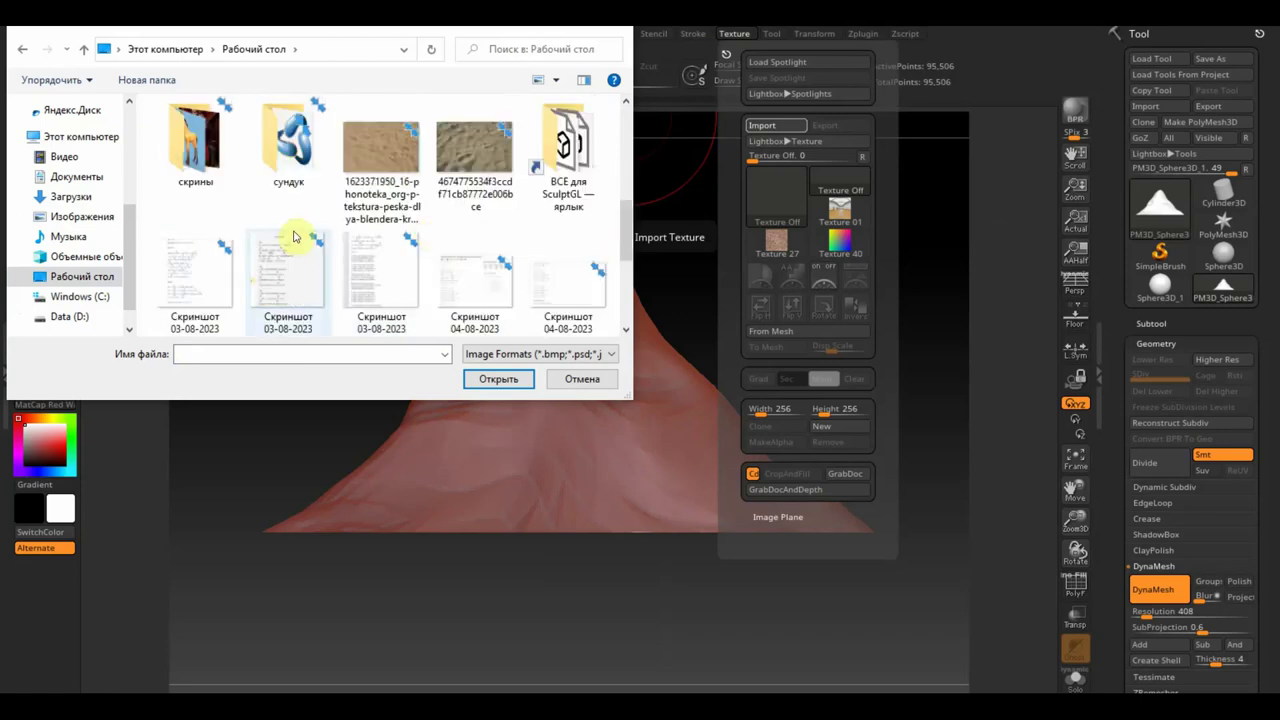
{"action": "scroll", "coordinate": [293, 236], "scroll_direction": "up", "scroll_amount": 1}
{"action": "scroll", "coordinate": [288, 232], "scroll_direction": "up", "scroll_amount": 1}
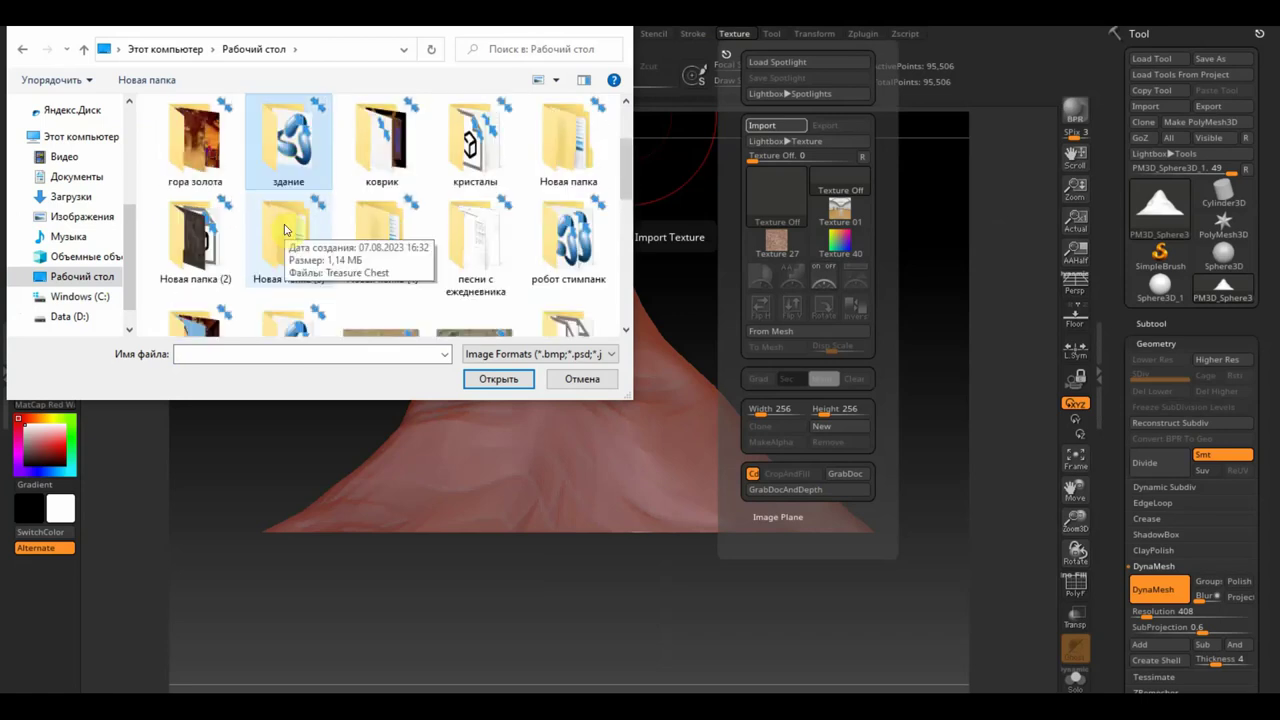
{"action": "double_click", "coordinate": [195, 145]}
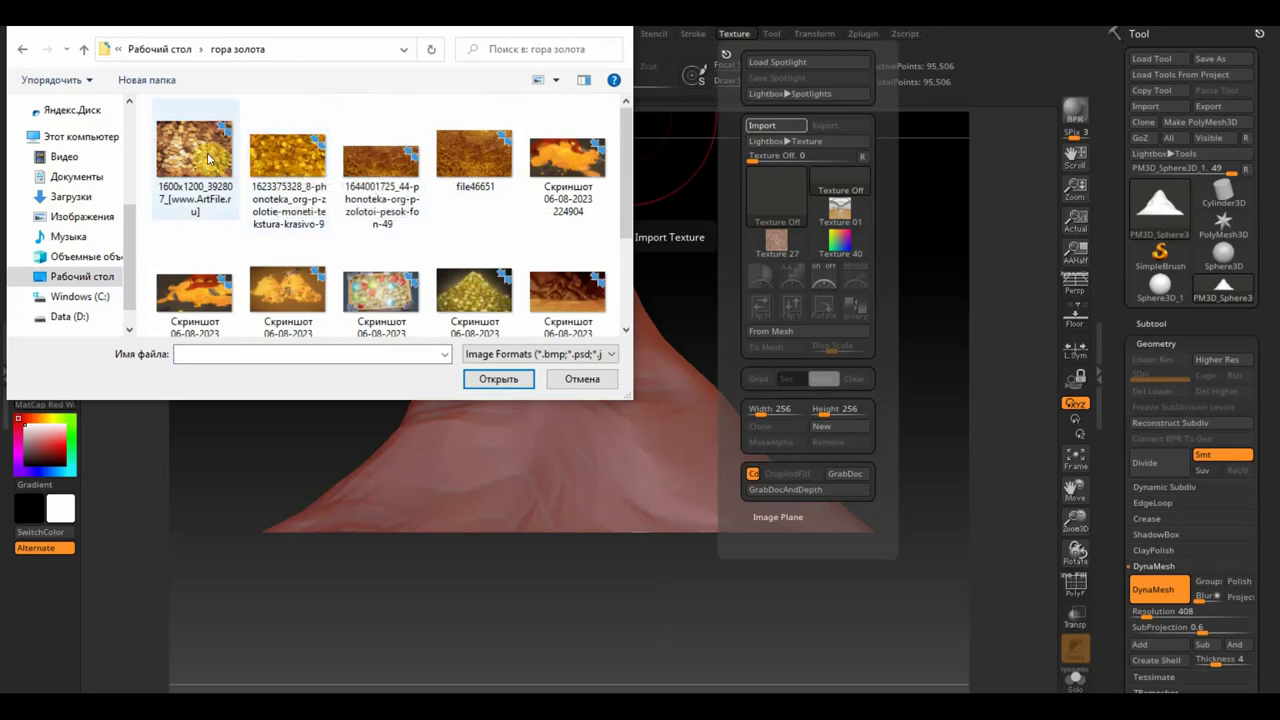
{"action": "double_click", "coordinate": [277, 158]}
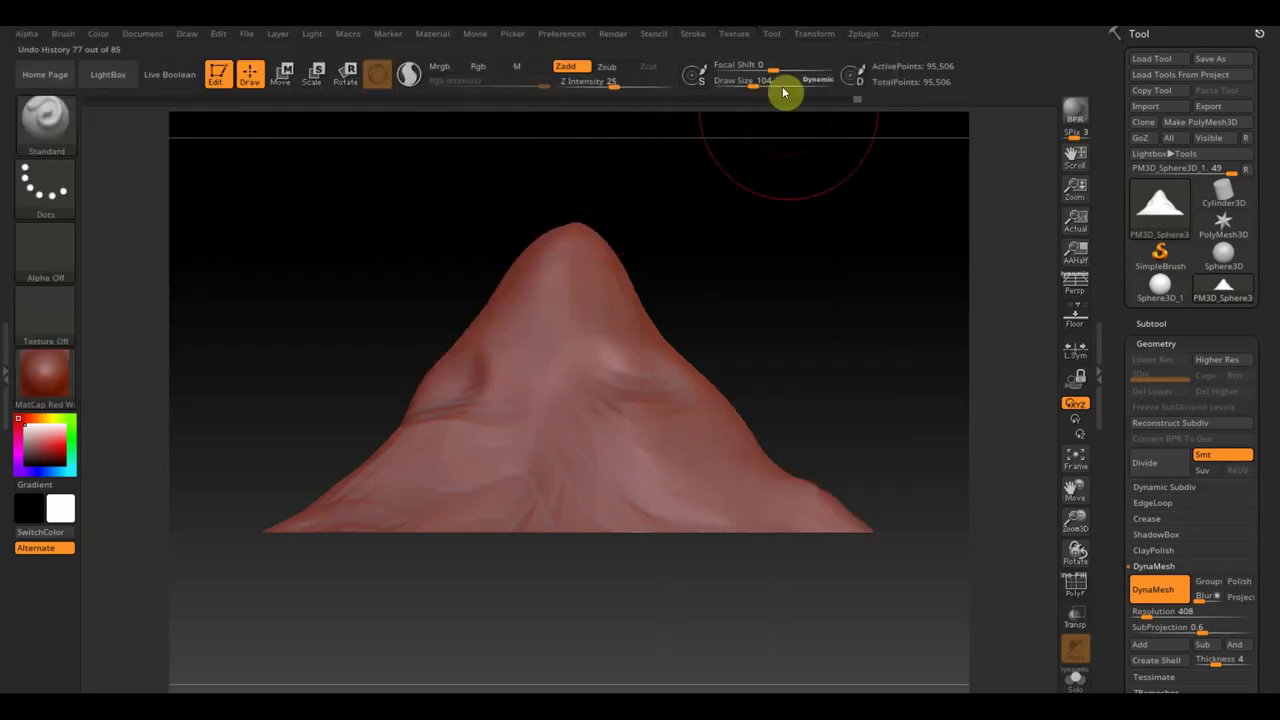
Make the gold coins image the current texture and show it in Spotlight
{"action": "left_click", "coordinate": [778, 36]}
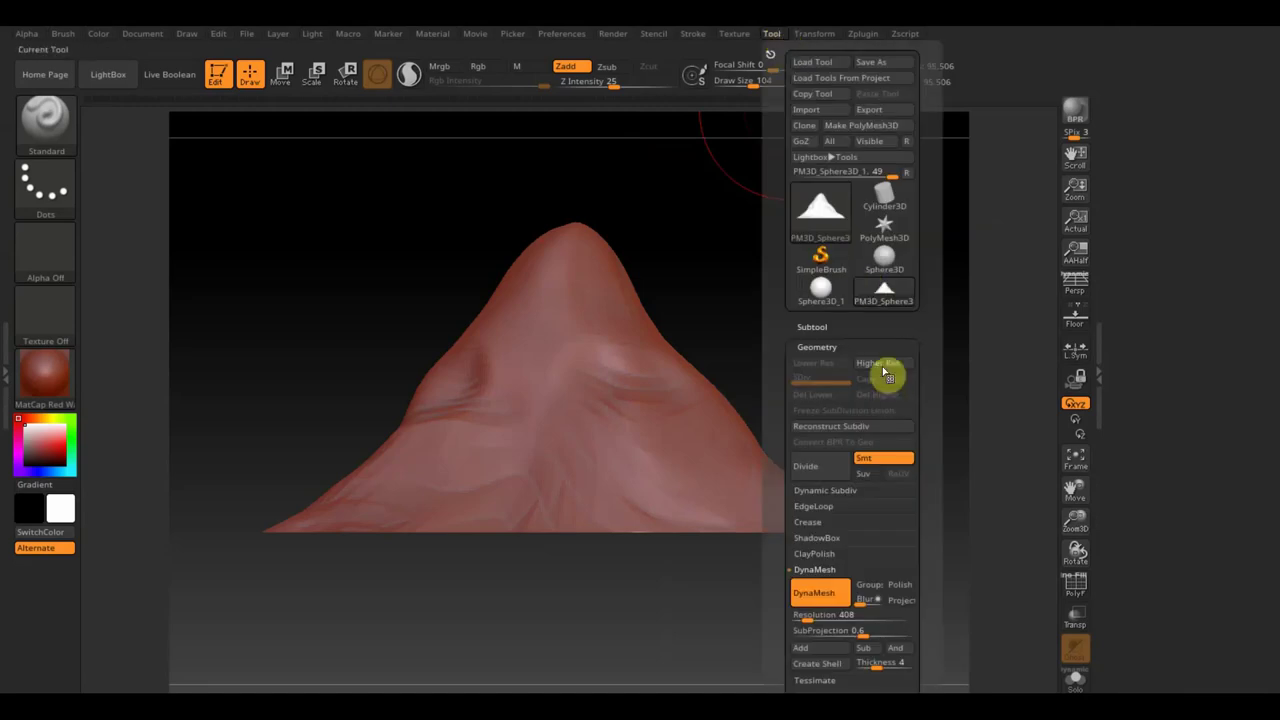
{"action": "left_click", "coordinate": [740, 34]}
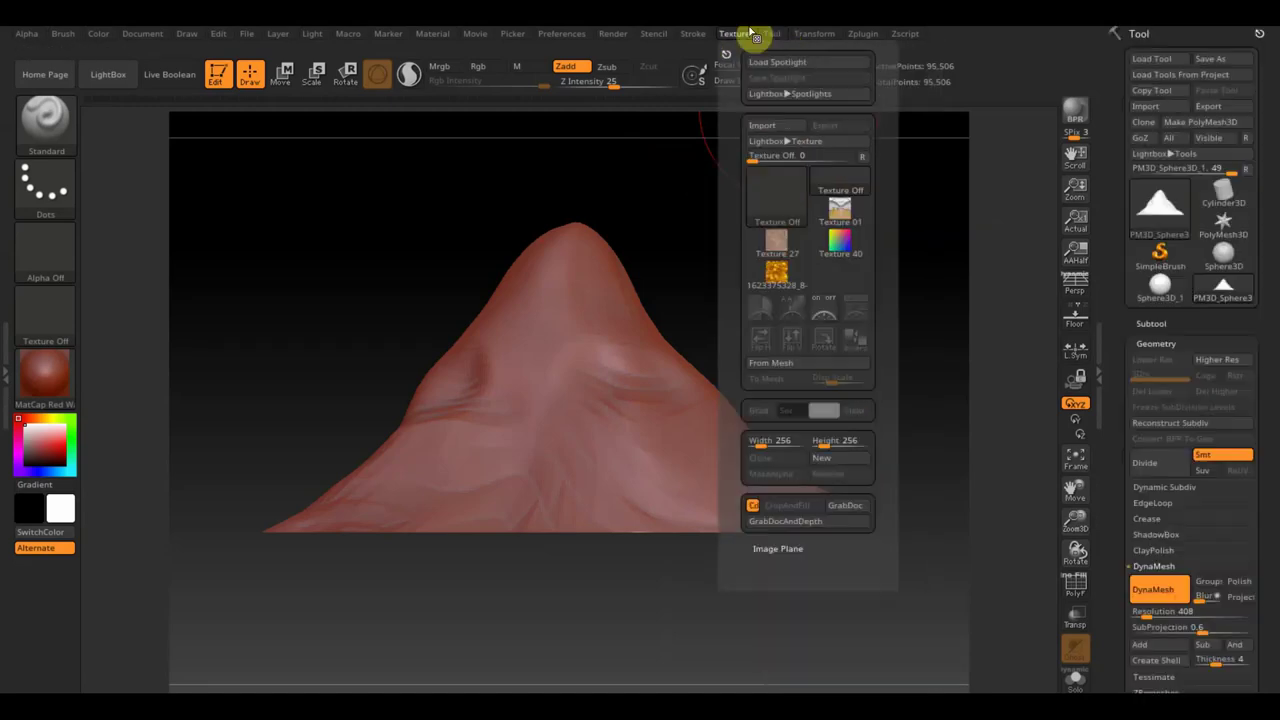
{"action": "left_click", "coordinate": [776, 272]}
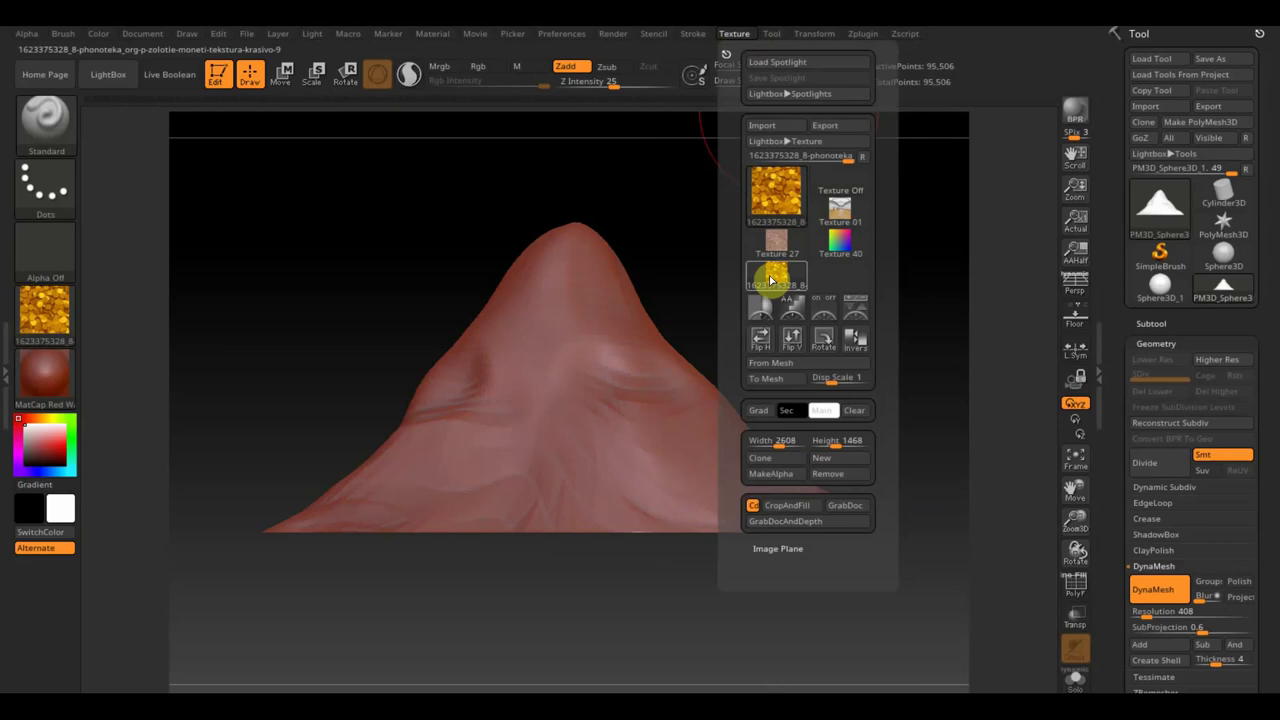
{"action": "left_click", "coordinate": [822, 312]}
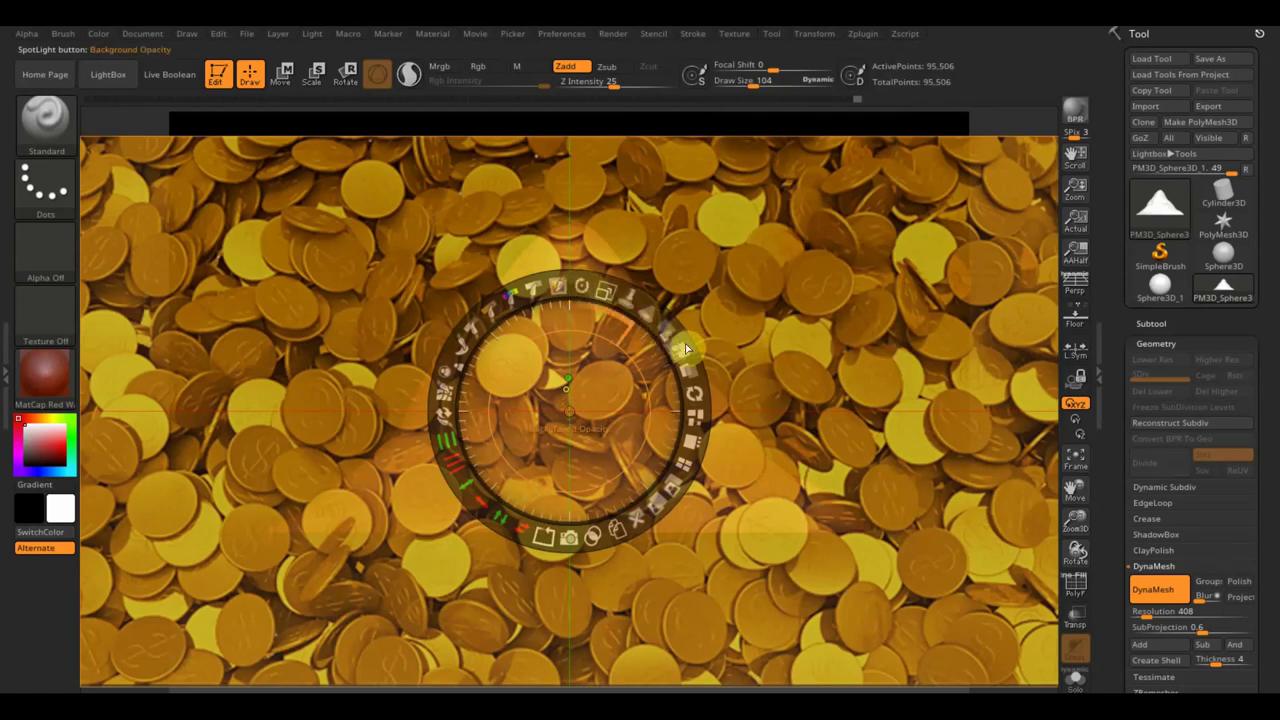
Scale the coin image down in Spotlight and move it over the mound's lower-left foot
{"action": "mouse_move", "coordinate": [686, 348]}
{"action": "left_mouse_down"}
{"action": "mouse_move", "coordinate": [636, 274]}
{"action": "mouse_move", "coordinate": [682, 352]}
{"action": "left_mouse_up"}
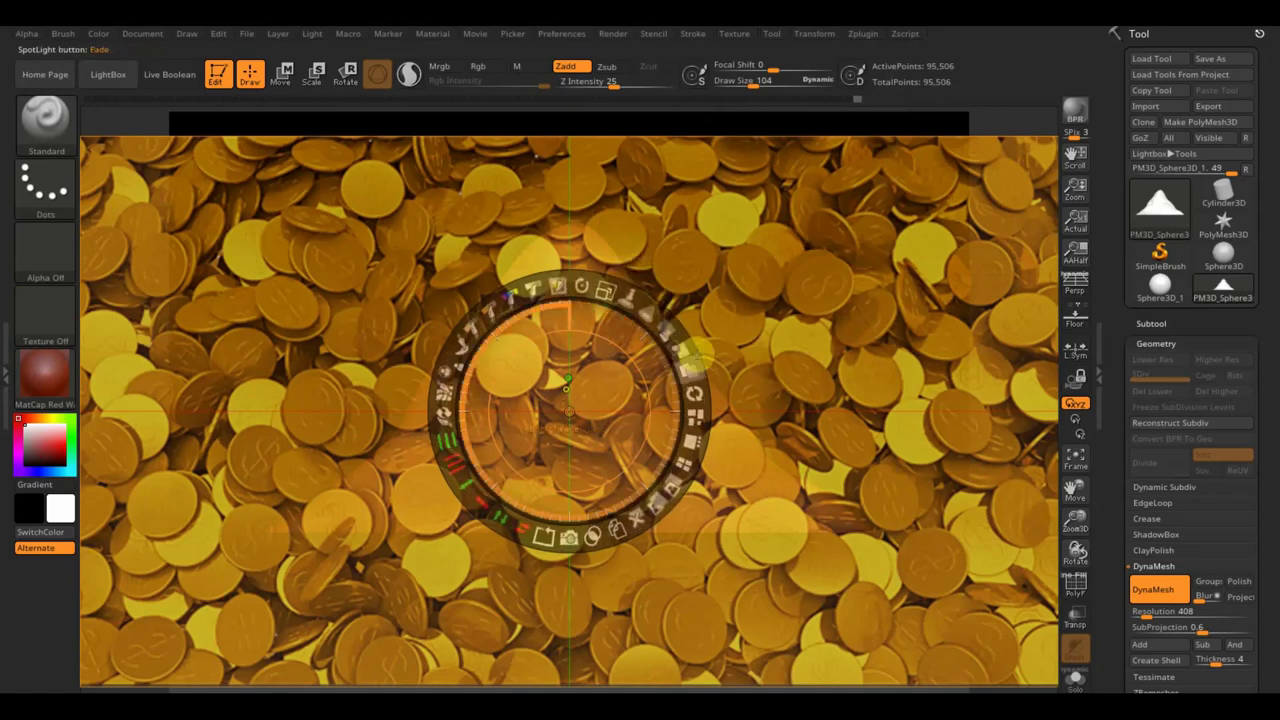
{"action": "mouse_move", "coordinate": [606, 291]}
{"action": "left_mouse_down"}
{"action": "mouse_move", "coordinate": [526, 273]}
{"action": "mouse_move", "coordinate": [624, 293]}
{"action": "left_mouse_up"}
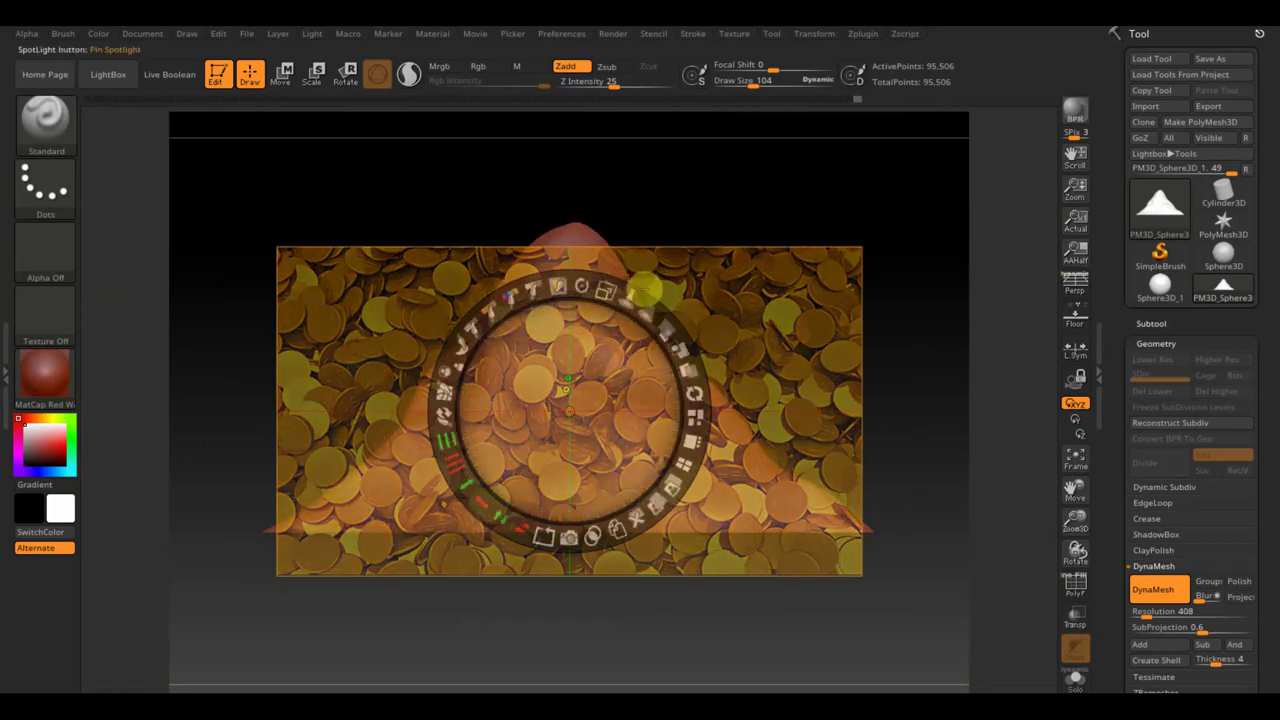
{"action": "key", "text": "z"}
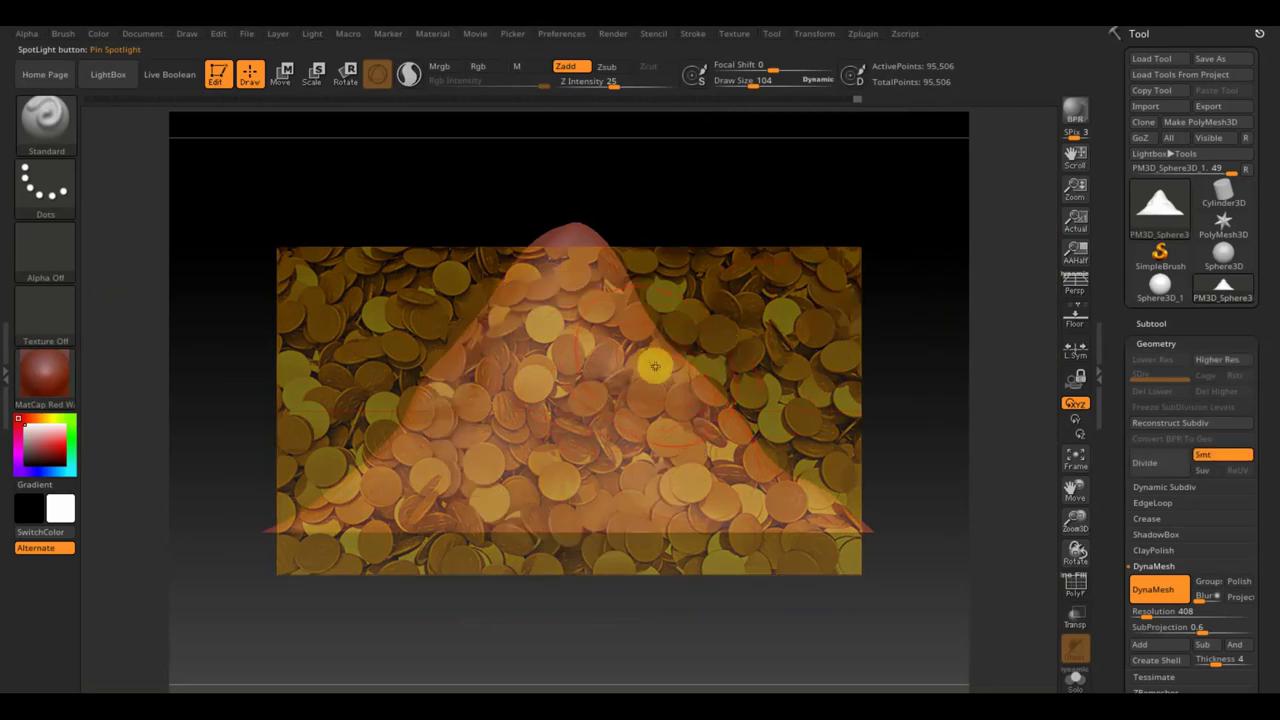
{"action": "key", "text": "shift+z"}
{"action": "key", "text": "shift+z"}
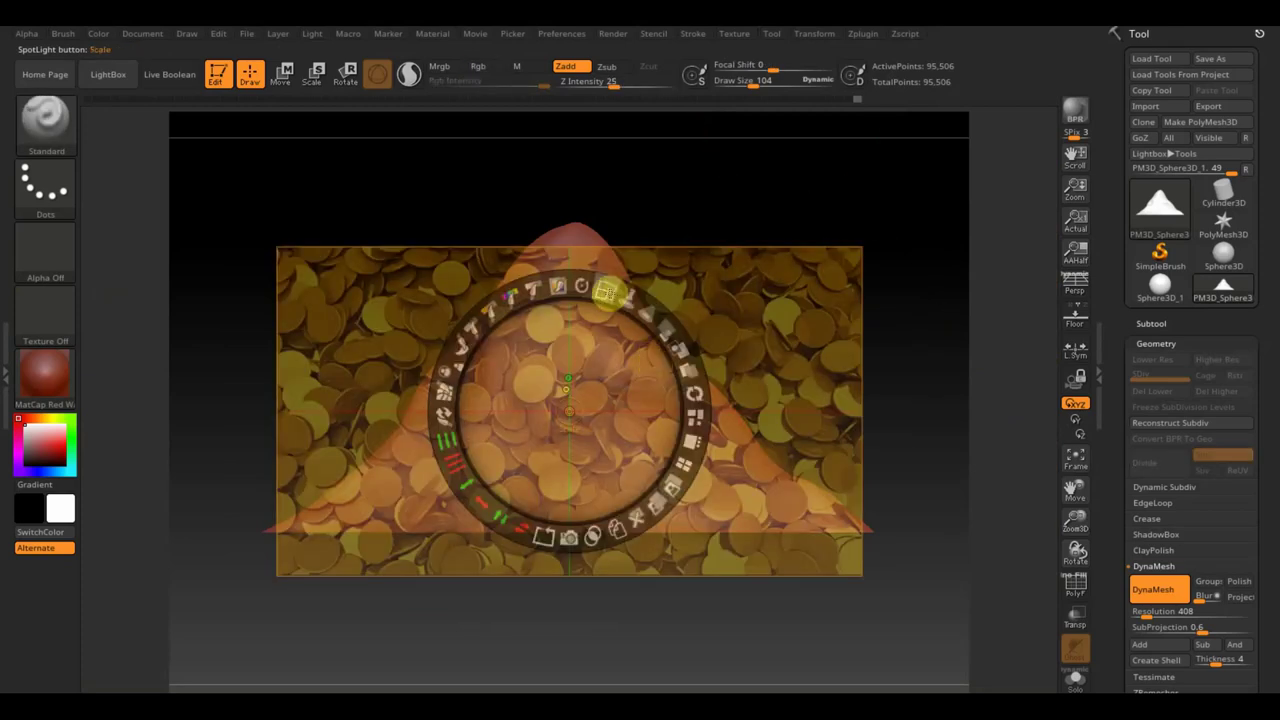
{"action": "left_click_drag", "start_coordinate": [603, 291], "coordinate": [467, 271]}
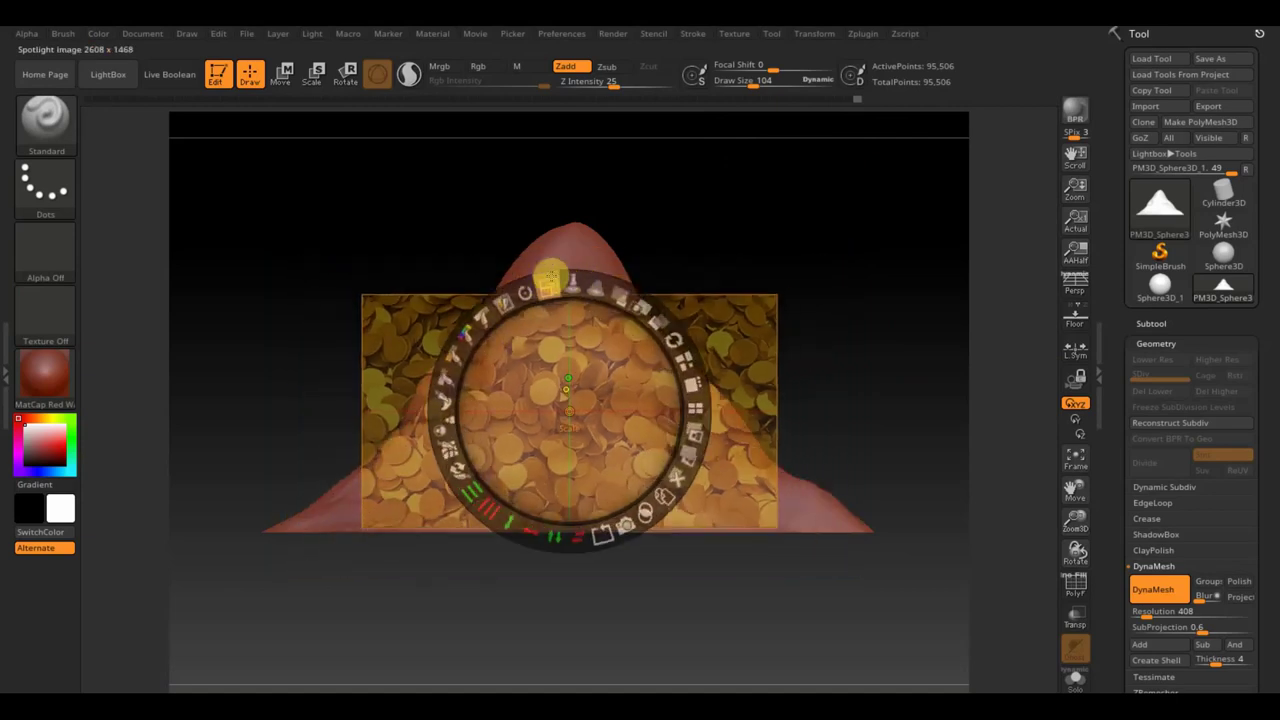
{"action": "left_click_drag", "start_coordinate": [467, 271], "coordinate": [411, 277]}
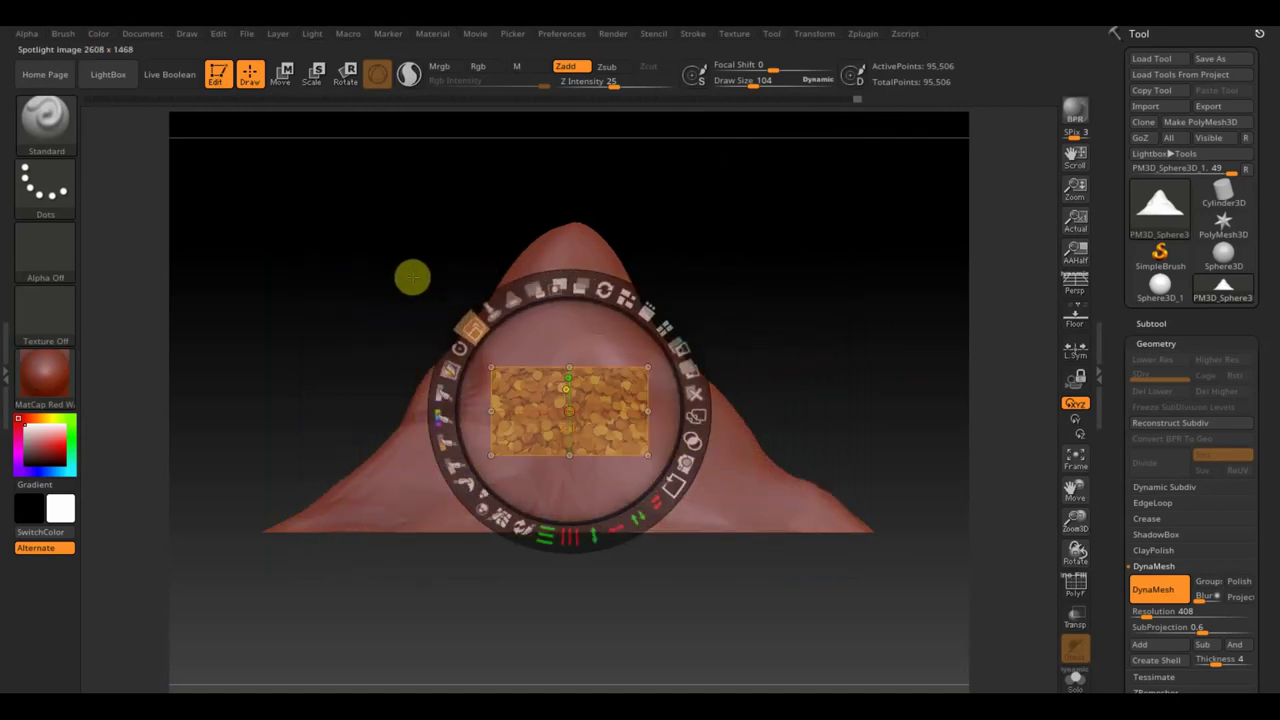
{"action": "left_click_drag", "start_coordinate": [559, 329], "coordinate": [385, 430]}
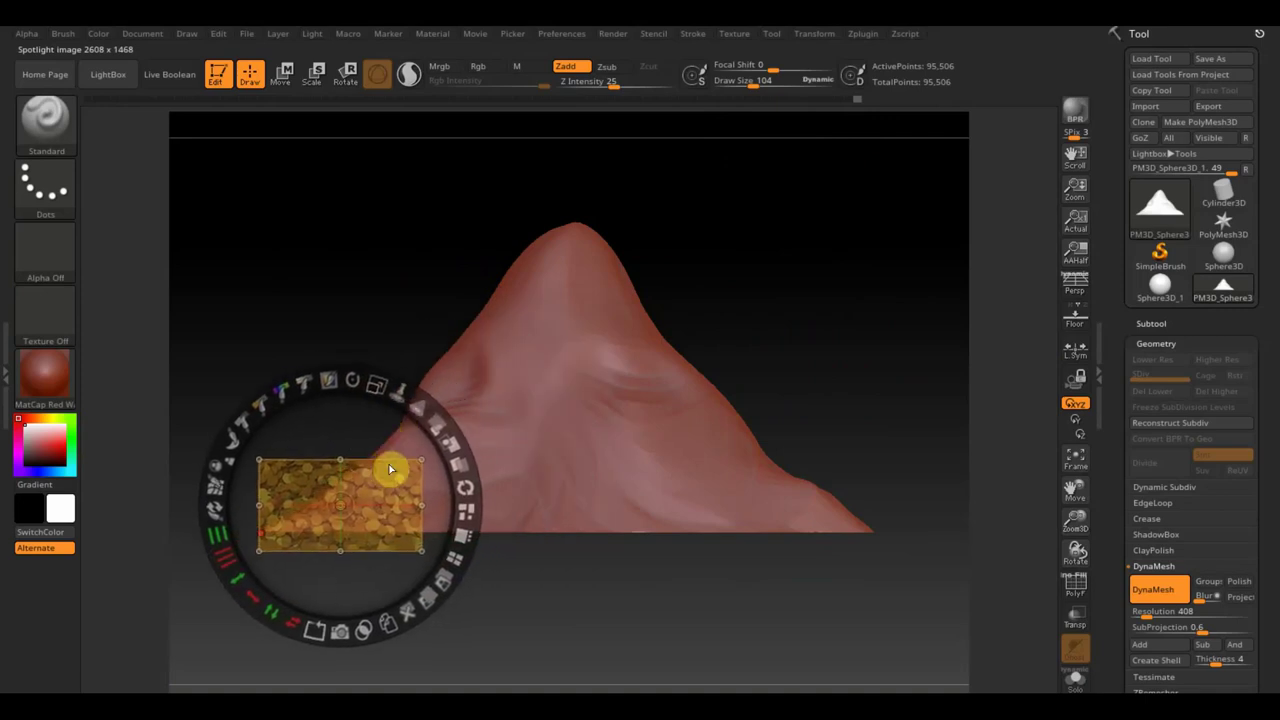
{"action": "key", "text": "shift+z"}
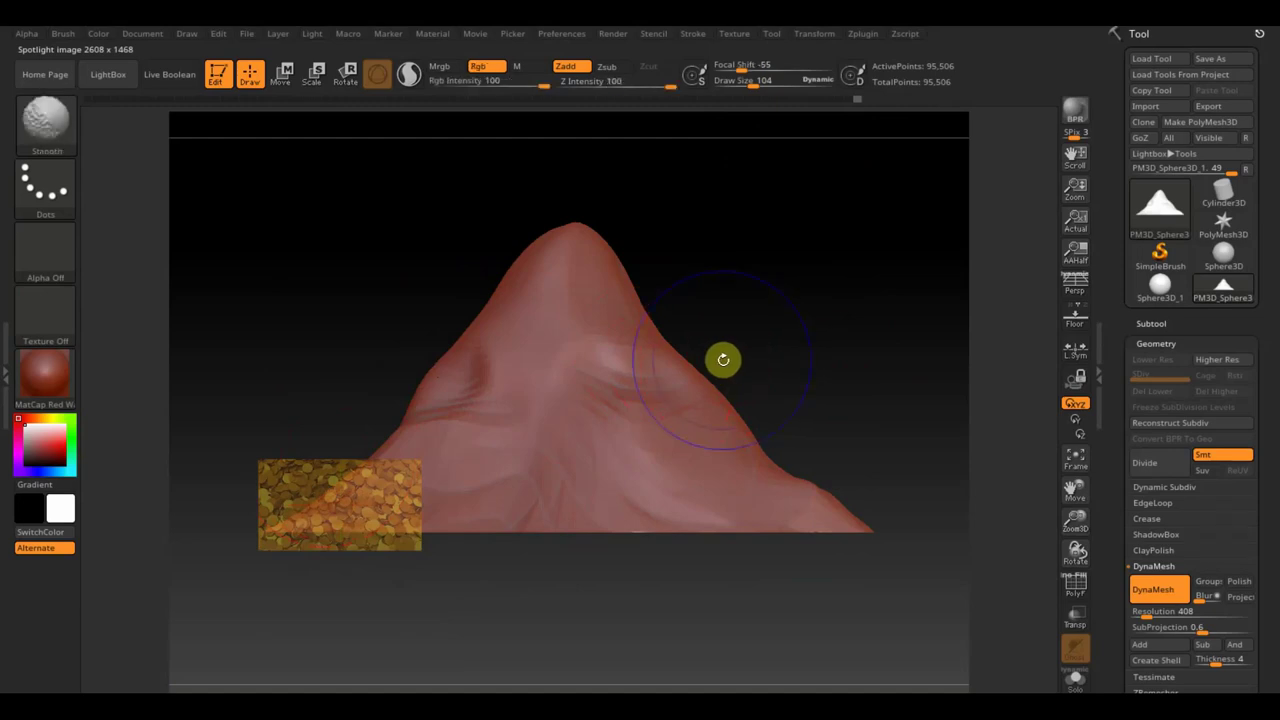
Hide Spotlight, set Draw Size 42, divide to SDiv 3 (1.537 million points), and enable RGB
{"action": "key", "text": "shift+z"}
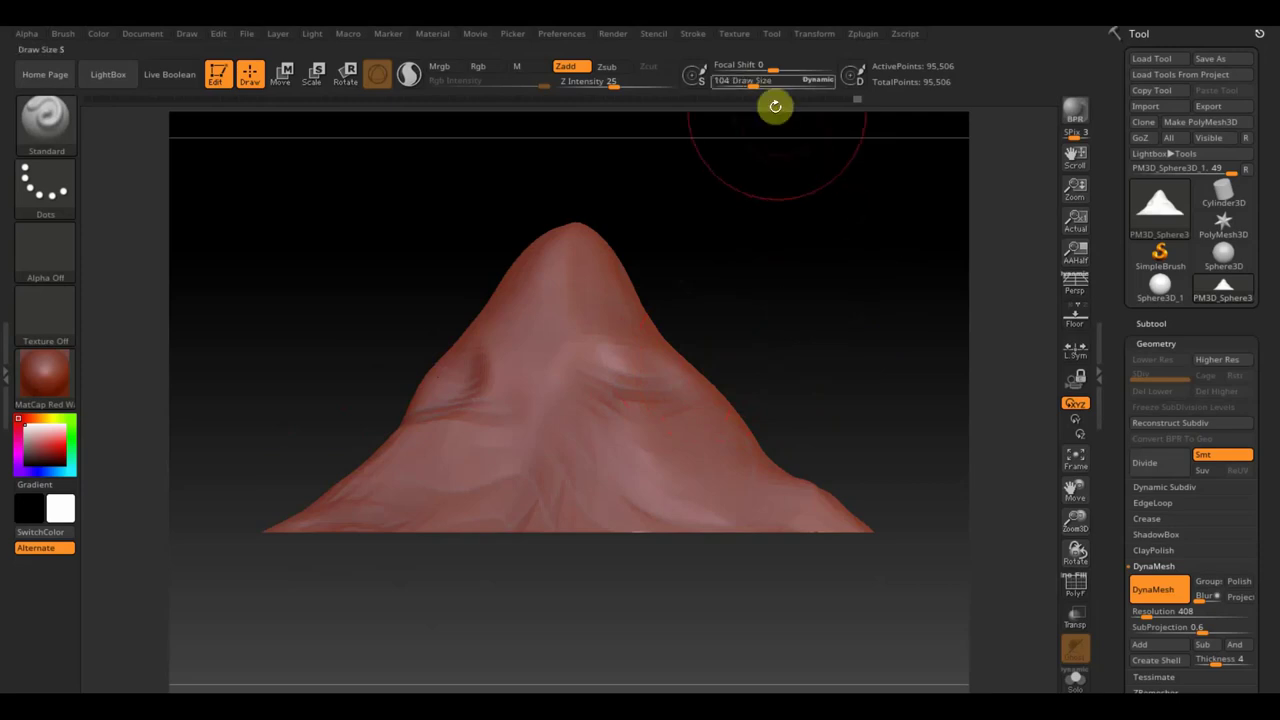
{"action": "left_click_drag", "start_coordinate": [755, 83], "coordinate": [745, 81]}
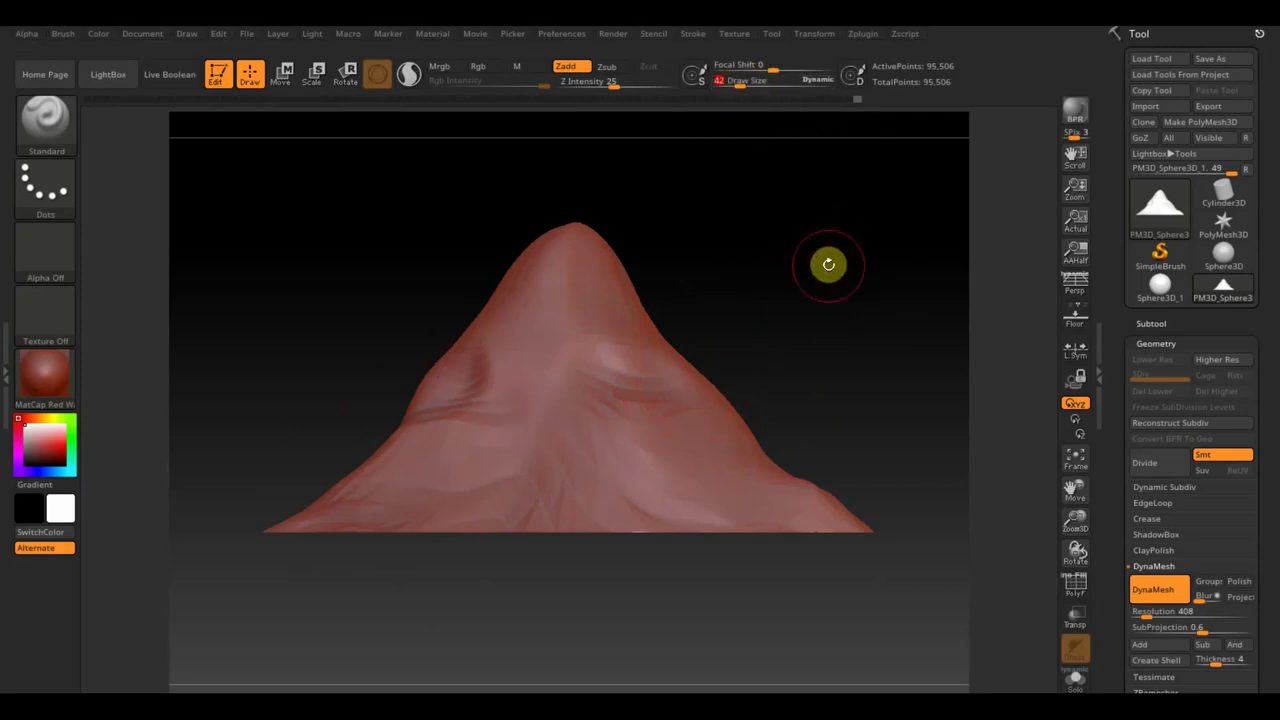
{"action": "key", "text": "ctrl+d"}
{"action": "key", "text": "ctrl+d"}
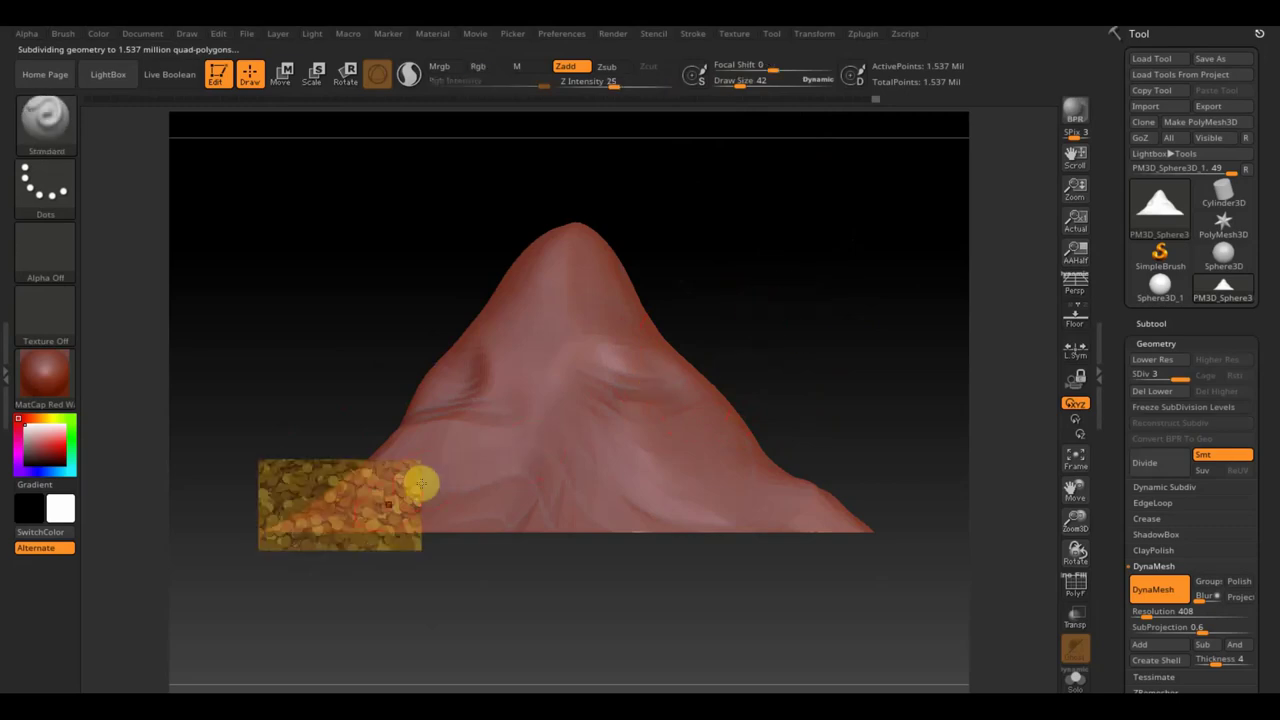
{"action": "left_click", "coordinate": [486, 68]}
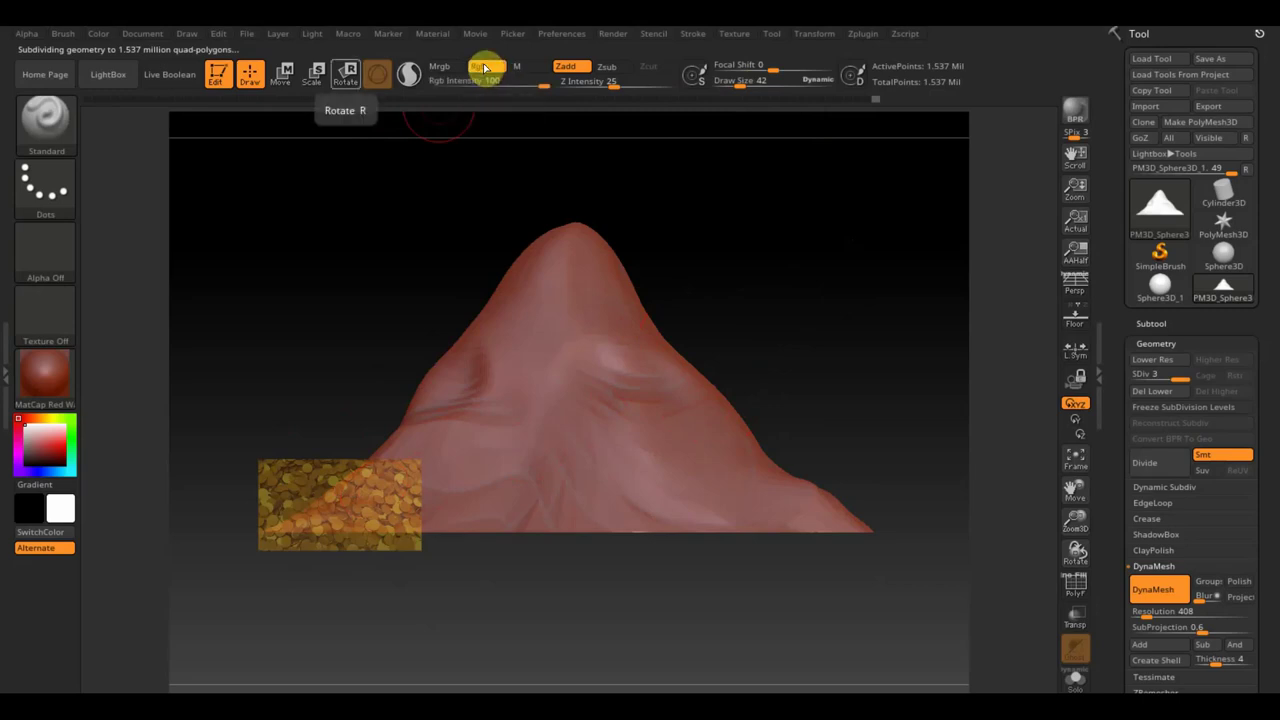
With Zadd off, paint the coin image onto the mound's lower-left and apply the SketchShaded material
{"action": "left_click", "coordinate": [566, 66]}
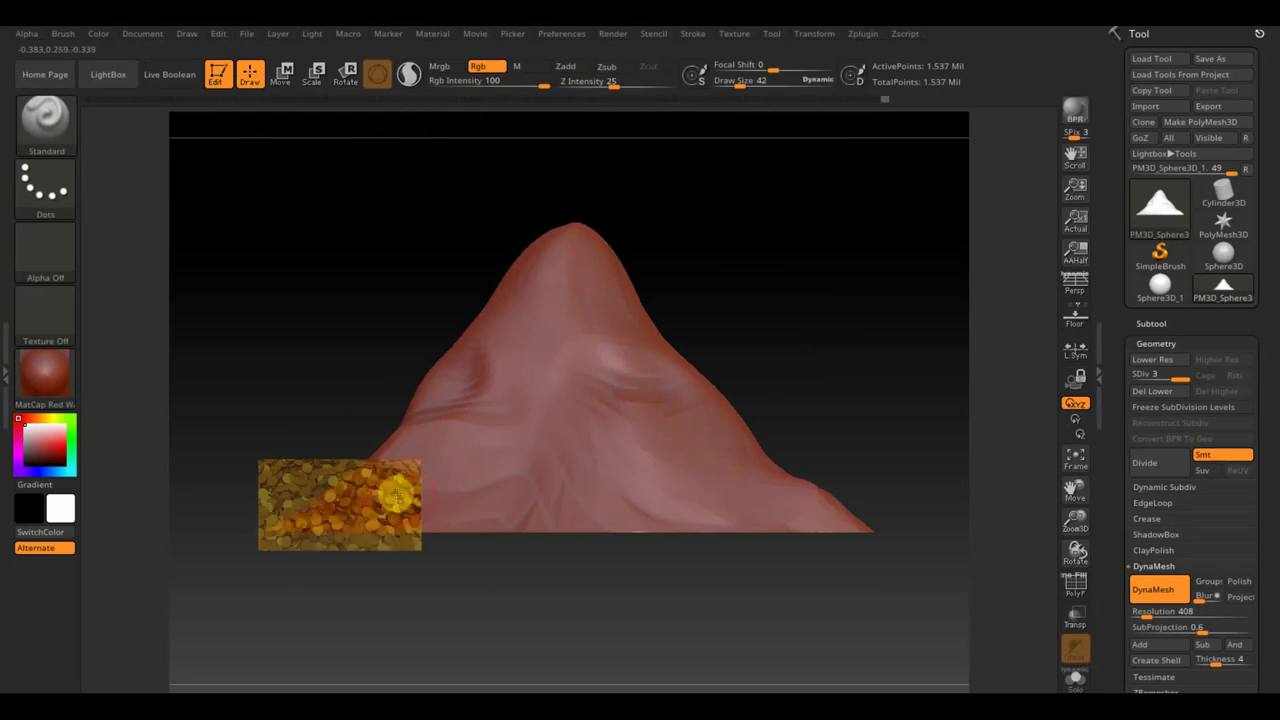
{"action": "left_click_drag", "start_coordinate": [397, 495], "coordinate": [380, 515]}
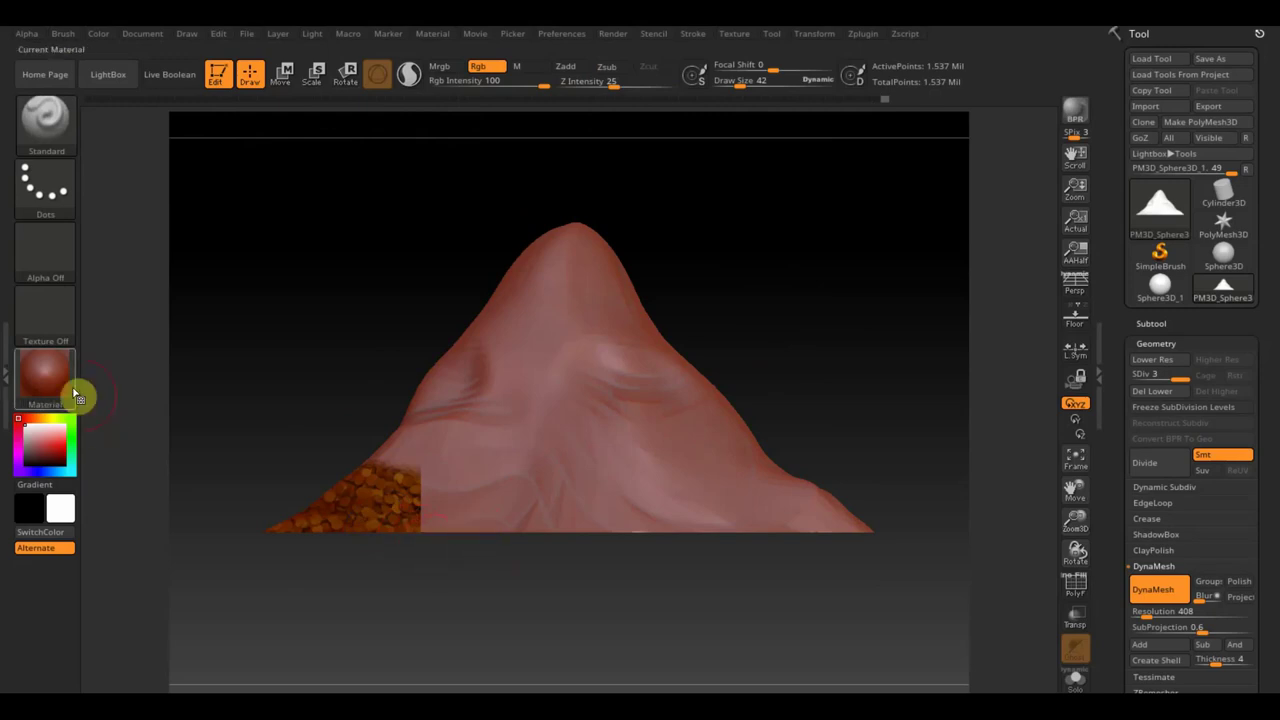
{"action": "left_click", "coordinate": [45, 375]}
{"action": "left_click", "coordinate": [126, 455]}
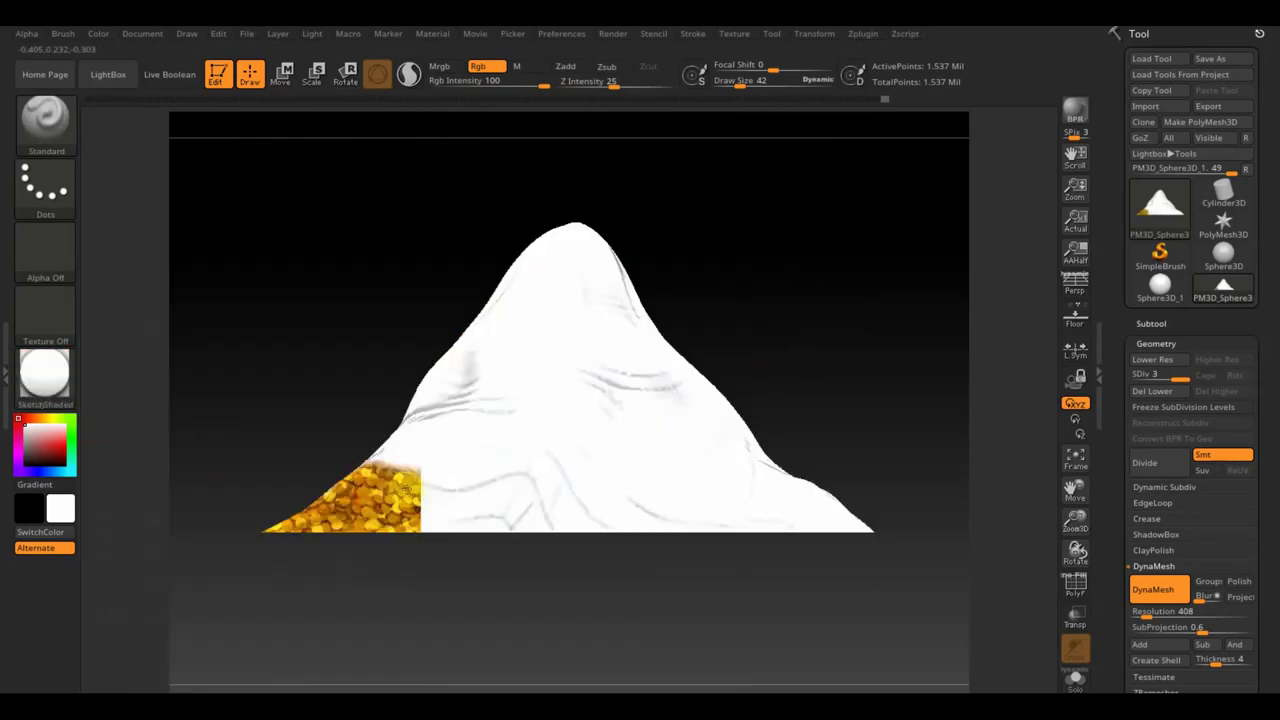
{"action": "mouse_move", "coordinate": [476, 594]}
{"action": "left_mouse_down", "text": "alt"}
{"action": "mouse_move", "coordinate": [594, 669]}
{"action": "mouse_move", "coordinate": [641, 638]}
{"action": "mouse_move", "coordinate": [633, 620]}
{"action": "left_mouse_up", "text": "alt"}
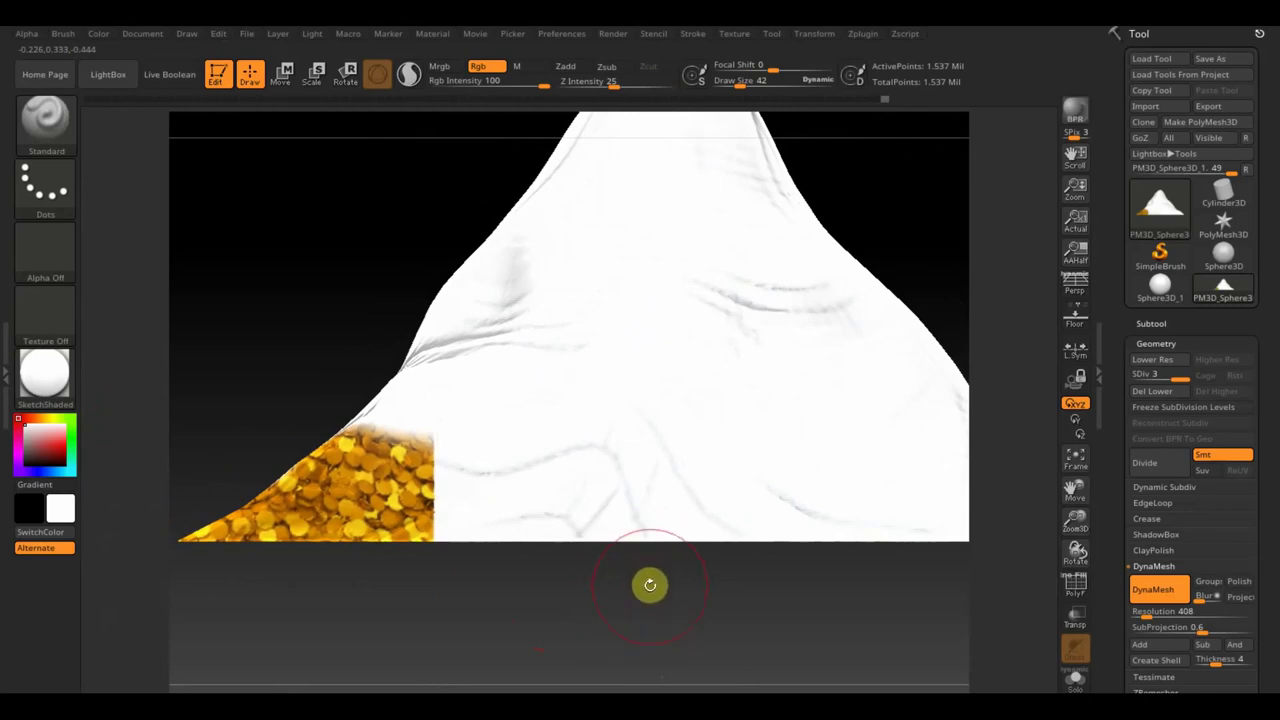
Roll Undo History back to the unpainted mound at subdivision level 2 (984,424 points)
{"action": "key", "text": "ctrl"}
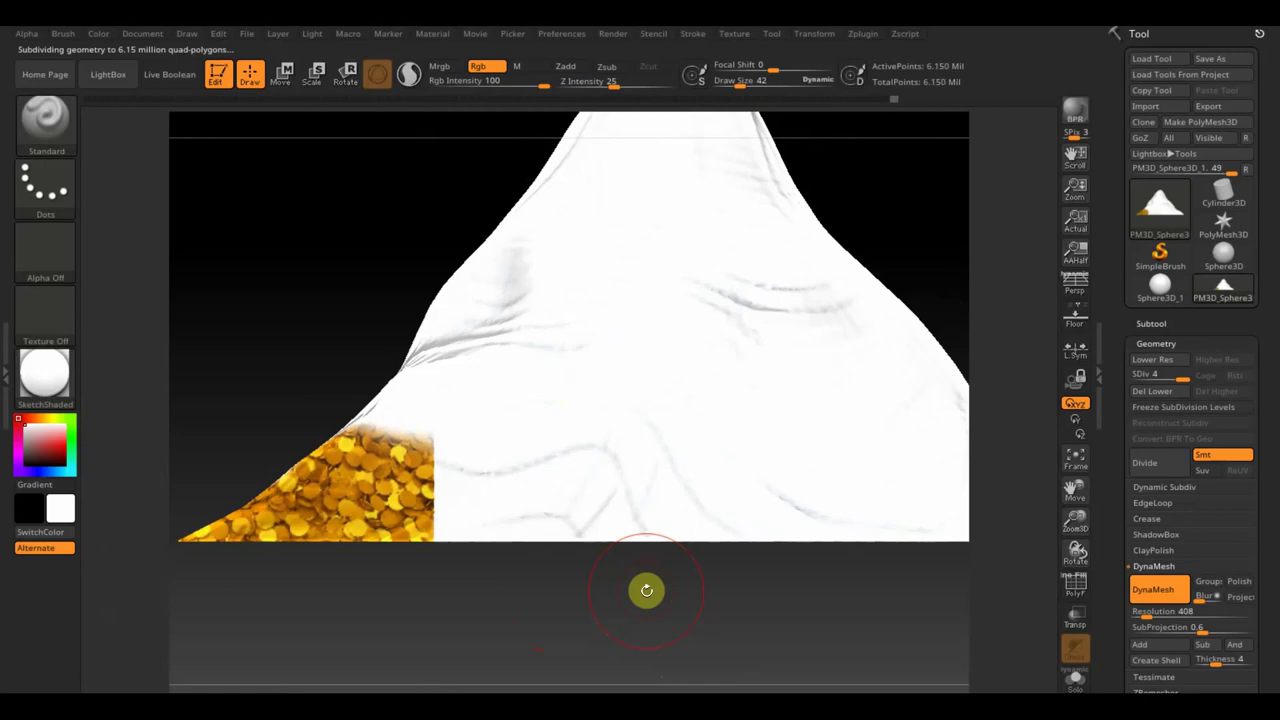
{"action": "left_click_drag", "start_coordinate": [665, 604], "coordinate": [643, 567]}
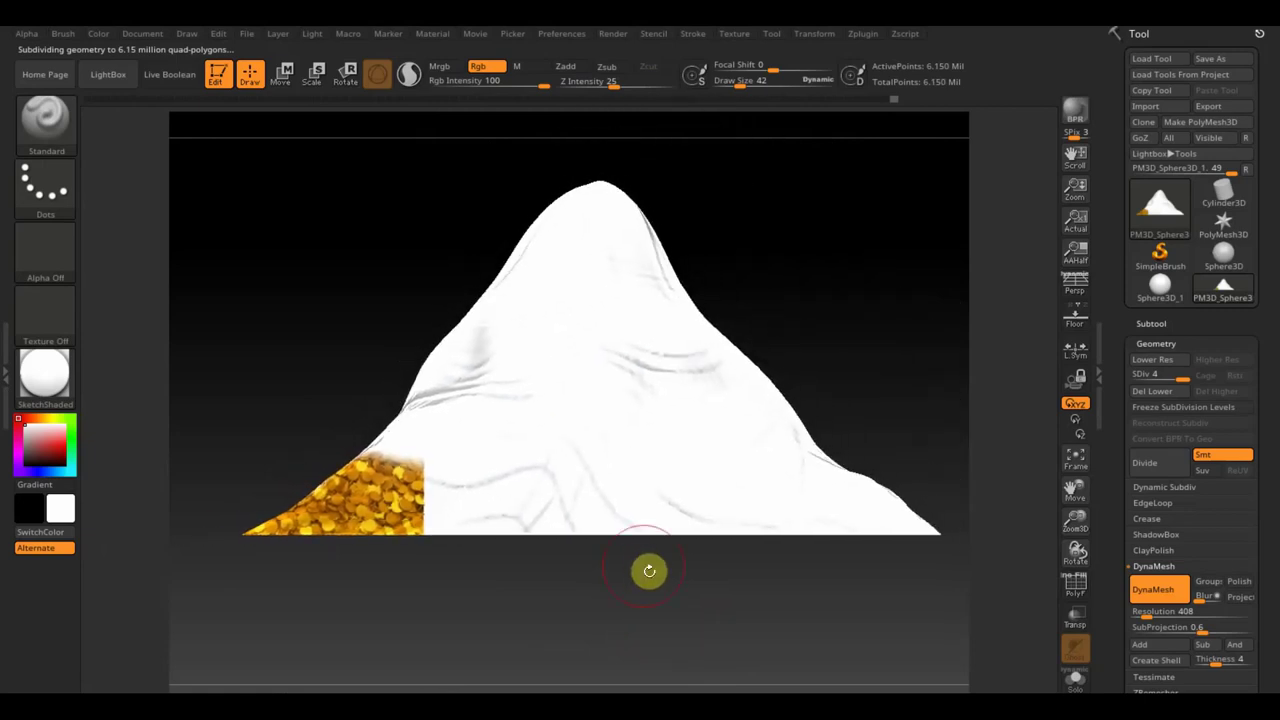
{"action": "left_click", "coordinate": [716, 100]}
{"action": "mouse_move", "coordinate": [716, 100]}
{"action": "left_mouse_down"}
{"action": "mouse_move", "coordinate": [867, 100]}
{"action": "mouse_move", "coordinate": [853, 100]}
{"action": "mouse_move", "coordinate": [895, 130]}
{"action": "left_mouse_up"}
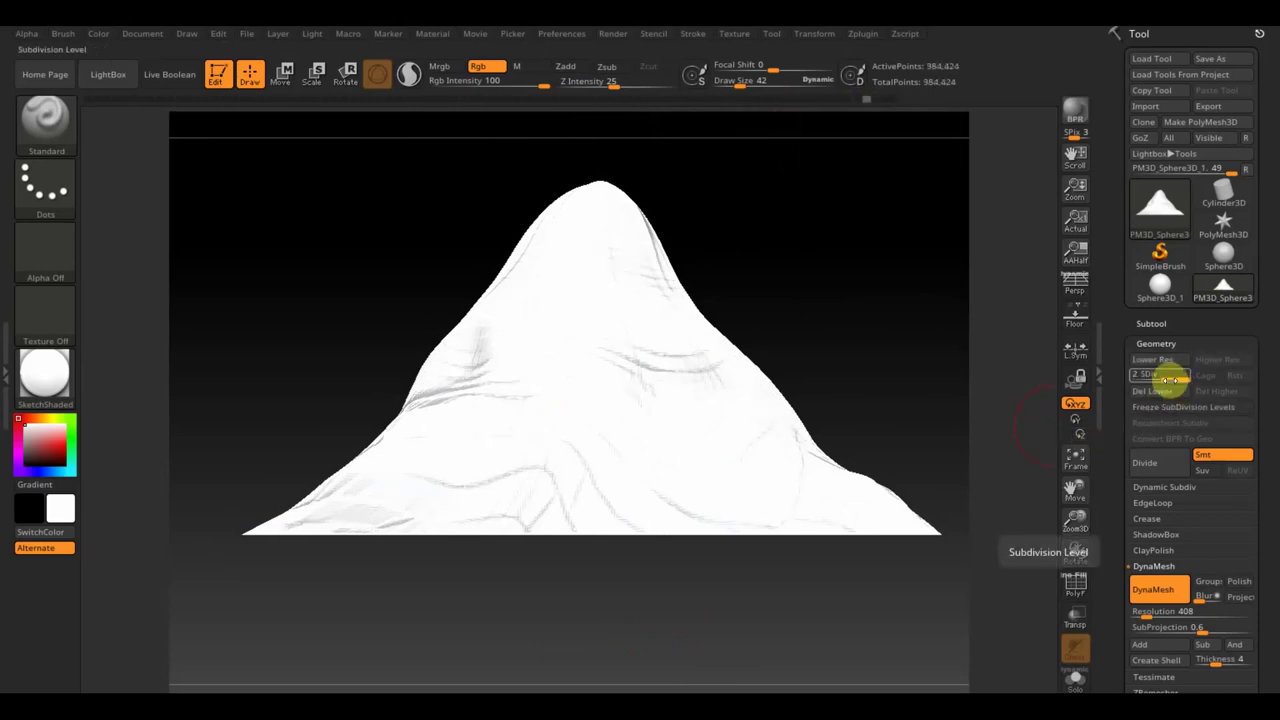
Return to the latest undo state and repaint the coin image onto the mound's lower-left
{"action": "left_click", "coordinate": [848, 100]}
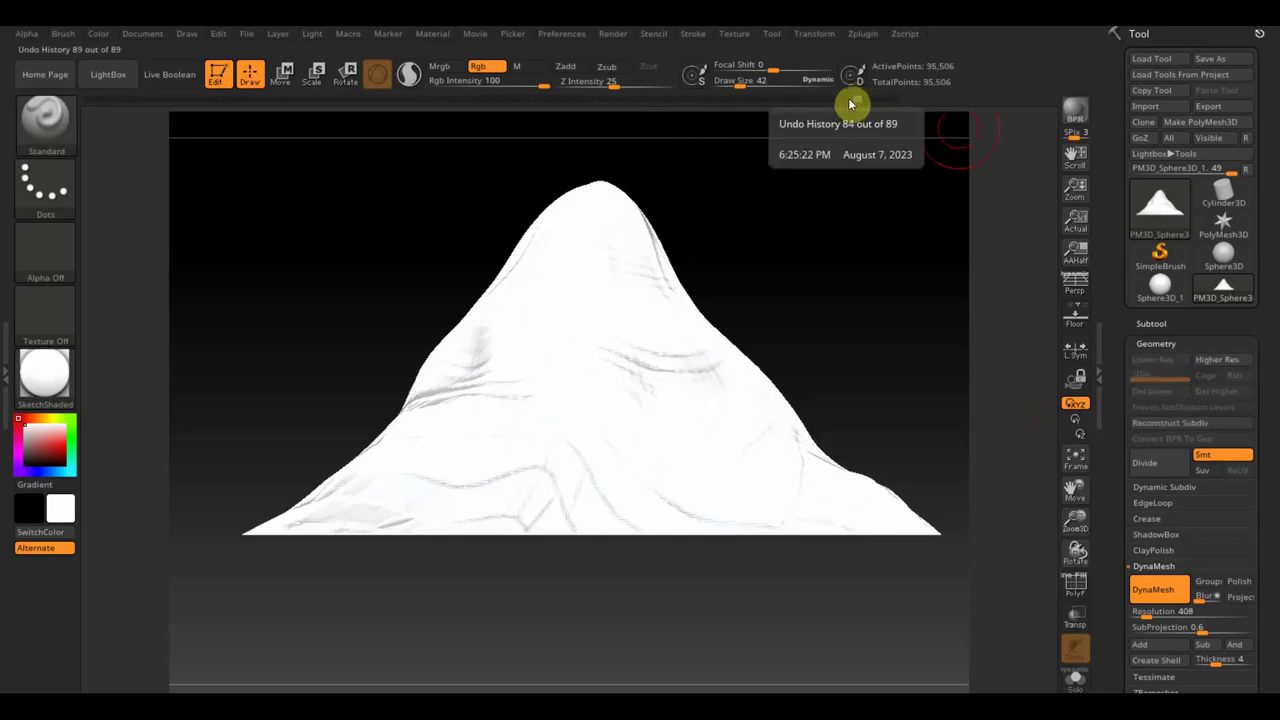
{"action": "left_click", "coordinate": [1076, 585]}
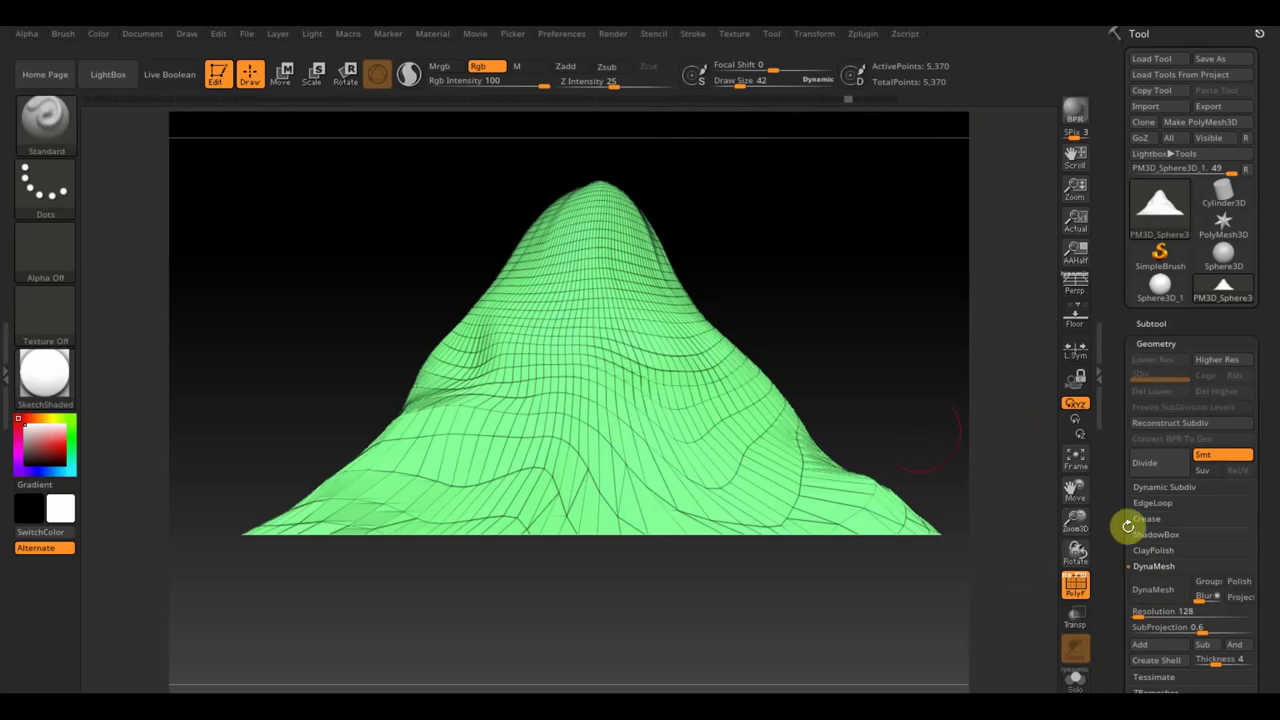
{"action": "key", "text": "ctrl"}
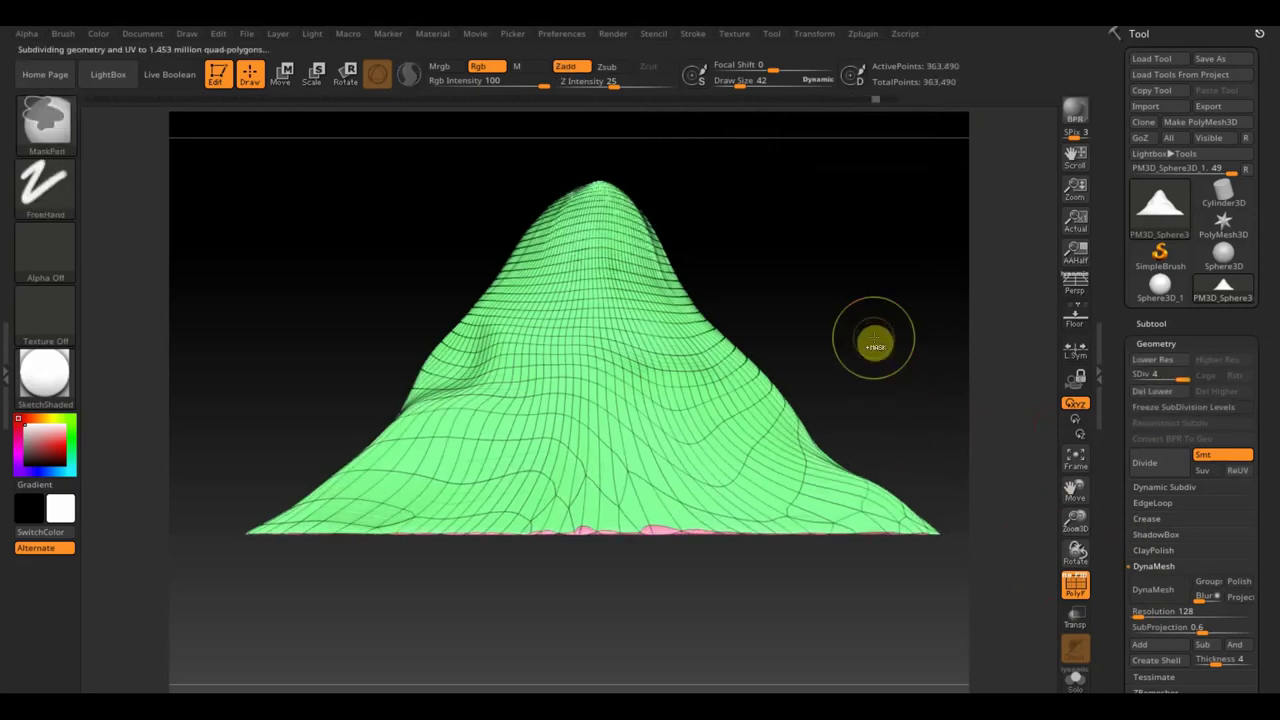
{"action": "key", "text": "shift"}
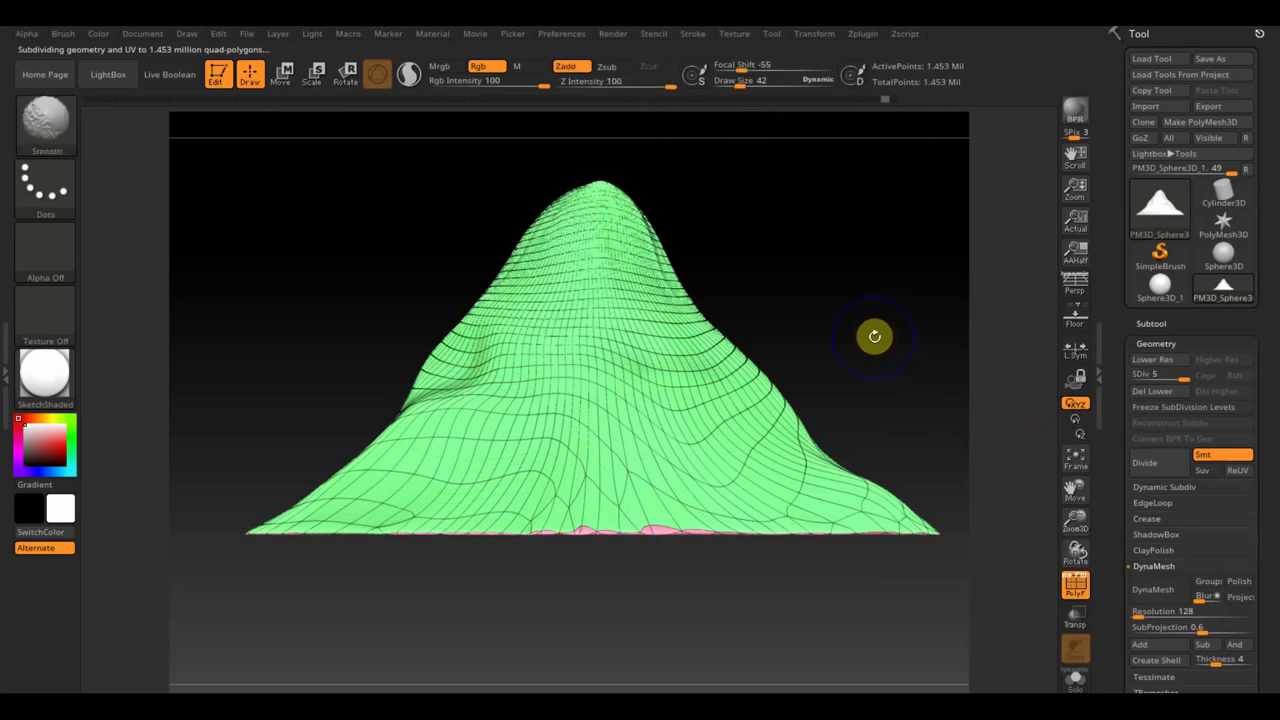
{"action": "left_click", "coordinate": [1075, 585]}
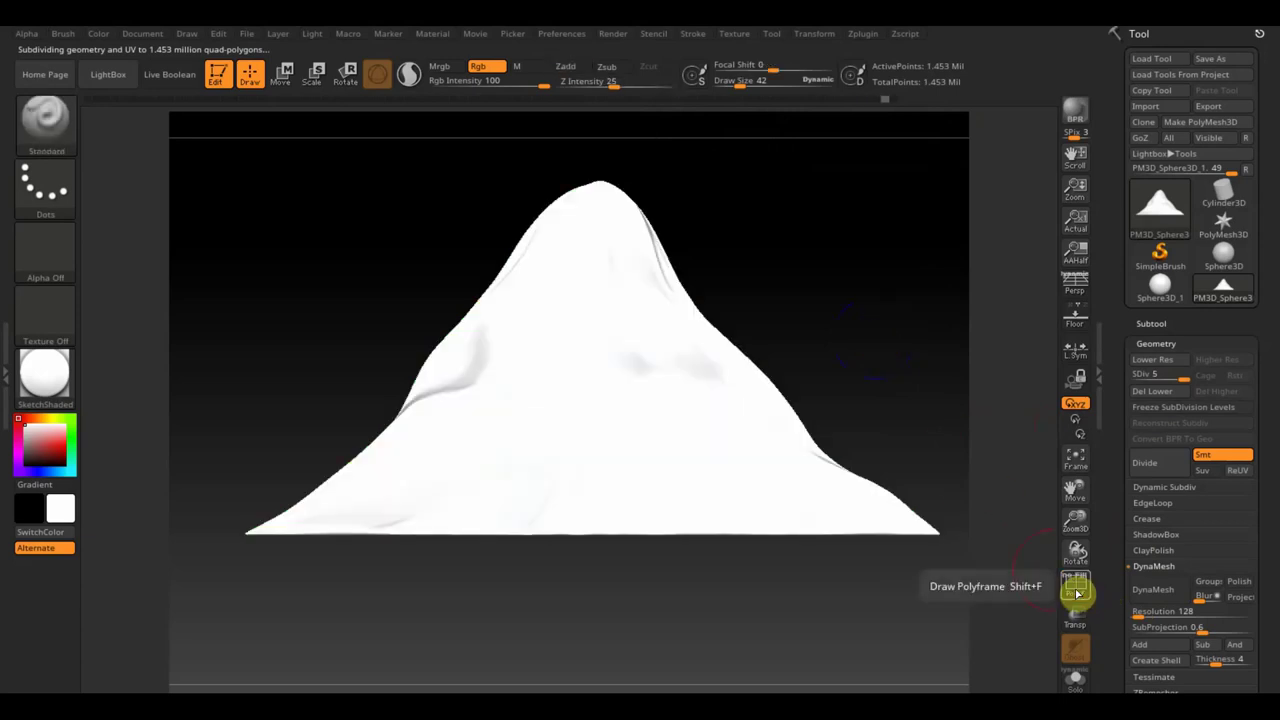
{"action": "left_click", "coordinate": [890, 351]}
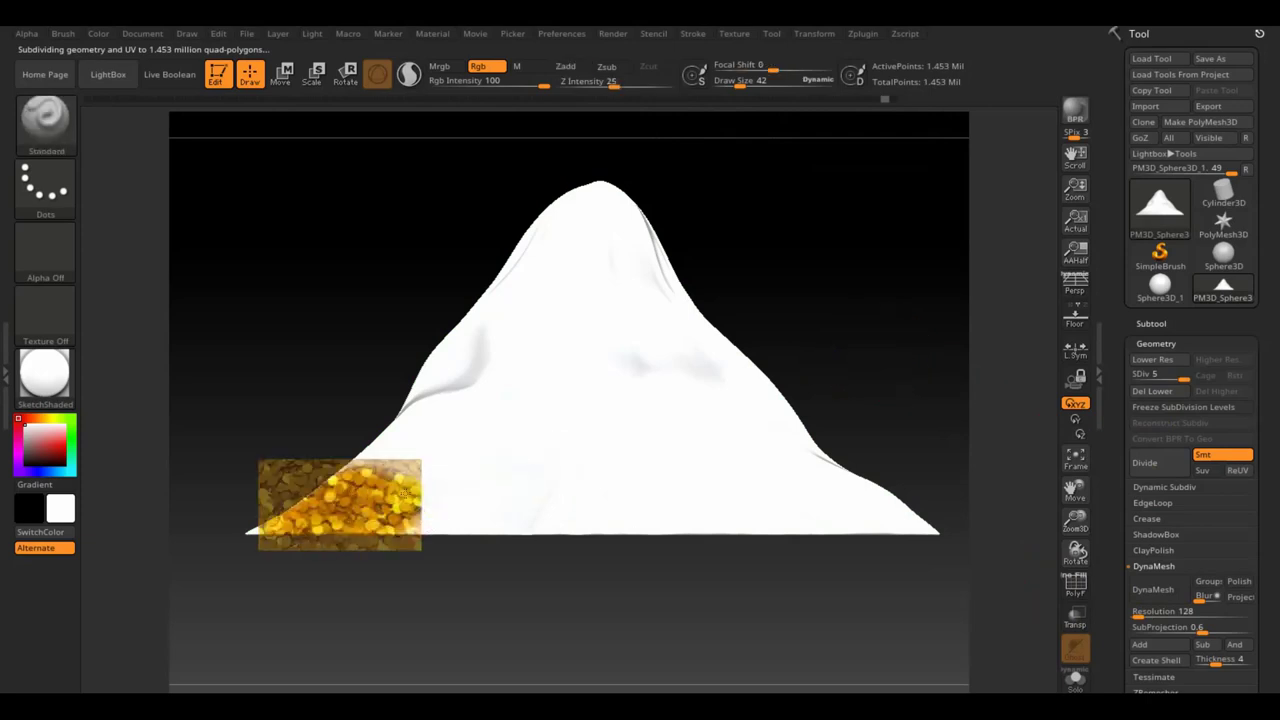
{"action": "left_click", "coordinate": [453, 616]}
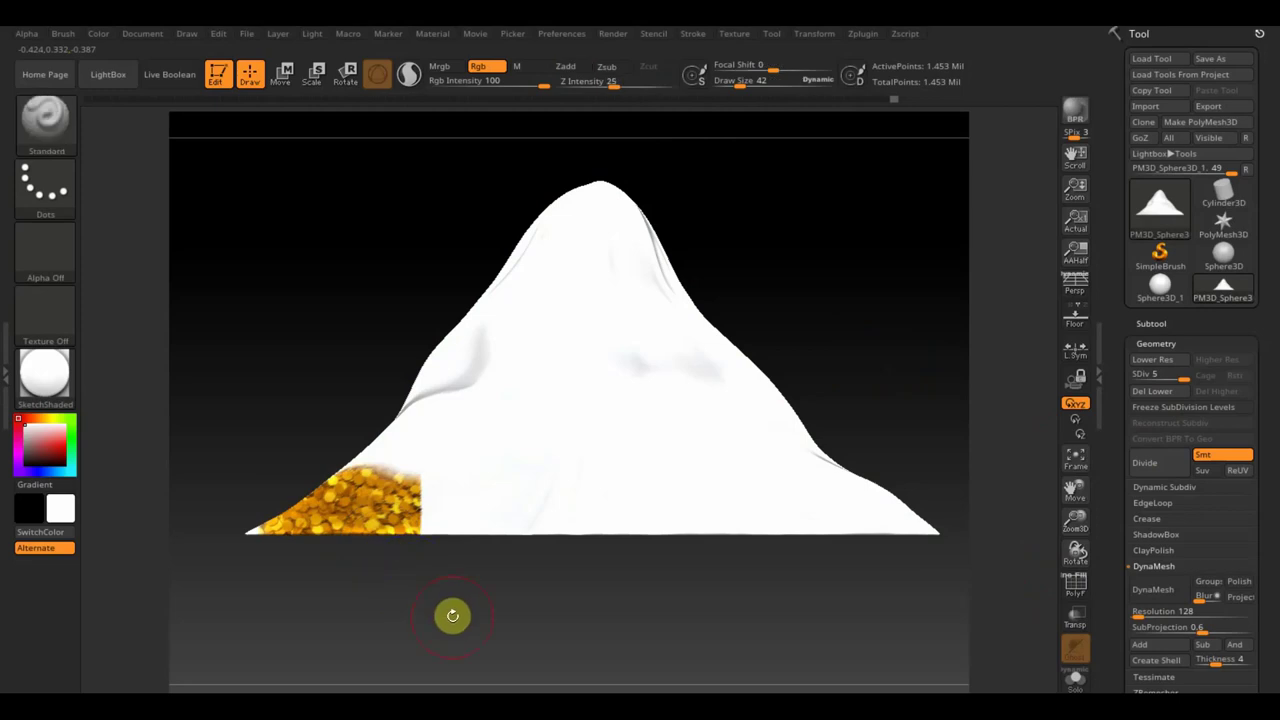
{"action": "key", "text": "shift"}
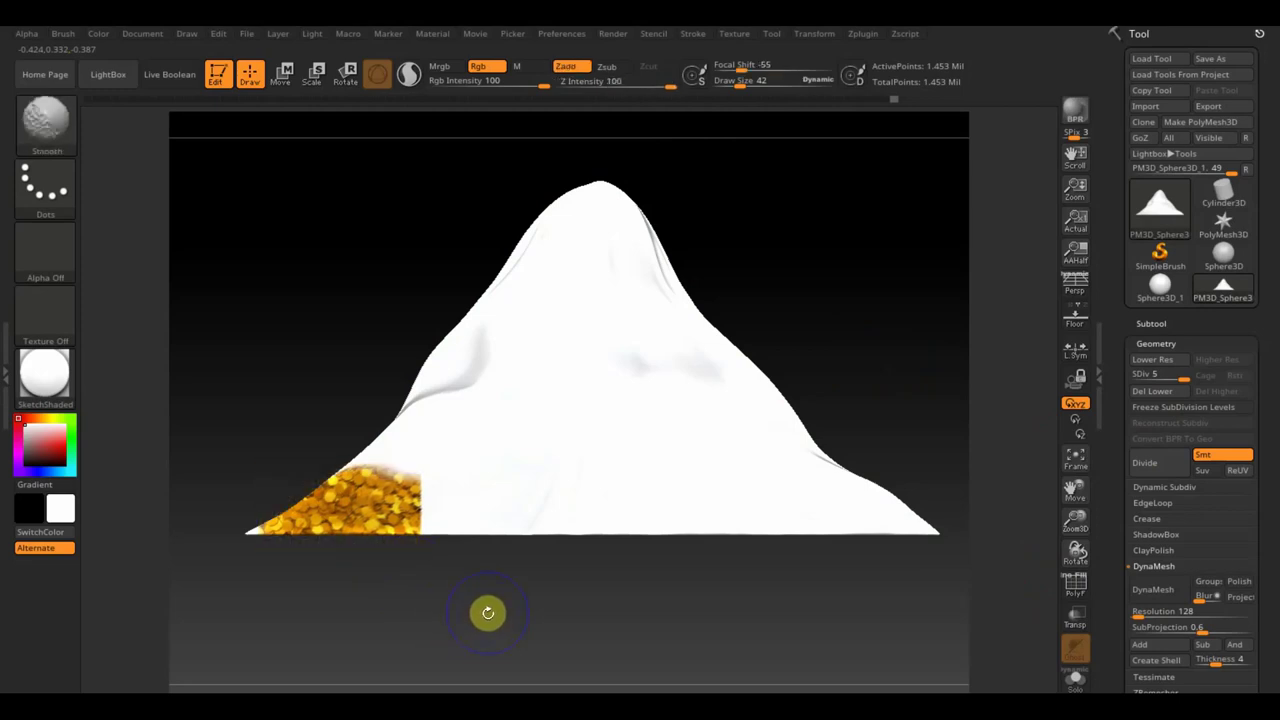
Delete the lower subdivisions and DynaMesh the mound down to 9,387 points, showing its wireframe
{"action": "left_click", "coordinate": [1170, 395]}
{"action": "left_click", "coordinate": [1155, 592]}
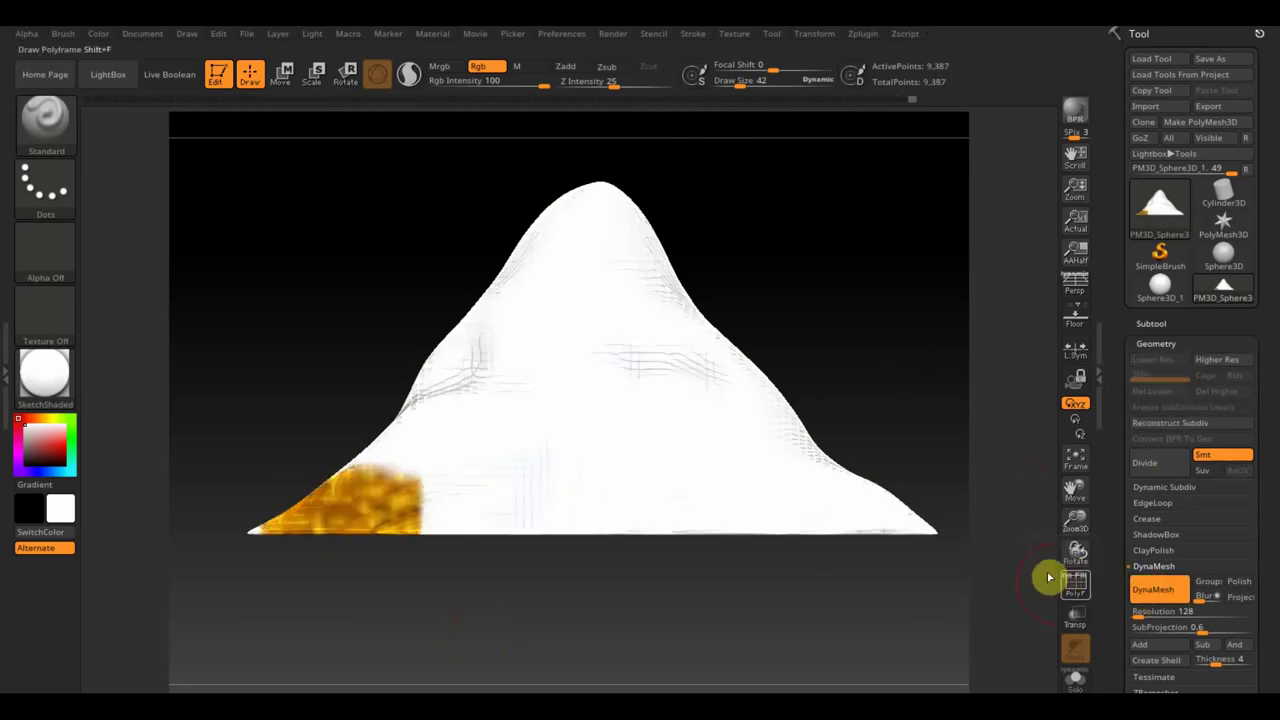
{"action": "left_click", "coordinate": [1075, 590]}
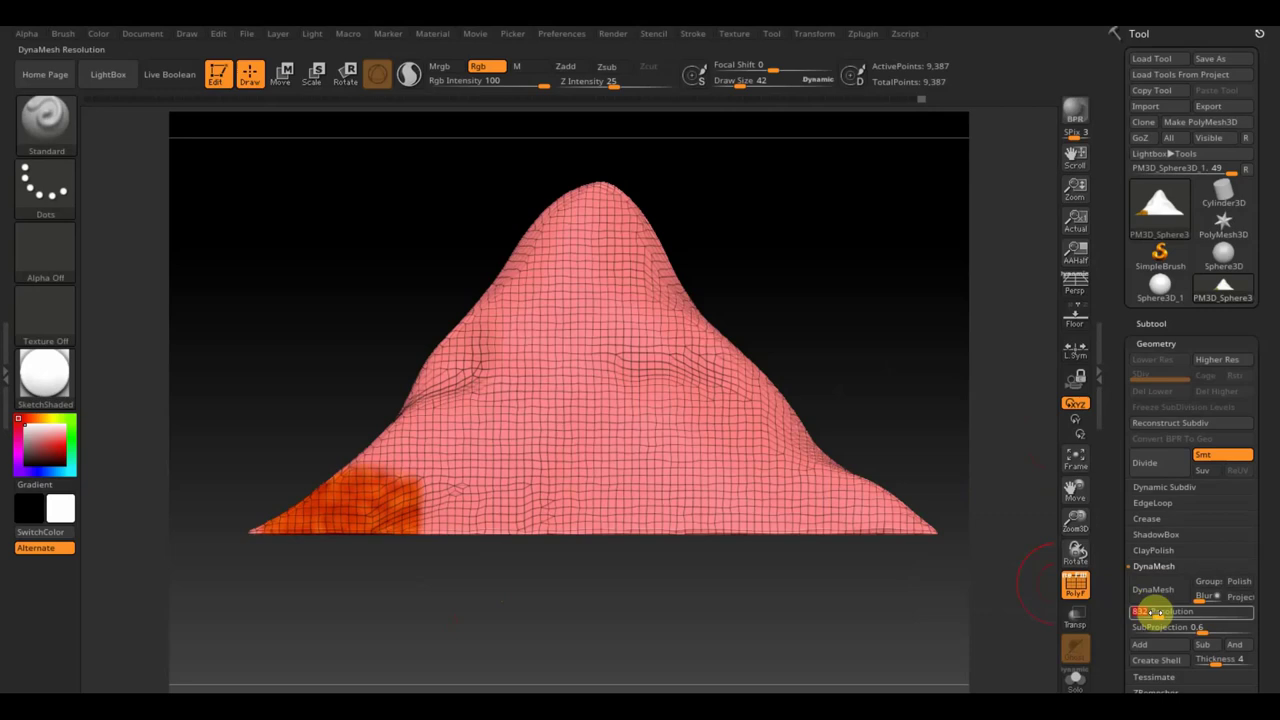
Set DynaMesh resolution to 952 and remesh the mound to 506,345 points, checking the wireframe
{"action": "left_click", "coordinate": [1152, 590]}
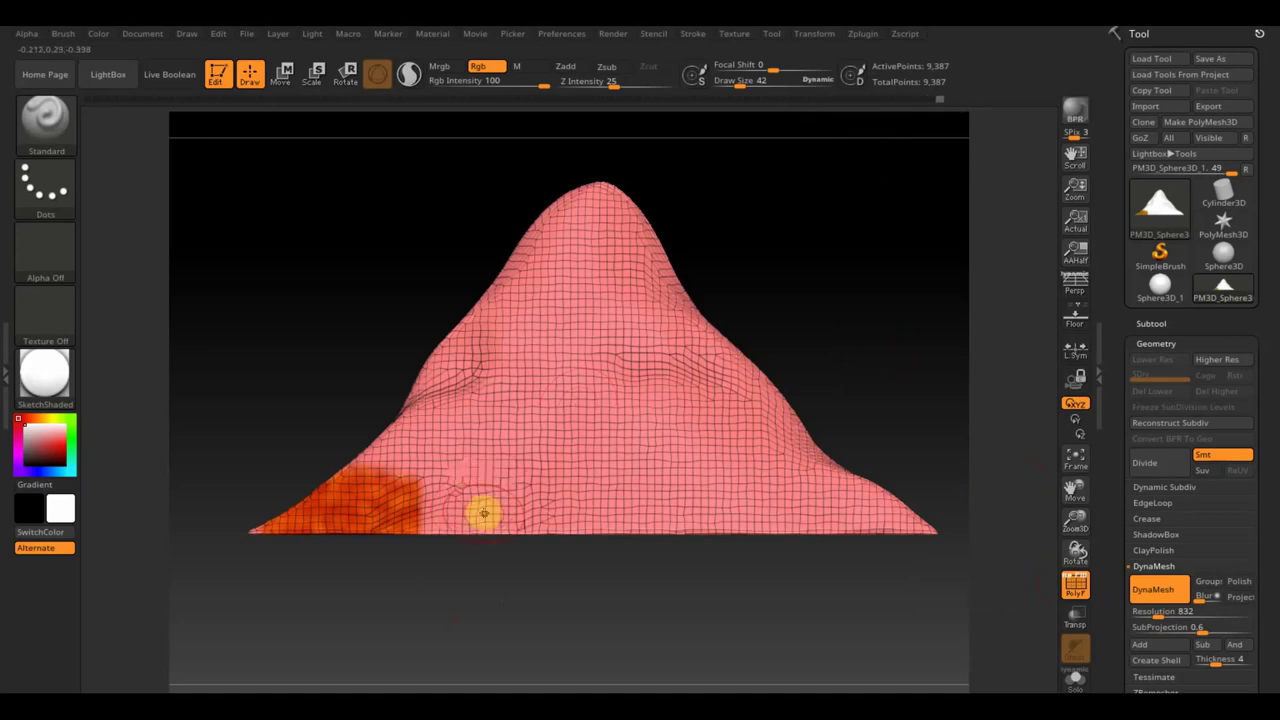
{"action": "left_click", "coordinate": [1156, 598]}
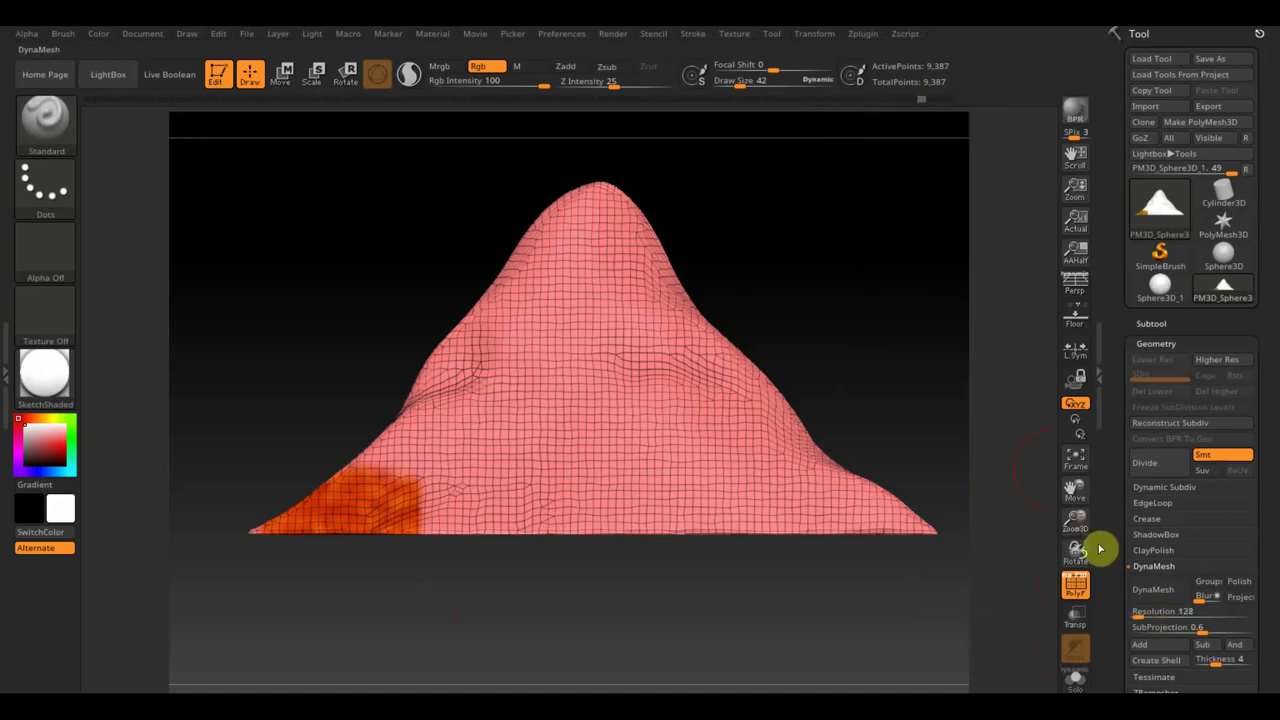
{"action": "left_click", "coordinate": [1148, 610]}
{"action": "type", "text": "952"}
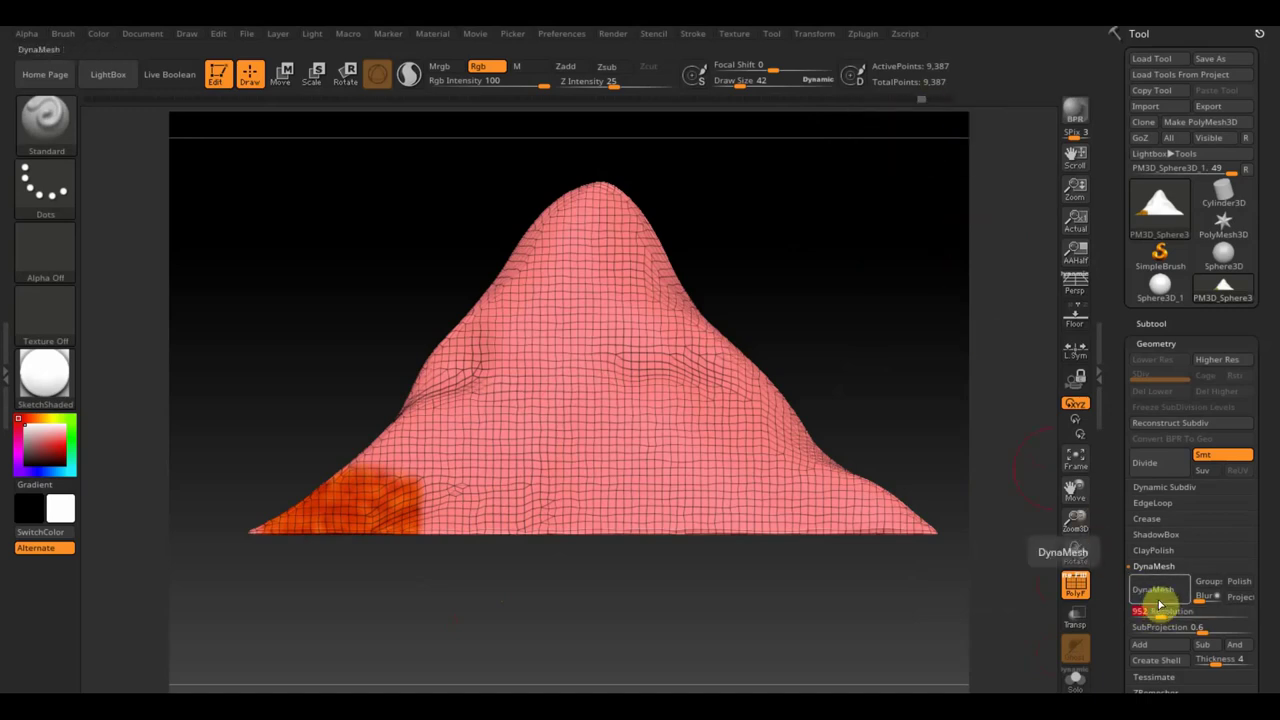
{"action": "left_click", "coordinate": [1158, 596]}
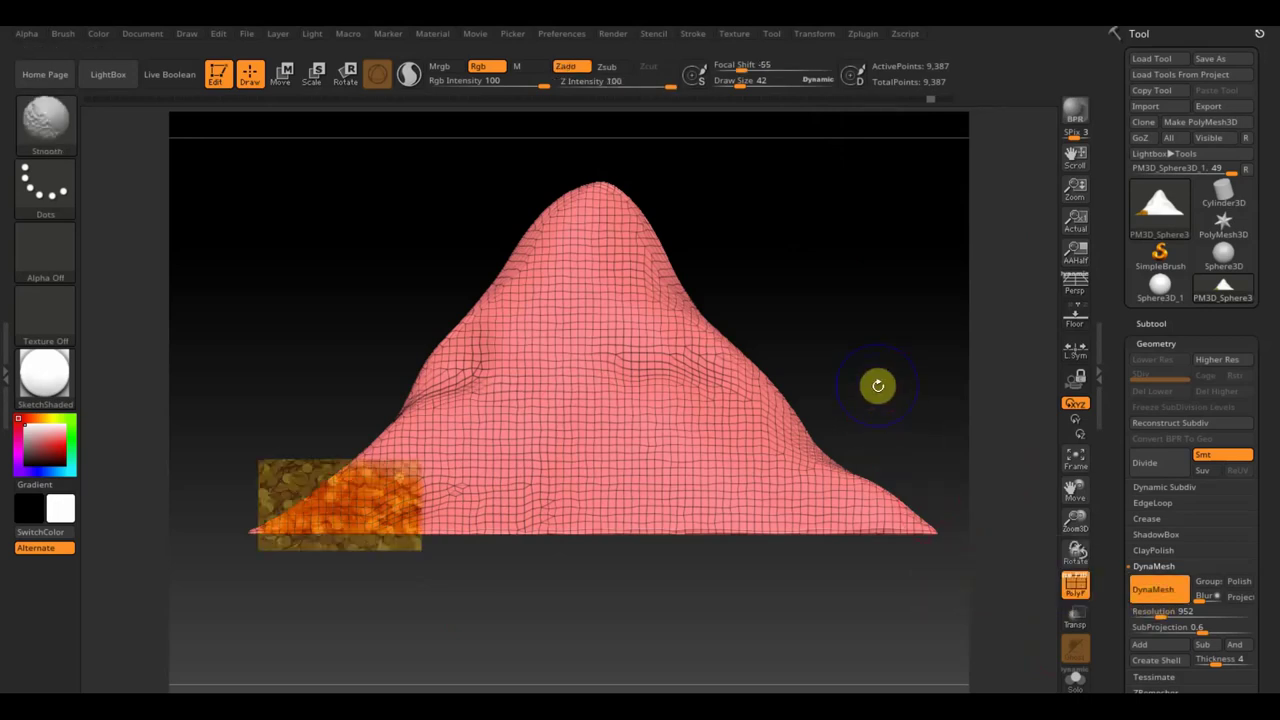
{"action": "left_click", "coordinate": [1078, 588]}
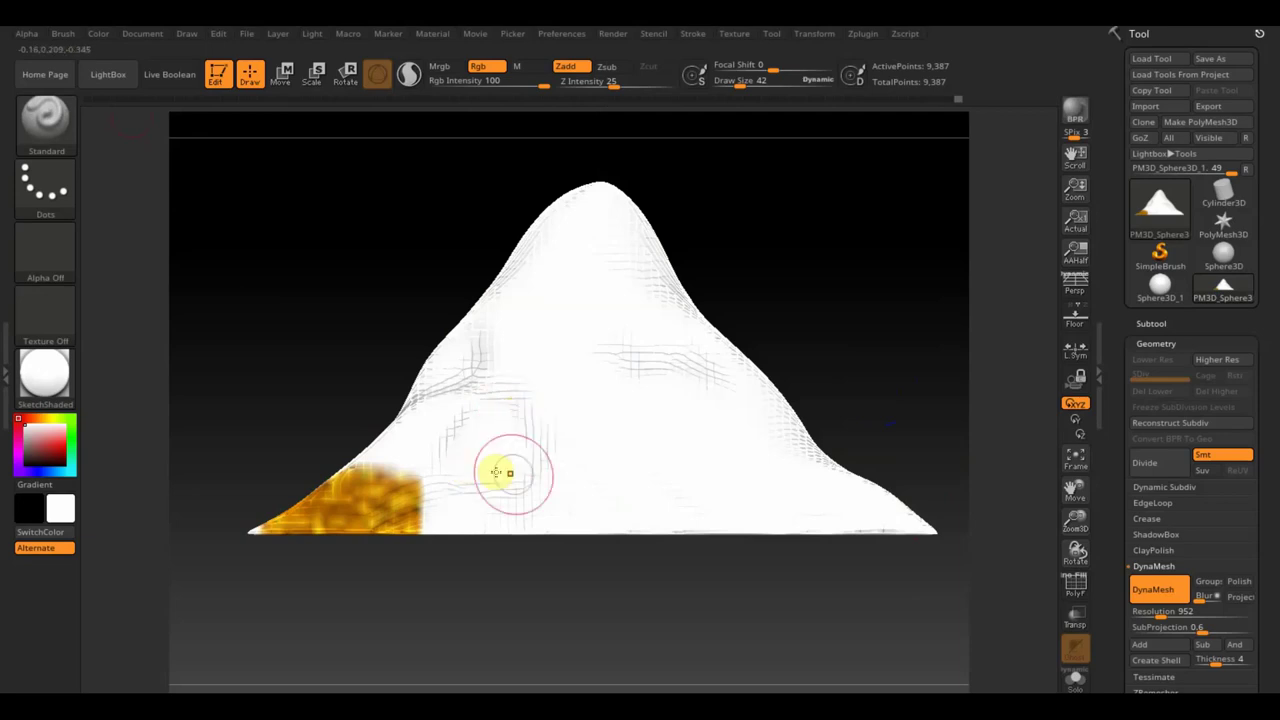
{"action": "left_click_drag", "start_coordinate": [857, 259], "coordinate": [916, 382], "text": "ctrl"}
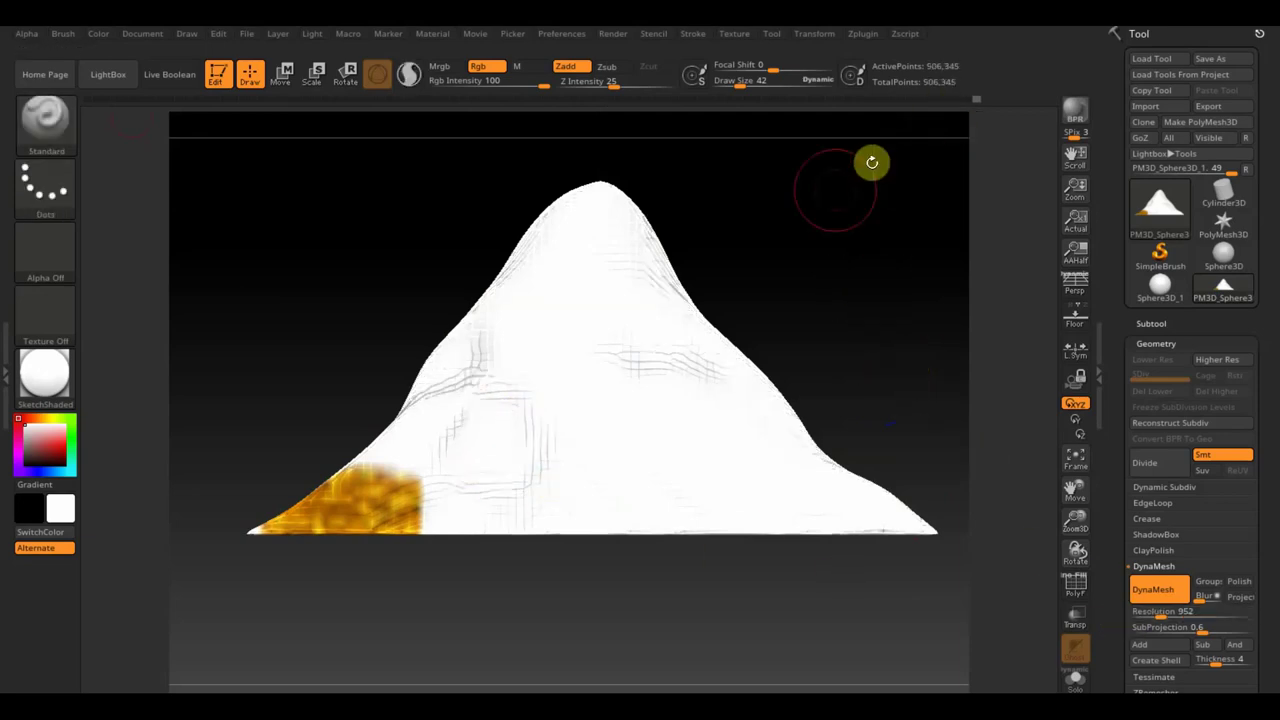
{"action": "left_click", "coordinate": [1075, 592]}
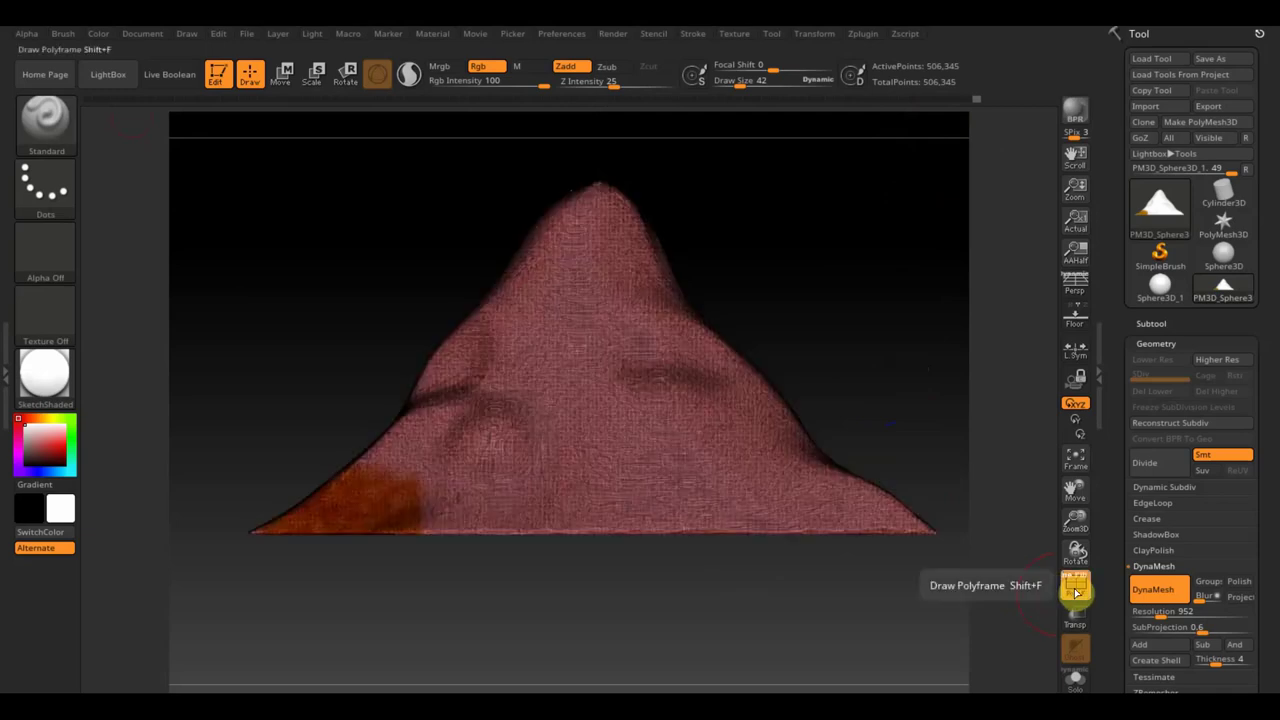
Hide the wireframe, turn Zadd off, and paint coin colour onto the mound's lower-left
{"action": "left_click", "coordinate": [1075, 592]}
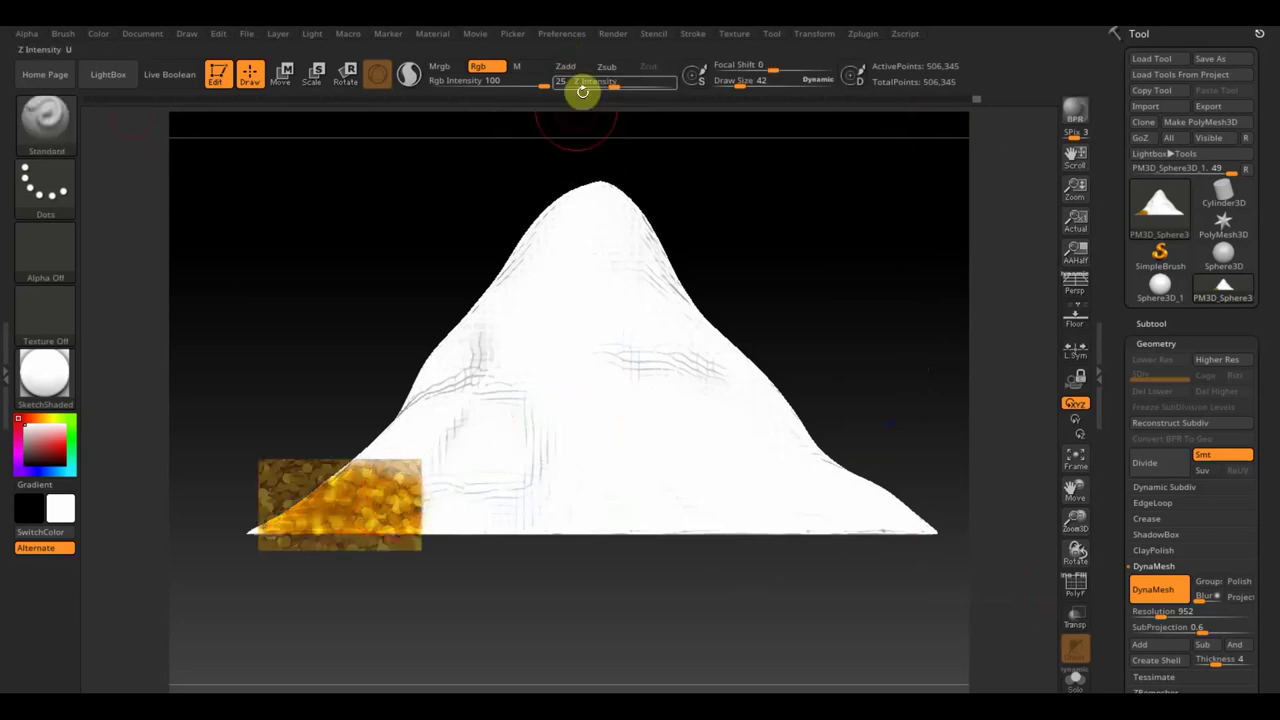
{"action": "left_click", "coordinate": [565, 66]}
{"action": "left_click_drag", "start_coordinate": [382, 515], "coordinate": [312, 525]}
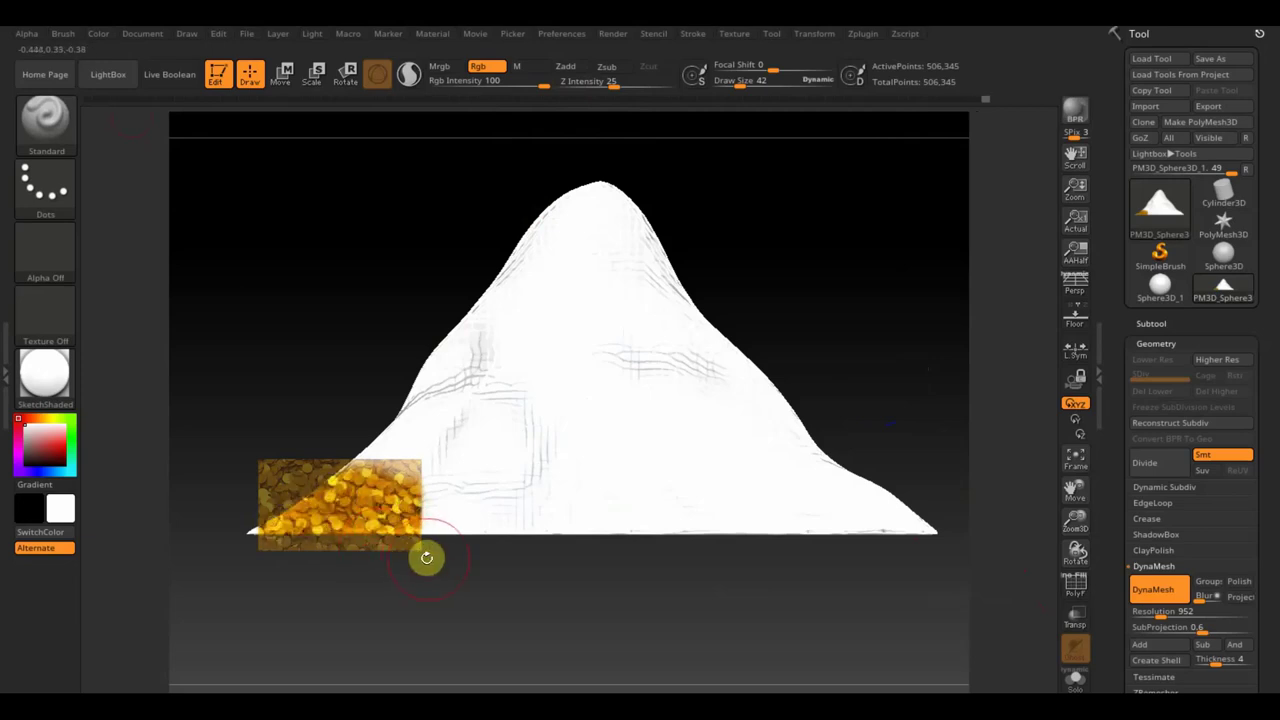
{"action": "key", "text": "z"}
{"action": "left_click_drag", "start_coordinate": [424, 545], "coordinate": [409, 543]}
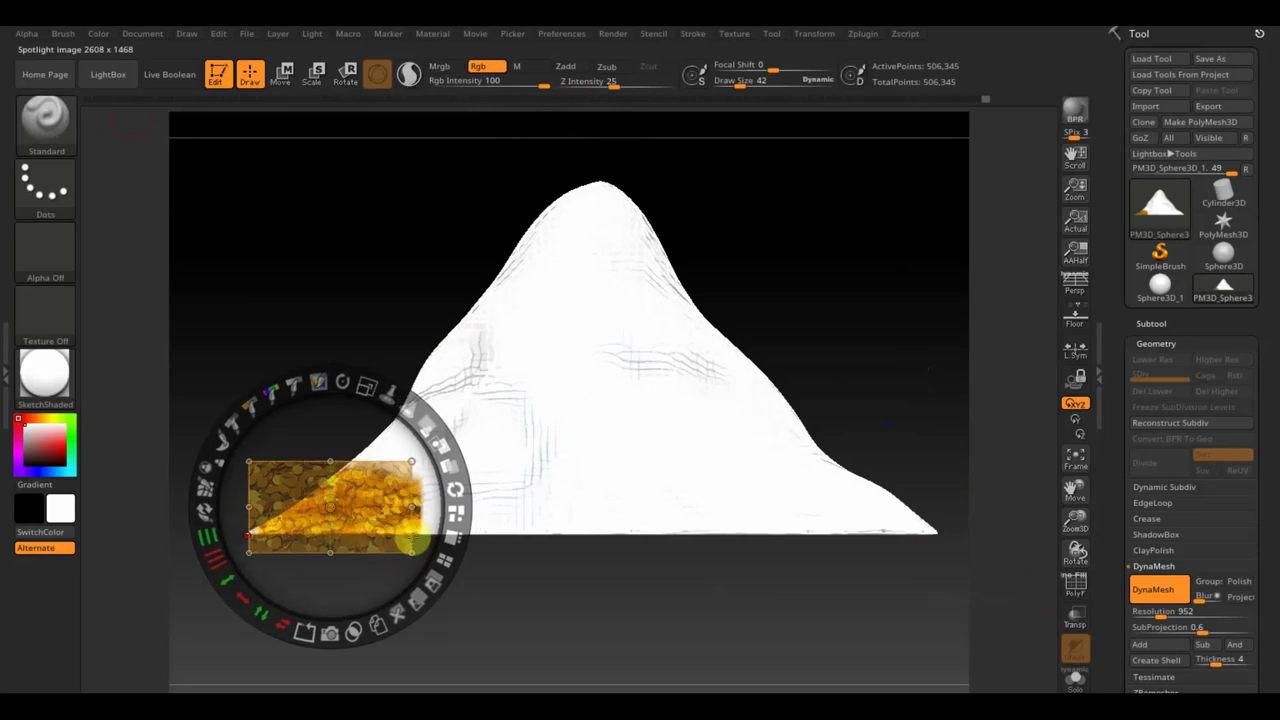
{"action": "key", "text": "z"}
Reposition and enlarge the Spotlight coin image, painting more coins along the mound's lower middle
{"action": "key", "text": "z"}
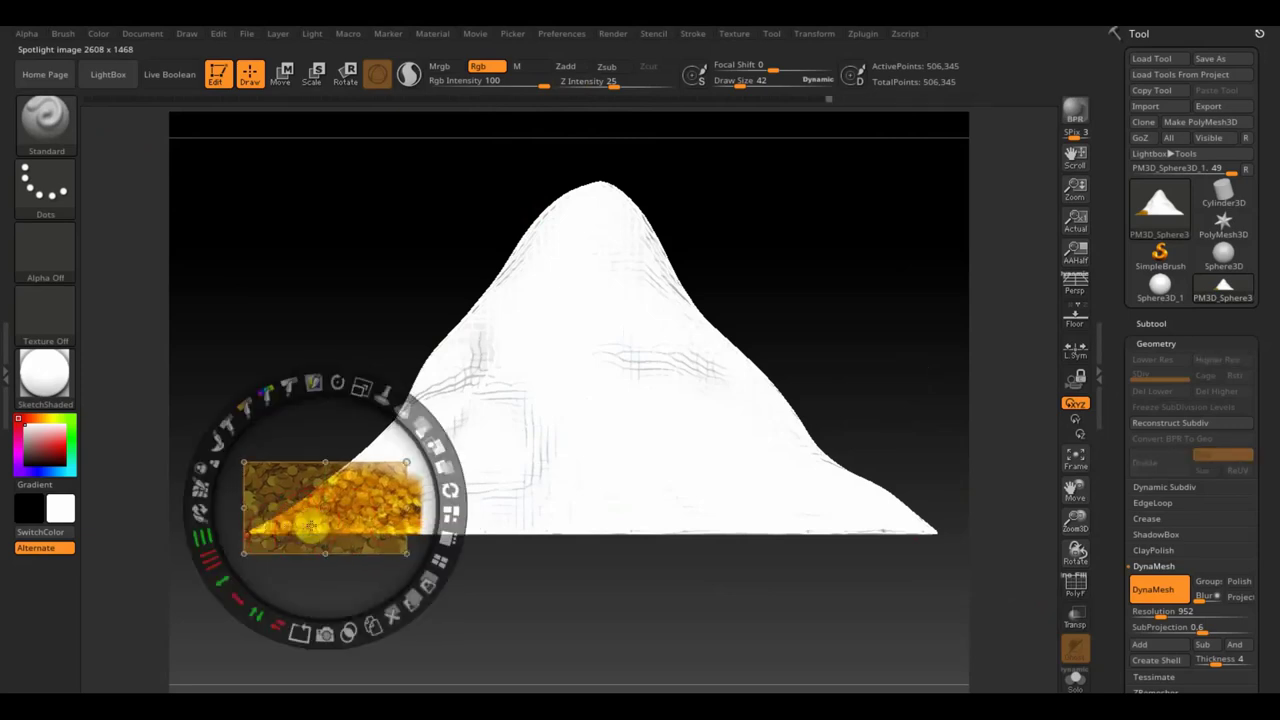
{"action": "left_click_drag", "start_coordinate": [390, 515], "coordinate": [538, 490]}
{"action": "key", "text": "z"}
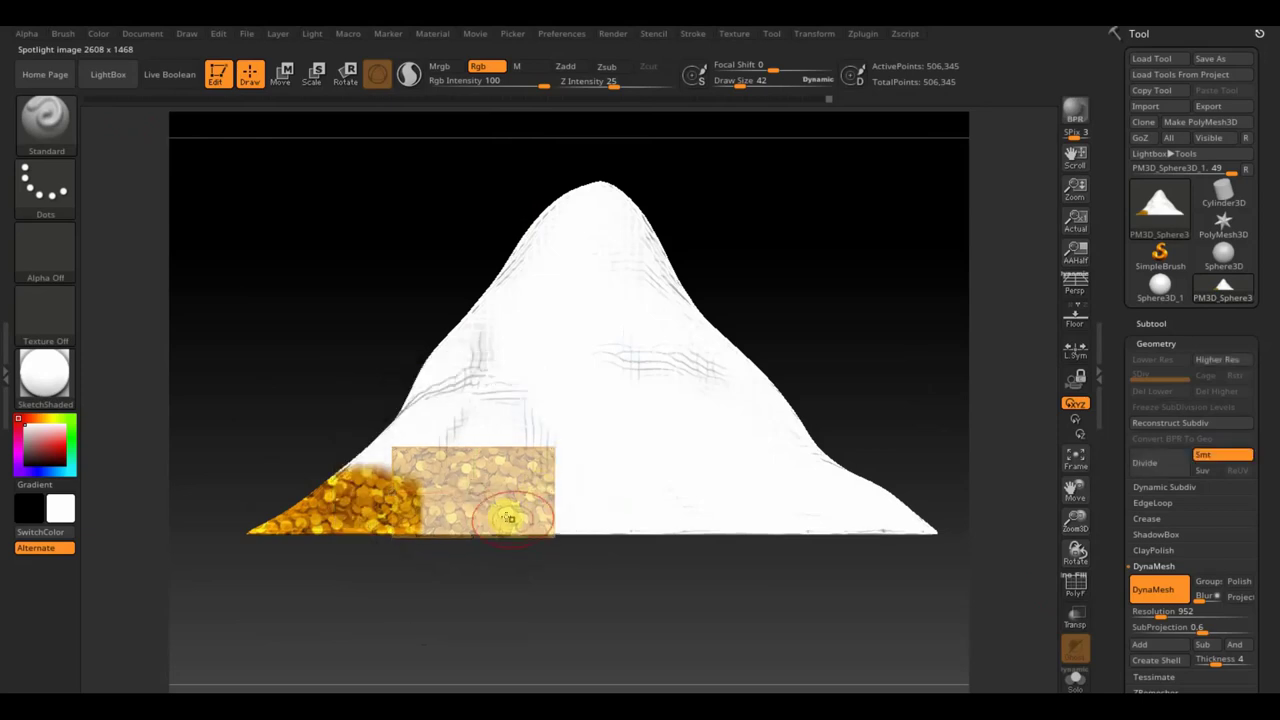
{"action": "mouse_move", "coordinate": [442, 490]}
{"action": "left_mouse_down"}
{"action": "mouse_move", "coordinate": [543, 503]}
{"action": "mouse_move", "coordinate": [467, 498]}
{"action": "left_mouse_up"}
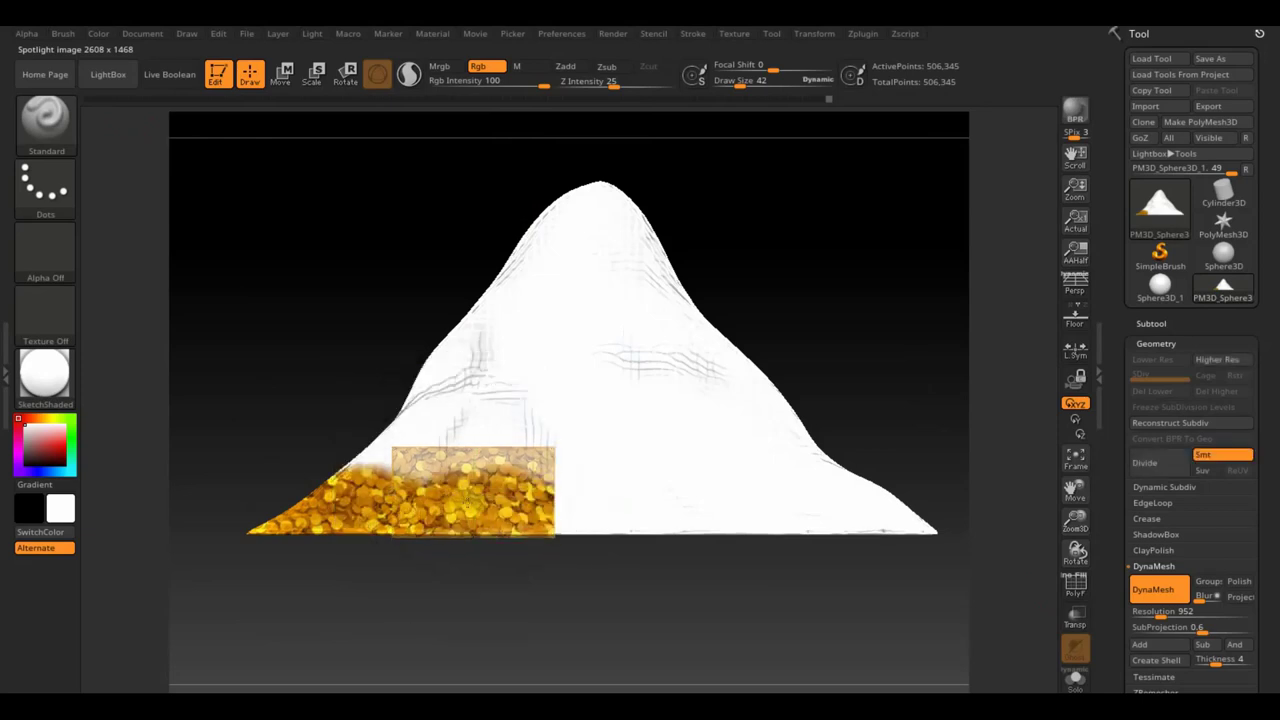
{"action": "key", "text": "z"}
{"action": "left_click_drag", "start_coordinate": [542, 478], "coordinate": [482, 435]}
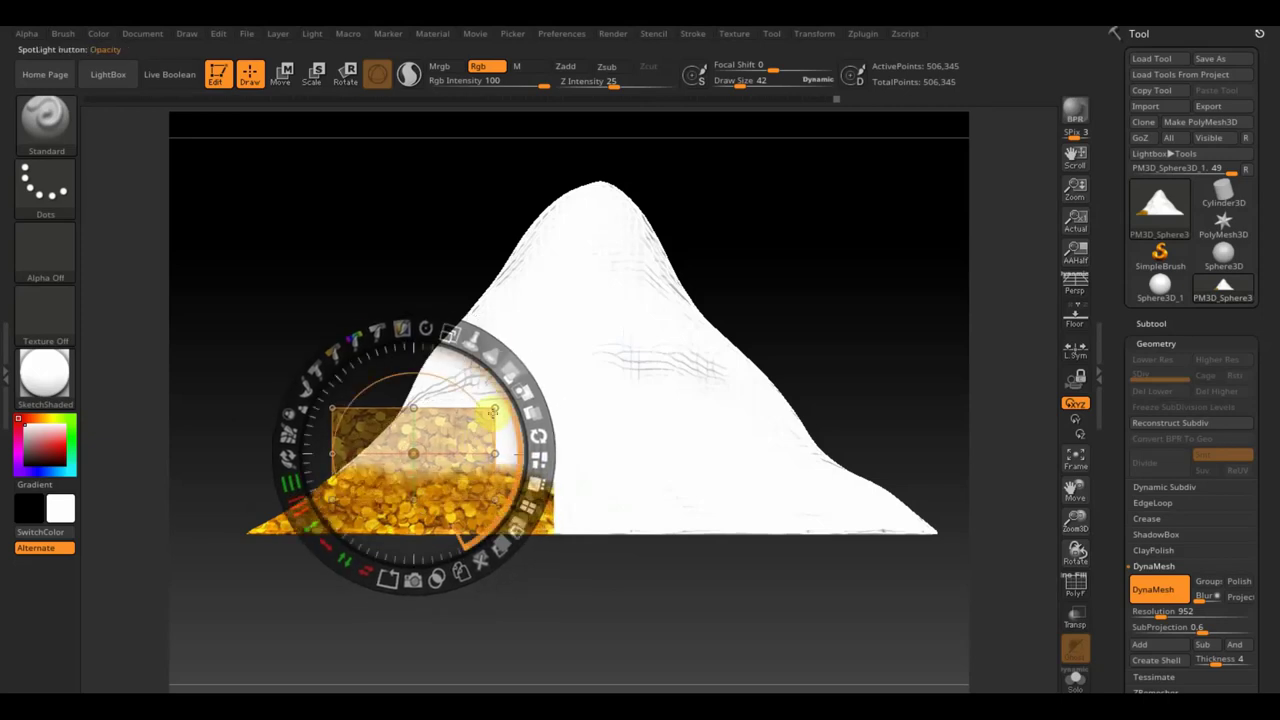
{"action": "mouse_move", "coordinate": [480, 328]}
{"action": "left_mouse_down"}
{"action": "mouse_move", "coordinate": [457, 334]}
{"action": "mouse_move", "coordinate": [470, 345]}
{"action": "mouse_move", "coordinate": [457, 323]}
{"action": "mouse_move", "coordinate": [432, 328]}
{"action": "mouse_move", "coordinate": [470, 340]}
{"action": "left_mouse_up"}
{"action": "key", "text": "z"}
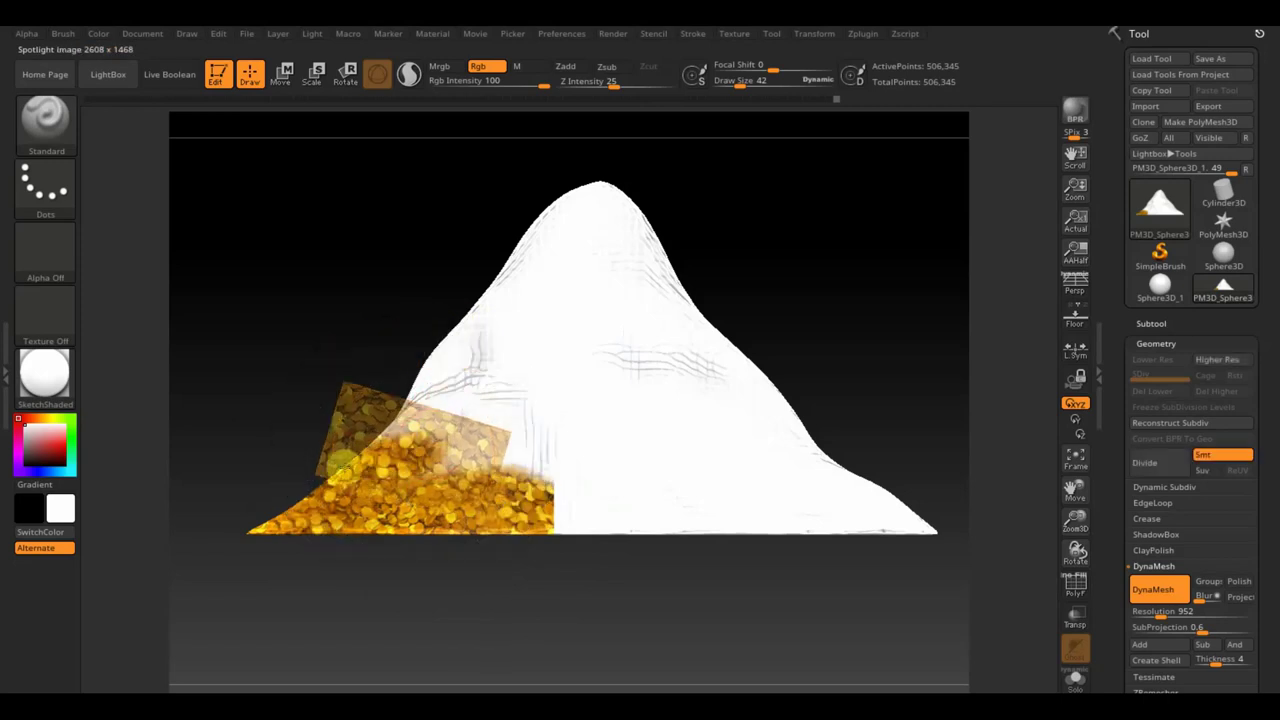
Move and rotate the coin image across the mound, painting coins higher up the left flank
{"action": "key", "text": "z"}
{"action": "mouse_move", "coordinate": [464, 378]}
{"action": "left_mouse_down"}
{"action": "mouse_move", "coordinate": [528, 386]}
{"action": "mouse_move", "coordinate": [543, 371]}
{"action": "mouse_move", "coordinate": [590, 405]}
{"action": "left_mouse_up"}
{"action": "key", "text": "z"}
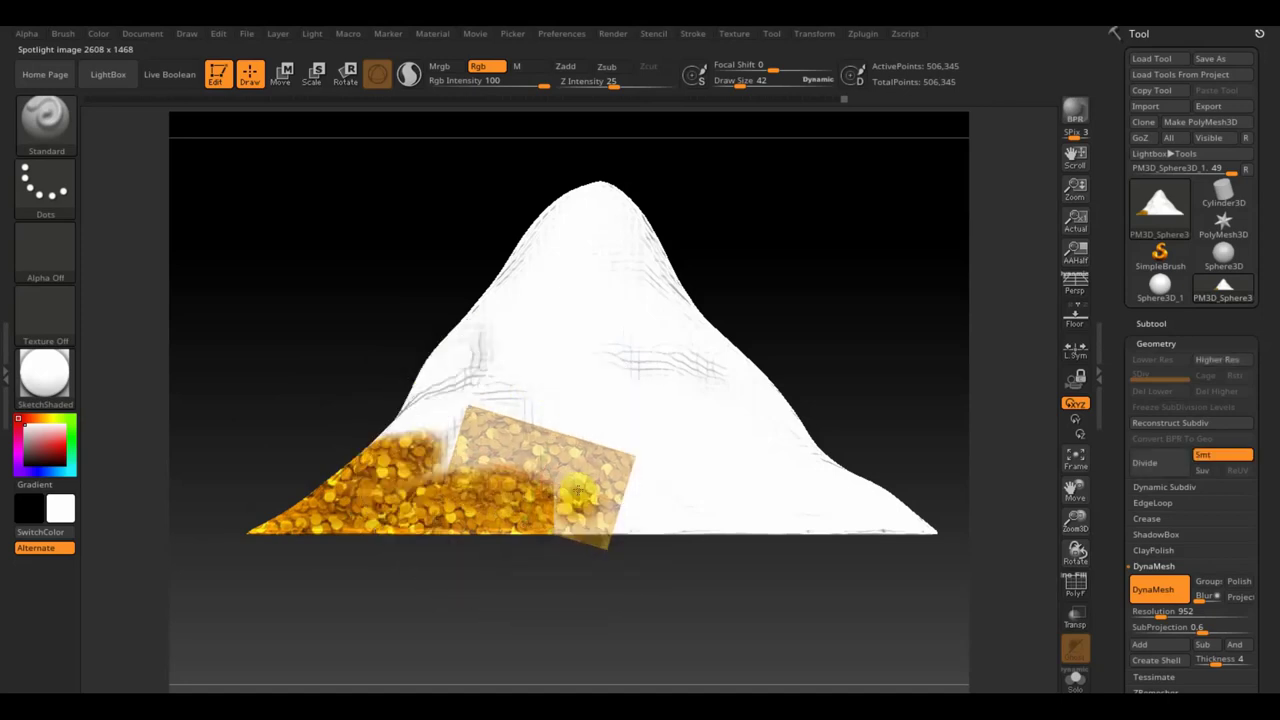
{"action": "key", "text": "z"}
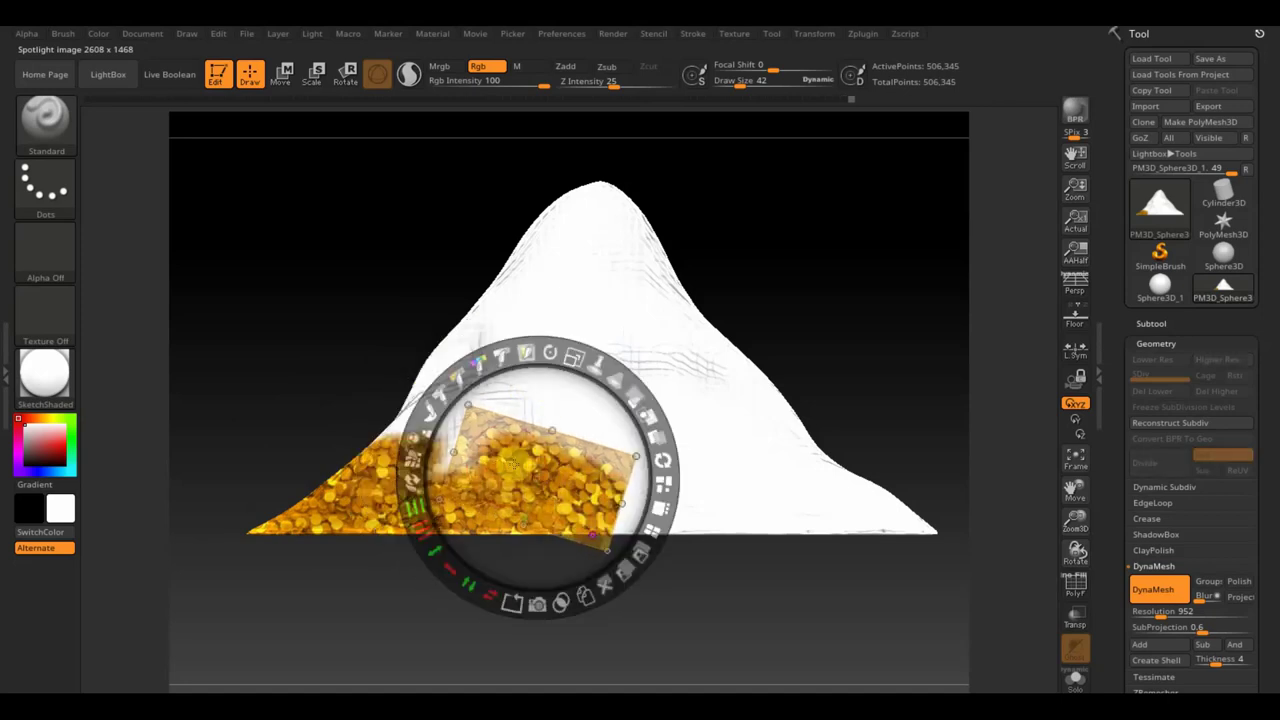
{"action": "left_click_drag", "start_coordinate": [575, 422], "coordinate": [498, 380]}
{"action": "mouse_move", "coordinate": [470, 313]}
{"action": "left_mouse_down"}
{"action": "mouse_move", "coordinate": [457, 294]}
{"action": "mouse_move", "coordinate": [394, 283]}
{"action": "left_mouse_up"}
{"action": "key", "text": "z"}
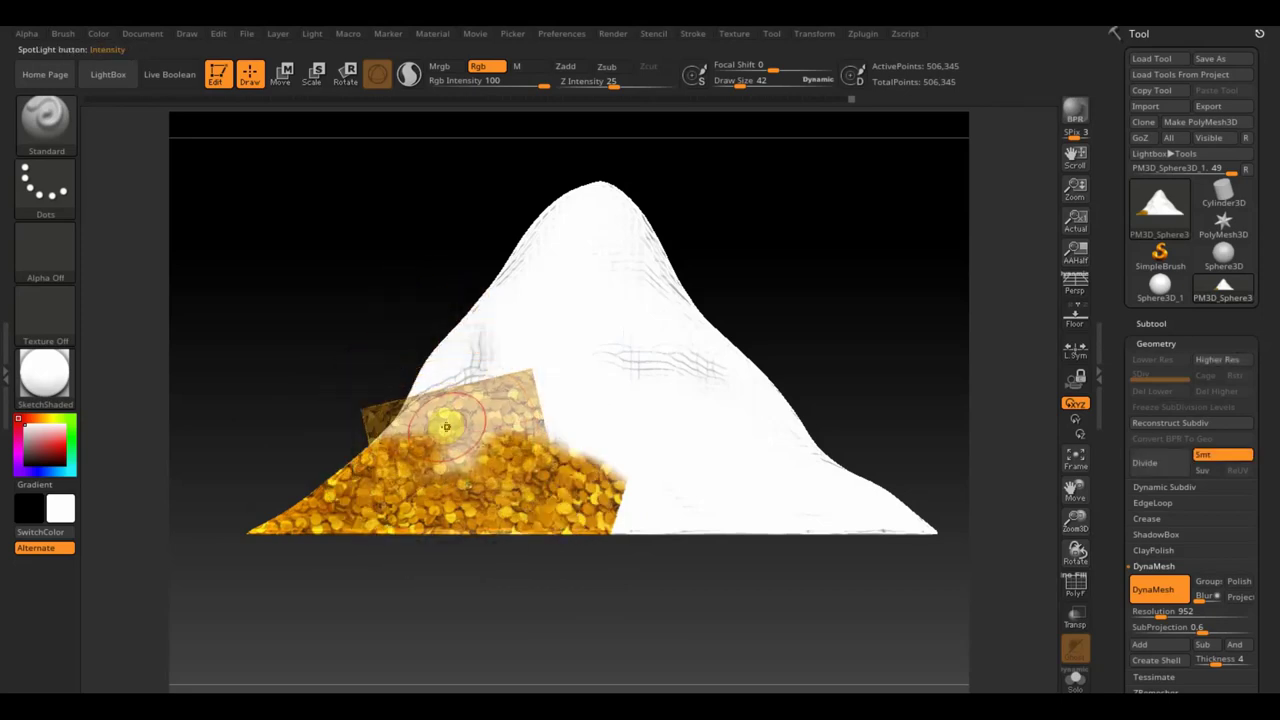
{"action": "key", "text": "z"}
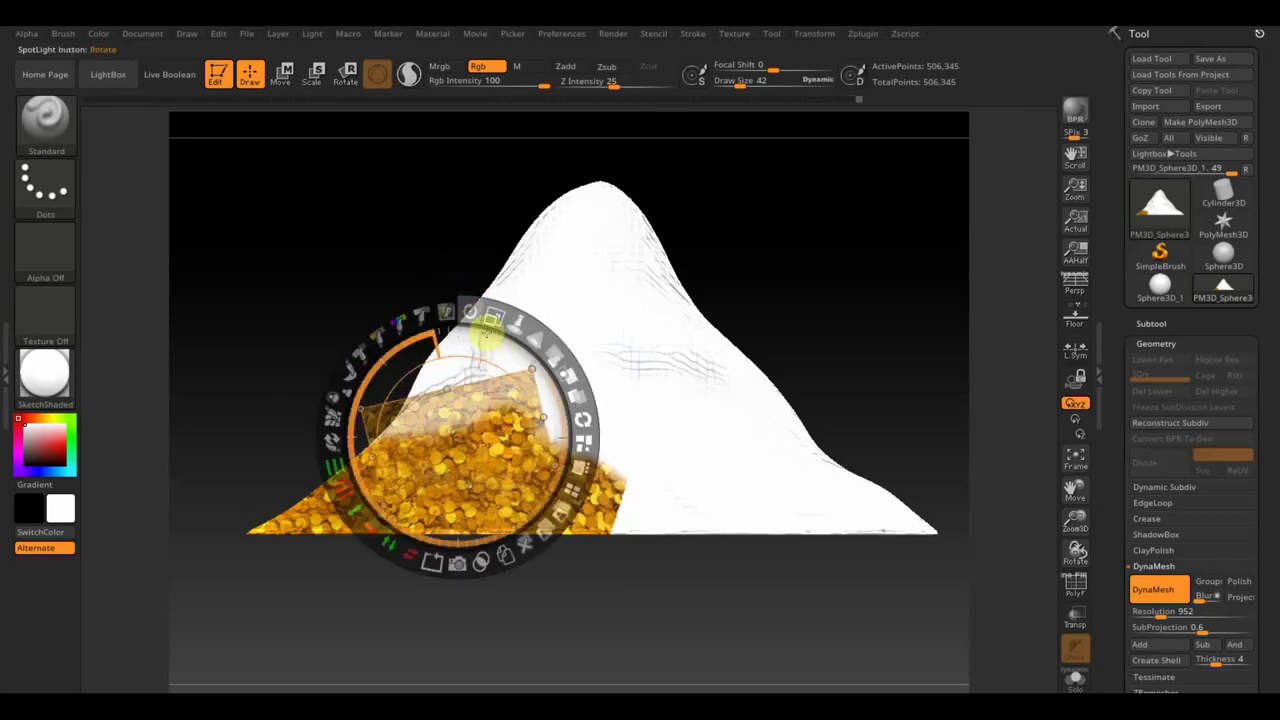
{"action": "mouse_move", "coordinate": [491, 318]}
{"action": "left_mouse_down"}
{"action": "mouse_move", "coordinate": [496, 390]}
{"action": "mouse_move", "coordinate": [468, 380]}
{"action": "left_mouse_up"}
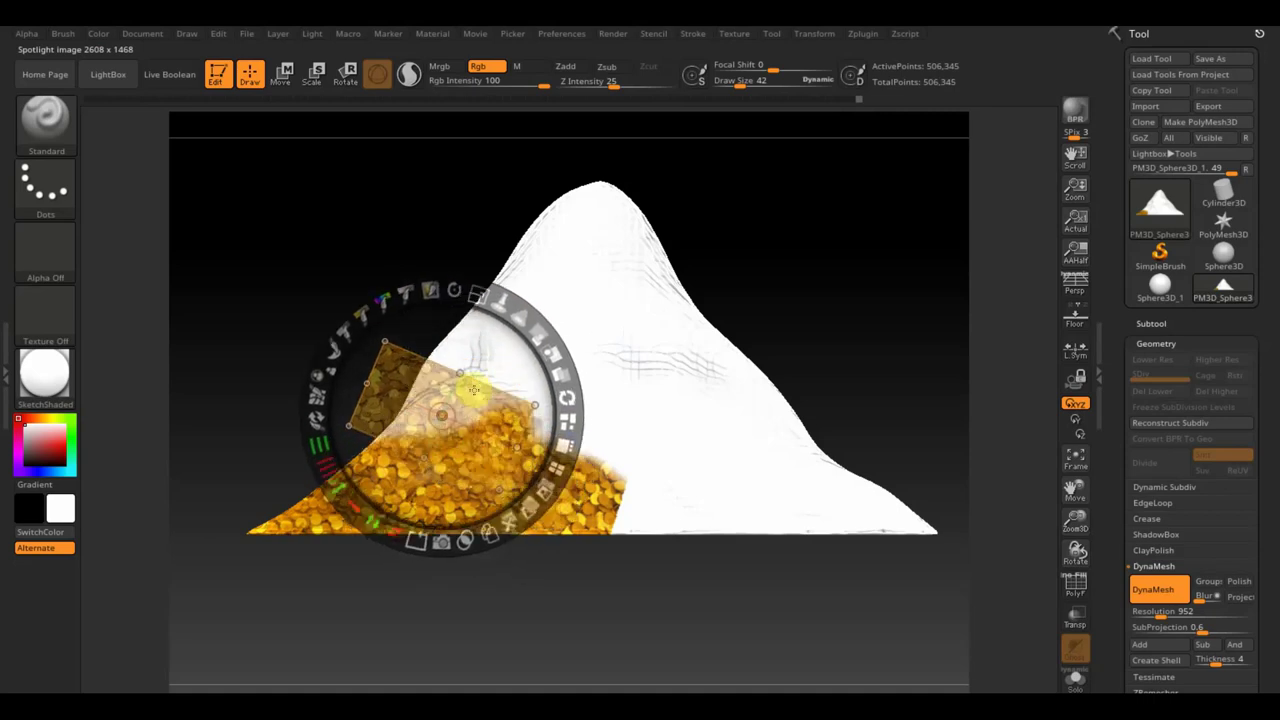
{"action": "left_click_drag", "start_coordinate": [468, 323], "coordinate": [446, 278]}
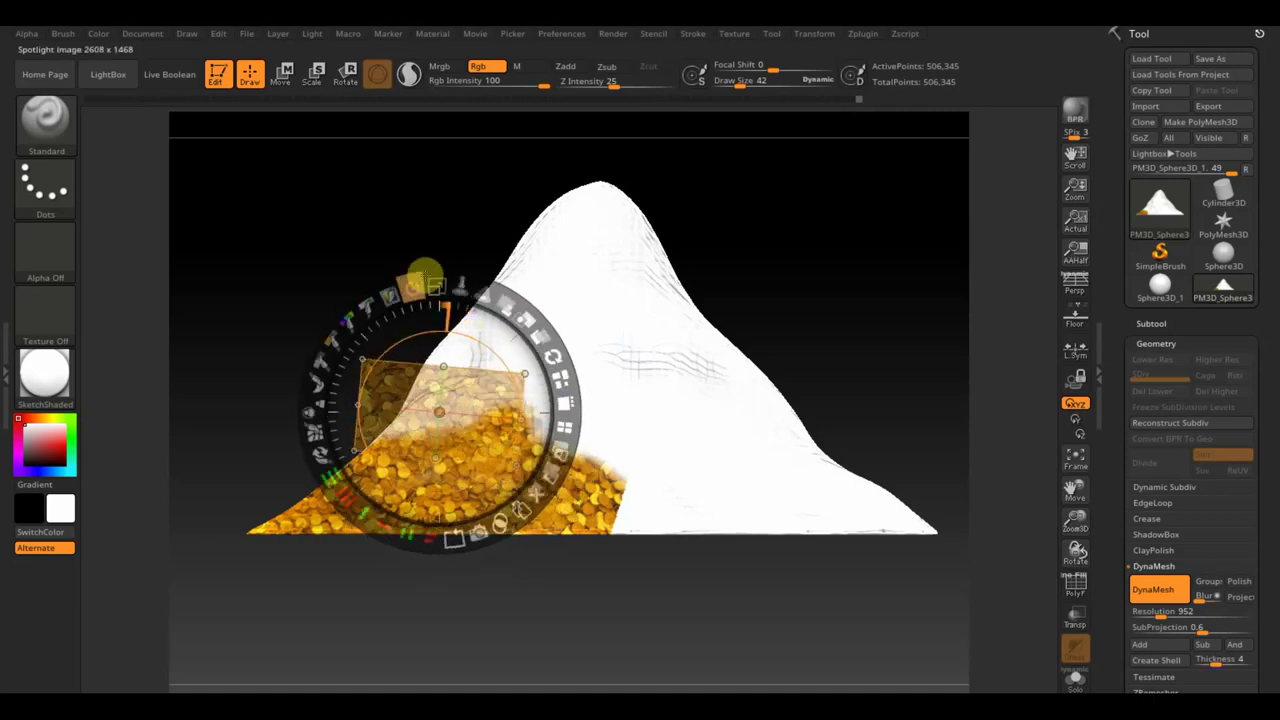
{"action": "left_click_drag", "start_coordinate": [470, 286], "coordinate": [448, 282]}
{"action": "key", "text": "z"}
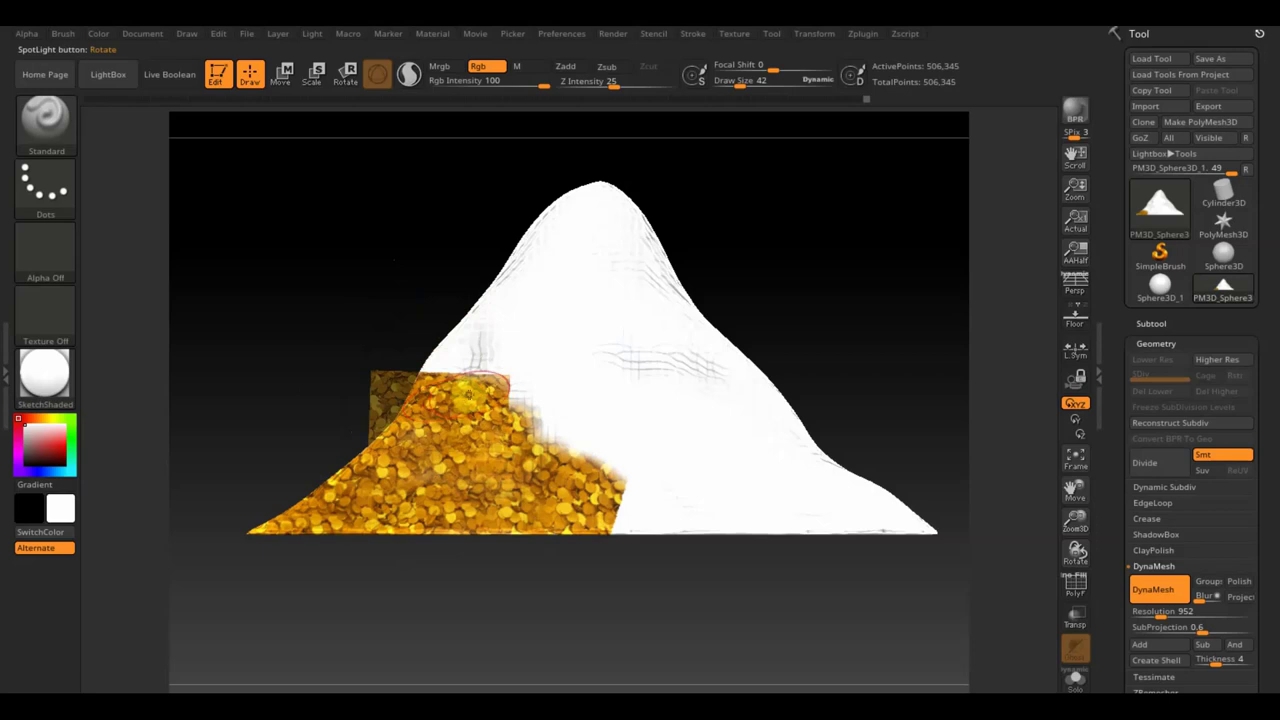
Shift and rotate the coin image up toward the peak, painting coins to the mound's top
{"action": "key", "text": "z"}
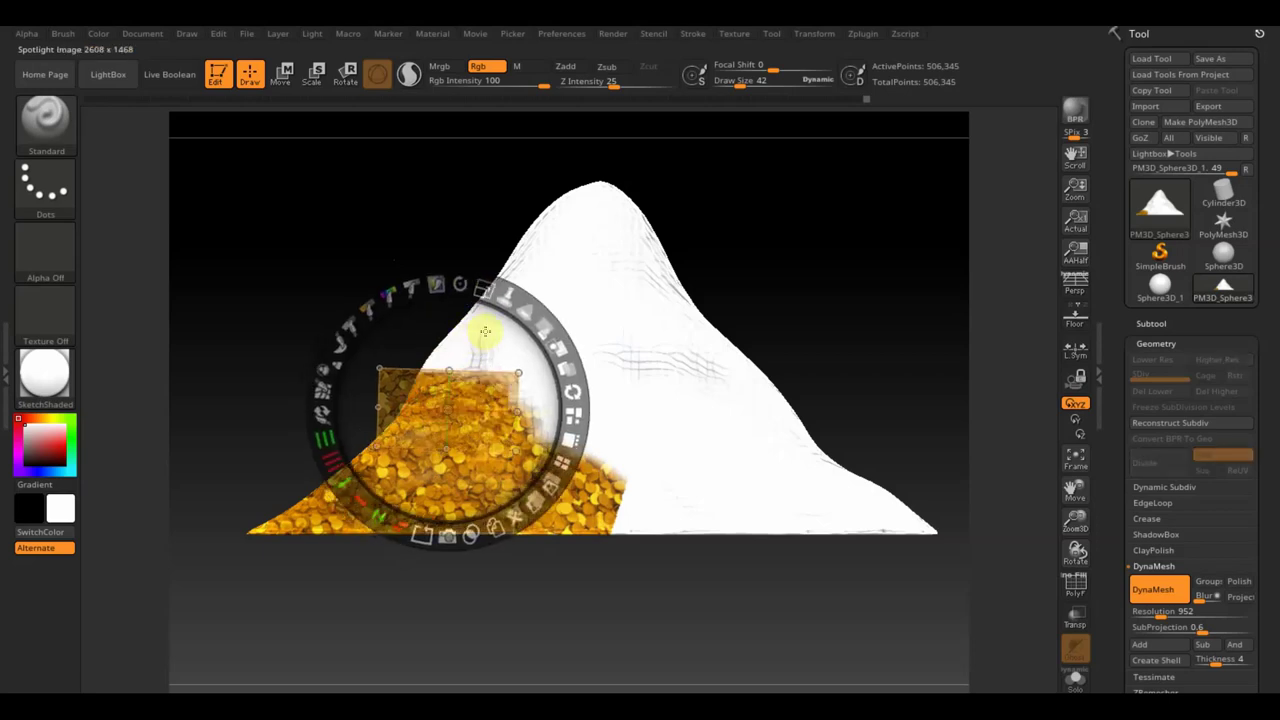
{"action": "left_click_drag", "start_coordinate": [468, 330], "coordinate": [514, 288]}
{"action": "key", "text": "z"}
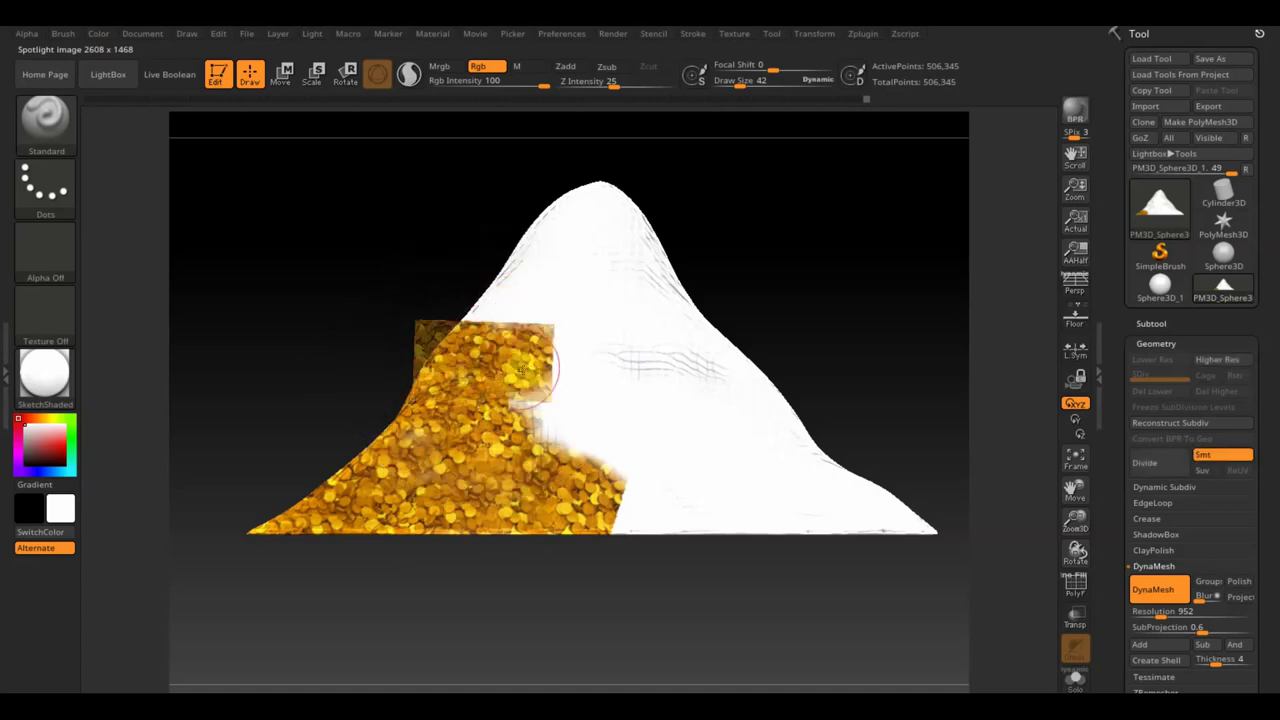
{"action": "key", "text": "z"}
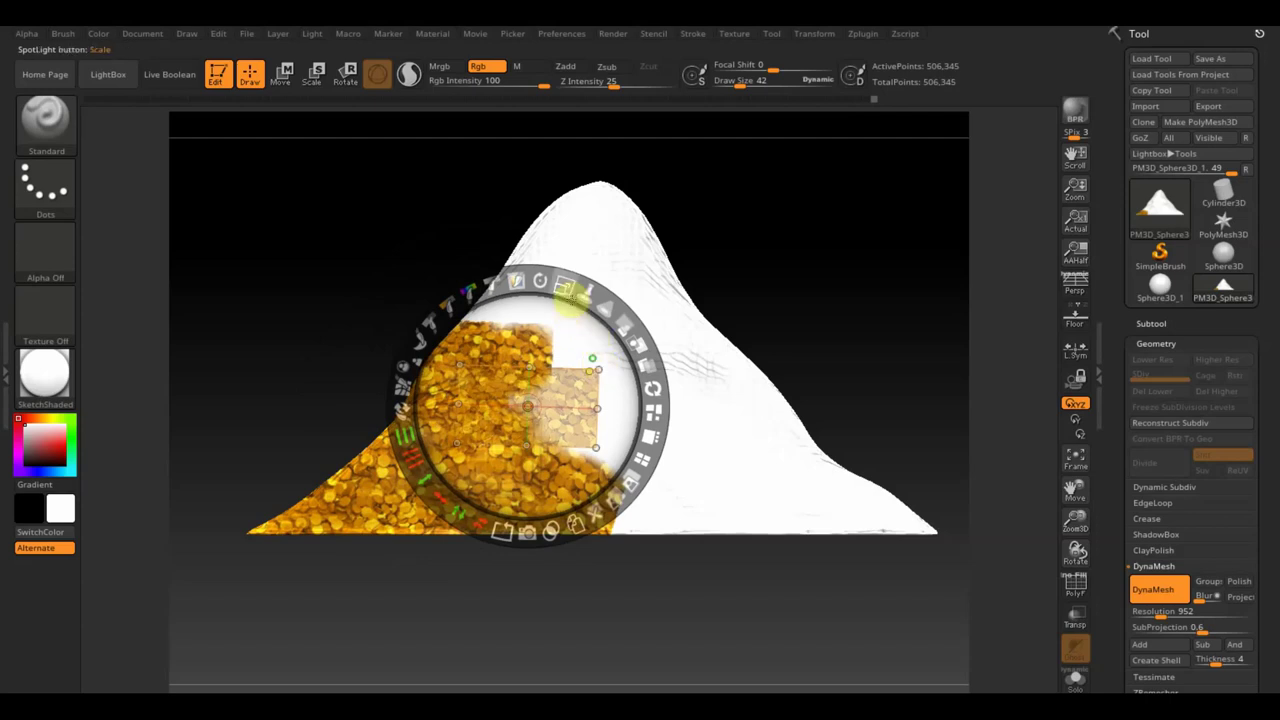
{"action": "mouse_move", "coordinate": [541, 280]}
{"action": "left_mouse_down"}
{"action": "mouse_move", "coordinate": [563, 278]}
{"action": "mouse_move", "coordinate": [597, 336]}
{"action": "left_mouse_up"}
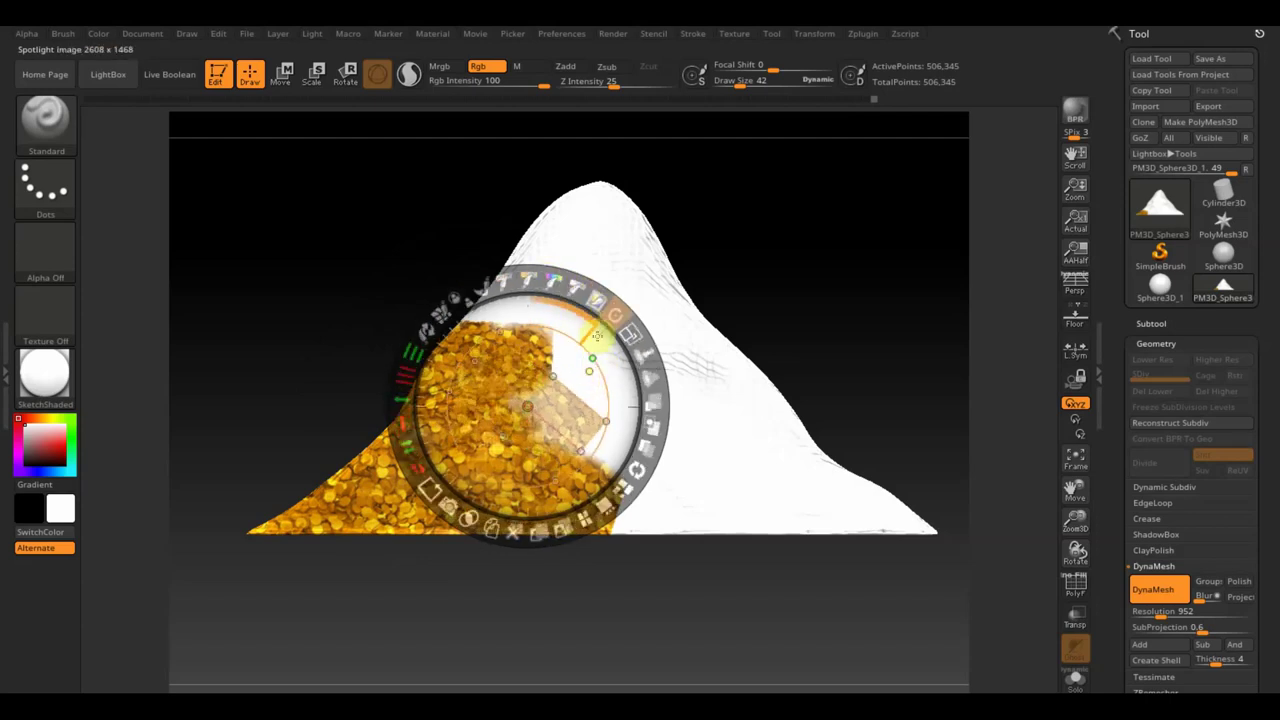
{"action": "key", "text": "z"}
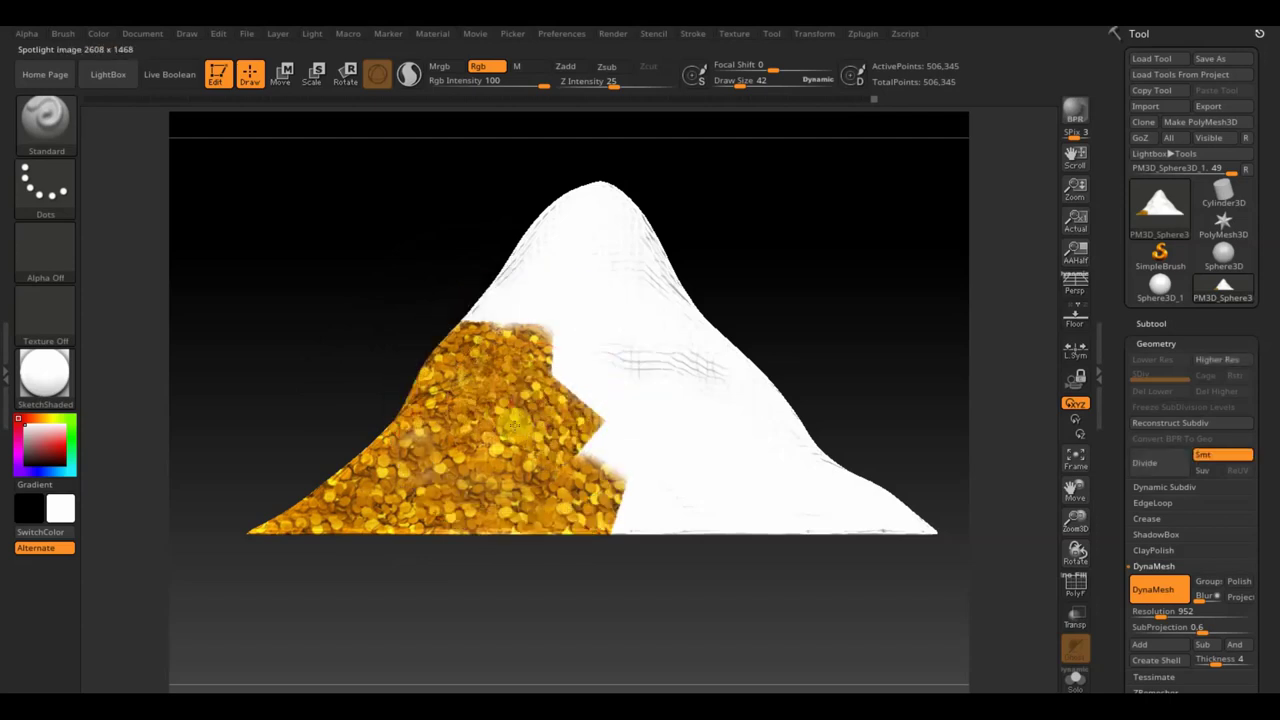
{"action": "key", "text": "z"}
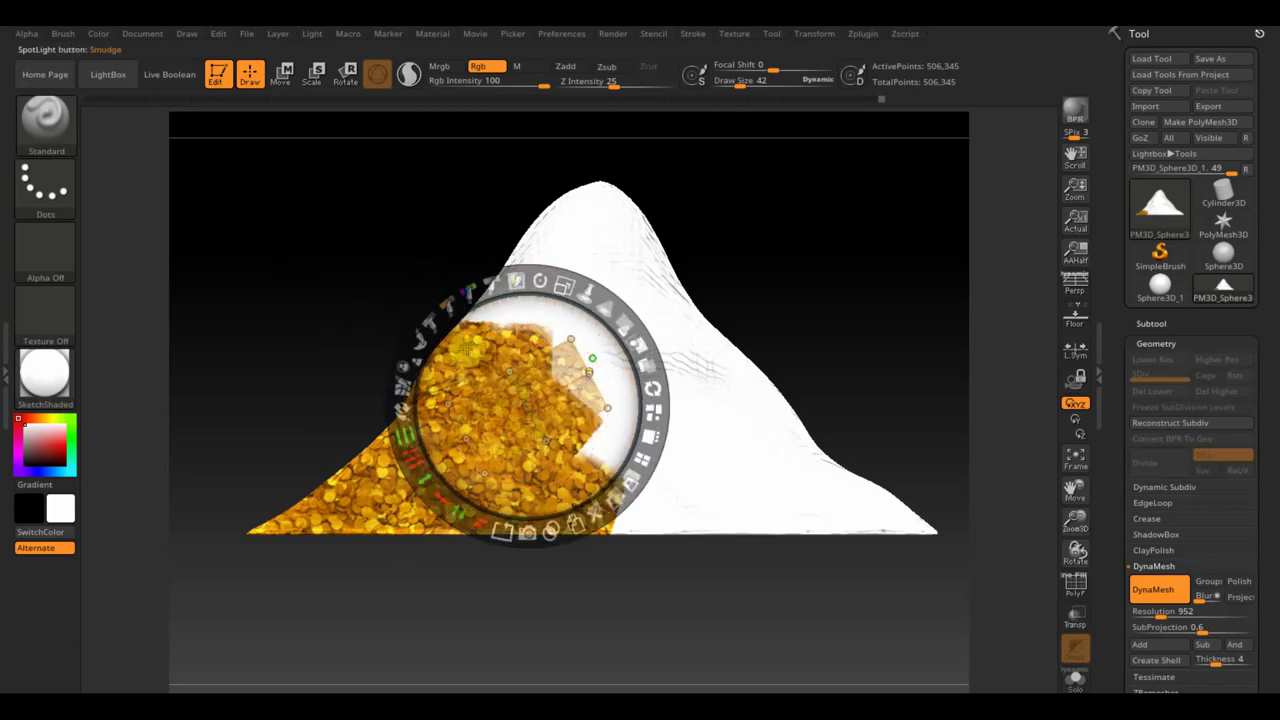
{"action": "key", "text": "z"}
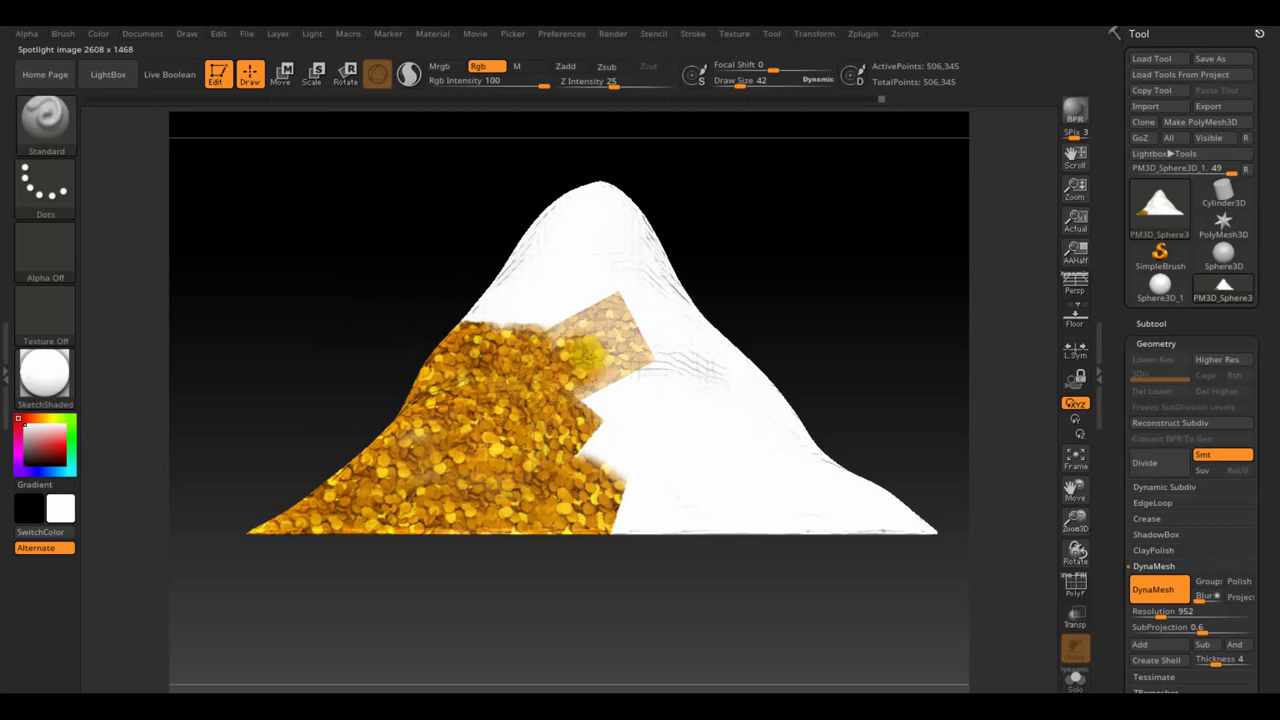
{"action": "key", "text": "z"}
{"action": "left_click_drag", "start_coordinate": [608, 350], "coordinate": [594, 310]}
{"action": "key", "text": "z"}
{"action": "key", "text": "z"}
{"action": "key", "text": "z"}
{"action": "key", "text": "z"}
{"action": "key", "text": "z"}
{"action": "key", "text": "z"}
{"action": "mouse_move", "coordinate": [605, 256]}
{"action": "left_mouse_down"}
{"action": "mouse_move", "coordinate": [498, 160]}
{"action": "mouse_move", "coordinate": [760, 440]}
{"action": "left_mouse_up"}
Rotate and reposition the coin image and paint it over the mound's right side, peak to base
{"action": "key", "text": "z"}
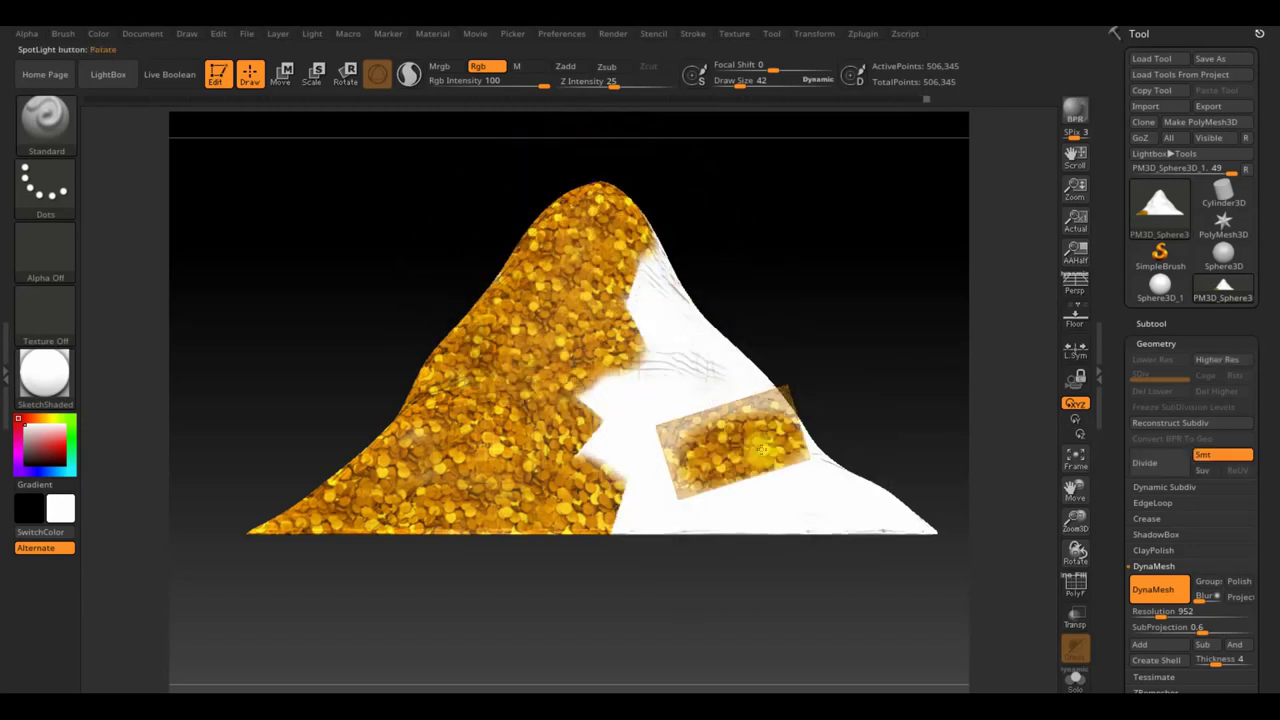
{"action": "key", "text": "z"}
{"action": "key", "text": "z"}
{"action": "mouse_move", "coordinate": [885, 410]}
{"action": "left_mouse_down"}
{"action": "mouse_move", "coordinate": [886, 508]}
{"action": "mouse_move", "coordinate": [830, 440]}
{"action": "mouse_move", "coordinate": [800, 530]}
{"action": "mouse_move", "coordinate": [737, 470]}
{"action": "left_mouse_up"}
{"action": "key", "text": "z"}
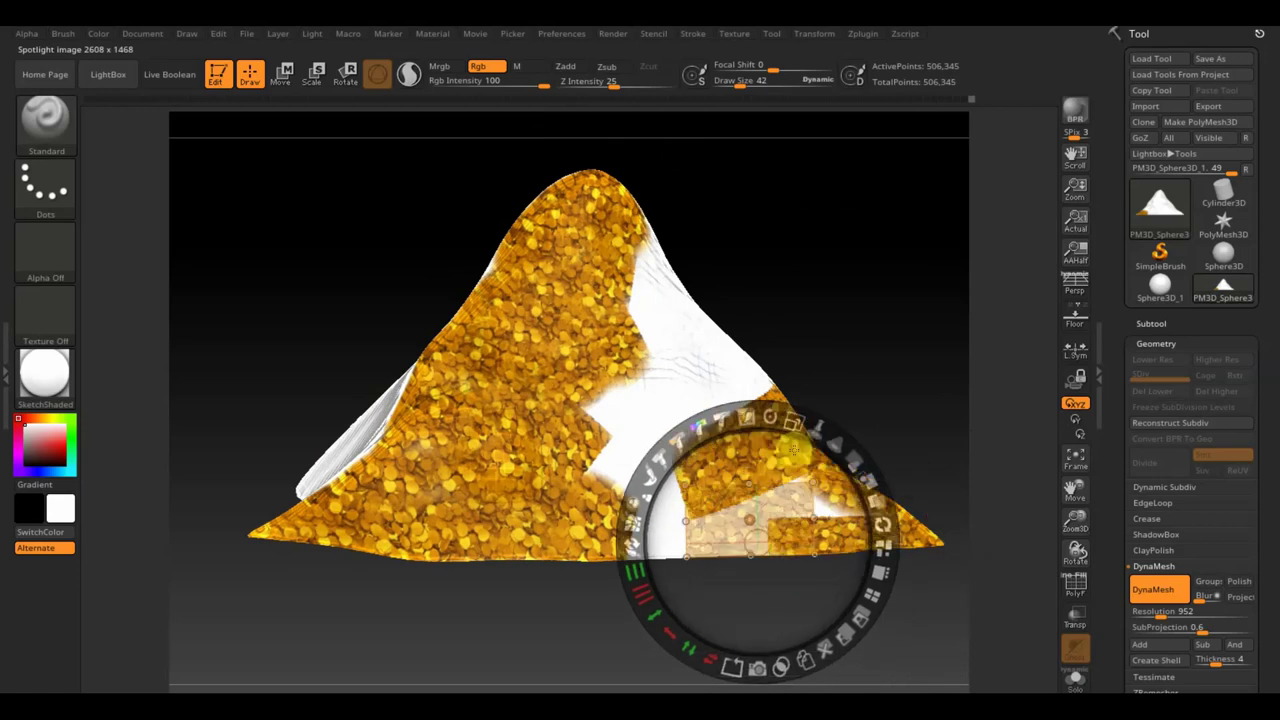
{"action": "left_click_drag", "start_coordinate": [768, 386], "coordinate": [607, 424]}
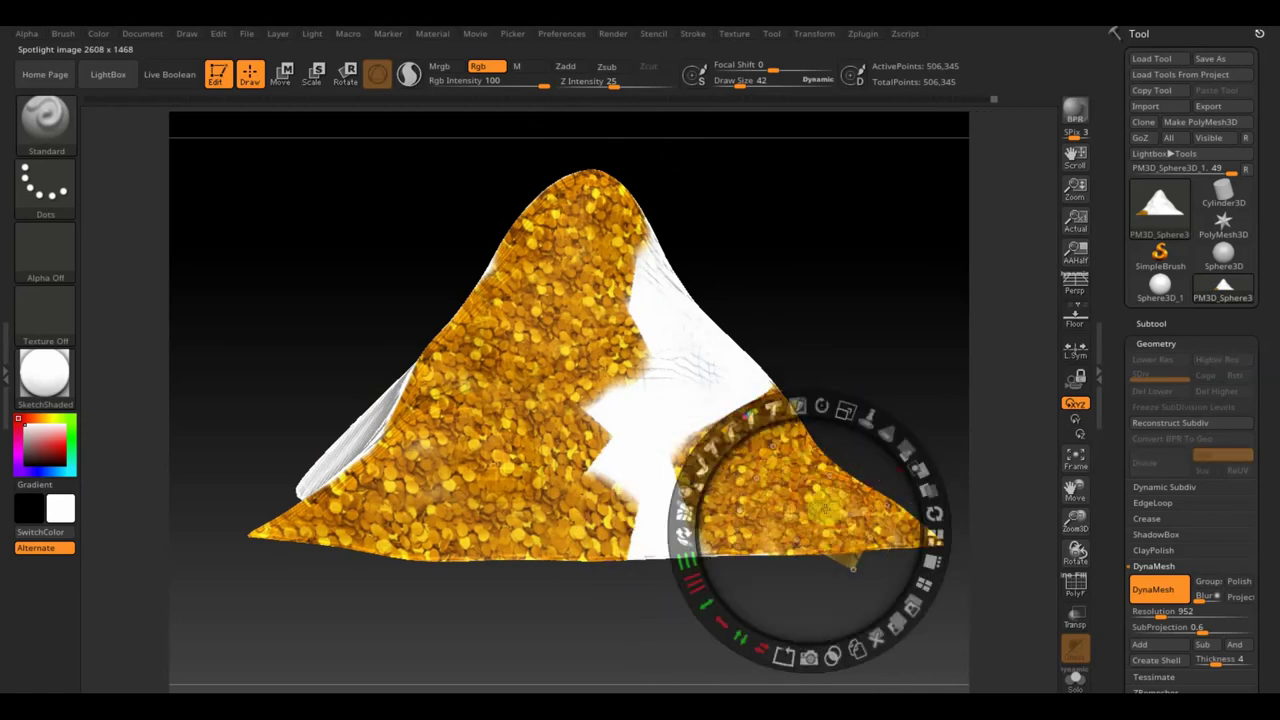
{"action": "left_click_drag", "start_coordinate": [607, 424], "coordinate": [669, 299]}
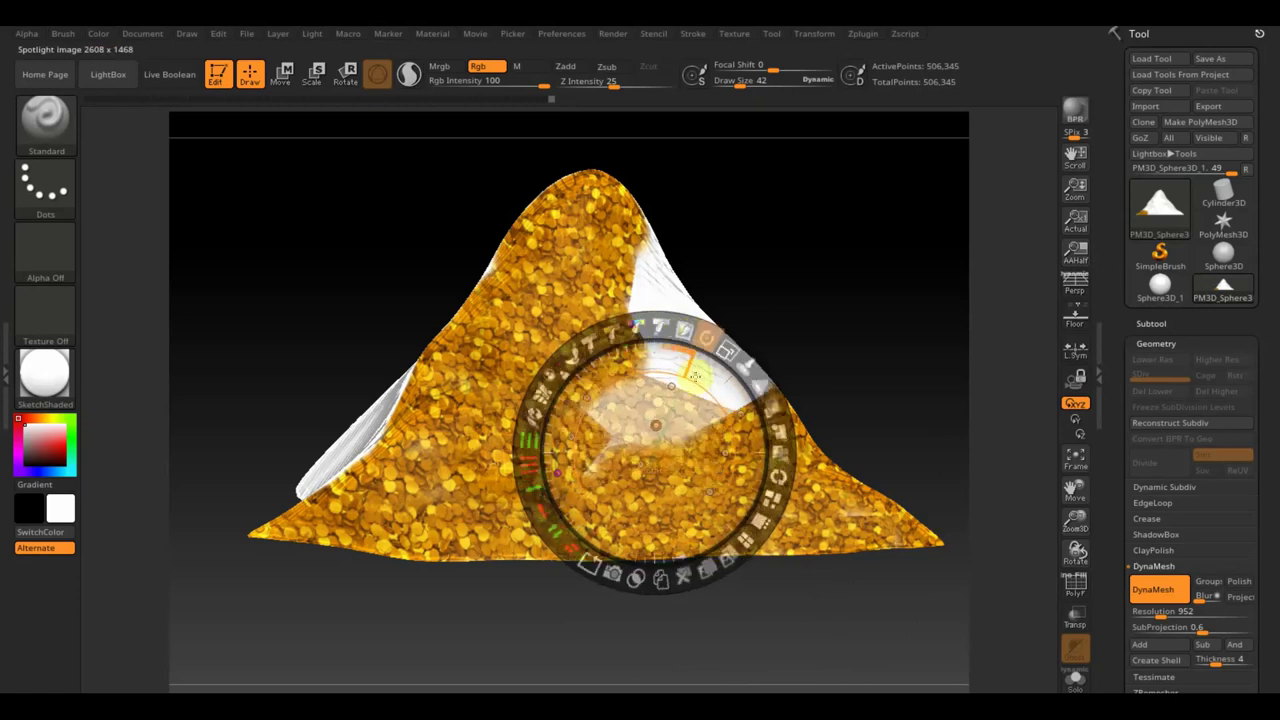
{"action": "mouse_move", "coordinate": [693, 341]}
{"action": "left_mouse_down"}
{"action": "mouse_move", "coordinate": [724, 338]}
{"action": "mouse_move", "coordinate": [654, 346]}
{"action": "mouse_move", "coordinate": [676, 257]}
{"action": "mouse_move", "coordinate": [678, 157]}
{"action": "mouse_move", "coordinate": [650, 300]}
{"action": "left_mouse_up"}
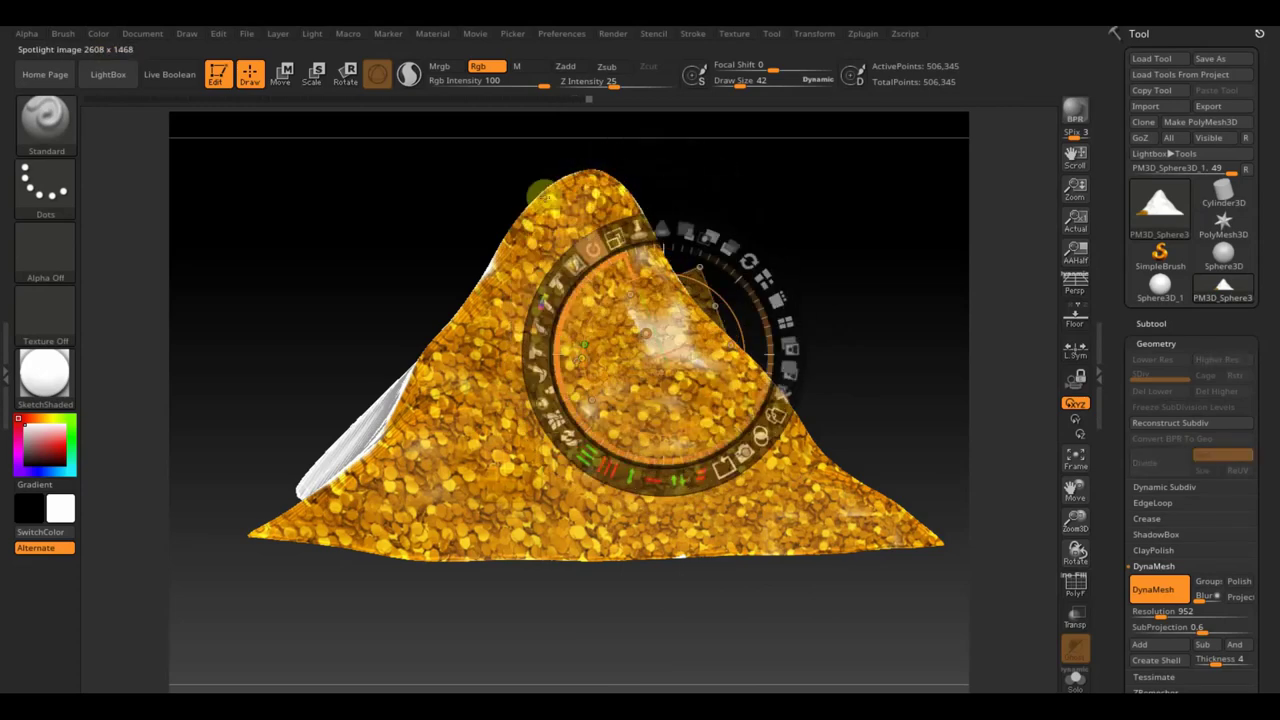
{"action": "key", "text": "shift+z"}
{"action": "key", "text": "shift+z"}
{"action": "mouse_move", "coordinate": [480, 600]}
{"action": "left_mouse_down"}
{"action": "mouse_move", "coordinate": [849, 304]}
{"action": "mouse_move", "coordinate": [343, 271]}
{"action": "mouse_move", "coordinate": [660, 410]}
{"action": "left_mouse_up"}
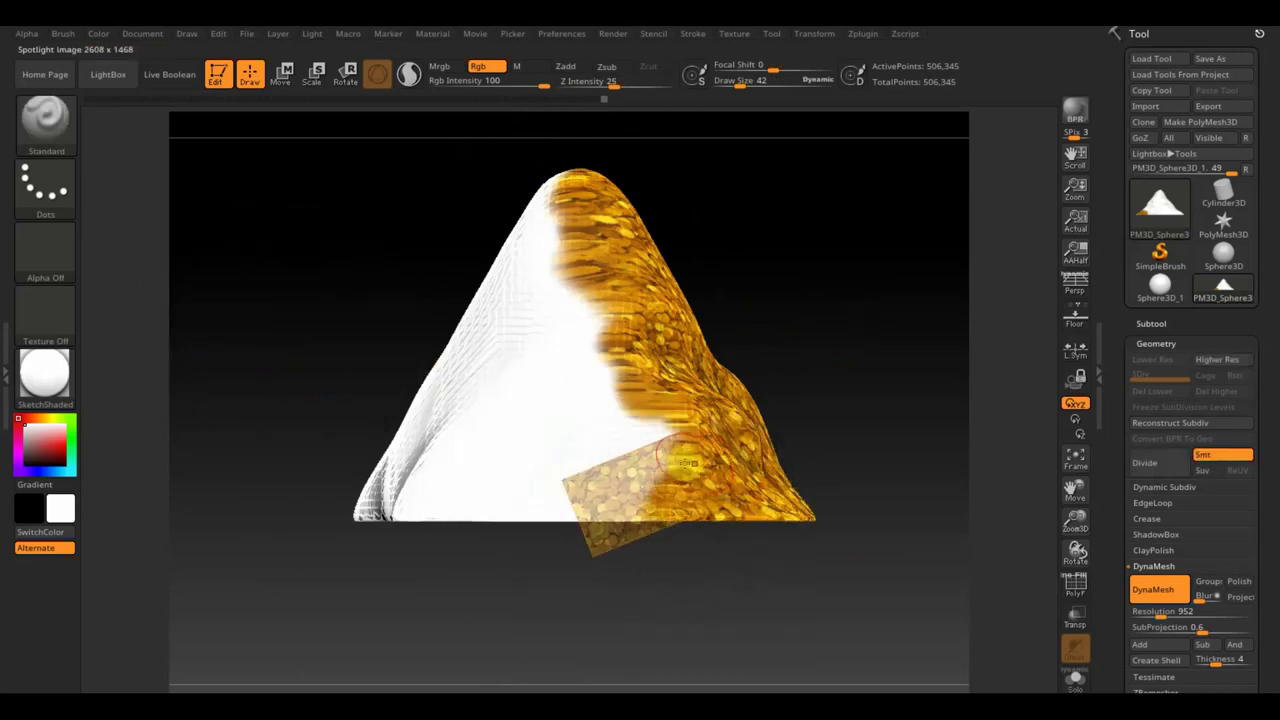
{"action": "mouse_move", "coordinate": [840, 391]}
{"action": "left_mouse_down"}
{"action": "mouse_move", "coordinate": [828, 371]}
{"action": "mouse_move", "coordinate": [351, 320]}
{"action": "mouse_move", "coordinate": [681, 414]}
{"action": "mouse_move", "coordinate": [600, 430]}
{"action": "left_mouse_up"}
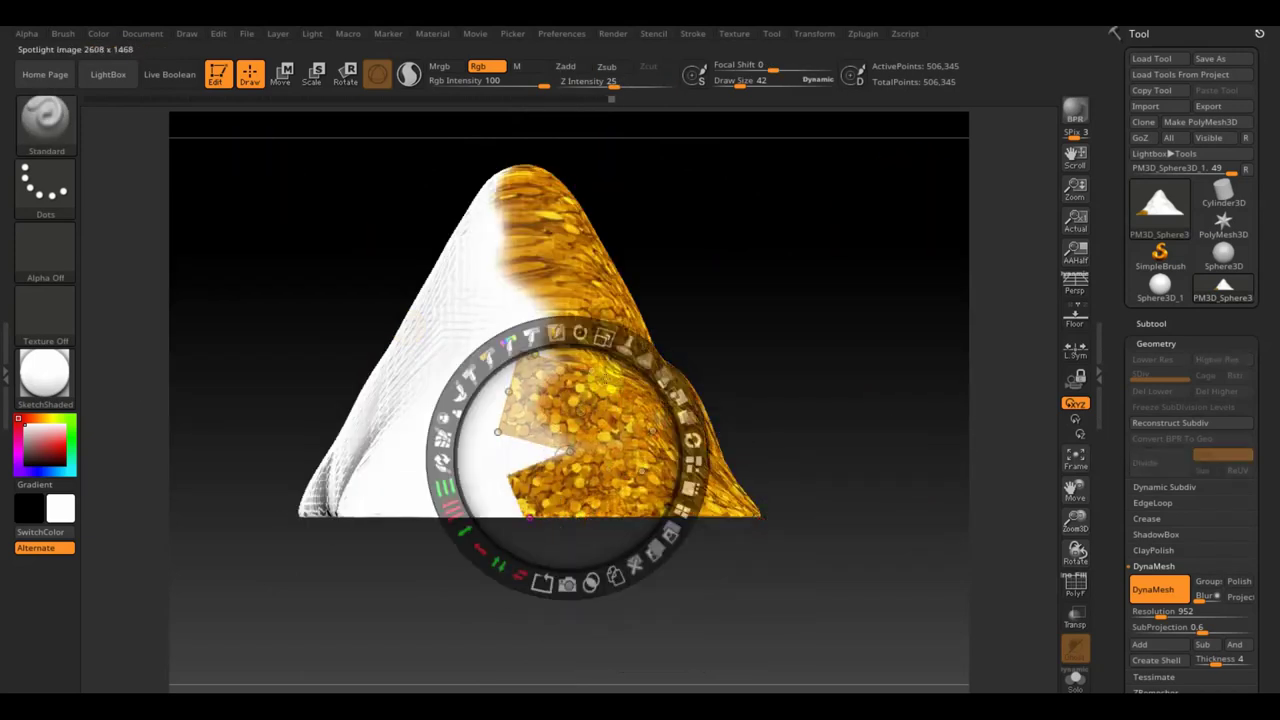
{"action": "mouse_move", "coordinate": [774, 320]}
{"action": "left_mouse_down"}
{"action": "mouse_move", "coordinate": [565, 280]}
{"action": "mouse_move", "coordinate": [448, 199]}
{"action": "mouse_move", "coordinate": [449, 309]}
{"action": "mouse_move", "coordinate": [518, 388]}
{"action": "left_mouse_up"}
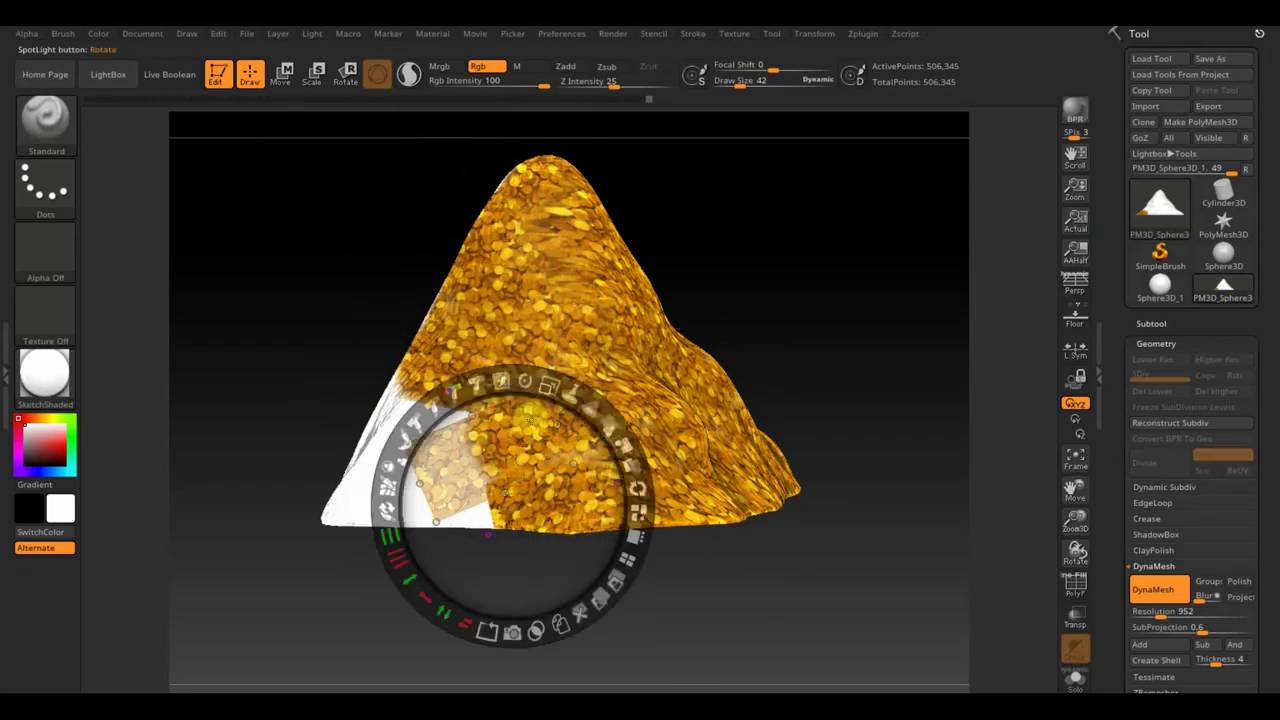
Turn the mound side to side and paint coins over its remaining white patches
{"action": "key", "text": "shift+z"}
{"action": "mouse_move", "coordinate": [700, 230]}
{"action": "left_mouse_down"}
{"action": "mouse_move", "coordinate": [800, 277]}
{"action": "mouse_move", "coordinate": [696, 253]}
{"action": "mouse_move", "coordinate": [714, 380]}
{"action": "mouse_move", "coordinate": [586, 517]}
{"action": "left_mouse_up"}
{"action": "key", "text": "shift+z"}
{"action": "key", "text": "z"}
{"action": "key", "text": "shift+z"}
{"action": "left_click_drag", "start_coordinate": [860, 400], "coordinate": [771, 389]}
{"action": "key", "text": "shift+z"}
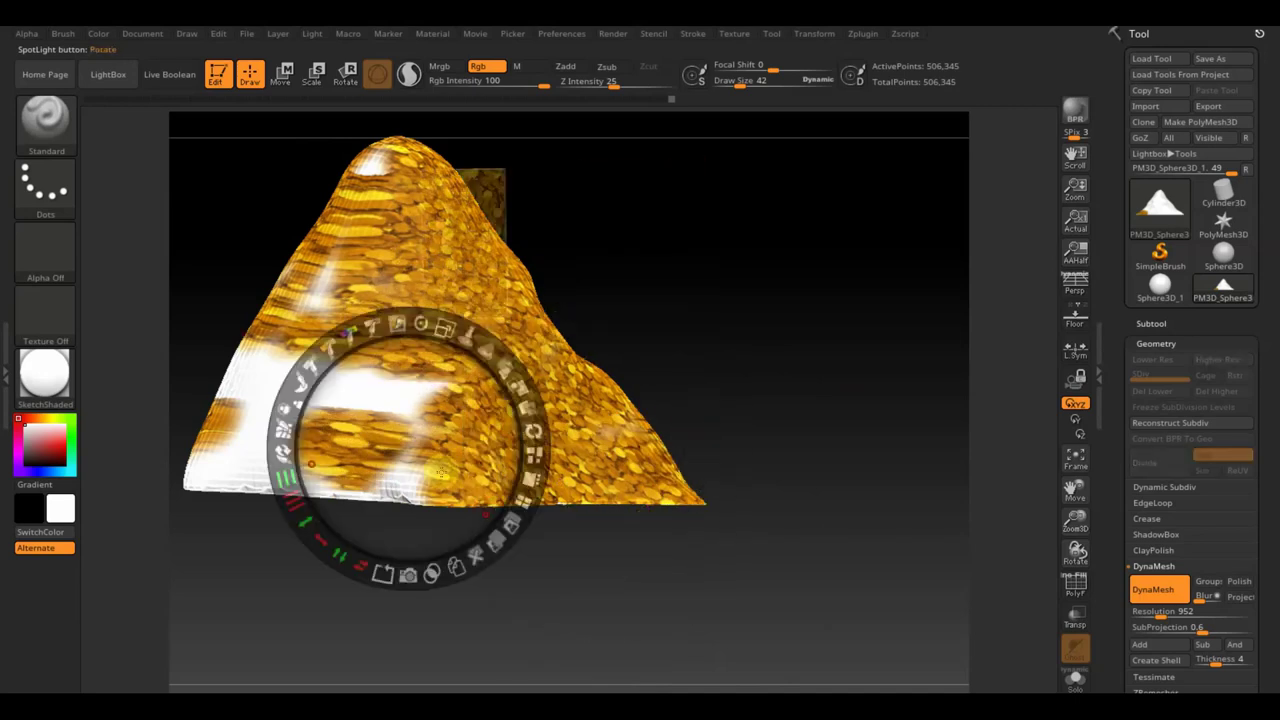
{"action": "key", "text": "z"}
{"action": "key", "text": "shift+z"}
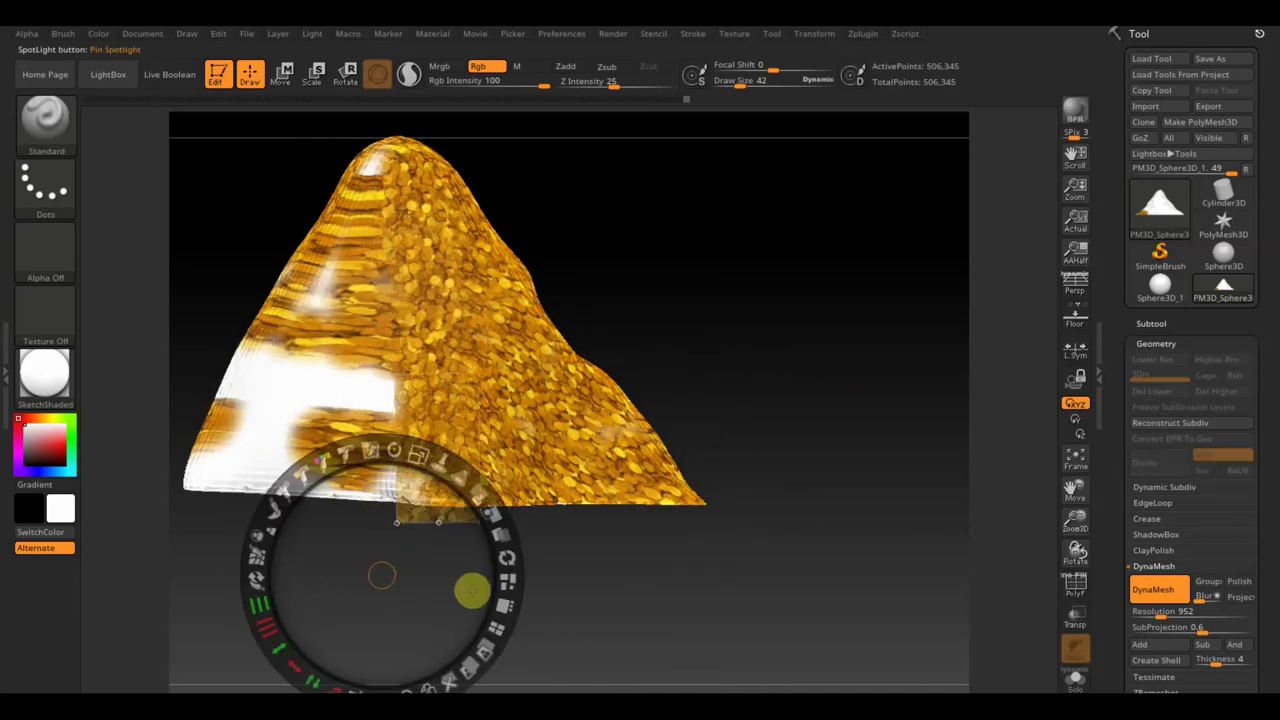
{"action": "key", "text": "shift+z"}
{"action": "left_click_drag", "start_coordinate": [466, 554], "coordinate": [652, 594]}
{"action": "key", "text": "shift+z"}
{"action": "key", "text": "z"}
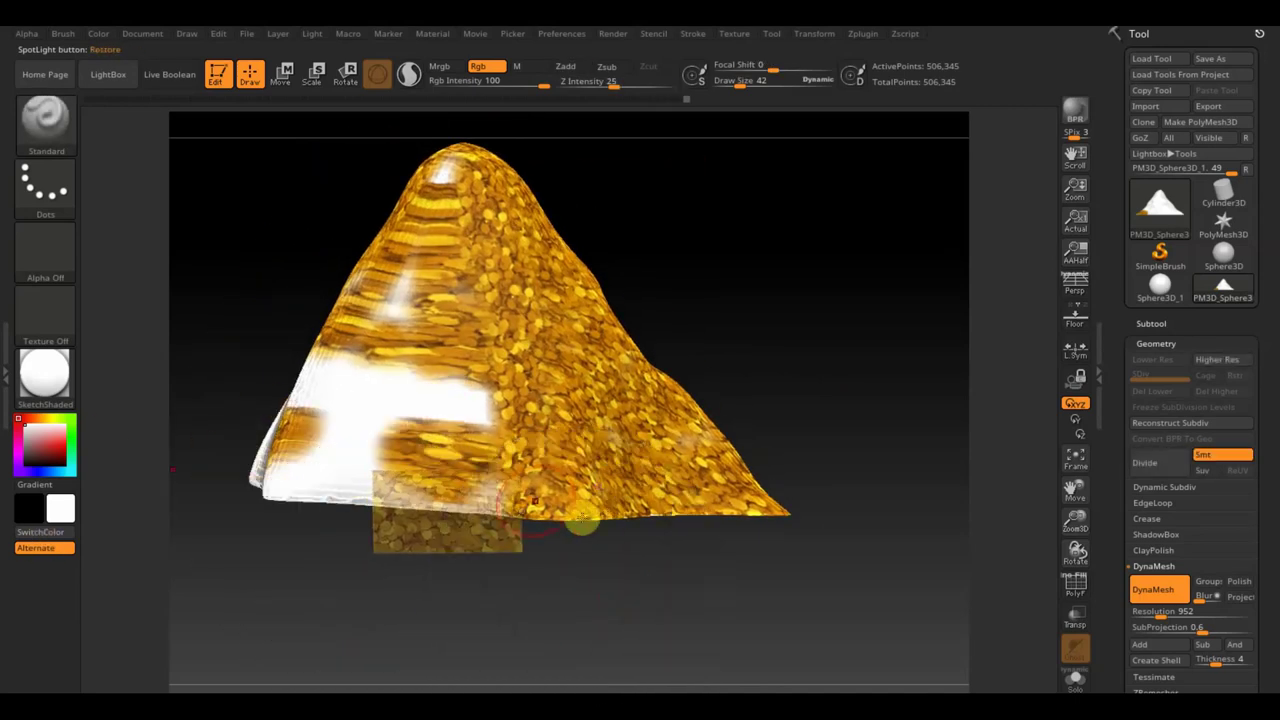
{"action": "key", "text": "z"}
Move the coin image below the mound, fill the last white patch near its base, and inspect all sides
{"action": "key", "text": "z"}
{"action": "key", "text": "z"}
{"action": "key", "text": "z"}
{"action": "mouse_move", "coordinate": [310, 479]}
{"action": "left_mouse_down"}
{"action": "mouse_move", "coordinate": [471, 580]}
{"action": "mouse_move", "coordinate": [389, 523]}
{"action": "left_mouse_up"}
{"action": "key", "text": "z"}
{"action": "mouse_move", "coordinate": [418, 413]}
{"action": "left_mouse_down"}
{"action": "mouse_move", "coordinate": [443, 240]}
{"action": "mouse_move", "coordinate": [740, 280]}
{"action": "mouse_move", "coordinate": [513, 320]}
{"action": "mouse_move", "coordinate": [800, 309]}
{"action": "mouse_move", "coordinate": [652, 496]}
{"action": "left_mouse_up"}
{"action": "key", "text": "z"}
{"action": "key", "text": "z"}
{"action": "key", "text": "z"}
{"action": "key", "text": "z"}
{"action": "key", "text": "z"}
{"action": "mouse_move", "coordinate": [543, 543]}
{"action": "left_mouse_down"}
{"action": "mouse_move", "coordinate": [380, 530]}
{"action": "mouse_move", "coordinate": [483, 540]}
{"action": "left_mouse_up"}
{"action": "key", "text": "z"}
{"action": "key", "text": "z"}
{"action": "key", "text": "z"}
{"action": "mouse_move", "coordinate": [709, 486]}
{"action": "left_mouse_down"}
{"action": "mouse_move", "coordinate": [509, 560]}
{"action": "mouse_move", "coordinate": [700, 614]}
{"action": "mouse_move", "coordinate": [583, 283]}
{"action": "left_mouse_up"}
{"action": "key", "text": "z"}
{"action": "key", "text": "z"}
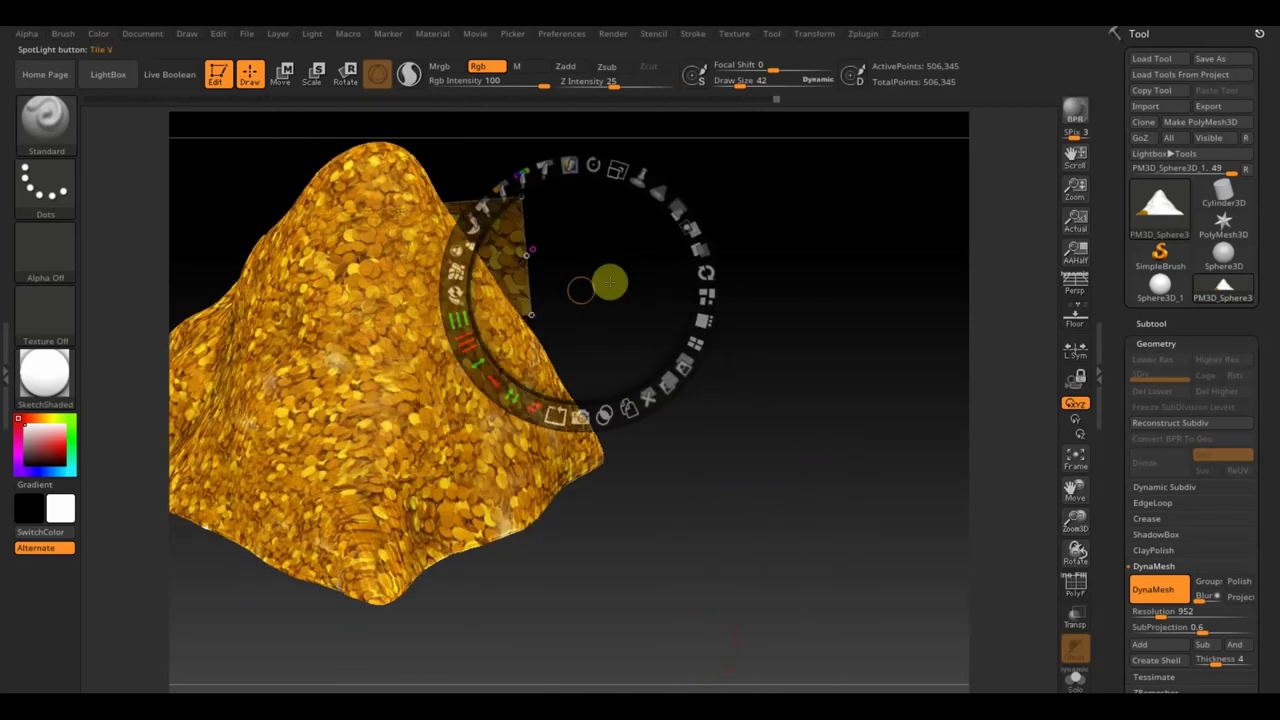
{"action": "key", "text": "z"}
{"action": "mouse_move", "coordinate": [529, 617]}
{"action": "left_mouse_down"}
{"action": "mouse_move", "coordinate": [471, 571]}
{"action": "mouse_move", "coordinate": [586, 614]}
{"action": "left_mouse_up"}
{"action": "mouse_move", "coordinate": [560, 541]}
{"action": "left_mouse_down"}
{"action": "mouse_move", "coordinate": [831, 451]}
{"action": "mouse_move", "coordinate": [820, 420]}
{"action": "mouse_move", "coordinate": [811, 460]}
{"action": "mouse_move", "coordinate": [831, 414]}
{"action": "mouse_move", "coordinate": [840, 446]}
{"action": "left_mouse_up"}
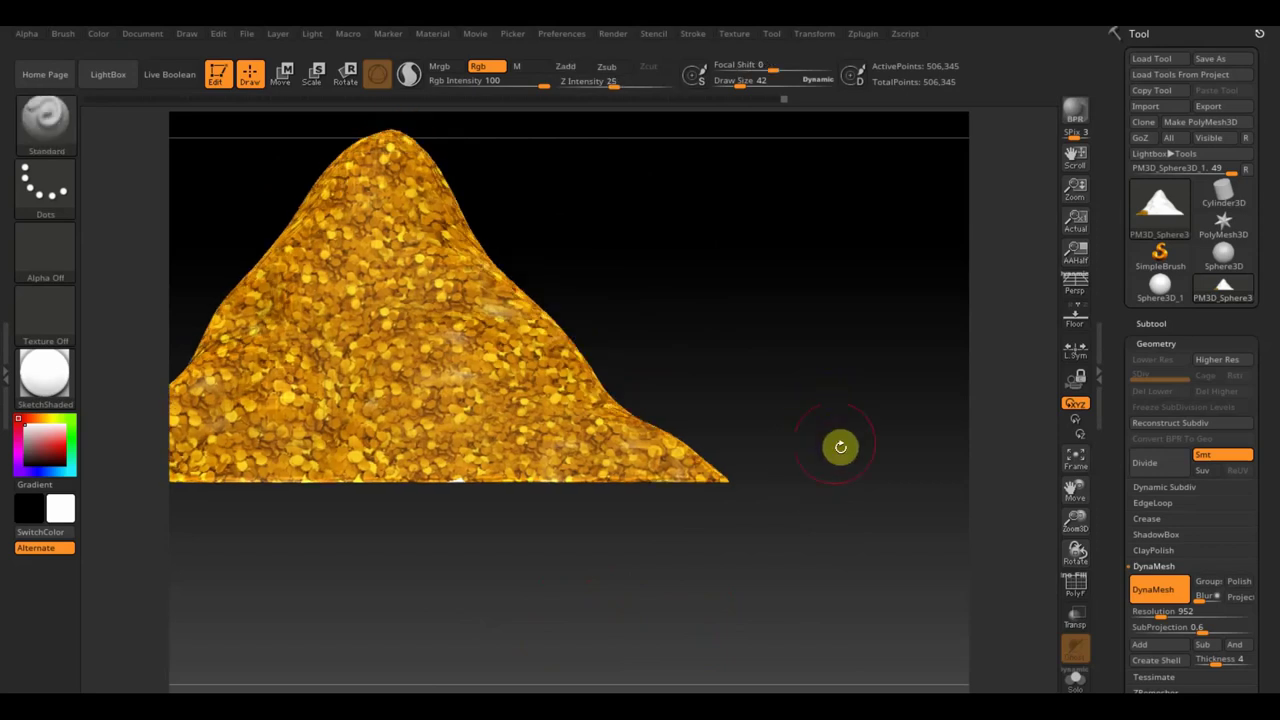
{"action": "mouse_move", "coordinate": [854, 585]}
{"action": "left_mouse_down"}
{"action": "mouse_move", "coordinate": [837, 549]}
{"action": "mouse_move", "coordinate": [794, 586]}
{"action": "mouse_move", "coordinate": [705, 595]}
{"action": "mouse_move", "coordinate": [765, 594]}
{"action": "mouse_move", "coordinate": [751, 589]}
{"action": "left_mouse_up"}
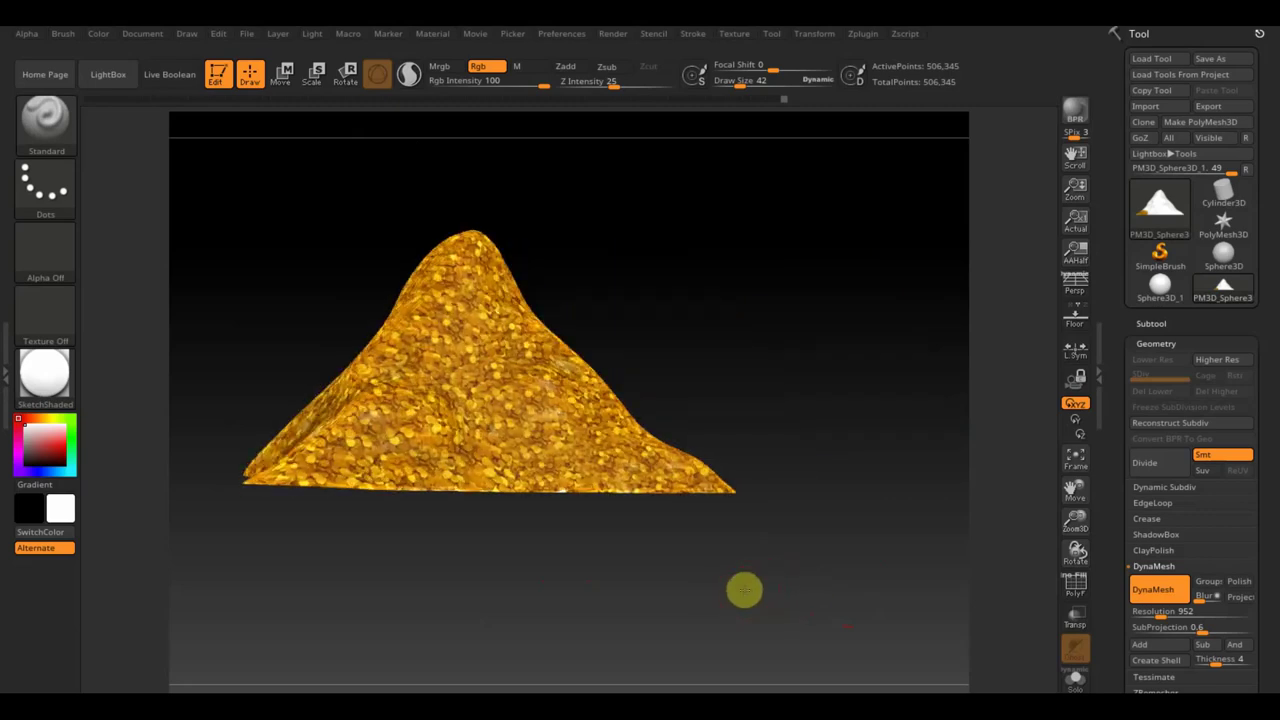
{"action": "scroll", "coordinate": [744, 590], "scroll_direction": "down", "scroll_amount": 2}
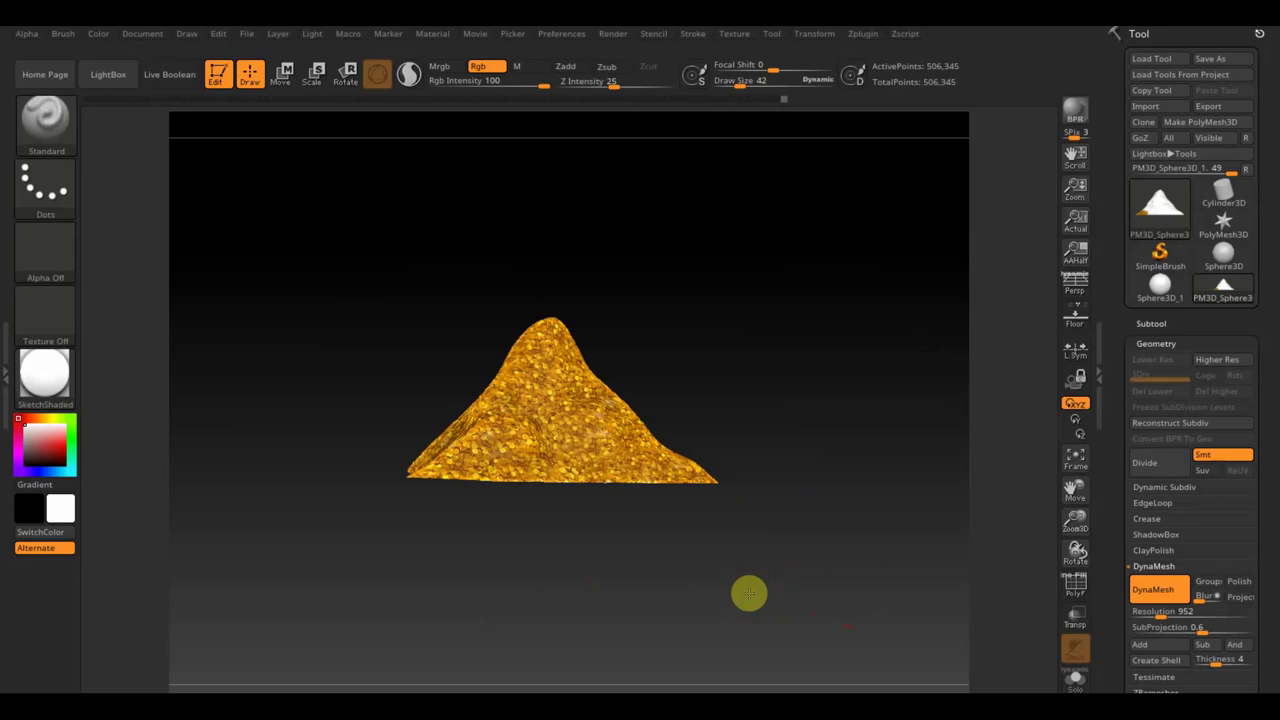
{"action": "scroll", "coordinate": [749, 593], "scroll_direction": "up", "scroll_amount": 5}
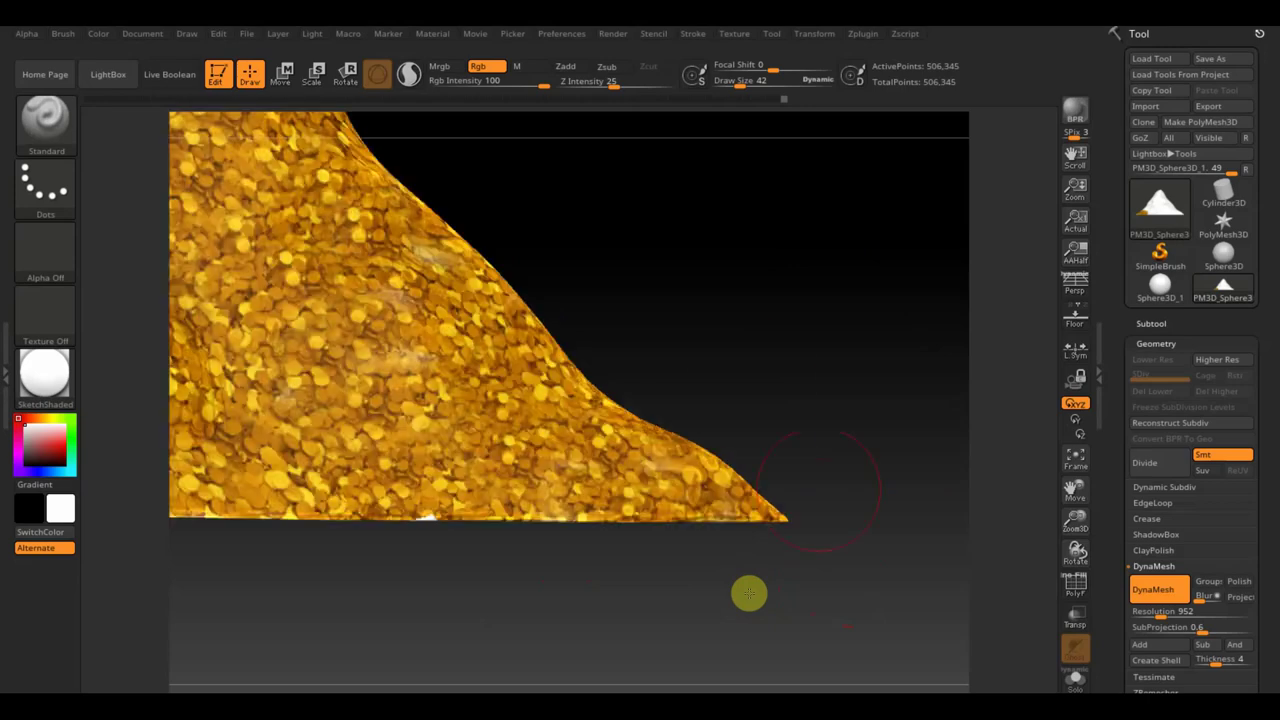
{"action": "mouse_move", "coordinate": [684, 298]}
{"action": "left_mouse_down"}
{"action": "mouse_move", "coordinate": [720, 291]}
{"action": "mouse_move", "coordinate": [914, 334]}
{"action": "left_mouse_up"}
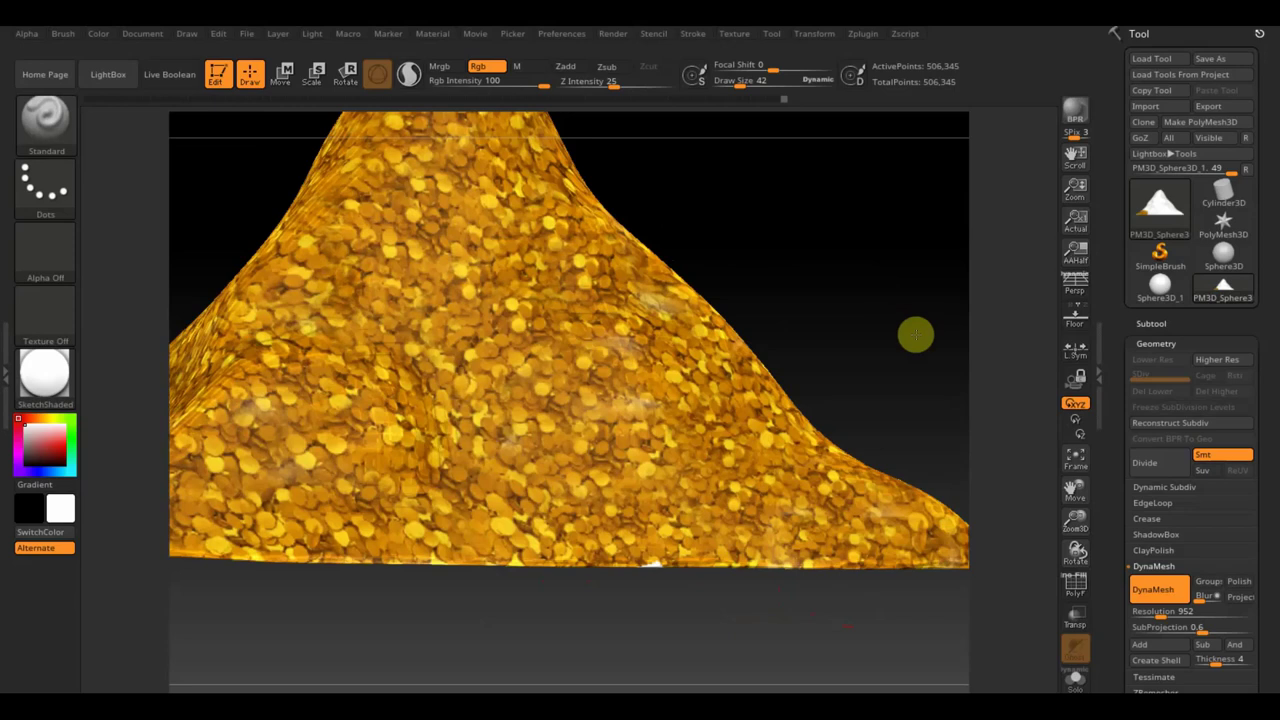
{"action": "scroll", "coordinate": [914, 303], "scroll_direction": "up", "scroll_amount": 3}
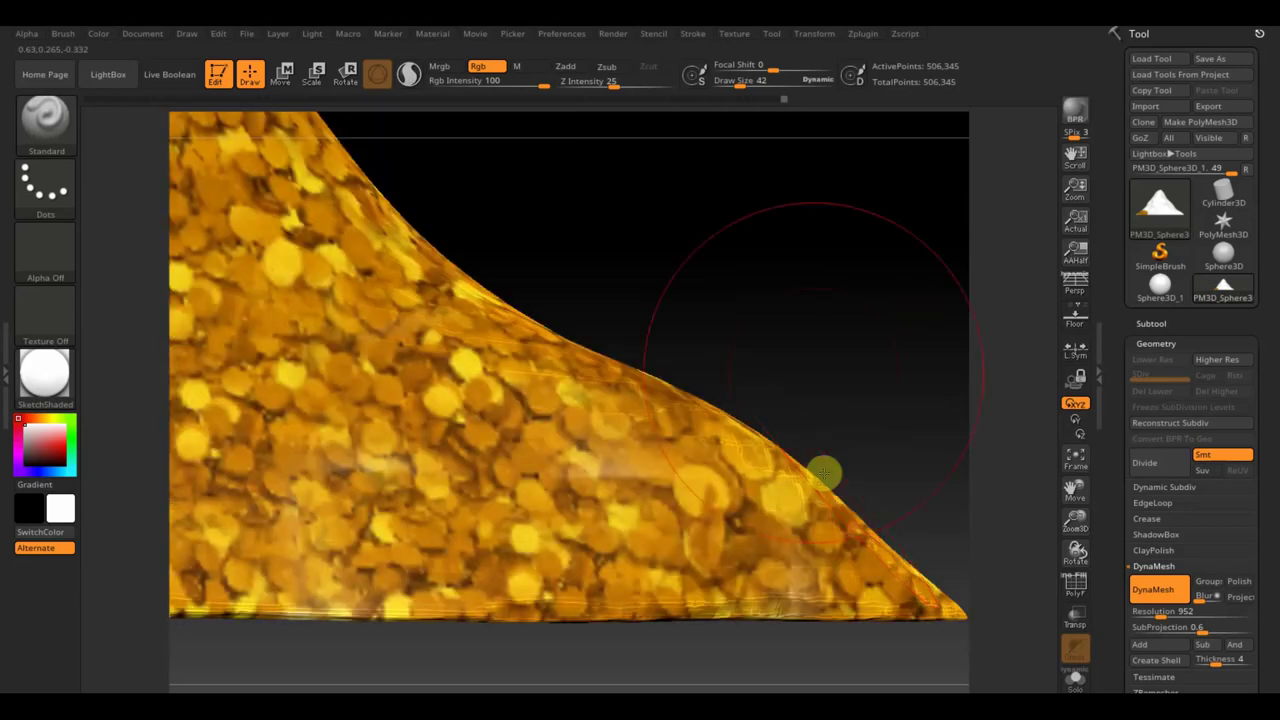
{"action": "scroll", "coordinate": [740, 334], "scroll_direction": "down", "scroll_amount": 3}
{"action": "scroll", "coordinate": [680, 277], "scroll_direction": "down", "scroll_amount": 2}
{"action": "scroll", "coordinate": [691, 286], "scroll_direction": "down", "scroll_amount": 1}
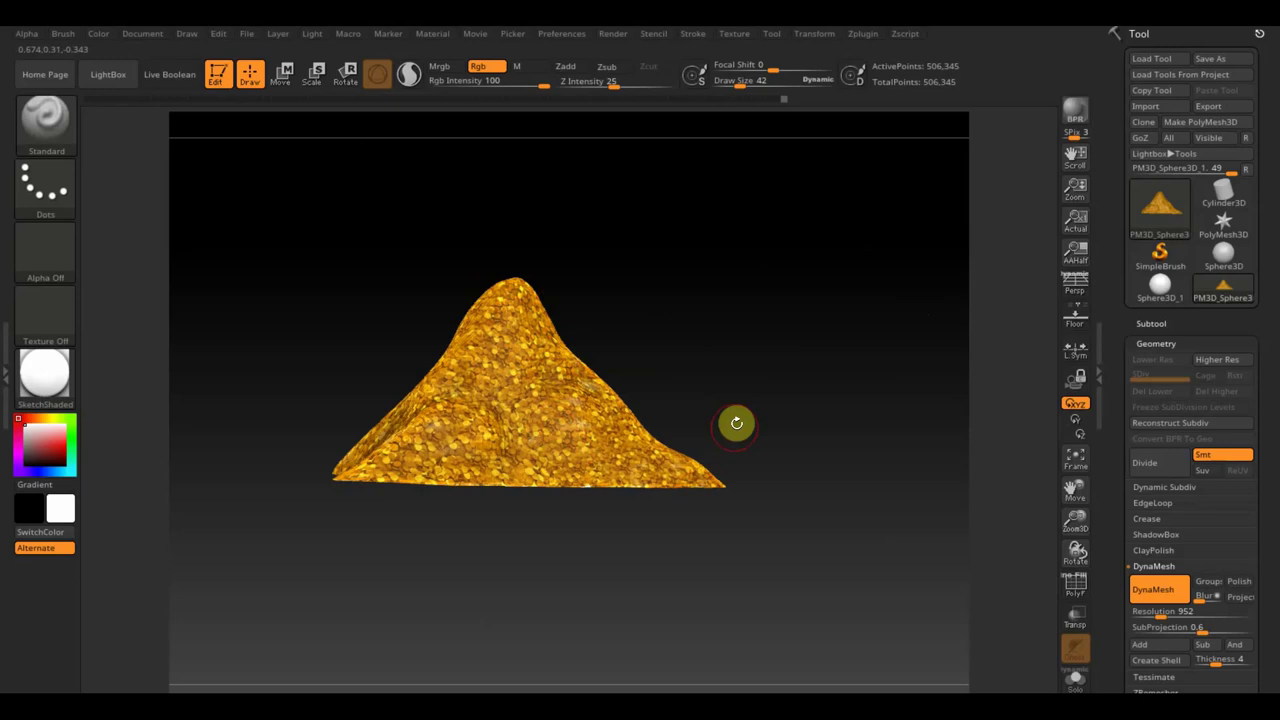
{"action": "left_click_drag", "start_coordinate": [756, 384], "coordinate": [769, 394], "text": "alt"}
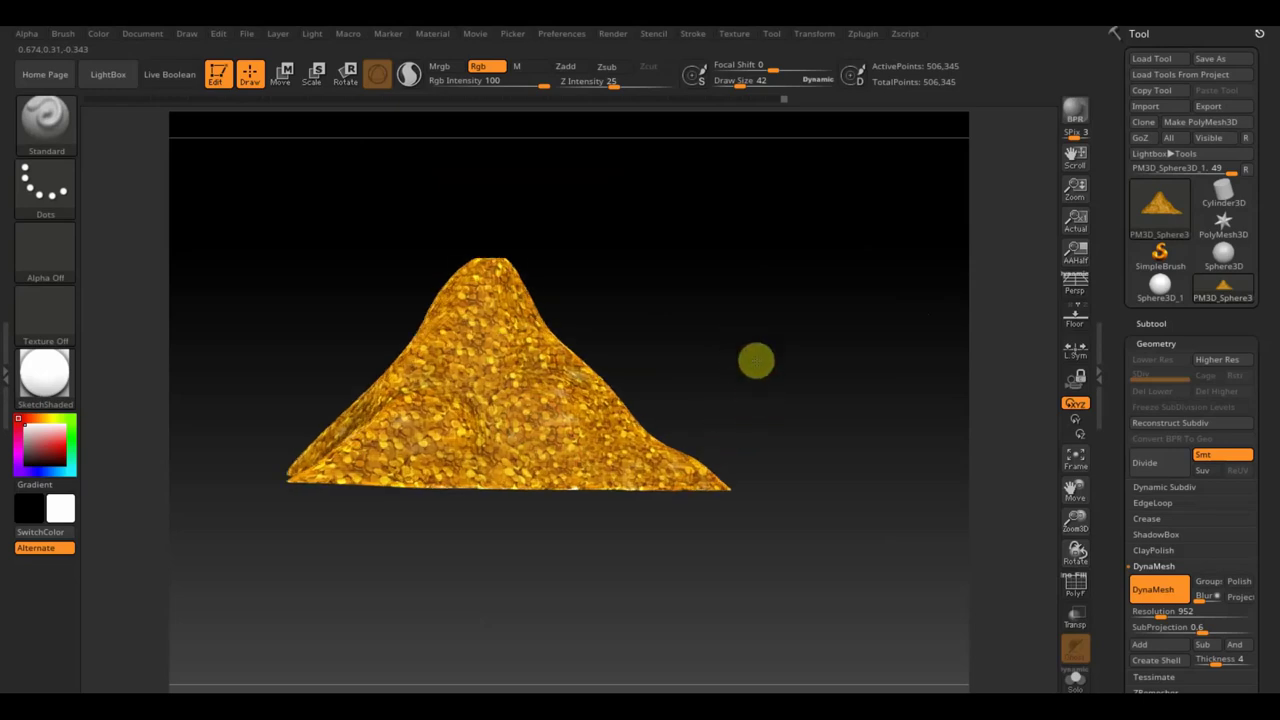
{"action": "mouse_move", "coordinate": [700, 322]}
{"action": "left_mouse_down", "text": "shift"}
{"action": "mouse_move", "coordinate": [760, 391]}
{"action": "mouse_move", "coordinate": [754, 369]}
{"action": "left_mouse_up", "text": "shift"}
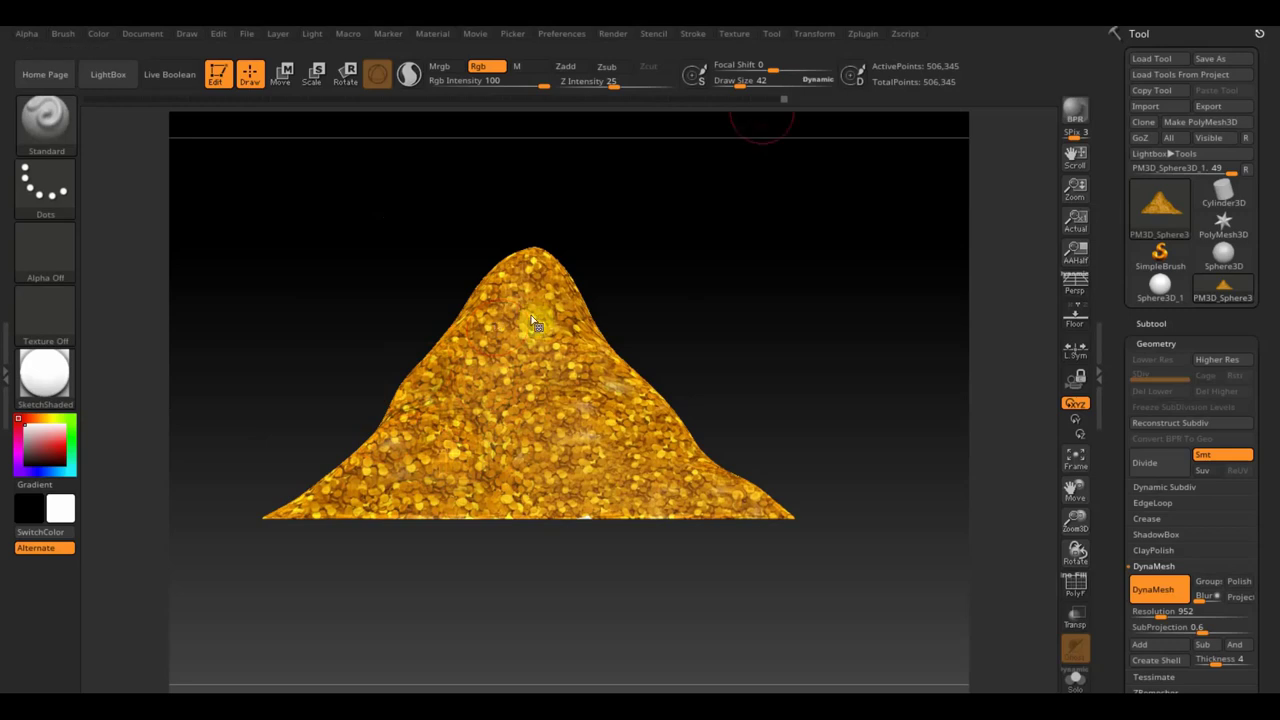
Import the coin-pile screenshot as a new texture via Texture > Import
{"action": "left_click", "coordinate": [735, 34]}
{"action": "left_click", "coordinate": [759, 130]}
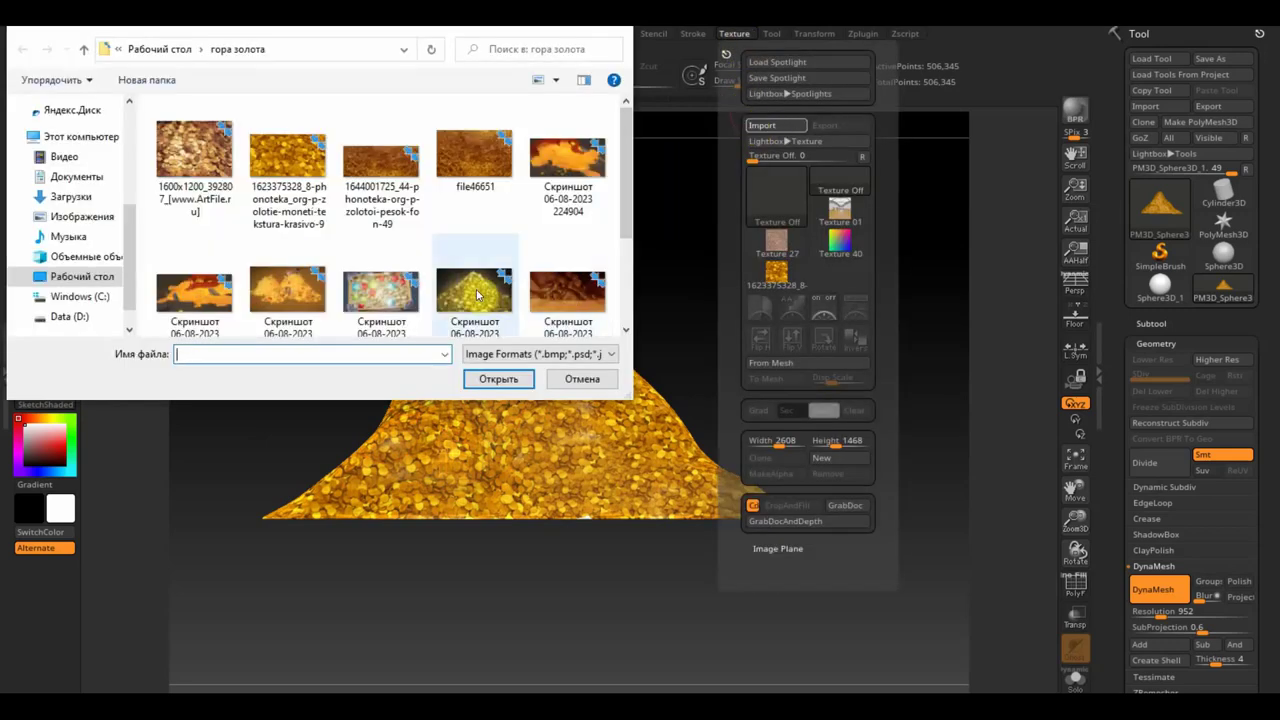
{"action": "left_click", "coordinate": [477, 295]}
{"action": "left_click", "coordinate": [498, 379]}
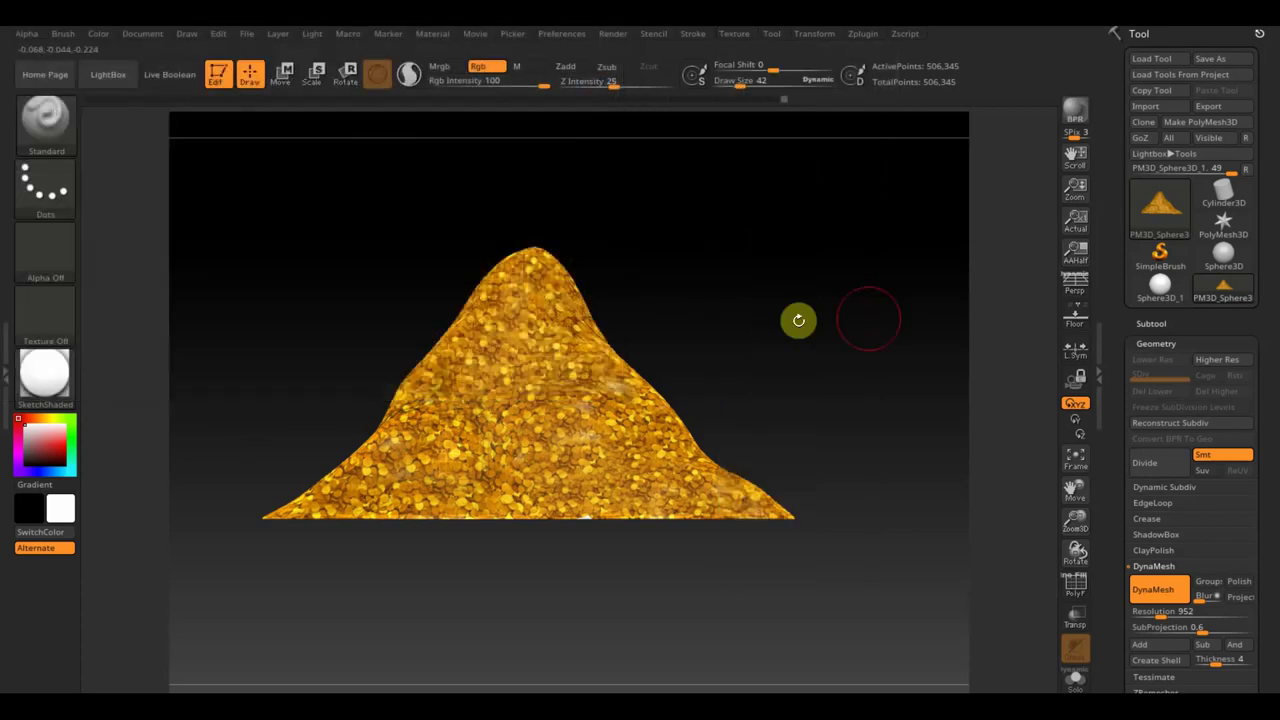
Load the screenshot into Spotlight at 1166 x 669 and shrink it over the mound
{"action": "left_click", "coordinate": [735, 34]}
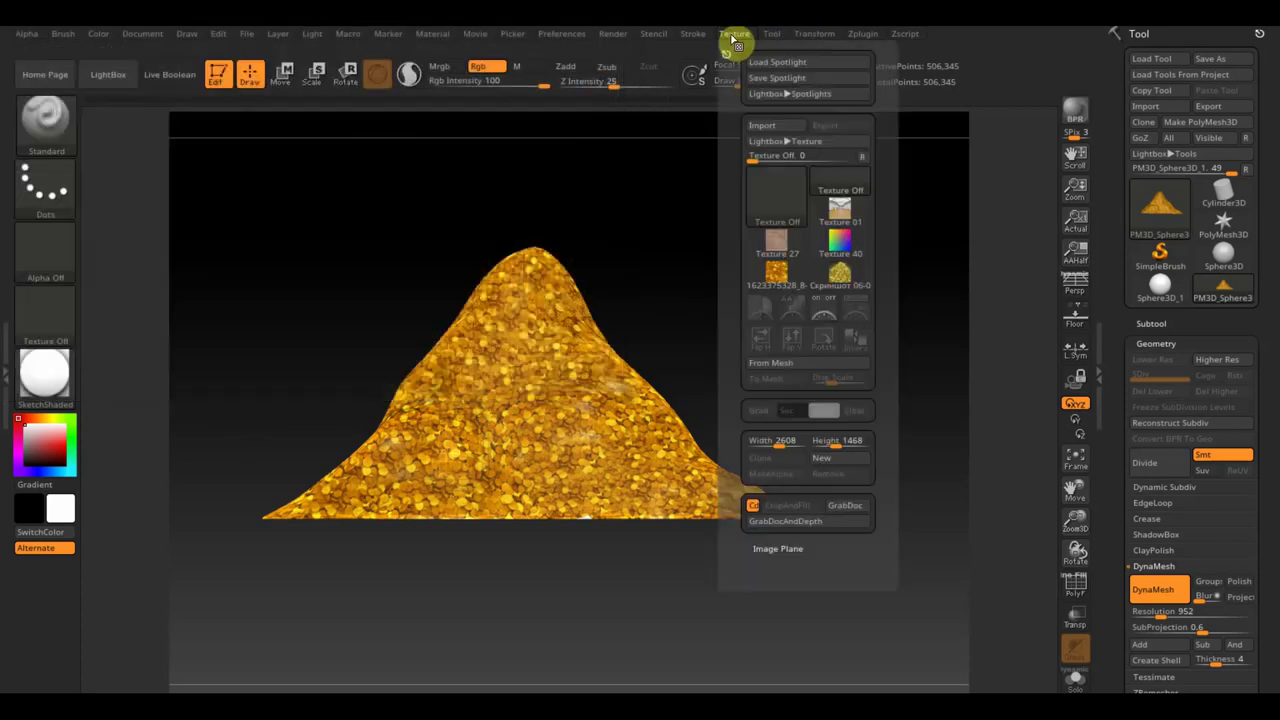
{"action": "left_click", "coordinate": [840, 278]}
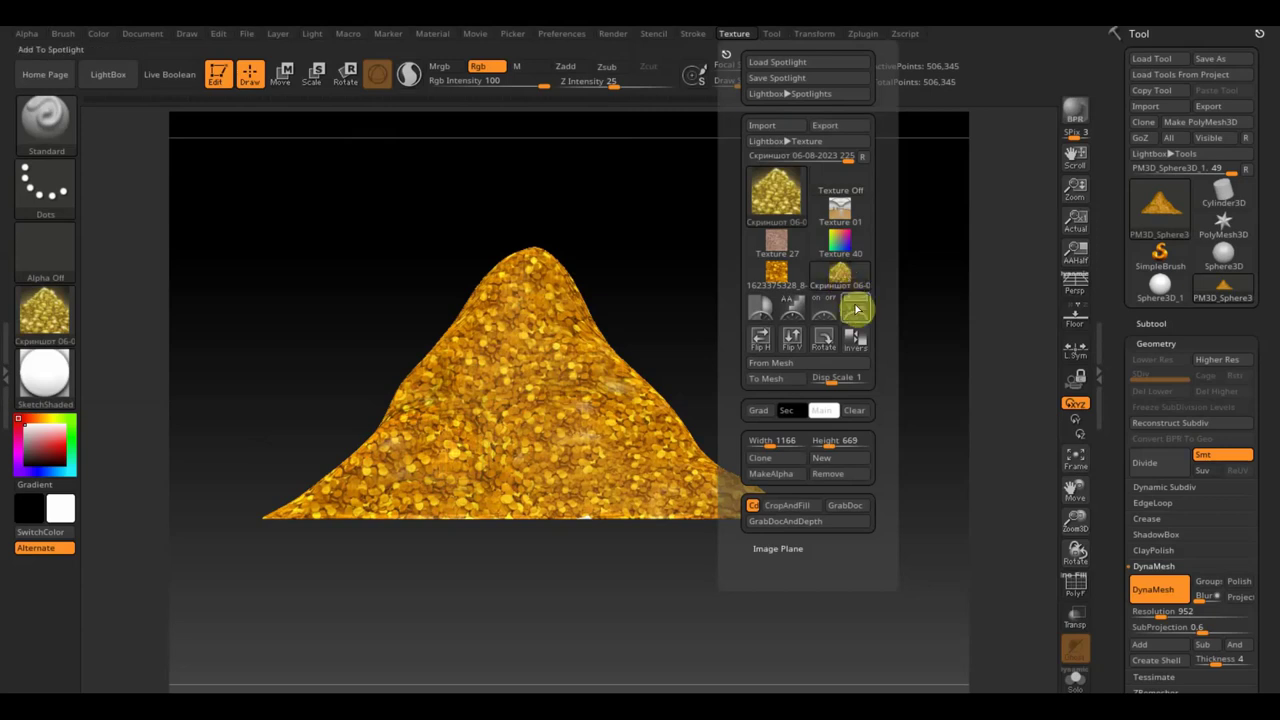
{"action": "left_click", "coordinate": [856, 310]}
{"action": "left_click_drag", "start_coordinate": [600, 290], "coordinate": [371, 303]}
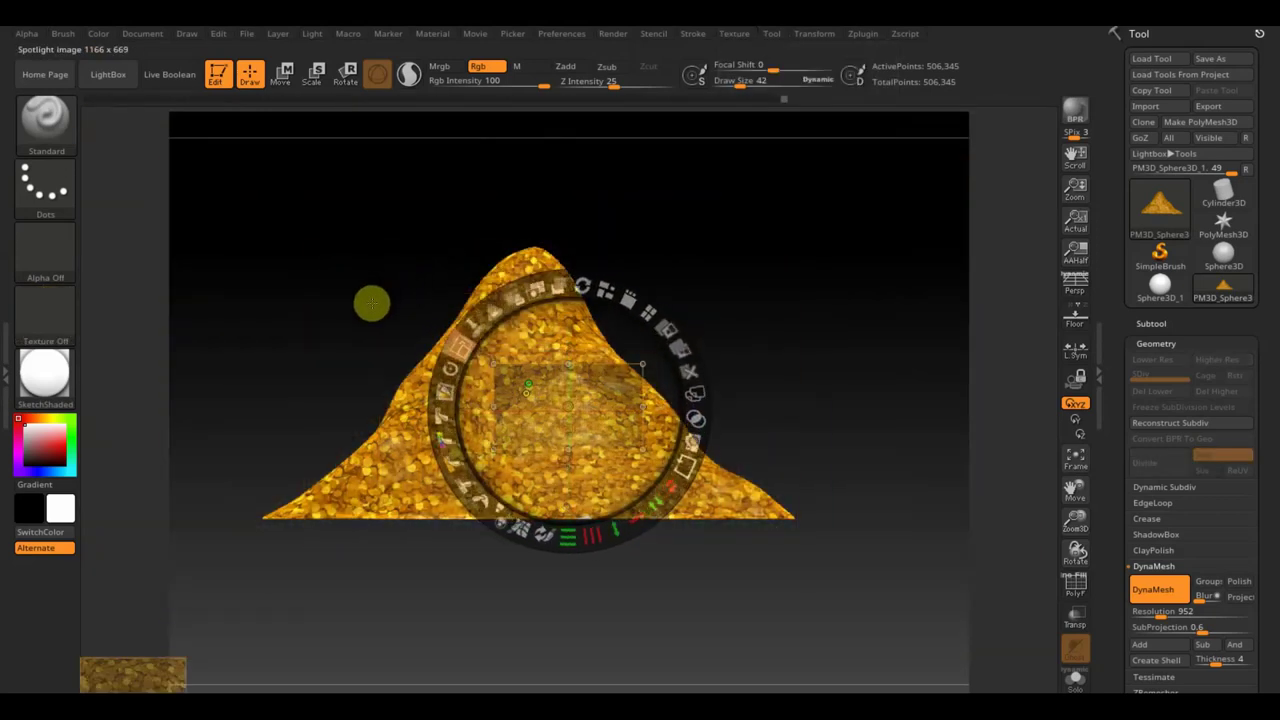
Move and rotate the coin image onto the mound's peak and paint it there
{"action": "mouse_move", "coordinate": [632, 373]}
{"action": "left_mouse_down"}
{"action": "mouse_move", "coordinate": [755, 460]}
{"action": "mouse_move", "coordinate": [784, 455]}
{"action": "left_mouse_up"}
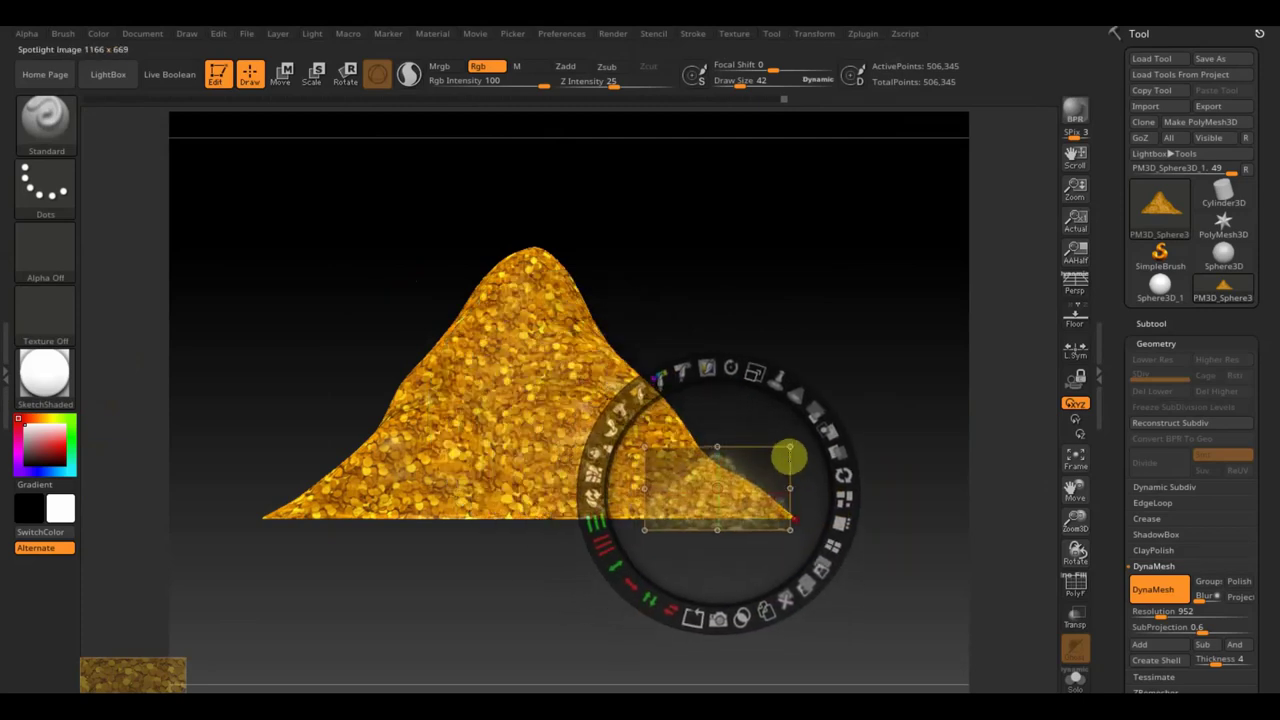
{"action": "key", "text": "z"}
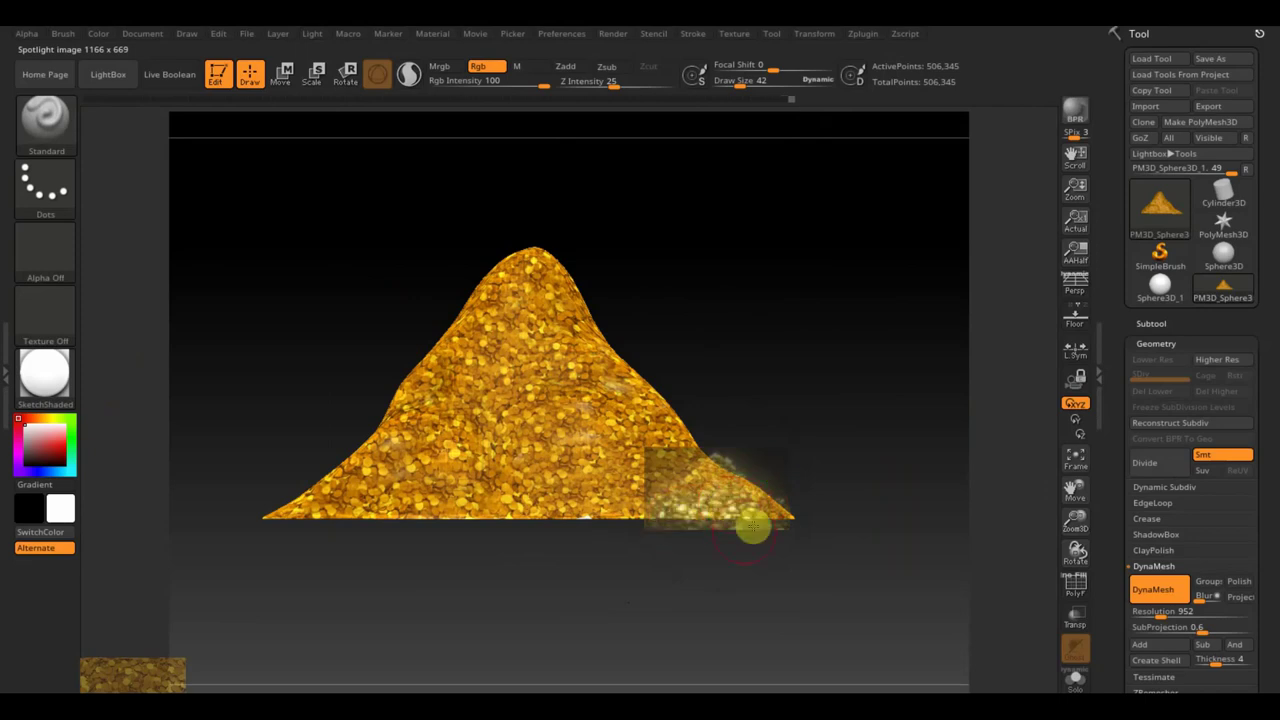
{"action": "key", "text": "z"}
{"action": "mouse_move", "coordinate": [791, 463]}
{"action": "left_mouse_down"}
{"action": "mouse_move", "coordinate": [766, 426]}
{"action": "mouse_move", "coordinate": [429, 371]}
{"action": "mouse_move", "coordinate": [560, 320]}
{"action": "mouse_move", "coordinate": [600, 259]}
{"action": "left_mouse_up"}
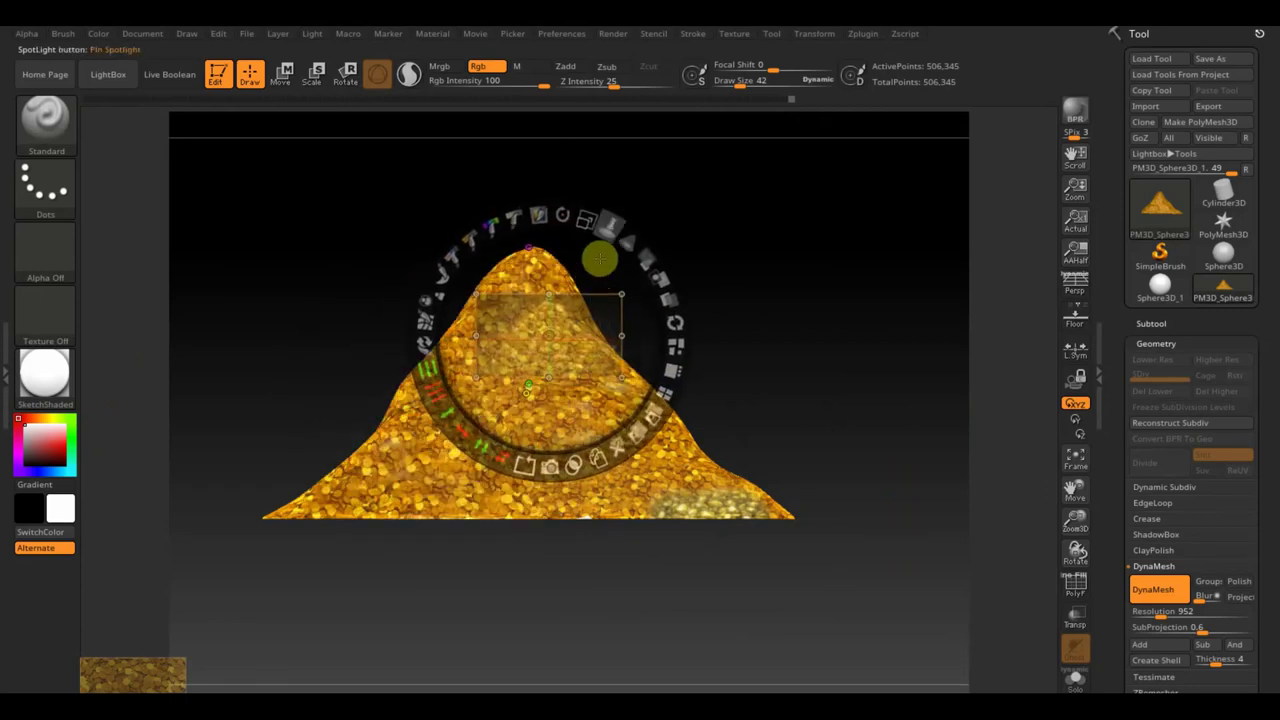
{"action": "mouse_move", "coordinate": [559, 214]}
{"action": "left_mouse_down"}
{"action": "mouse_move", "coordinate": [606, 244]}
{"action": "mouse_move", "coordinate": [603, 268]}
{"action": "left_mouse_up"}
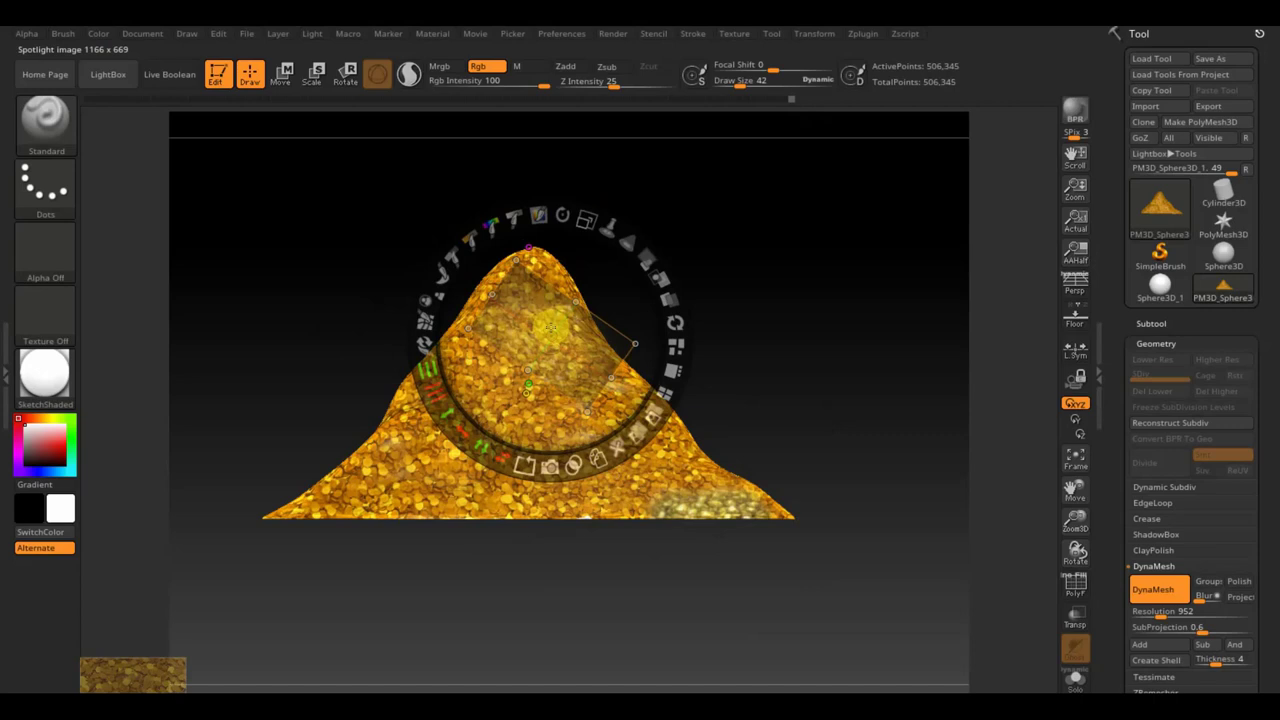
{"action": "key", "text": "z"}
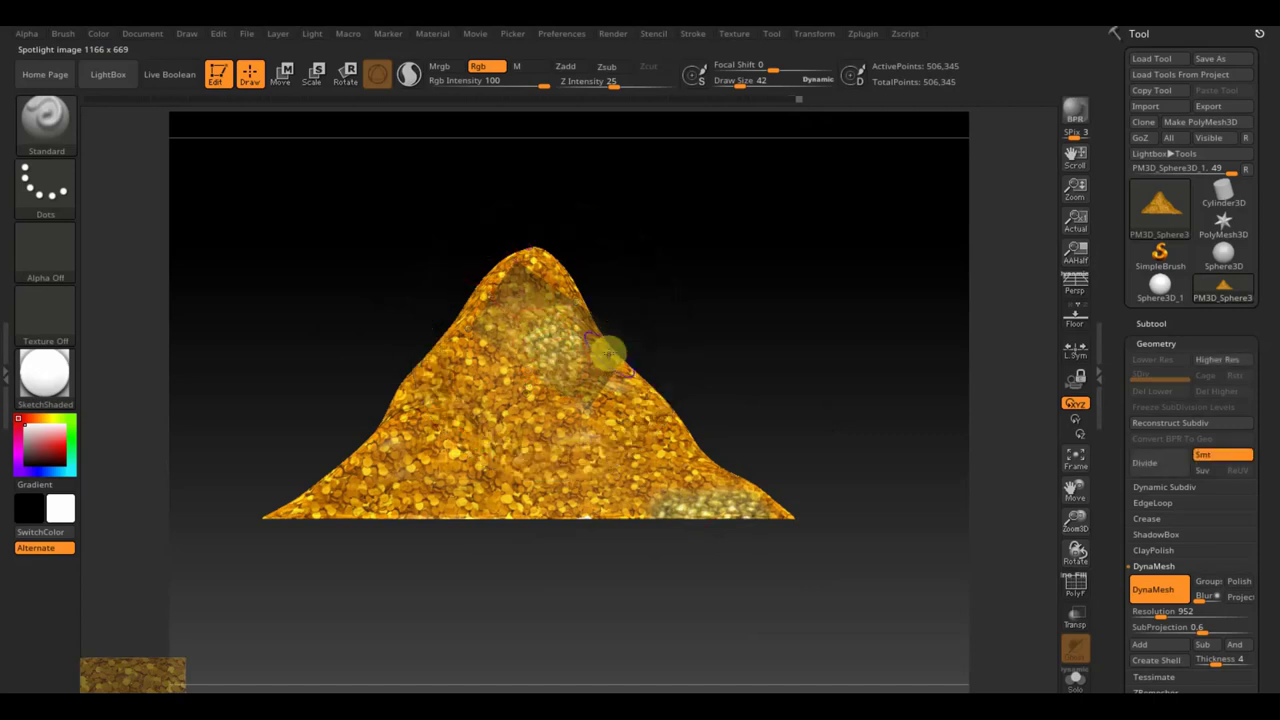
{"action": "left_click_drag", "start_coordinate": [608, 355], "coordinate": [606, 352]}
Re-rotate and reposition the coin image over the peak for another patch
{"action": "key", "text": "shift"}
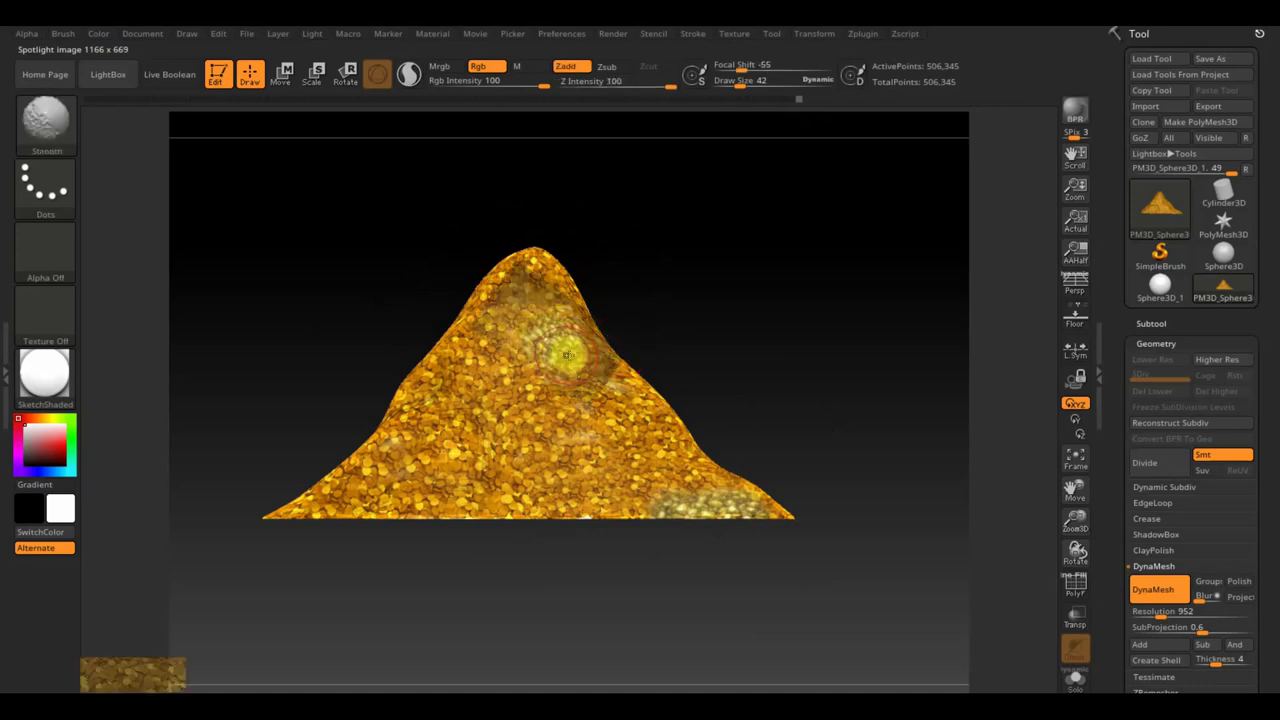
{"action": "key", "text": "z"}
{"action": "mouse_move", "coordinate": [598, 232]}
{"action": "left_mouse_down"}
{"action": "mouse_move", "coordinate": [600, 214]}
{"action": "mouse_move", "coordinate": [631, 277]}
{"action": "mouse_move", "coordinate": [620, 309]}
{"action": "mouse_move", "coordinate": [608, 270]}
{"action": "left_mouse_up"}
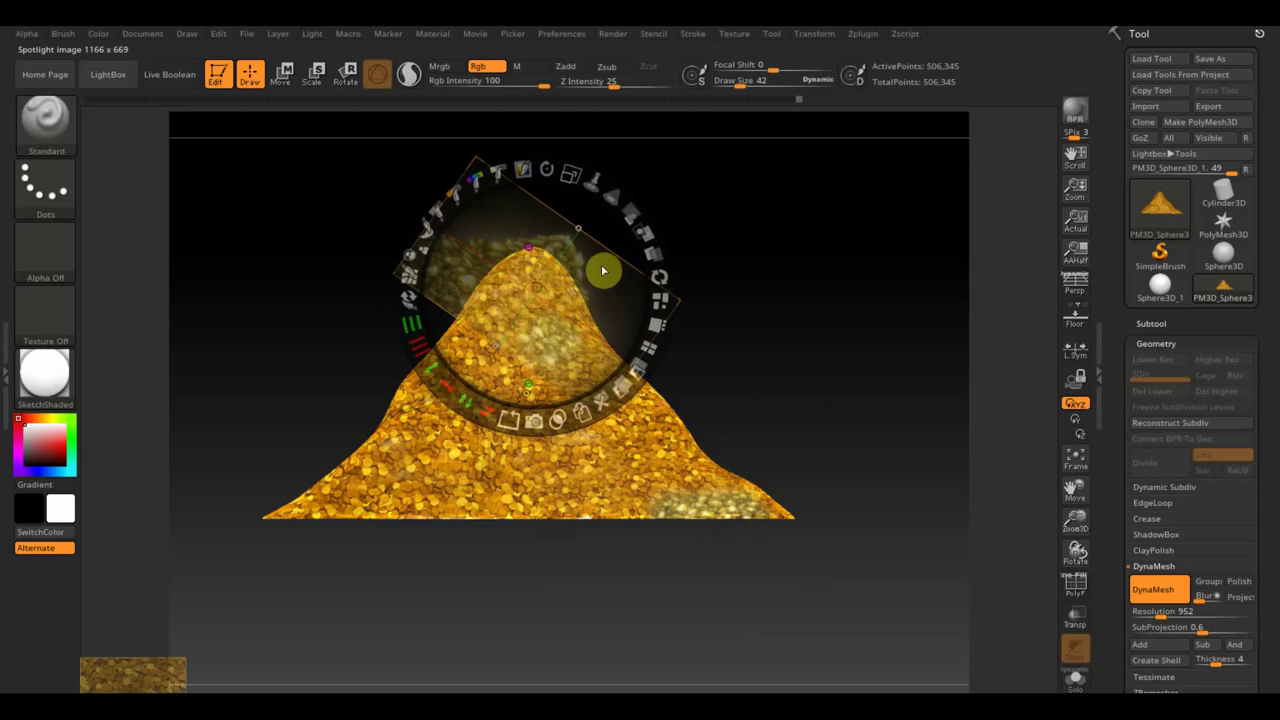
{"action": "key", "text": "z"}
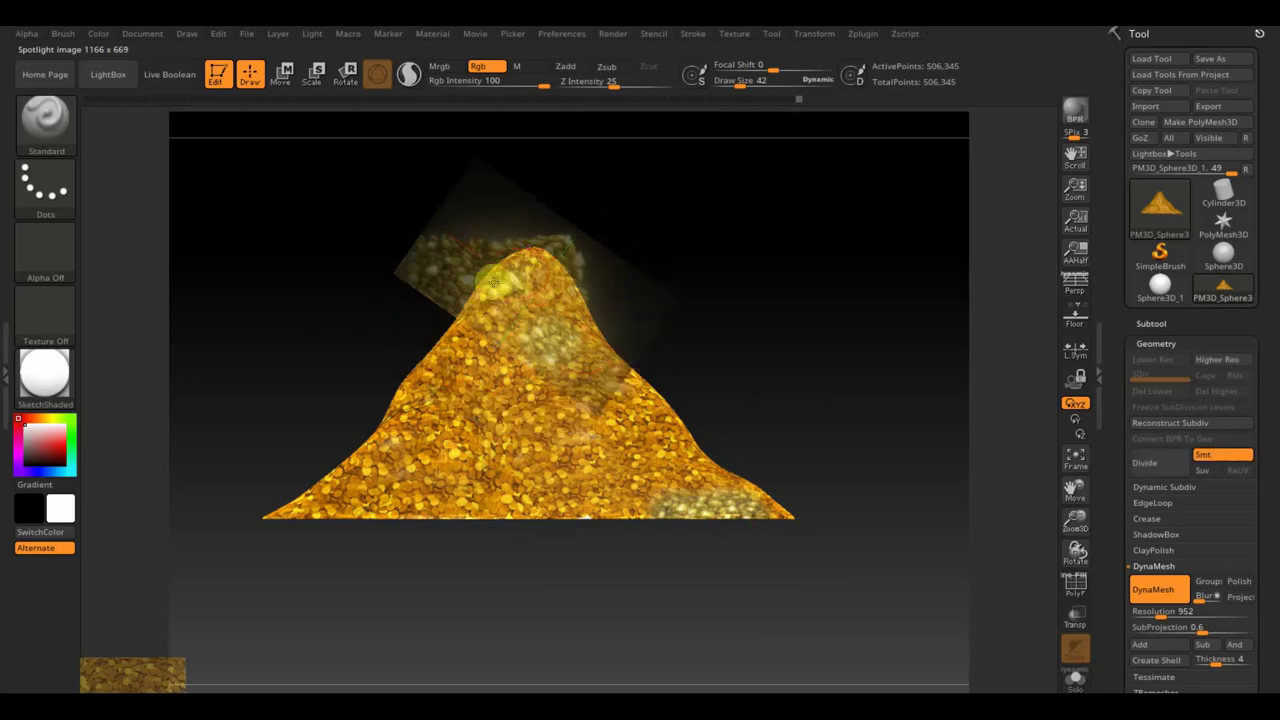
Shrink the coin image, rotate it upright and paint it onto the lower-left slope
{"action": "key", "text": "shift+z"}
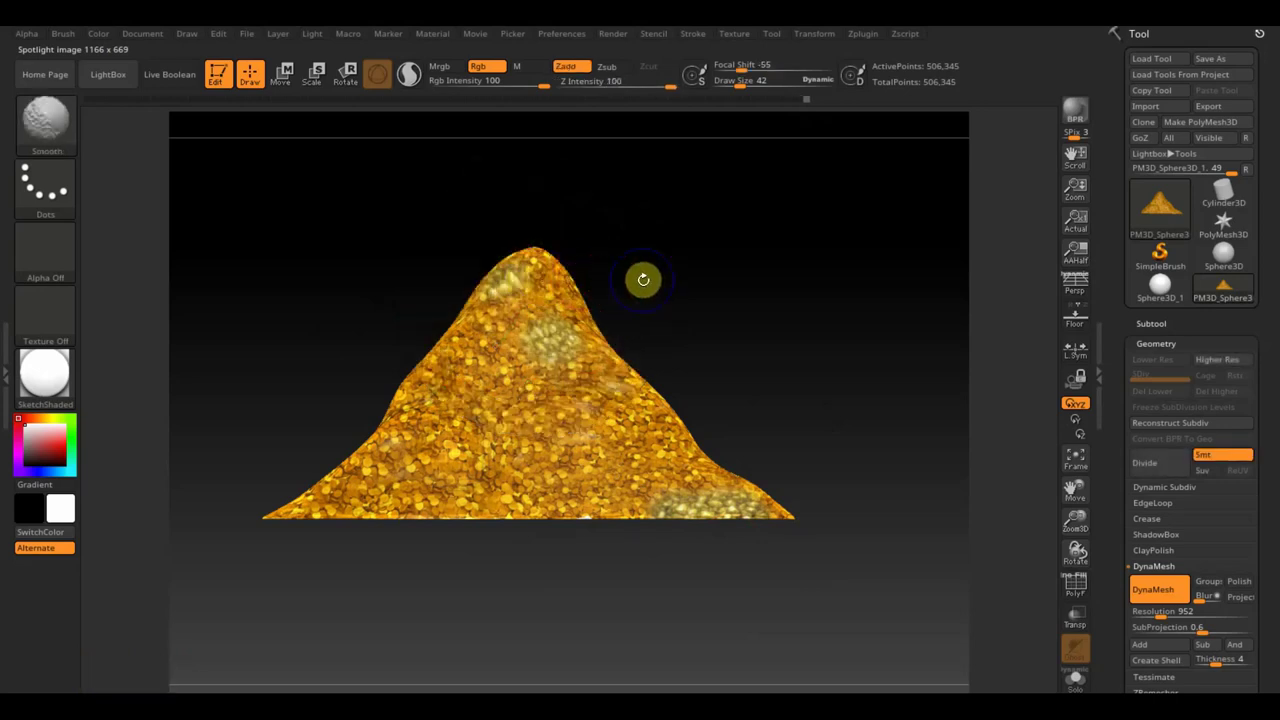
{"action": "key", "text": "shift+z"}
{"action": "key", "text": "z"}
{"action": "left_click_drag", "start_coordinate": [628, 286], "coordinate": [520, 495]}
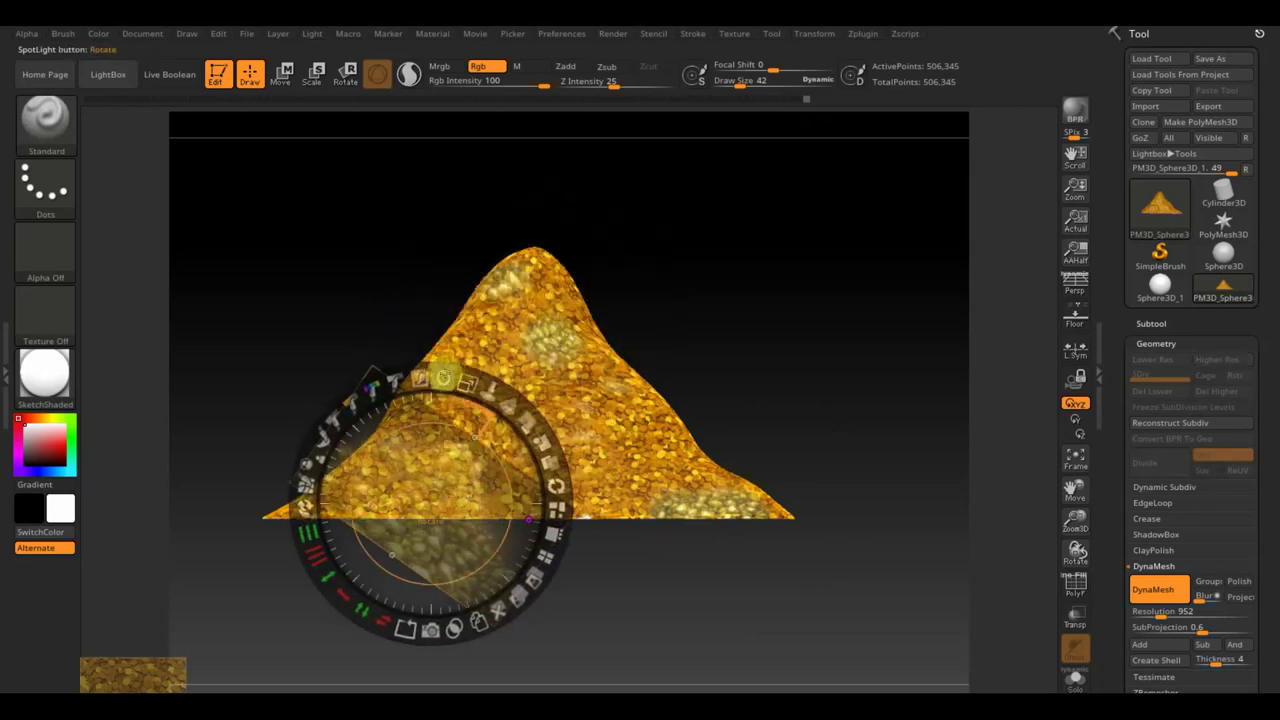
{"action": "left_click_drag", "start_coordinate": [447, 380], "coordinate": [360, 365]}
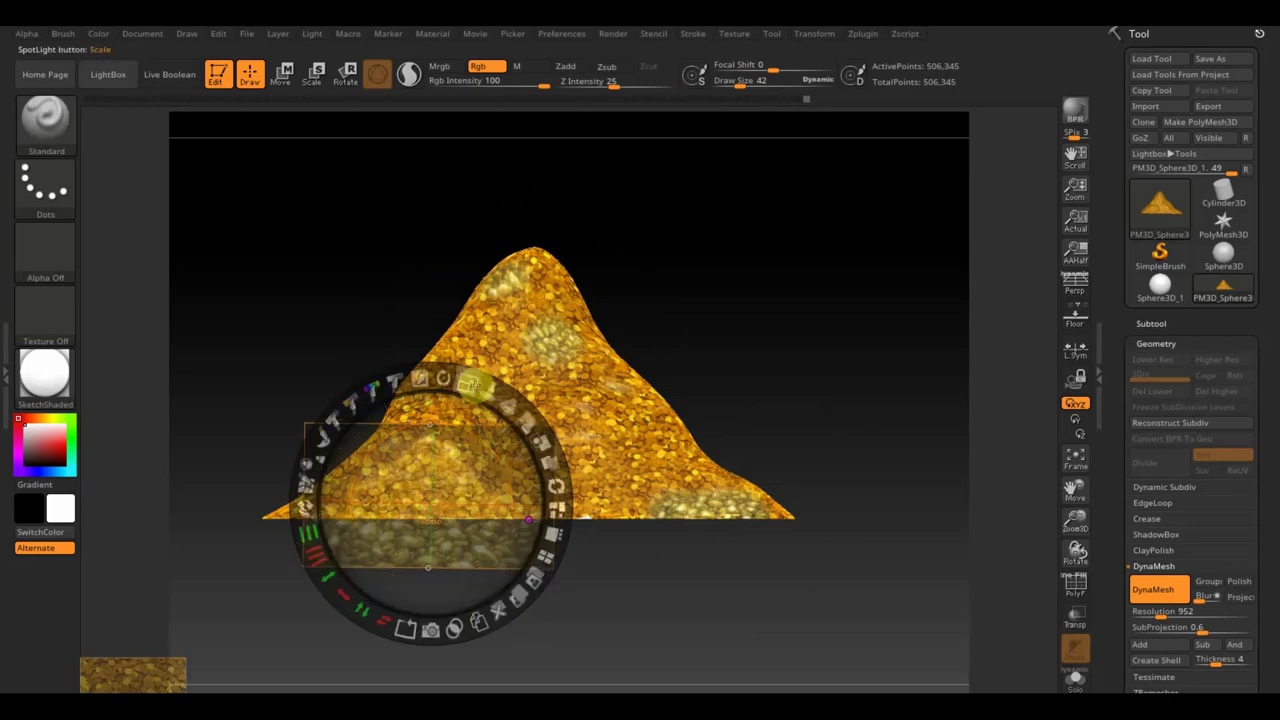
{"action": "left_click_drag", "start_coordinate": [466, 385], "coordinate": [363, 388]}
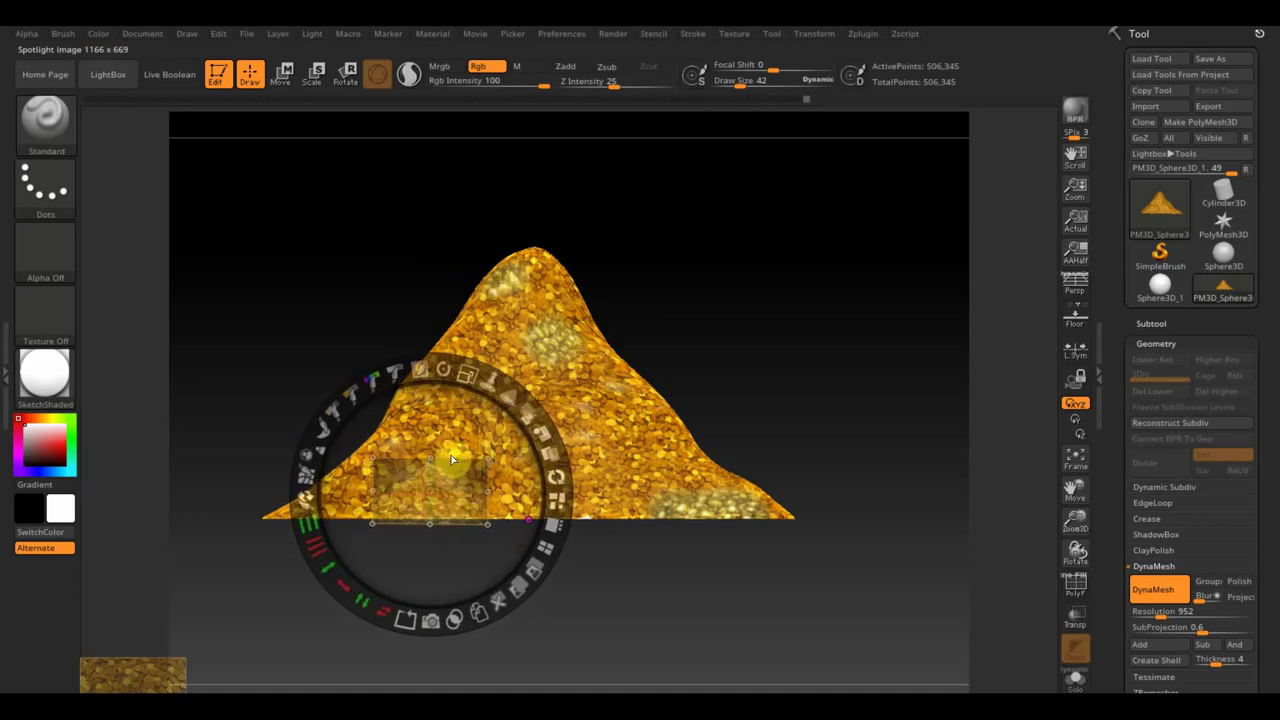
{"action": "key", "text": "z"}
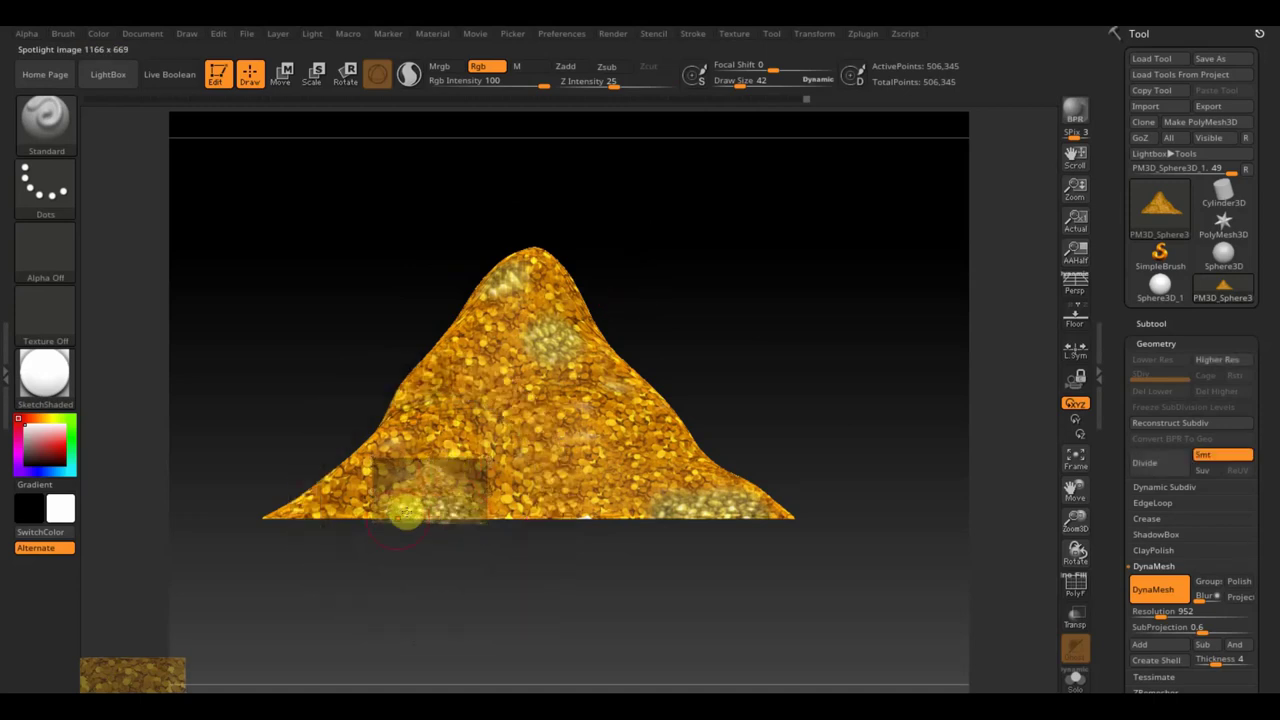
{"action": "key", "text": "shift"}
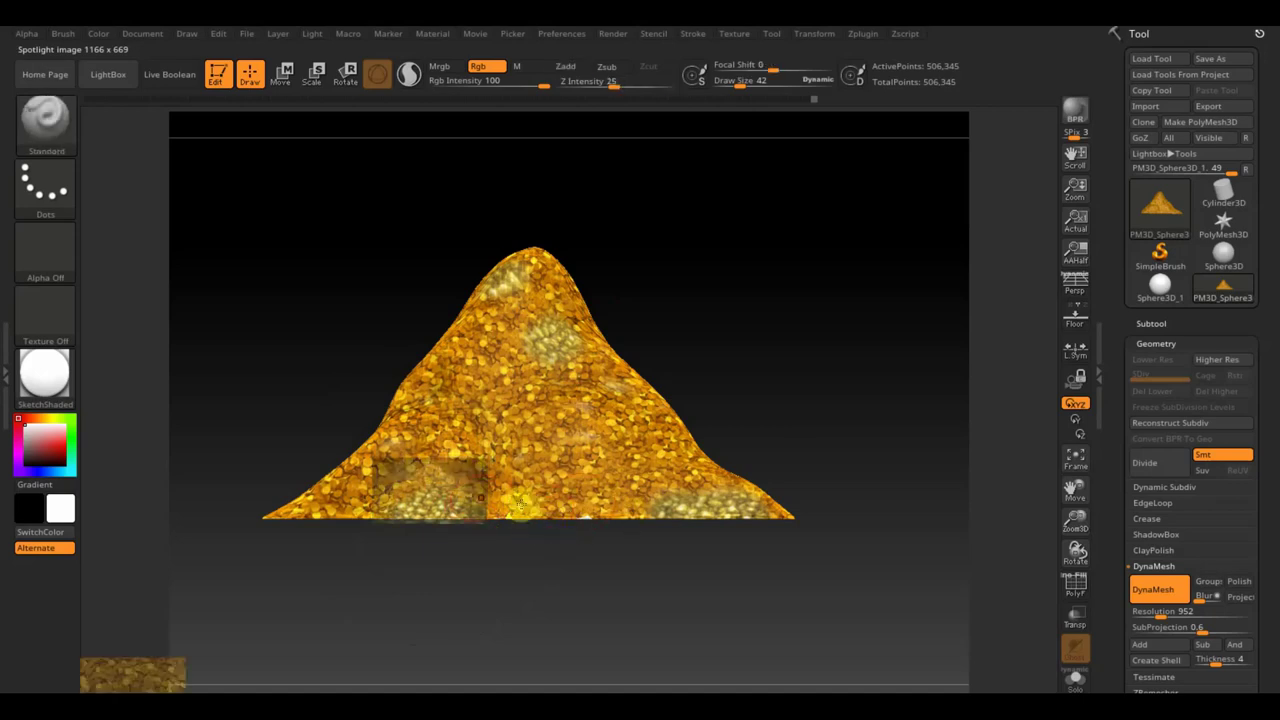
{"action": "key", "text": "shift+z"}
{"action": "left_click_drag", "start_coordinate": [443, 487], "coordinate": [290, 512]}
{"action": "key", "text": "z"}
Place the coin image just above the right-hand base and paint a patch there
{"action": "key", "text": "shift+z"}
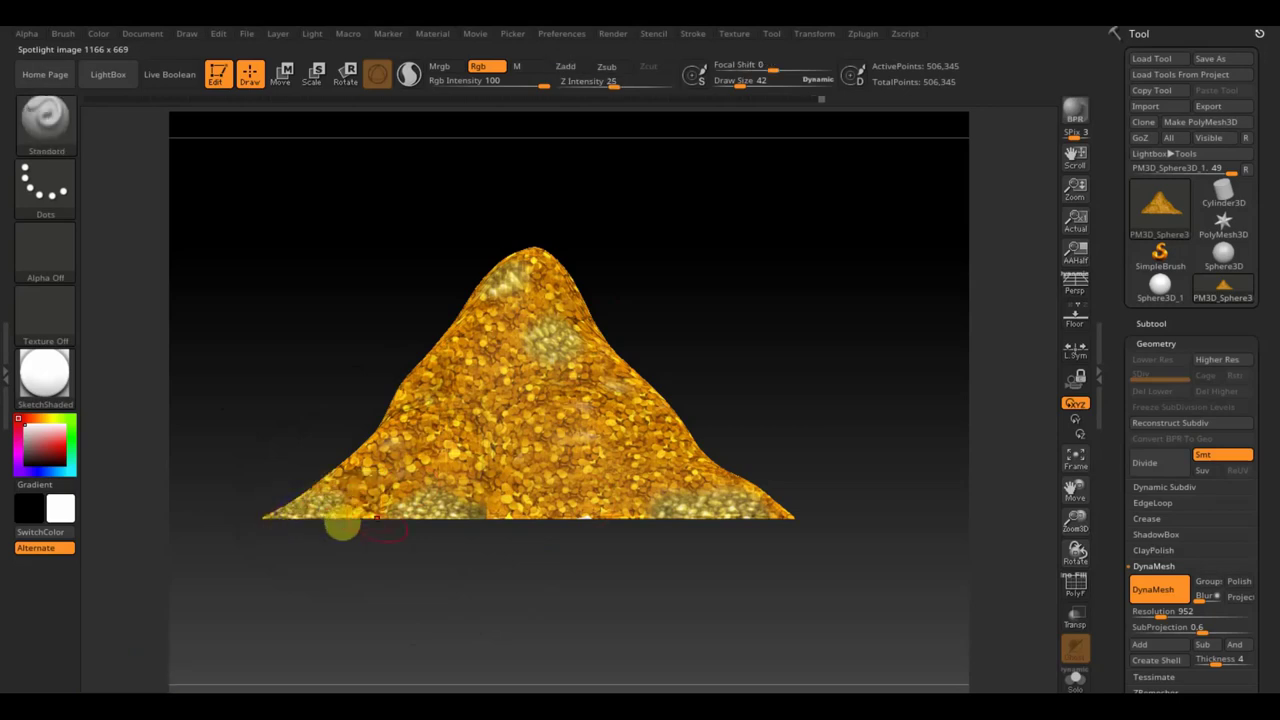
{"action": "key", "text": "shift+z"}
{"action": "key", "text": "z"}
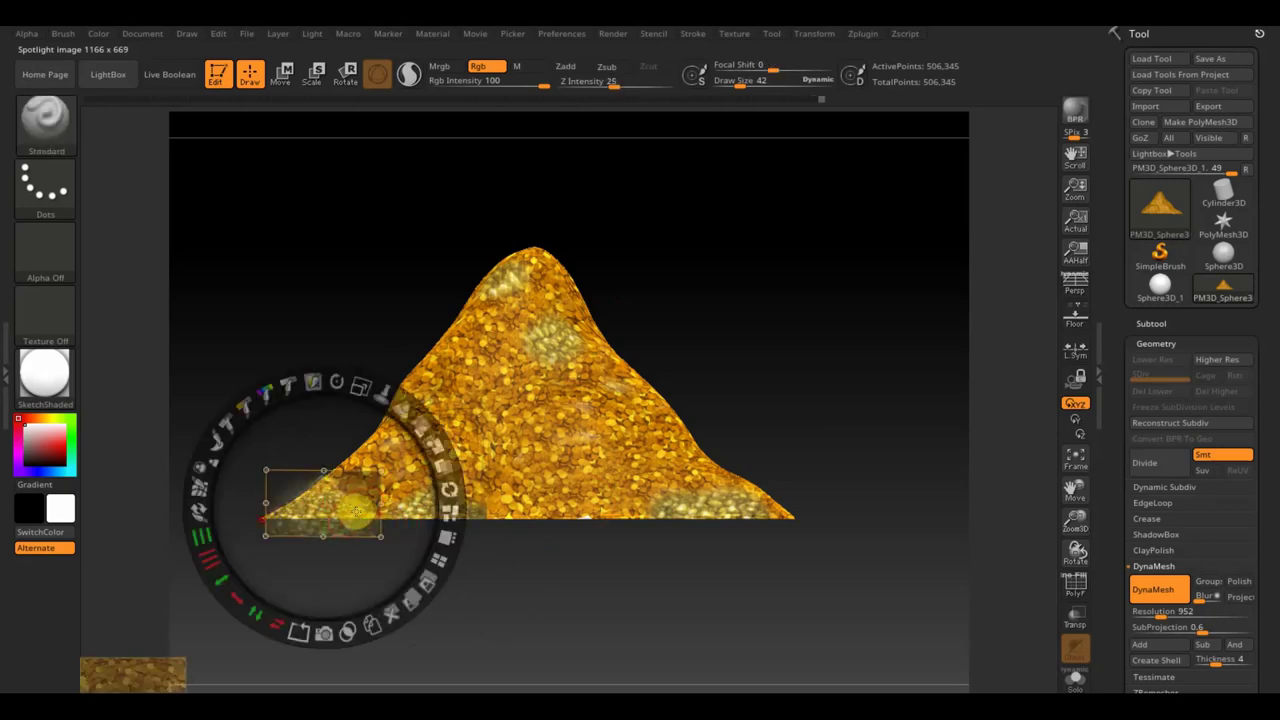
{"action": "mouse_move", "coordinate": [410, 483]}
{"action": "left_mouse_down"}
{"action": "mouse_move", "coordinate": [725, 433]}
{"action": "mouse_move", "coordinate": [809, 472]}
{"action": "mouse_move", "coordinate": [675, 525]}
{"action": "left_mouse_up"}
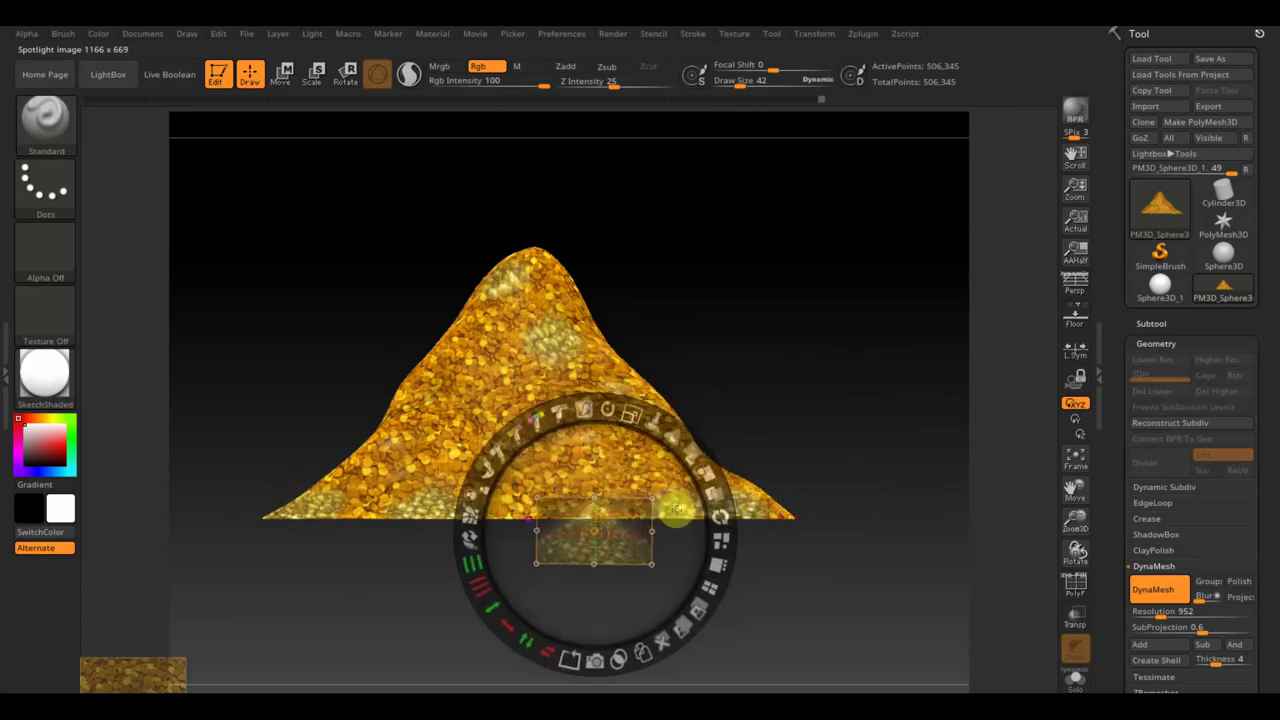
{"action": "key", "text": "z"}
{"action": "key", "text": "shift+z"}
{"action": "key", "text": "shift+z"}
{"action": "left_click_drag", "start_coordinate": [609, 526], "coordinate": [610, 510]}
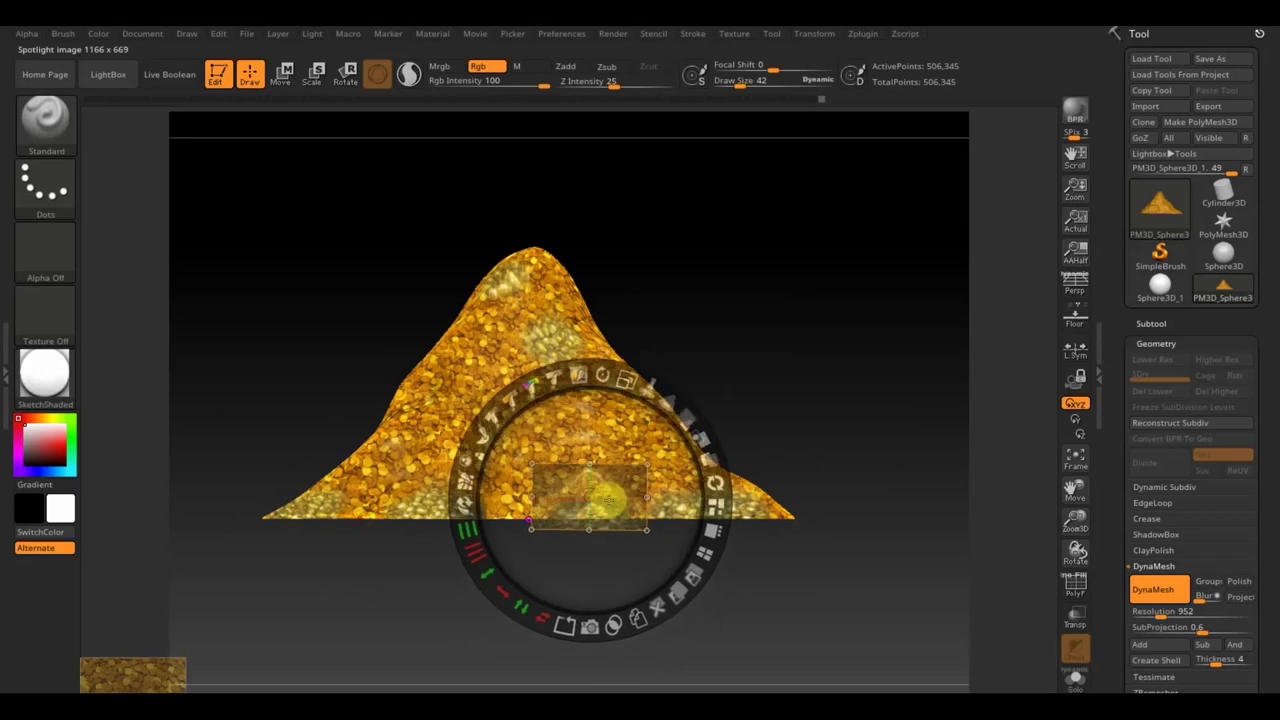
{"action": "key", "text": "z"}
{"action": "key", "text": "shift+z"}
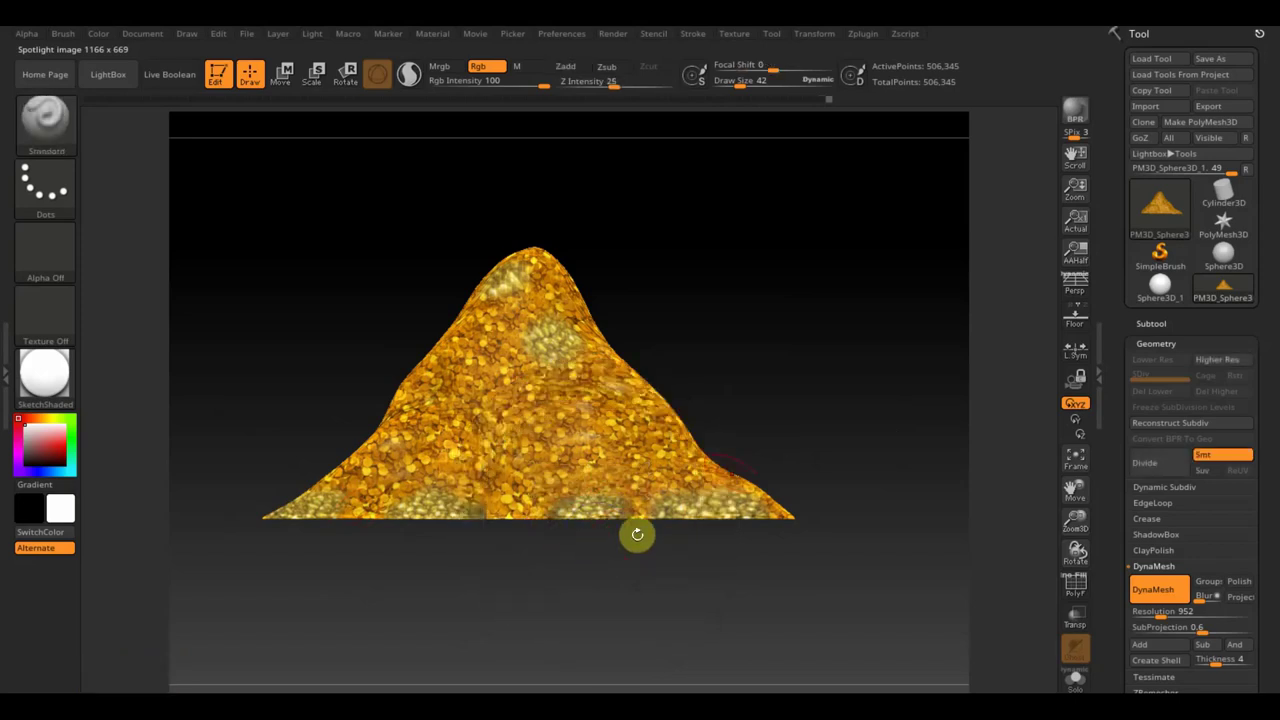
{"action": "mouse_move", "coordinate": [806, 397]}
{"action": "left_mouse_down"}
{"action": "mouse_move", "coordinate": [700, 414]}
{"action": "mouse_move", "coordinate": [382, 396]}
{"action": "left_mouse_up"}
{"action": "left_click_drag", "start_coordinate": [730, 373], "coordinate": [721, 380]}
Enlarge the Spotlight coin image to a large rectangle and paint the mound's front
{"action": "key", "text": "shift"}
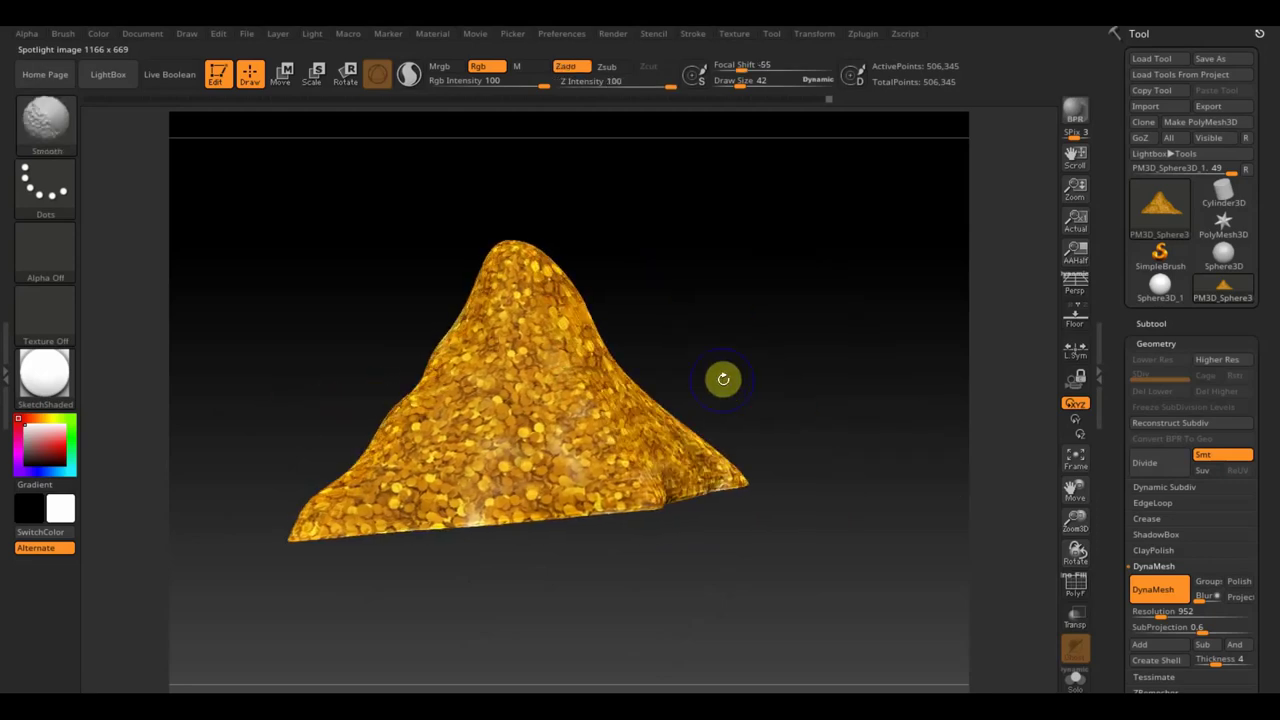
{"action": "key", "text": "shift+z"}
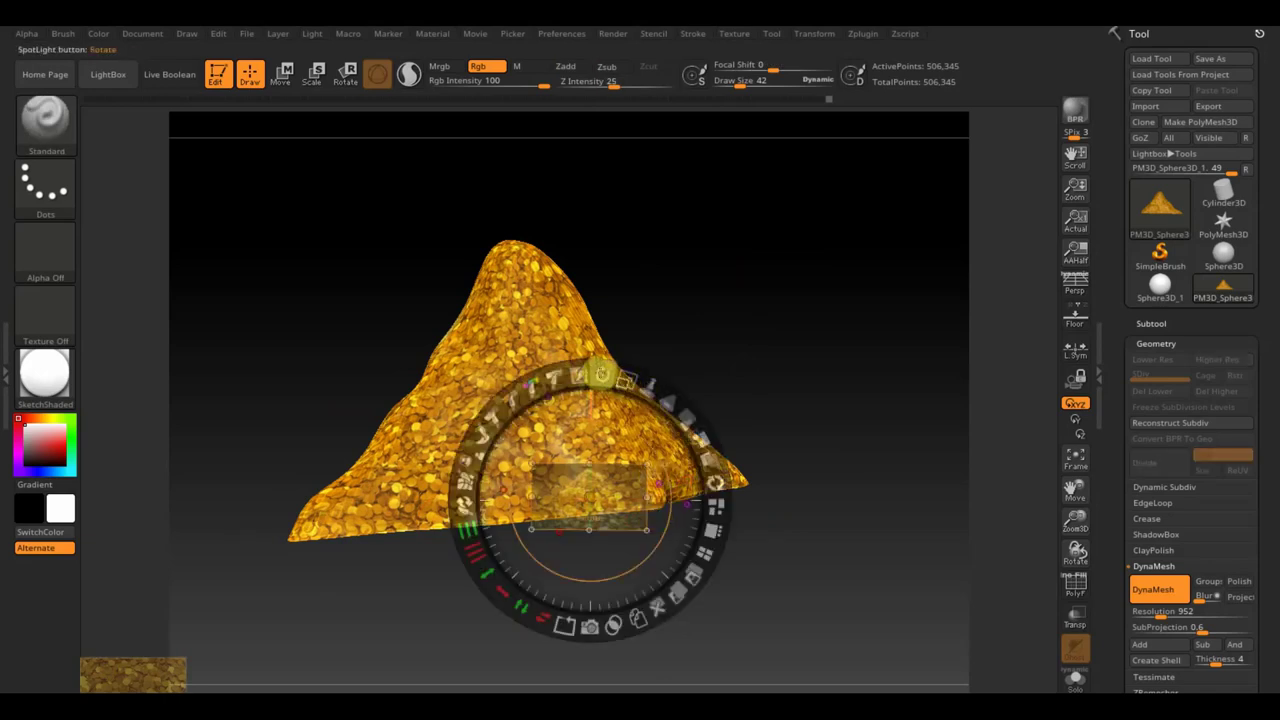
{"action": "mouse_move", "coordinate": [716, 483]}
{"action": "left_mouse_down"}
{"action": "mouse_move", "coordinate": [723, 514]}
{"action": "mouse_move", "coordinate": [616, 520]}
{"action": "mouse_move", "coordinate": [577, 448]}
{"action": "left_mouse_up"}
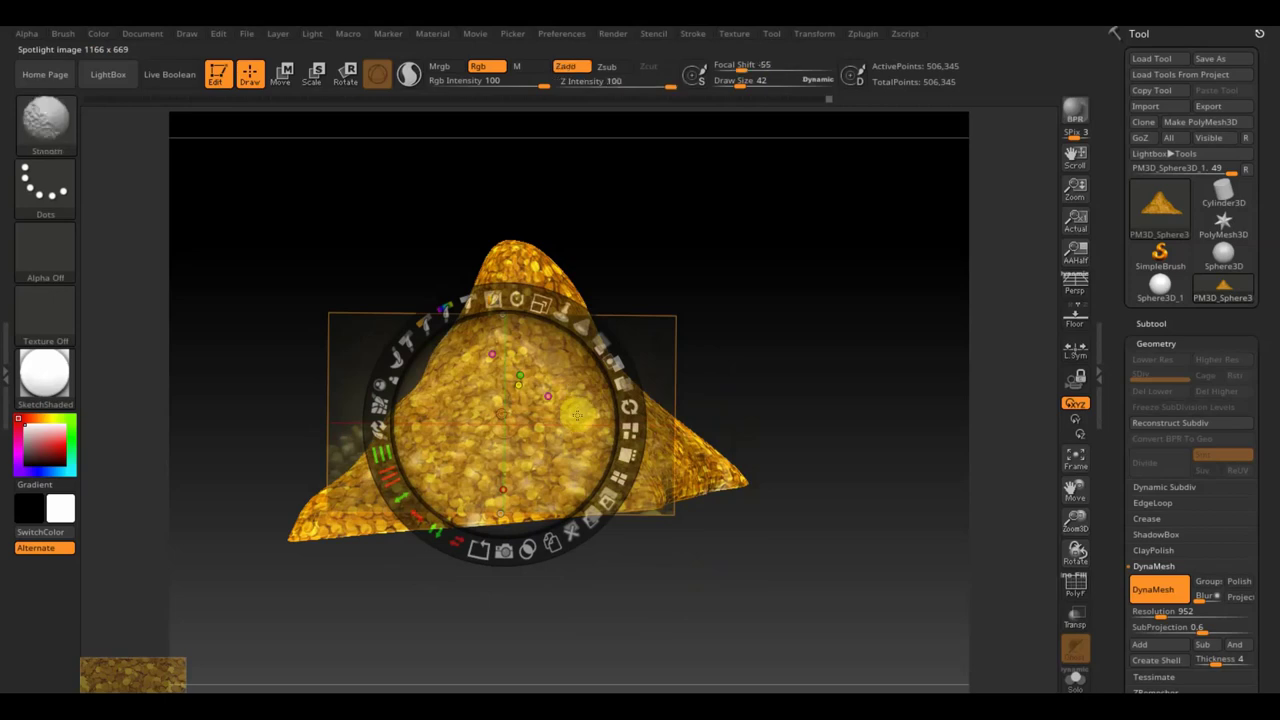
{"action": "key", "text": "shift+z"}
{"action": "key", "text": "shift+z"}
{"action": "key", "text": "z"}
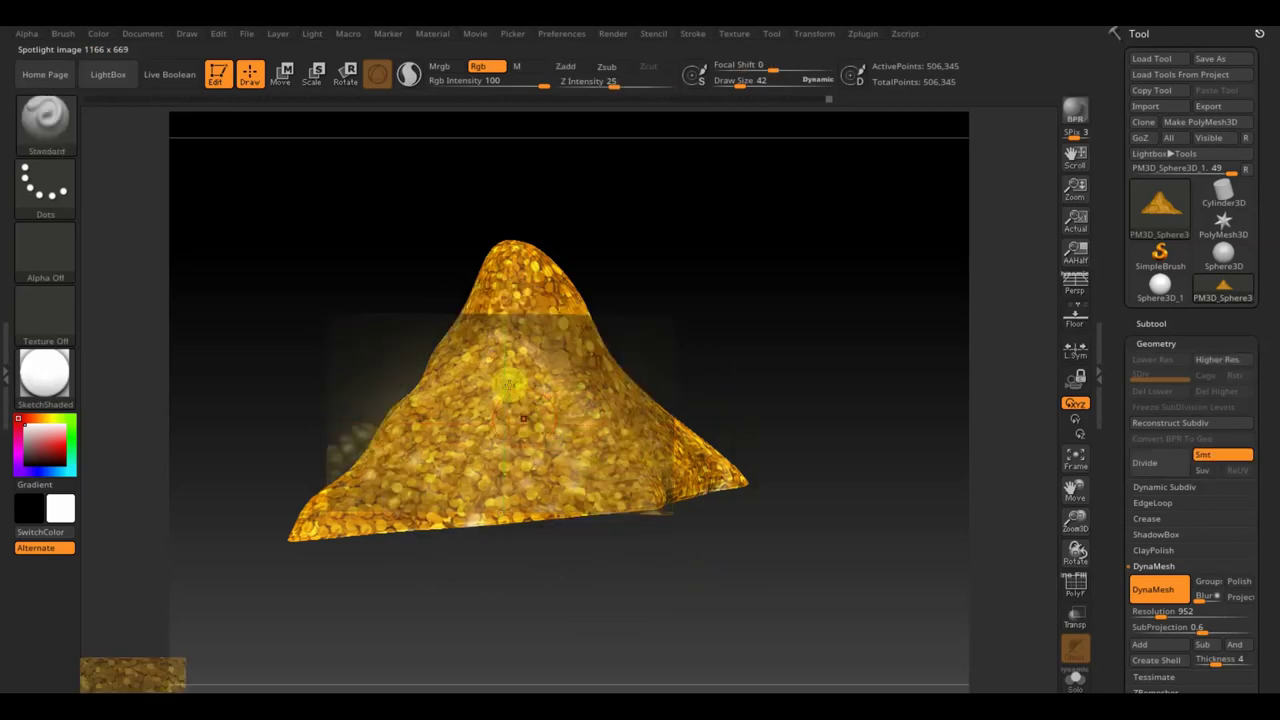
{"action": "left_click_drag", "start_coordinate": [445, 421], "coordinate": [400, 480]}
Raise Draw Size to 124 and paint larger coins over the mound's centre
{"action": "left_click_drag", "start_coordinate": [740, 80], "coordinate": [757, 80]}
{"action": "mouse_move", "coordinate": [530, 388]}
{"action": "left_mouse_down"}
{"action": "mouse_move", "coordinate": [485, 463]}
{"action": "mouse_move", "coordinate": [599, 521]}
{"action": "left_mouse_up"}
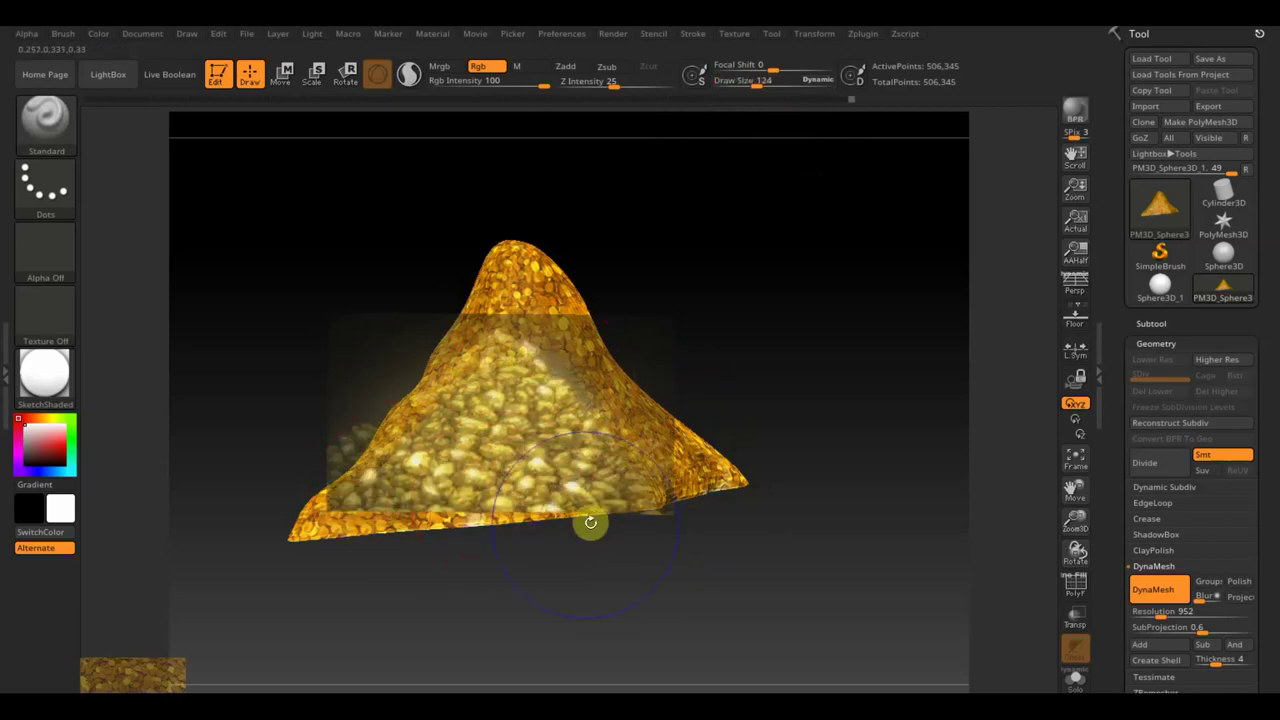
{"action": "mouse_move", "coordinate": [627, 612]}
{"action": "left_mouse_down"}
{"action": "mouse_move", "coordinate": [624, 626]}
{"action": "mouse_move", "coordinate": [640, 626]}
{"action": "left_mouse_up"}
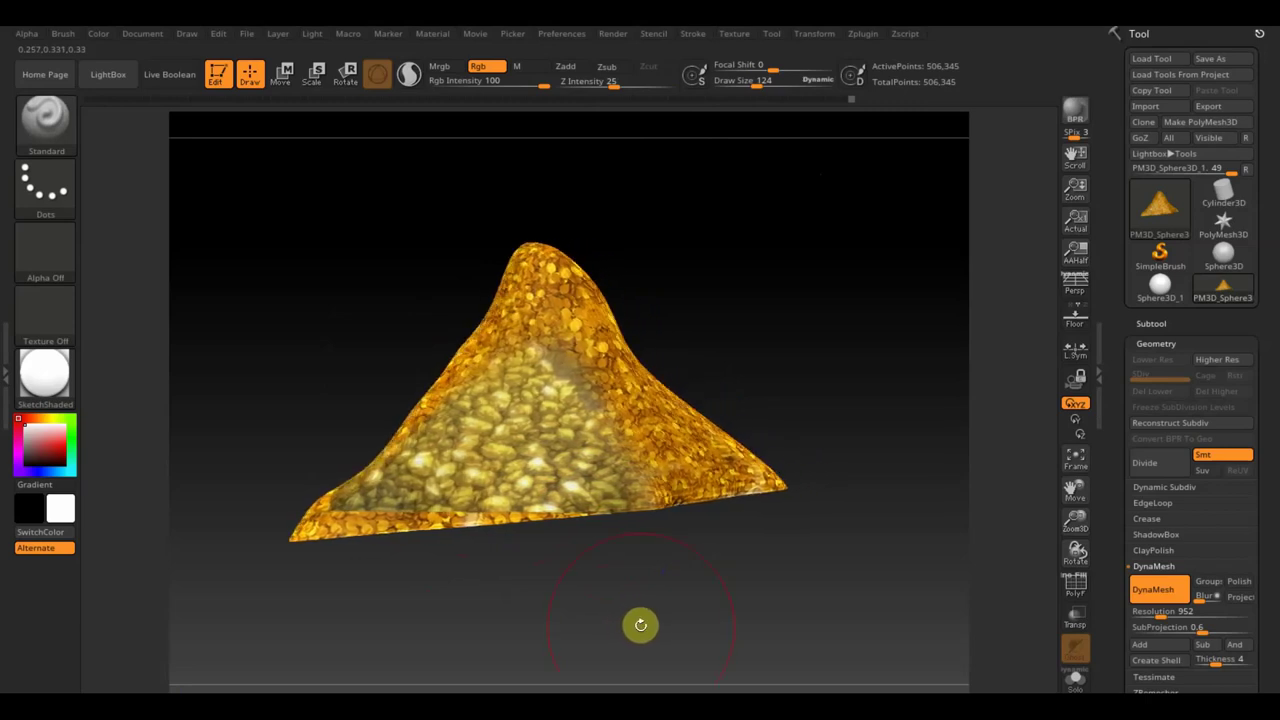
{"action": "mouse_move", "coordinate": [722, 595]}
{"action": "left_mouse_down"}
{"action": "mouse_move", "coordinate": [804, 605]}
{"action": "mouse_move", "coordinate": [700, 600]}
{"action": "mouse_move", "coordinate": [748, 609]}
{"action": "left_mouse_up"}
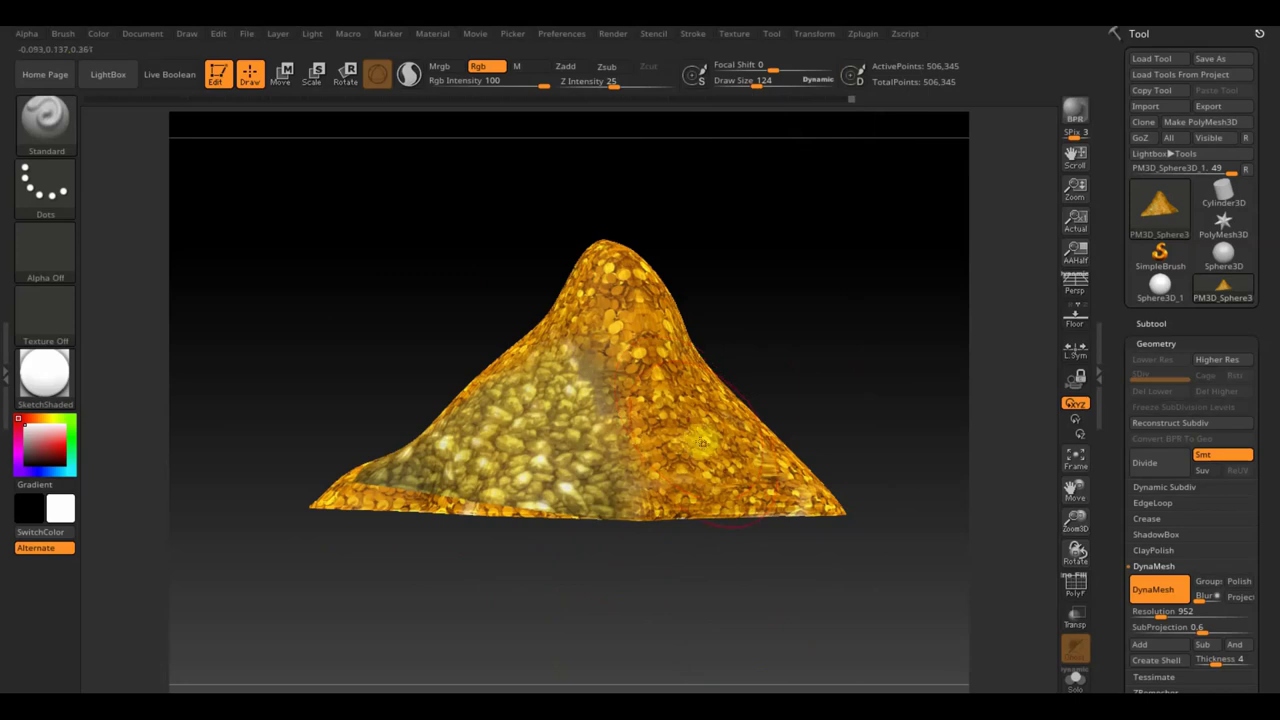
{"action": "key", "text": "shift+z"}
Switch Spotlight to the 2608 x 1468 coin image on the mound's left and set Draw Size 42
{"action": "mouse_move", "coordinate": [478, 388]}
{"action": "left_mouse_down"}
{"action": "mouse_move", "coordinate": [294, 296]}
{"action": "mouse_move", "coordinate": [195, 216]}
{"action": "left_mouse_up"}
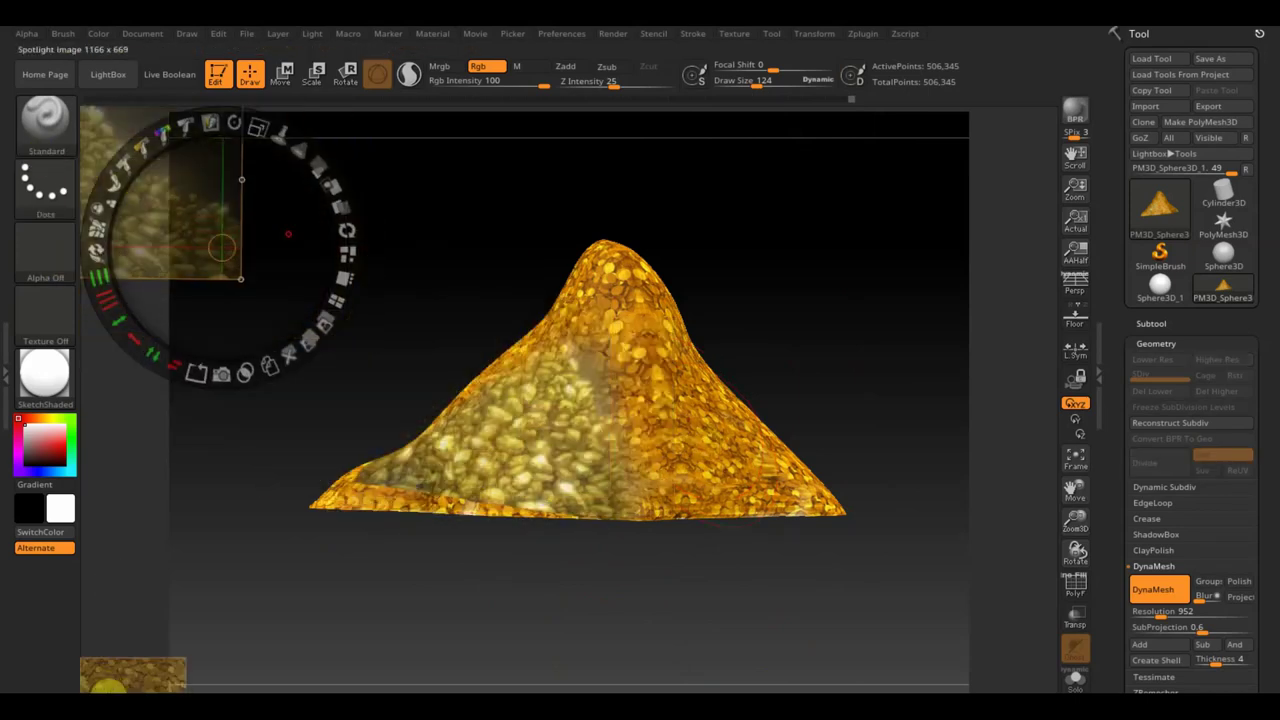
{"action": "left_click", "coordinate": [116, 687]}
{"action": "left_click_drag", "start_coordinate": [164, 612], "coordinate": [461, 430]}
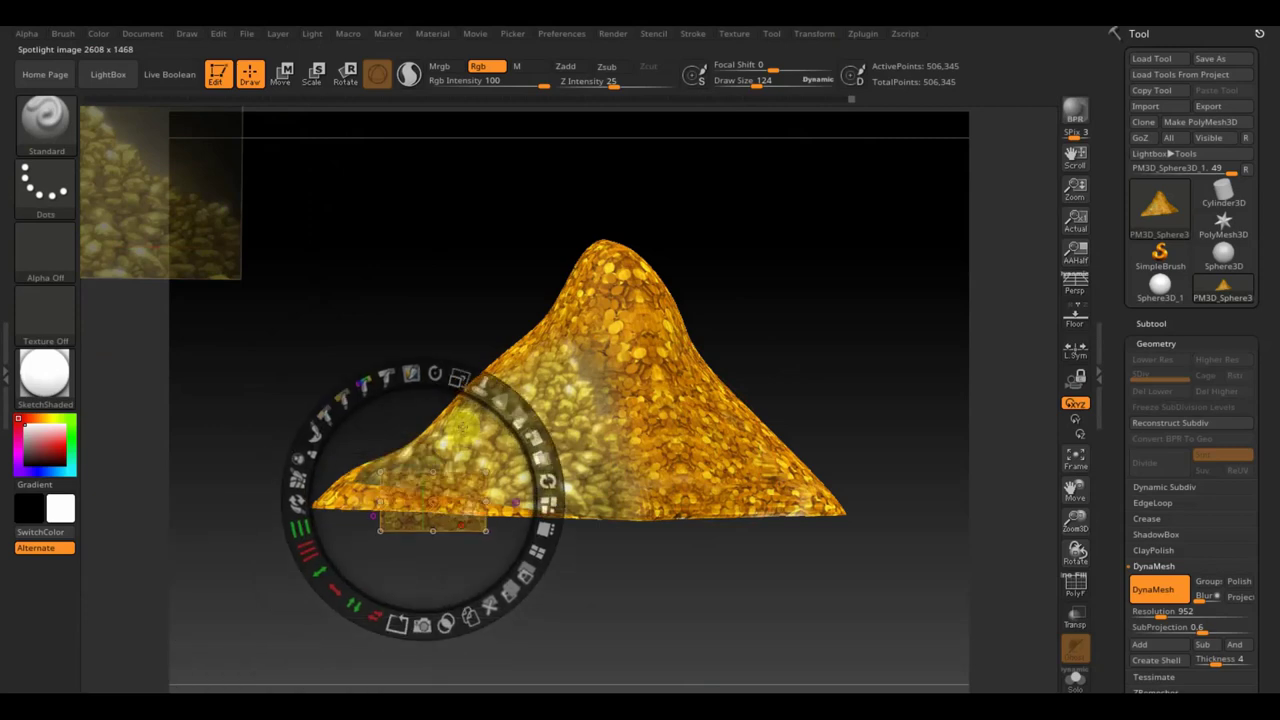
{"action": "key", "text": "z"}
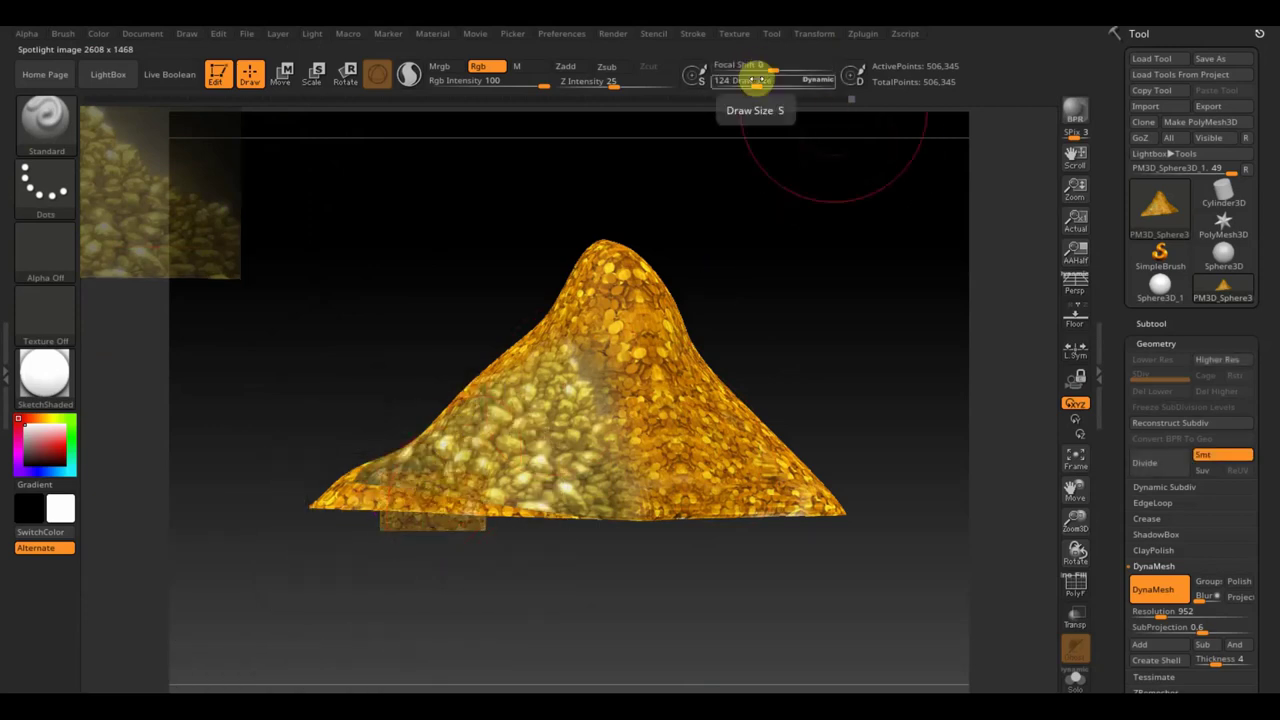
{"action": "left_click_drag", "start_coordinate": [748, 84], "coordinate": [741, 85]}
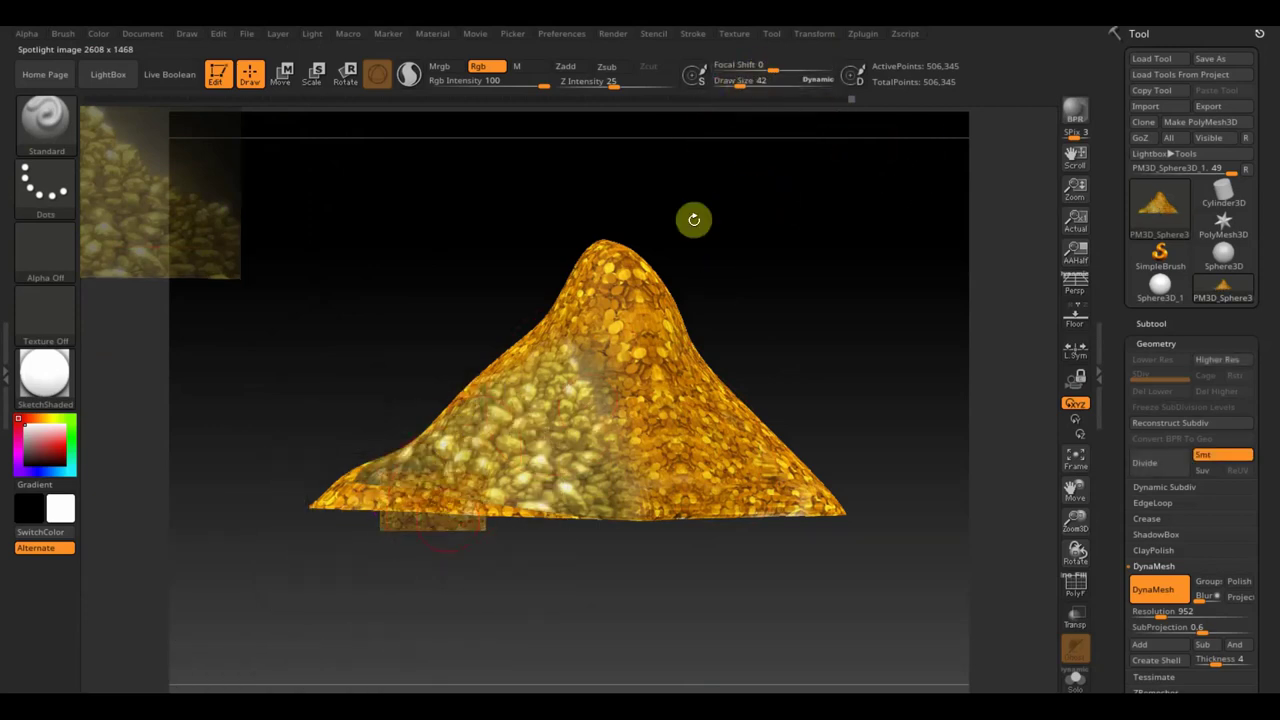
Move the coin image up-left and shrink it to a small patch
{"action": "key", "text": "shift+z"}
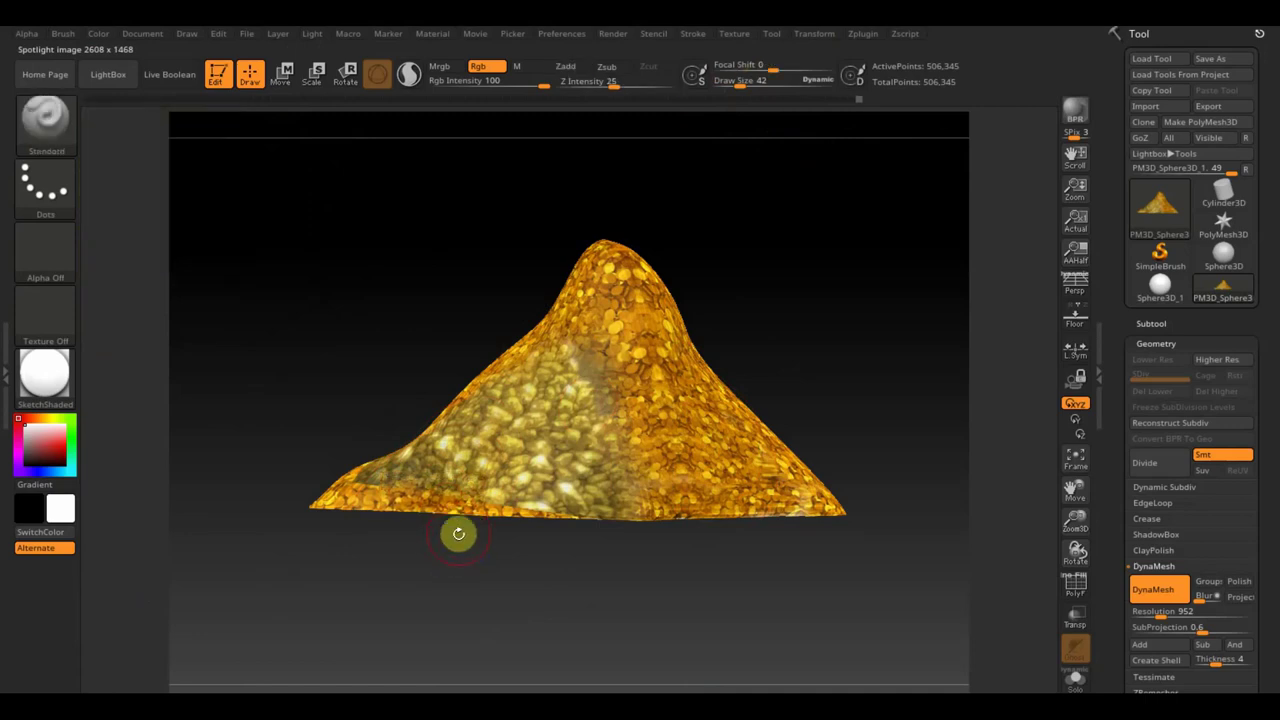
{"action": "key", "text": "shift+z"}
{"action": "left_click", "coordinate": [828, 520]}
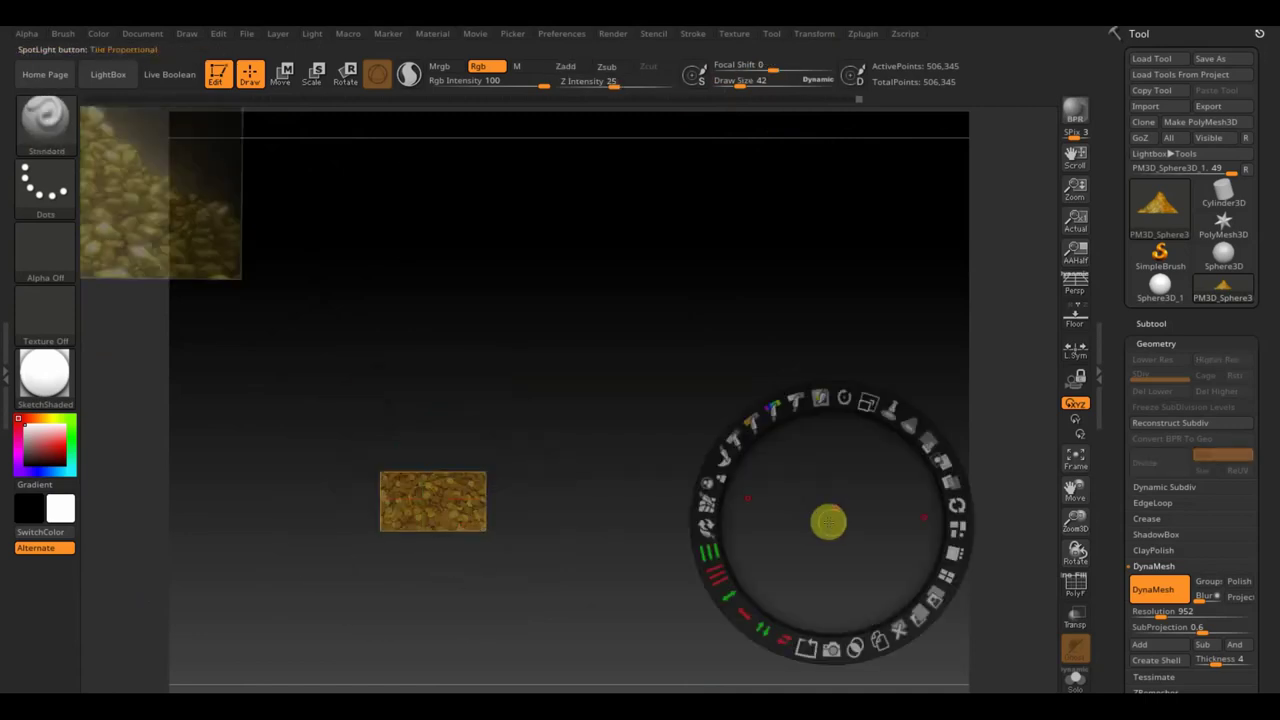
{"action": "key", "text": "shift+z"}
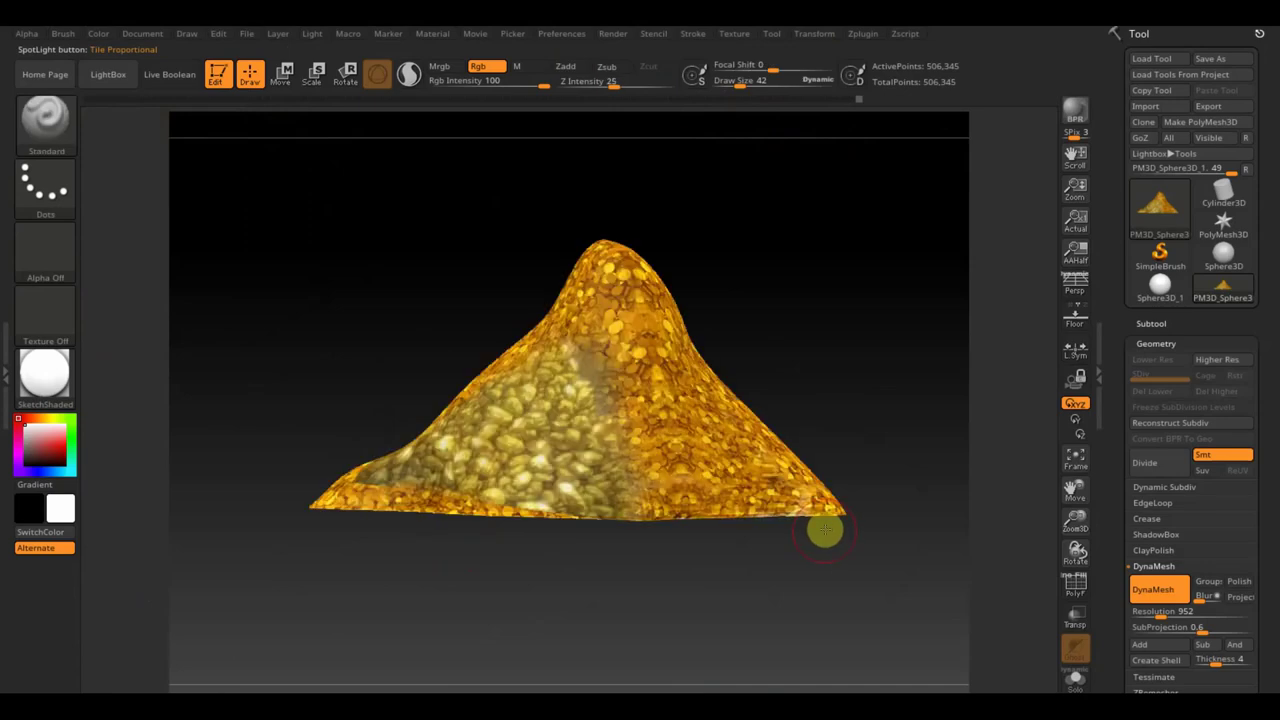
{"action": "key", "text": "shift+z"}
{"action": "key", "text": "z"}
{"action": "mouse_move", "coordinate": [829, 471]}
{"action": "left_mouse_down"}
{"action": "mouse_move", "coordinate": [828, 435]}
{"action": "mouse_move", "coordinate": [812, 435]}
{"action": "left_mouse_up"}
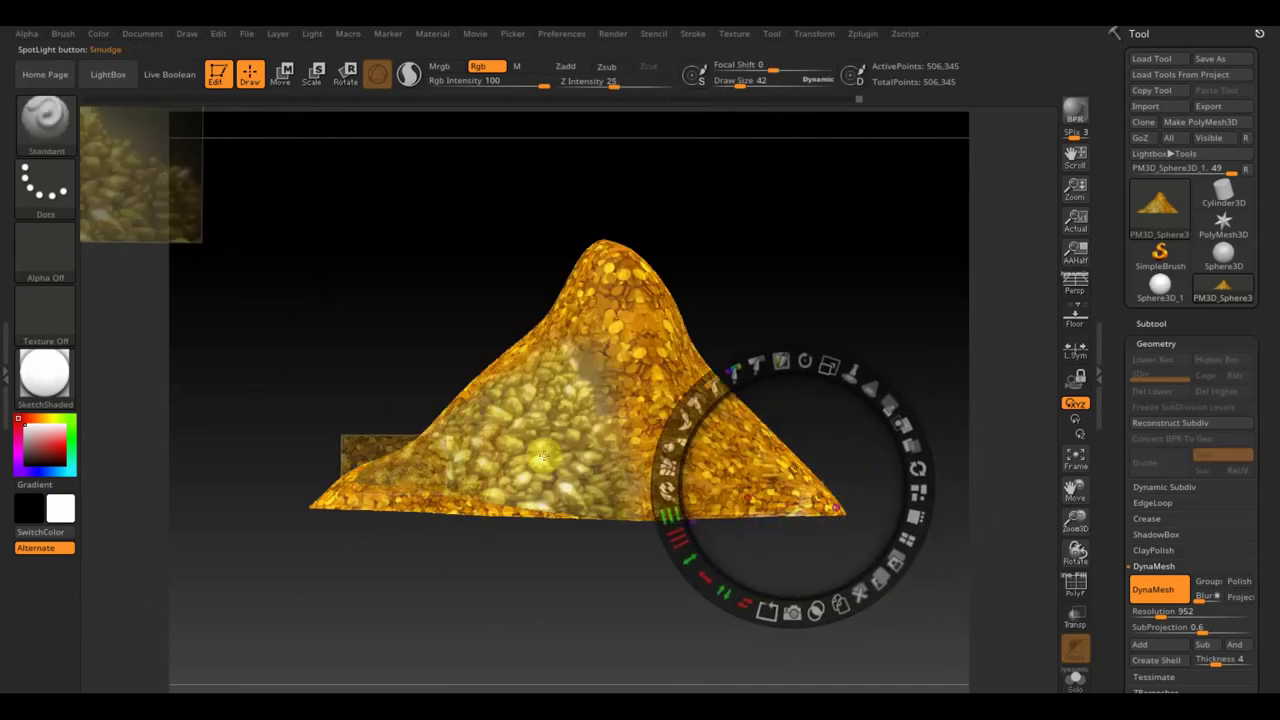
Shift the projected coin texture to the right and rotate it slightly
{"action": "key", "text": "z"}
{"action": "key", "text": "shift+z"}
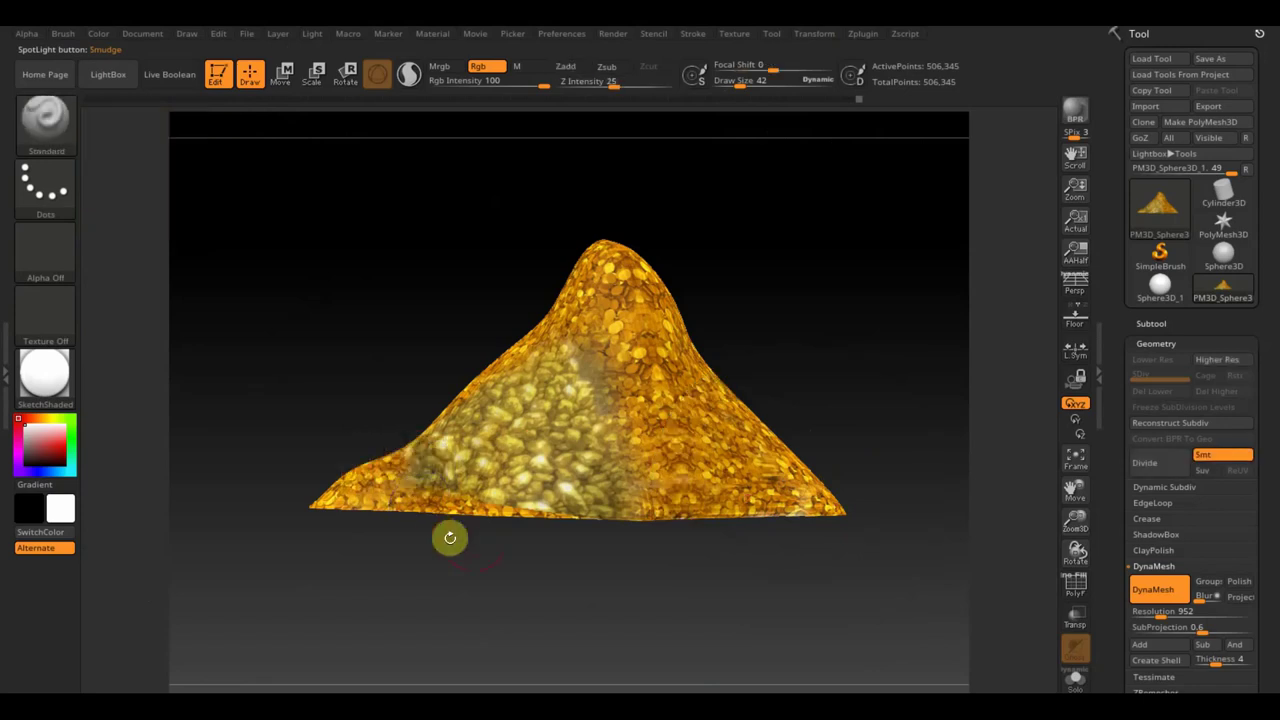
{"action": "key", "text": "shift+z"}
{"action": "key", "text": "z"}
{"action": "mouse_move", "coordinate": [765, 468]}
{"action": "left_mouse_down"}
{"action": "mouse_move", "coordinate": [830, 471]}
{"action": "mouse_move", "coordinate": [857, 500]}
{"action": "mouse_move", "coordinate": [917, 507]}
{"action": "left_mouse_up"}
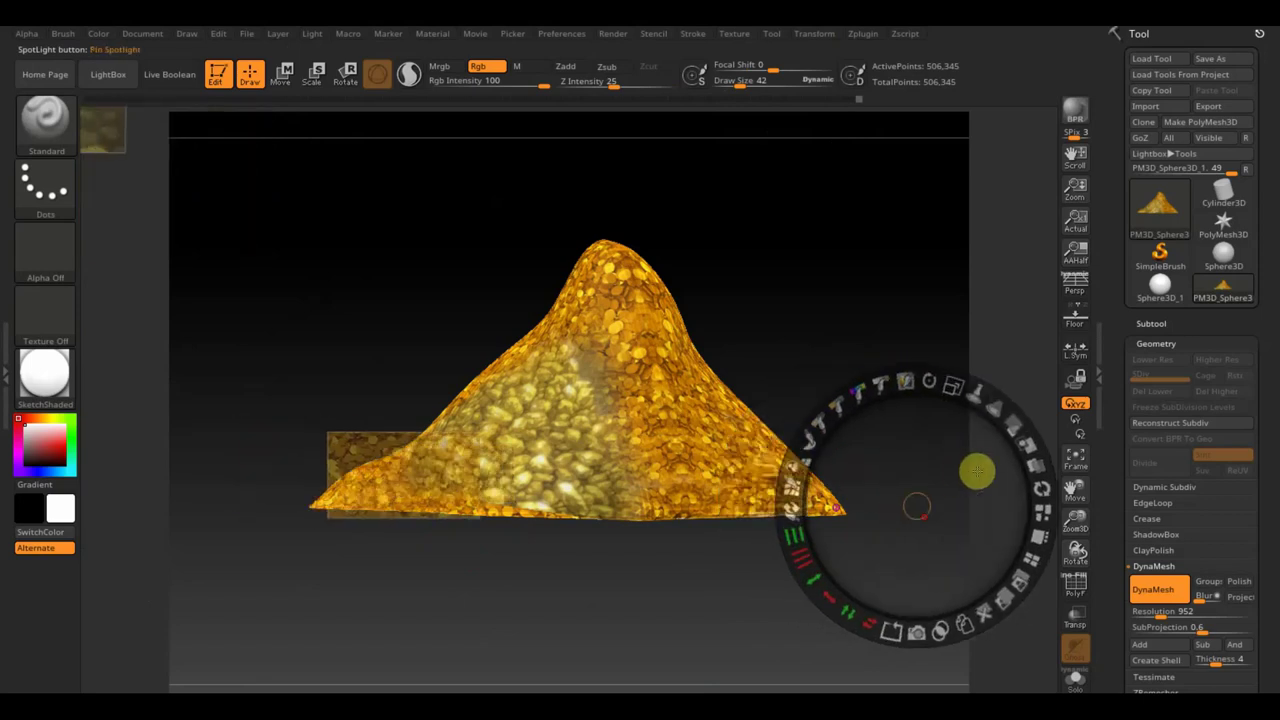
{"action": "left_click_drag", "start_coordinate": [1041, 488], "coordinate": [1011, 434]}
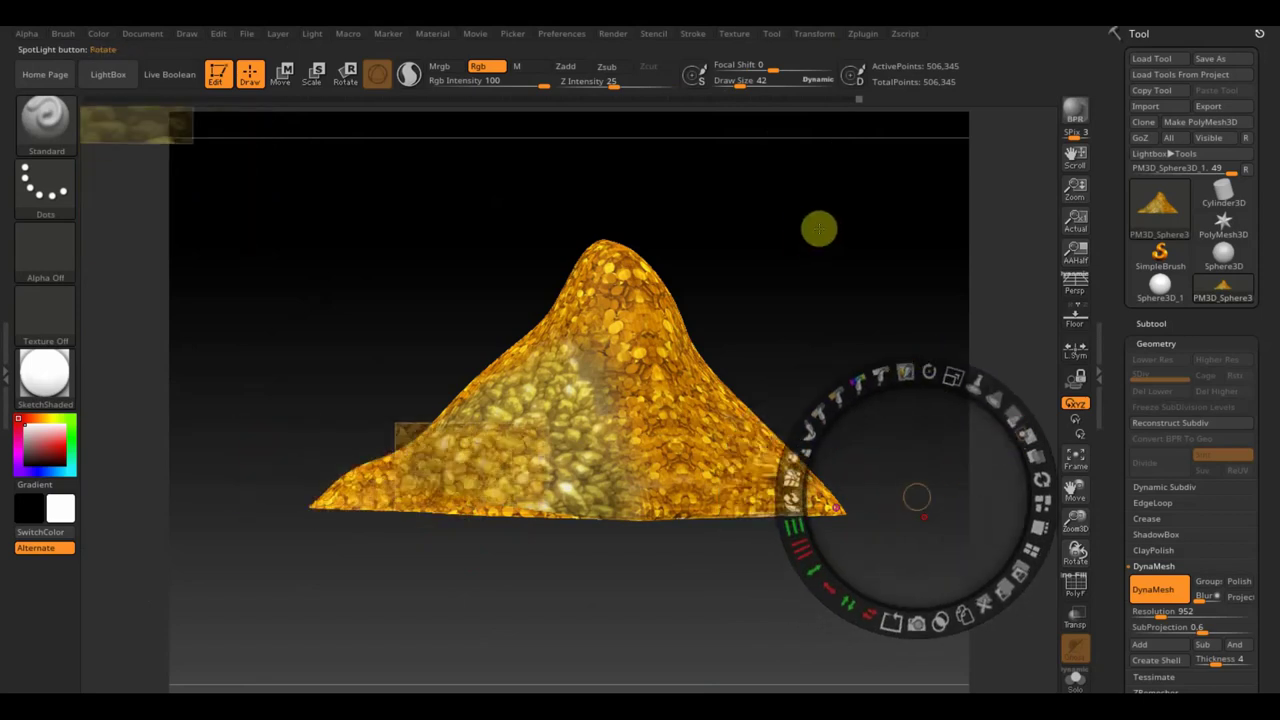
Lower Rgb Intensity to 8 and paint pale coin texture across the mound's middle
{"action": "key", "text": "z"}
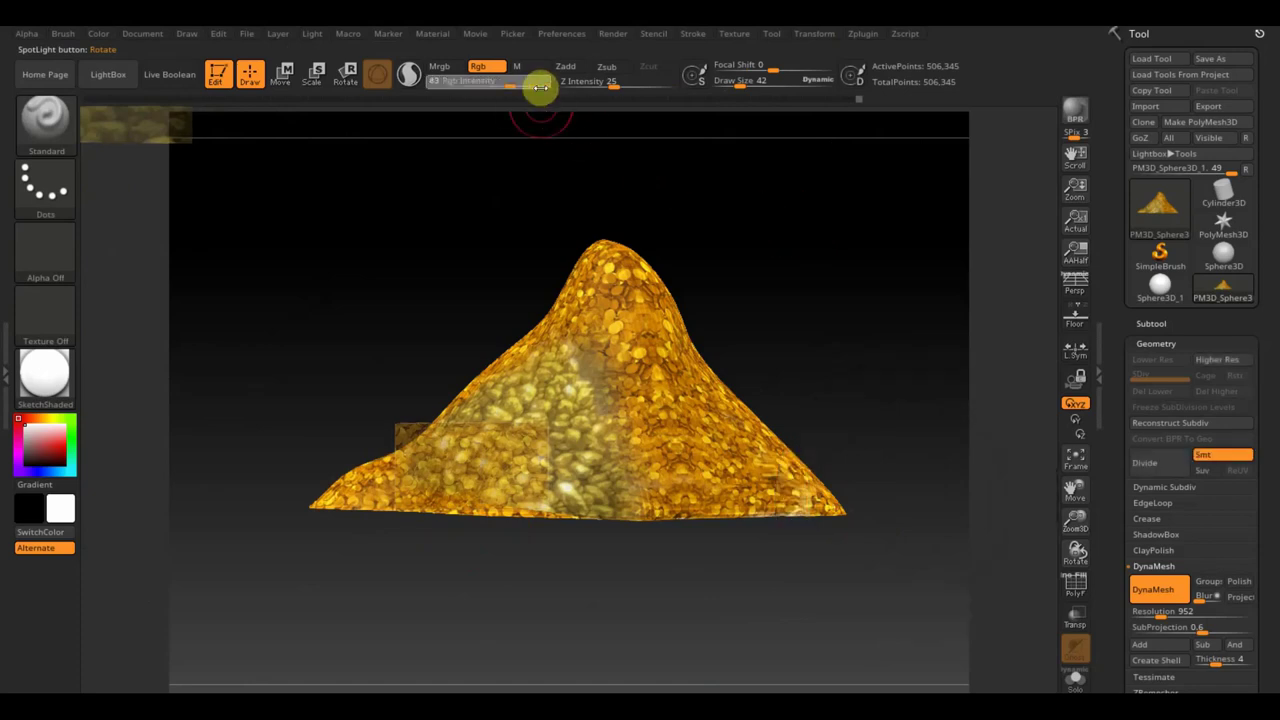
{"action": "left_click_drag", "start_coordinate": [540, 87], "coordinate": [461, 87]}
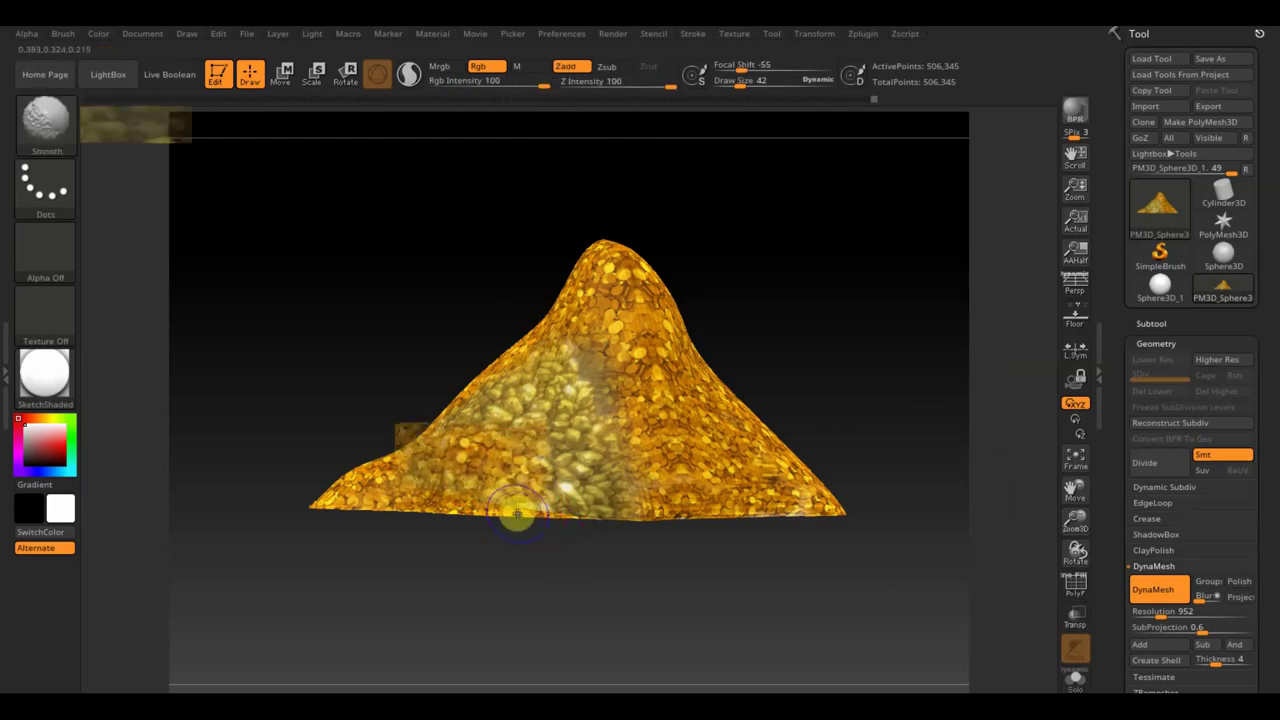
{"action": "key", "text": "shift+z"}
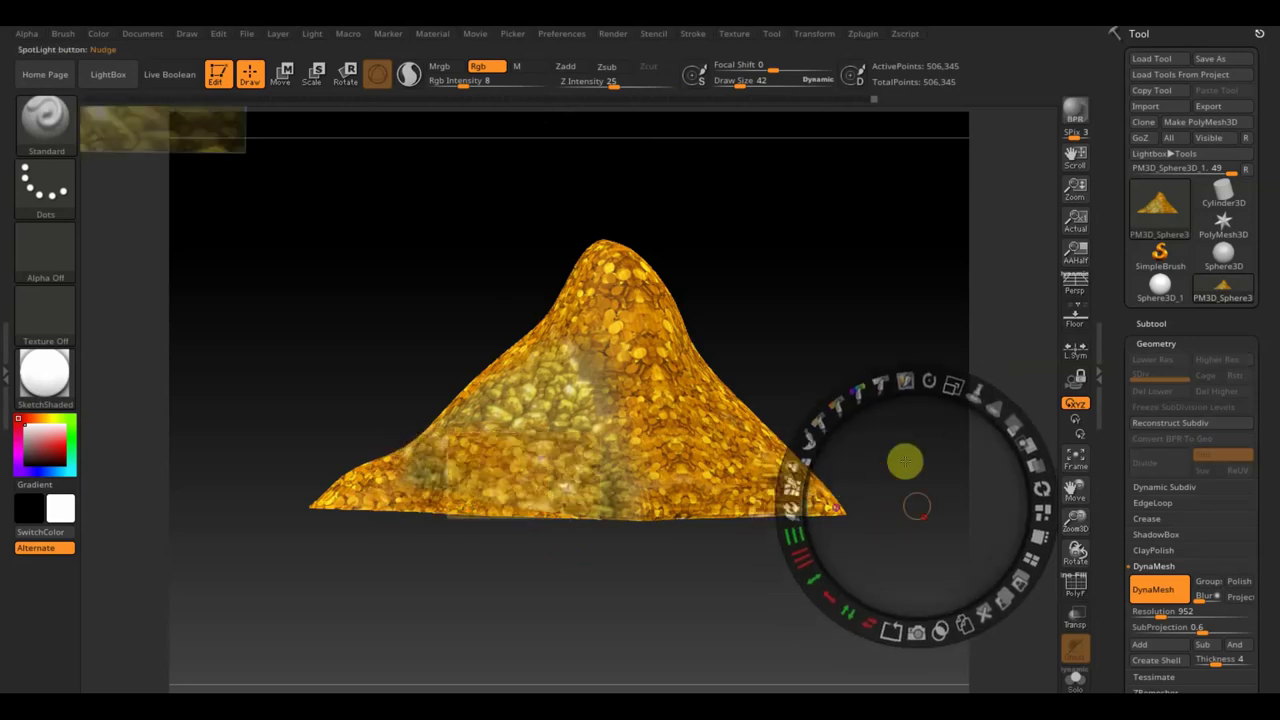
{"action": "key", "text": "shift+z"}
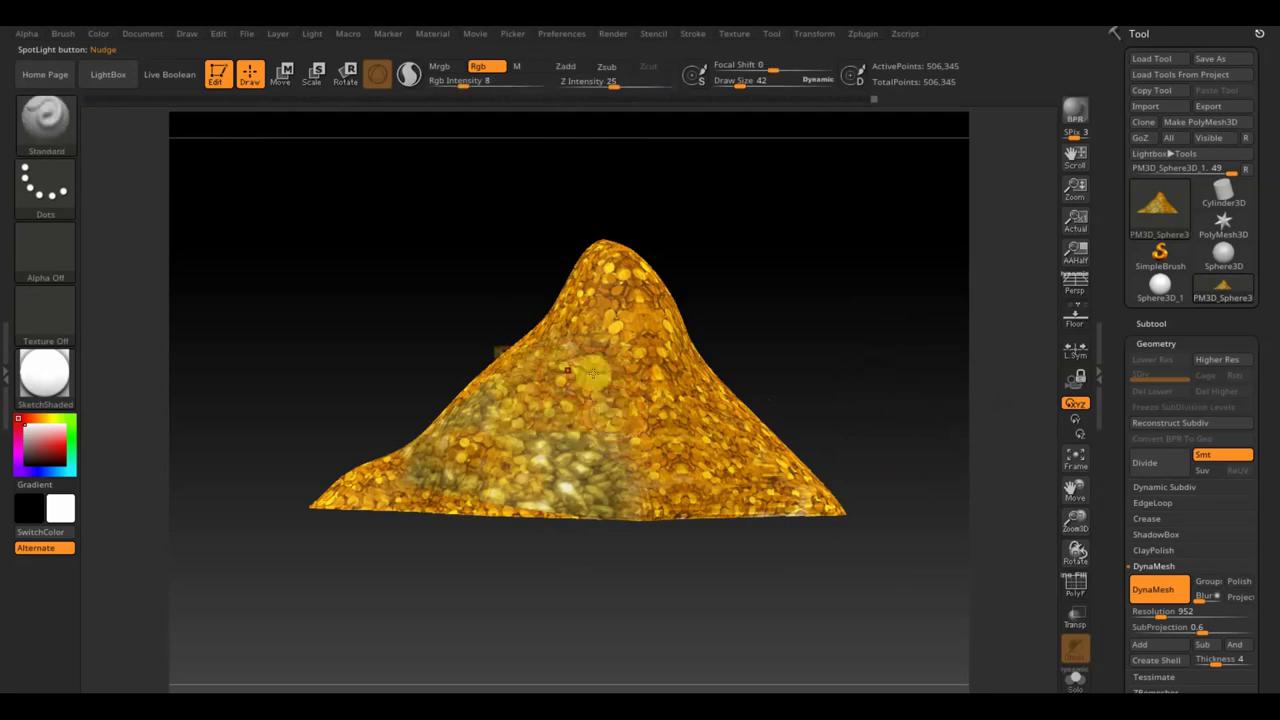
{"action": "left_click_drag", "start_coordinate": [533, 371], "coordinate": [619, 399]}
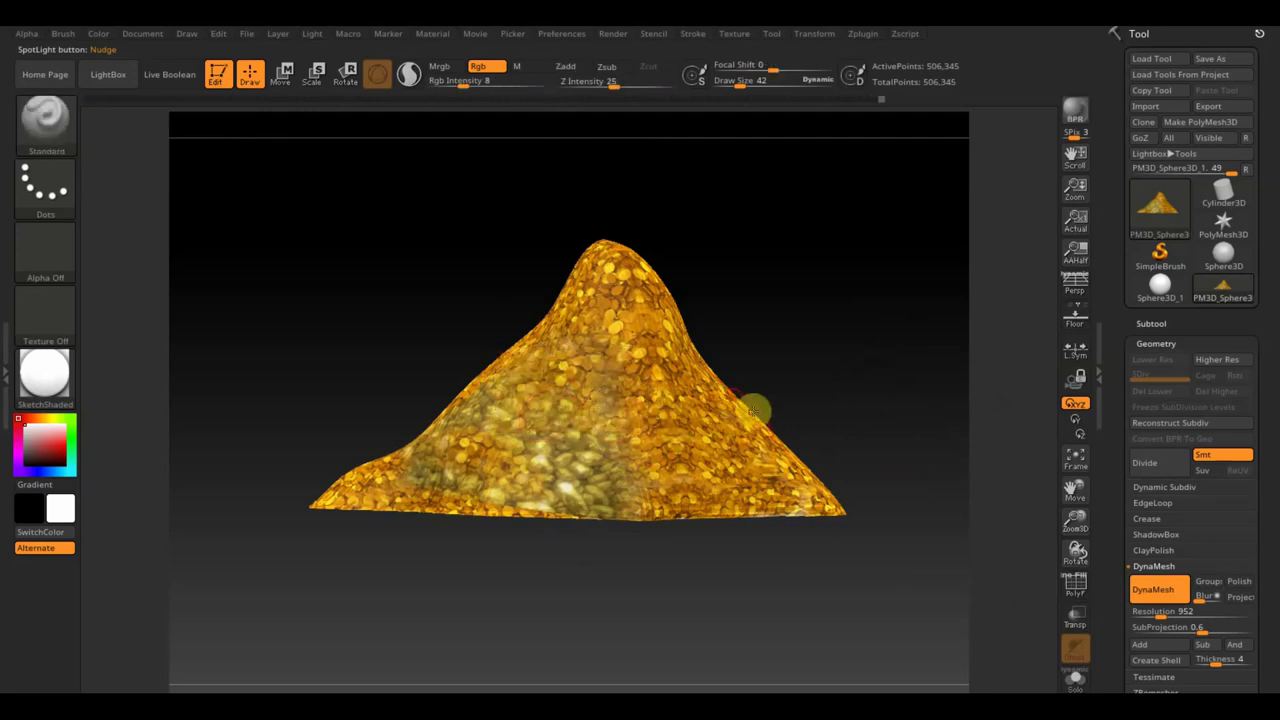
{"action": "key", "text": "shift+ctrl+z"}
{"action": "key", "text": "z"}
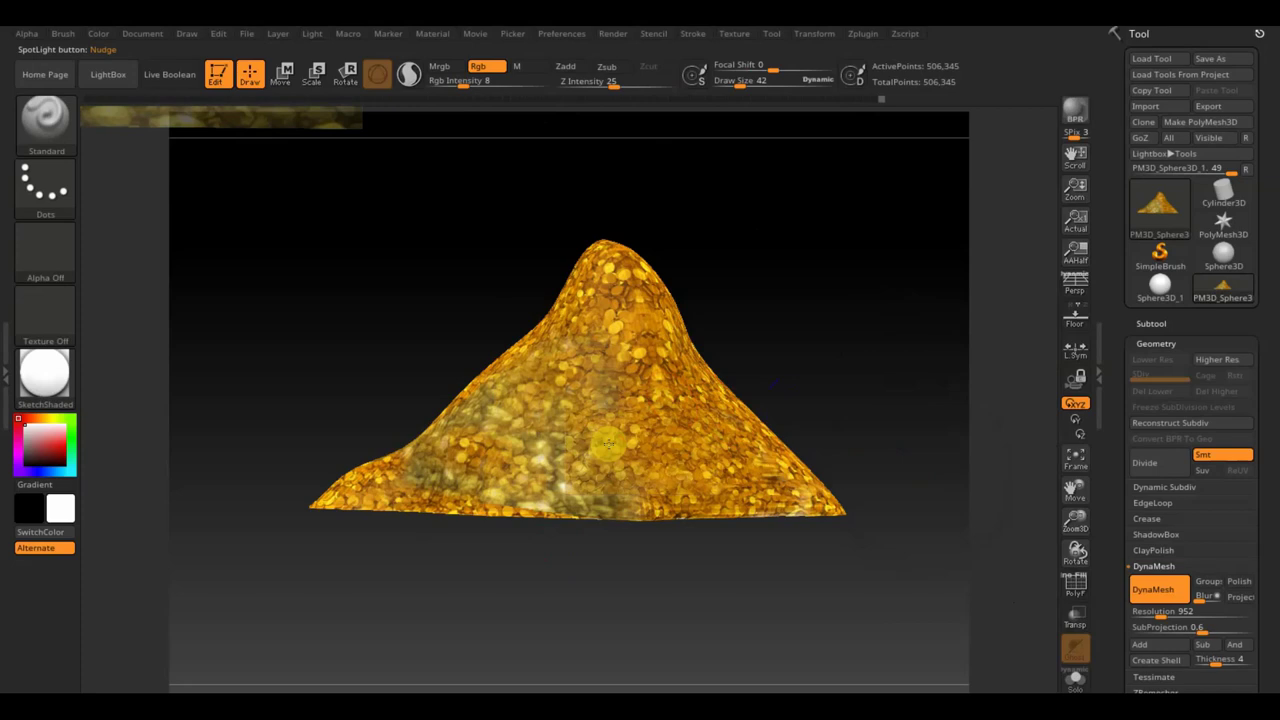
{"action": "mouse_move", "coordinate": [815, 332]}
{"action": "left_mouse_down"}
{"action": "mouse_move", "coordinate": [937, 354]}
{"action": "mouse_move", "coordinate": [930, 379]}
{"action": "left_mouse_up"}
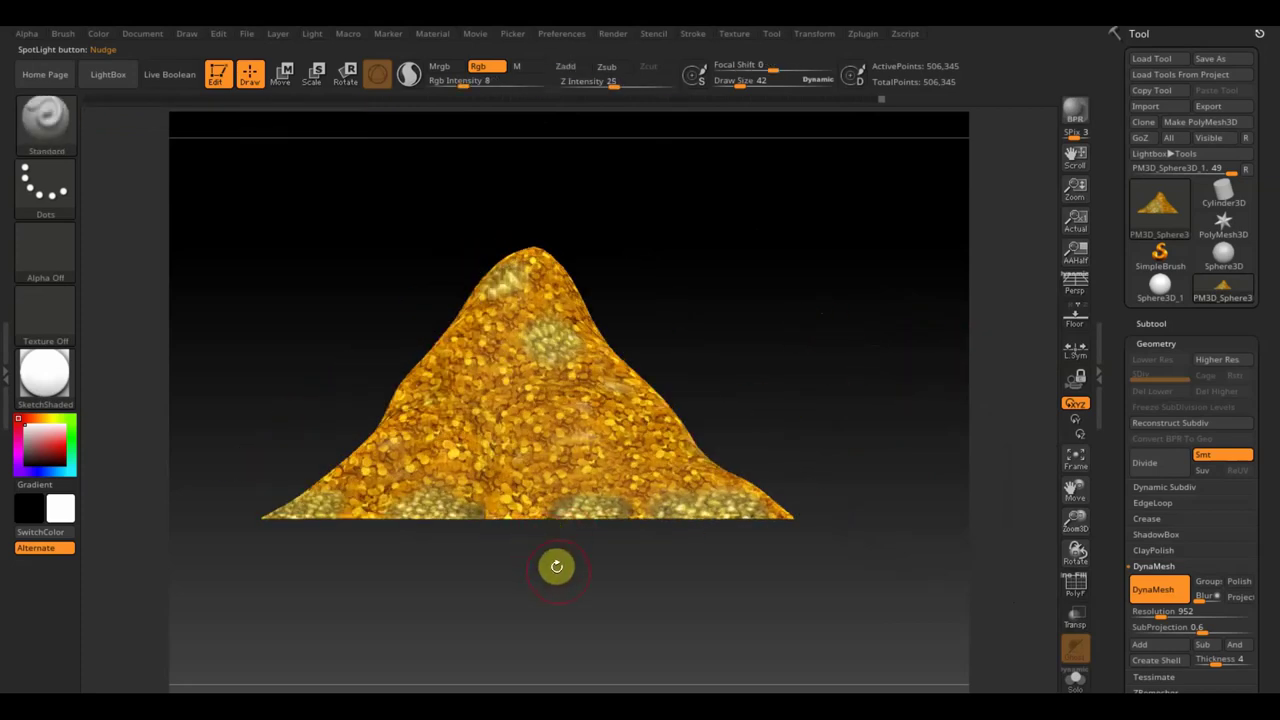
{"action": "left_click_drag", "start_coordinate": [571, 545], "coordinate": [634, 634]}
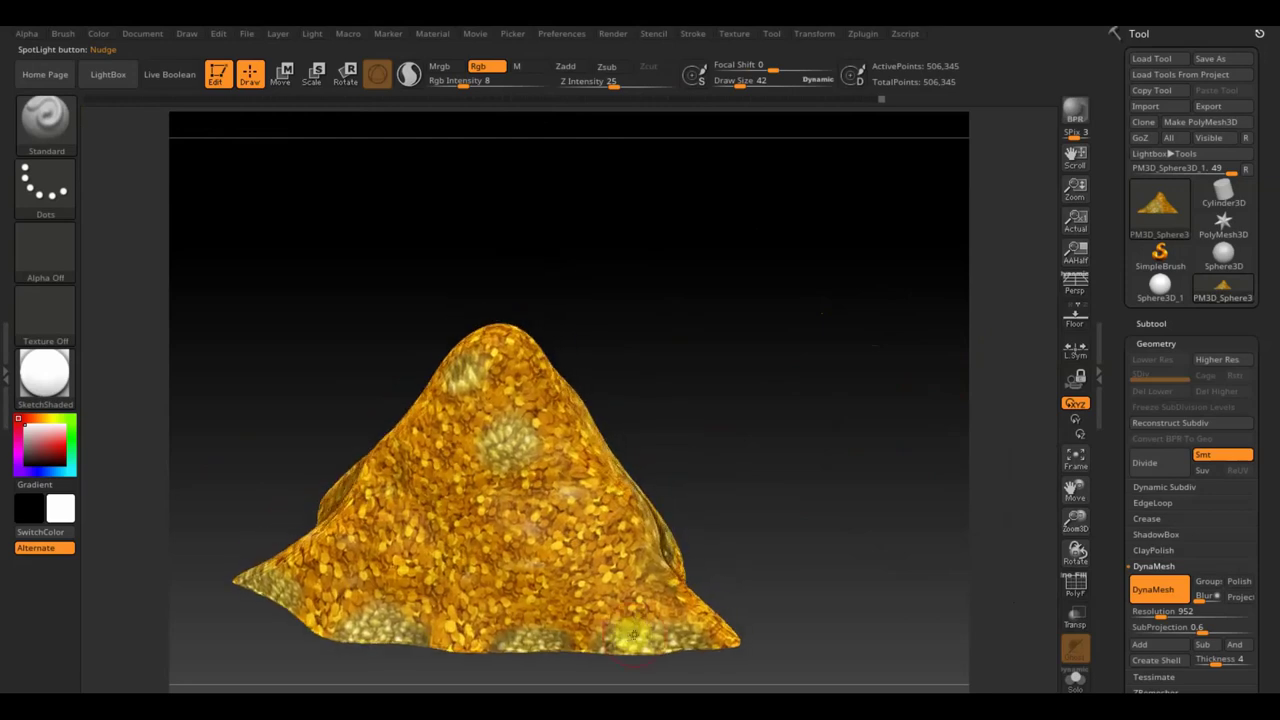
{"action": "mouse_move", "coordinate": [771, 579]}
{"action": "left_mouse_down"}
{"action": "mouse_move", "coordinate": [825, 449]}
{"action": "mouse_move", "coordinate": [851, 466]}
{"action": "left_mouse_up"}
{"action": "key", "text": "shift"}
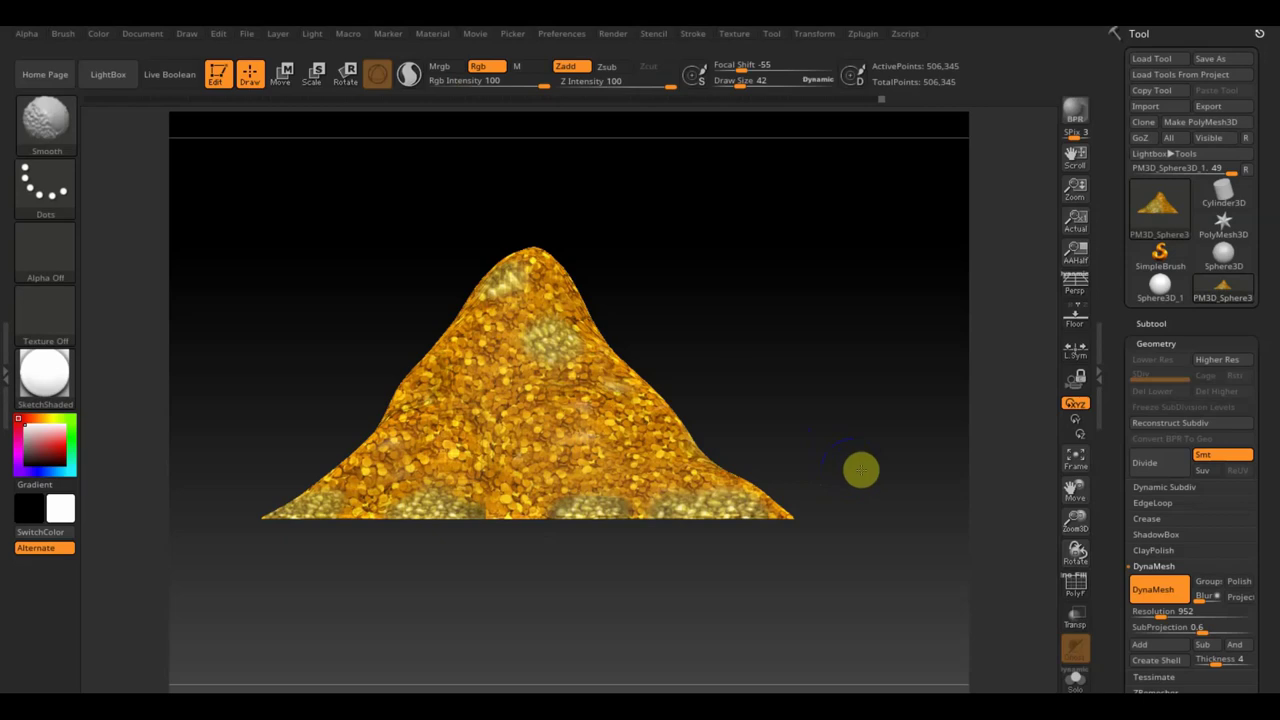
{"action": "left_click_drag", "start_coordinate": [861, 470], "coordinate": [917, 441], "text": "shift"}
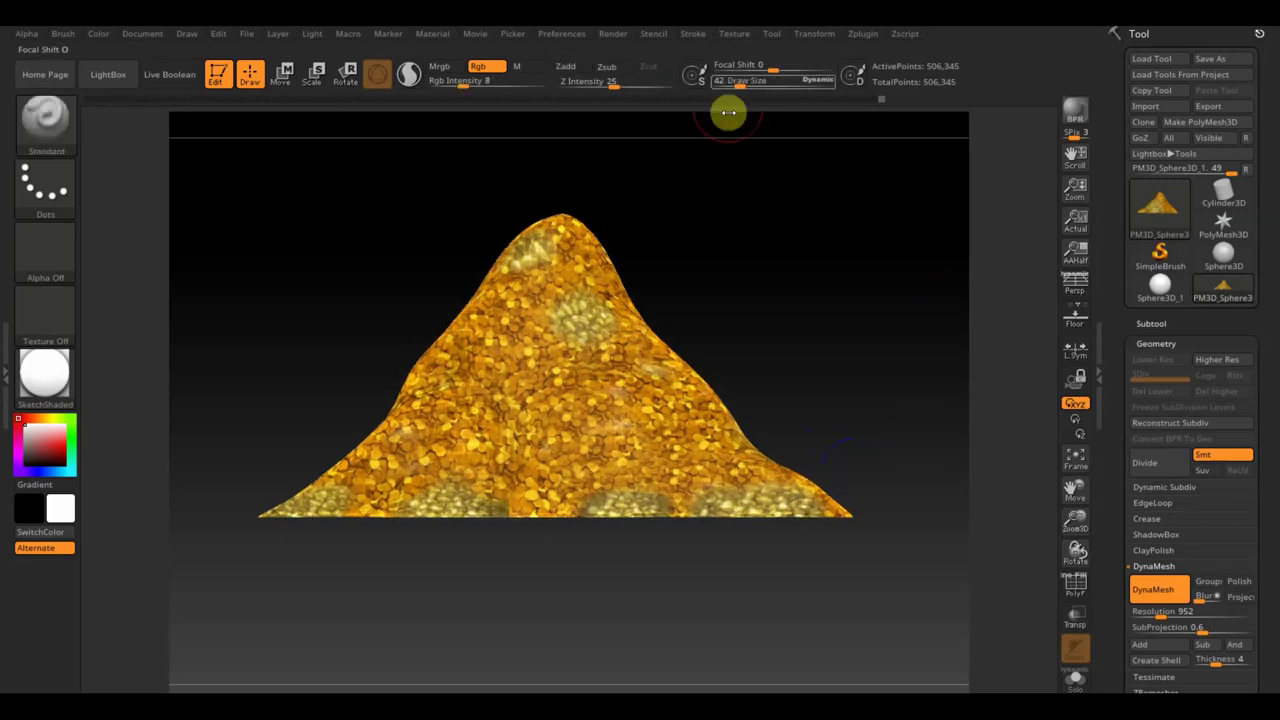
Import a gold-pile screenshot as a texture via Texture > Import
{"action": "left_click", "coordinate": [738, 36]}
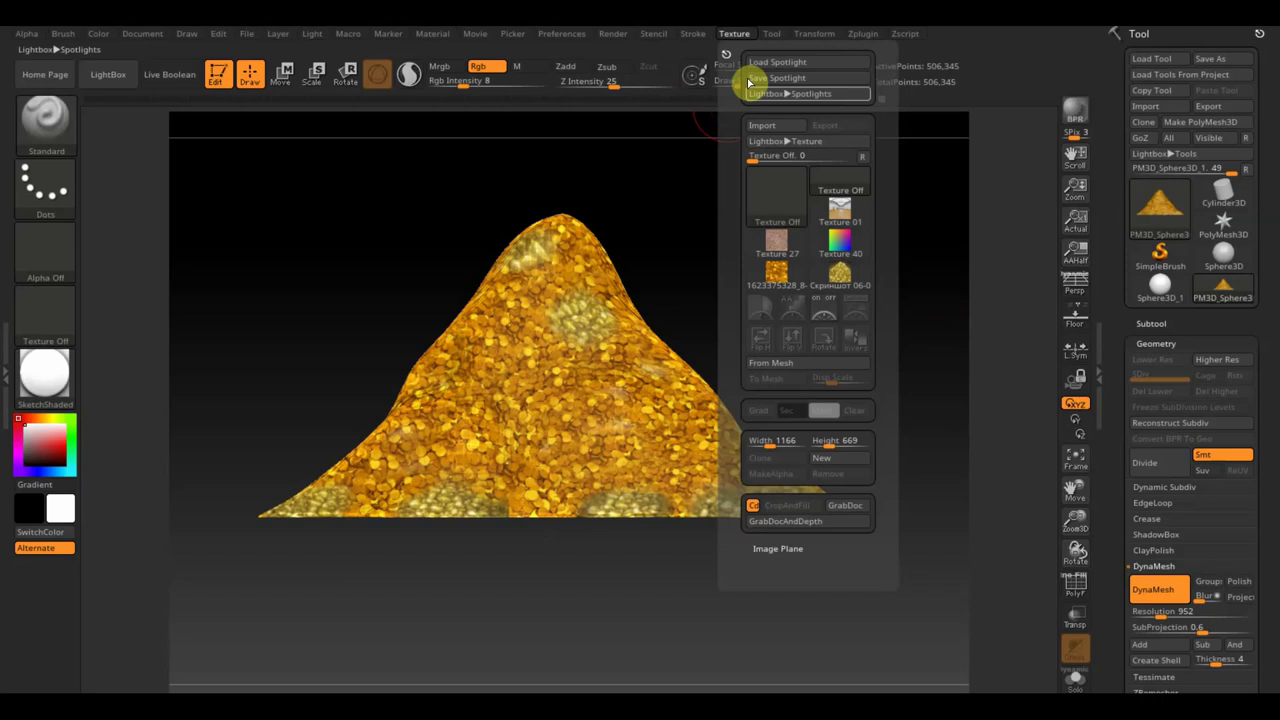
{"action": "left_click", "coordinate": [748, 82]}
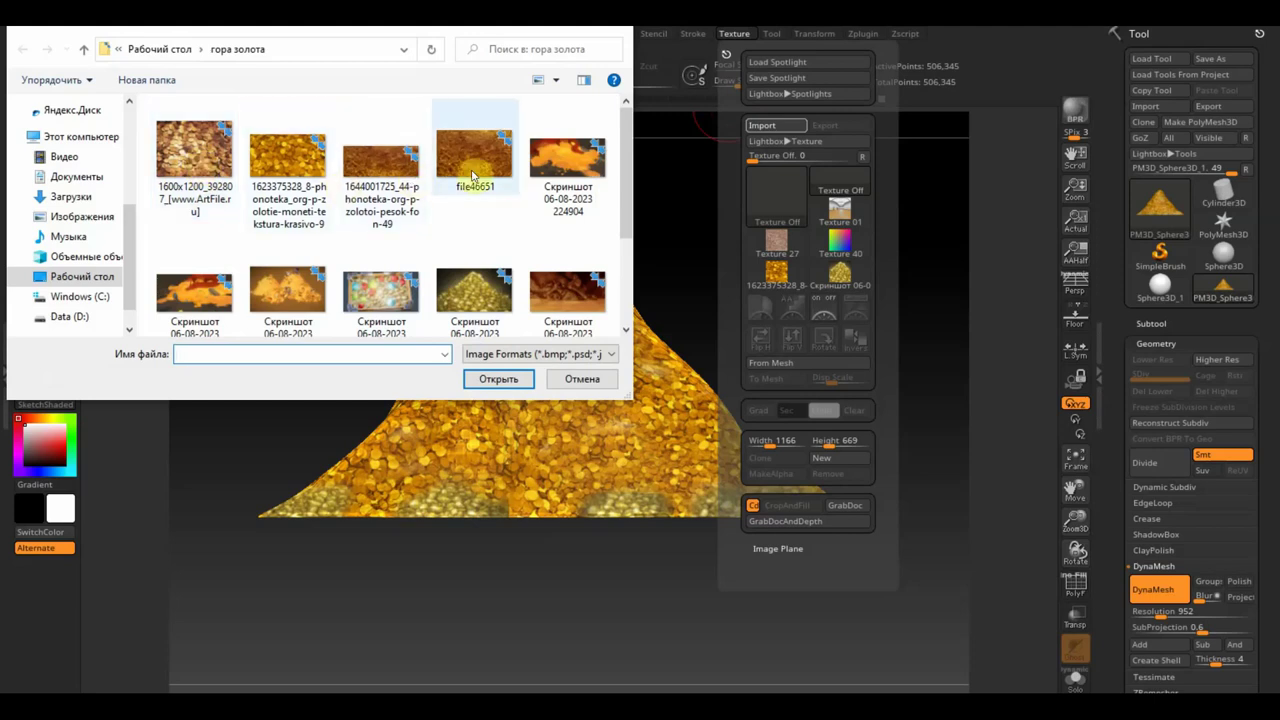
{"action": "left_click", "coordinate": [282, 298]}
{"action": "left_click", "coordinate": [505, 383]}
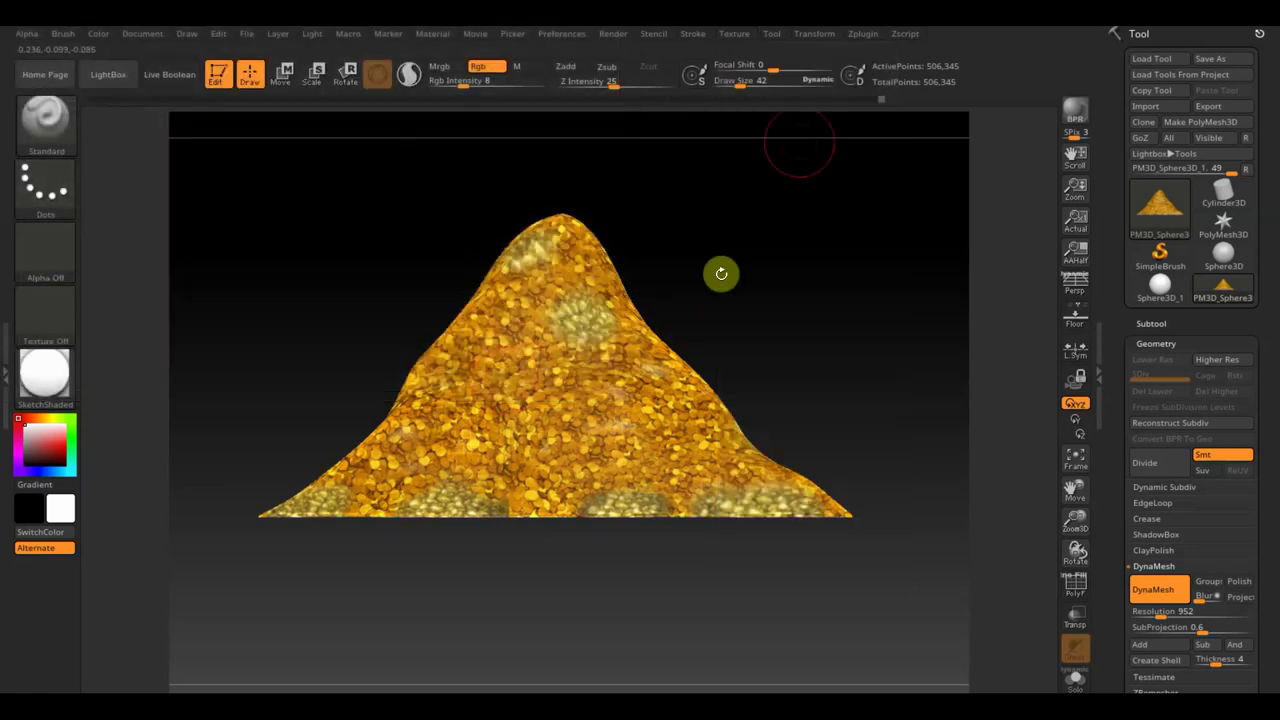
{"action": "left_click", "coordinate": [735, 34]}
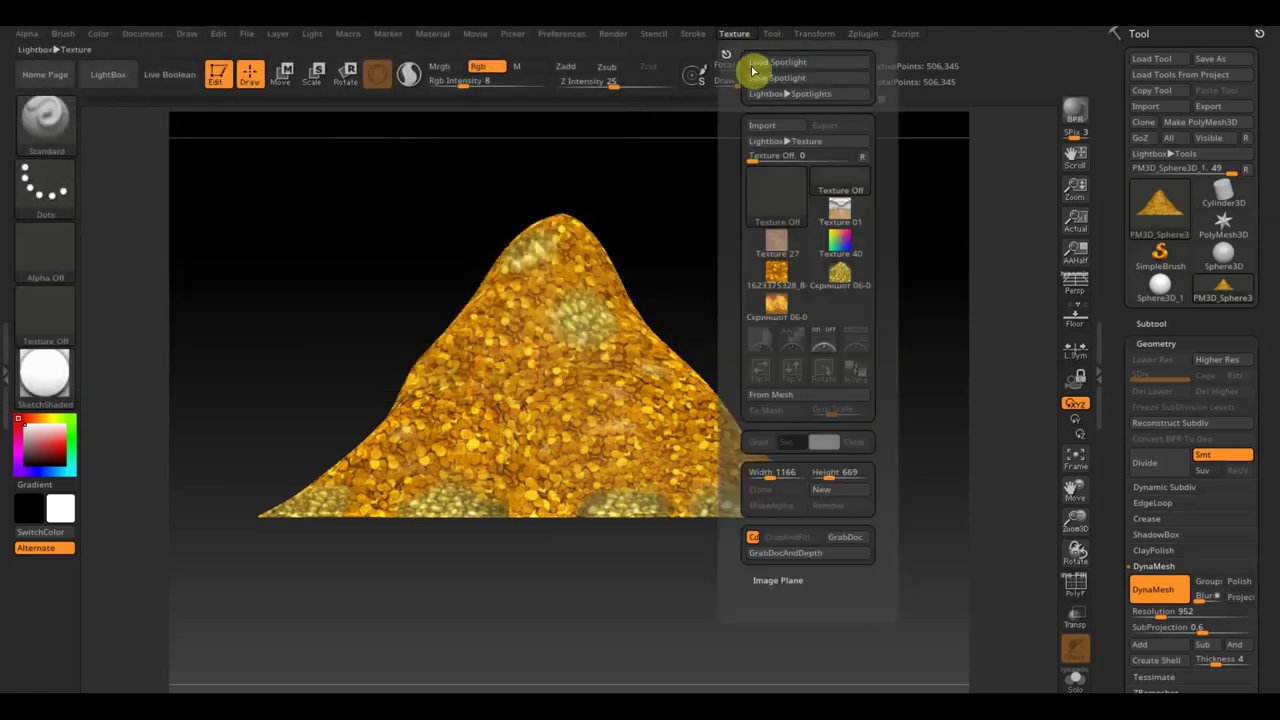
{"action": "left_click", "coordinate": [777, 302]}
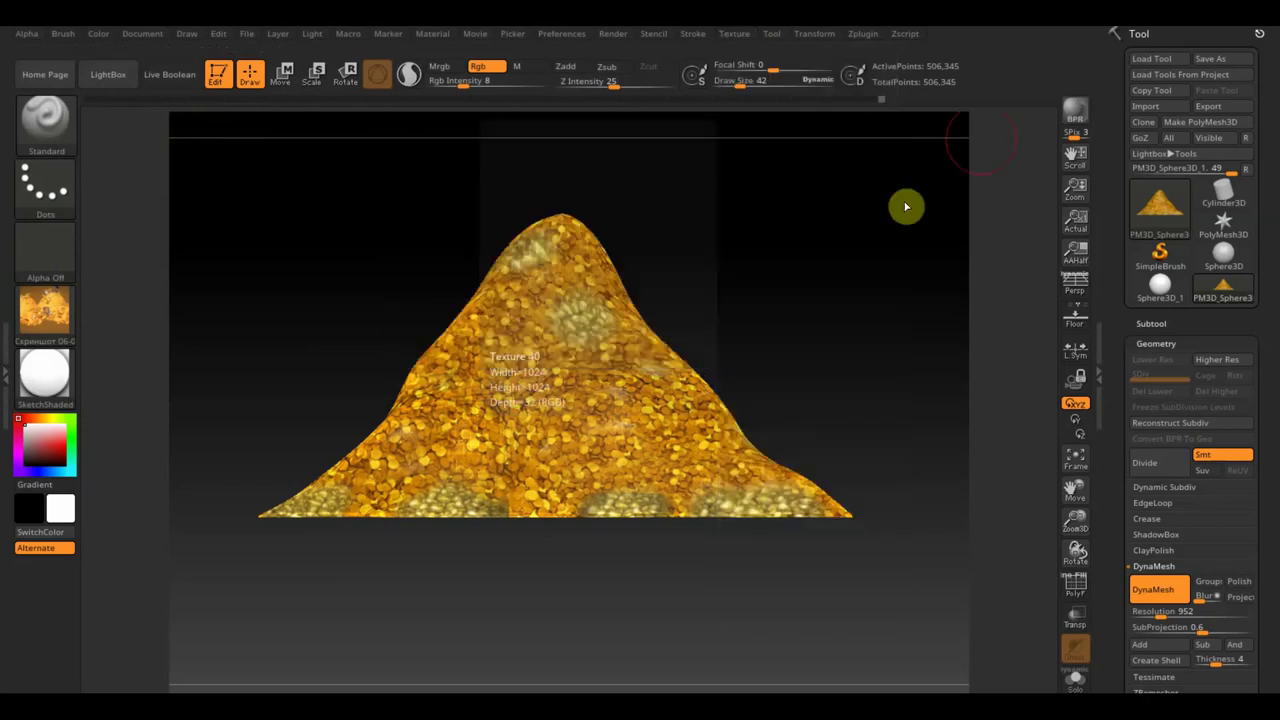
Import the red cave screenshot (1168 x 655) and project it in Spotlight
{"action": "left_click", "coordinate": [731, 38]}
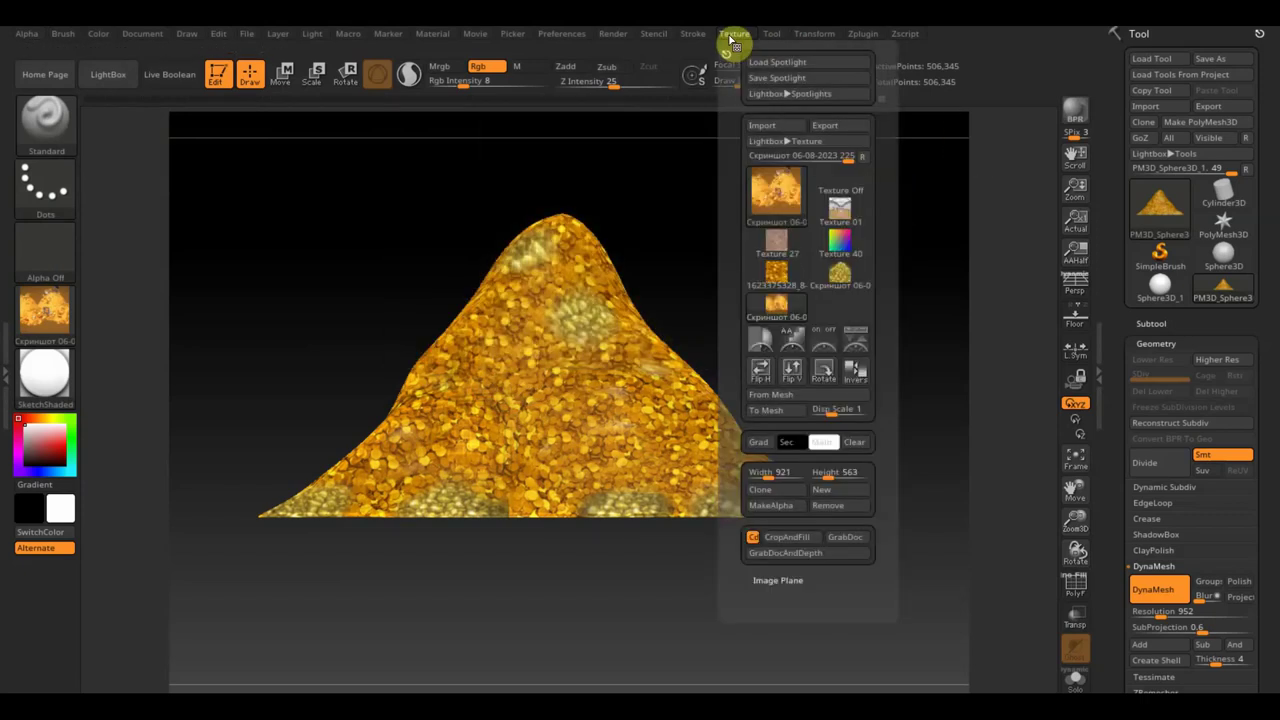
{"action": "left_click", "coordinate": [770, 129]}
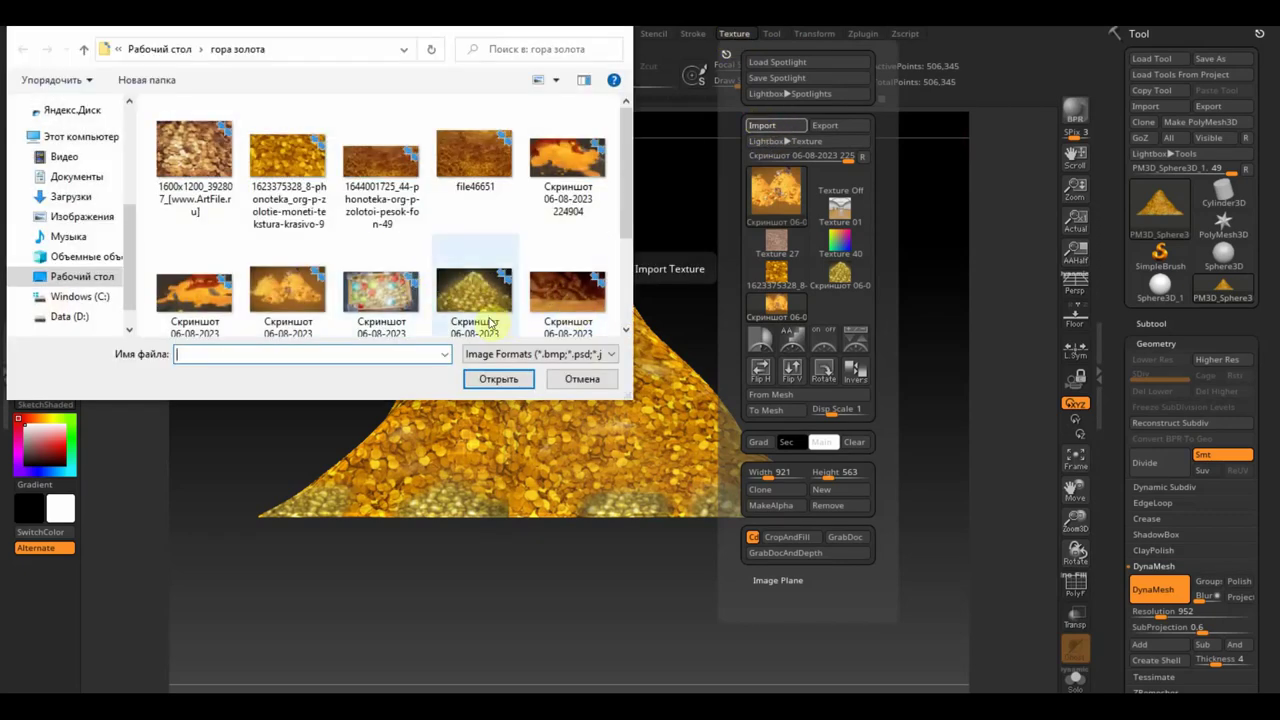
{"action": "left_click", "coordinate": [558, 305]}
{"action": "scroll", "coordinate": [558, 305], "scroll_direction": "down", "scroll_amount": 1}
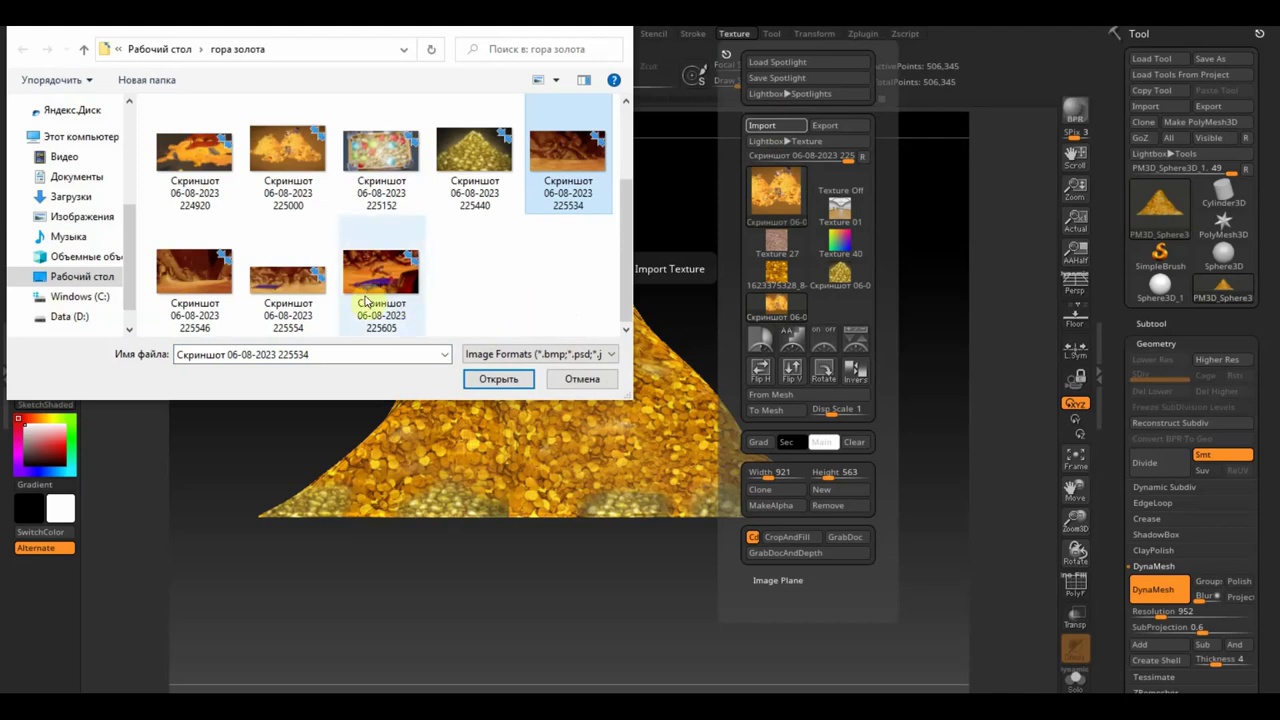
{"action": "left_click", "coordinate": [194, 280]}
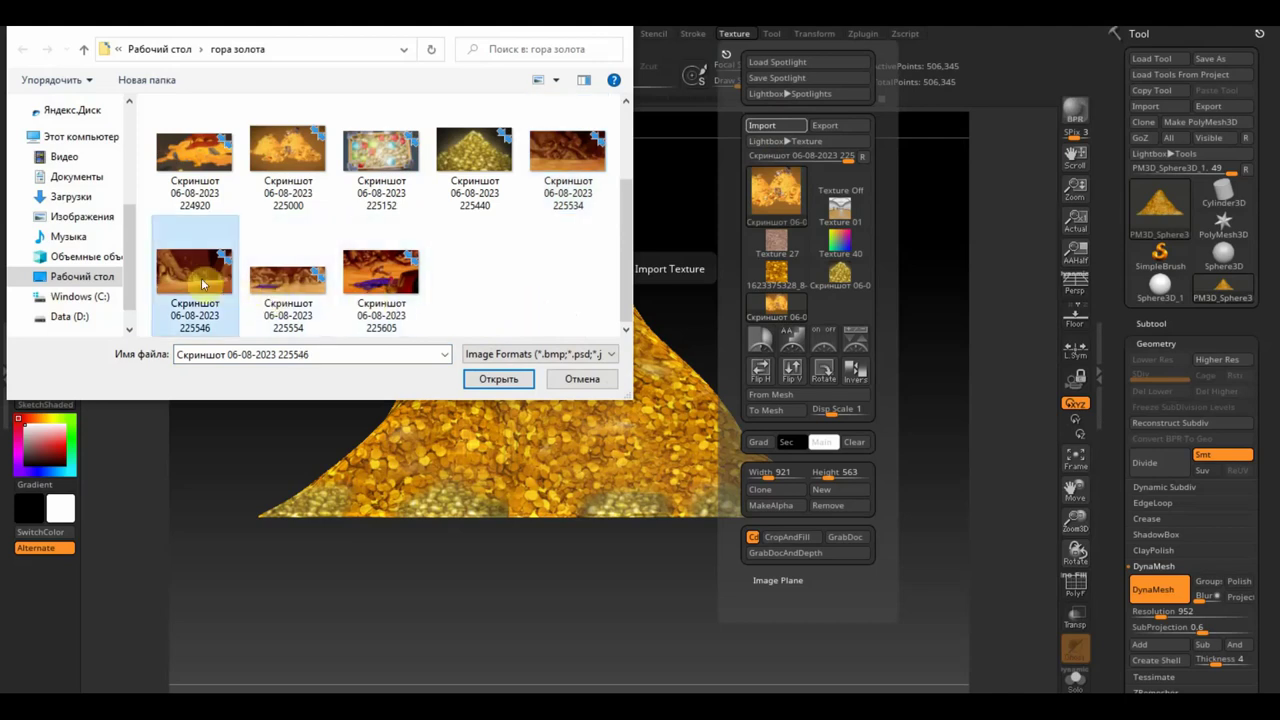
{"action": "left_click", "coordinate": [497, 379]}
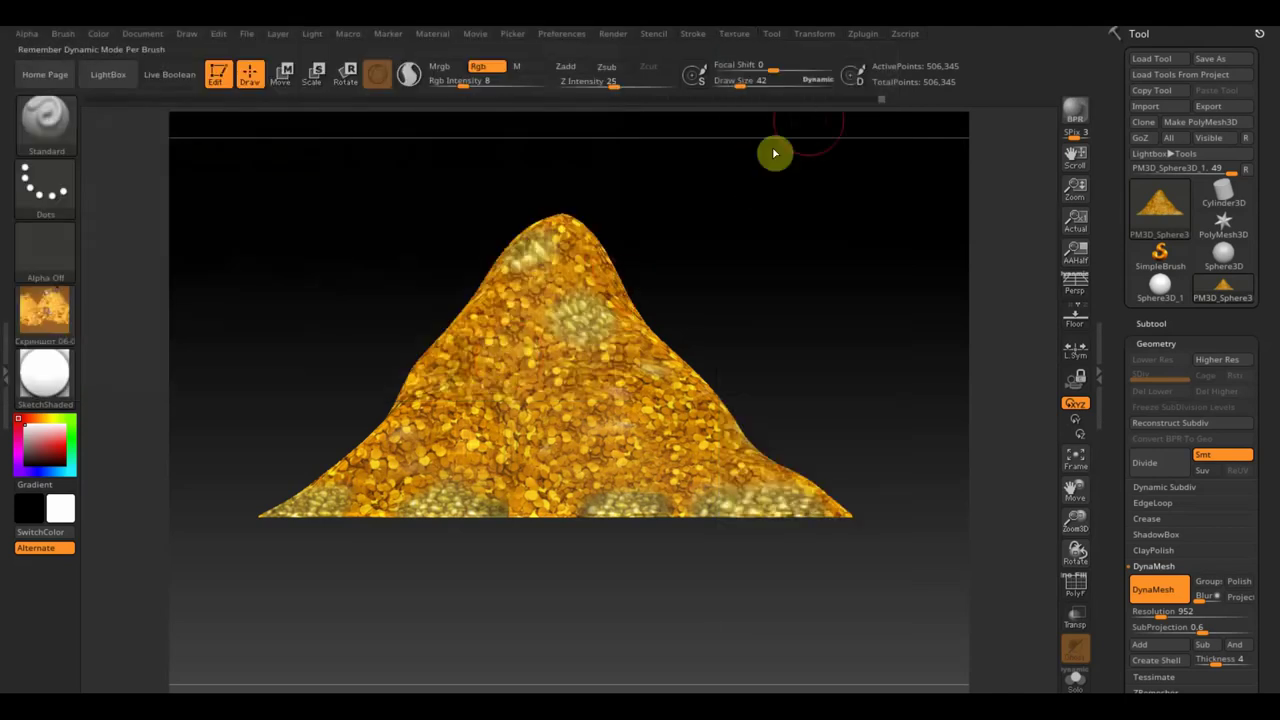
{"action": "left_click", "coordinate": [730, 37]}
{"action": "left_click", "coordinate": [841, 304]}
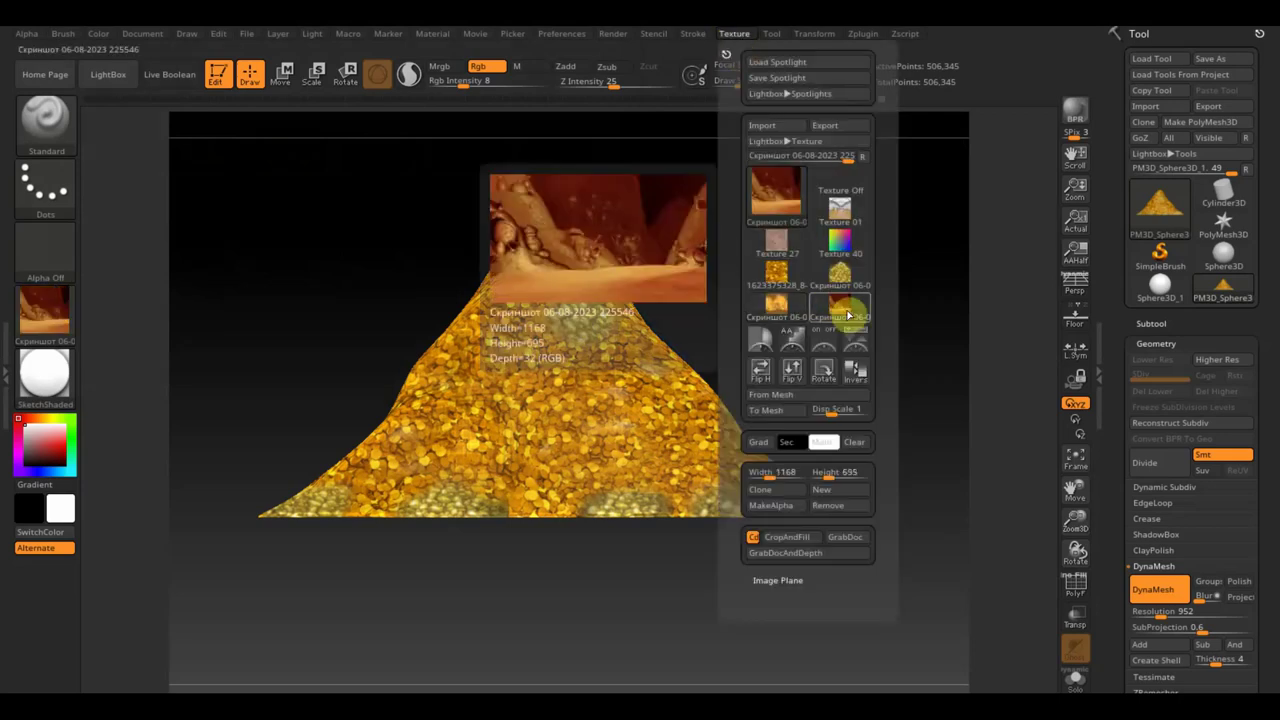
{"action": "left_click", "coordinate": [860, 346]}
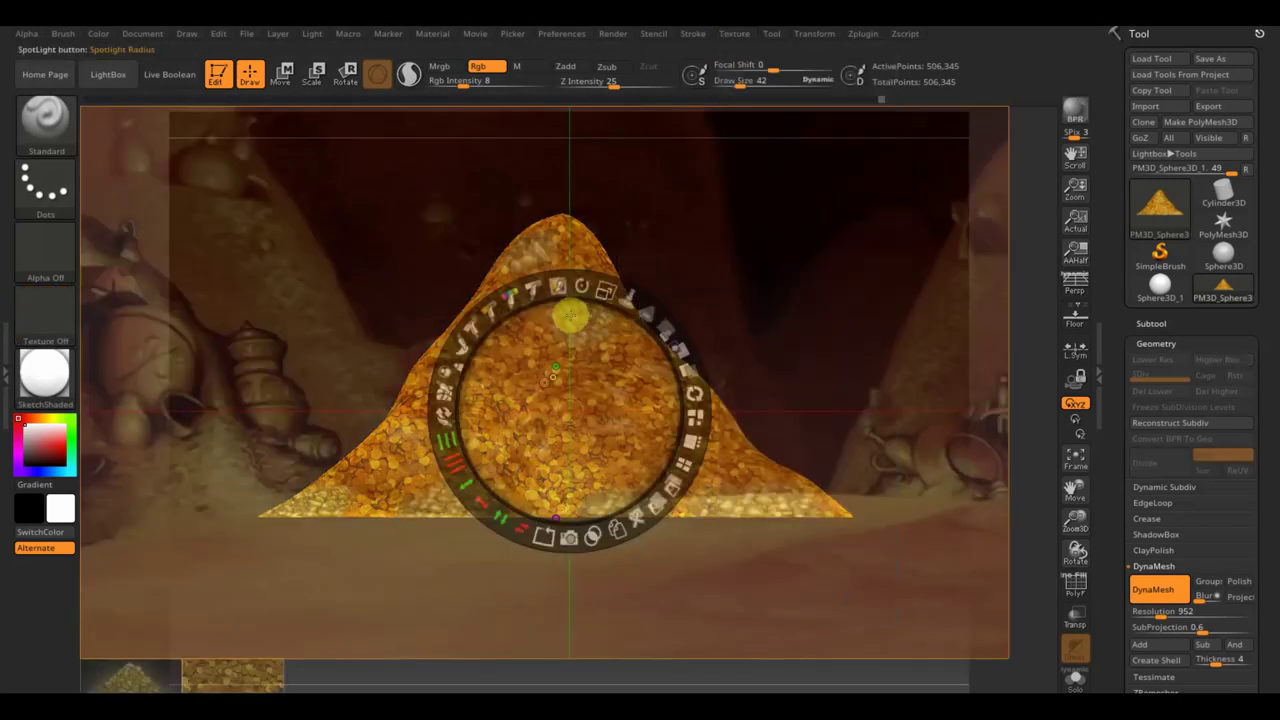
Move the cave image right and down, make it translucent and enlarge it slightly
{"action": "left_click_drag", "start_coordinate": [570, 316], "coordinate": [663, 358]}
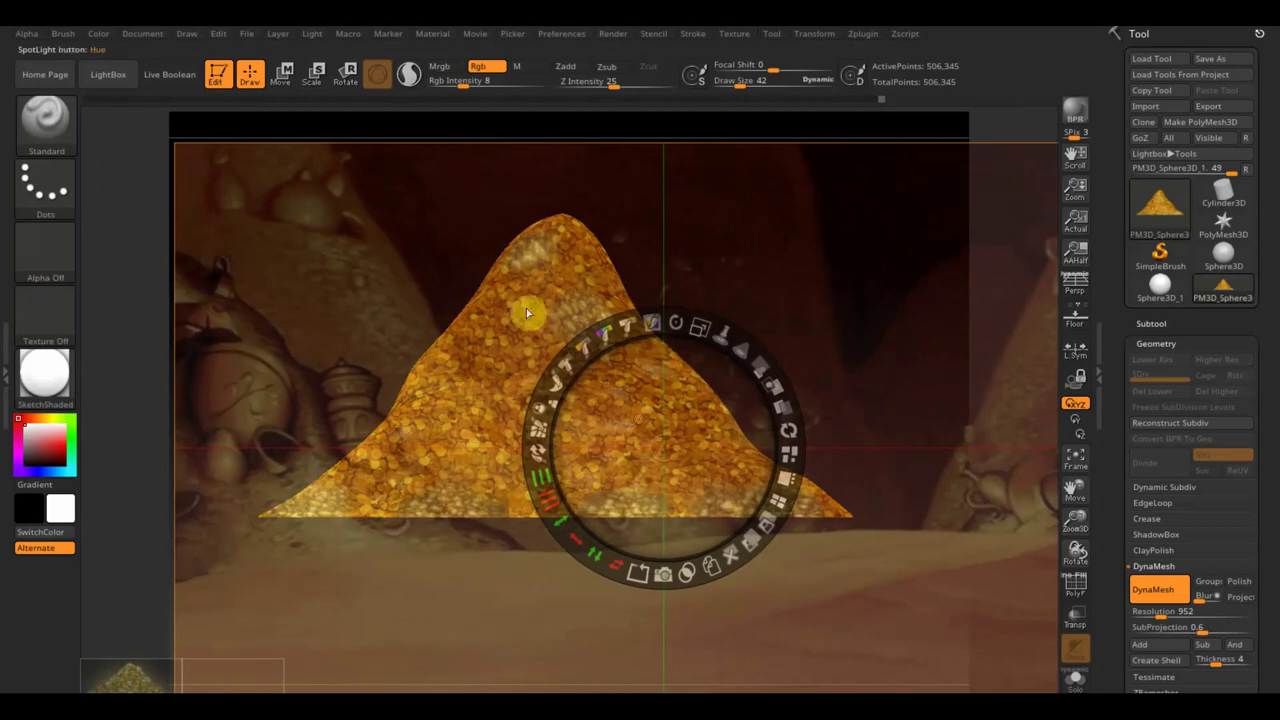
{"action": "left_click_drag", "start_coordinate": [764, 366], "coordinate": [722, 530]}
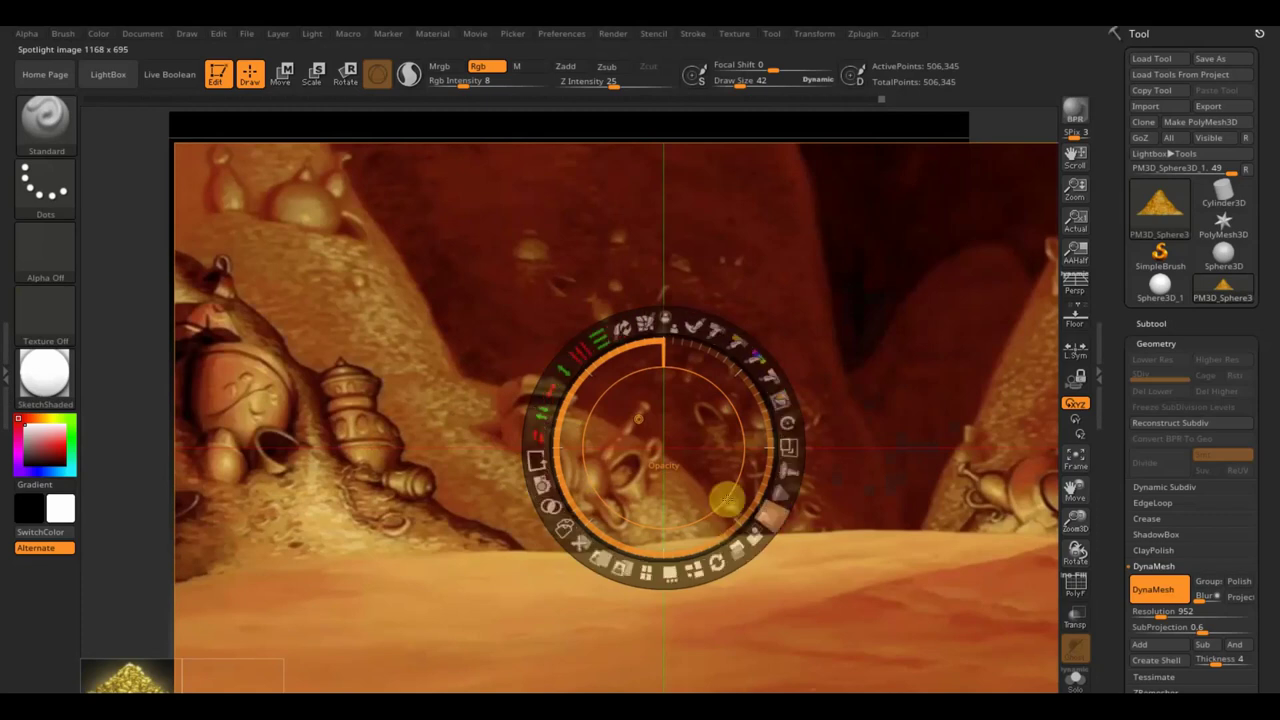
{"action": "left_click_drag", "start_coordinate": [722, 528], "coordinate": [706, 446]}
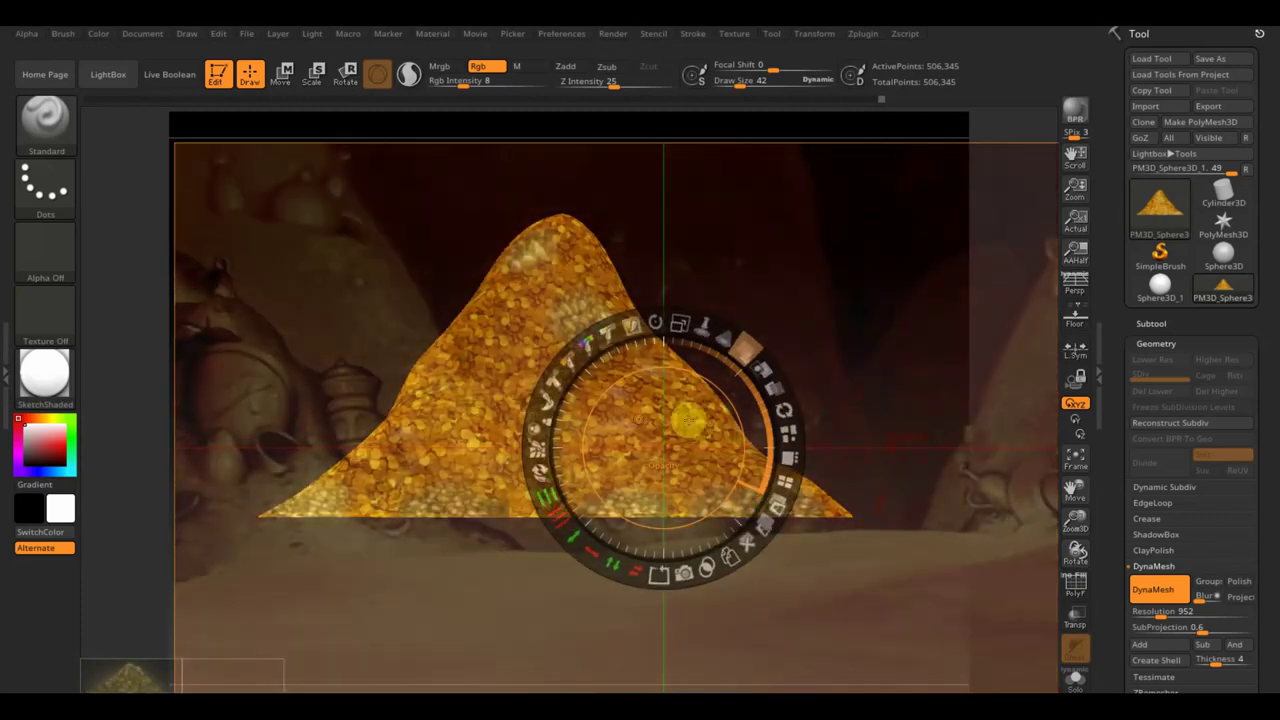
{"action": "left_click_drag", "start_coordinate": [692, 425], "coordinate": [710, 432]}
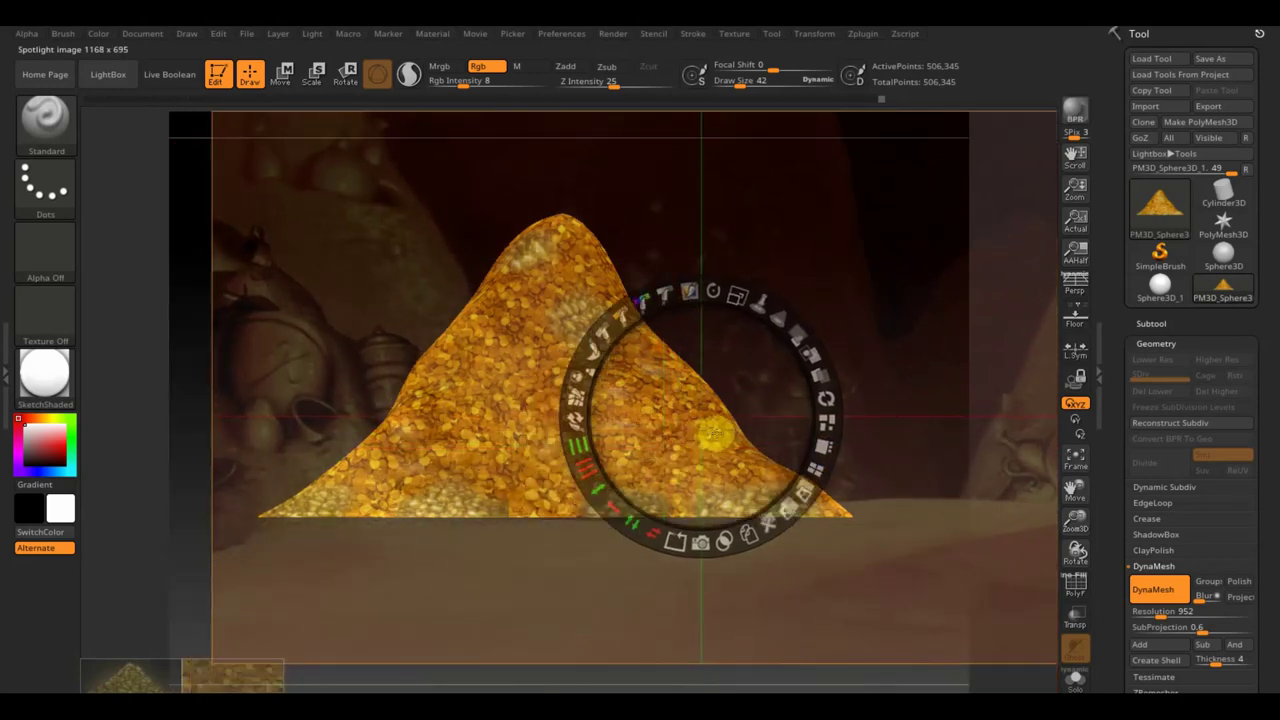
{"action": "key", "text": "z"}
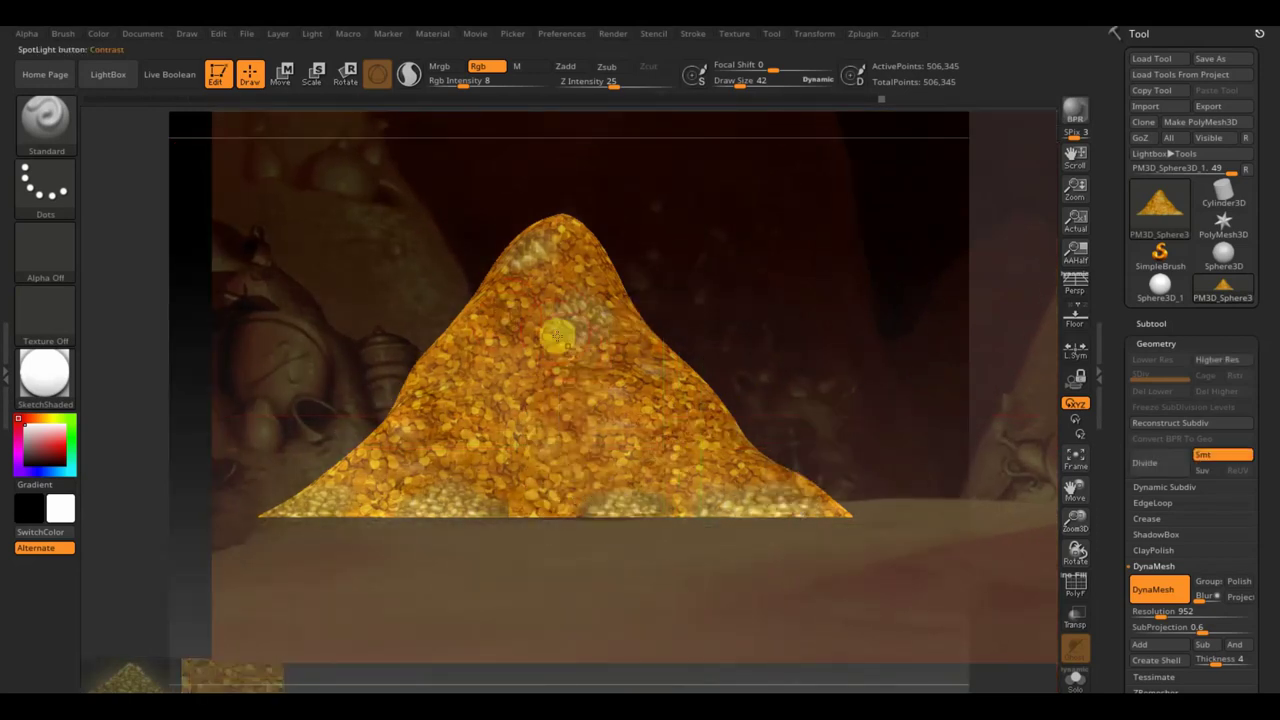
{"action": "key", "text": "z"}
{"action": "left_click_drag", "start_coordinate": [660, 375], "coordinate": [877, 428]}
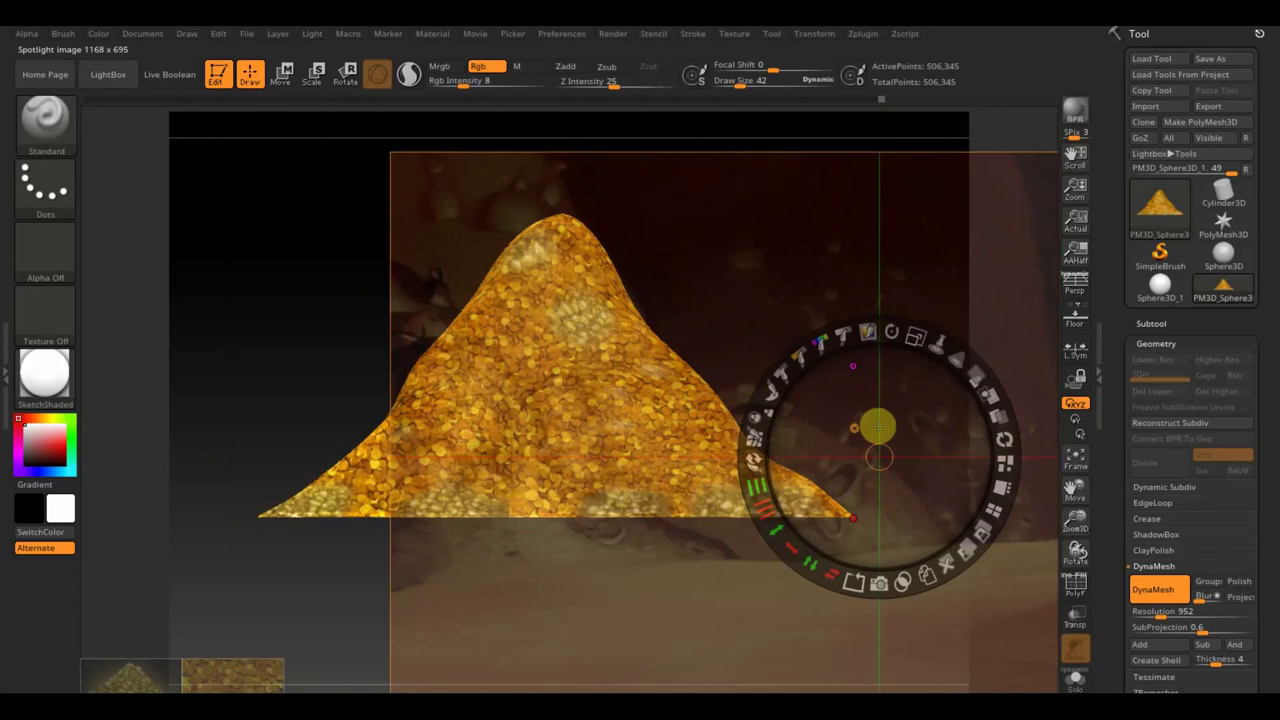
Move the cave image left and down and paint gold coin detail from it
{"action": "key", "text": "z"}
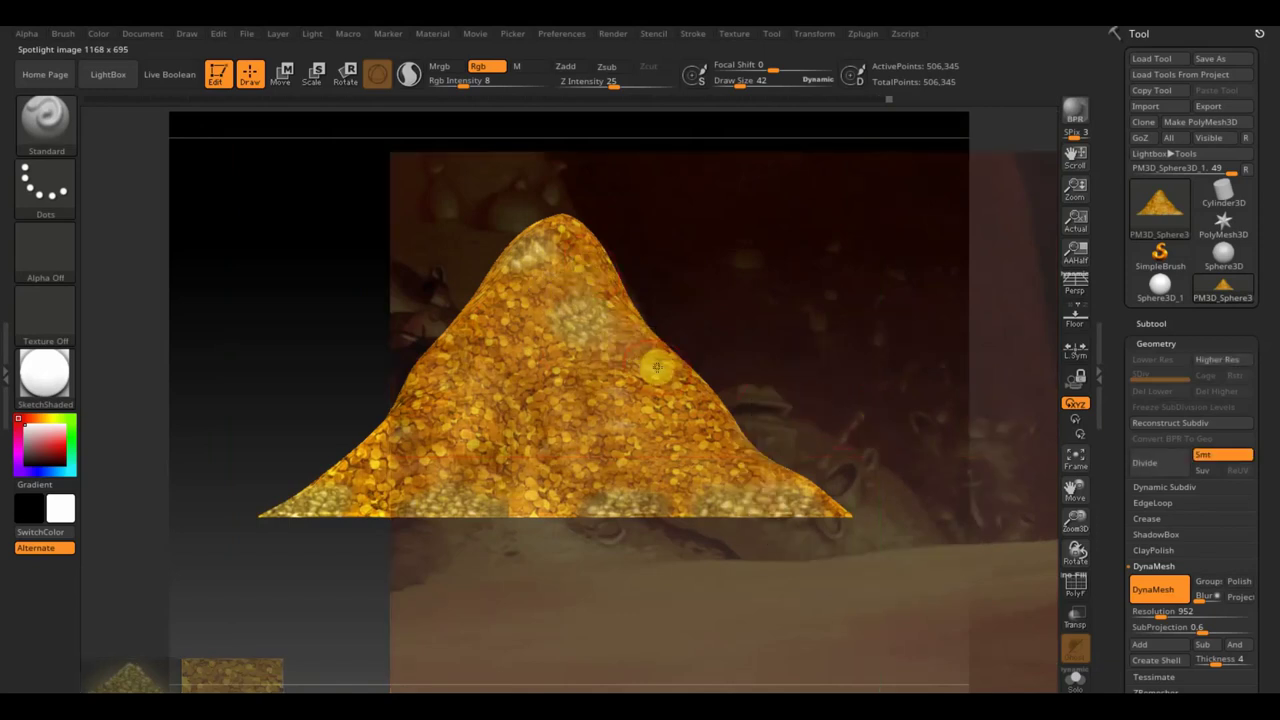
{"action": "key", "text": "shift+z"}
{"action": "key", "text": "shift+z"}
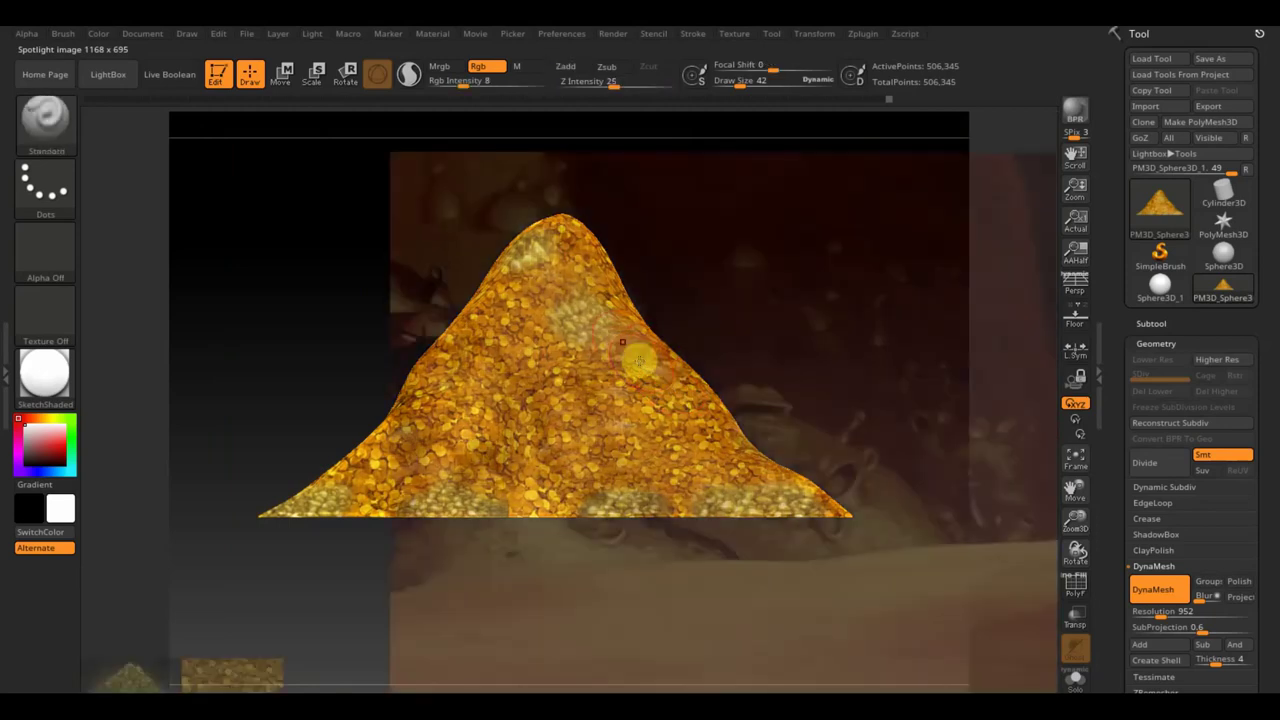
{"action": "key", "text": "shift+z"}
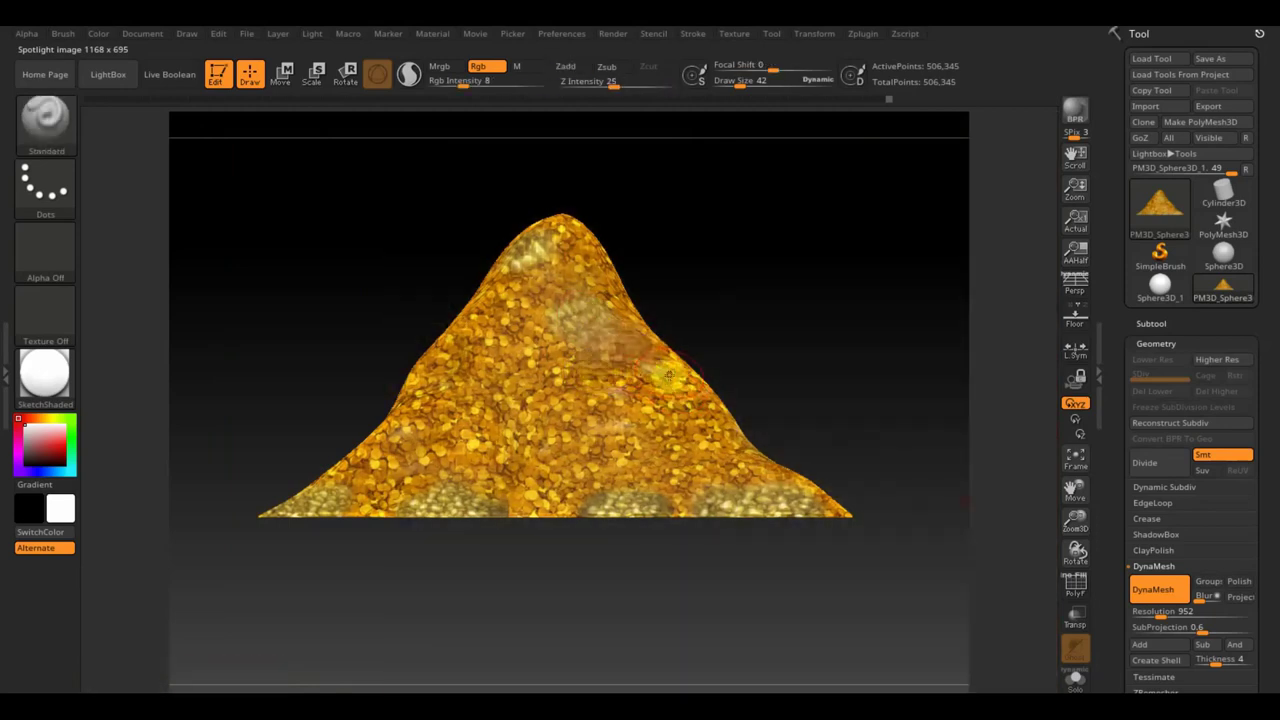
{"action": "key", "text": "shift+z"}
{"action": "key", "text": "z"}
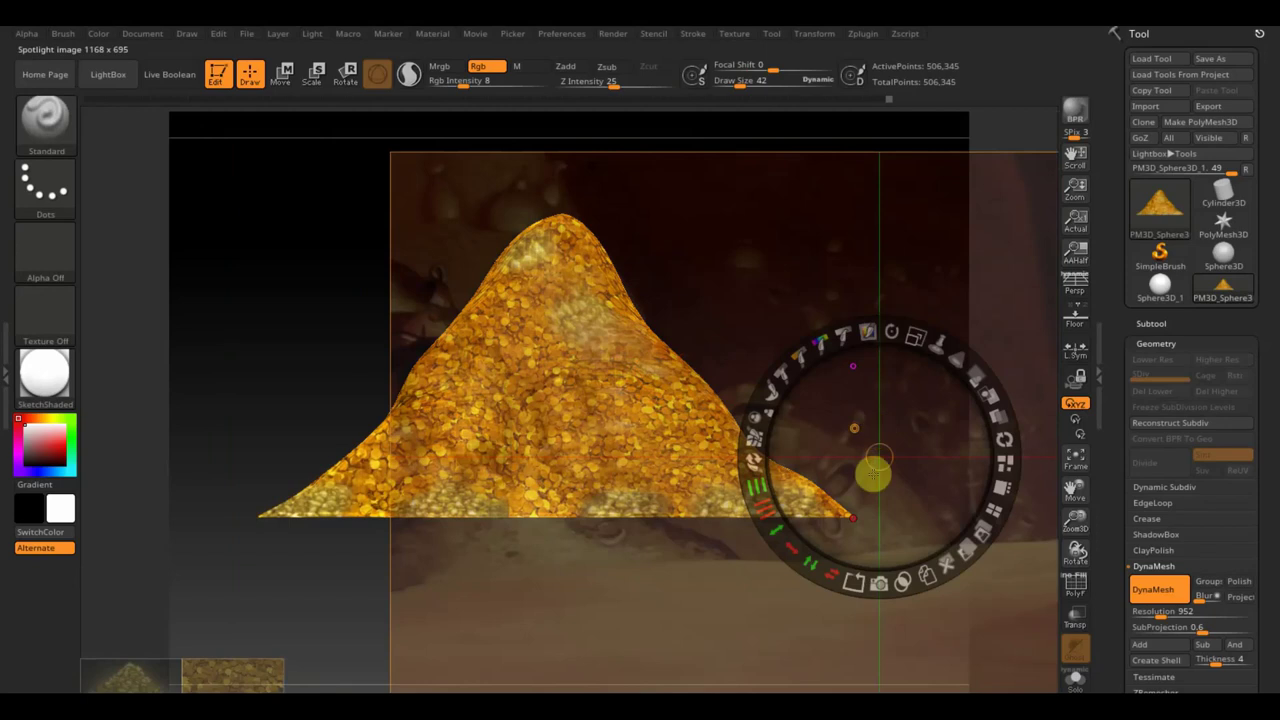
{"action": "left_click_drag", "start_coordinate": [877, 436], "coordinate": [773, 515]}
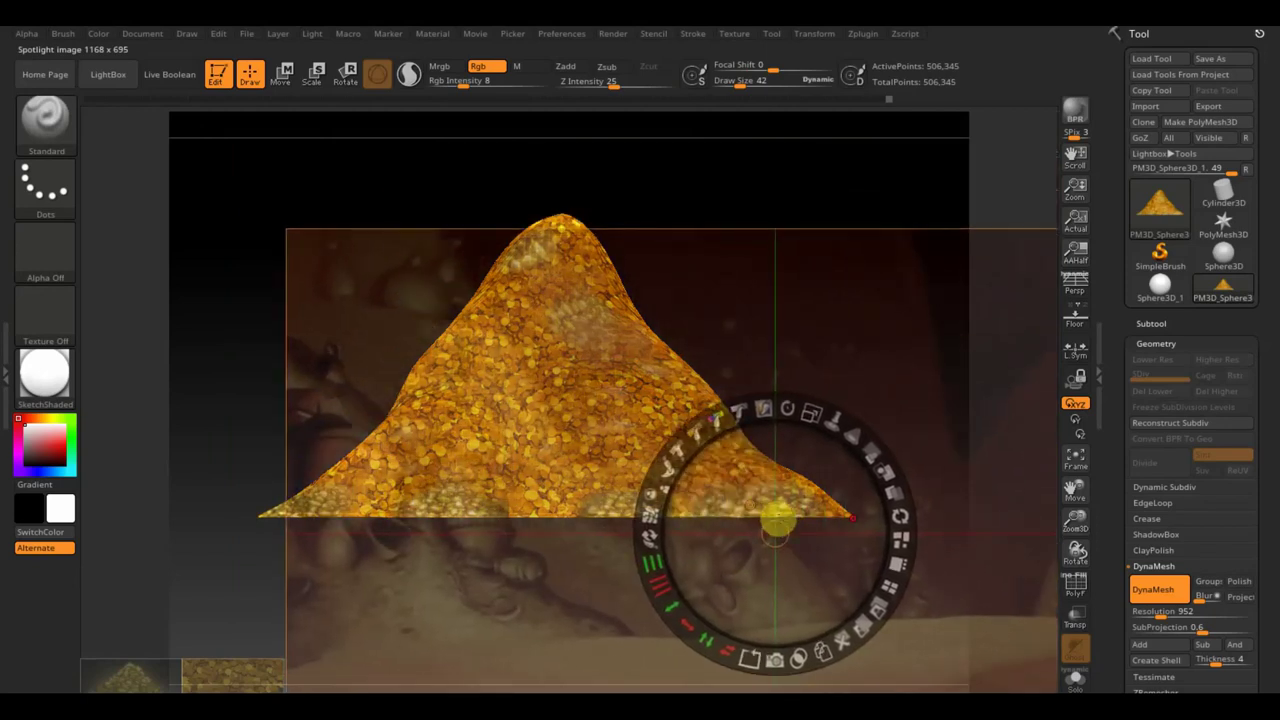
{"action": "key", "text": "z"}
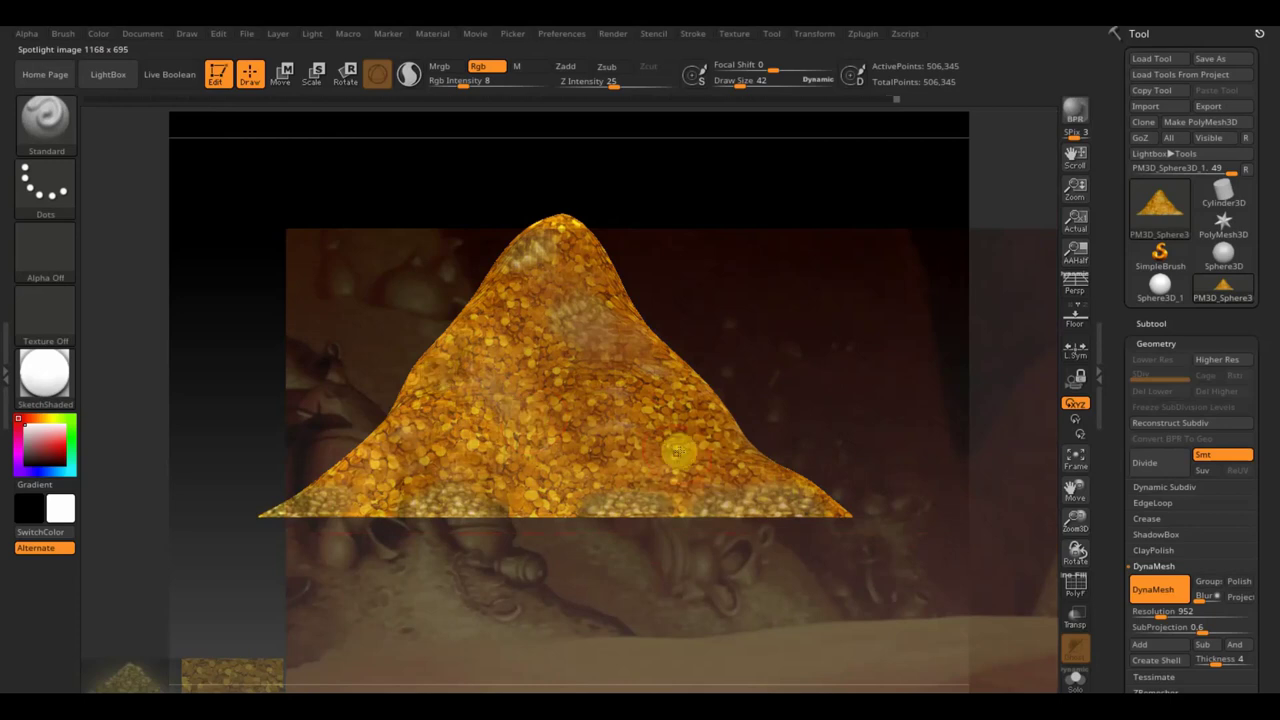
Move the cave image up and right, paint more coins, then hide the reference
{"action": "key", "text": "z"}
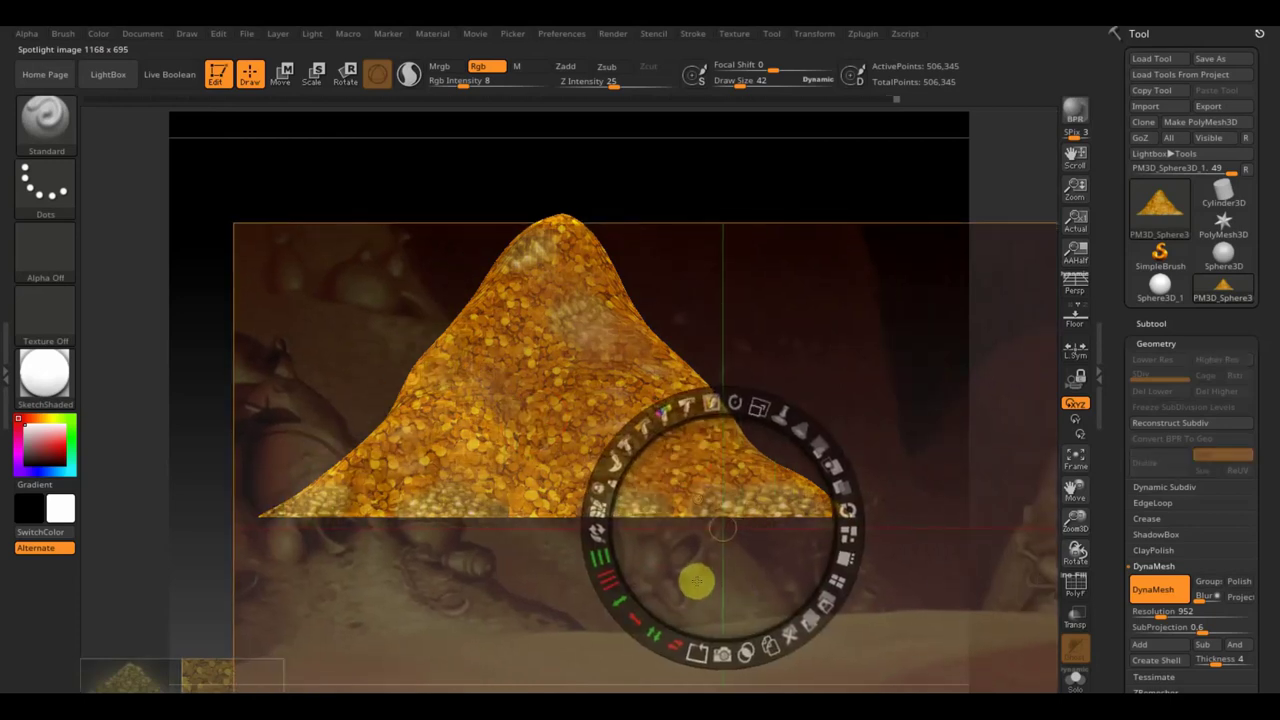
{"action": "left_click_drag", "start_coordinate": [698, 582], "coordinate": [822, 494]}
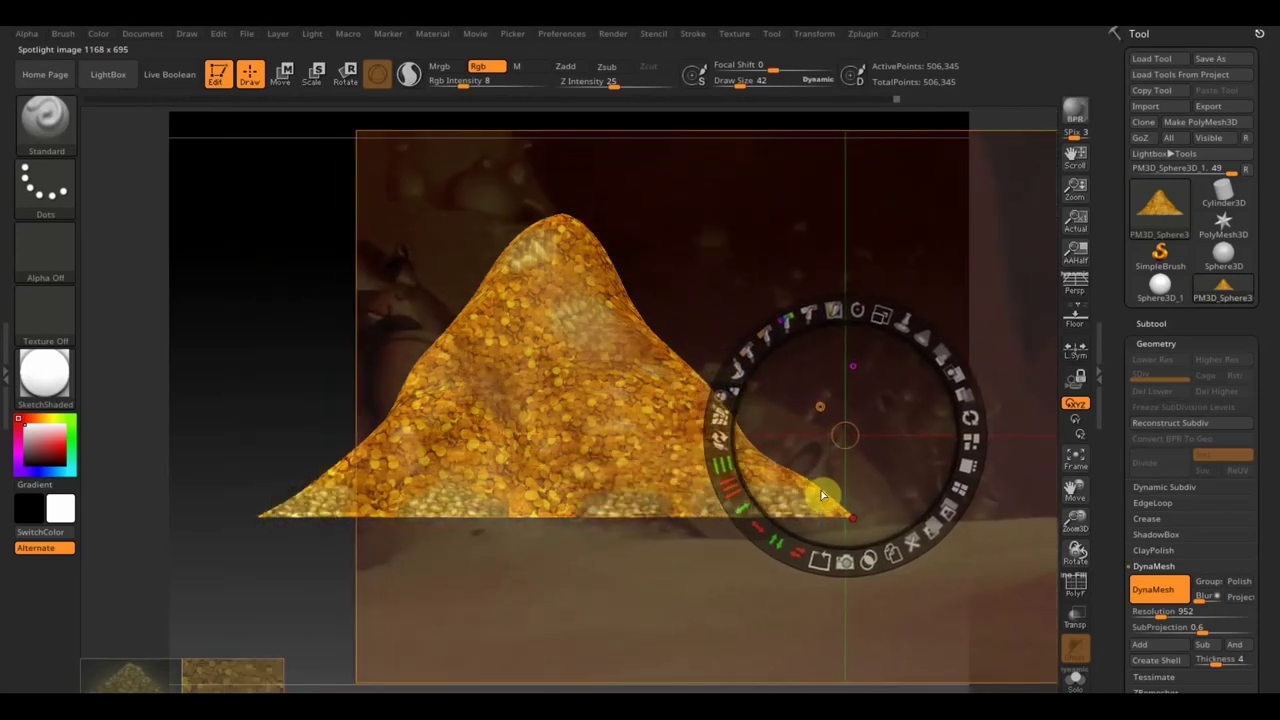
{"action": "key", "text": "z"}
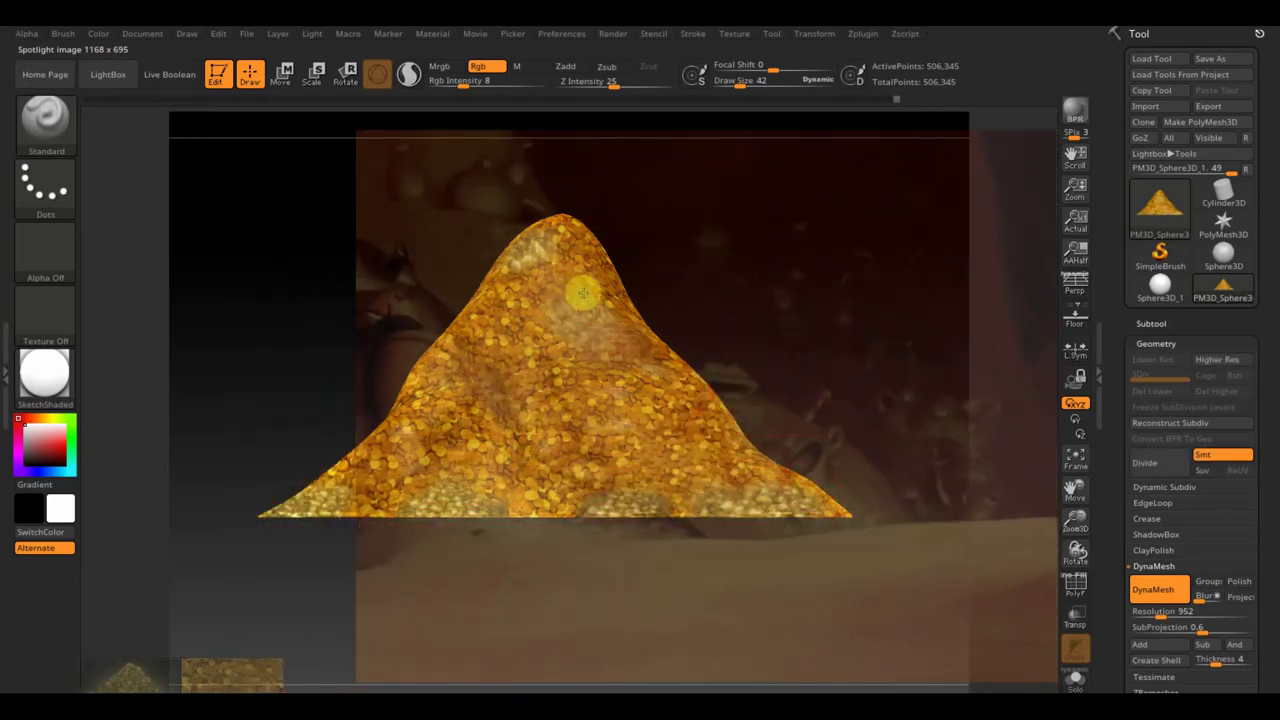
{"action": "key", "text": "shift+z"}
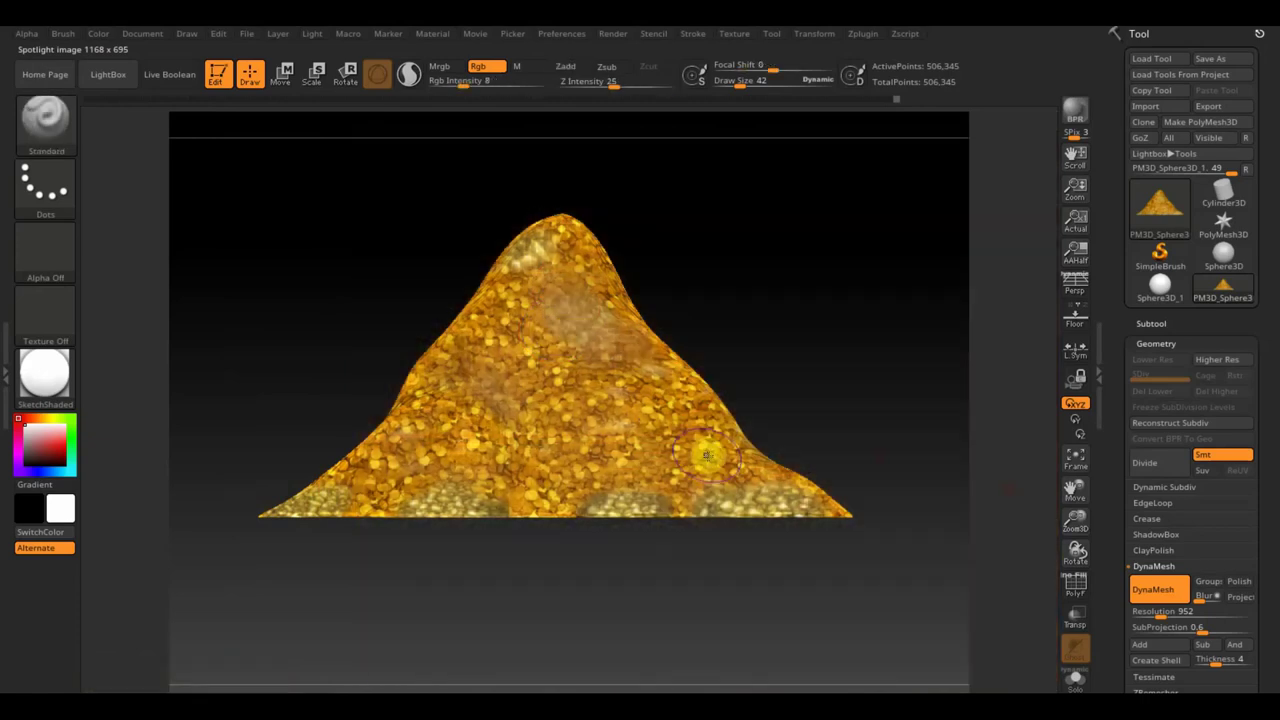
{"action": "key", "text": "shift+z"}
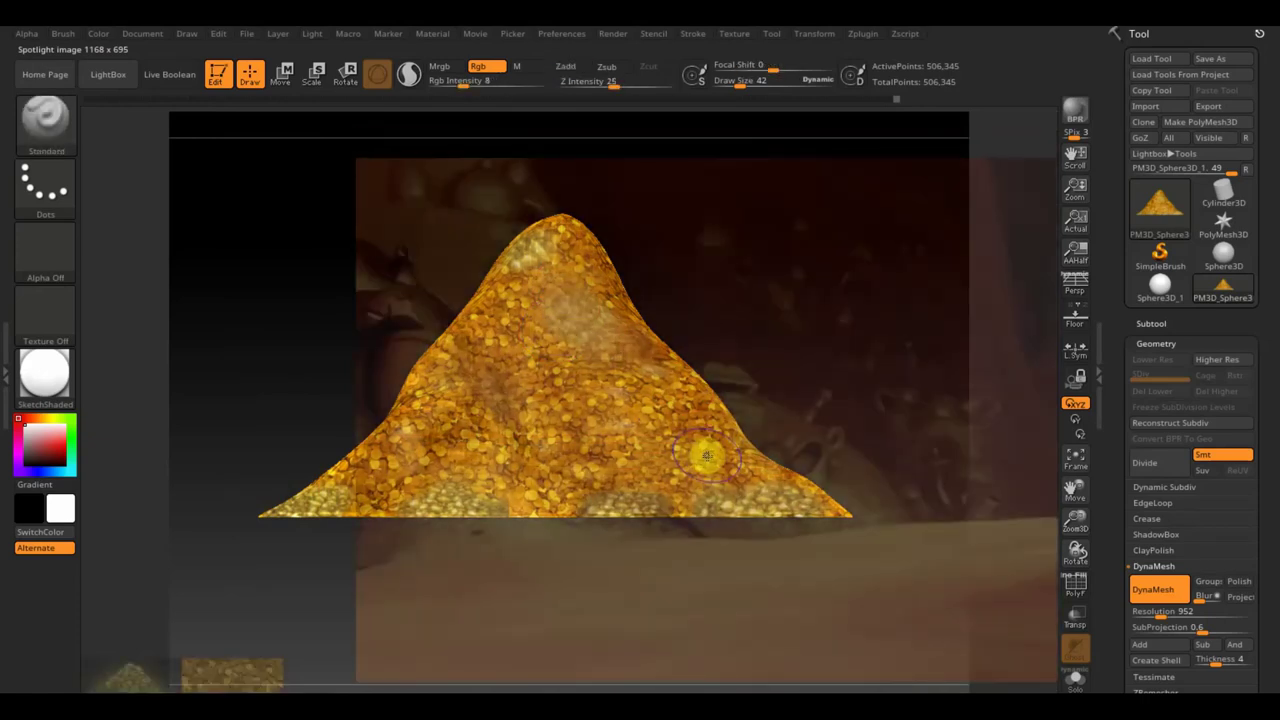
{"action": "key", "text": "shift+z"}
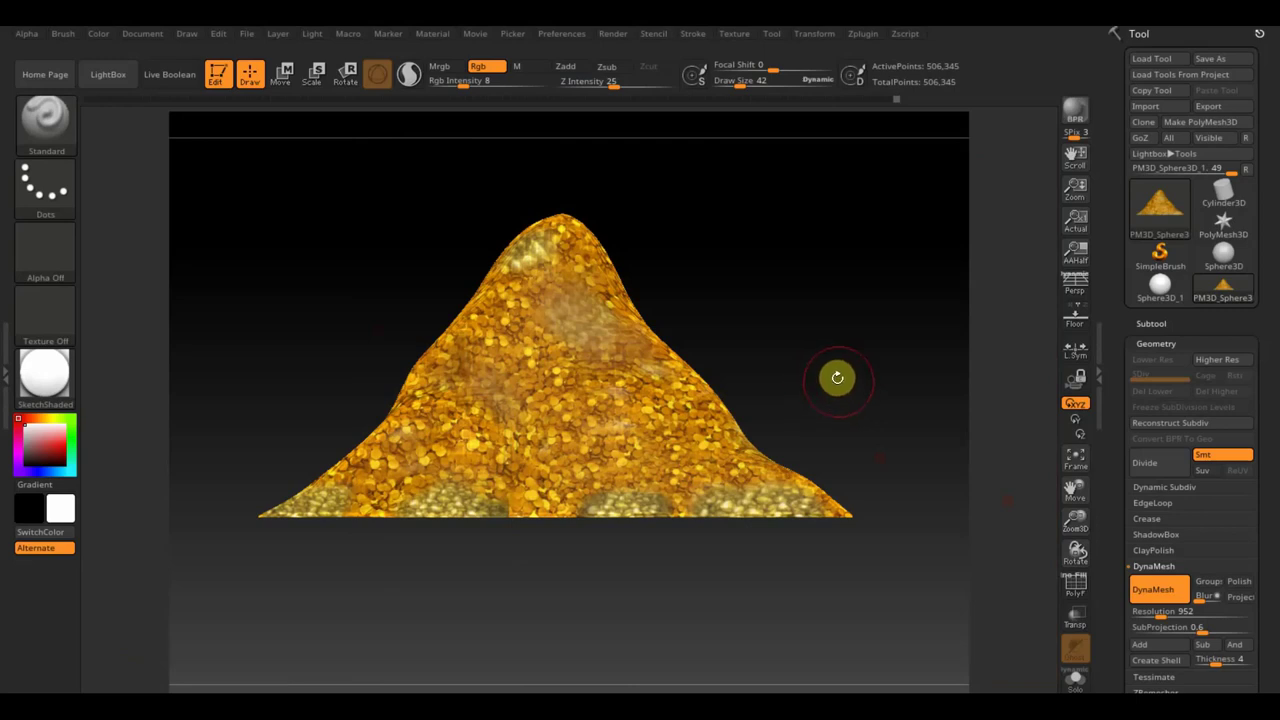
{"action": "mouse_move", "coordinate": [840, 389]}
{"action": "left_mouse_down"}
{"action": "mouse_move", "coordinate": [834, 402]}
{"action": "mouse_move", "coordinate": [857, 394]}
{"action": "left_mouse_up"}
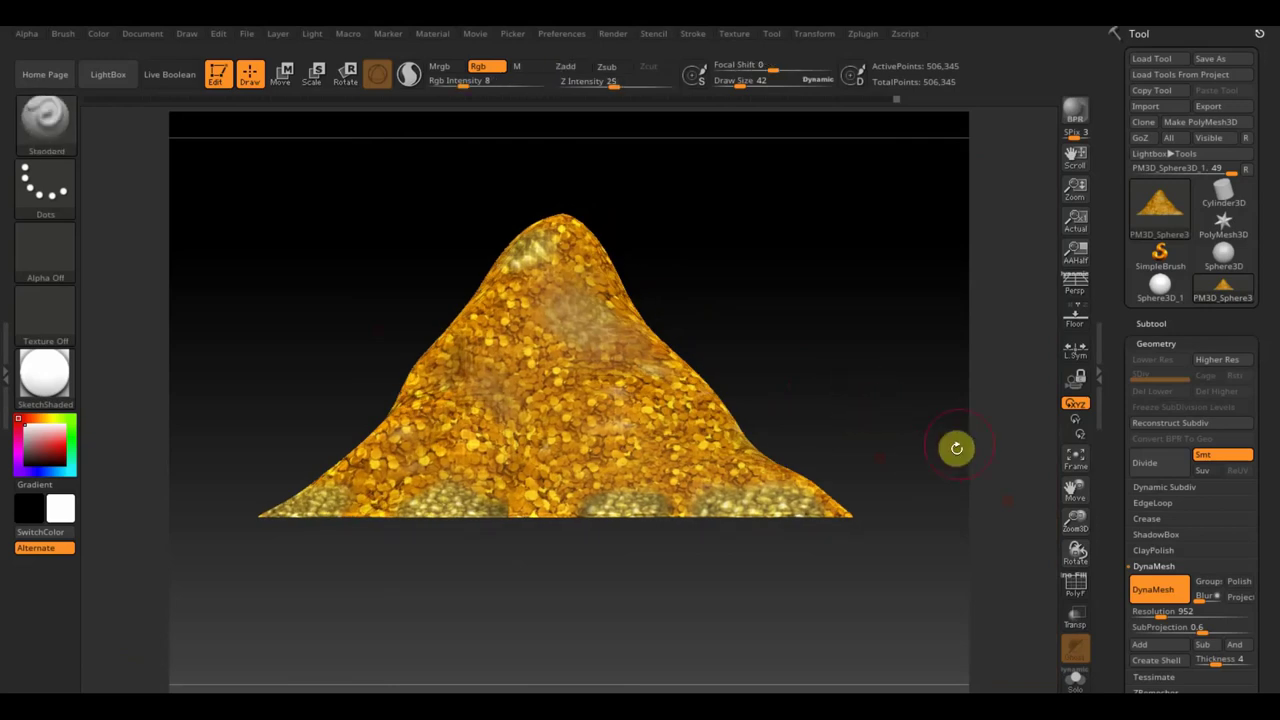
Apply a Mask By Color option from Tool > Masking to the mound
{"action": "left_click_drag", "start_coordinate": [1268, 540], "coordinate": [1268, 478]}
{"action": "scroll", "coordinate": [1268, 478], "scroll_direction": "down", "scroll_amount": 5}
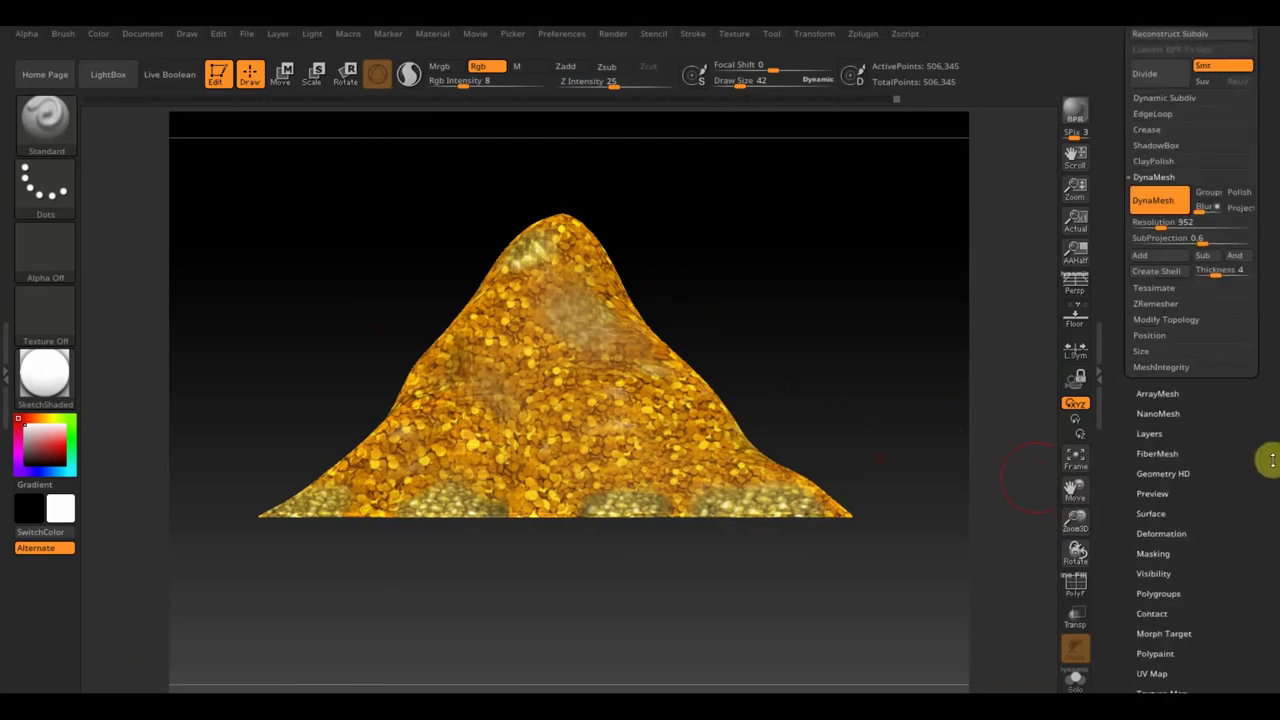
{"action": "left_click", "coordinate": [1160, 555]}
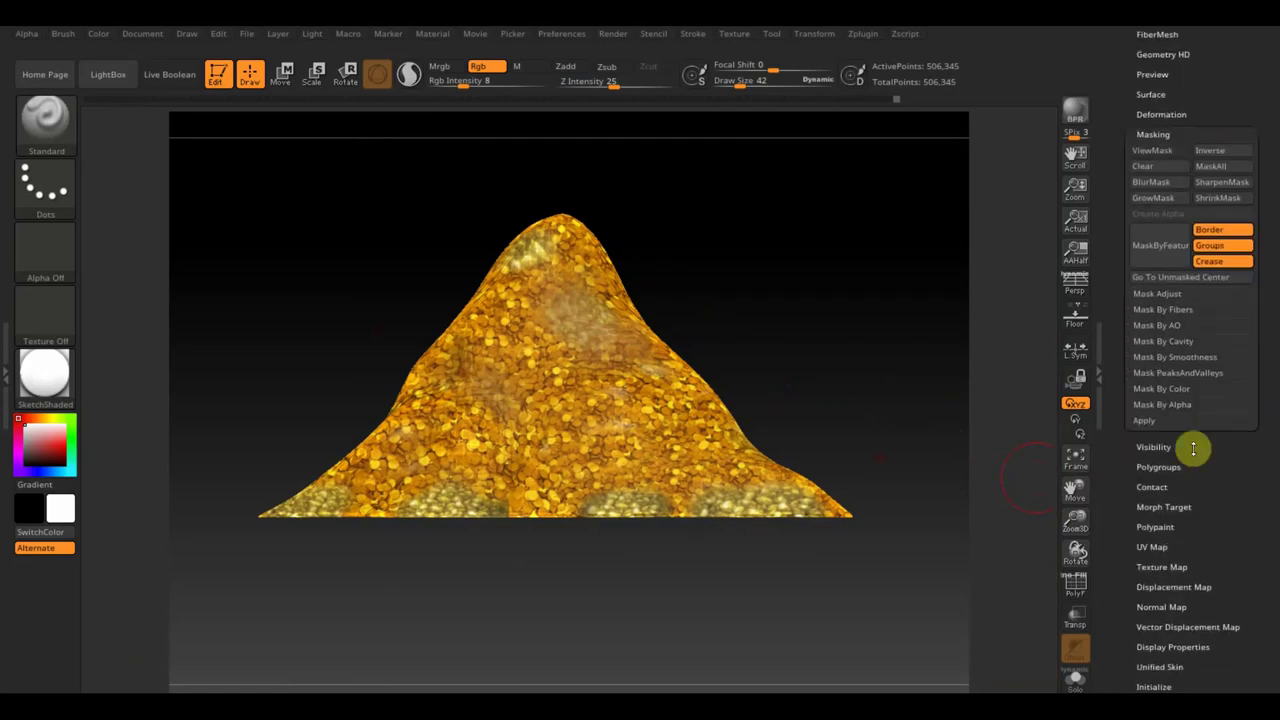
{"action": "left_click", "coordinate": [1195, 342]}
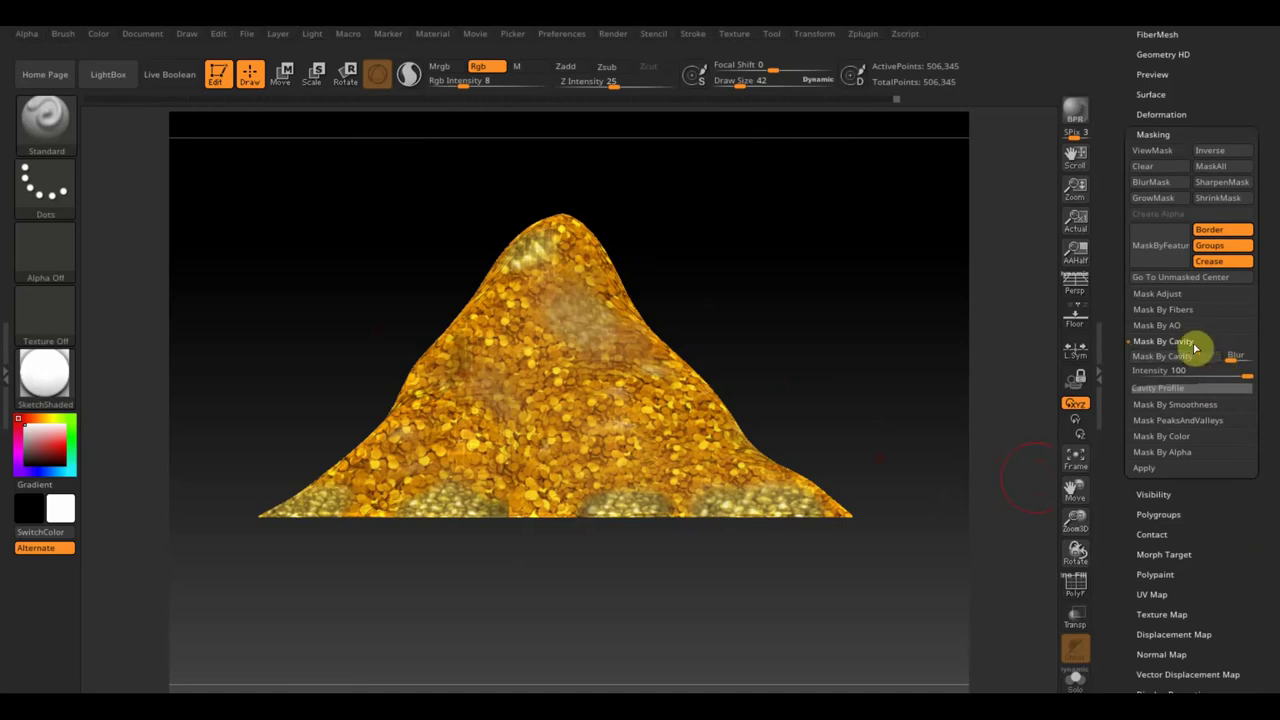
{"action": "left_click", "coordinate": [1185, 341]}
{"action": "left_click", "coordinate": [1183, 389]}
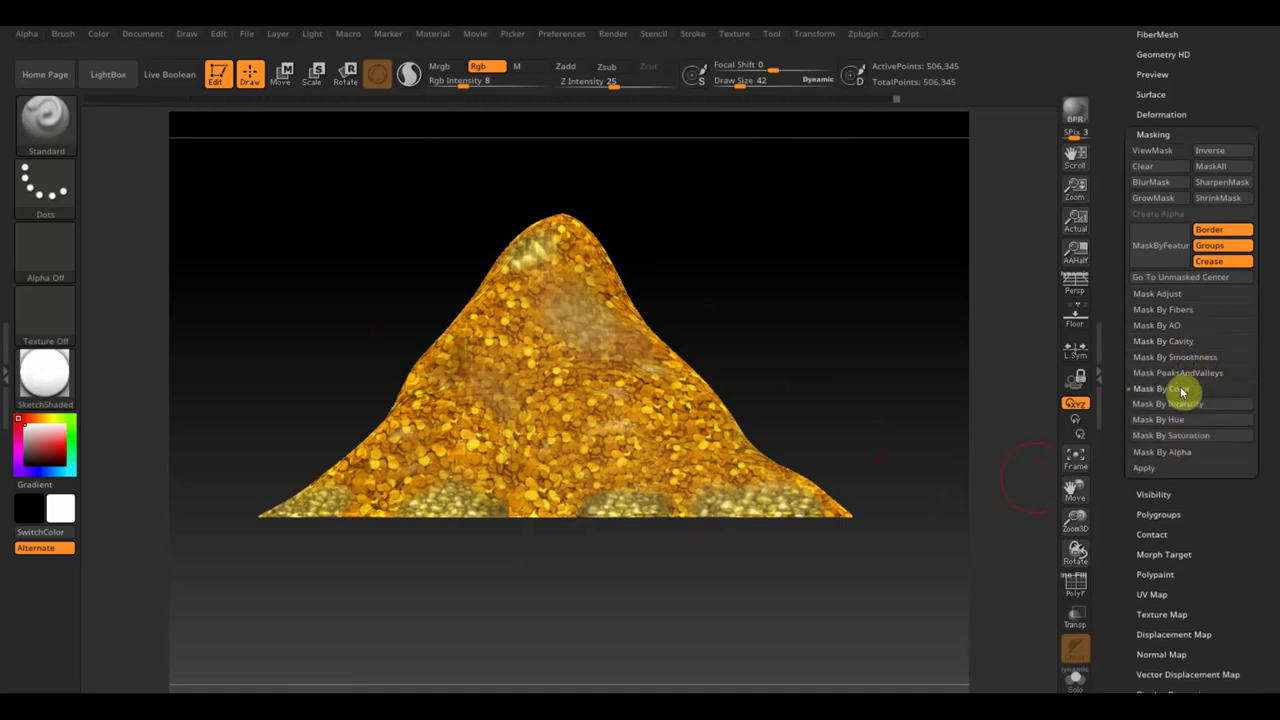
{"action": "left_click", "coordinate": [1193, 404]}
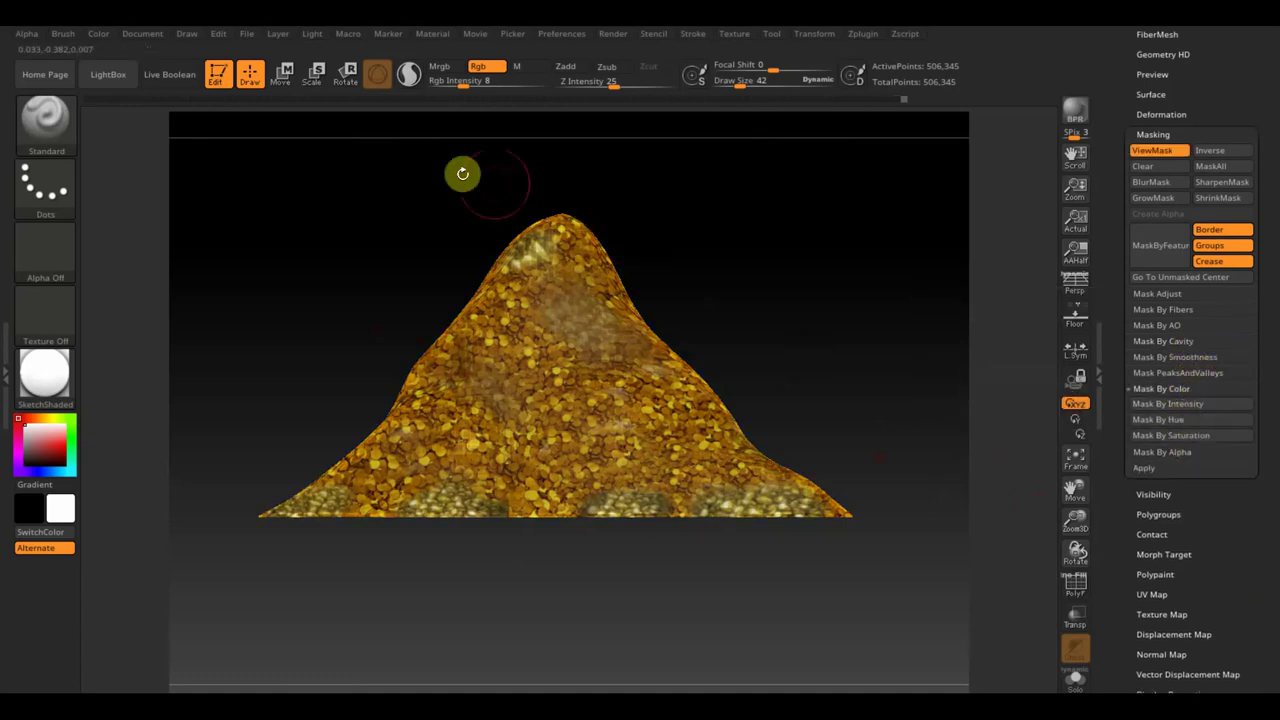
Scale the unmasked coin areas outward by about 1.04 with the Move gizmo
{"action": "left_click", "coordinate": [283, 72]}
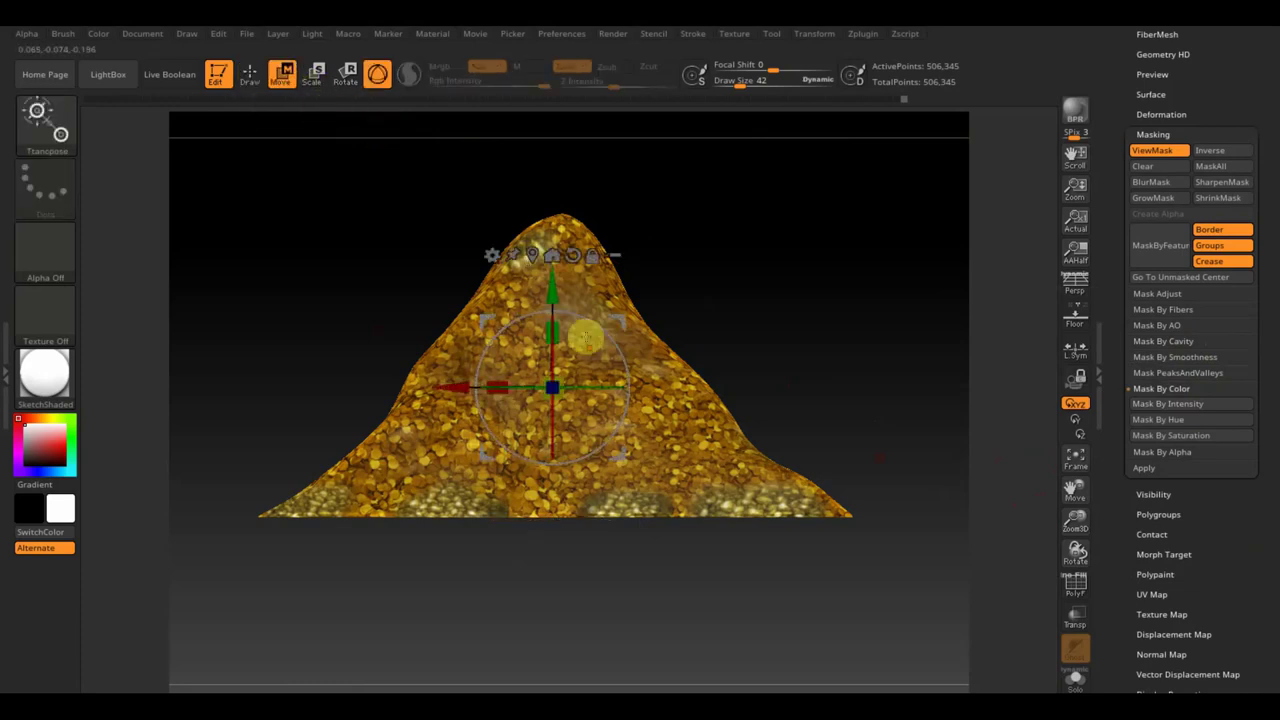
{"action": "left_click_drag", "start_coordinate": [552, 388], "coordinate": [553, 390]}
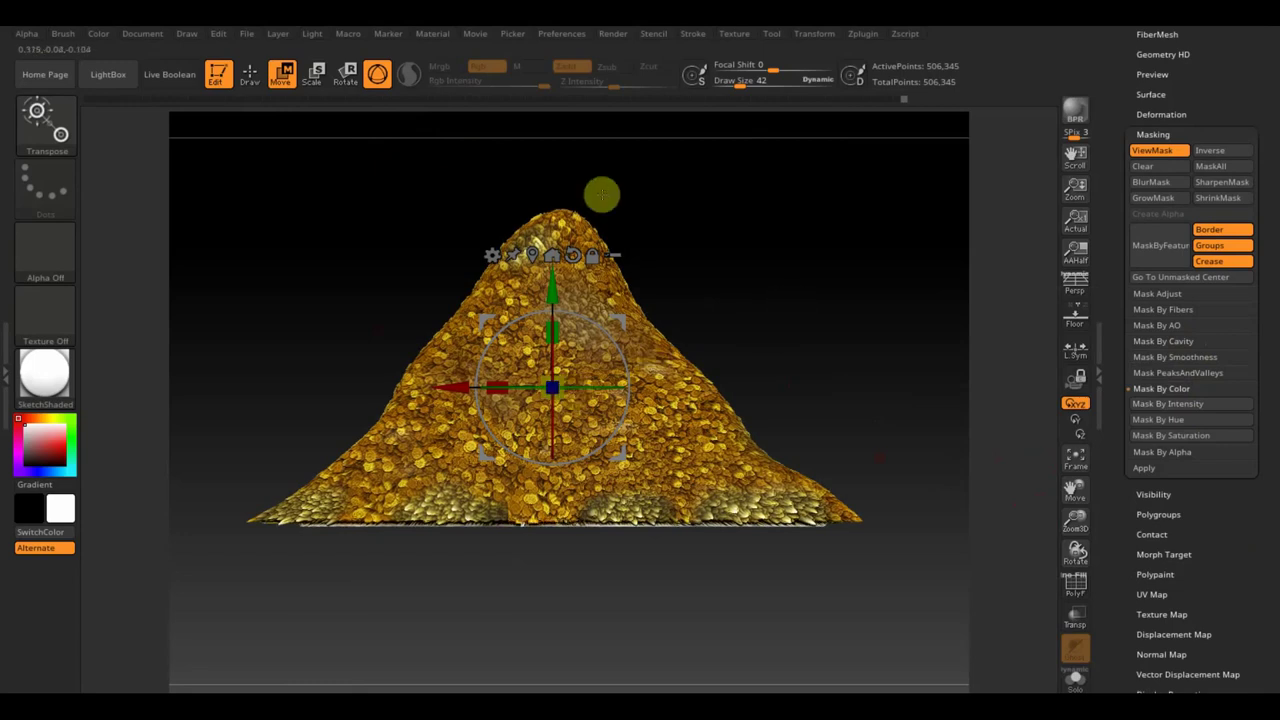
{"action": "left_click", "coordinate": [250, 72]}
{"action": "mouse_move", "coordinate": [648, 246]}
{"action": "left_mouse_down"}
{"action": "mouse_move", "coordinate": [760, 290]}
{"action": "mouse_move", "coordinate": [754, 346]}
{"action": "mouse_move", "coordinate": [770, 398]}
{"action": "left_mouse_up"}
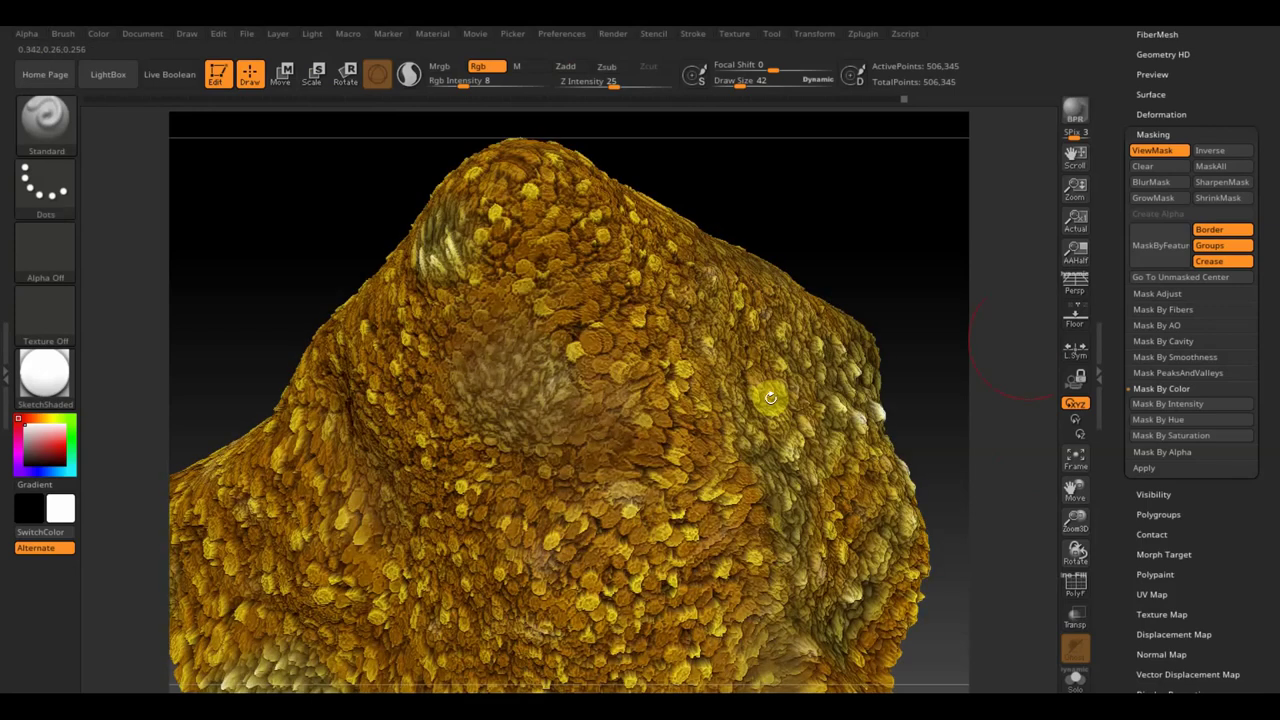
Turn off the subtool's polypaint in the Subtool list to reveal the grey relief
{"action": "scroll", "coordinate": [1155, 188], "scroll_direction": "up", "scroll_amount": 5}
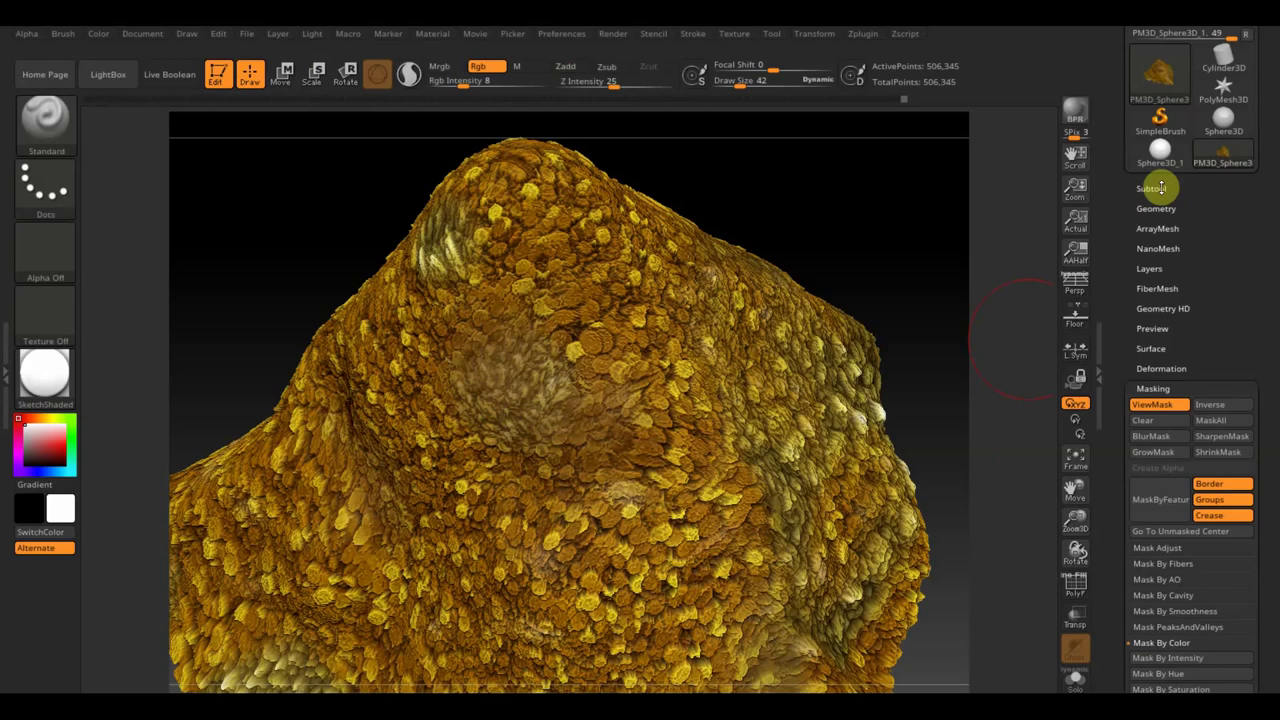
{"action": "left_click", "coordinate": [1152, 188]}
{"action": "left_click", "coordinate": [1226, 226]}
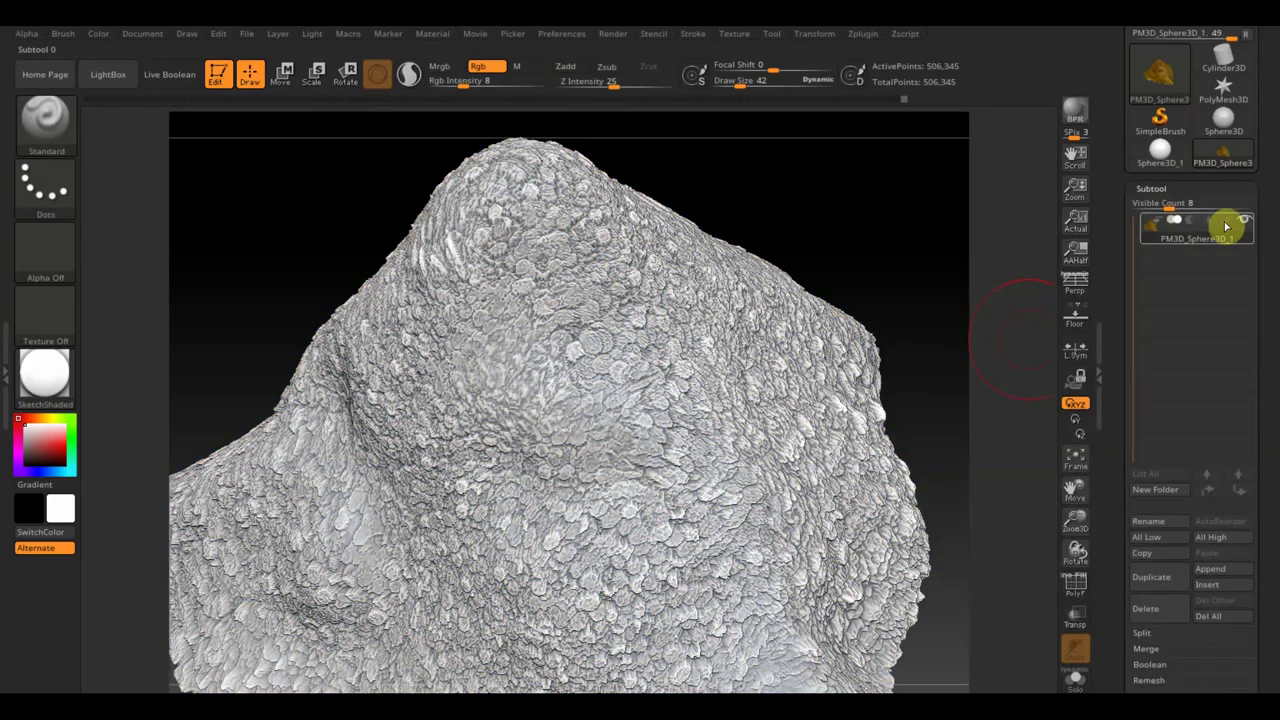
{"action": "left_click", "coordinate": [1228, 226]}
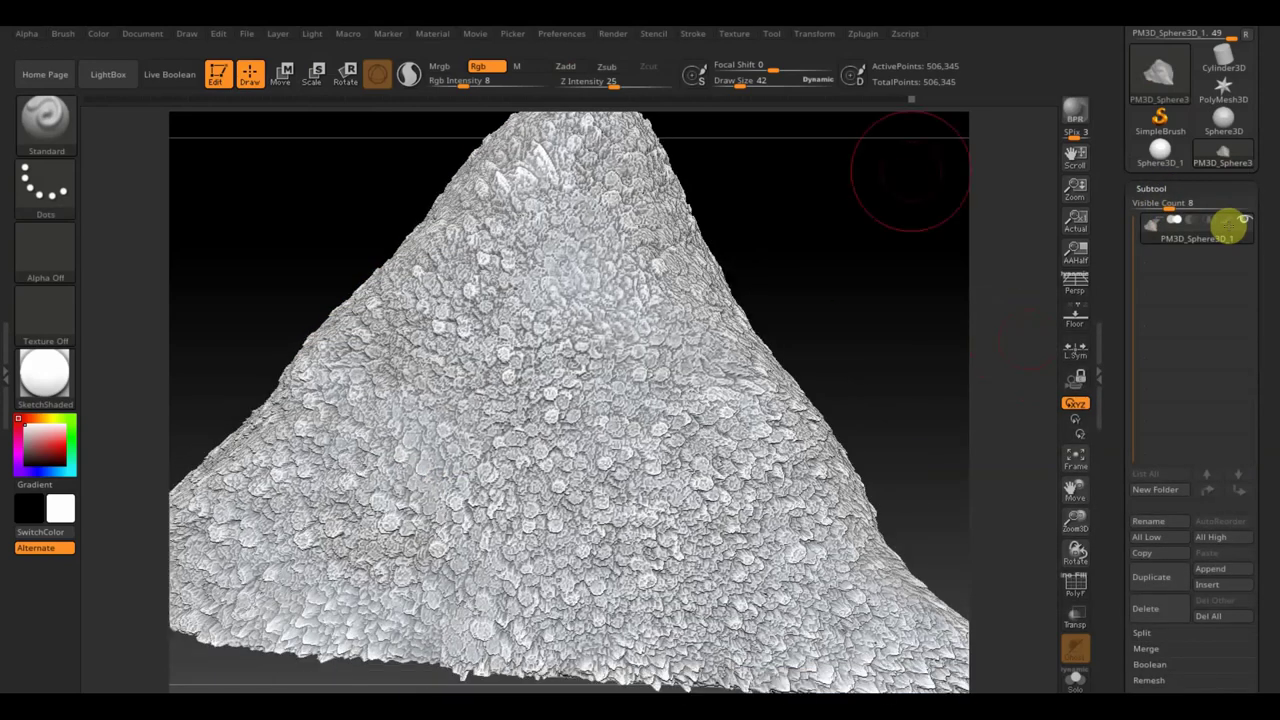
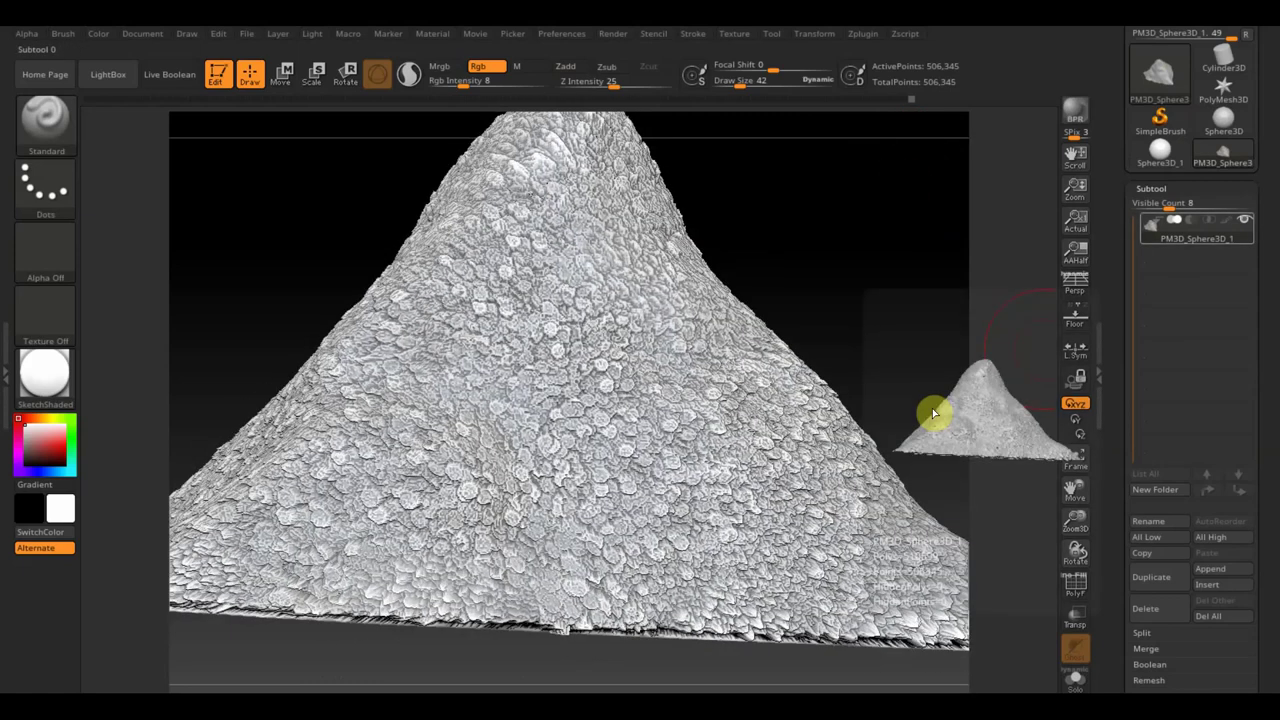
Turn on the coin pile's polypaint display and nudge it along X with Transpose Move
{"action": "left_click", "coordinate": [1230, 222]}
{"action": "key", "text": "w"}
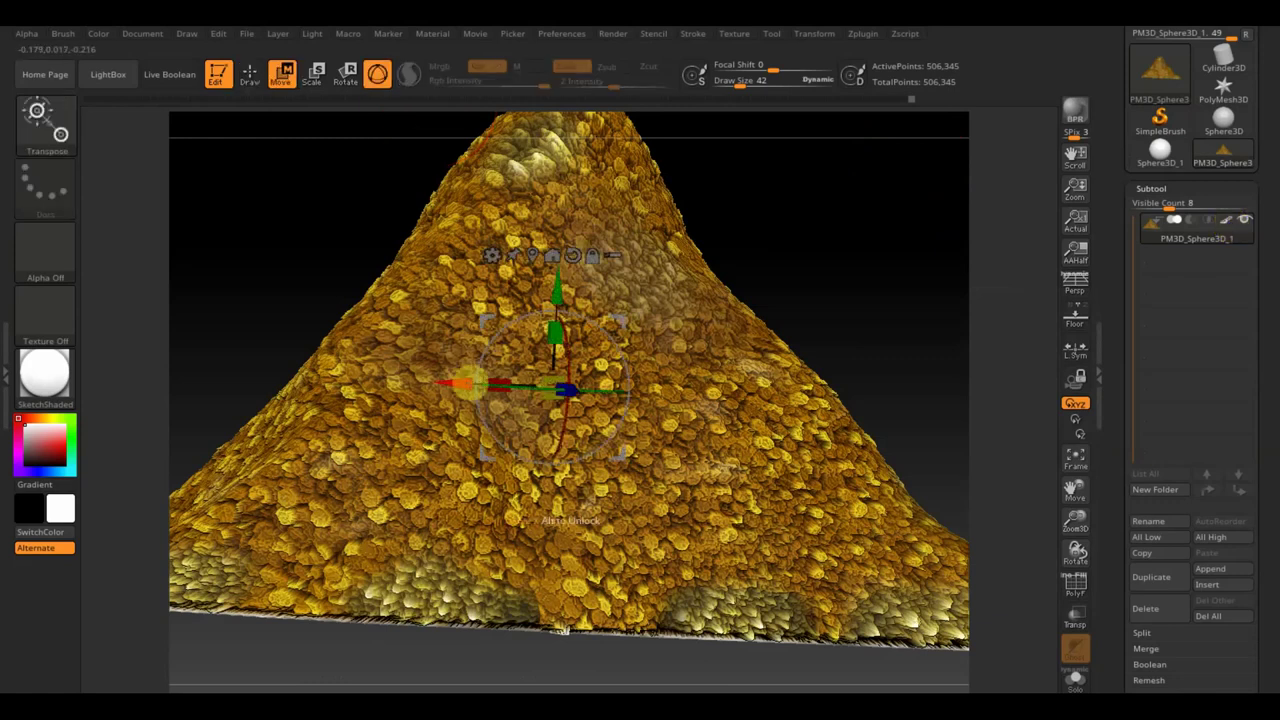
{"action": "left_click_drag", "start_coordinate": [730, 334], "coordinate": [355, 417]}
{"action": "left_click_drag", "start_coordinate": [450, 383], "coordinate": [440, 383]}
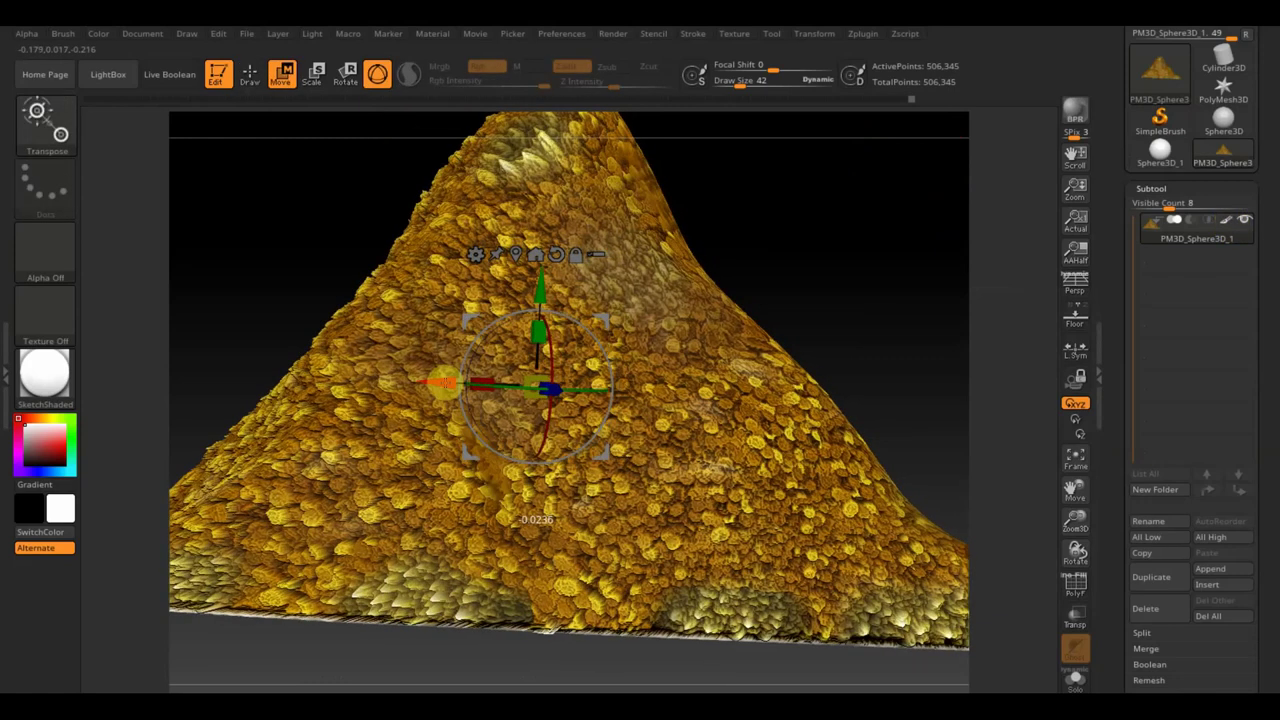
{"action": "mouse_move", "coordinate": [440, 383]}
{"action": "left_mouse_down"}
{"action": "mouse_move", "coordinate": [463, 378]}
{"action": "mouse_move", "coordinate": [471, 400]}
{"action": "left_mouse_up"}
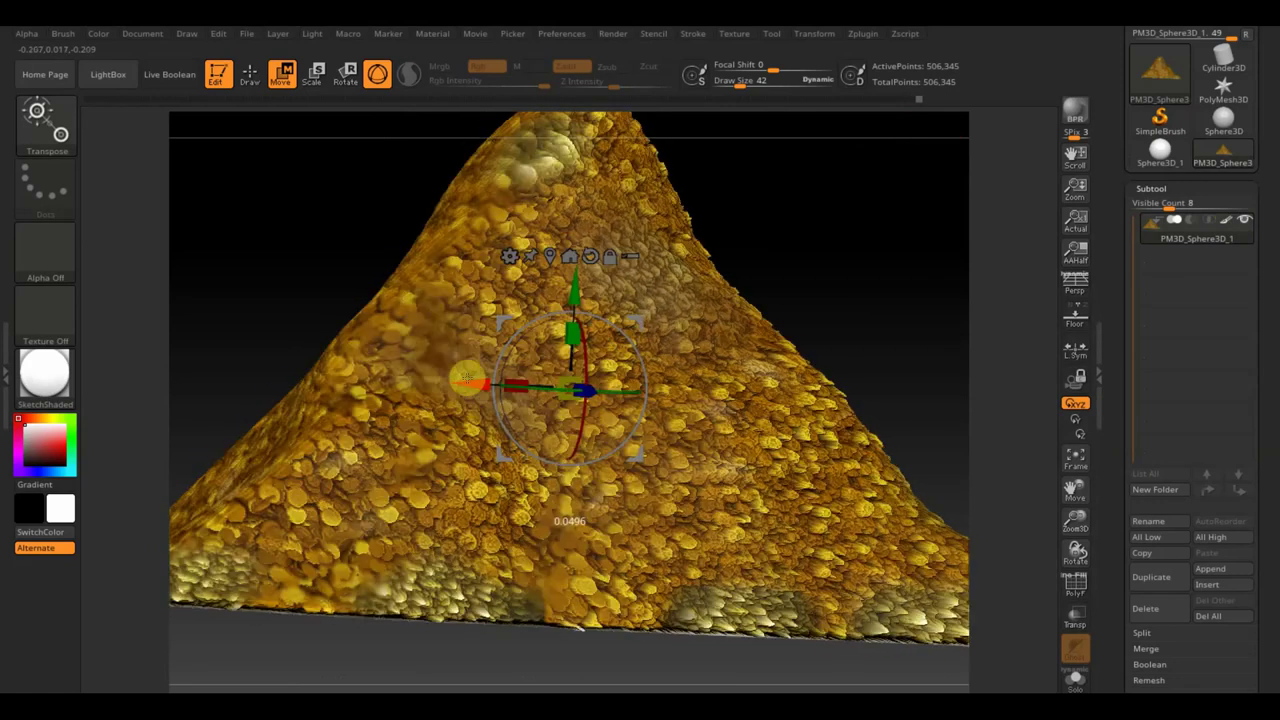
Undo back through the history to an earlier sculpted mound shape
{"action": "key", "text": "ctrl+z"}
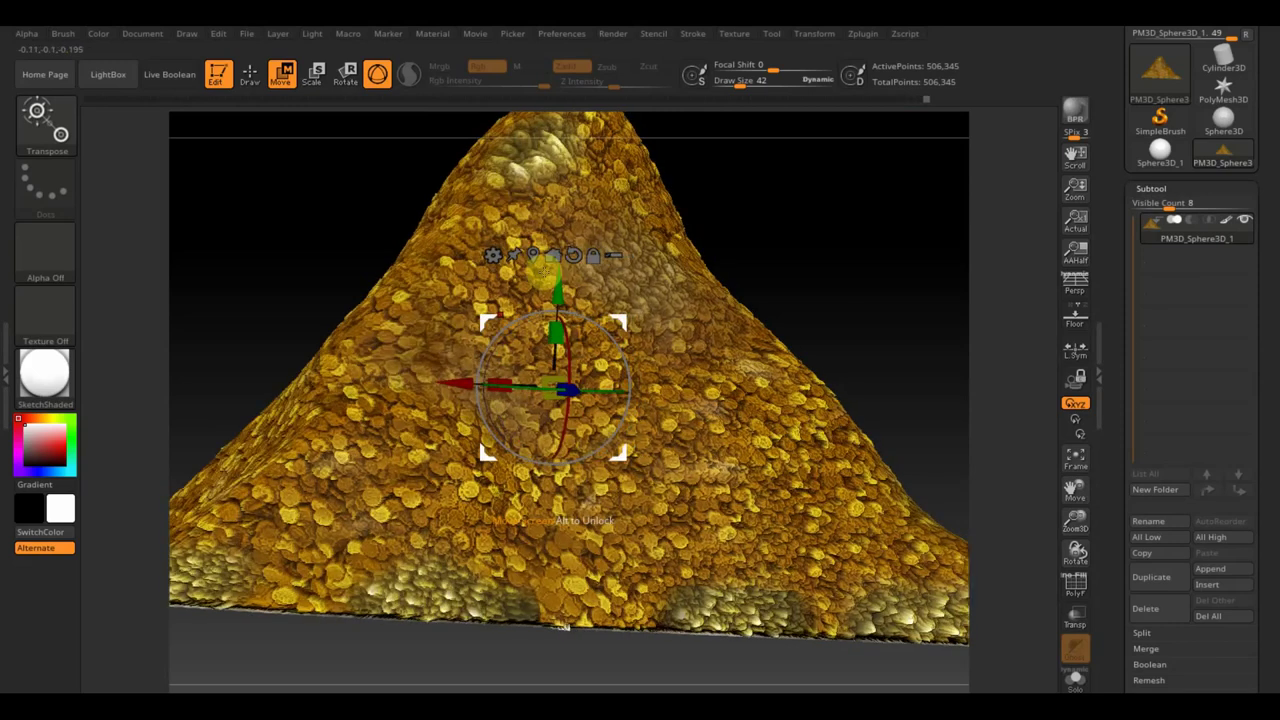
{"action": "left_click", "coordinate": [911, 100]}
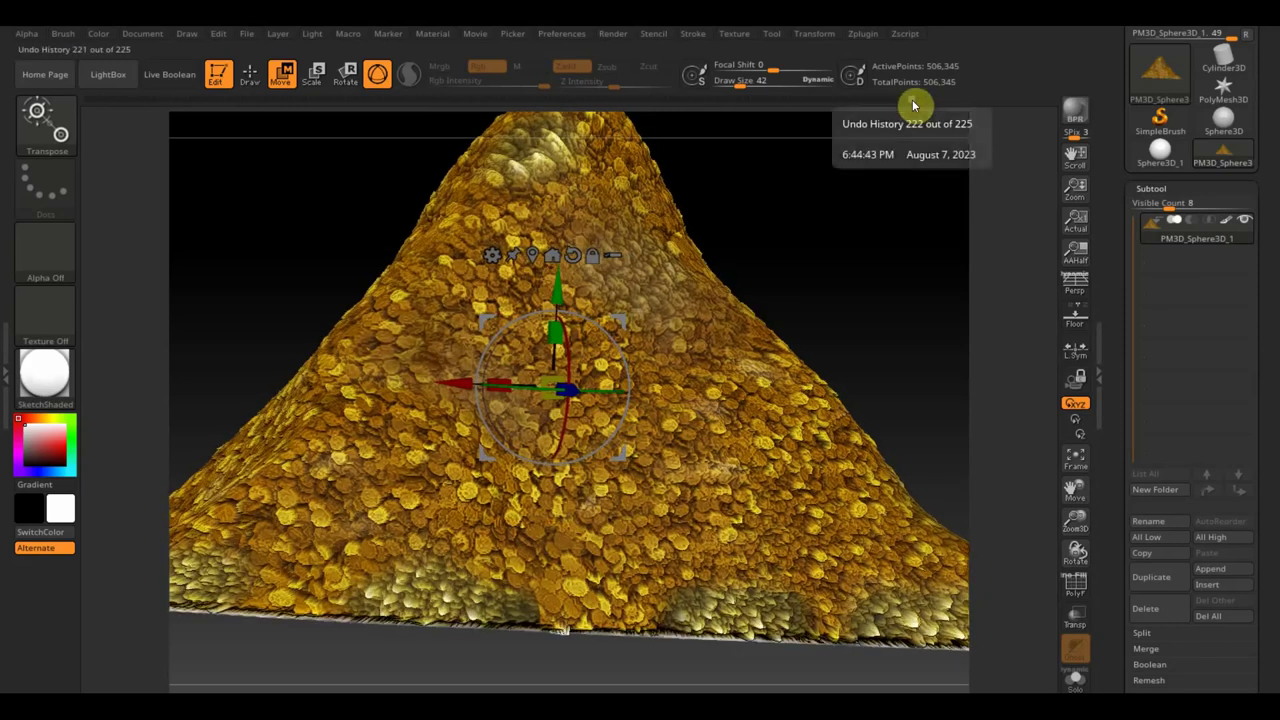
{"action": "key", "text": "ctrl+z"}
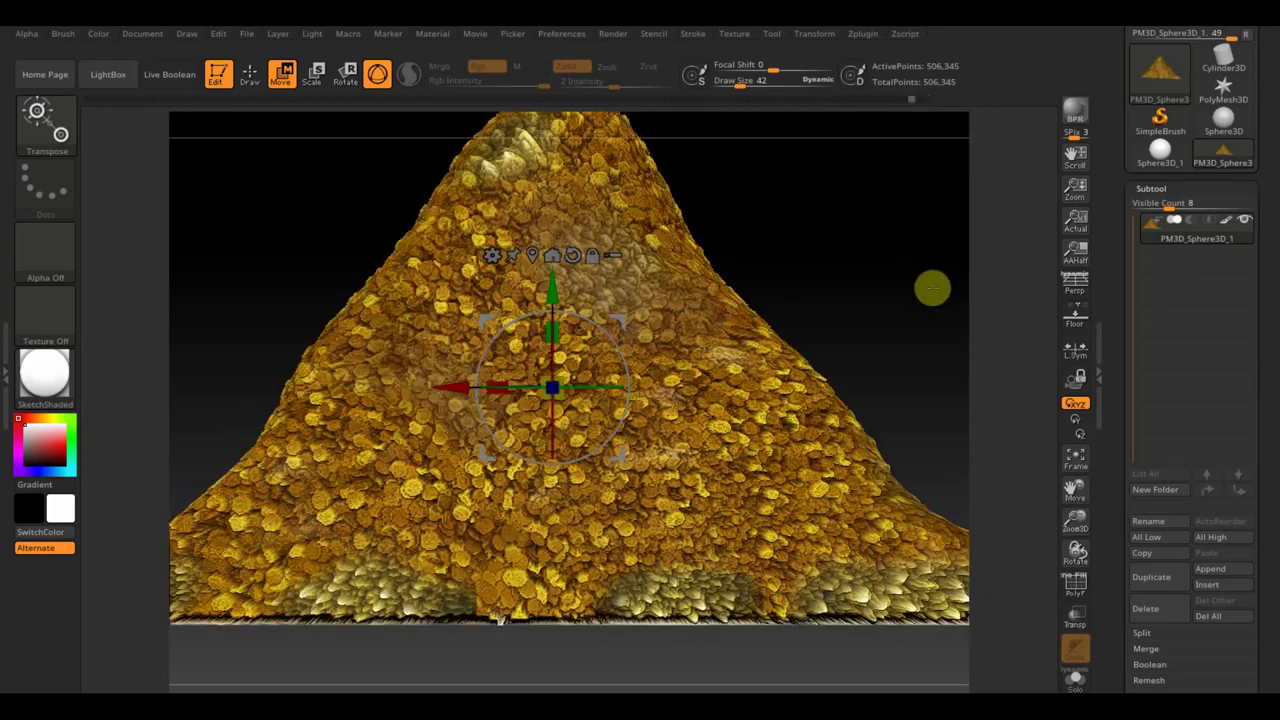
{"action": "key", "text": "ctrl+z"}
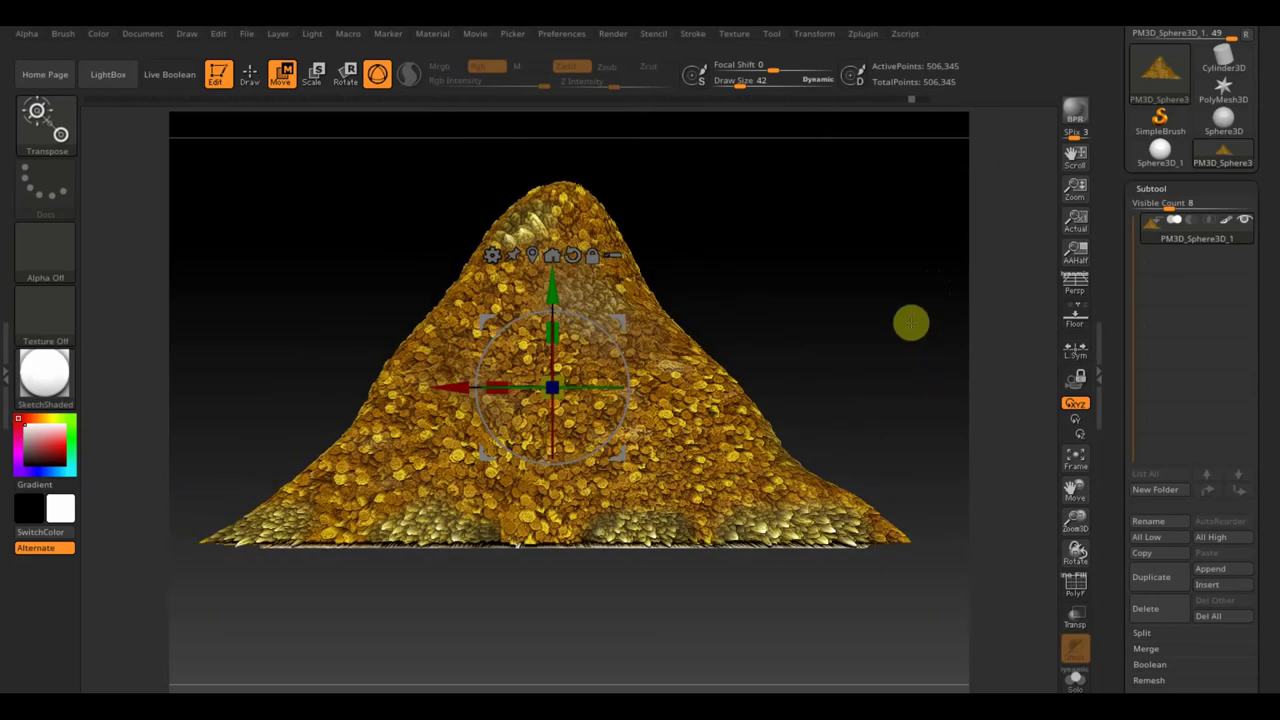
{"action": "key", "text": "ctrl+z"}
{"action": "left_click_drag", "start_coordinate": [893, 334], "coordinate": [866, 394]}
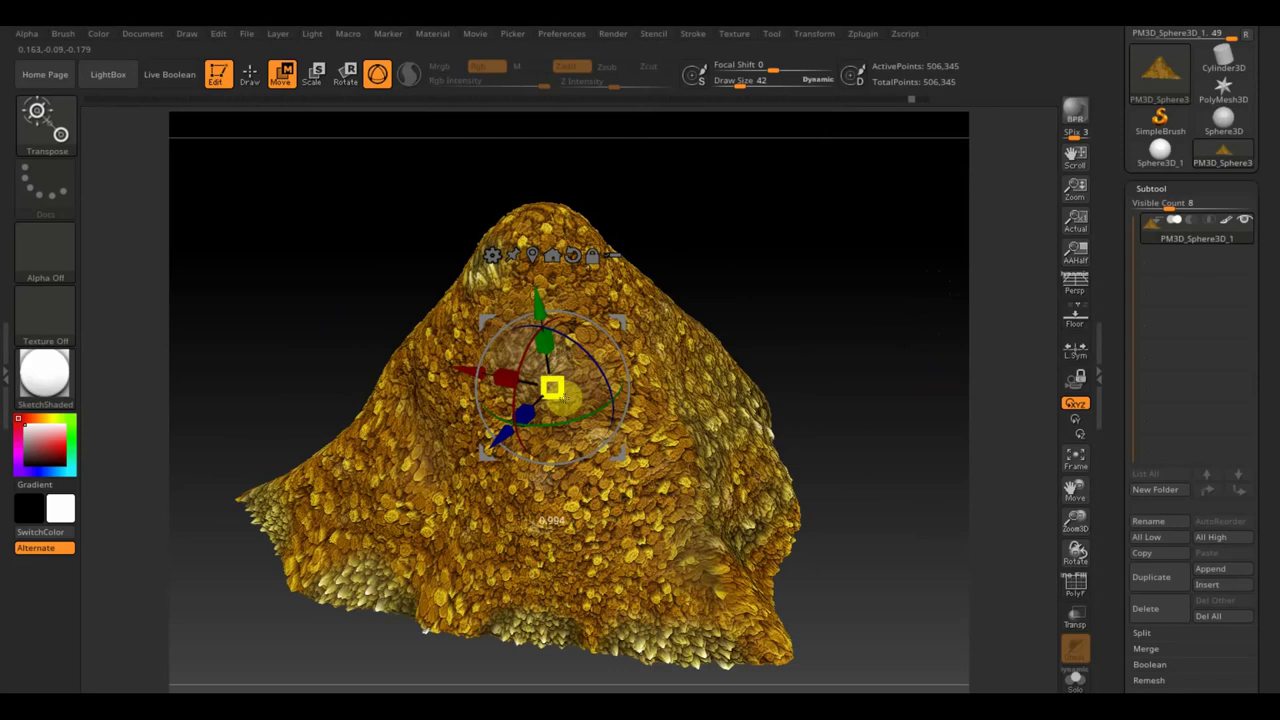
Scale the coin mound down slightly with the gizmo and hide its polypaint colours
{"action": "left_click_drag", "start_coordinate": [565, 400], "coordinate": [572, 383]}
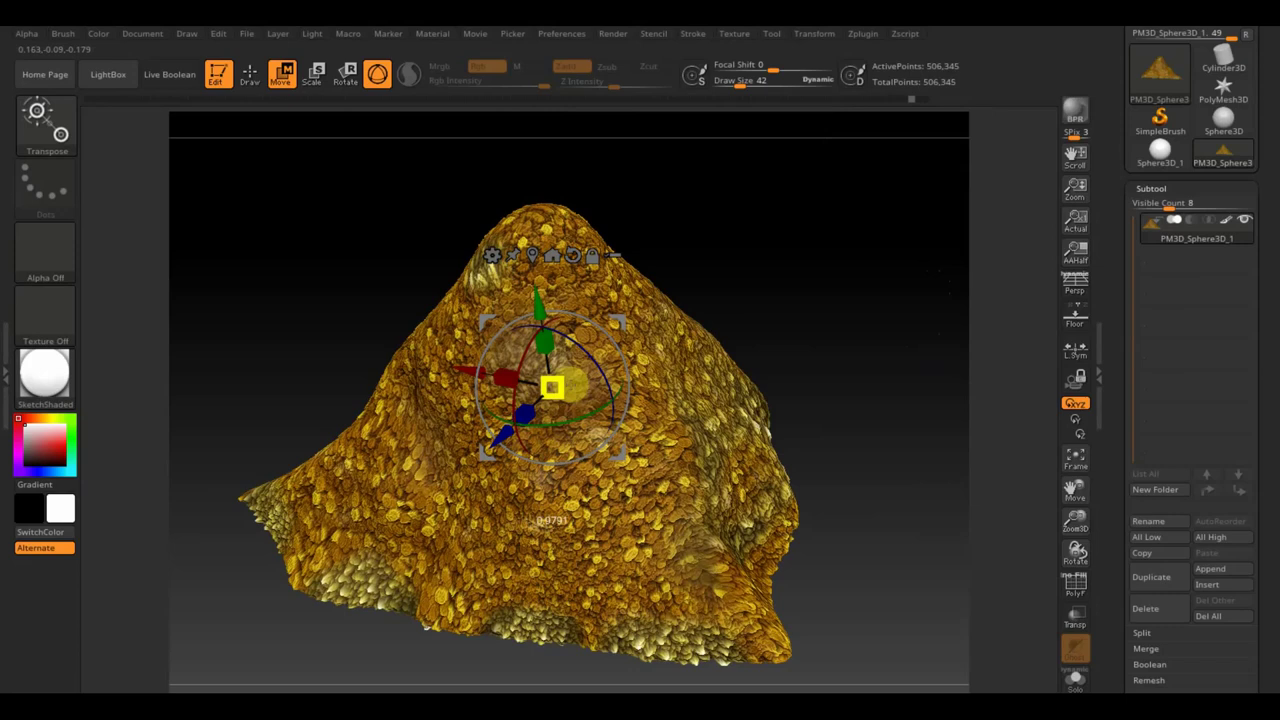
{"action": "left_click_drag", "start_coordinate": [575, 385], "coordinate": [794, 406]}
{"action": "left_click", "coordinate": [1226, 220]}
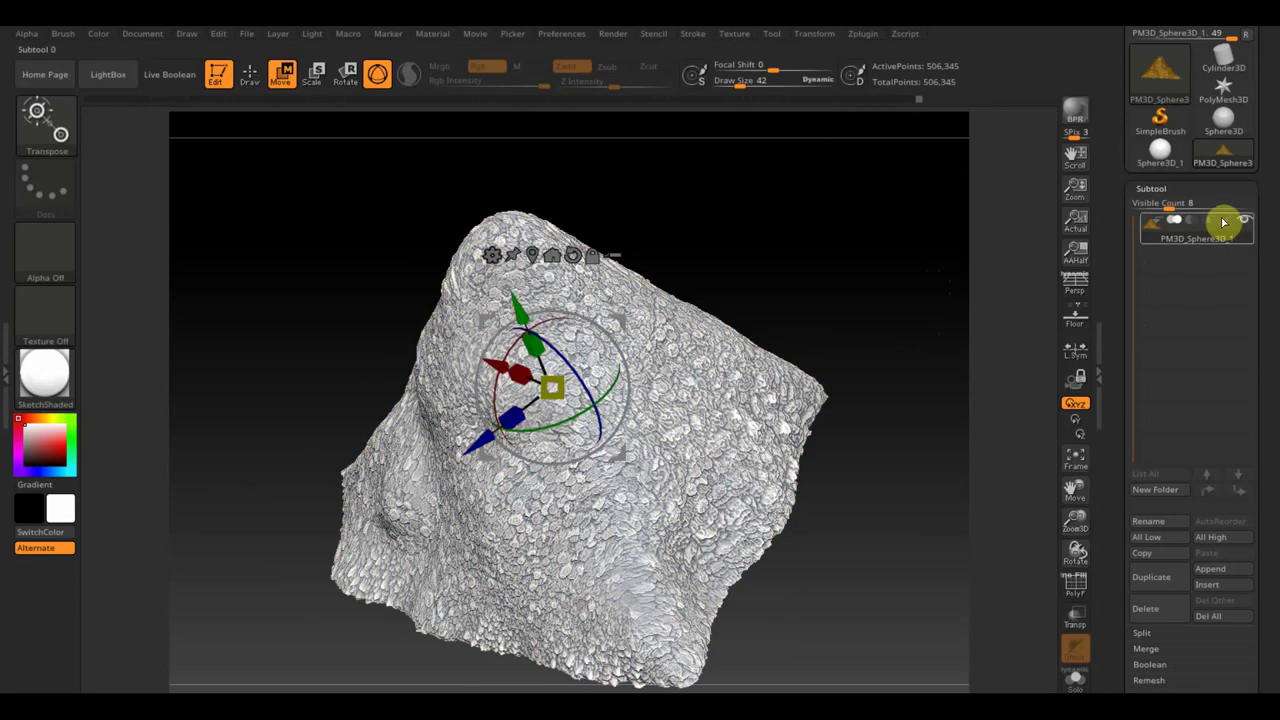
{"action": "left_click_drag", "start_coordinate": [1050, 290], "coordinate": [1029, 314]}
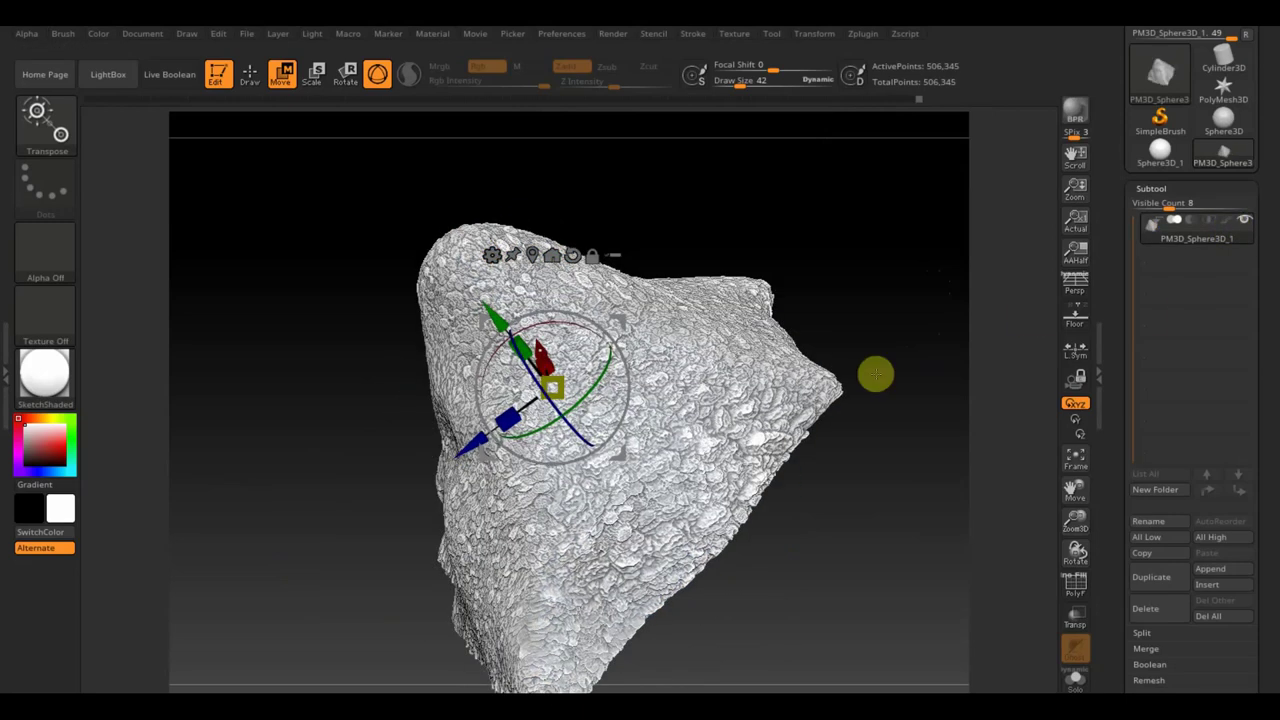
{"action": "mouse_move", "coordinate": [876, 374]}
{"action": "left_mouse_down"}
{"action": "mouse_move", "coordinate": [919, 399]}
{"action": "mouse_move", "coordinate": [921, 345]}
{"action": "left_mouse_up"}
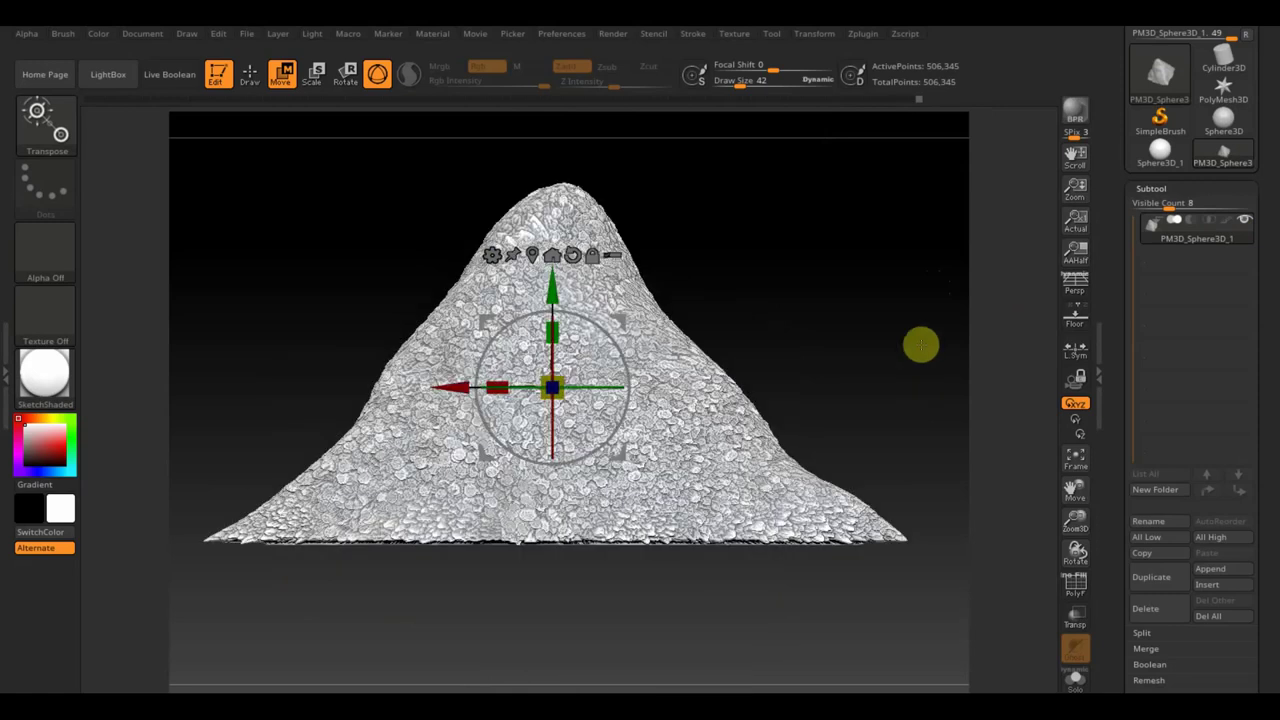
Clear the mound's mask with a Ctrl-click on the canvas, then show its gold colours again
{"action": "scroll", "coordinate": [921, 345], "scroll_direction": "up", "scroll_amount": 3}
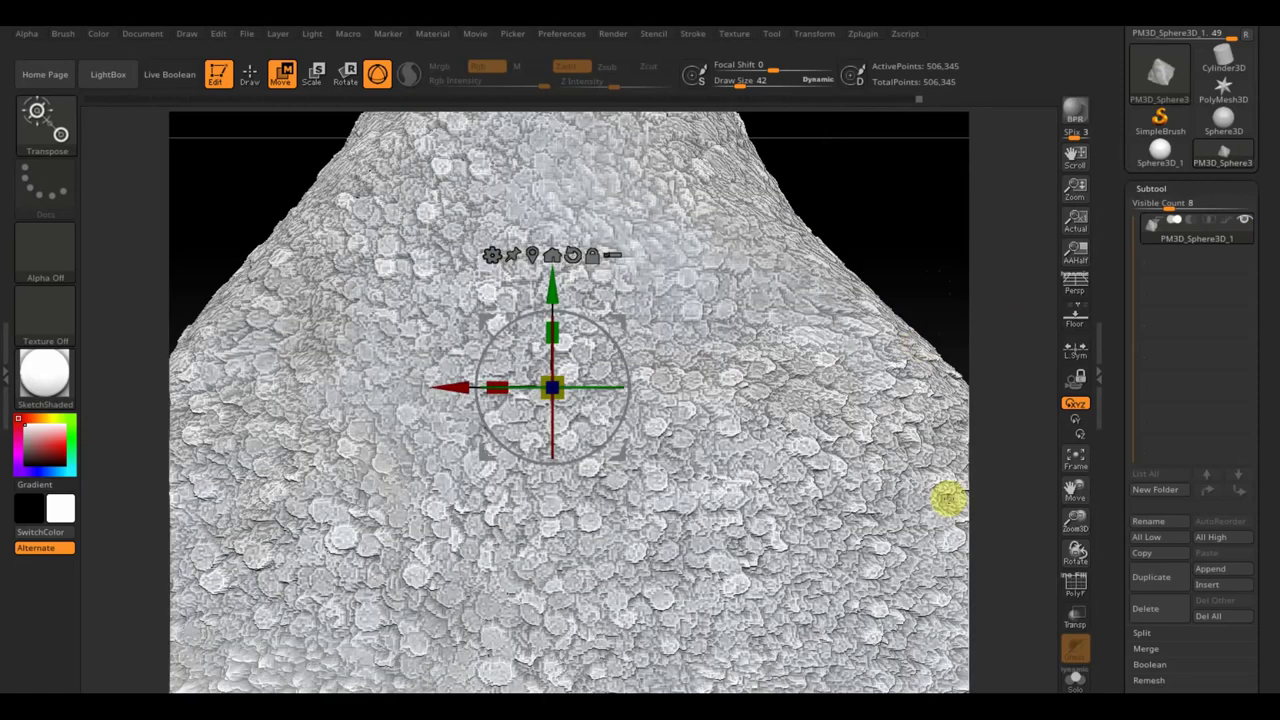
{"action": "scroll", "coordinate": [947, 498], "scroll_direction": "down", "scroll_amount": 3}
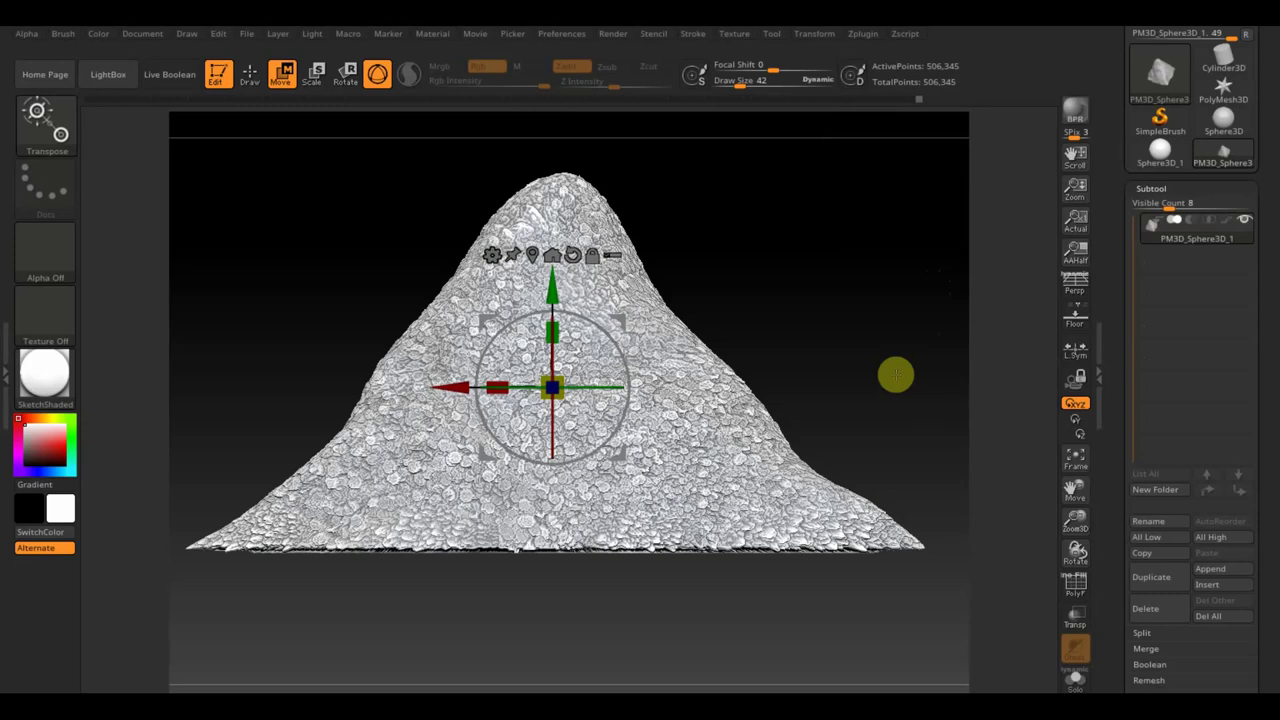
{"action": "scroll", "coordinate": [896, 375], "scroll_direction": "down", "scroll_amount": 1}
{"action": "key", "text": "ctrl"}
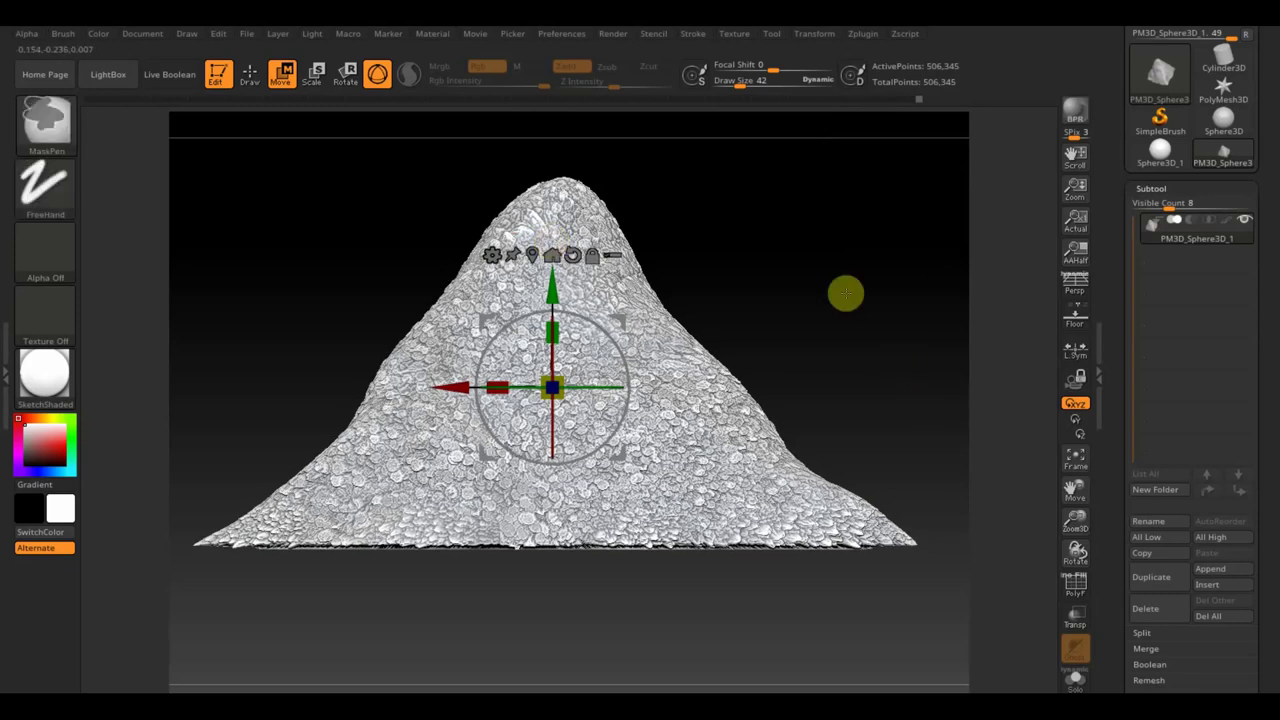
{"action": "left_click", "coordinate": [845, 292], "text": "ctrl"}
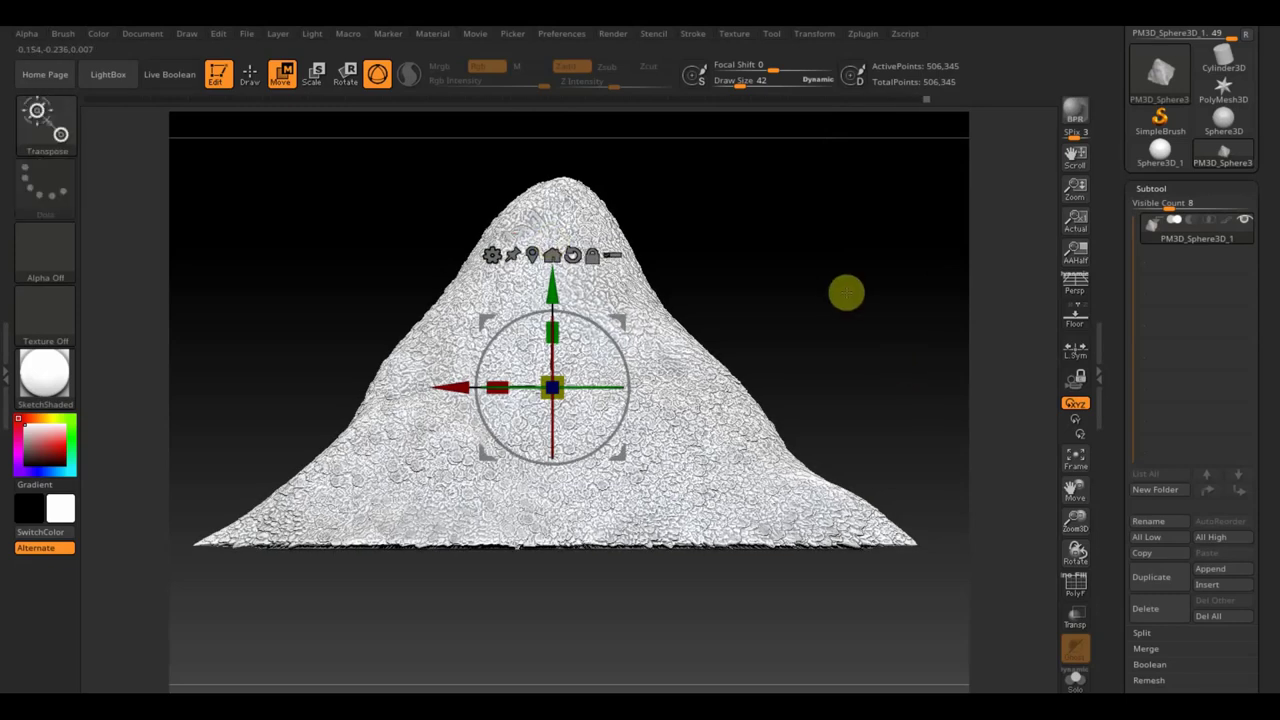
{"action": "left_click", "coordinate": [1225, 220]}
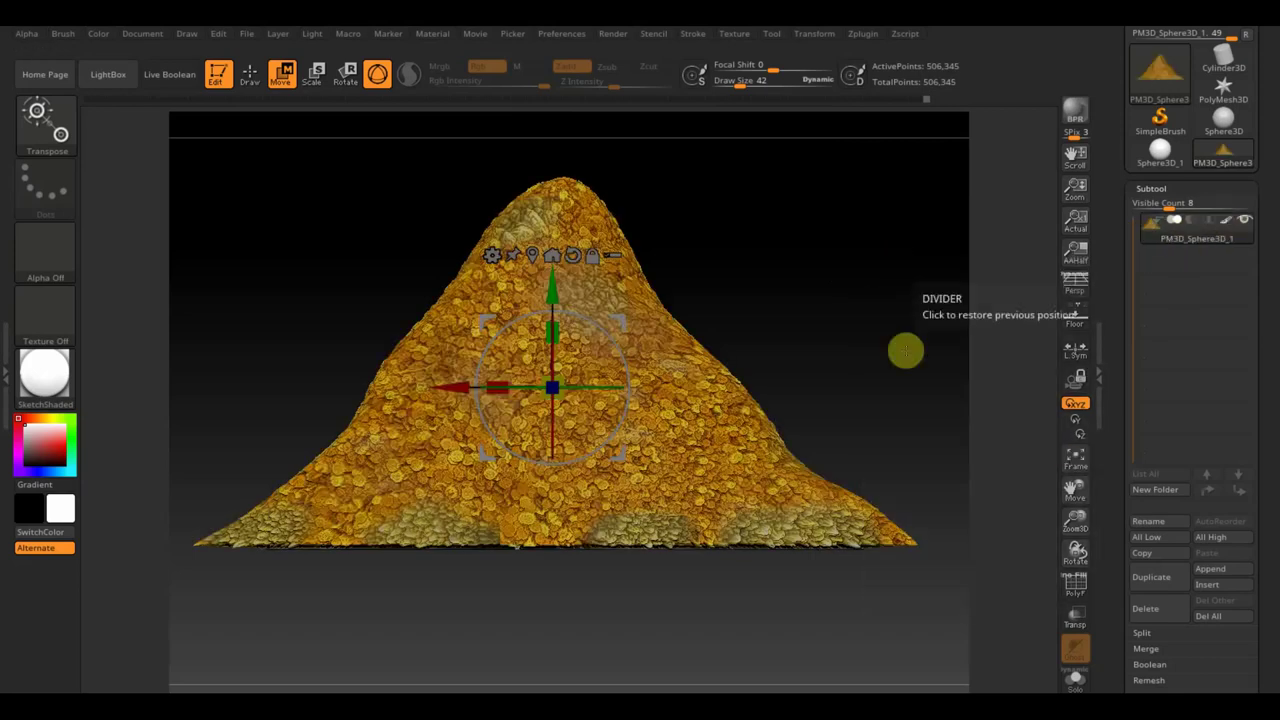
Scale the mound down slightly, return to Draw mode and hide its gold colours
{"action": "left_click_drag", "start_coordinate": [553, 390], "coordinate": [563, 406]}
{"action": "mouse_move", "coordinate": [806, 351]}
{"action": "left_mouse_down"}
{"action": "mouse_move", "coordinate": [800, 442]}
{"action": "mouse_move", "coordinate": [828, 360]}
{"action": "left_mouse_up"}
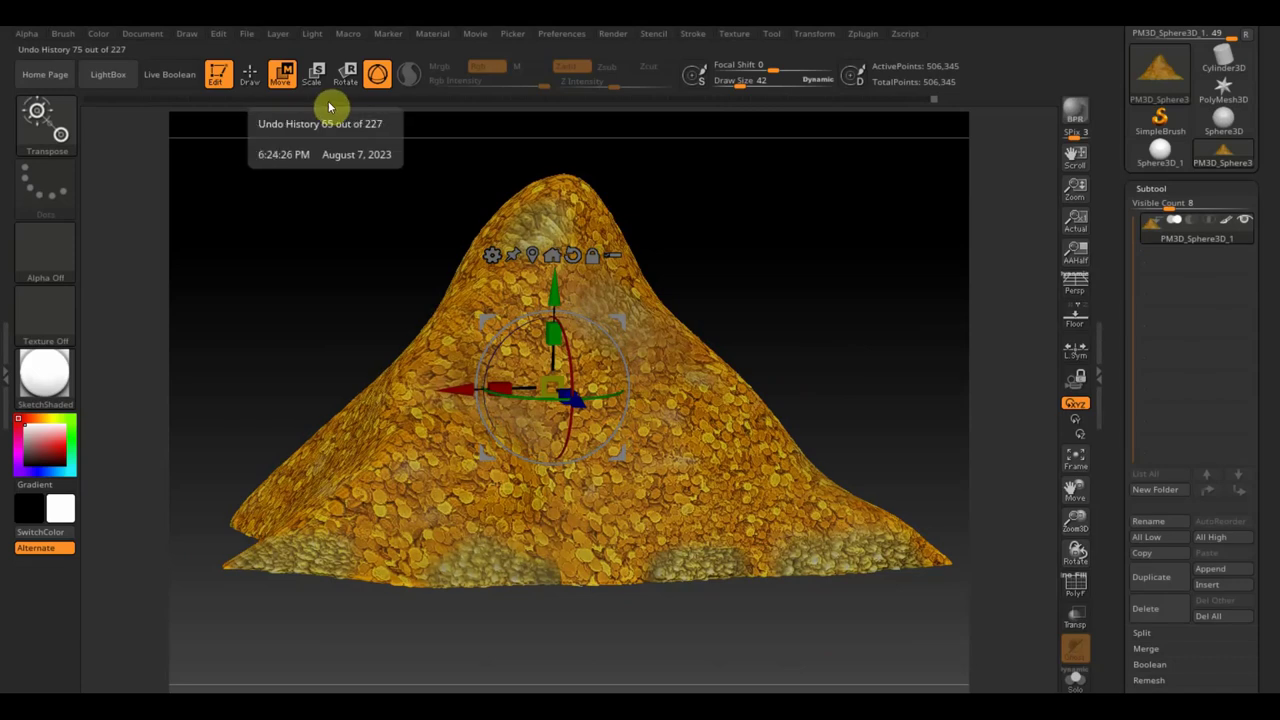
{"action": "left_click", "coordinate": [249, 73]}
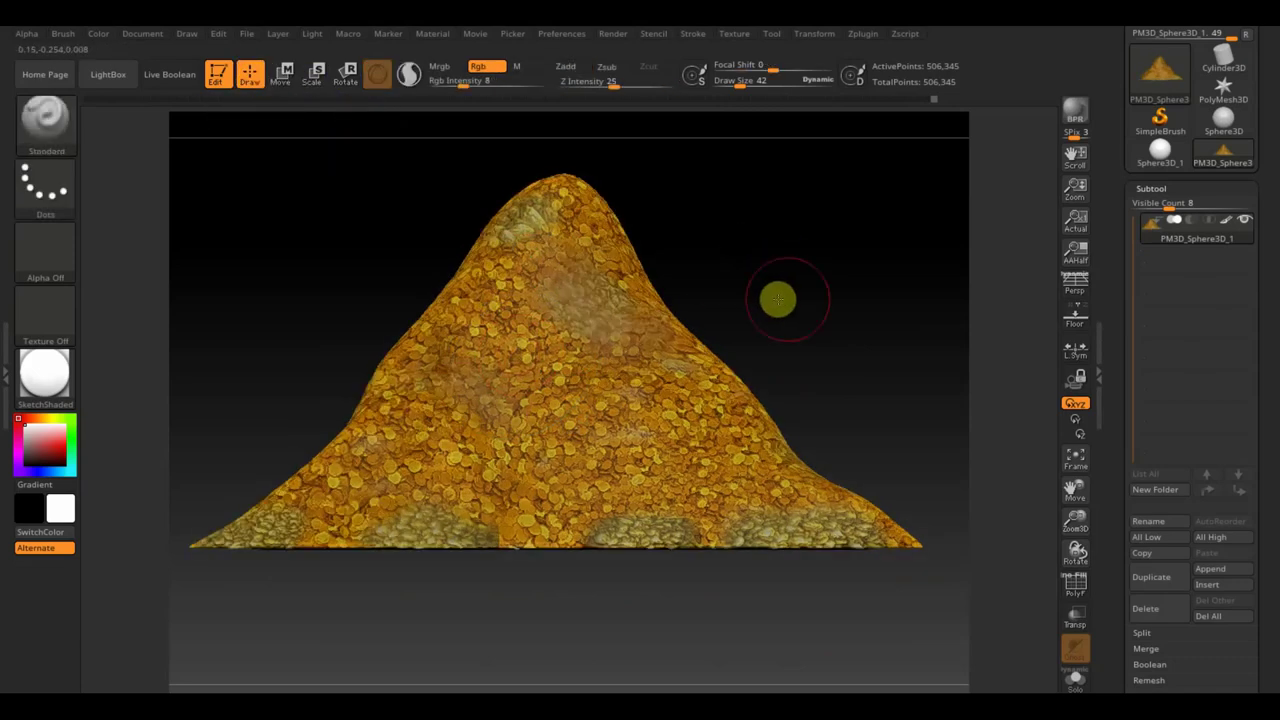
{"action": "left_click", "coordinate": [1226, 219]}
{"action": "mouse_move", "coordinate": [826, 306]}
{"action": "left_mouse_down"}
{"action": "mouse_move", "coordinate": [811, 329]}
{"action": "mouse_move", "coordinate": [811, 309]}
{"action": "left_mouse_up"}
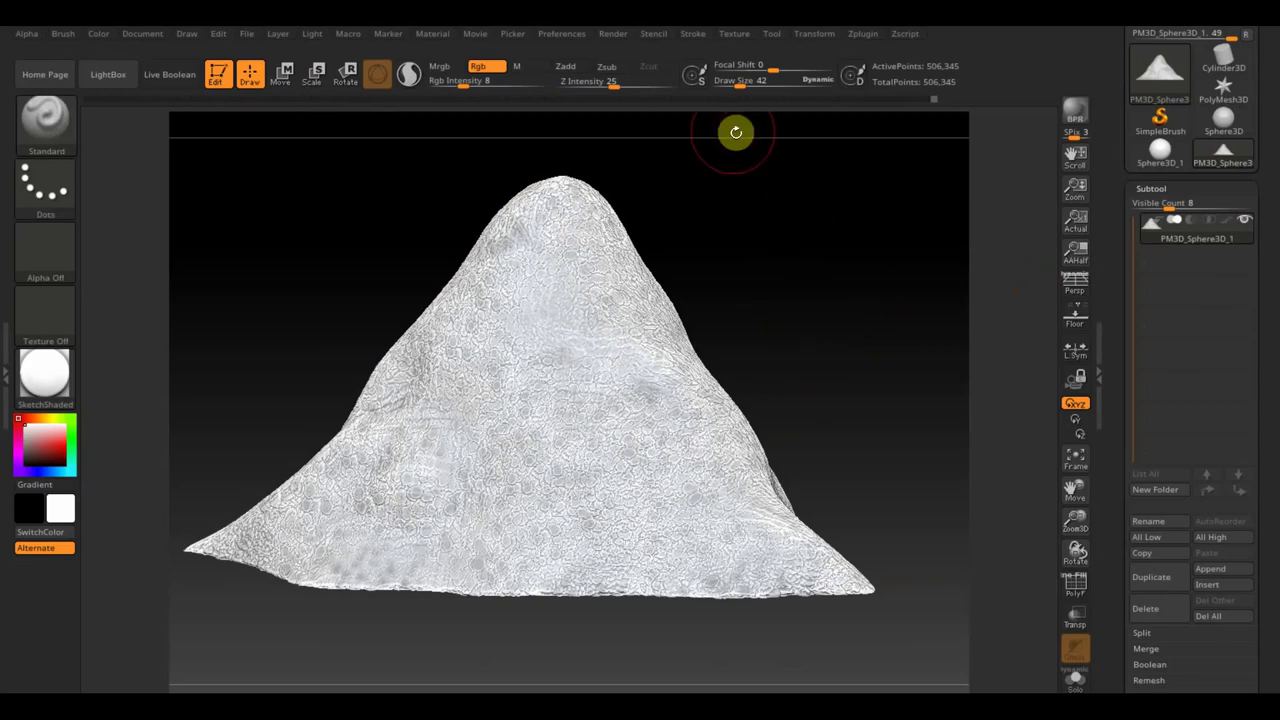
Scrub the Undo History to an earlier brighter gold state, toggling polypaint to compare the shape
{"action": "left_click_drag", "start_coordinate": [735, 132], "coordinate": [927, 104]}
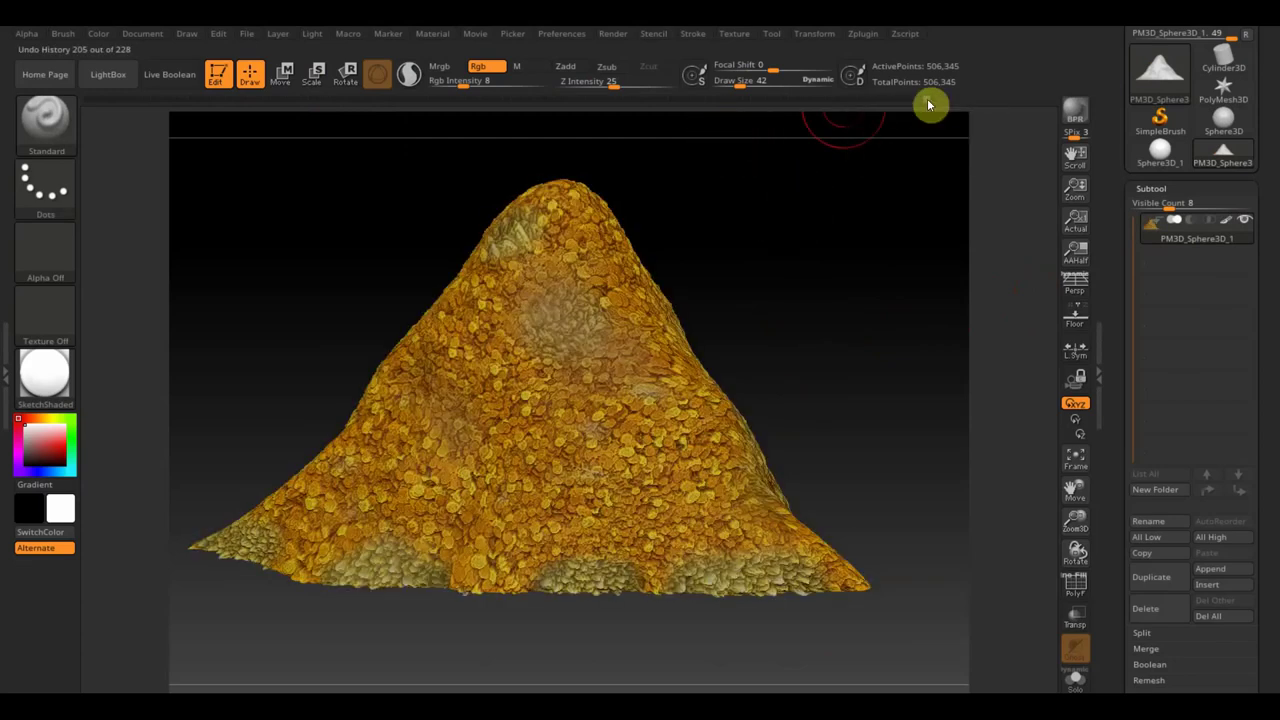
{"action": "left_click", "coordinate": [927, 100]}
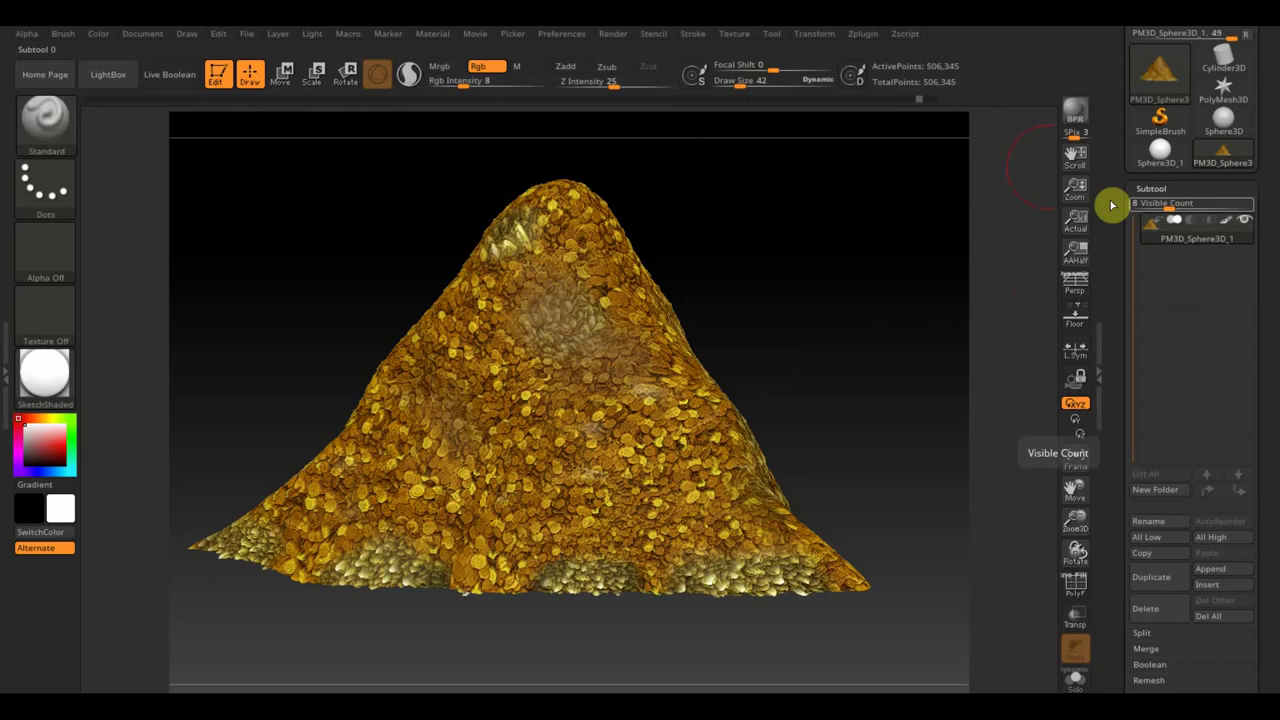
{"action": "left_click", "coordinate": [1208, 237]}
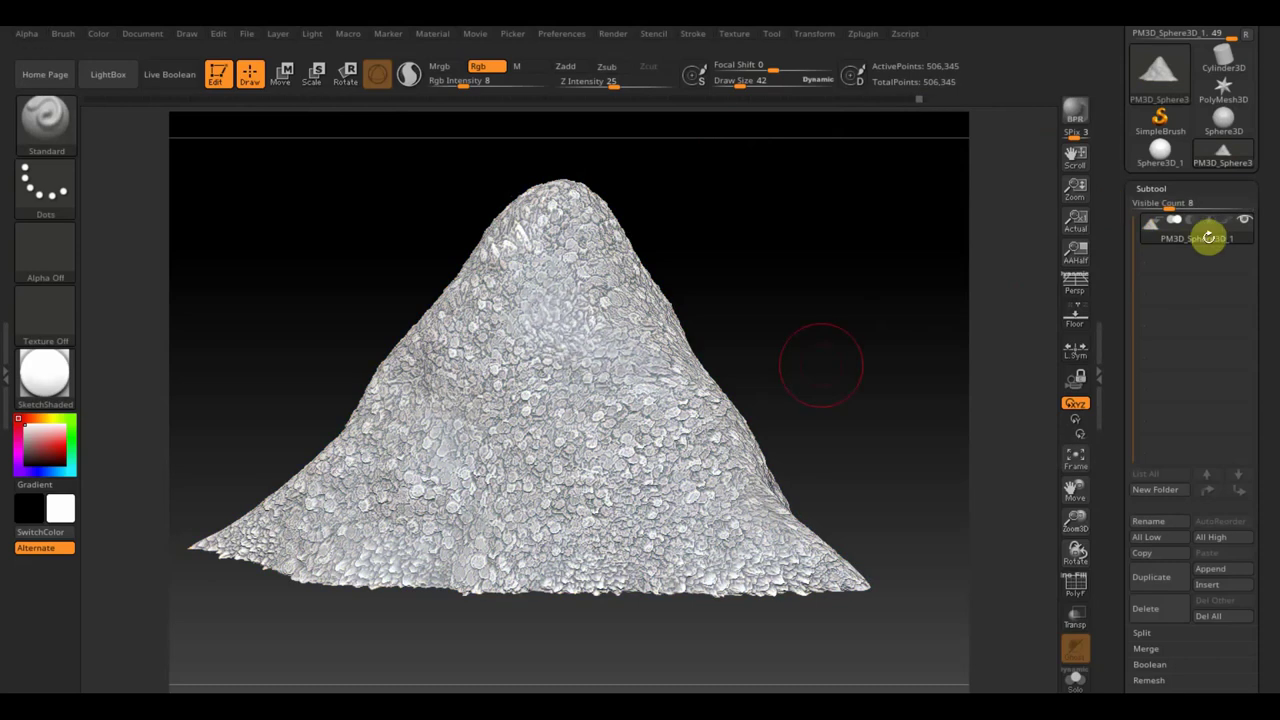
{"action": "mouse_move", "coordinate": [821, 365]}
{"action": "left_mouse_down"}
{"action": "mouse_move", "coordinate": [880, 303]}
{"action": "mouse_move", "coordinate": [878, 323]}
{"action": "left_mouse_up"}
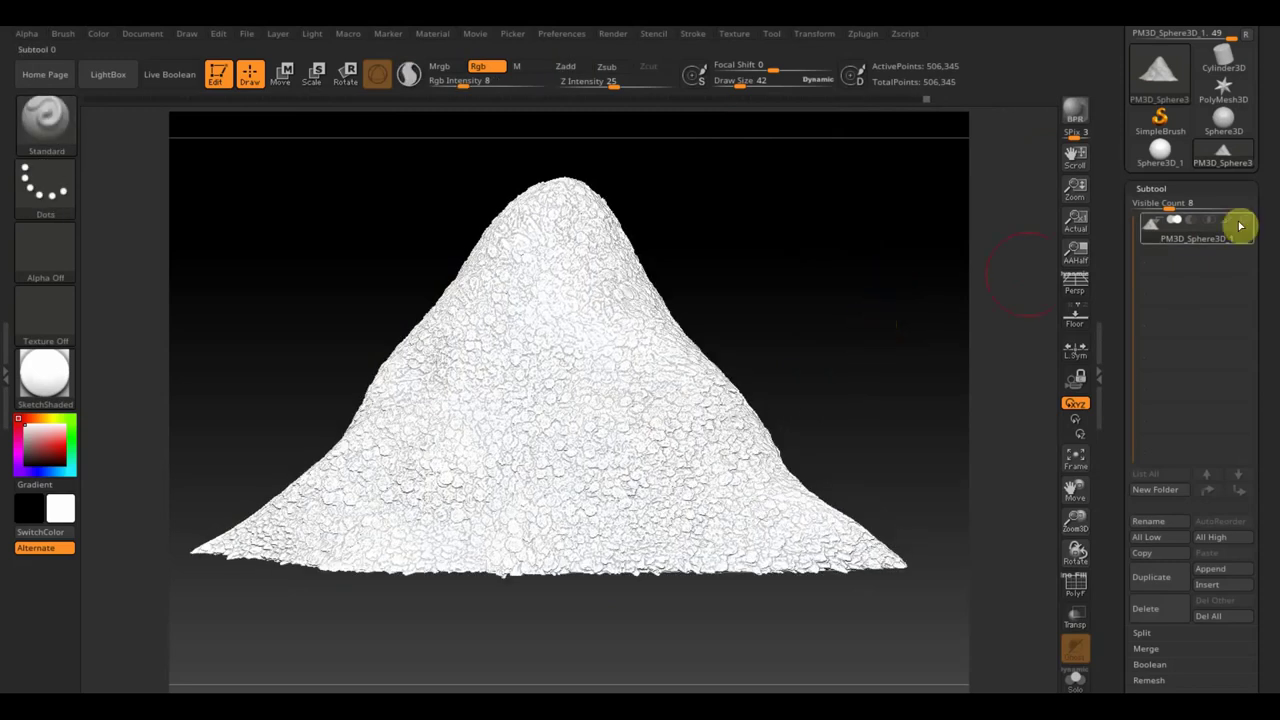
{"action": "left_click", "coordinate": [1228, 220]}
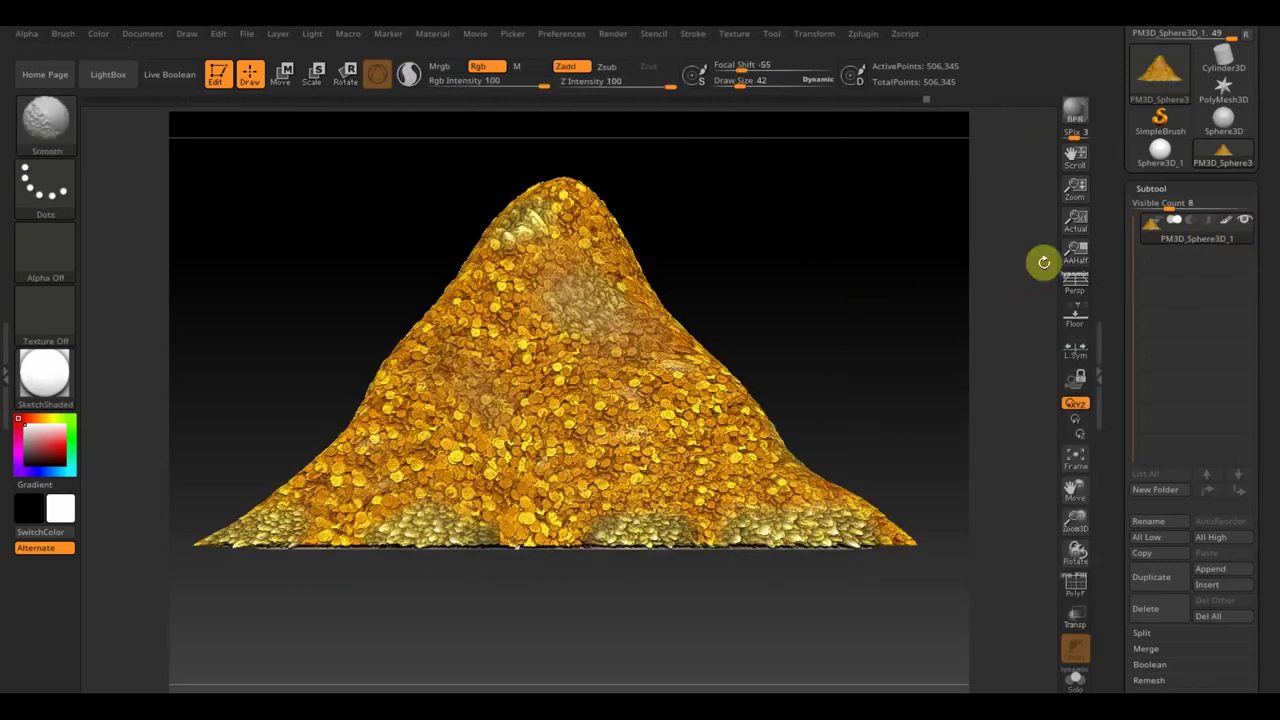
{"action": "mouse_move", "coordinate": [857, 354]}
{"action": "left_mouse_down"}
{"action": "mouse_move", "coordinate": [847, 331]}
{"action": "mouse_move", "coordinate": [920, 349]}
{"action": "left_mouse_up"}
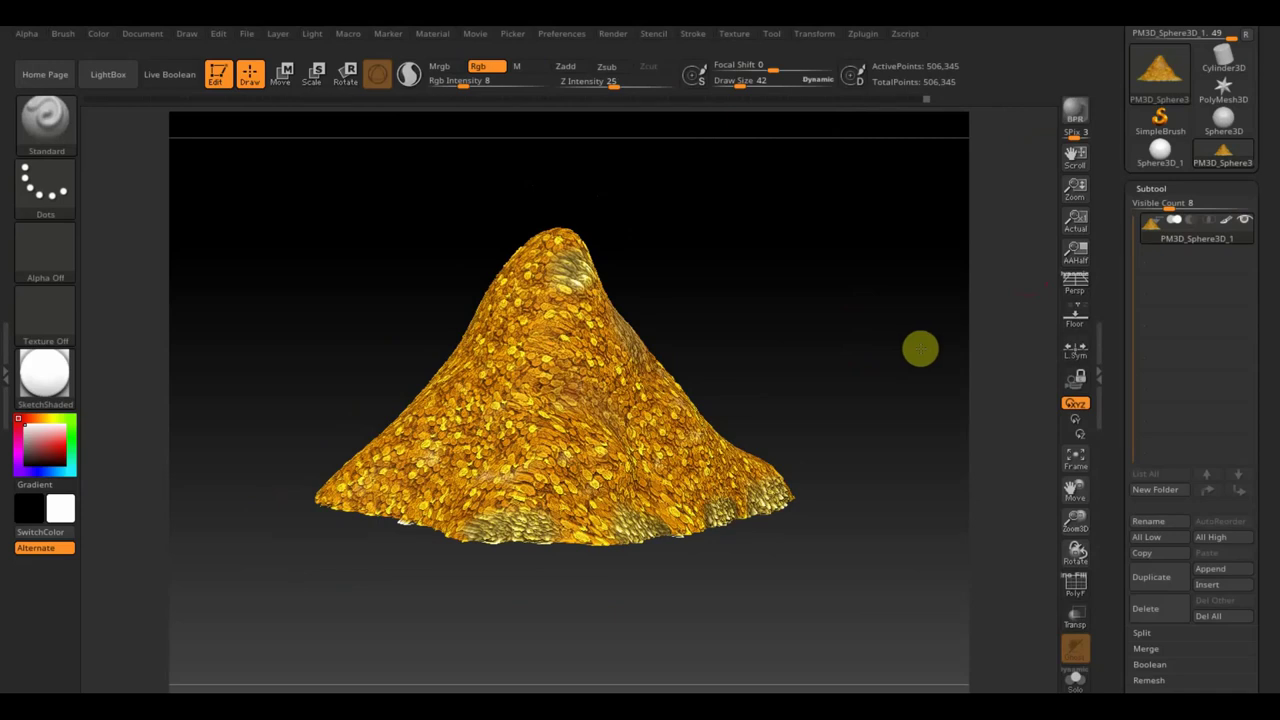
{"action": "left_click_drag", "start_coordinate": [920, 349], "coordinate": [880, 347]}
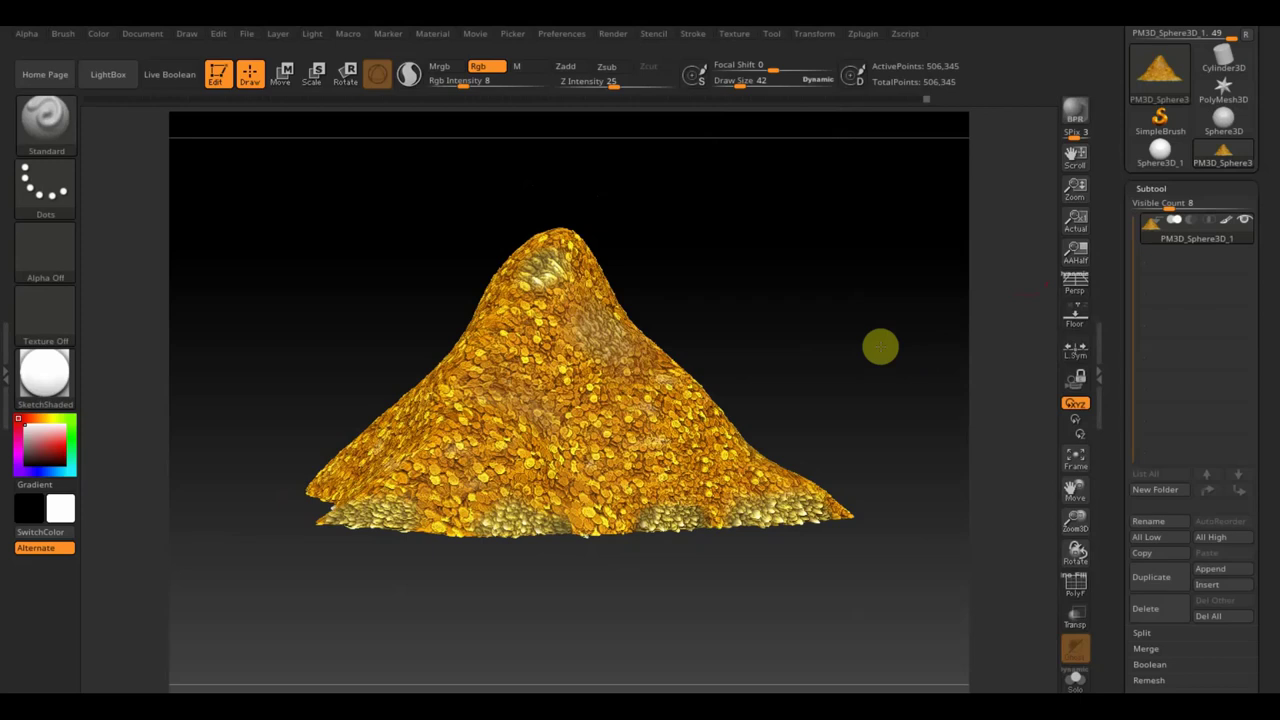
Mask the top of the mound and orbit to view its flat white underside
{"action": "left_click_drag", "start_coordinate": [880, 347], "coordinate": [865, 238]}
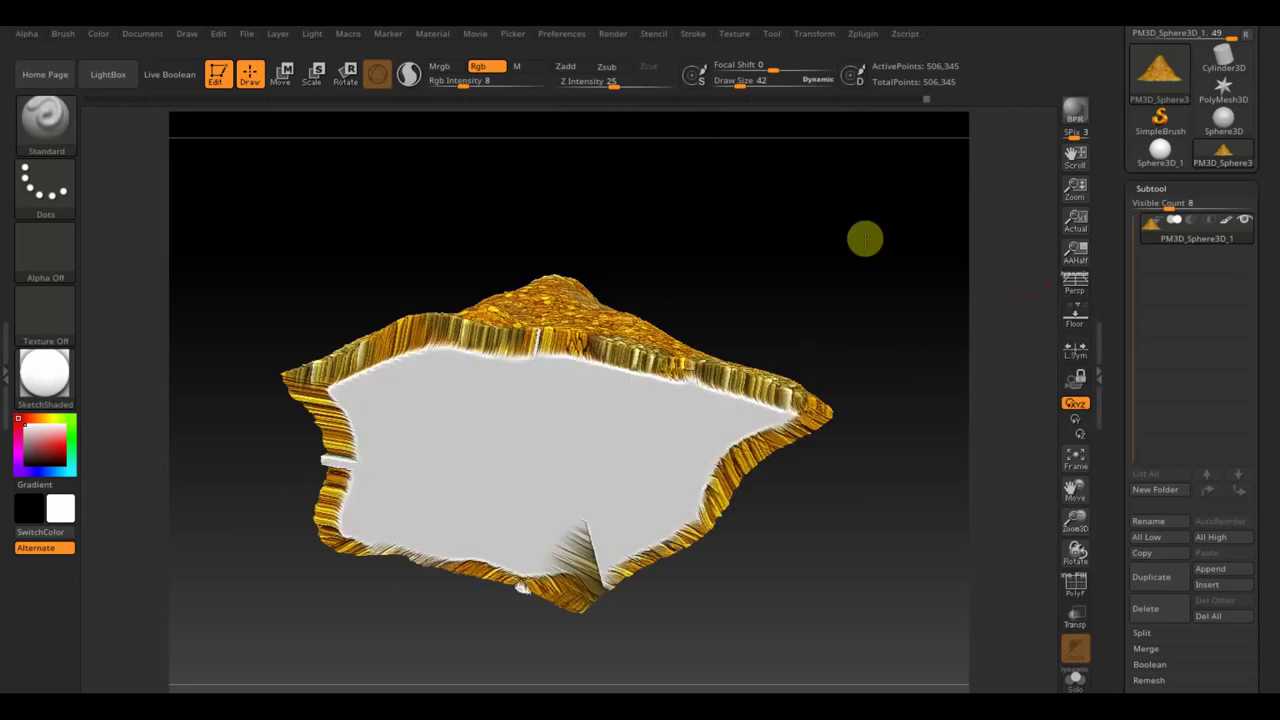
{"action": "mouse_move", "coordinate": [889, 463]}
{"action": "left_mouse_down"}
{"action": "mouse_move", "coordinate": [926, 600]}
{"action": "mouse_move", "coordinate": [903, 603]}
{"action": "left_mouse_up"}
{"action": "mouse_move", "coordinate": [243, 166]}
{"action": "left_mouse_down", "text": "ctrl"}
{"action": "mouse_move", "coordinate": [725, 412]}
{"action": "mouse_move", "coordinate": [828, 503]}
{"action": "left_mouse_up", "text": "ctrl"}
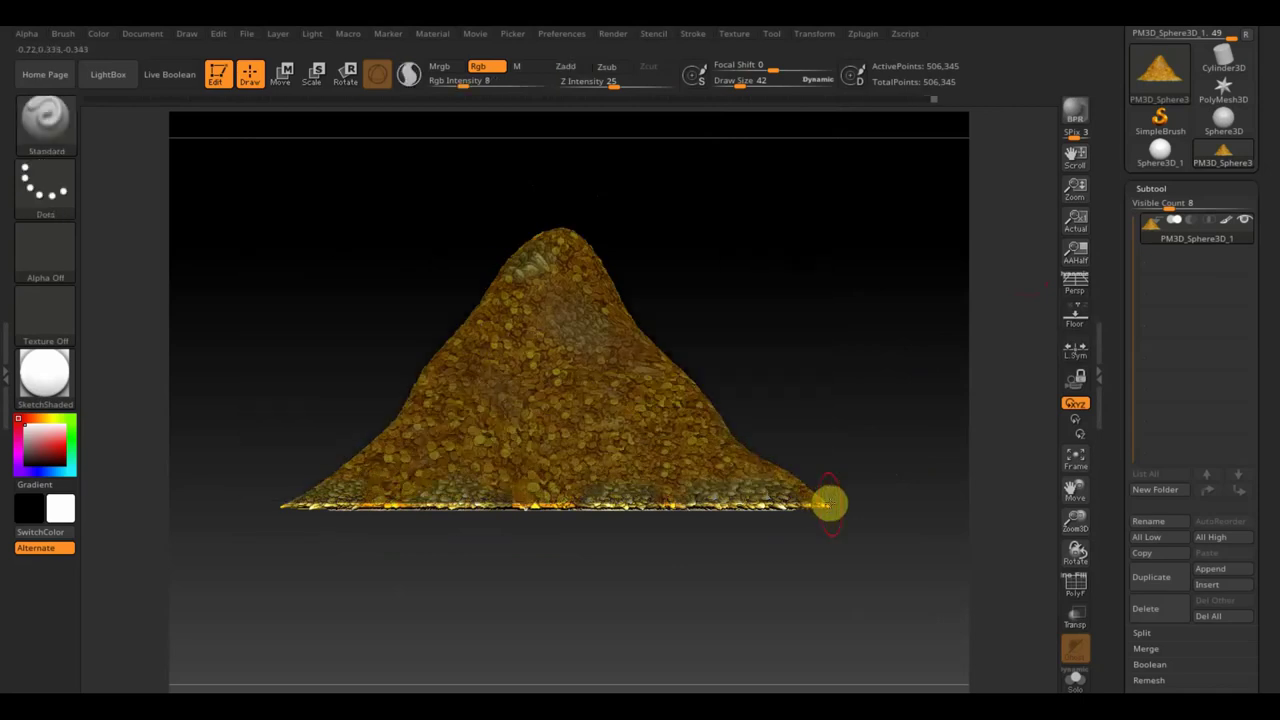
{"action": "left_click_drag", "start_coordinate": [733, 608], "coordinate": [735, 488]}
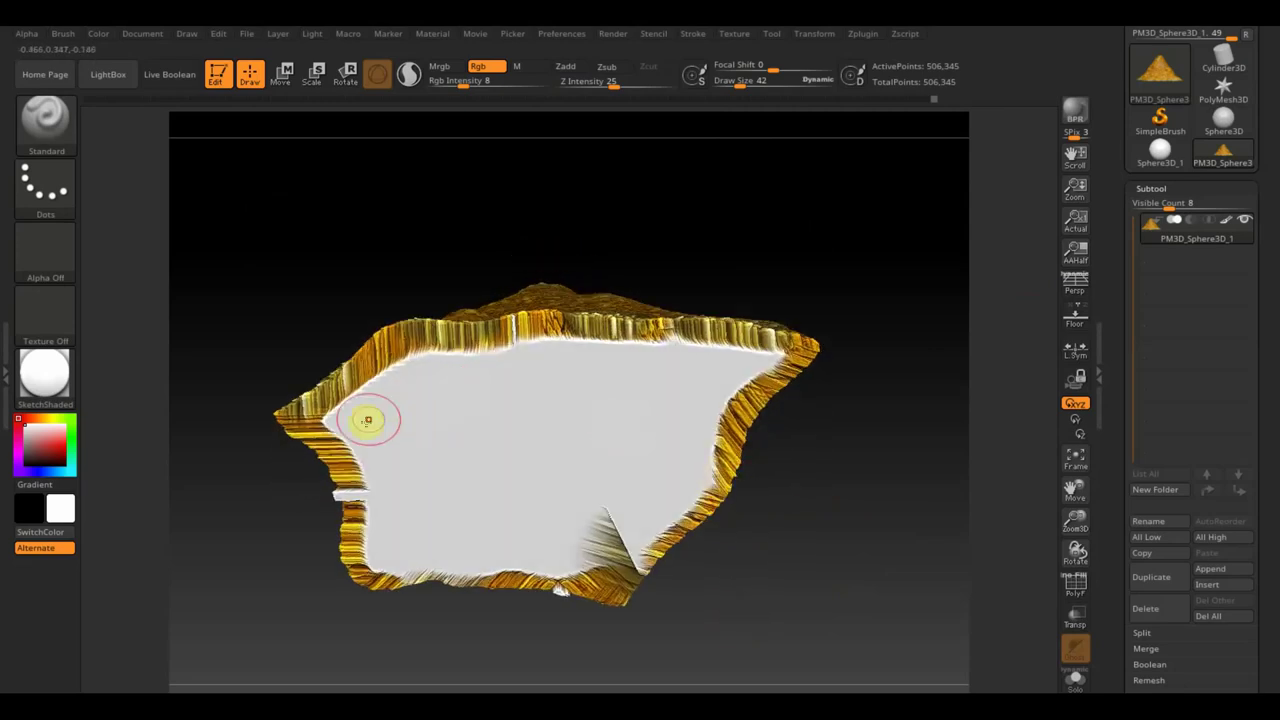
{"action": "left_click_drag", "start_coordinate": [544, 348], "coordinate": [525, 332]}
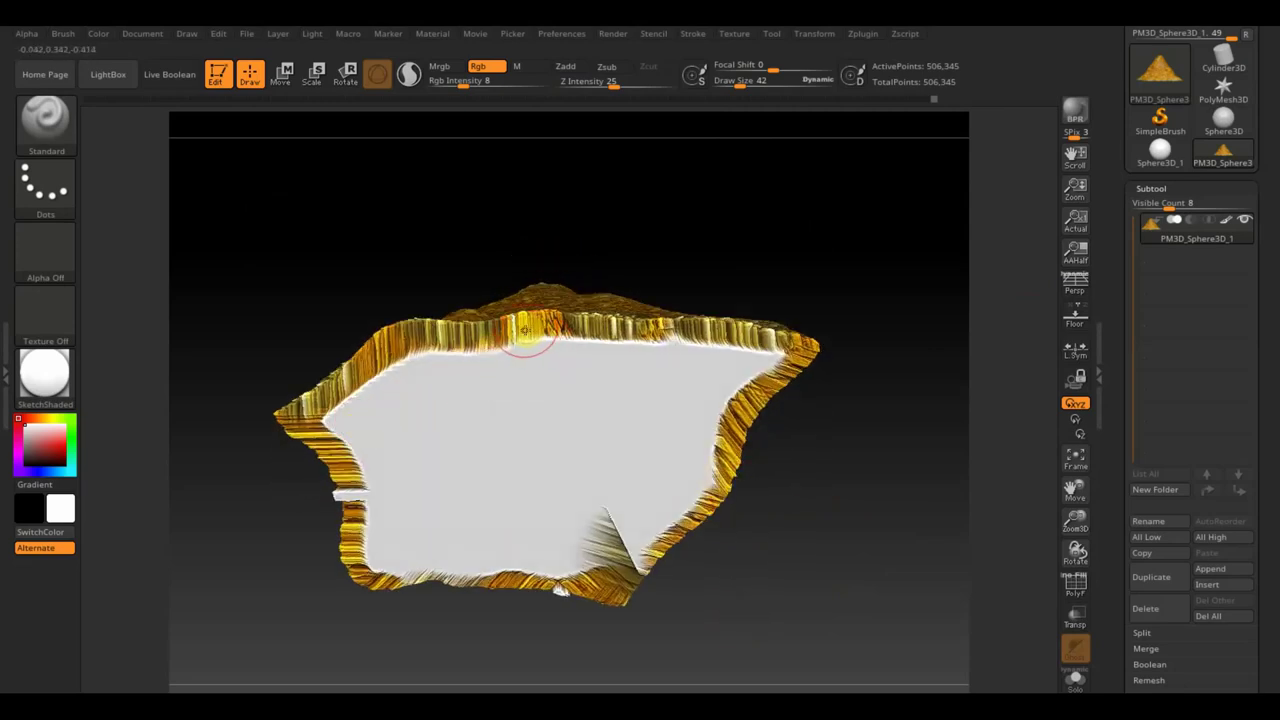
Pick an orange colour, set Draw Size 99 and RGB Intensity 100, and paint the underside
{"action": "key", "text": "c"}
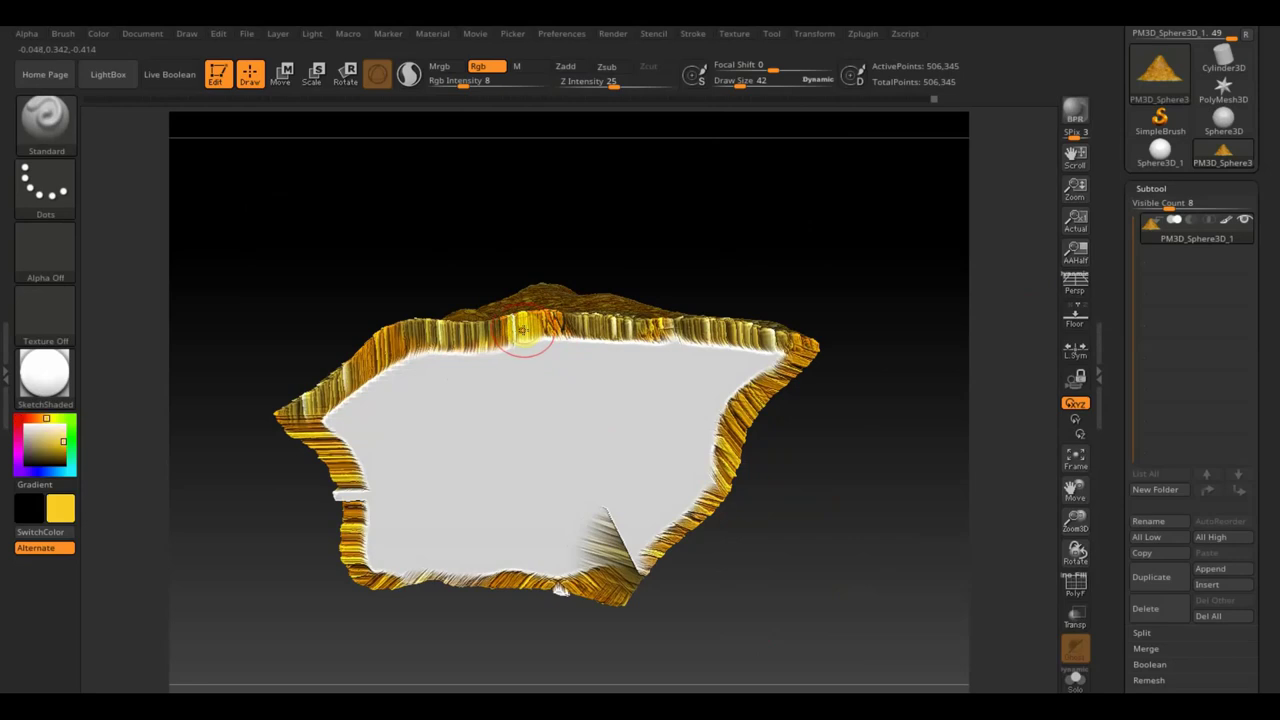
{"action": "left_click", "coordinate": [646, 259]}
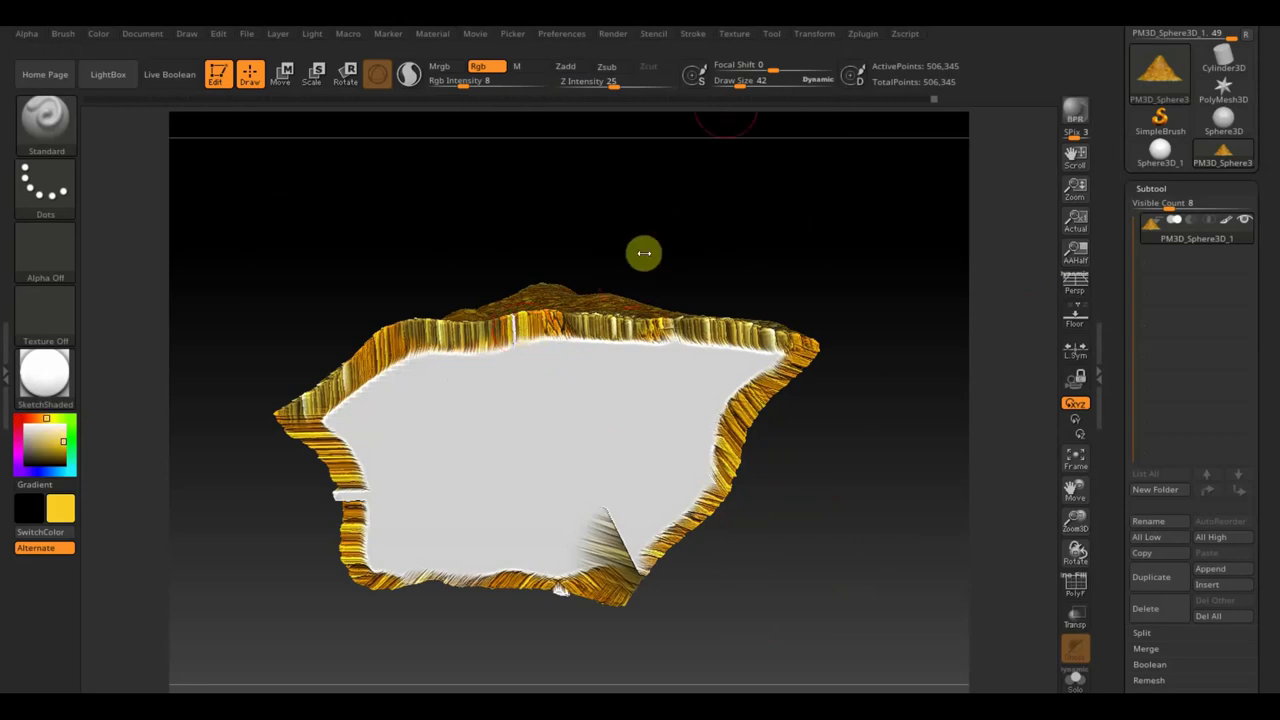
{"action": "left_click_drag", "start_coordinate": [740, 83], "coordinate": [752, 83]}
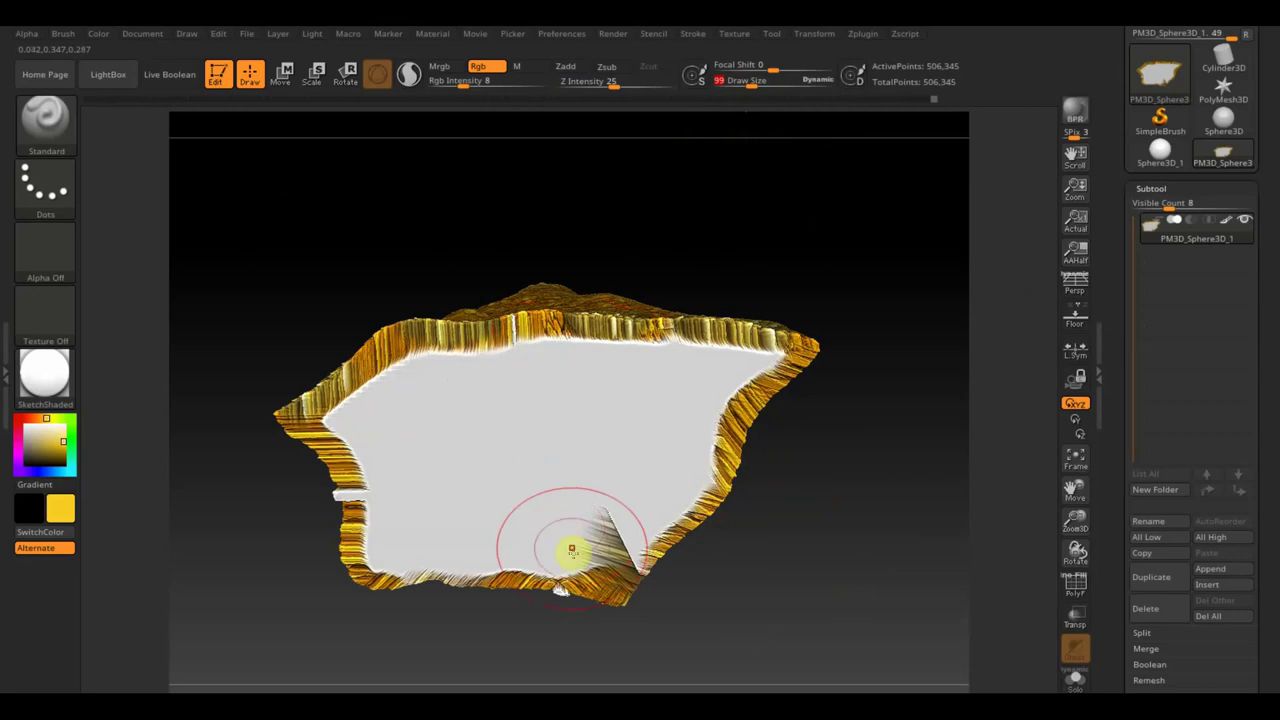
{"action": "key", "text": "c"}
{"action": "mouse_move", "coordinate": [583, 541]}
{"action": "left_mouse_down"}
{"action": "mouse_move", "coordinate": [454, 529]}
{"action": "mouse_move", "coordinate": [569, 480]}
{"action": "left_mouse_up"}
{"action": "left_click_drag", "start_coordinate": [460, 83], "coordinate": [566, 103]}
{"action": "mouse_move", "coordinate": [594, 386]}
{"action": "left_mouse_down"}
{"action": "mouse_move", "coordinate": [451, 354]}
{"action": "mouse_move", "coordinate": [820, 403]}
{"action": "mouse_move", "coordinate": [563, 594]}
{"action": "mouse_move", "coordinate": [500, 588]}
{"action": "left_mouse_up"}
Fill the underside solid orange and smooth the mound's rough lower-left edge
{"action": "key", "text": "ctrl+z"}
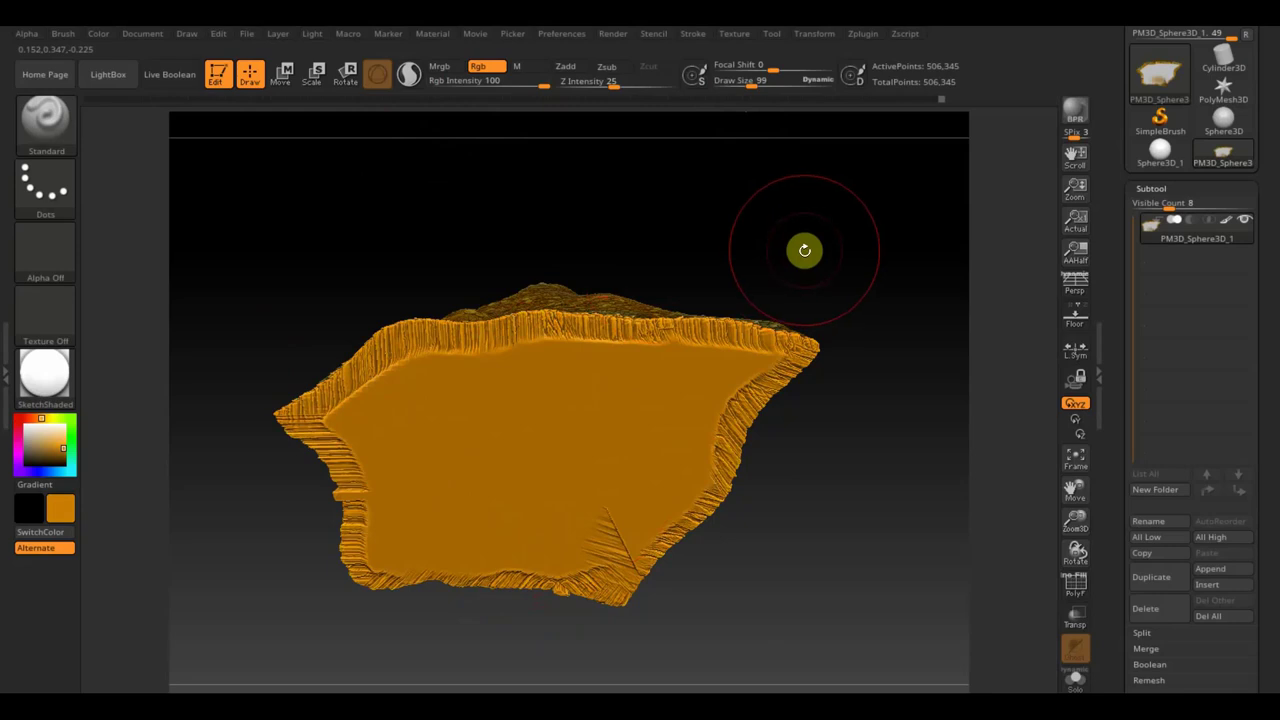
{"action": "key", "text": "shift"}
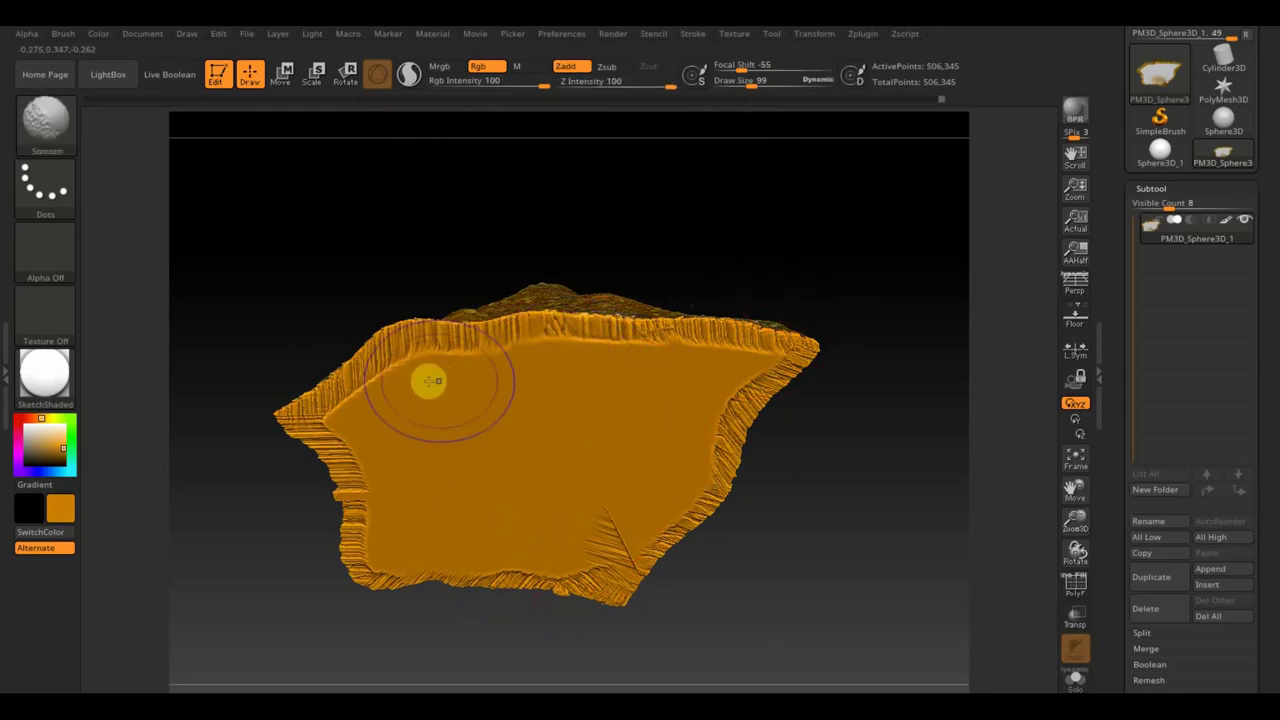
{"action": "left_click_drag", "start_coordinate": [357, 437], "coordinate": [363, 449]}
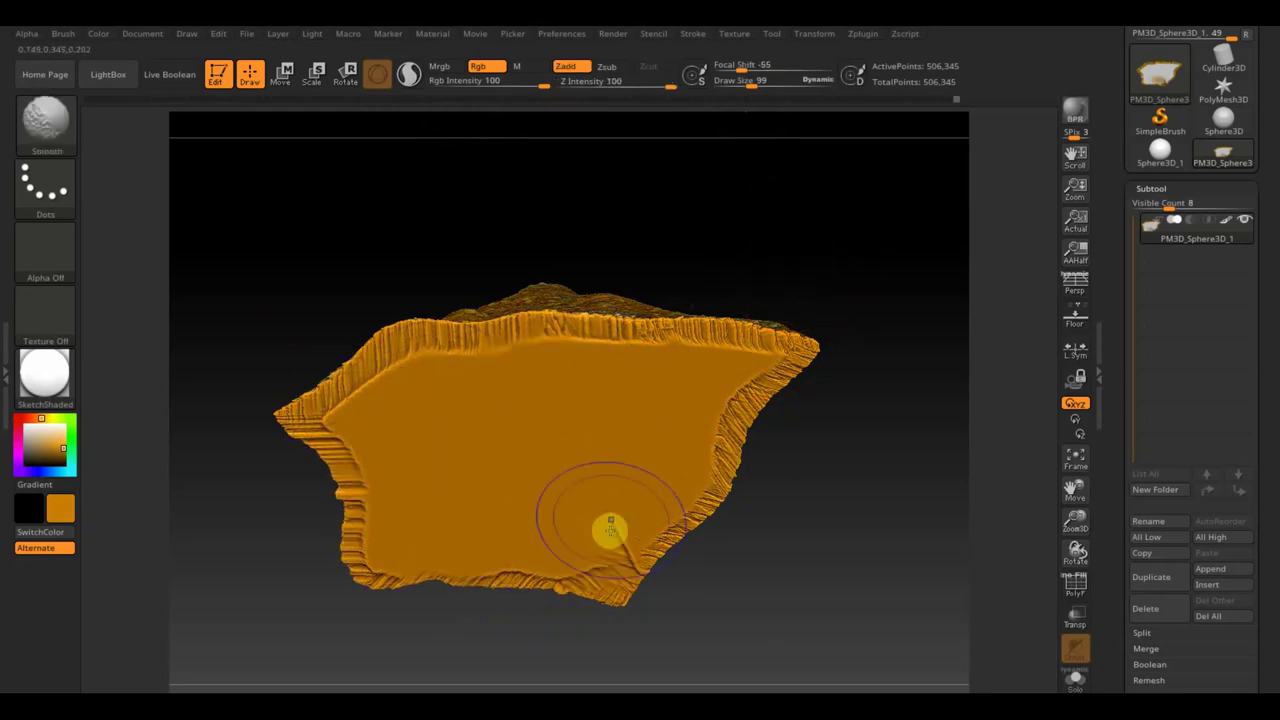
{"action": "mouse_move", "coordinate": [865, 540]}
{"action": "left_mouse_down"}
{"action": "mouse_move", "coordinate": [908, 526]}
{"action": "mouse_move", "coordinate": [891, 523]}
{"action": "mouse_move", "coordinate": [900, 506]}
{"action": "mouse_move", "coordinate": [909, 529]}
{"action": "mouse_move", "coordinate": [877, 517]}
{"action": "mouse_move", "coordinate": [897, 526]}
{"action": "left_mouse_up"}
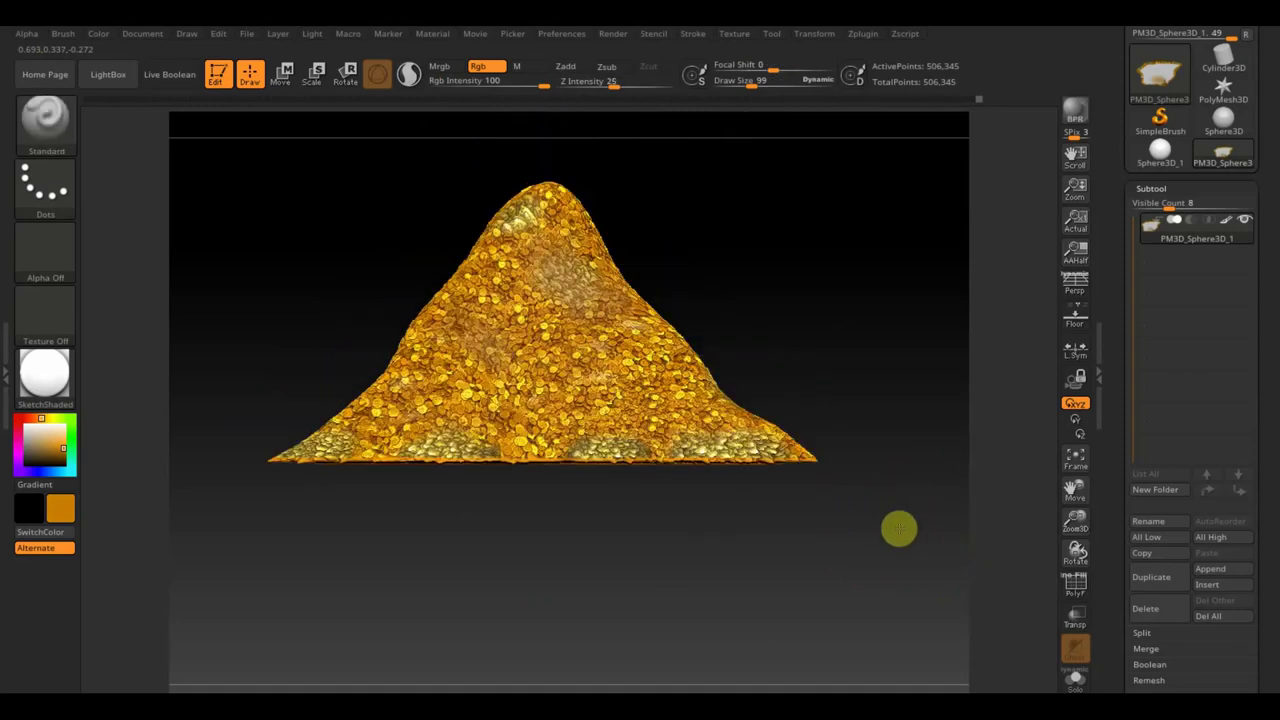
Duplicate the coin-heap subtool, creating PM3D_Sphere3D_2
{"action": "left_click_drag", "start_coordinate": [898, 571], "coordinate": [900, 553]}
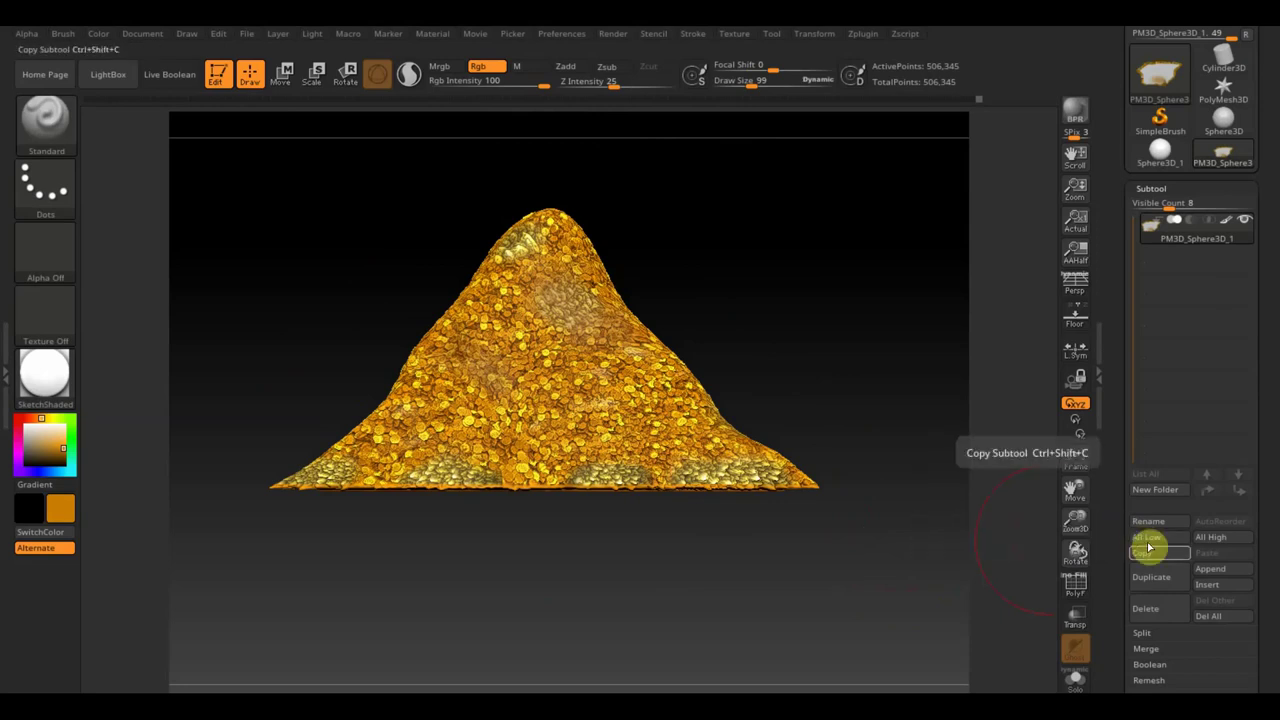
{"action": "left_click", "coordinate": [1155, 577]}
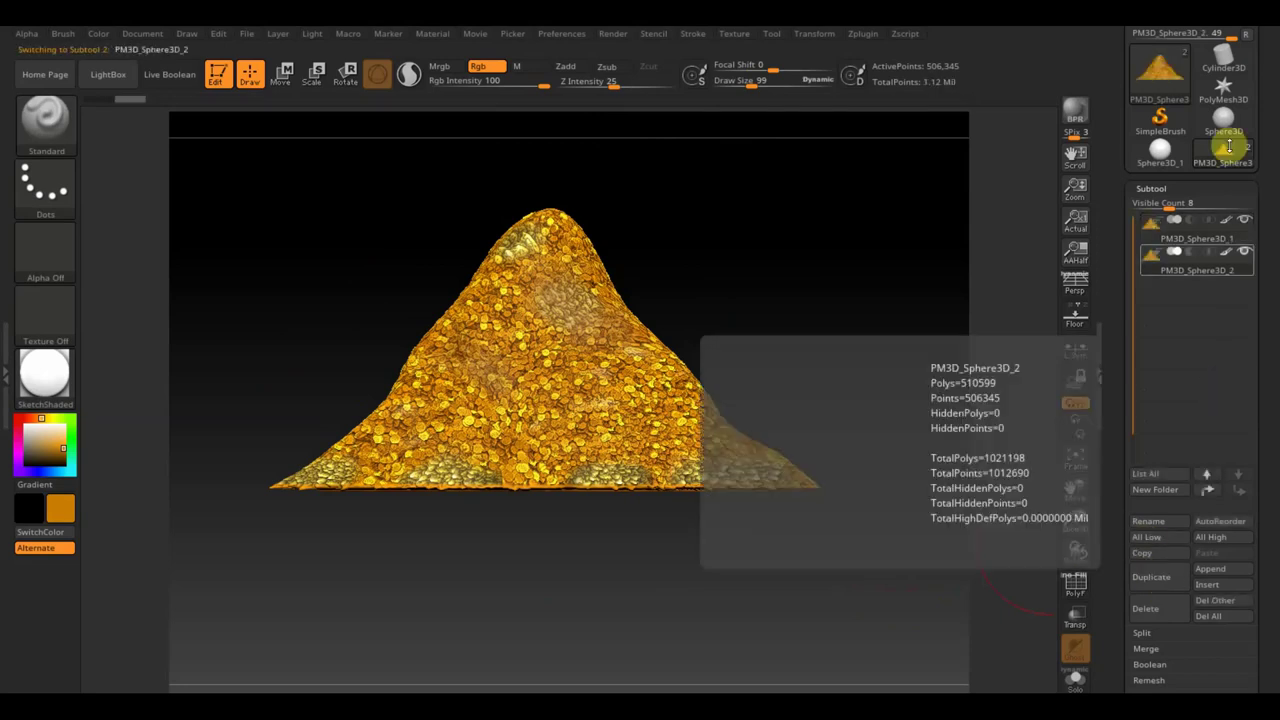
{"action": "scroll", "coordinate": [1266, 150], "scroll_direction": "up", "scroll_amount": 5}
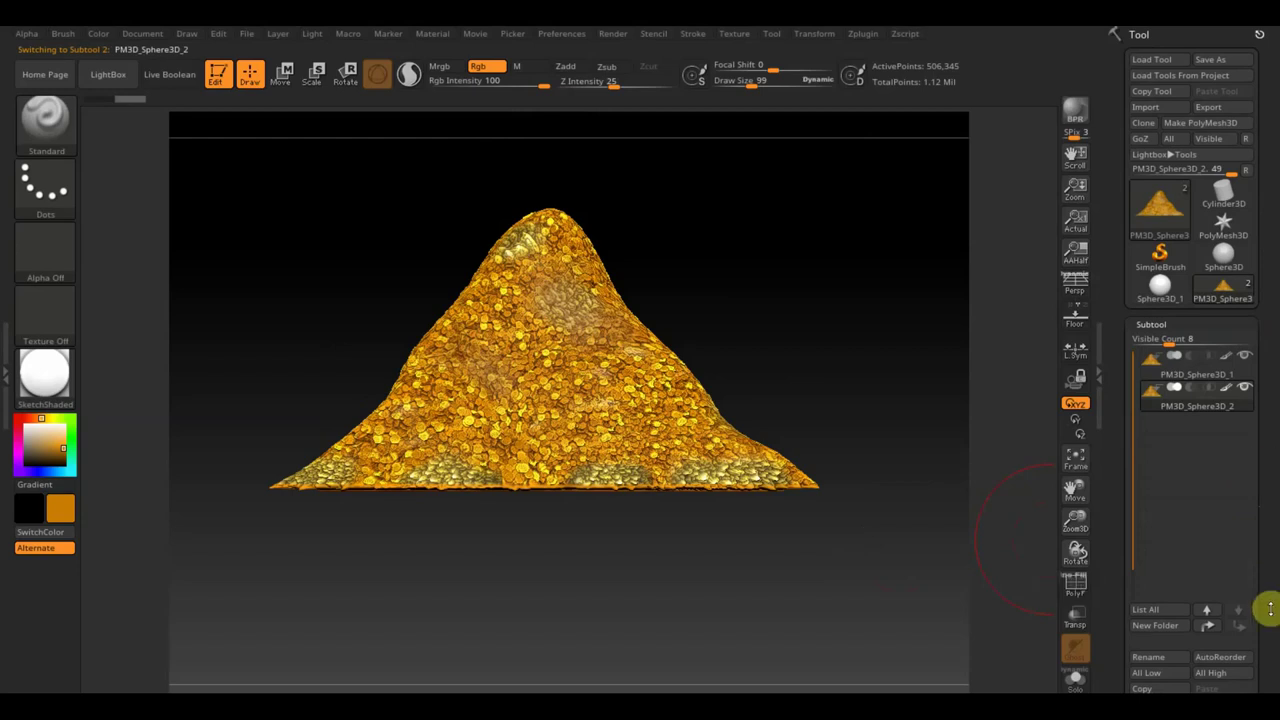
{"action": "scroll", "coordinate": [1270, 560], "scroll_direction": "down", "scroll_amount": 2}
{"action": "scroll", "coordinate": [1271, 523], "scroll_direction": "down", "scroll_amount": 2}
{"action": "scroll", "coordinate": [1271, 520], "scroll_direction": "down", "scroll_amount": 1}
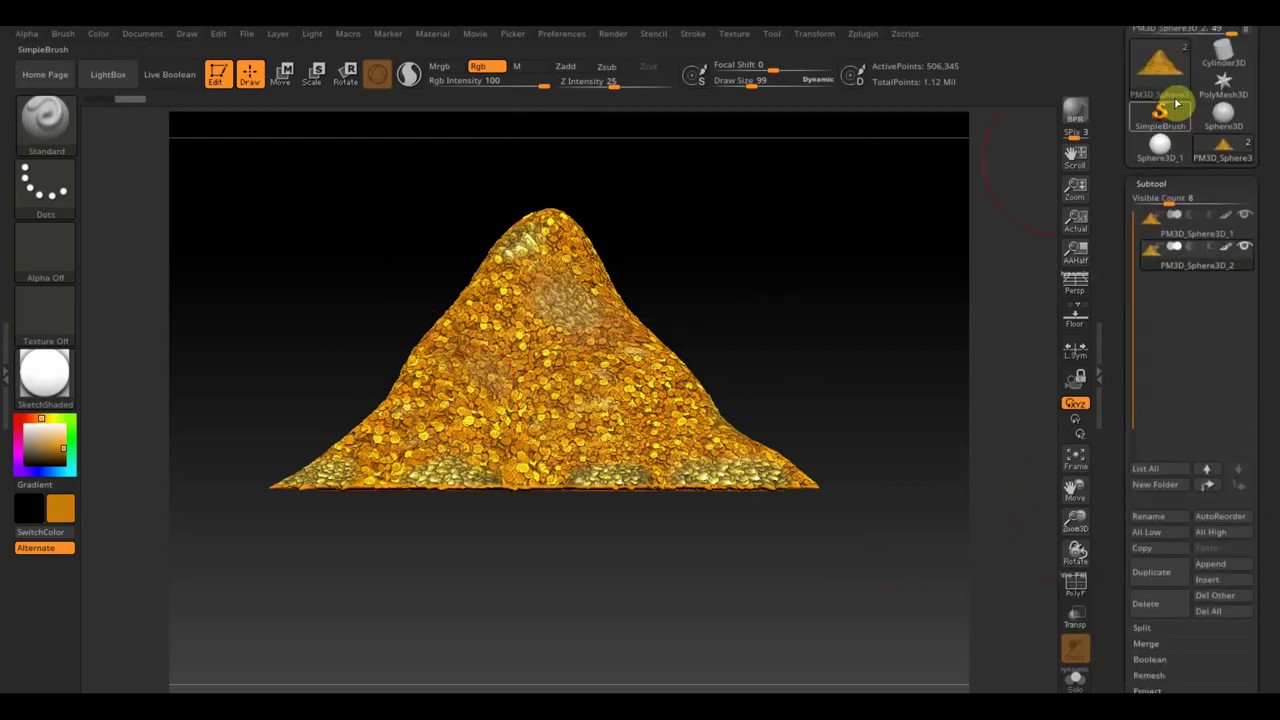
Reselect the original PM3D_Sphere3D_1 subtool and rotate the view around the pile
{"action": "left_click", "coordinate": [1152, 237]}
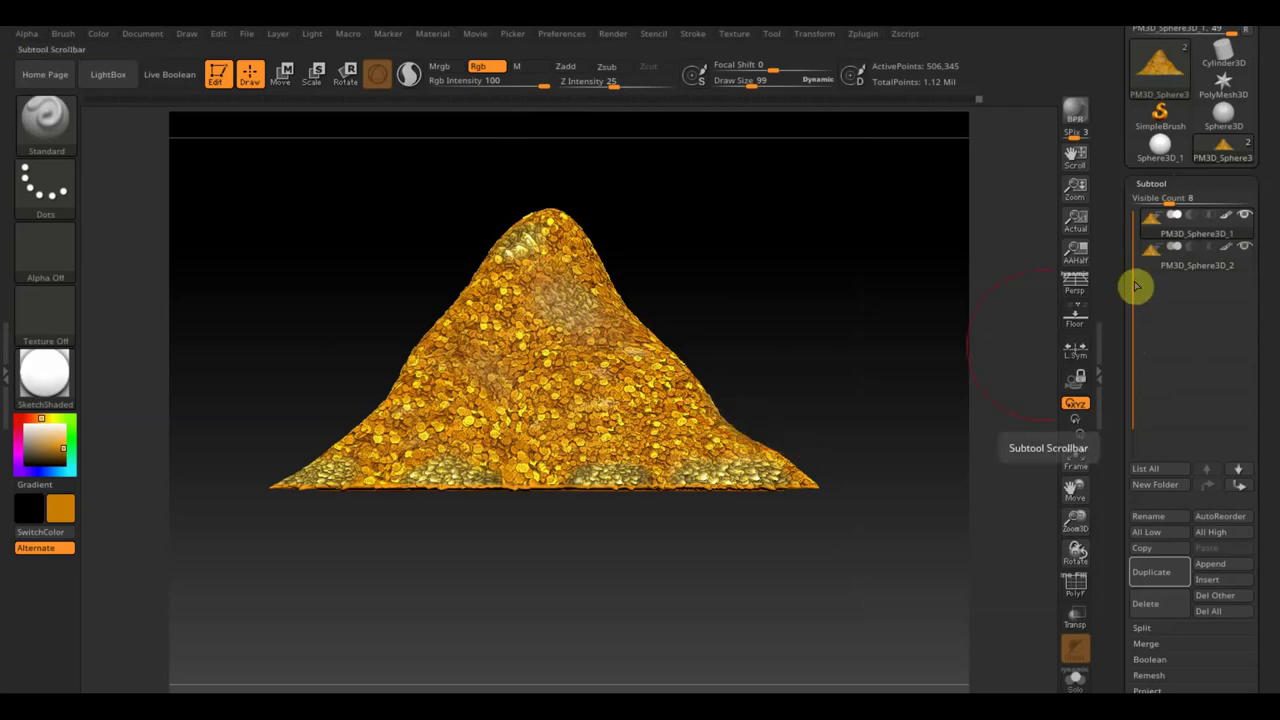
{"action": "mouse_move", "coordinate": [931, 319]}
{"action": "left_mouse_down"}
{"action": "mouse_move", "coordinate": [791, 317]}
{"action": "mouse_move", "coordinate": [763, 329]}
{"action": "mouse_move", "coordinate": [830, 315]}
{"action": "mouse_move", "coordinate": [826, 329]}
{"action": "left_mouse_up"}
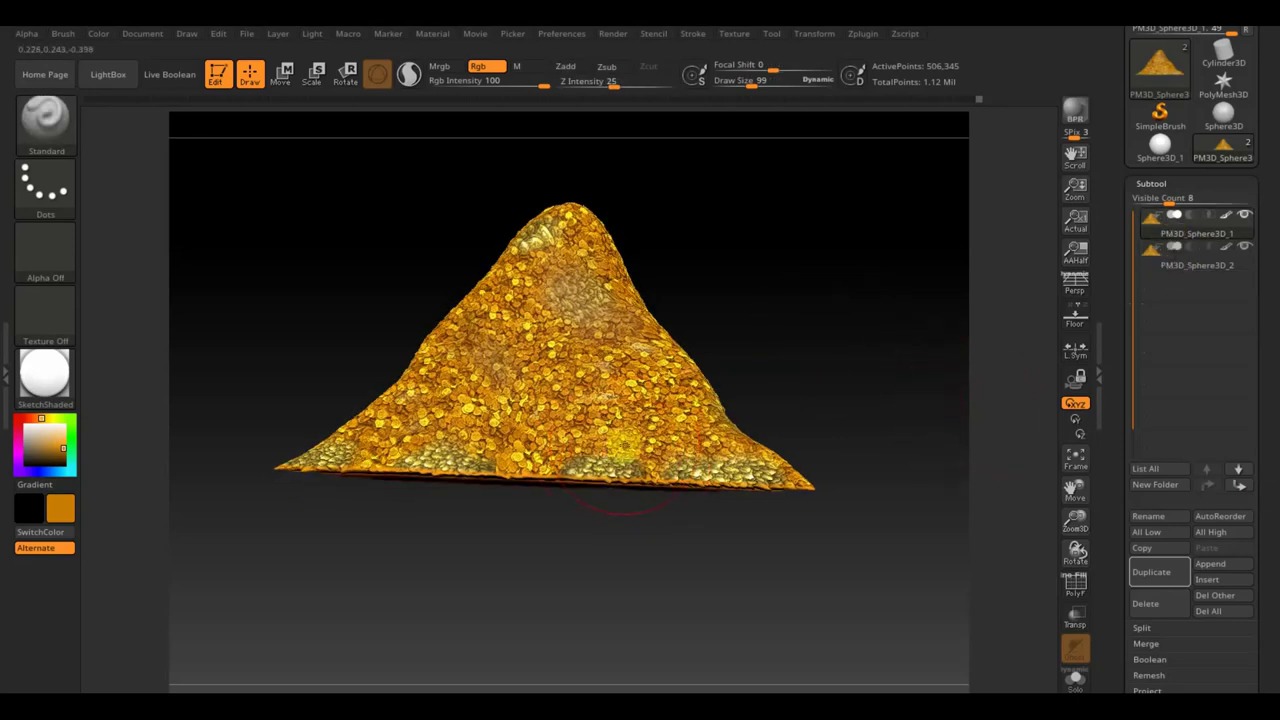
{"action": "scroll", "coordinate": [1268, 662], "scroll_direction": "down", "scroll_amount": 2}
{"action": "mouse_move", "coordinate": [1272, 660]}
{"action": "left_mouse_down"}
{"action": "mouse_move", "coordinate": [1266, 529]}
{"action": "mouse_move", "coordinate": [1270, 575]}
{"action": "left_mouse_up"}
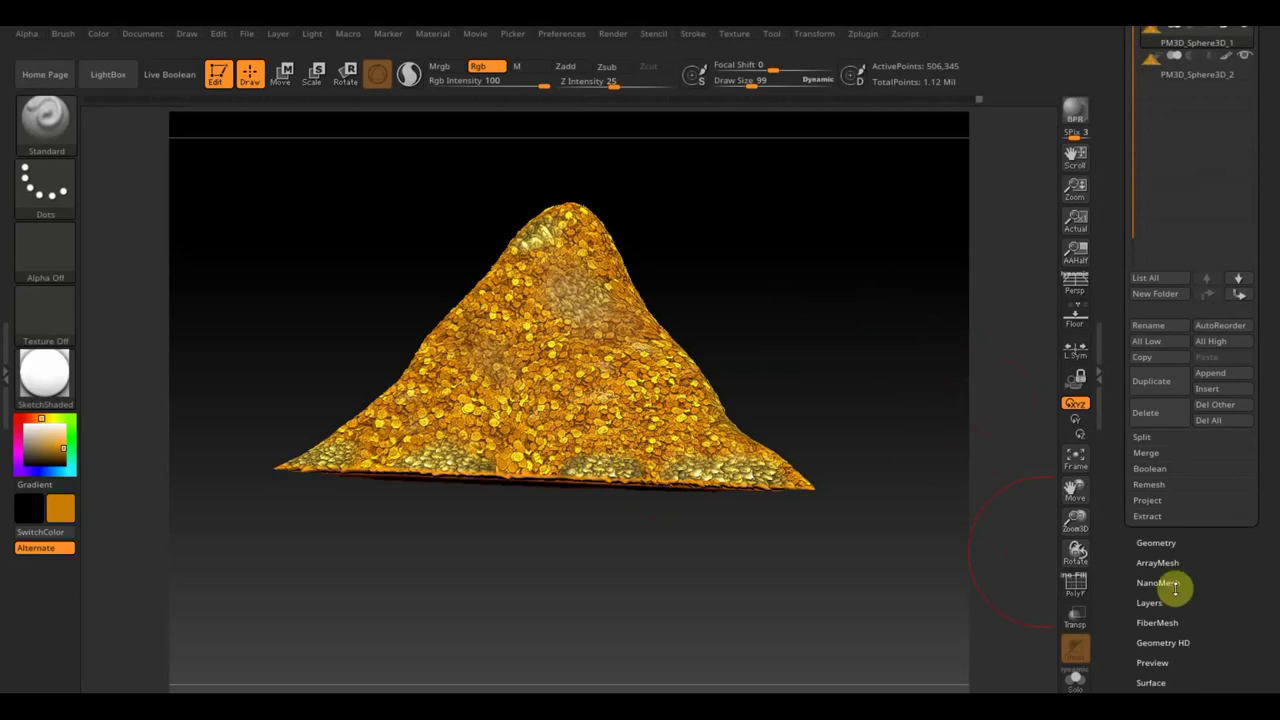
Check the topology with PolyF, then ZRemesh the heap in Legacy (2018) mode at target 0.3726
{"action": "left_click", "coordinate": [1076, 588]}
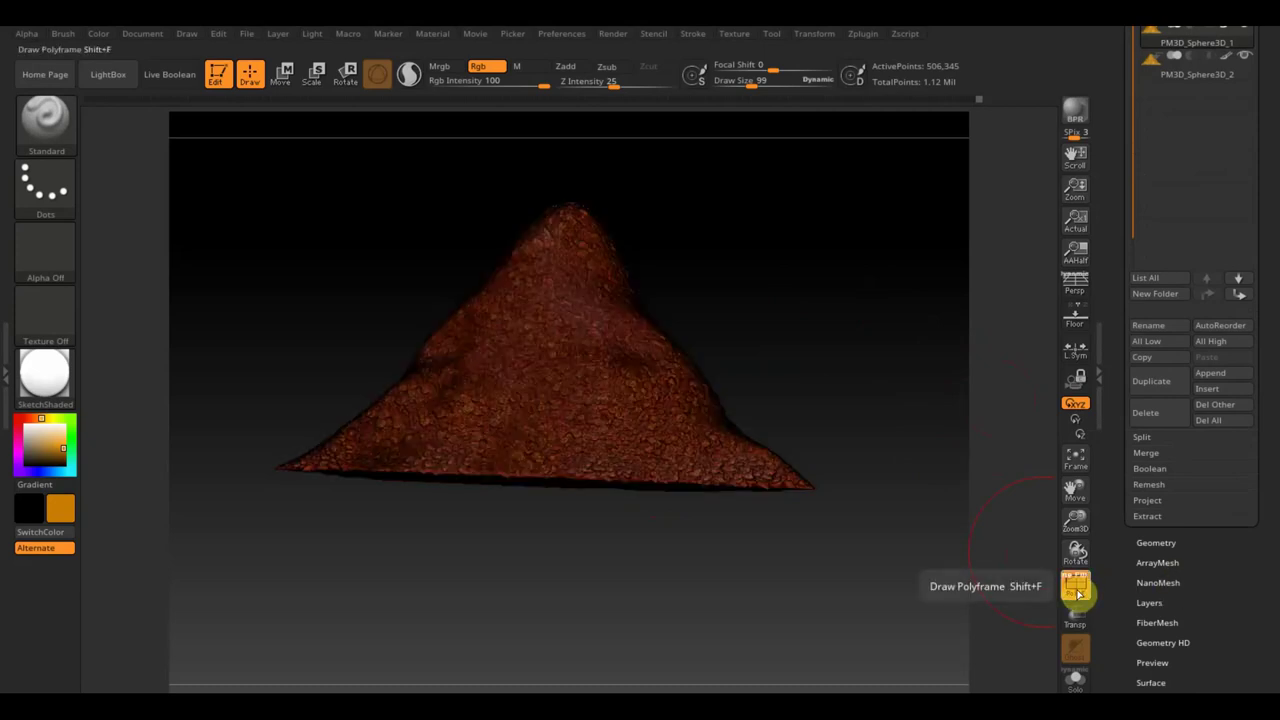
{"action": "left_click", "coordinate": [1076, 590]}
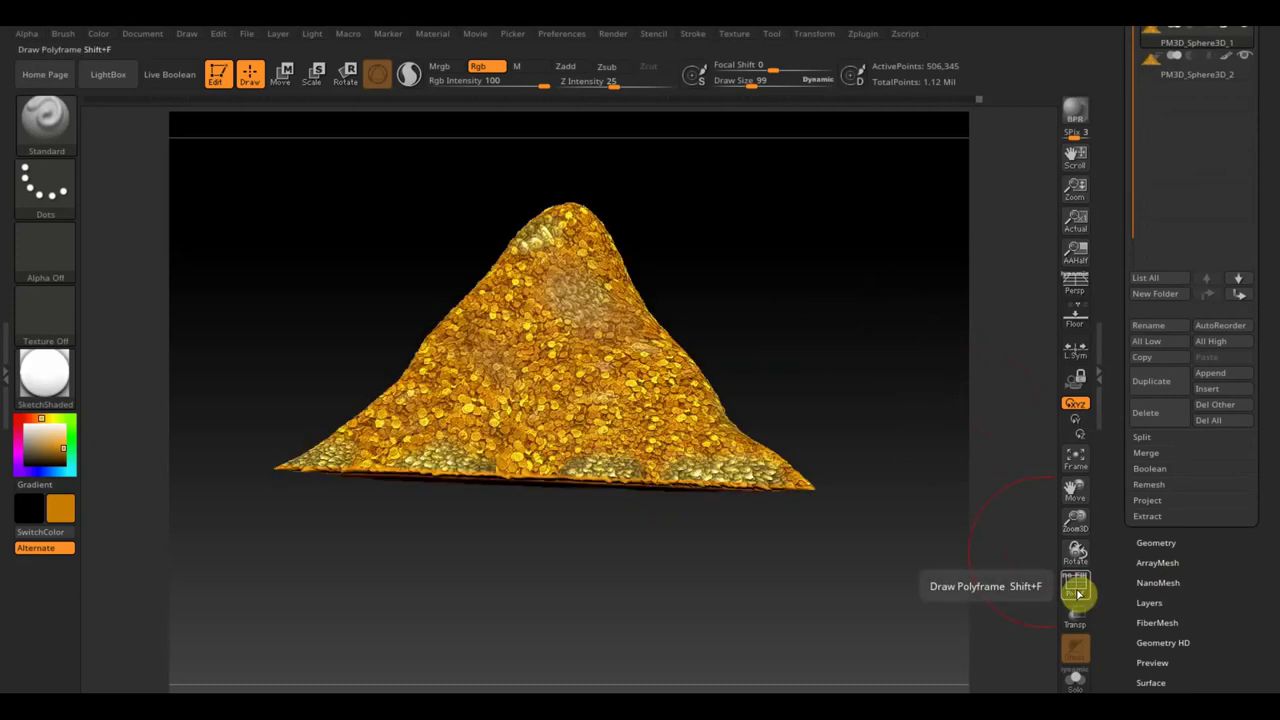
{"action": "left_click", "coordinate": [1156, 542]}
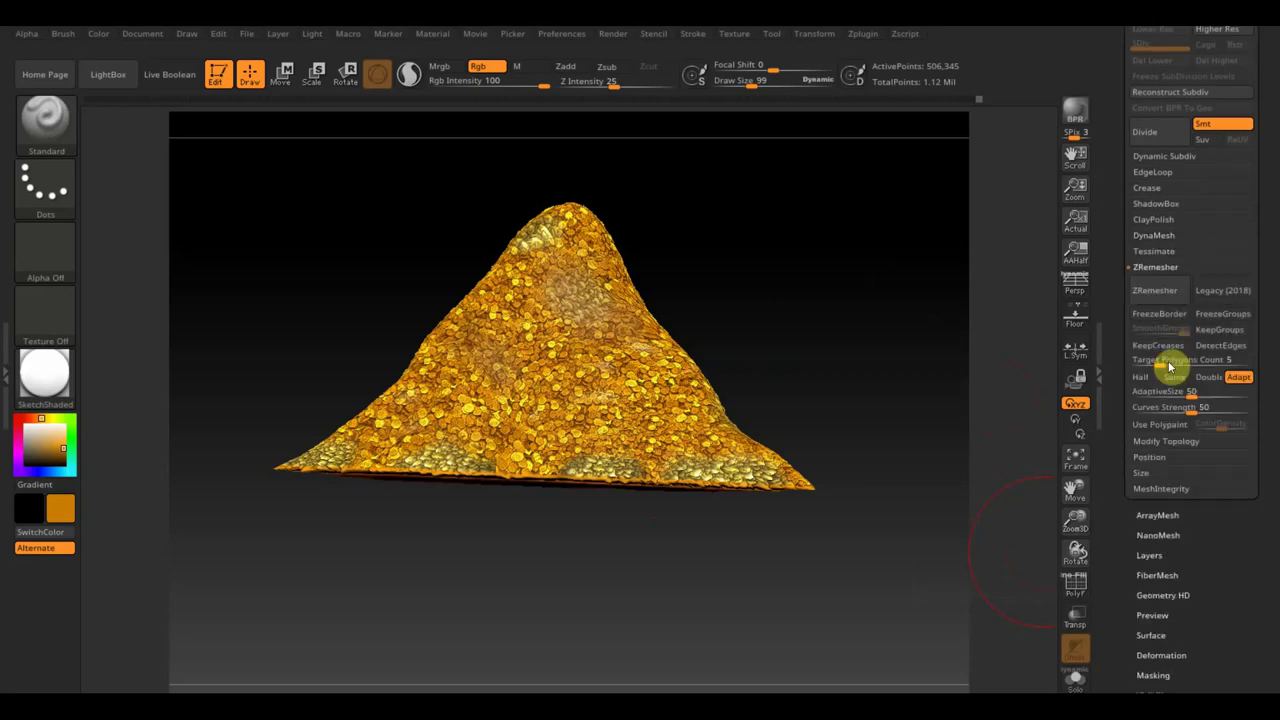
{"action": "left_click_drag", "start_coordinate": [1170, 362], "coordinate": [1139, 362]}
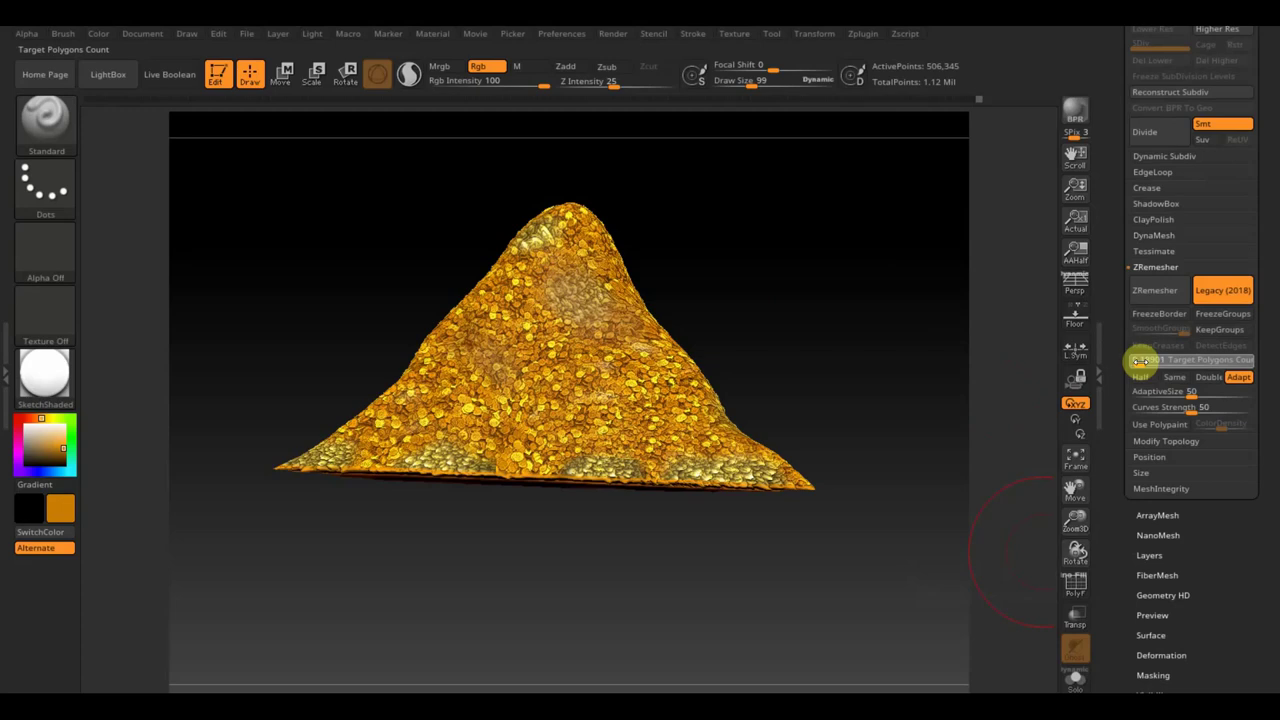
{"action": "left_click", "coordinate": [1156, 292]}
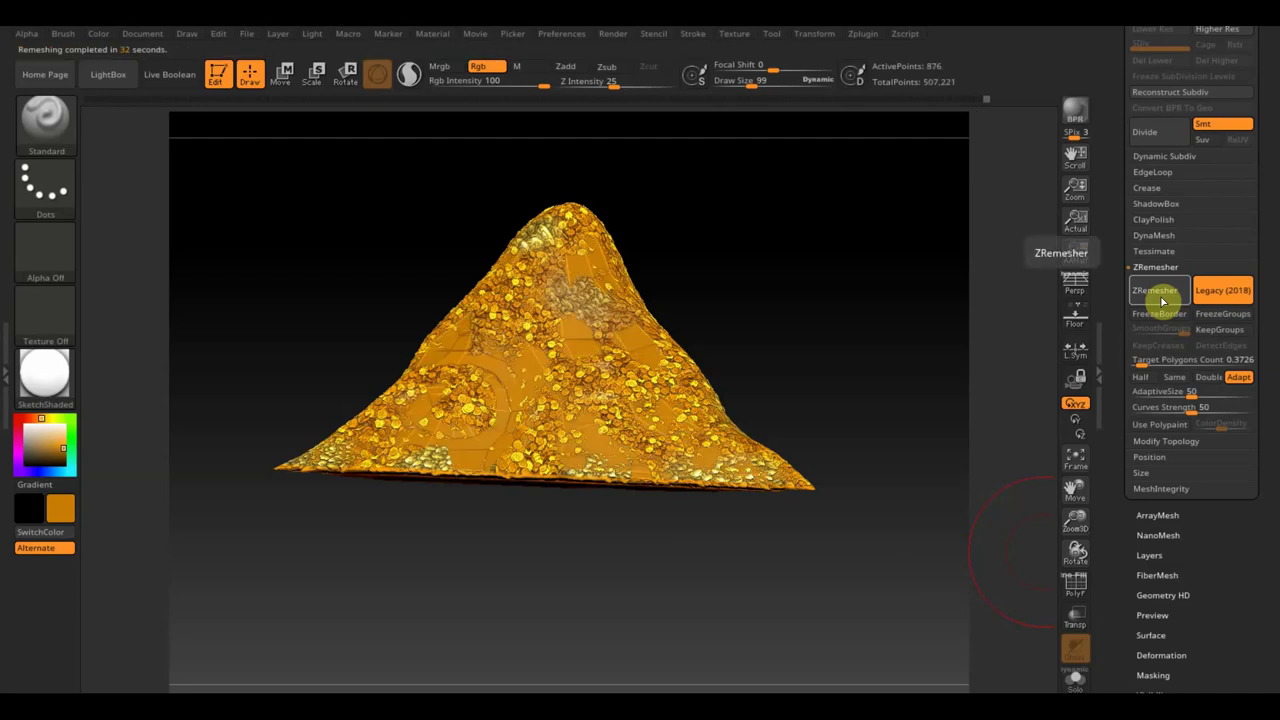
{"action": "left_click_drag", "start_coordinate": [1269, 80], "coordinate": [1272, 177]}
Hide the detailed copy, subdivide the remeshed mound to 894,978 points with Ctrl+D, then unhide the copy
{"action": "left_click", "coordinate": [1185, 177]}
{"action": "left_click", "coordinate": [1245, 240]}
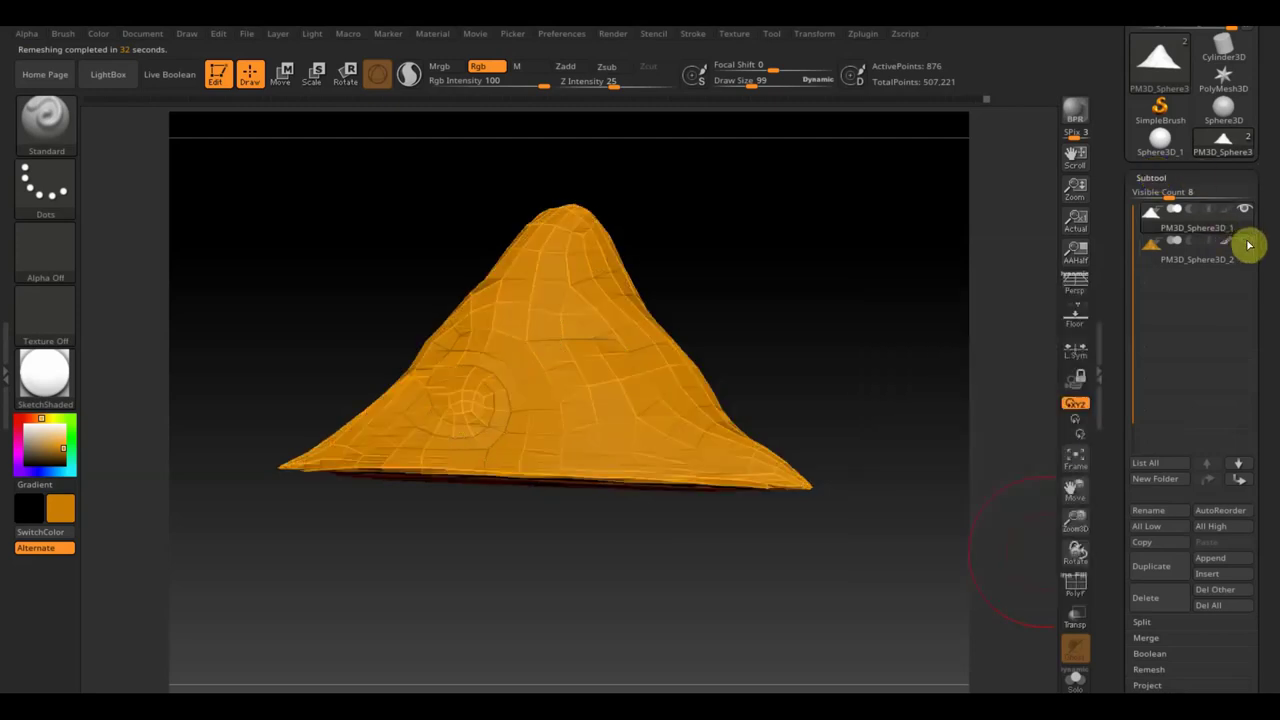
{"action": "key", "text": "ctrl"}
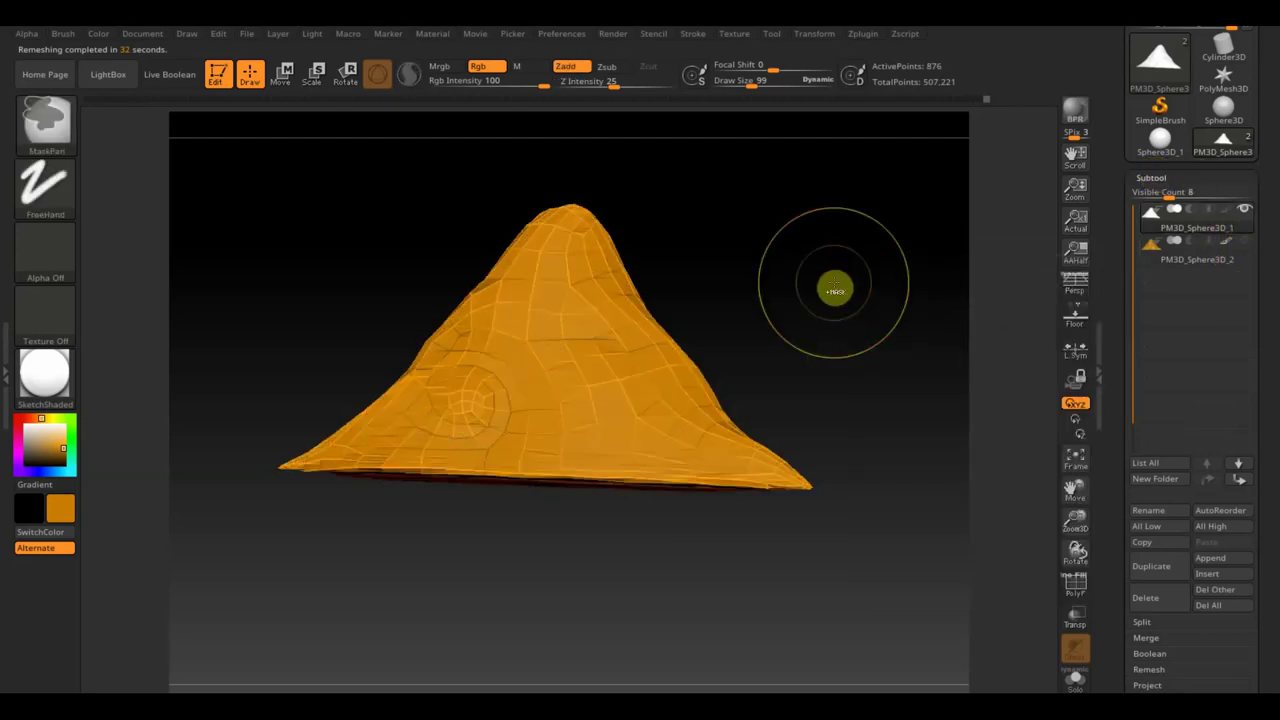
{"action": "key", "text": "ctrl+d"}
{"action": "key", "text": "ctrl+d"}
{"action": "key", "text": "ctrl+d"}
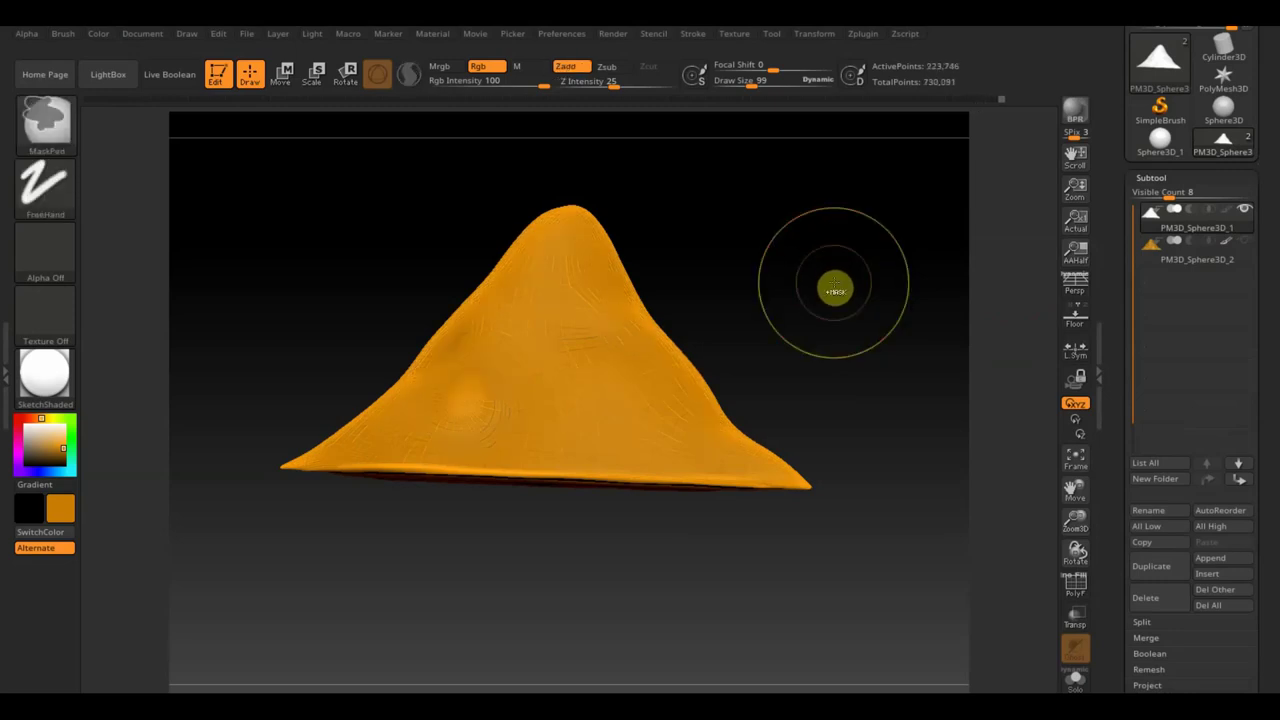
{"action": "key", "text": "ctrl+d"}
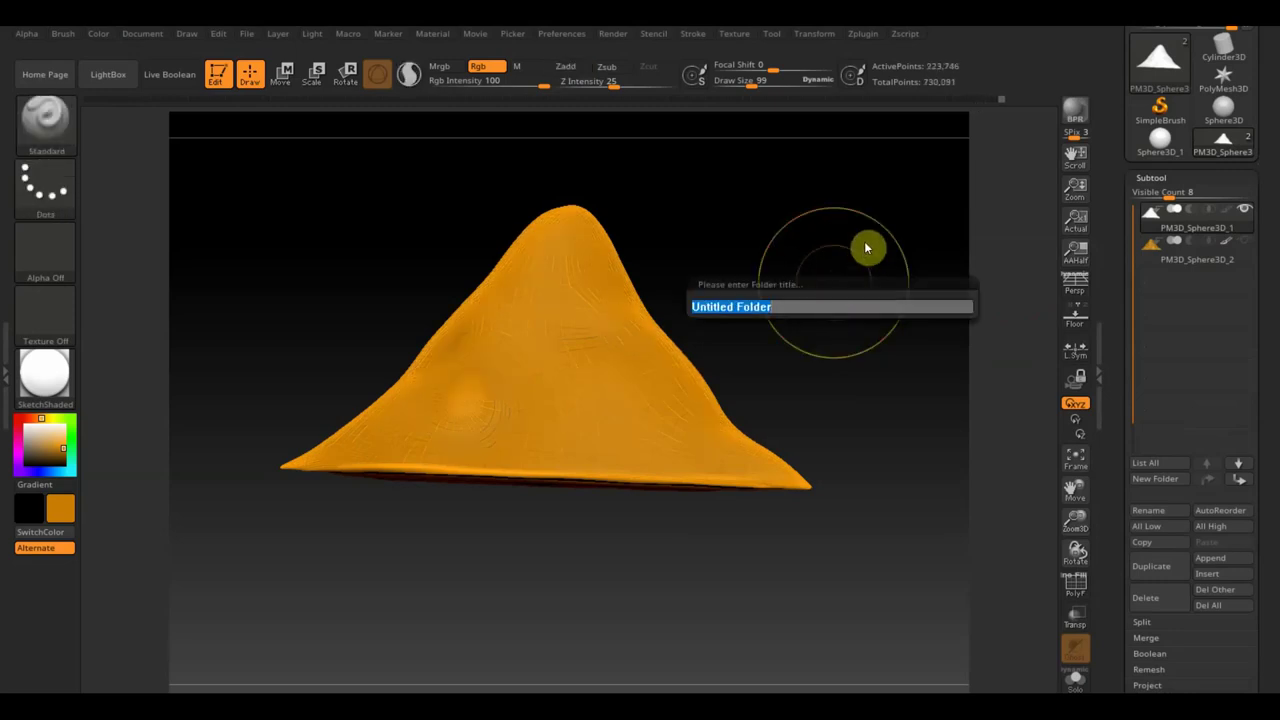
{"action": "key", "text": "Return"}
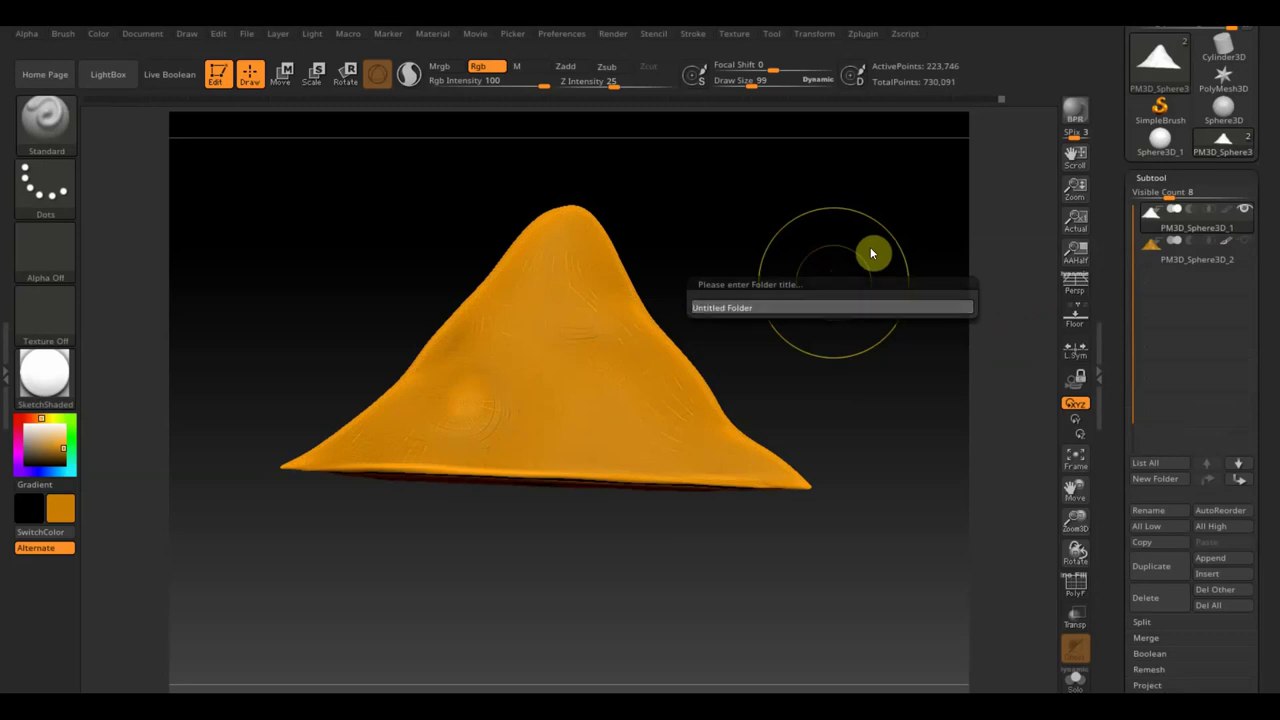
{"action": "key", "text": "ctrl+d"}
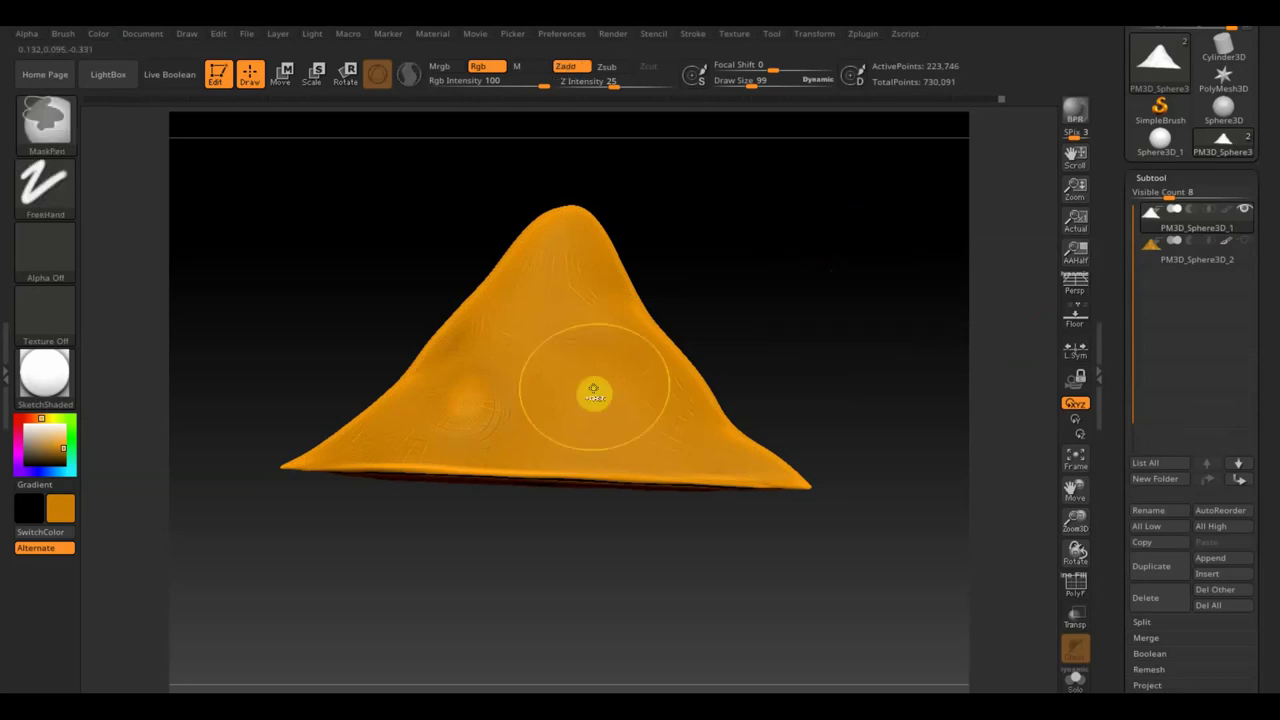
{"action": "key", "text": "shift"}
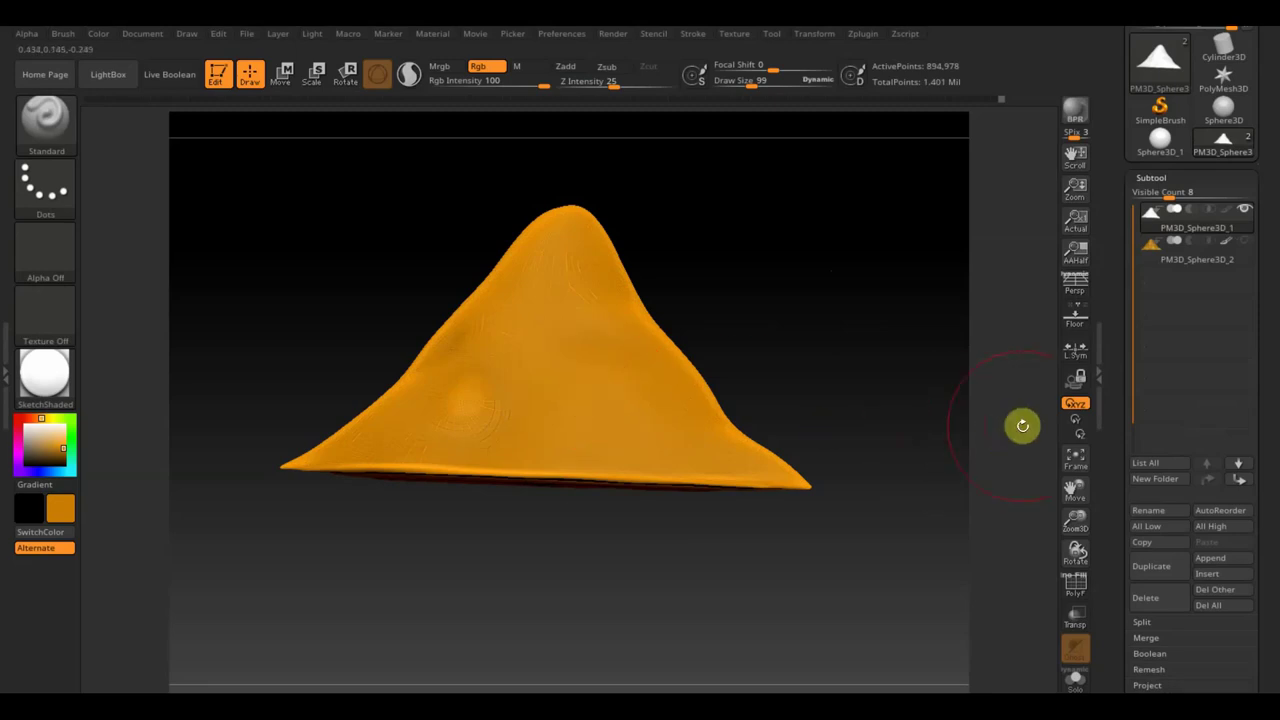
{"action": "left_click", "coordinate": [1245, 241]}
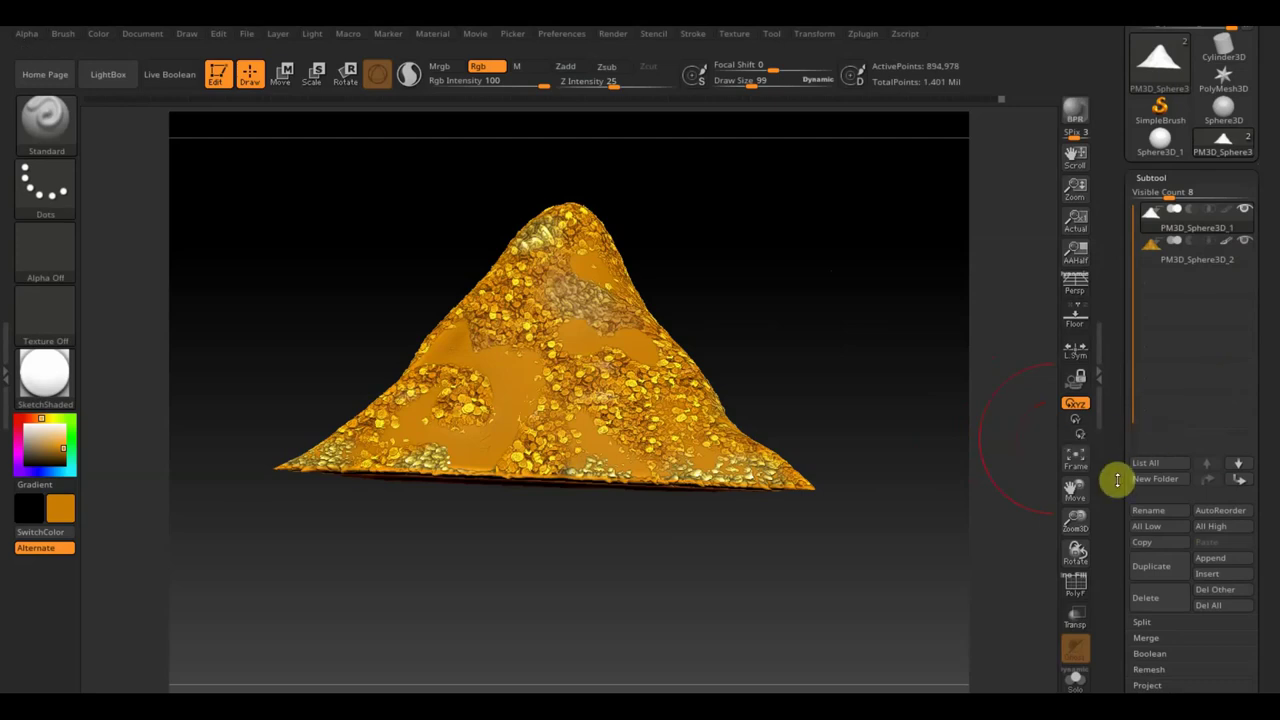
Run ProjectAll including PolyPaint onto the remeshed mound, then hide the source coin pile to check
{"action": "left_click", "coordinate": [1147, 685]}
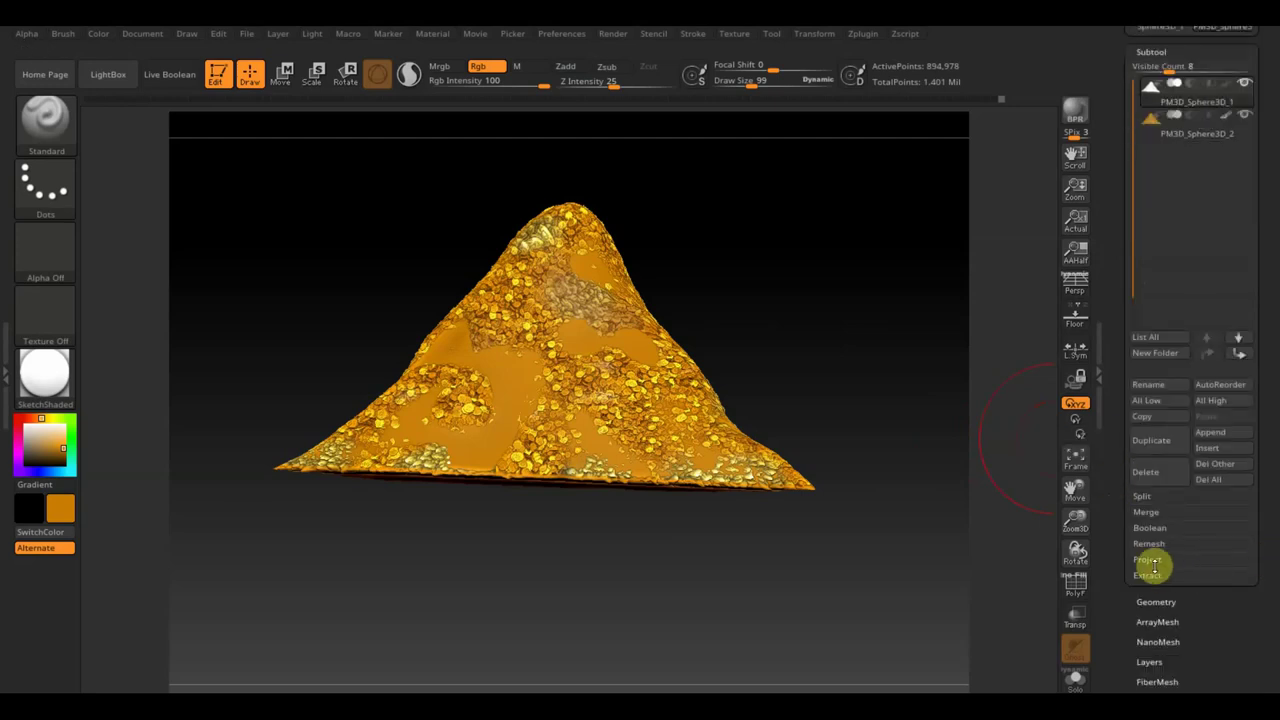
{"action": "left_click", "coordinate": [1173, 592]}
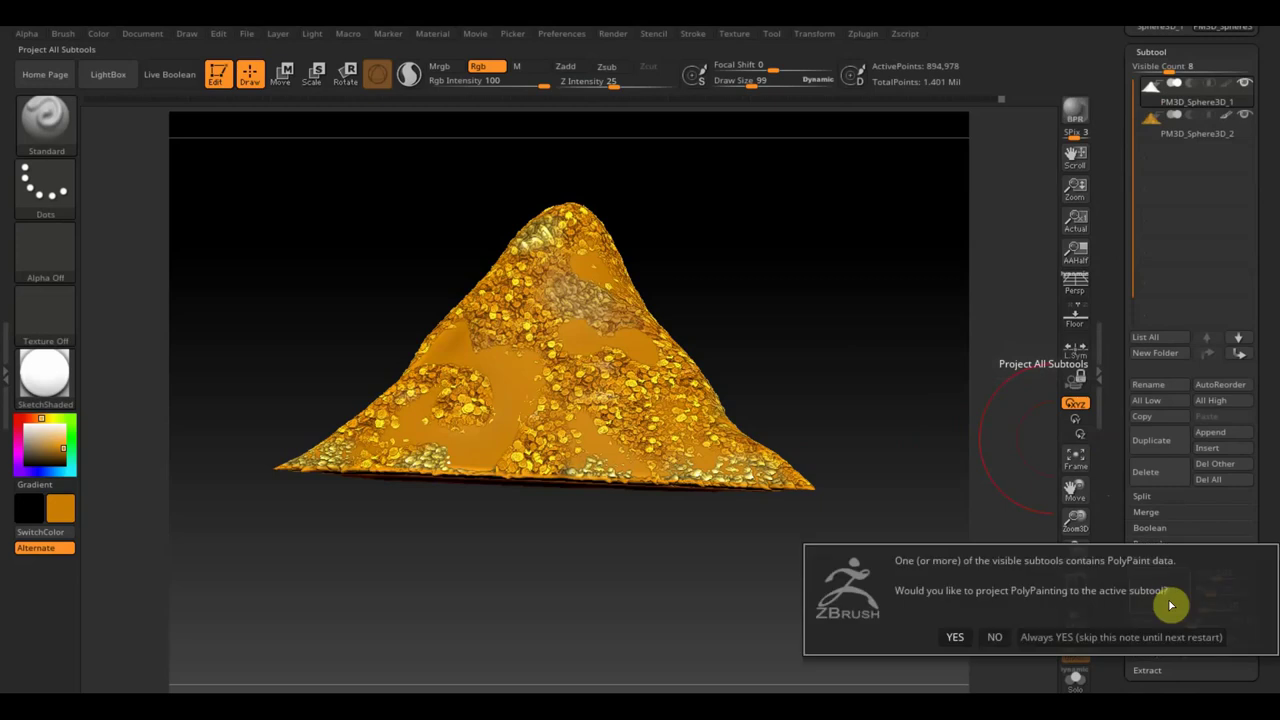
{"action": "left_click", "coordinate": [955, 637]}
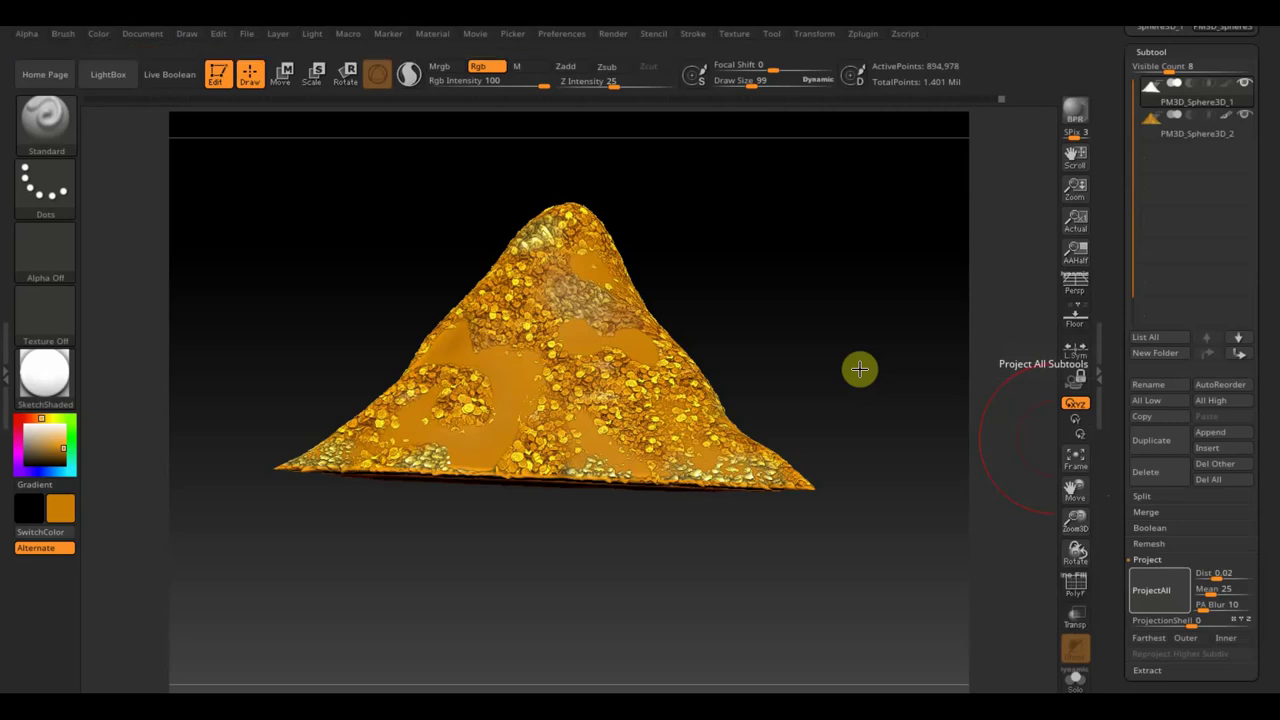
{"action": "left_click", "coordinate": [1245, 114]}
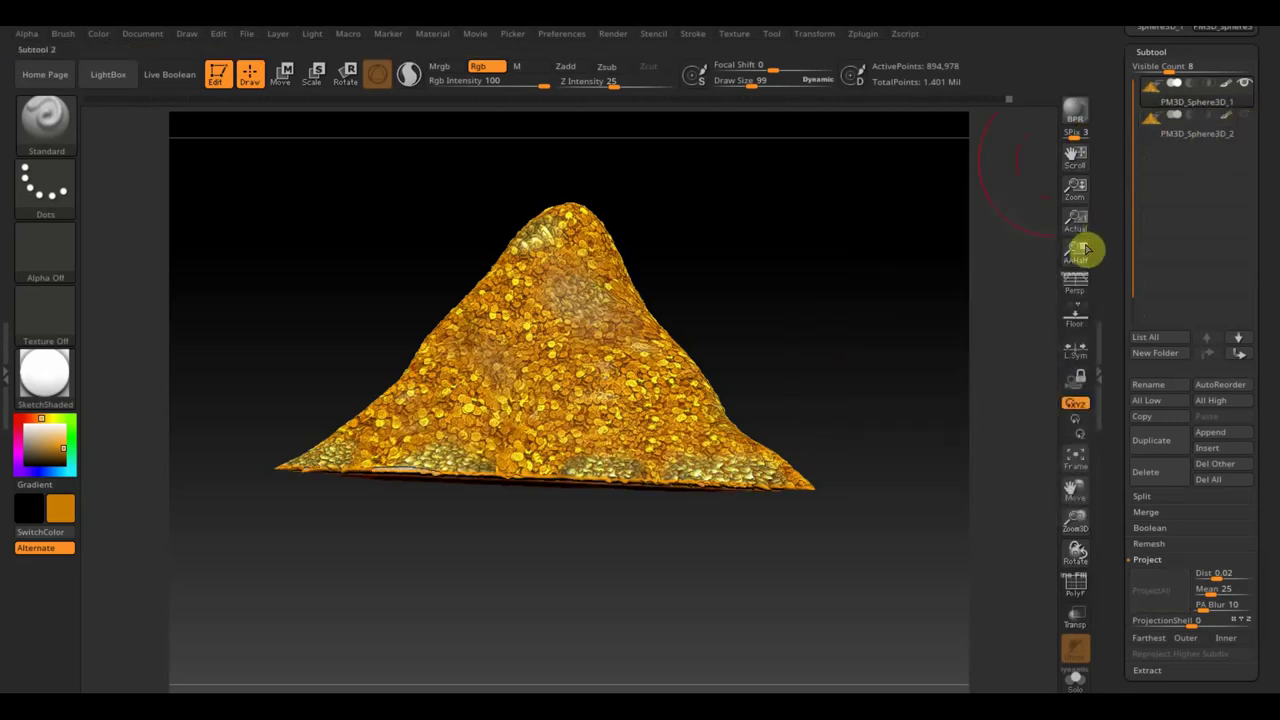
{"action": "left_click_drag", "start_coordinate": [890, 278], "coordinate": [851, 320]}
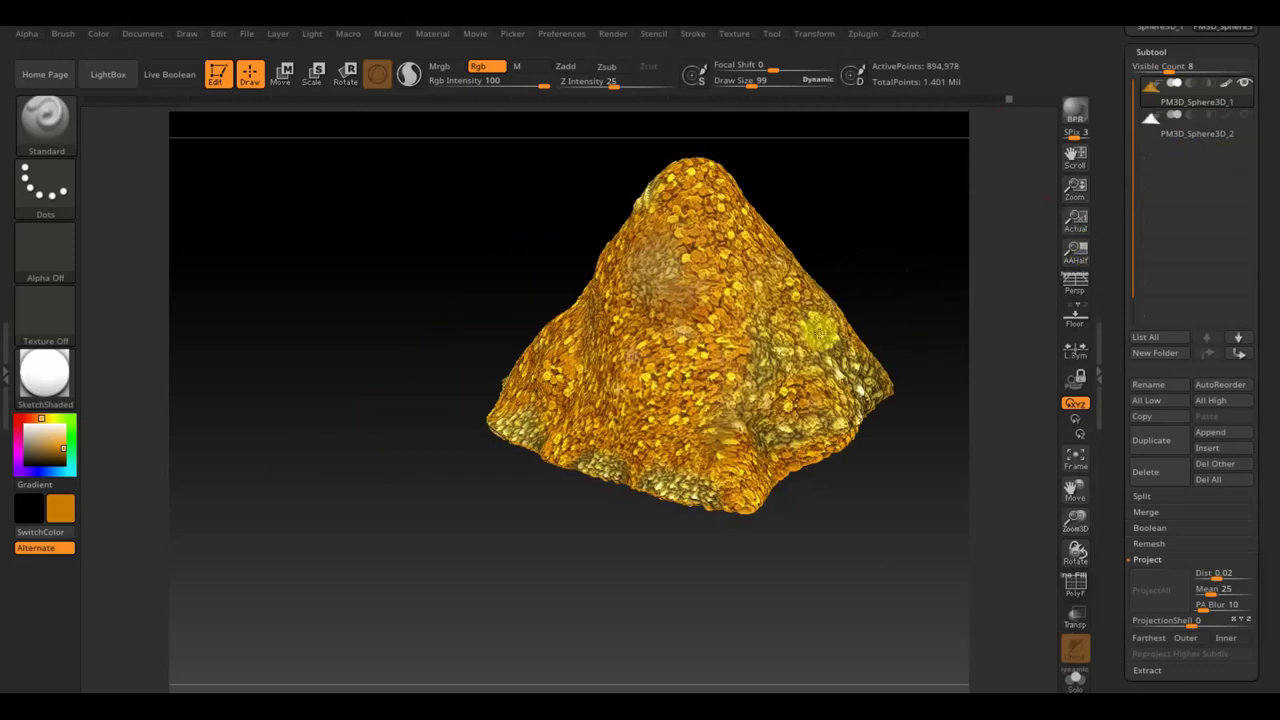
Show and select the original coin pile, frame it, and toggle its visibility against the projected mound
{"action": "left_click", "coordinate": [1207, 111]}
{"action": "mouse_move", "coordinate": [1196, 101]}
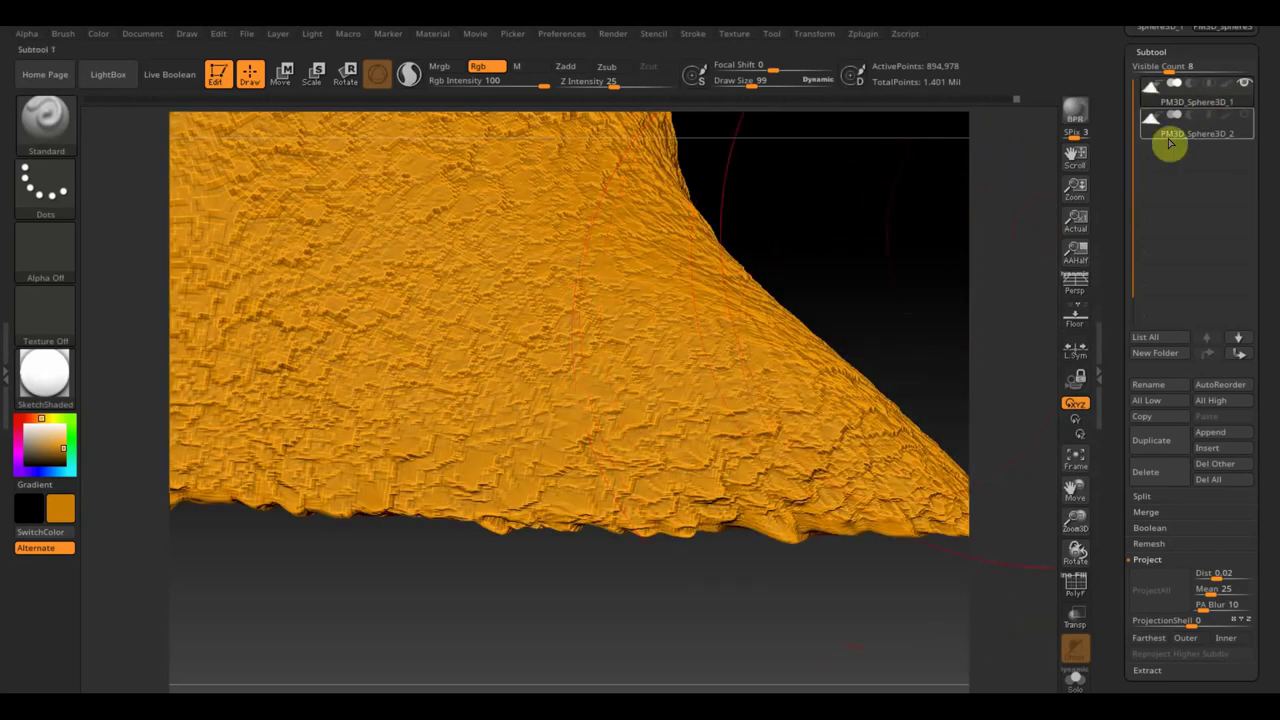
{"action": "left_click", "coordinate": [1228, 92]}
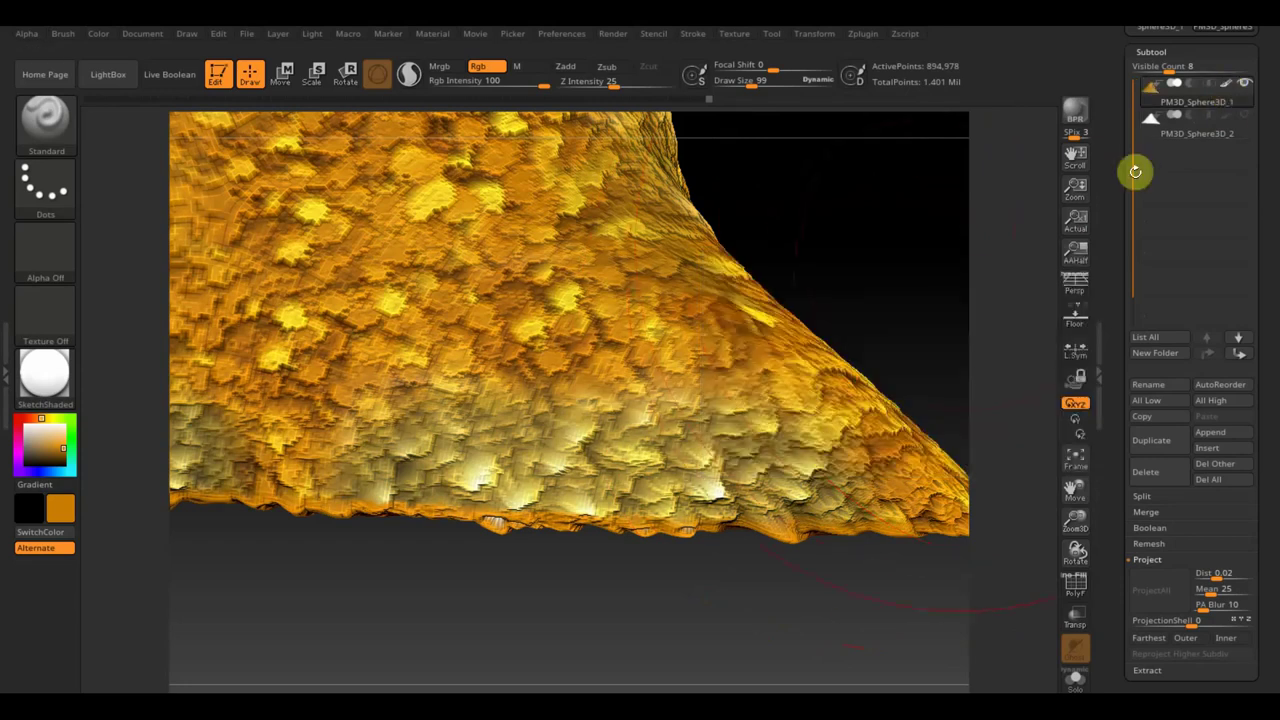
{"action": "left_click", "coordinate": [1076, 466]}
{"action": "left_click_drag", "start_coordinate": [890, 393], "coordinate": [886, 377], "text": "shift"}
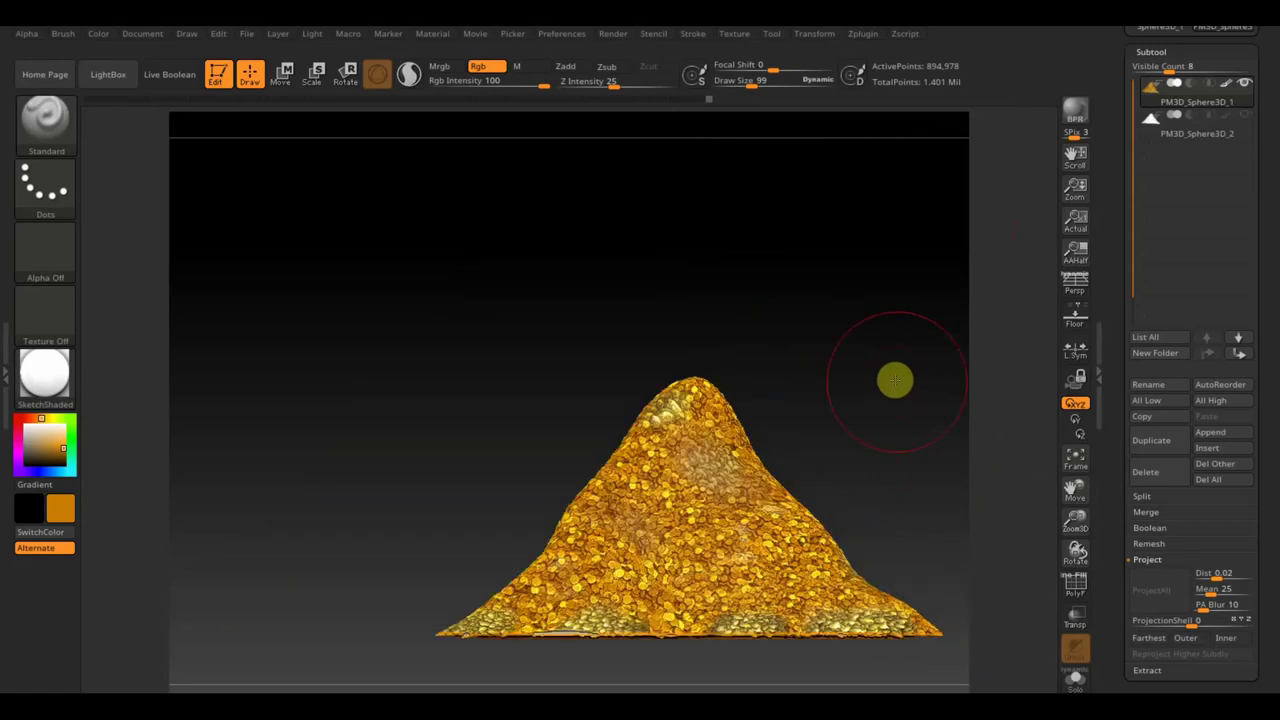
{"action": "left_click", "coordinate": [1224, 84]}
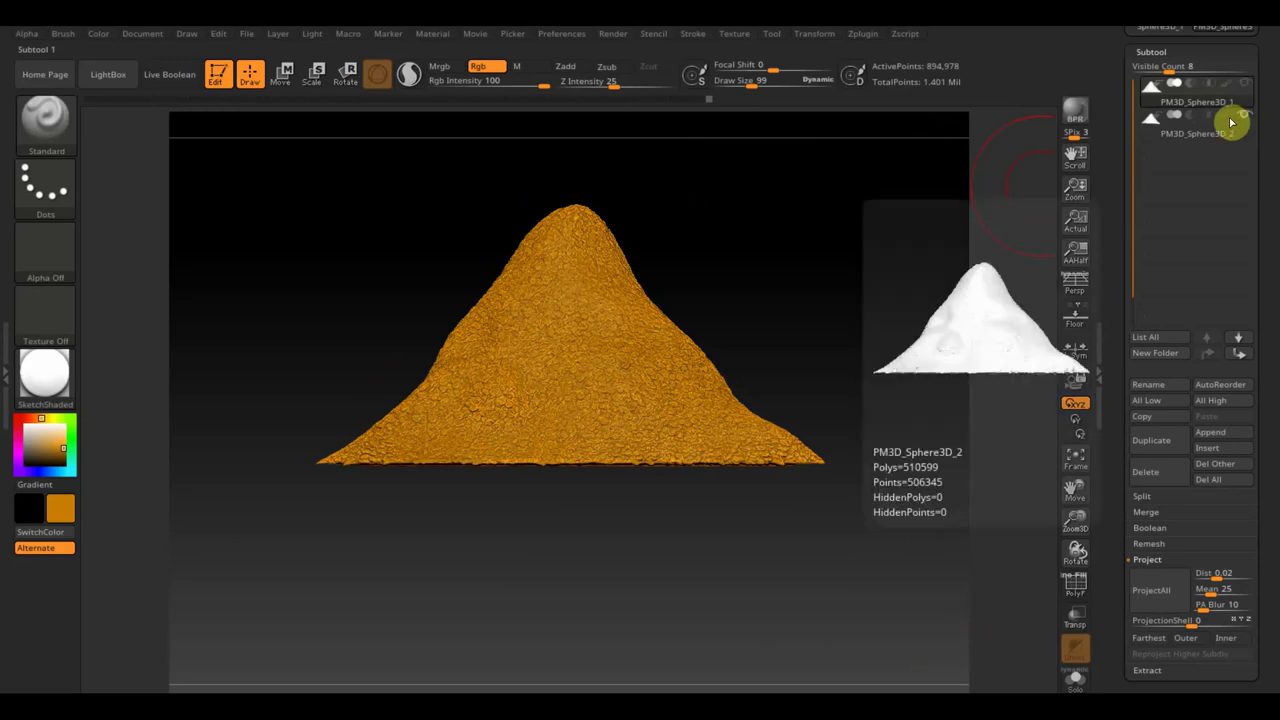
{"action": "left_click", "coordinate": [1228, 116]}
{"action": "left_click_drag", "start_coordinate": [918, 279], "coordinate": [970, 474], "text": "alt"}
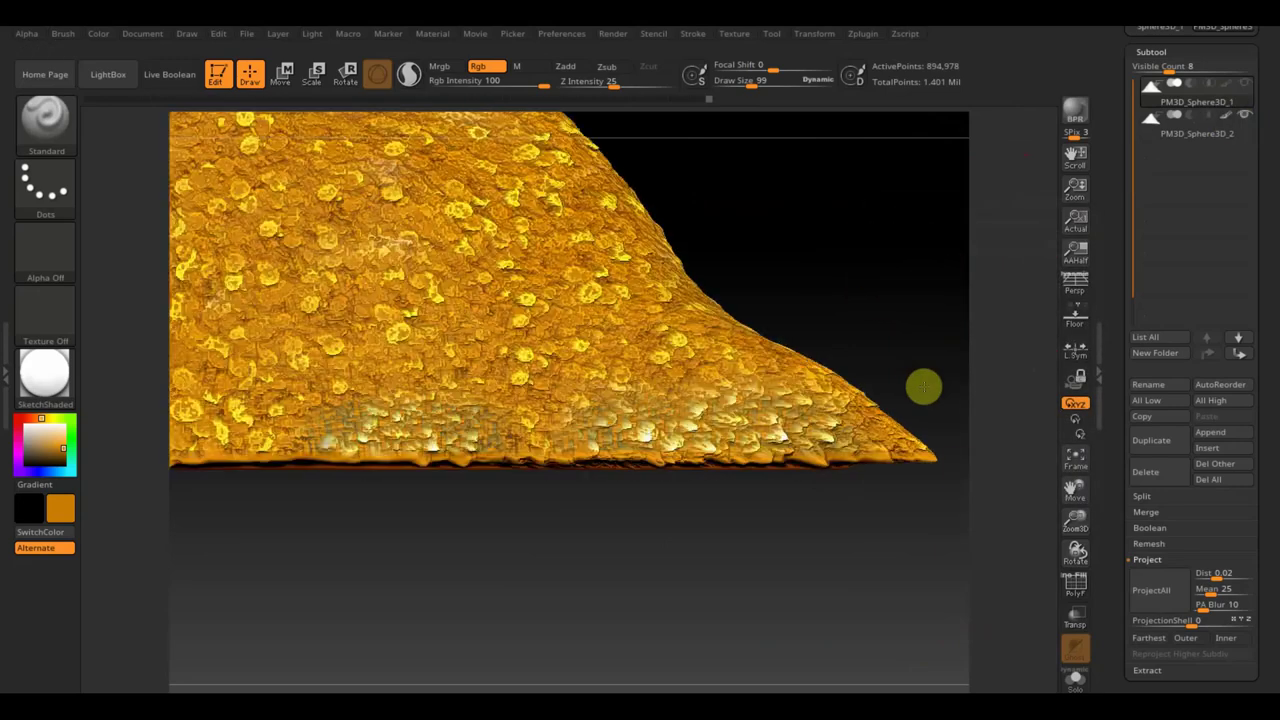
Select the projected mound, frame it, and toggle subtool visibility to compare the detail
{"action": "left_click", "coordinate": [1225, 118]}
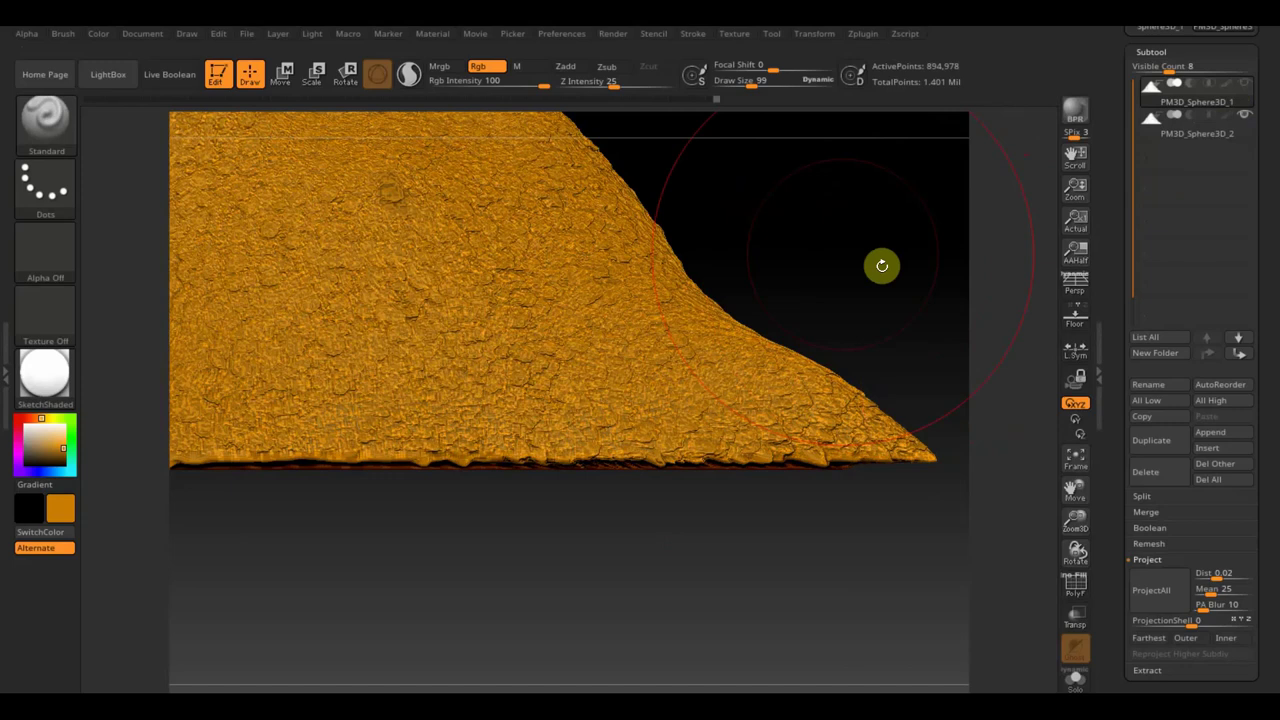
{"action": "left_click", "coordinate": [878, 263], "text": "alt"}
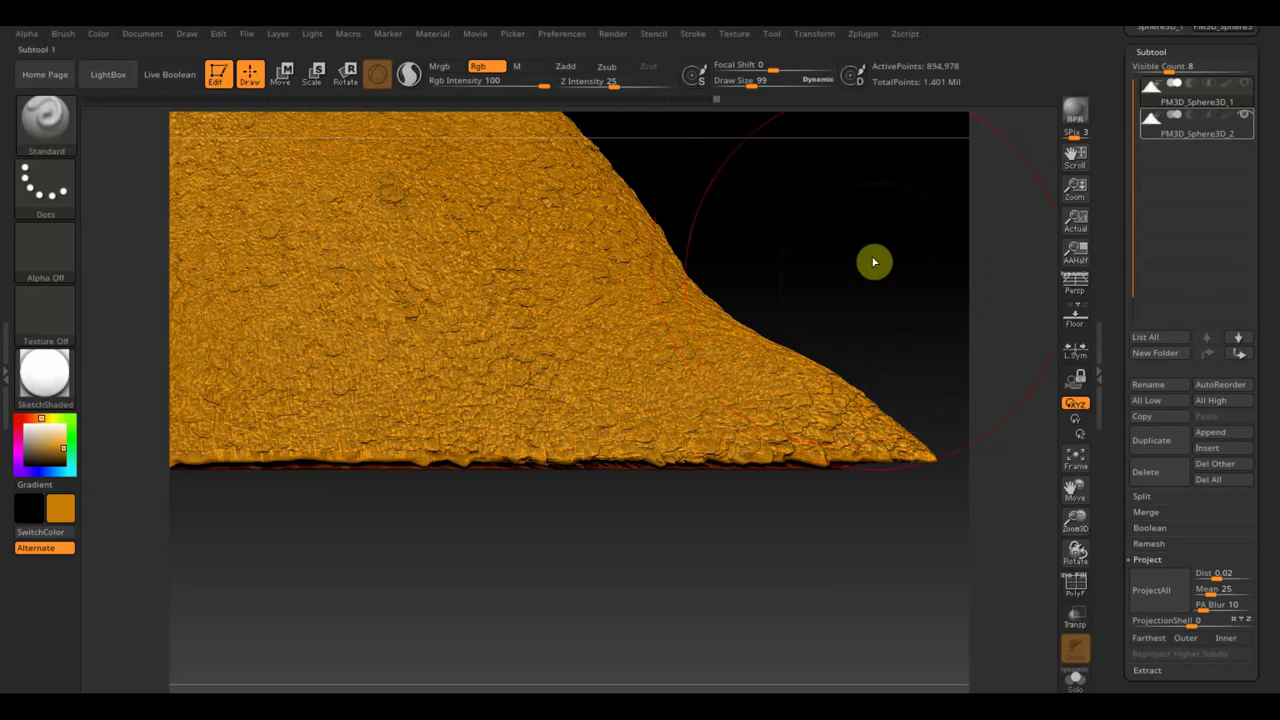
{"action": "left_click", "coordinate": [1243, 114]}
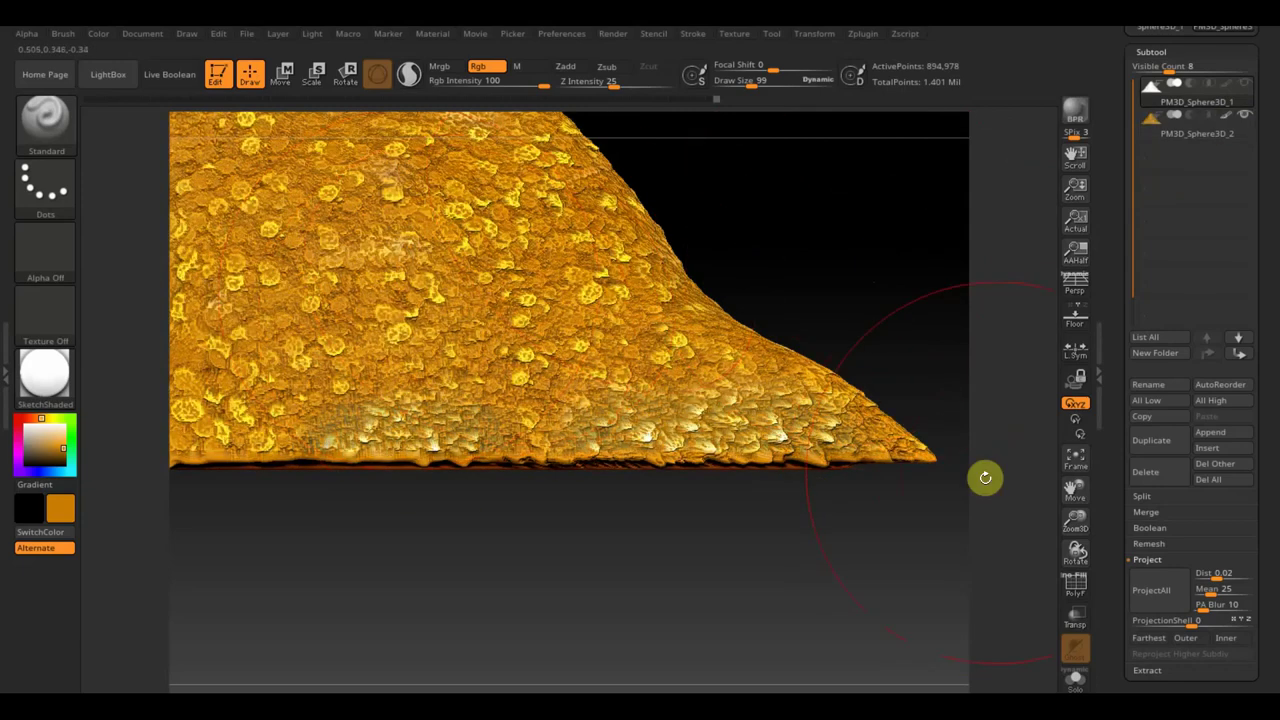
{"action": "left_click", "coordinate": [1071, 460]}
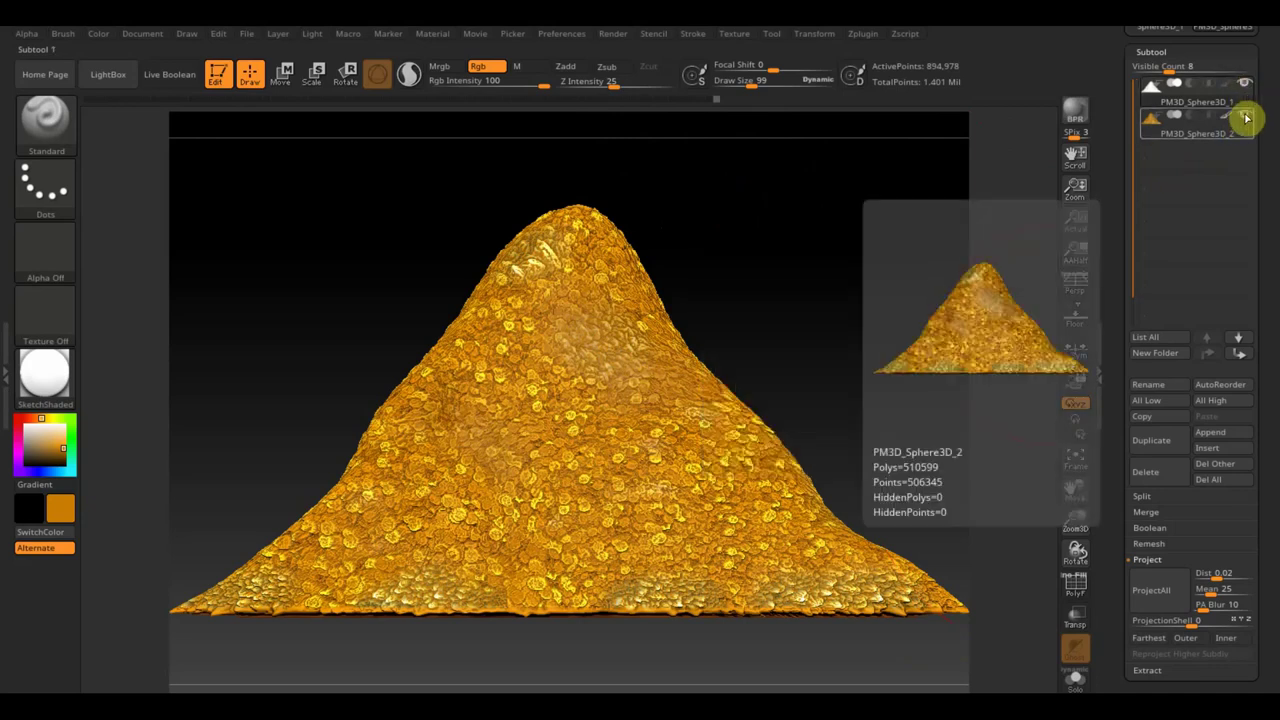
{"action": "left_click", "coordinate": [1244, 114]}
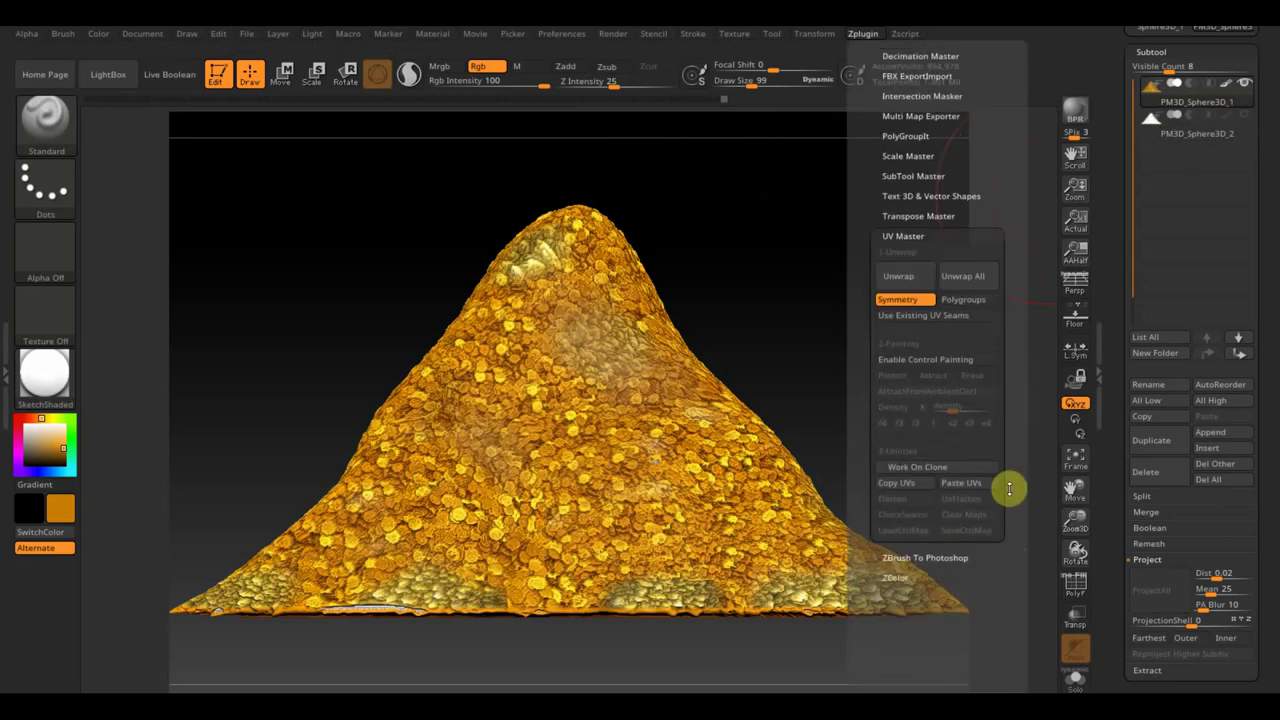
Unwrap a UV Master clone of the mound, copy its UVs, and switch back to PM3D_Sphere3D_2
{"action": "left_click", "coordinate": [940, 461]}
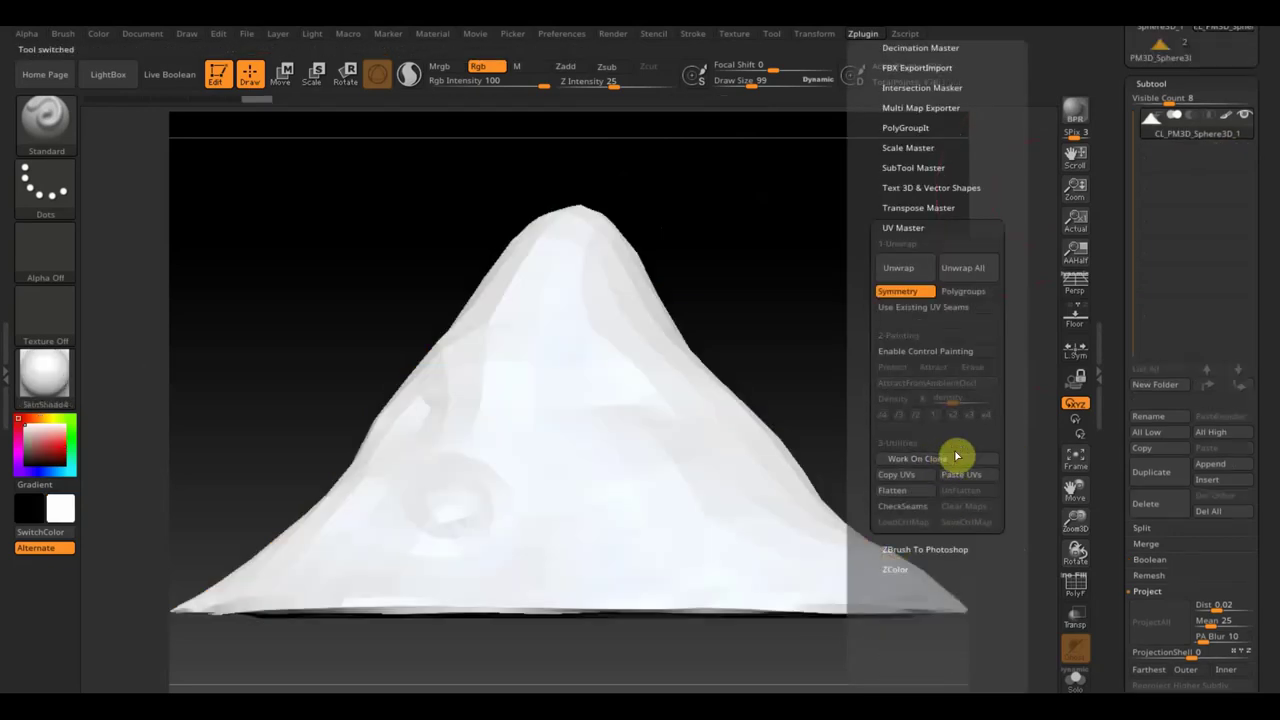
{"action": "left_click", "coordinate": [898, 268]}
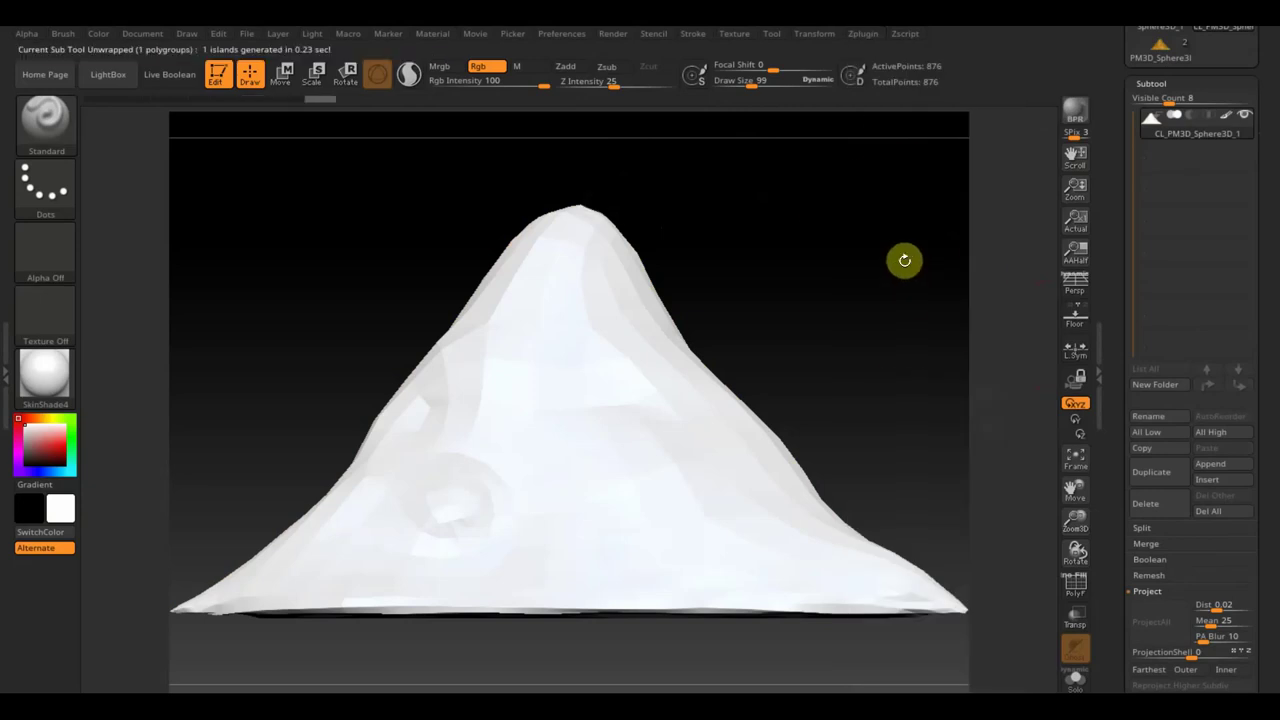
{"action": "left_click", "coordinate": [863, 38]}
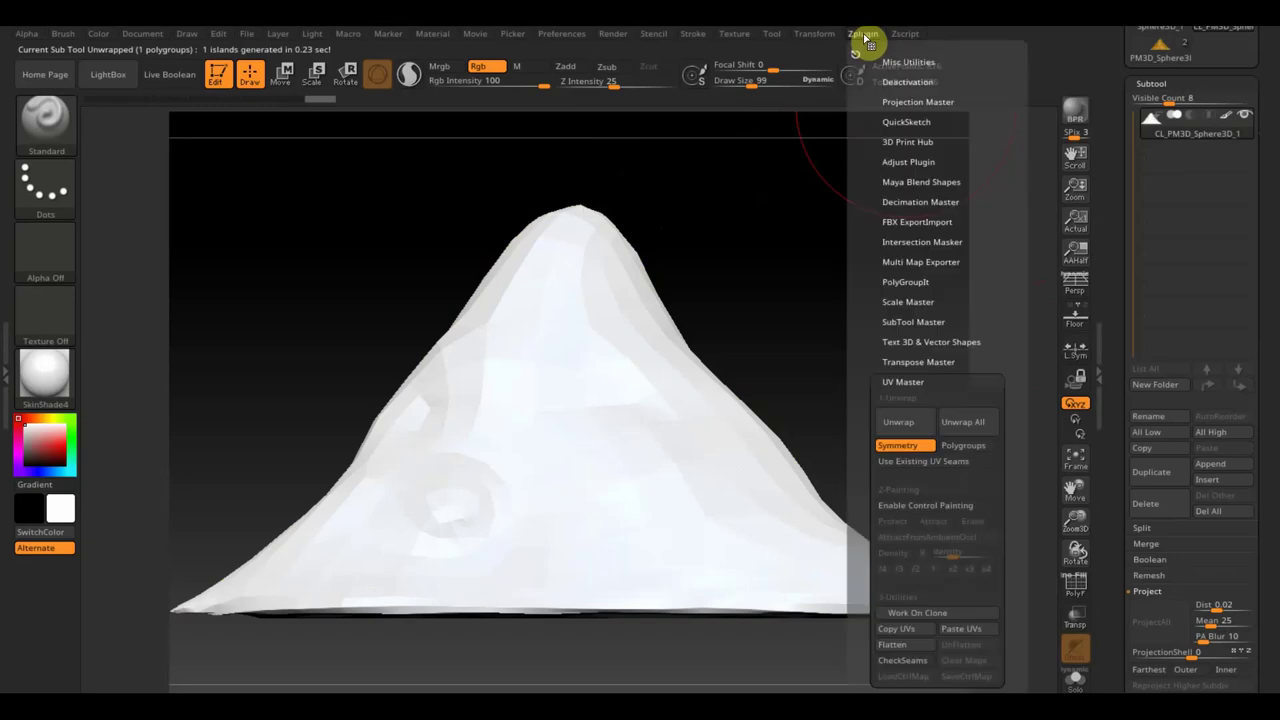
{"action": "left_click", "coordinate": [905, 638]}
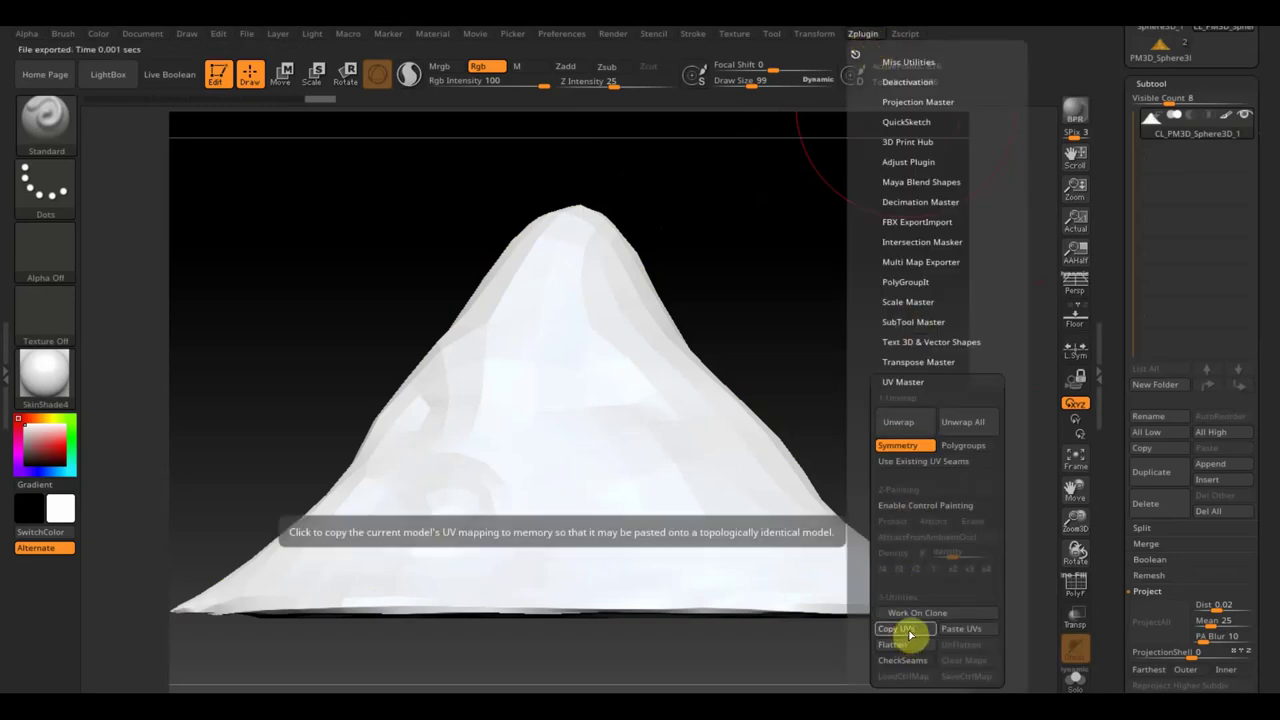
{"action": "left_click", "coordinate": [900, 632]}
{"action": "left_click", "coordinate": [1155, 55]}
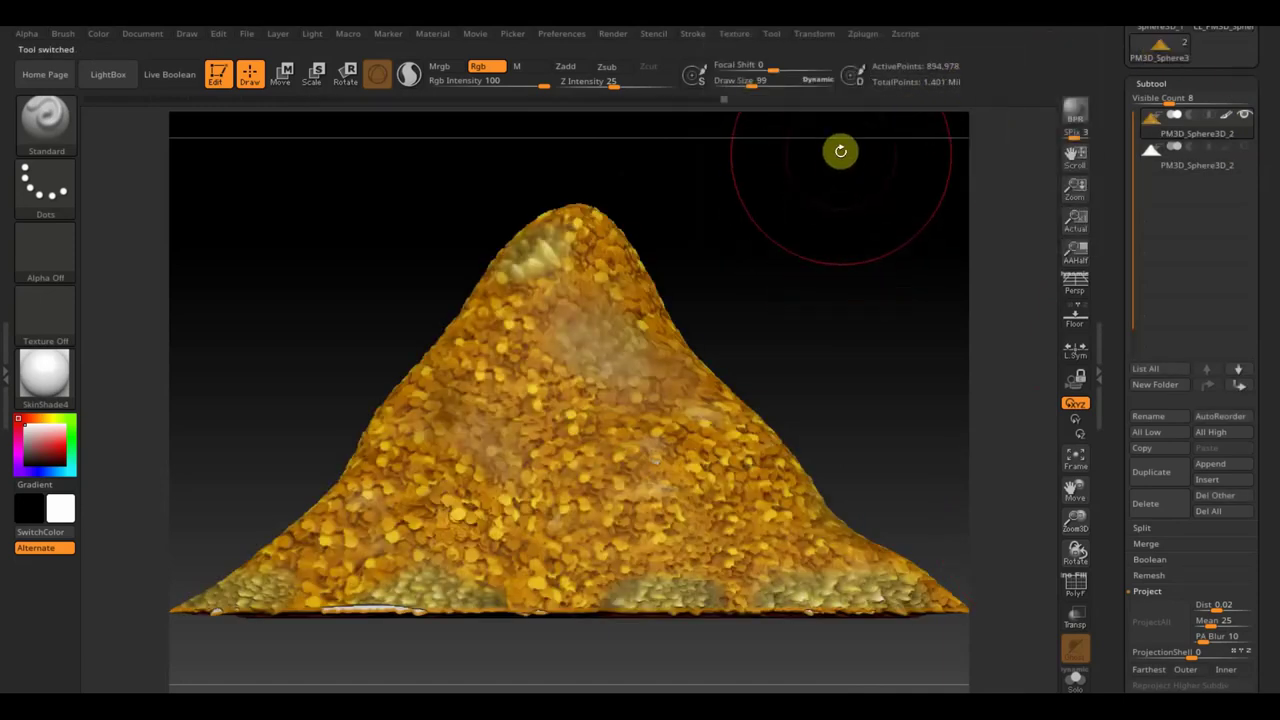
{"action": "mouse_move", "coordinate": [840, 157]}
{"action": "left_mouse_down"}
{"action": "mouse_move", "coordinate": [830, 291]}
{"action": "mouse_move", "coordinate": [917, 286]}
{"action": "mouse_move", "coordinate": [825, 270]}
{"action": "left_mouse_up"}
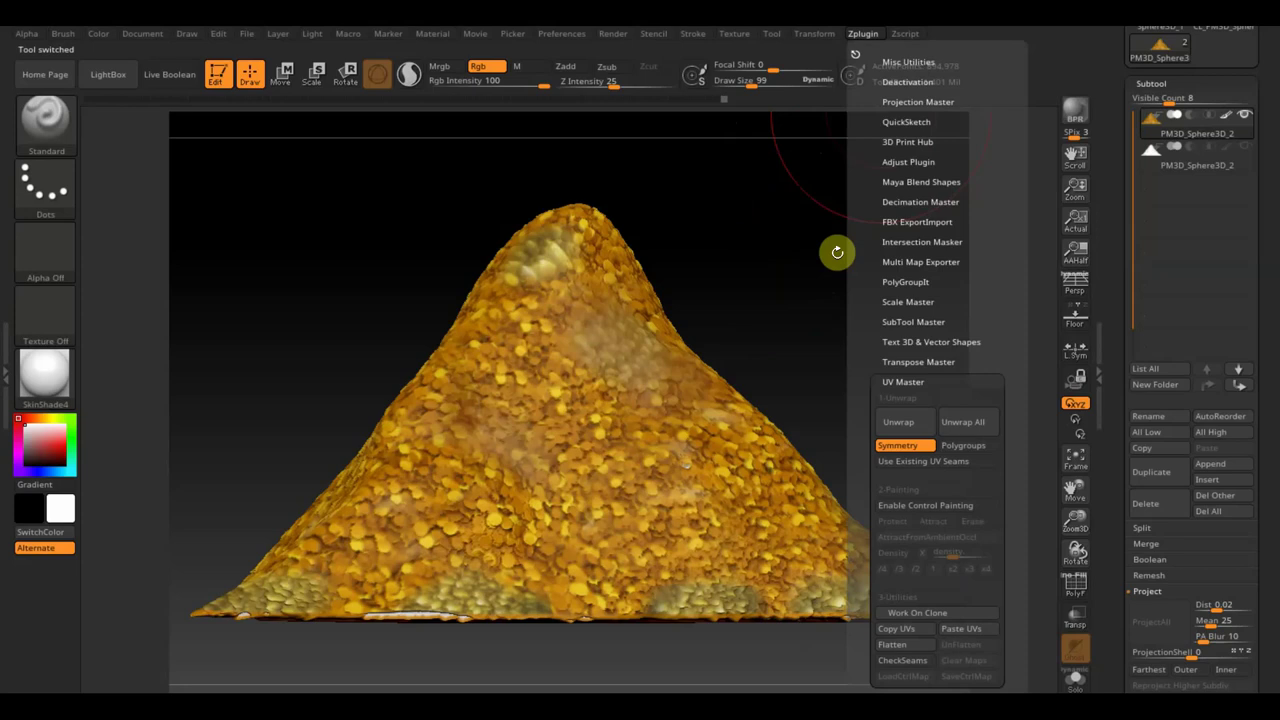
Create a new texture map from the heap's painted colour
{"action": "scroll", "coordinate": [1257, 543], "scroll_direction": "down", "scroll_amount": 5}
{"action": "scroll", "coordinate": [1257, 543], "scroll_direction": "down", "scroll_amount": 1}
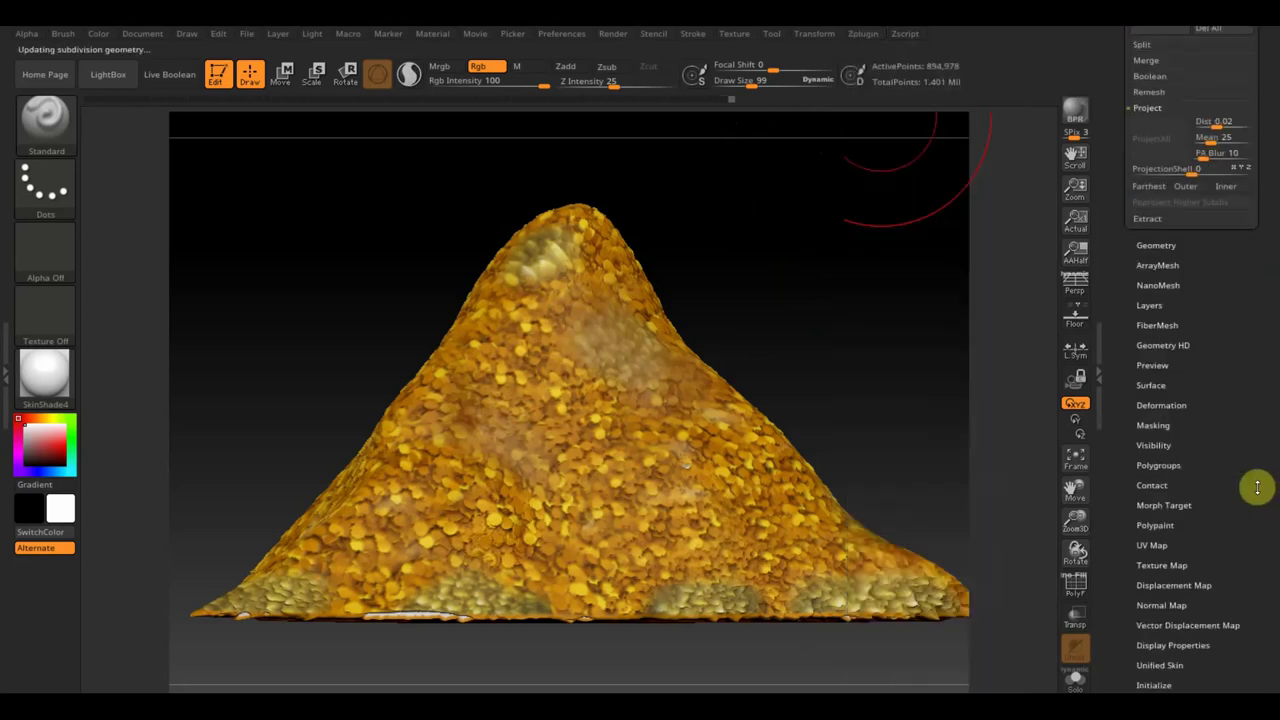
{"action": "left_click", "coordinate": [1155, 560]}
{"action": "scroll", "coordinate": [1195, 250], "scroll_direction": "up", "scroll_amount": 2}
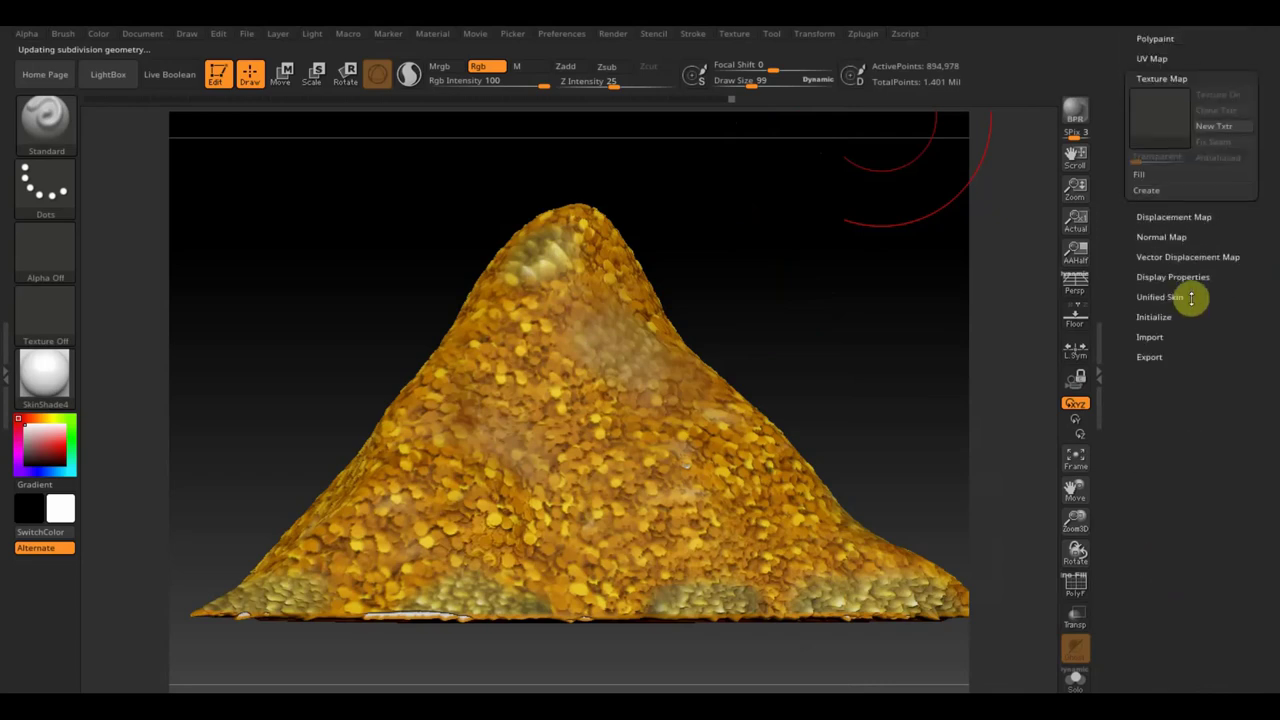
{"action": "left_click", "coordinate": [1157, 190]}
{"action": "left_click", "coordinate": [1174, 206]}
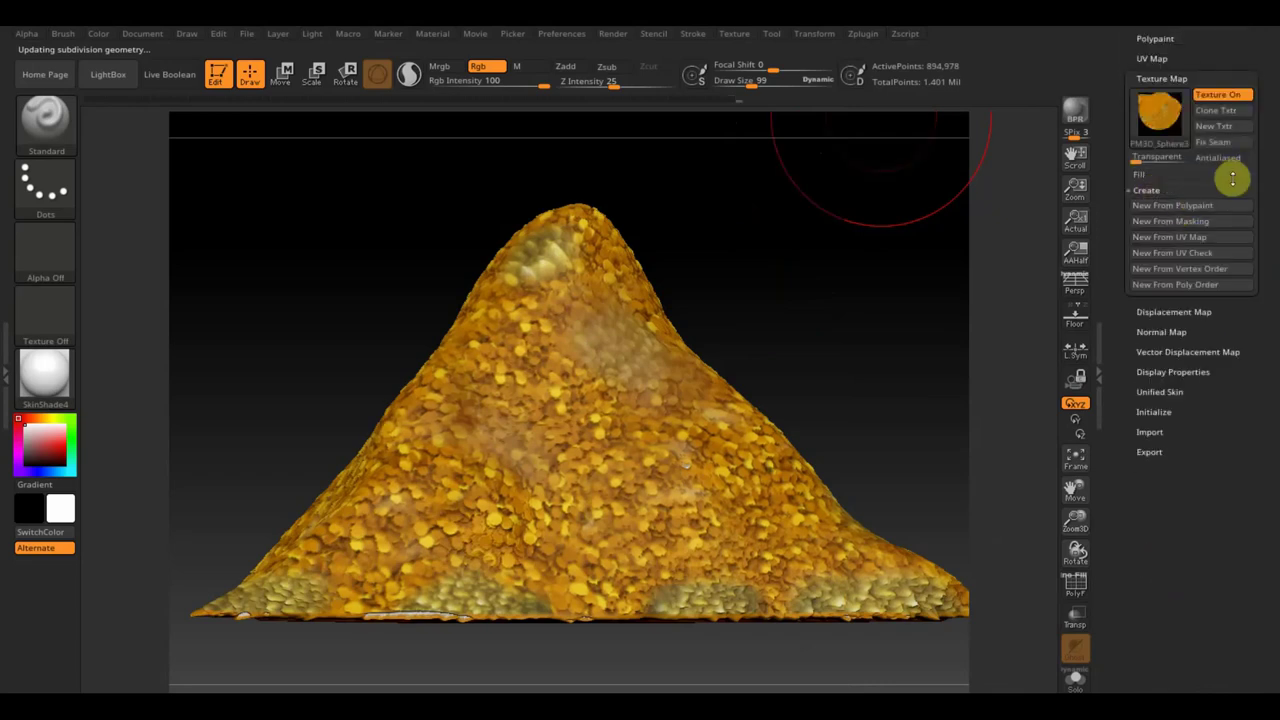
Drop the mound to subdivision level 1 and view a flatter side with polyframe shown
{"action": "scroll", "coordinate": [1275, 180], "scroll_direction": "up", "scroll_amount": 3}
{"action": "scroll", "coordinate": [1275, 180], "scroll_direction": "up", "scroll_amount": 5}
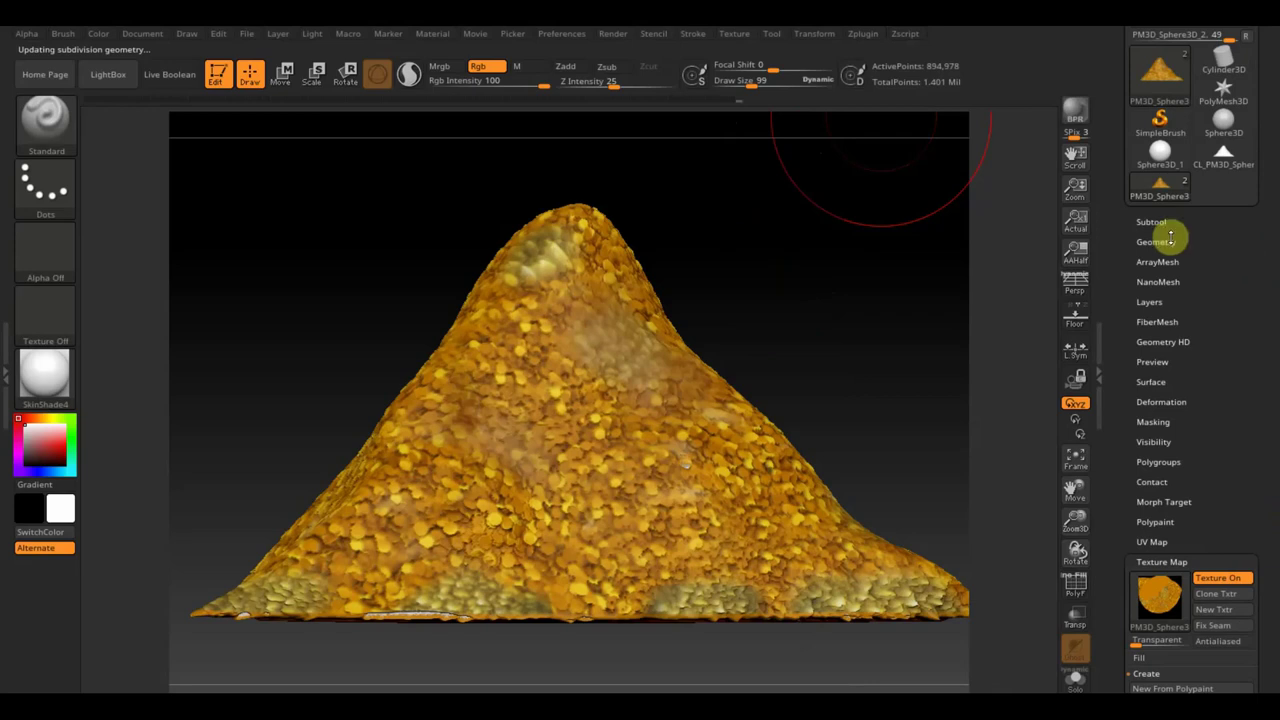
{"action": "left_click", "coordinate": [1160, 240]}
{"action": "left_click_drag", "start_coordinate": [1182, 274], "coordinate": [1108, 279]}
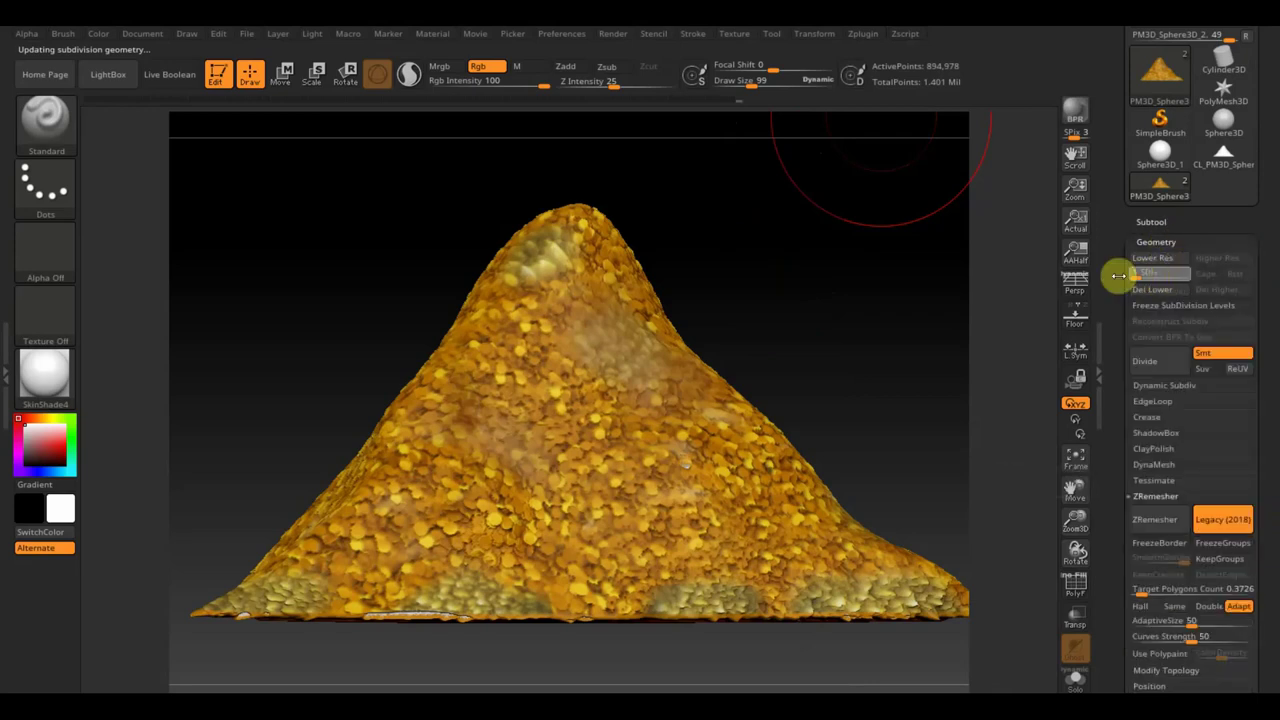
{"action": "mouse_move", "coordinate": [909, 331]}
{"action": "left_mouse_down"}
{"action": "mouse_move", "coordinate": [877, 337]}
{"action": "mouse_move", "coordinate": [917, 348]}
{"action": "mouse_move", "coordinate": [829, 322]}
{"action": "mouse_move", "coordinate": [857, 314]}
{"action": "mouse_move", "coordinate": [871, 326]}
{"action": "mouse_move", "coordinate": [663, 323]}
{"action": "left_mouse_up"}
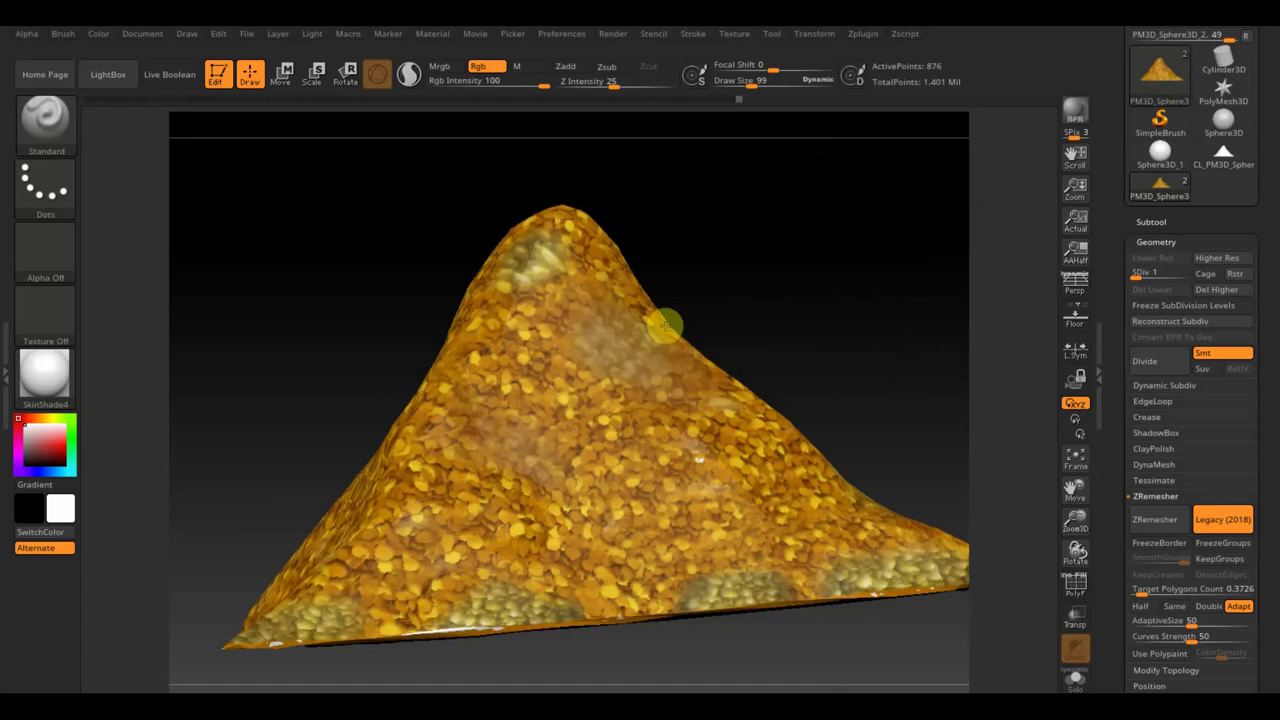
{"action": "left_click_drag", "start_coordinate": [811, 286], "coordinate": [824, 318]}
{"action": "left_click", "coordinate": [1073, 585]}
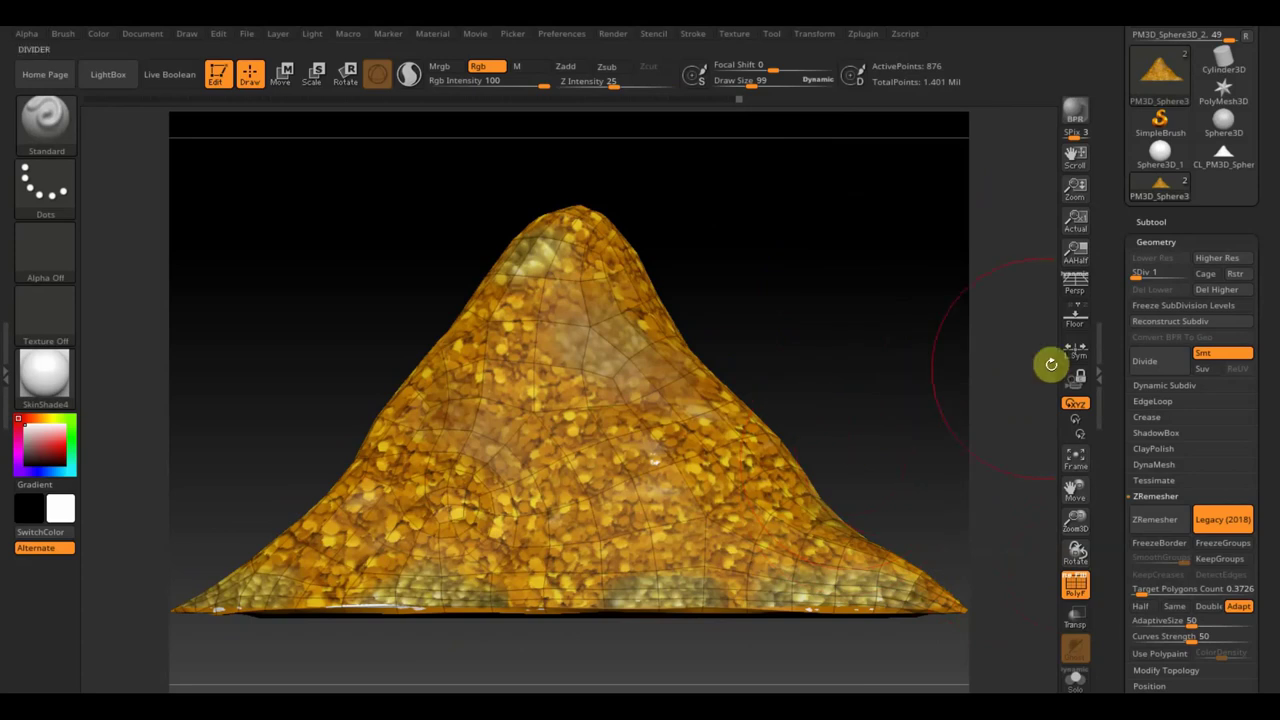
Subdivide the mound, raise it to level 4, then lower it back to level 1
{"action": "key", "text": "ctrl+d"}
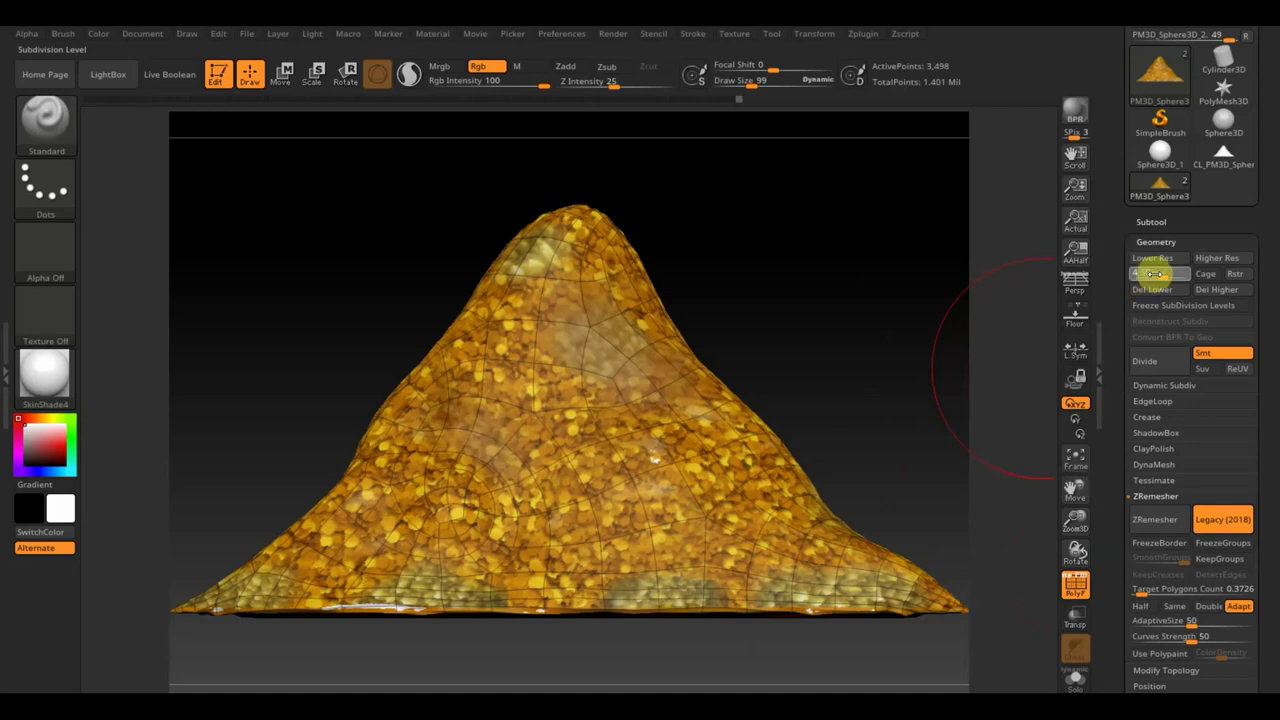
{"action": "left_click_drag", "start_coordinate": [1150, 273], "coordinate": [1160, 275]}
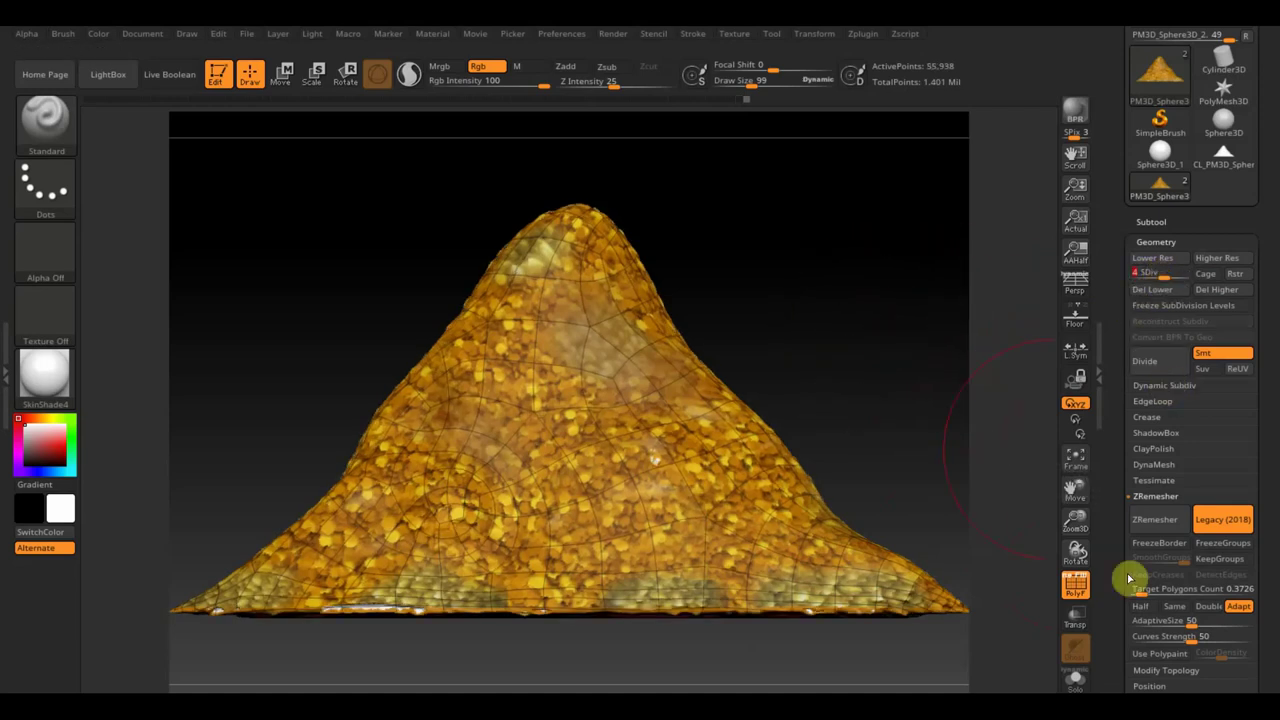
{"action": "left_click", "coordinate": [1075, 584]}
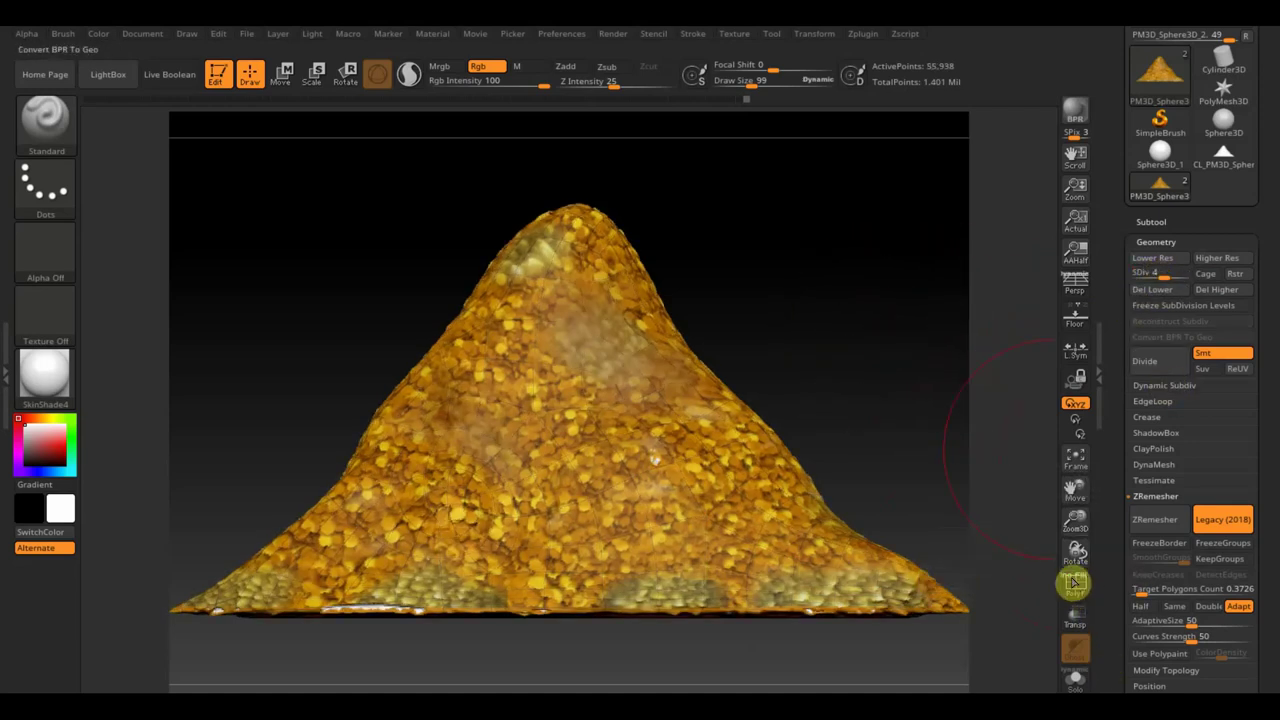
{"action": "left_click_drag", "start_coordinate": [1147, 274], "coordinate": [1152, 275]}
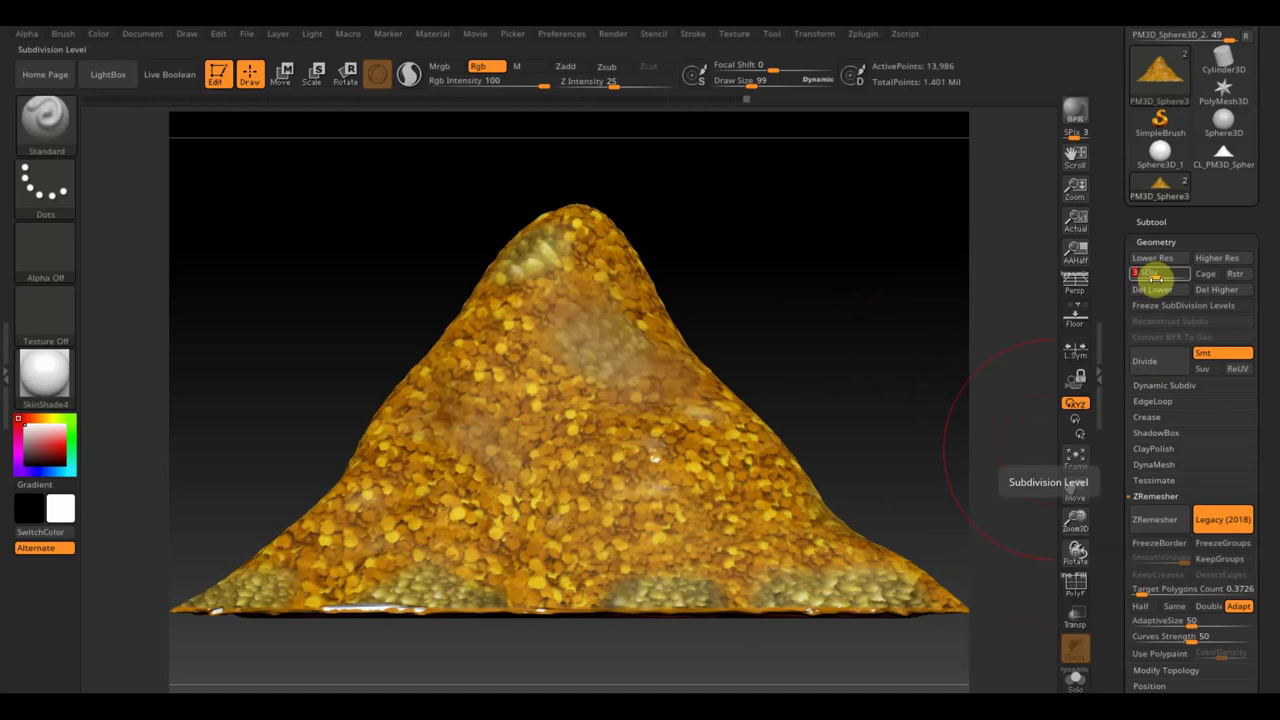
{"action": "left_click_drag", "start_coordinate": [1155, 274], "coordinate": [1134, 271]}
Orbit the low-res heap and toggle the polygon wireframe to inspect its base mesh
{"action": "mouse_move", "coordinate": [1003, 294]}
{"action": "left_mouse_down"}
{"action": "mouse_move", "coordinate": [874, 314]}
{"action": "mouse_move", "coordinate": [931, 346]}
{"action": "left_mouse_up"}
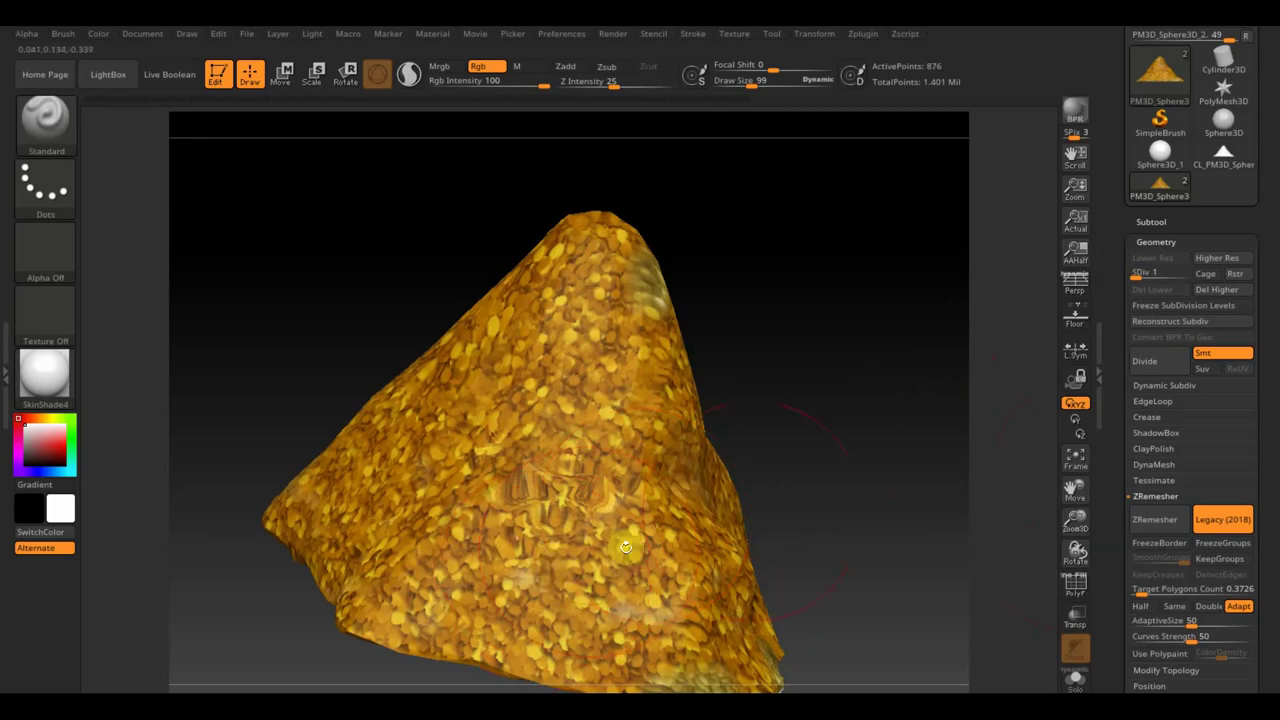
{"action": "mouse_move", "coordinate": [839, 473]}
{"action": "left_mouse_down"}
{"action": "mouse_move", "coordinate": [912, 517]}
{"action": "mouse_move", "coordinate": [797, 473]}
{"action": "left_mouse_up"}
{"action": "left_click", "coordinate": [1075, 590]}
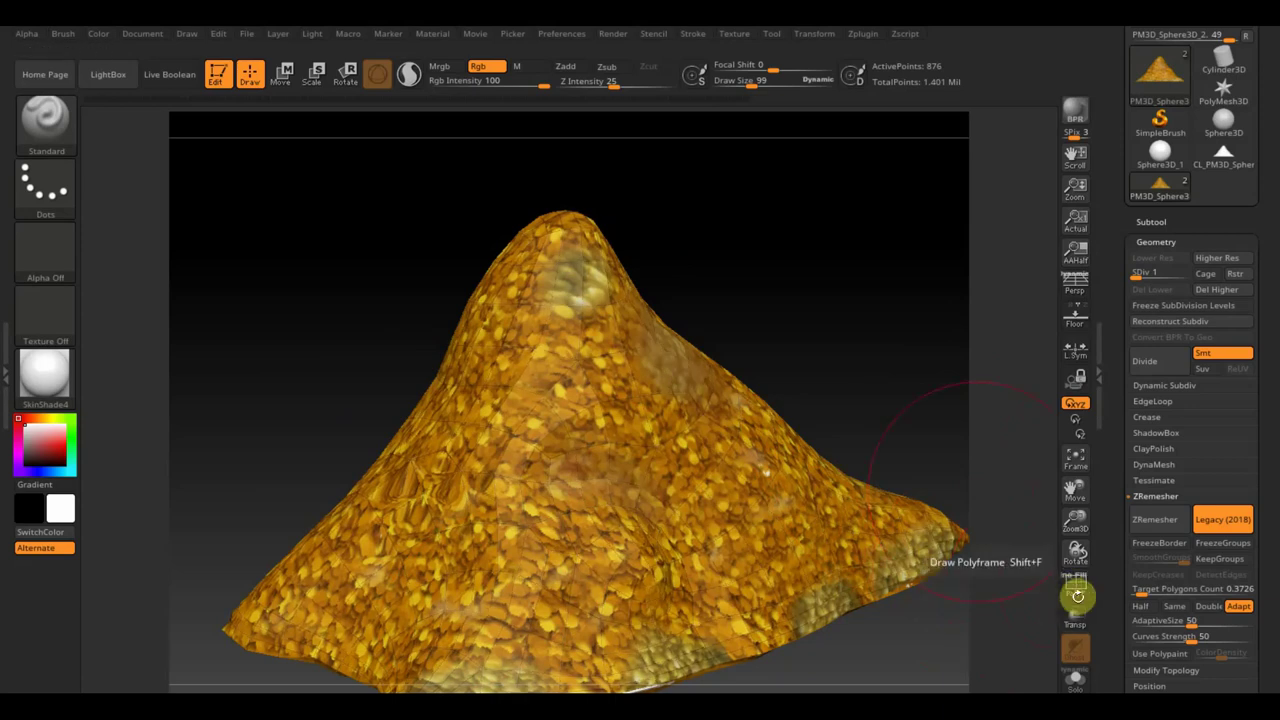
{"action": "left_click", "coordinate": [1075, 590]}
{"action": "left_click", "coordinate": [1152, 221]}
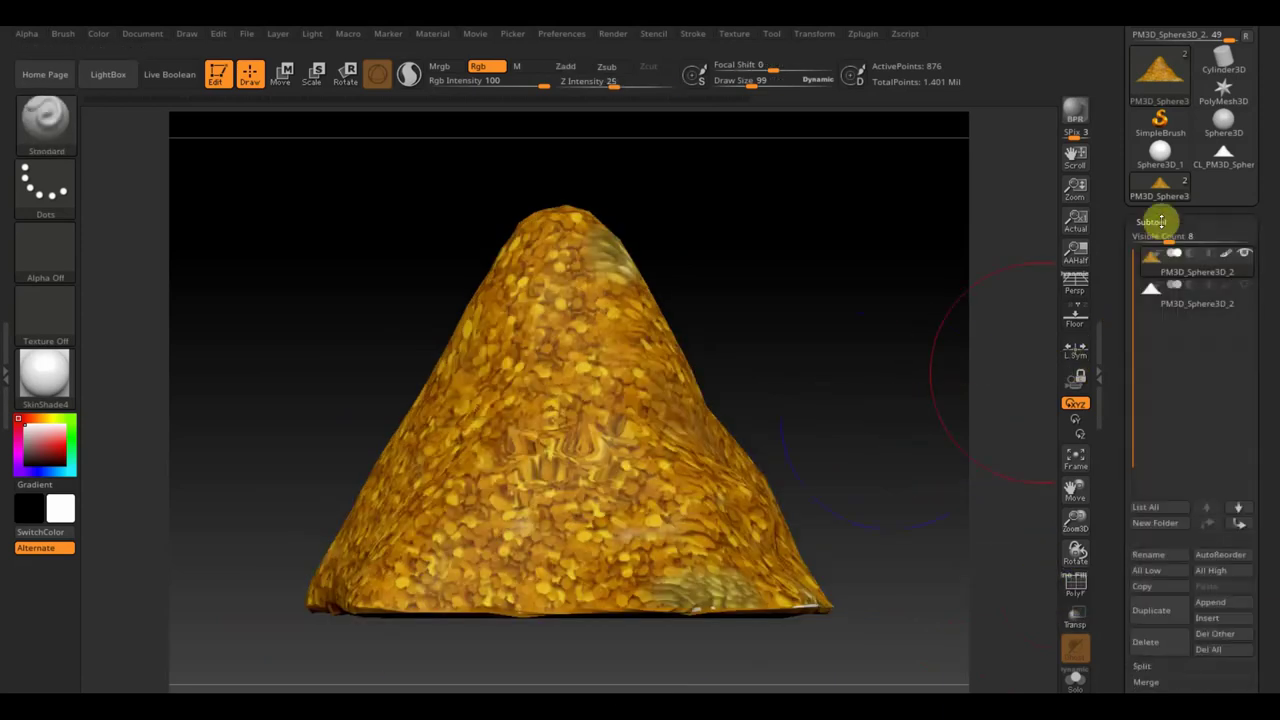
Delete the second PM3D_Sphere3D_2 copy, confirming OK, and orbit the remaining heap
{"action": "left_click", "coordinate": [1156, 644]}
{"action": "left_click", "coordinate": [1066, 678]}
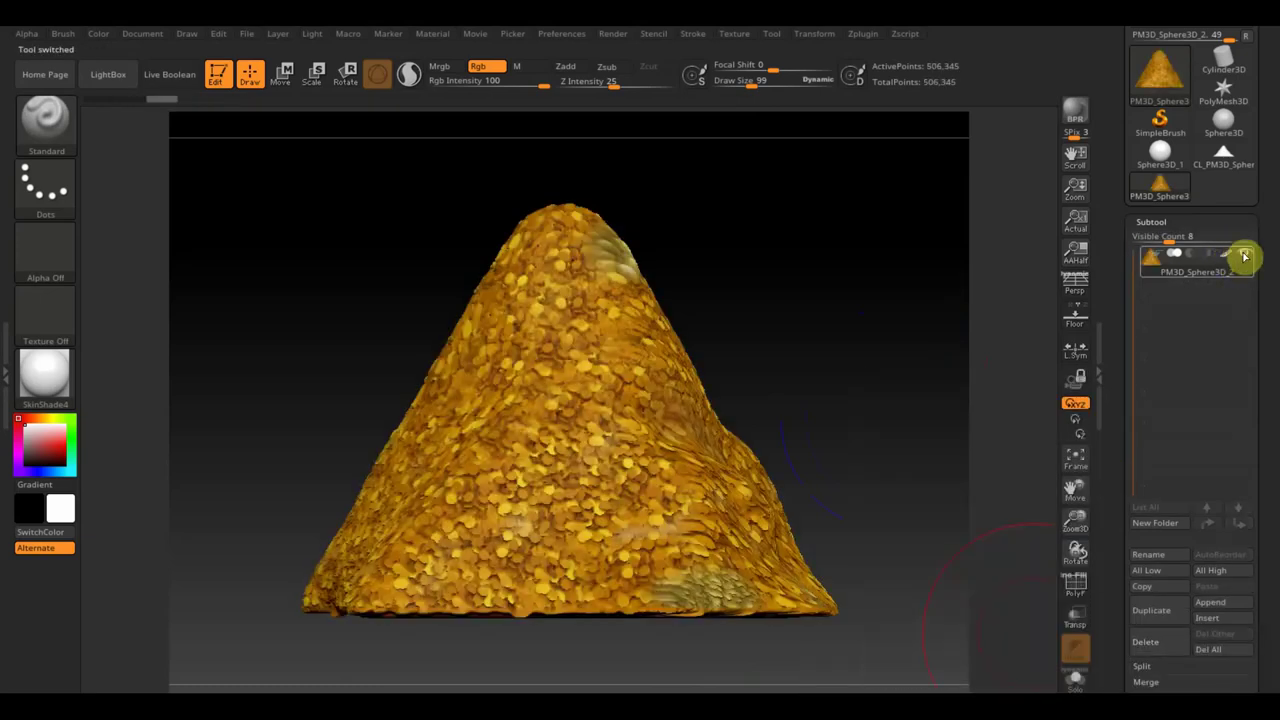
{"action": "mouse_move", "coordinate": [963, 369]}
{"action": "left_mouse_down"}
{"action": "mouse_move", "coordinate": [817, 380]}
{"action": "mouse_move", "coordinate": [880, 343]}
{"action": "left_mouse_up"}
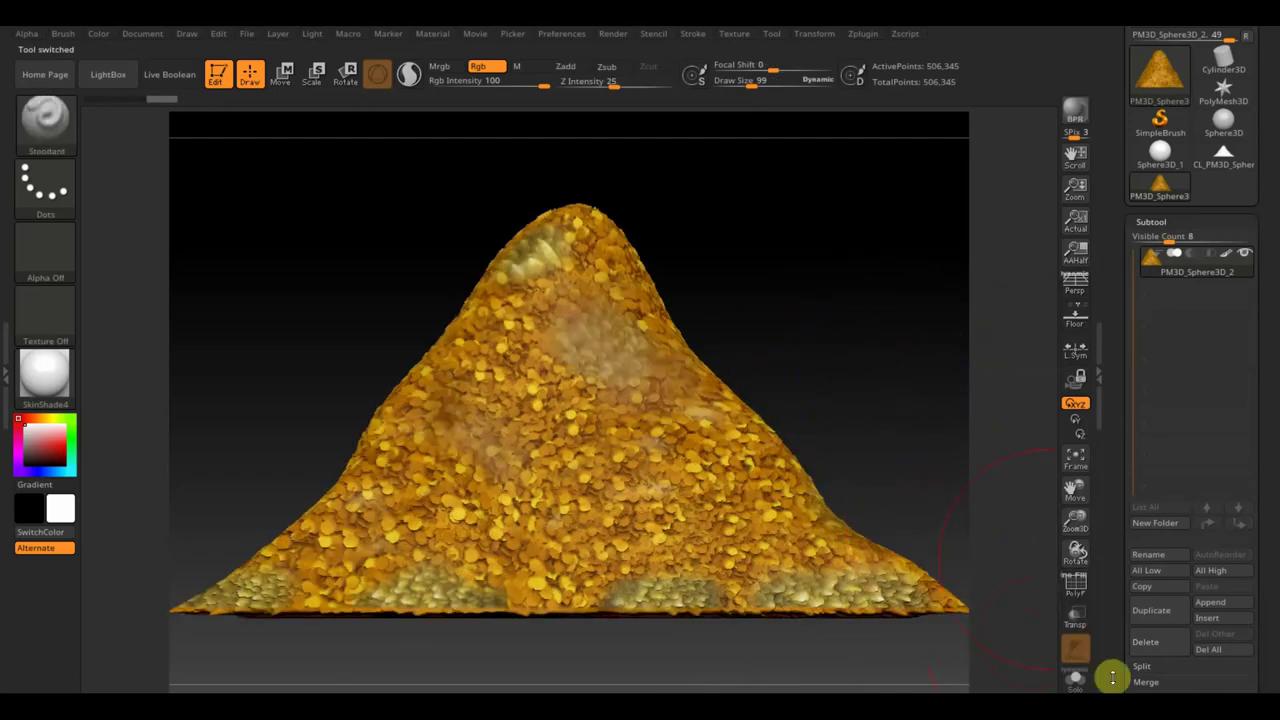
{"action": "left_click_drag", "start_coordinate": [1112, 677], "coordinate": [1200, 623]}
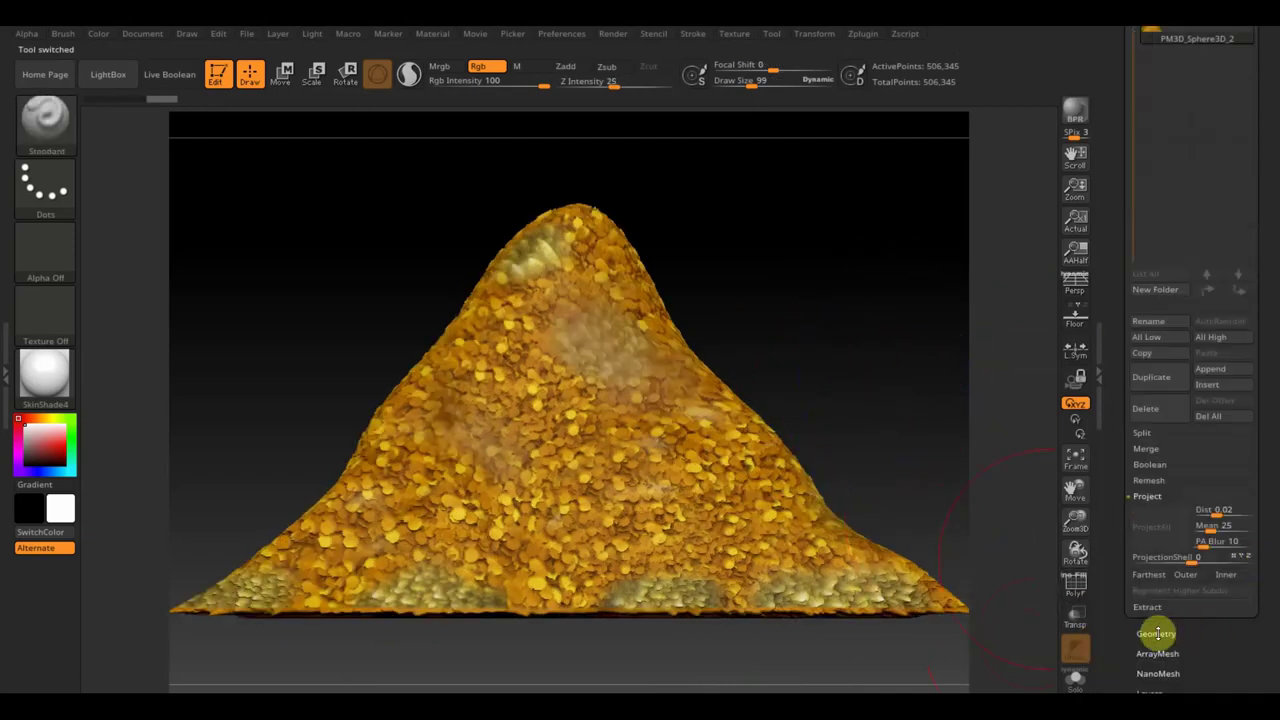
DynaMesh the heap at resolution 952 (547,507 points) and orbit to check the new topology
{"action": "left_click", "coordinate": [1157, 634]}
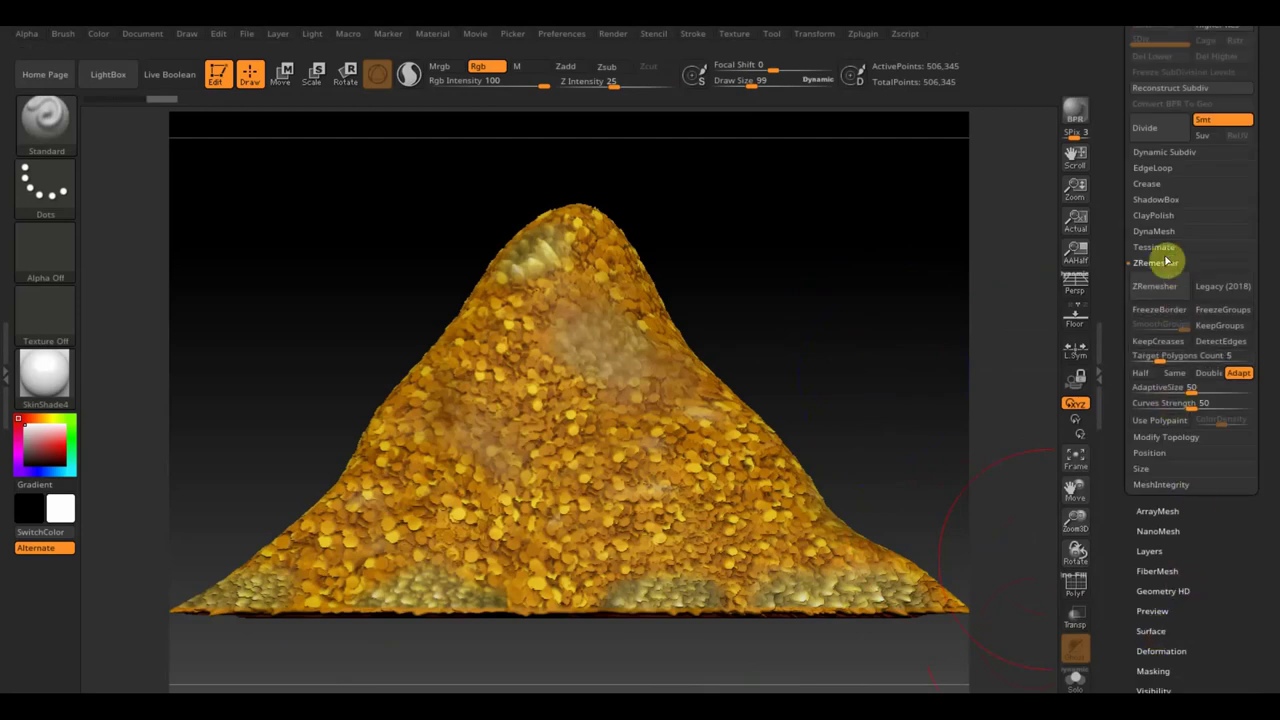
{"action": "left_click", "coordinate": [1155, 231]}
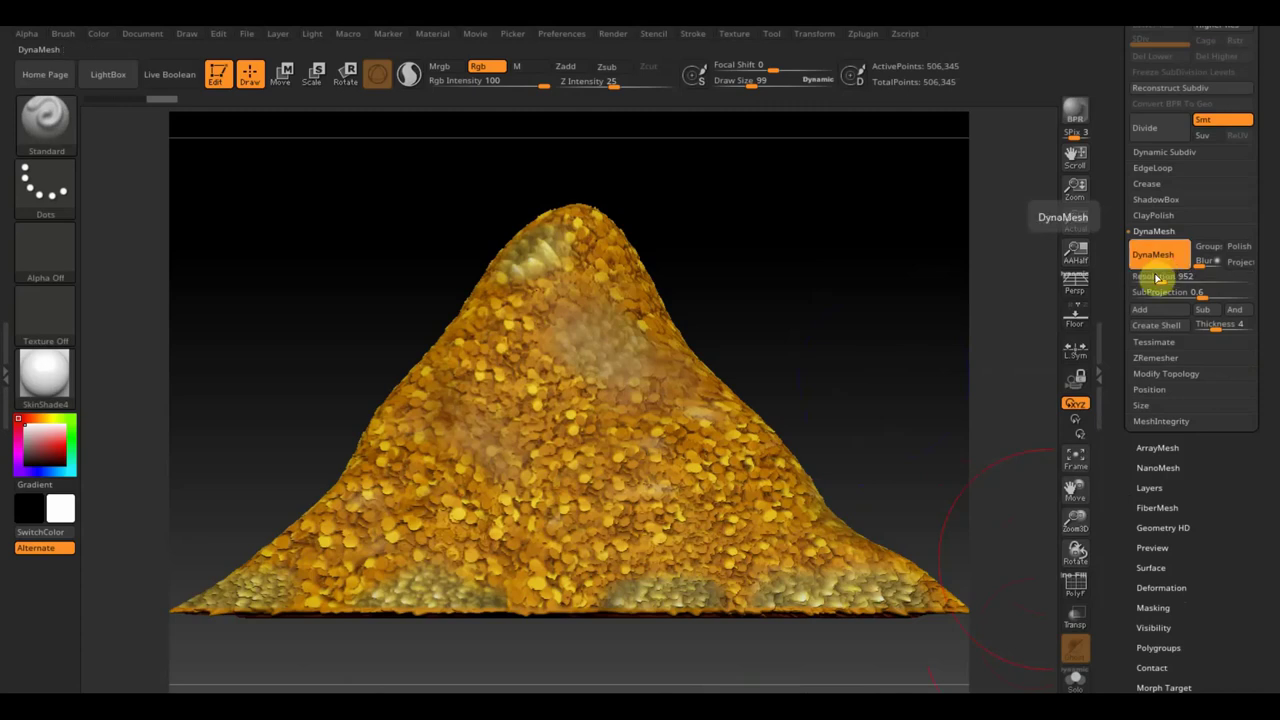
{"action": "left_click", "coordinate": [1163, 265]}
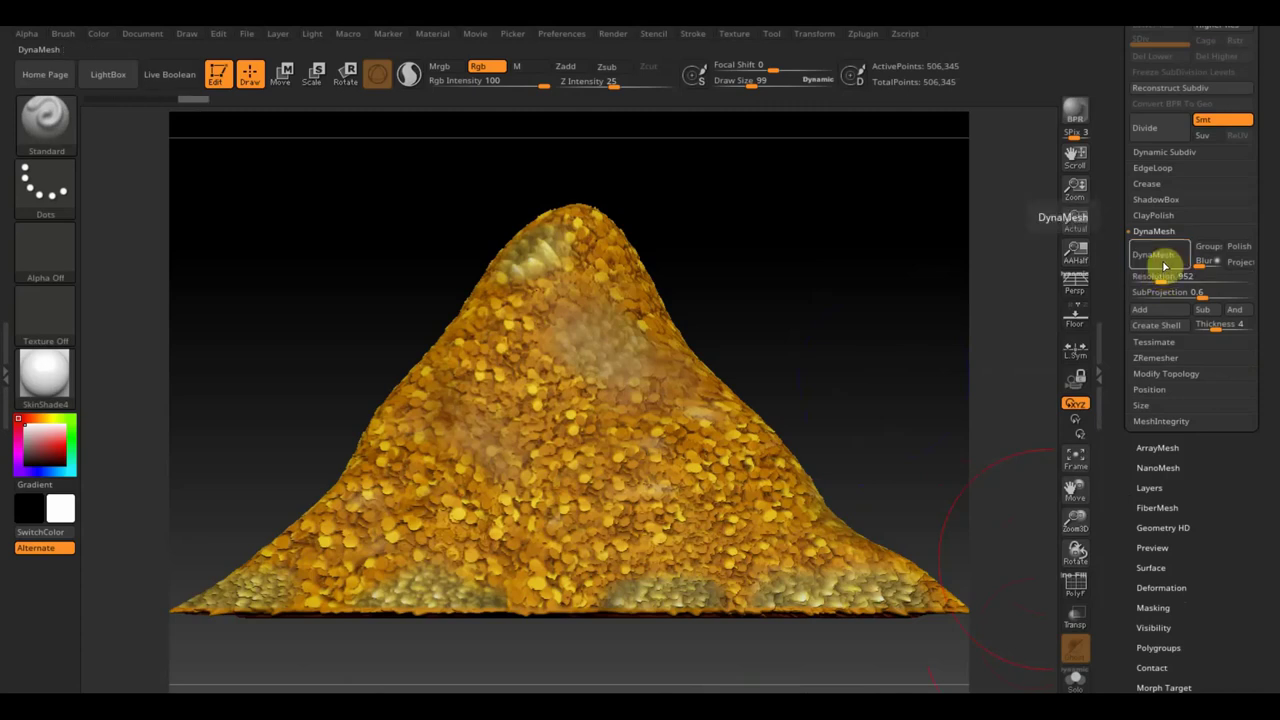
{"action": "left_click", "coordinate": [1164, 265]}
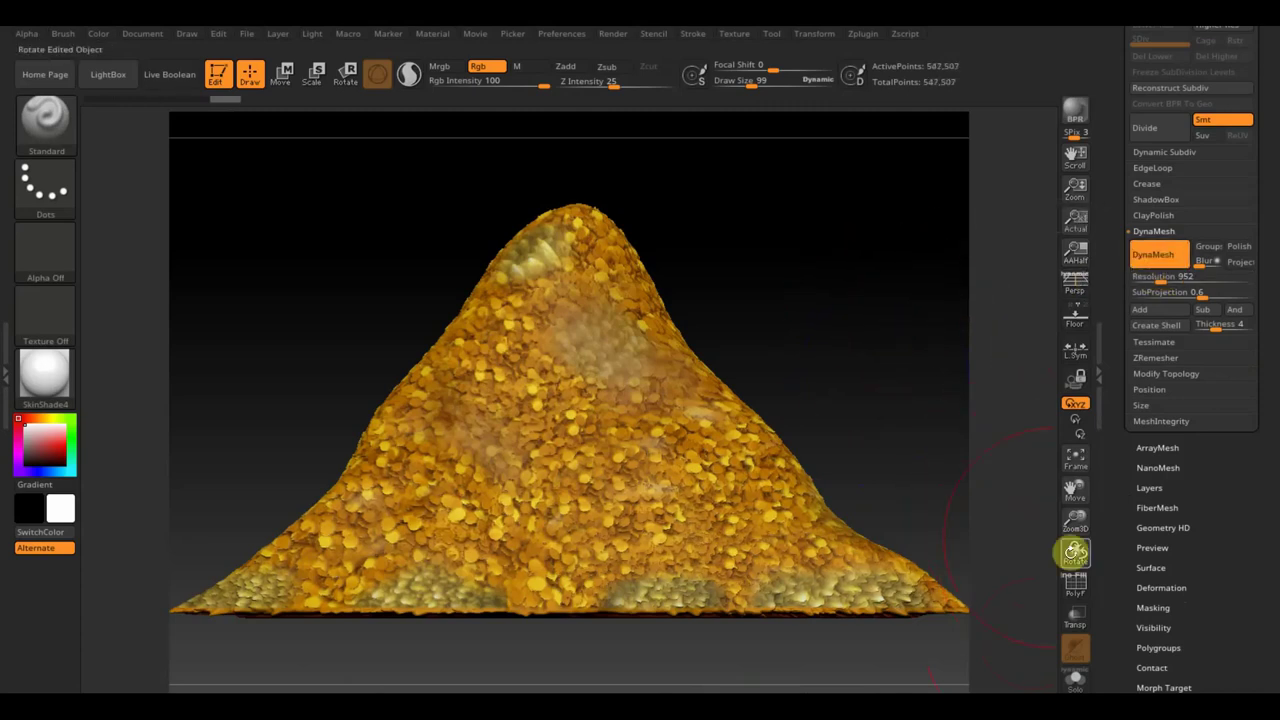
{"action": "left_click", "coordinate": [1075, 586]}
{"action": "left_click", "coordinate": [1075, 586]}
{"action": "mouse_move", "coordinate": [957, 503]}
{"action": "left_mouse_down"}
{"action": "mouse_move", "coordinate": [893, 365]}
{"action": "mouse_move", "coordinate": [985, 377]}
{"action": "left_mouse_up"}
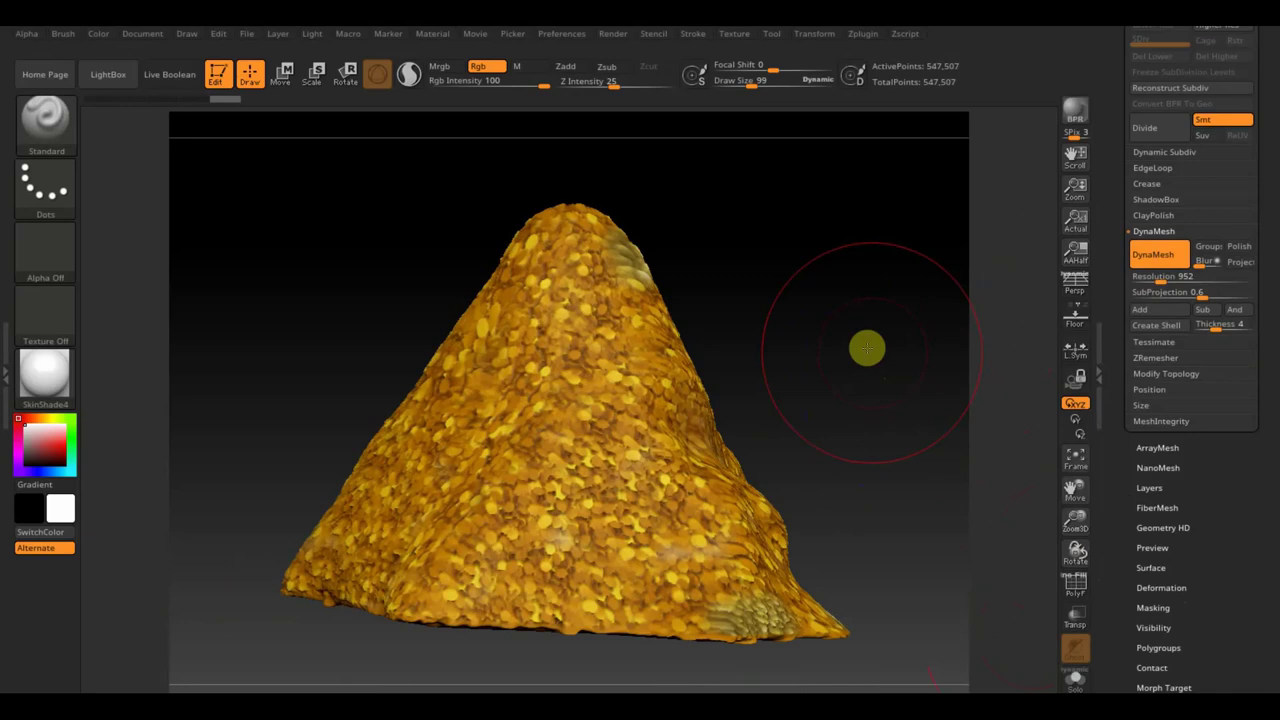
{"action": "left_click_drag", "start_coordinate": [867, 348], "coordinate": [977, 357]}
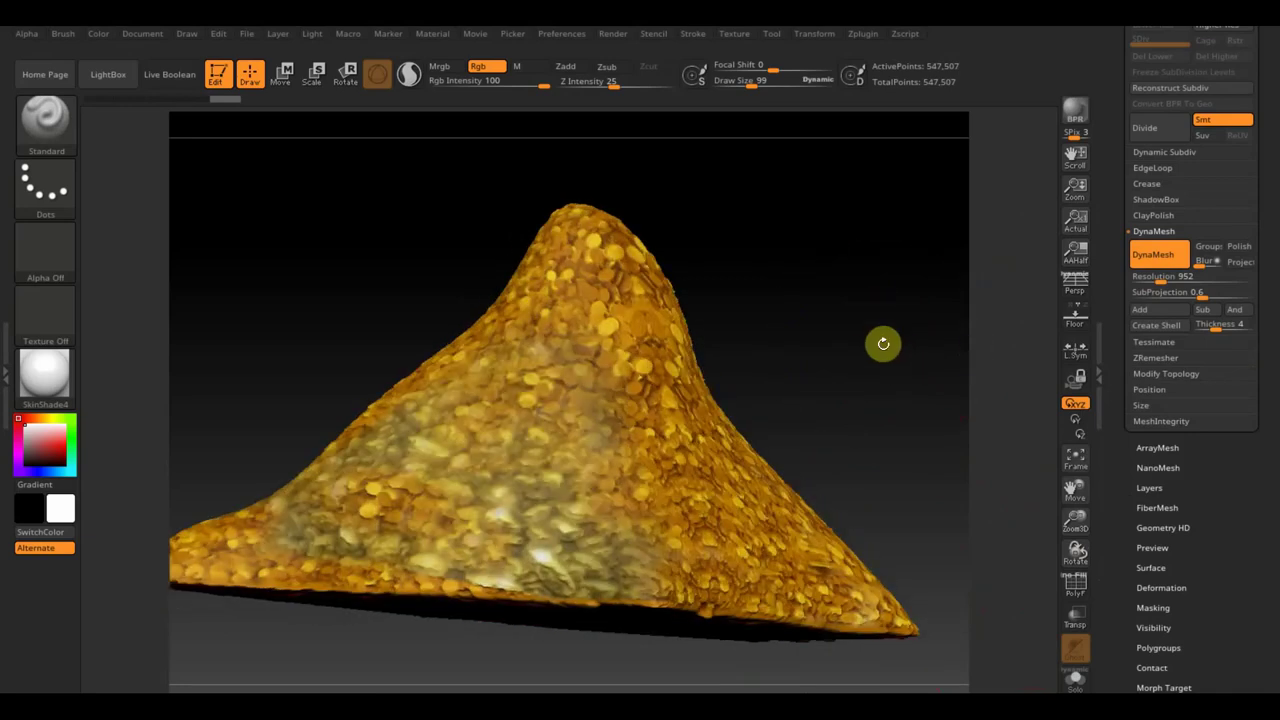
{"action": "left_click_drag", "start_coordinate": [866, 351], "coordinate": [866, 351]}
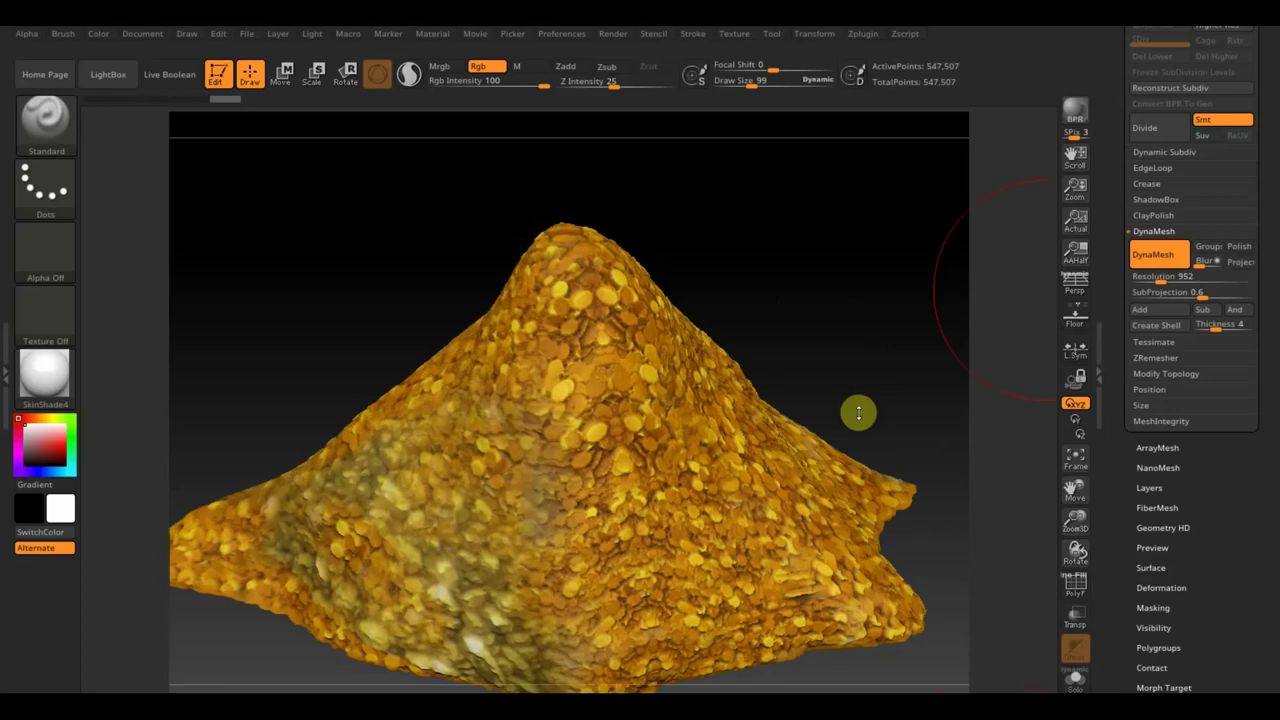
{"action": "left_click_drag", "start_coordinate": [1271, 157], "coordinate": [1269, 271]}
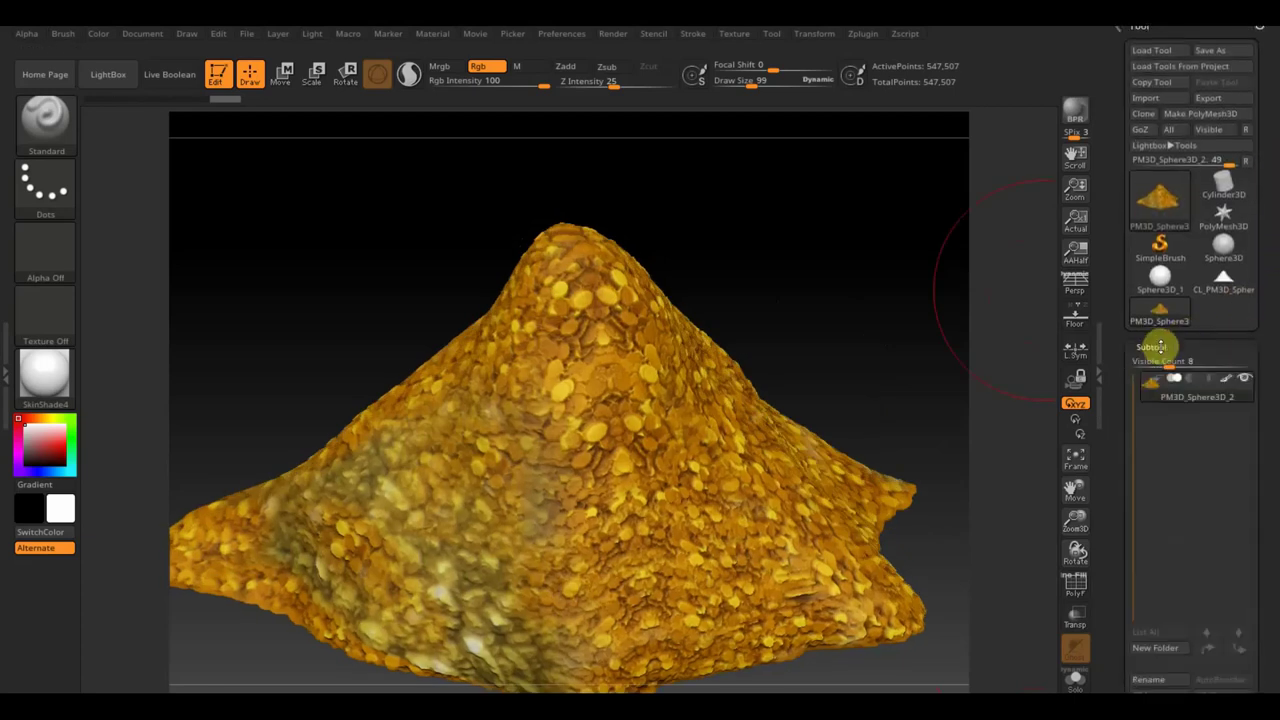
Hide the coin texture and roll the undo history back to before the DynaMesh remesh
{"action": "left_click", "coordinate": [1226, 379]}
{"action": "mouse_move", "coordinate": [829, 302]}
{"action": "left_mouse_down"}
{"action": "mouse_move", "coordinate": [771, 300]}
{"action": "mouse_move", "coordinate": [786, 349]}
{"action": "mouse_move", "coordinate": [817, 300]}
{"action": "mouse_move", "coordinate": [860, 317]}
{"action": "left_mouse_up"}
{"action": "left_click_drag", "start_coordinate": [880, 268], "coordinate": [889, 286], "text": "shift"}
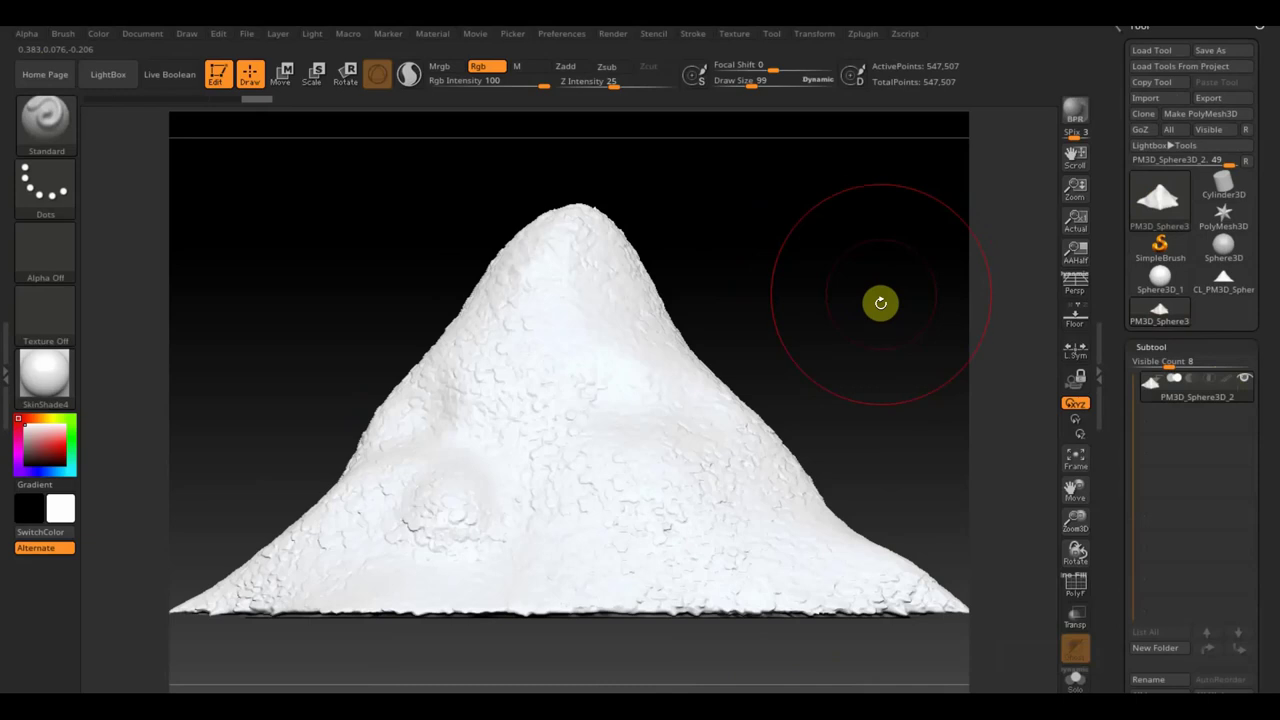
{"action": "left_click_drag", "start_coordinate": [880, 303], "coordinate": [880, 288]}
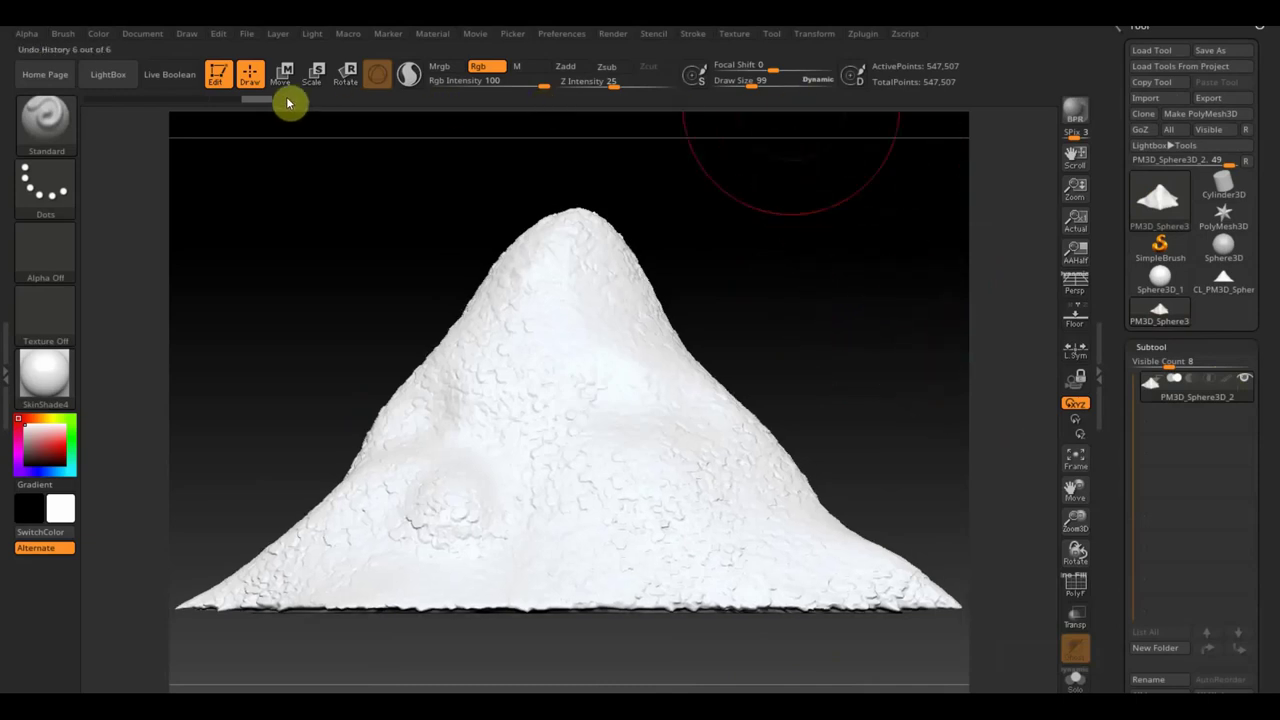
{"action": "left_click", "coordinate": [198, 99]}
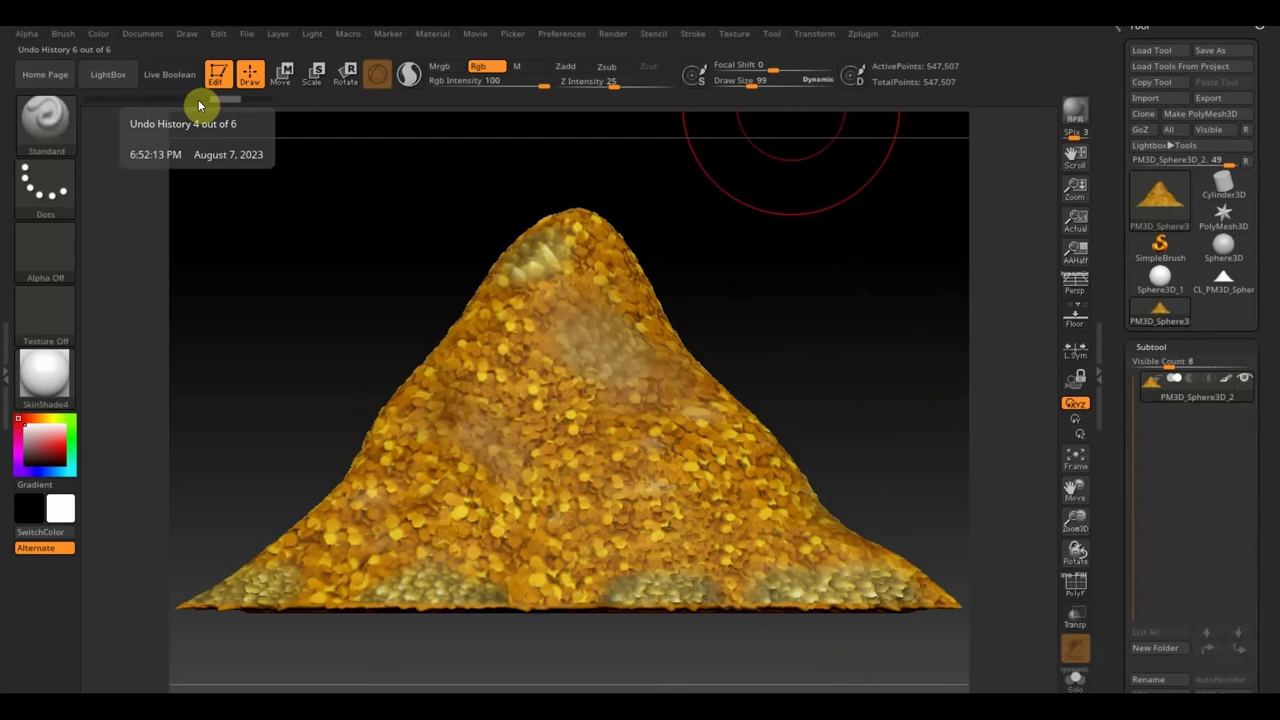
{"action": "left_click_drag", "start_coordinate": [198, 99], "coordinate": [171, 99]}
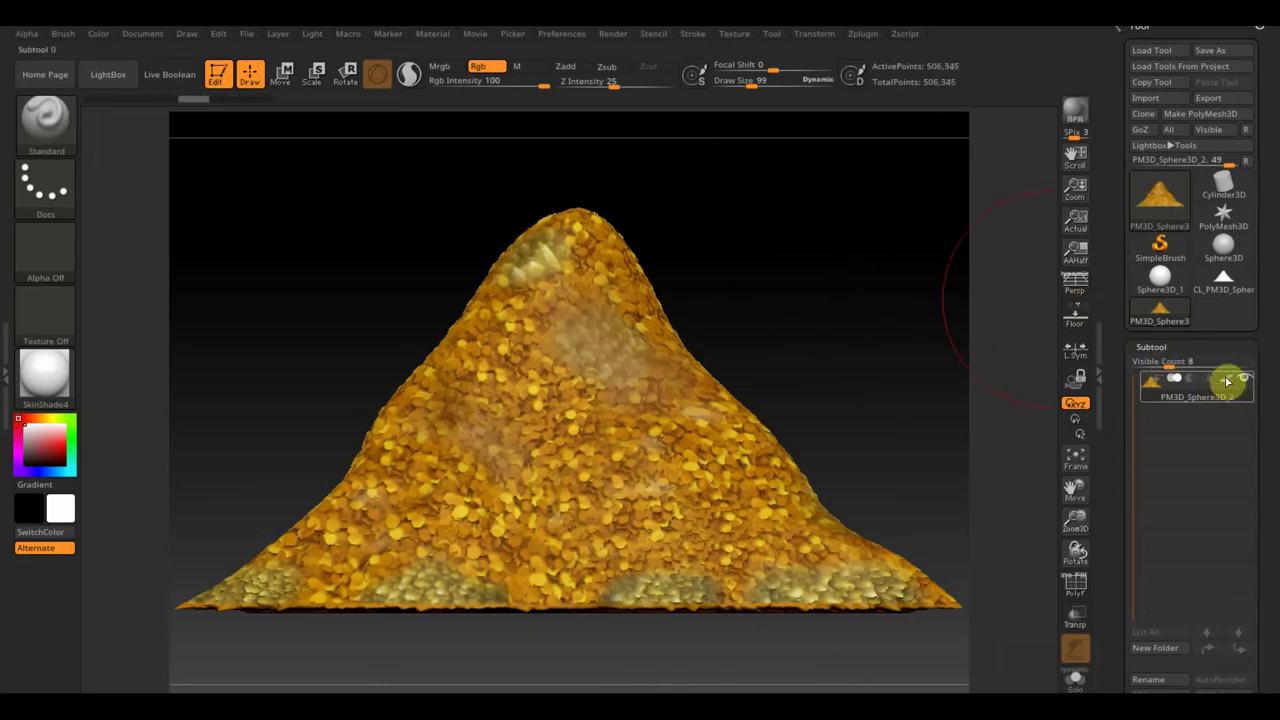
Restore the heap's gold coin texture display and duplicate the heap subtool
{"action": "left_click", "coordinate": [1228, 381]}
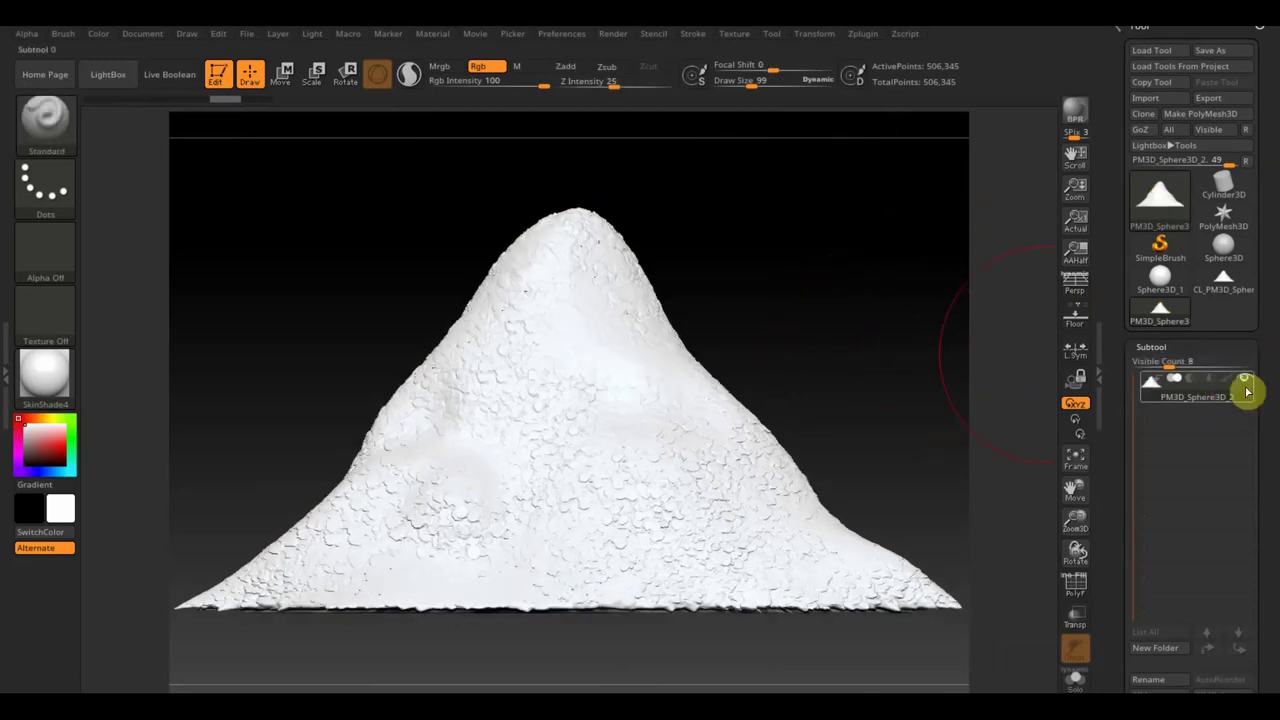
{"action": "left_click", "coordinate": [1229, 383]}
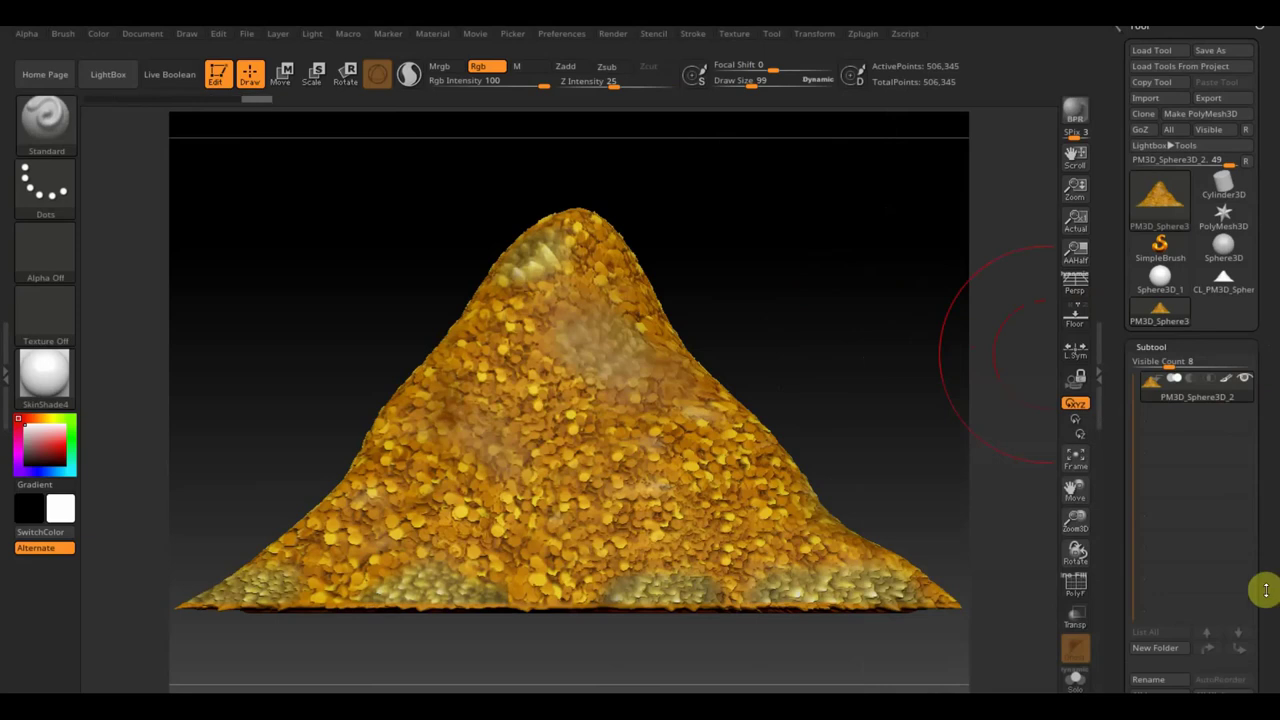
{"action": "left_click_drag", "start_coordinate": [1263, 586], "coordinate": [1276, 465]}
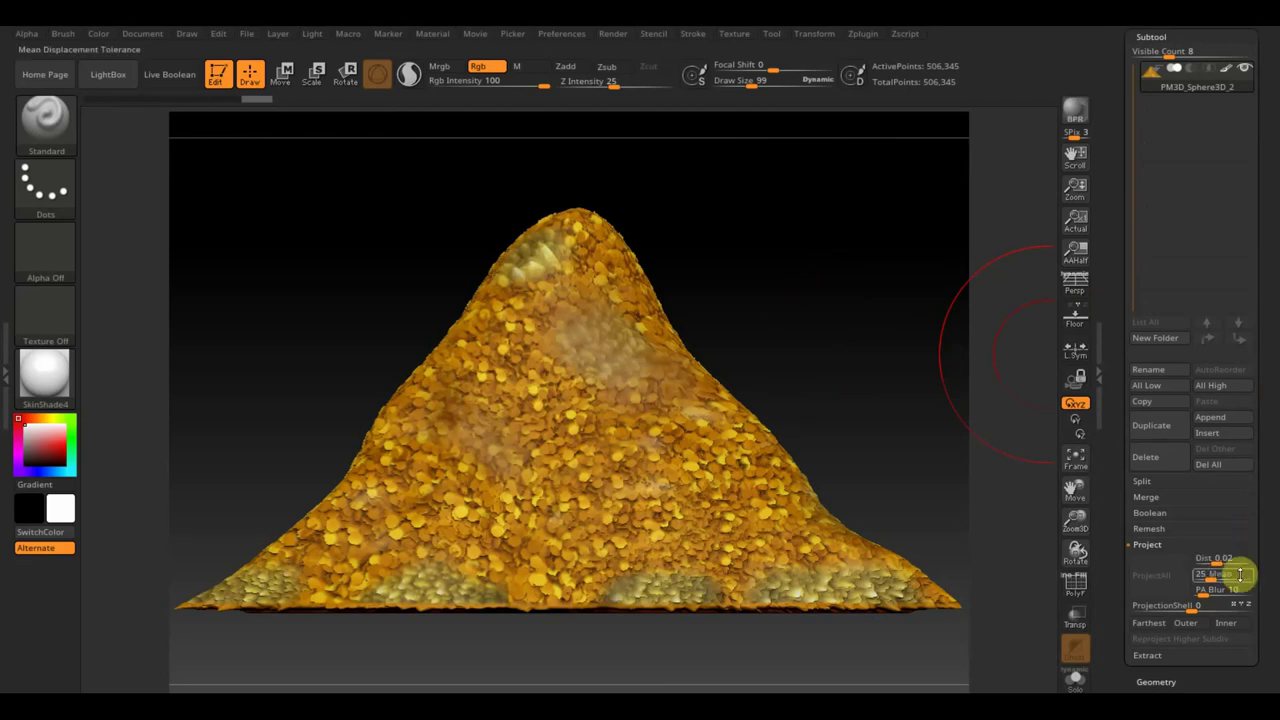
{"action": "left_click_drag", "start_coordinate": [1274, 515], "coordinate": [1274, 458]}
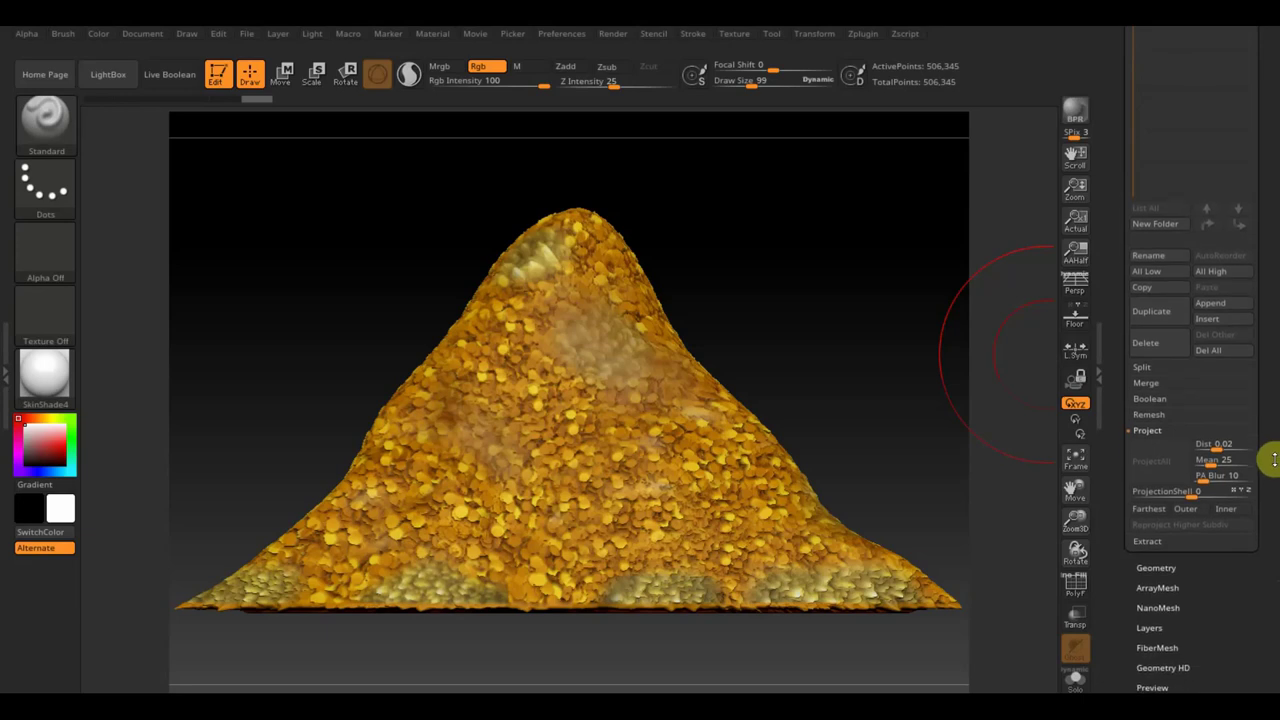
{"action": "mouse_move", "coordinate": [1274, 458]}
{"action": "left_mouse_down"}
{"action": "mouse_move", "coordinate": [1273, 437]}
{"action": "mouse_move", "coordinate": [1277, 527]}
{"action": "left_mouse_up"}
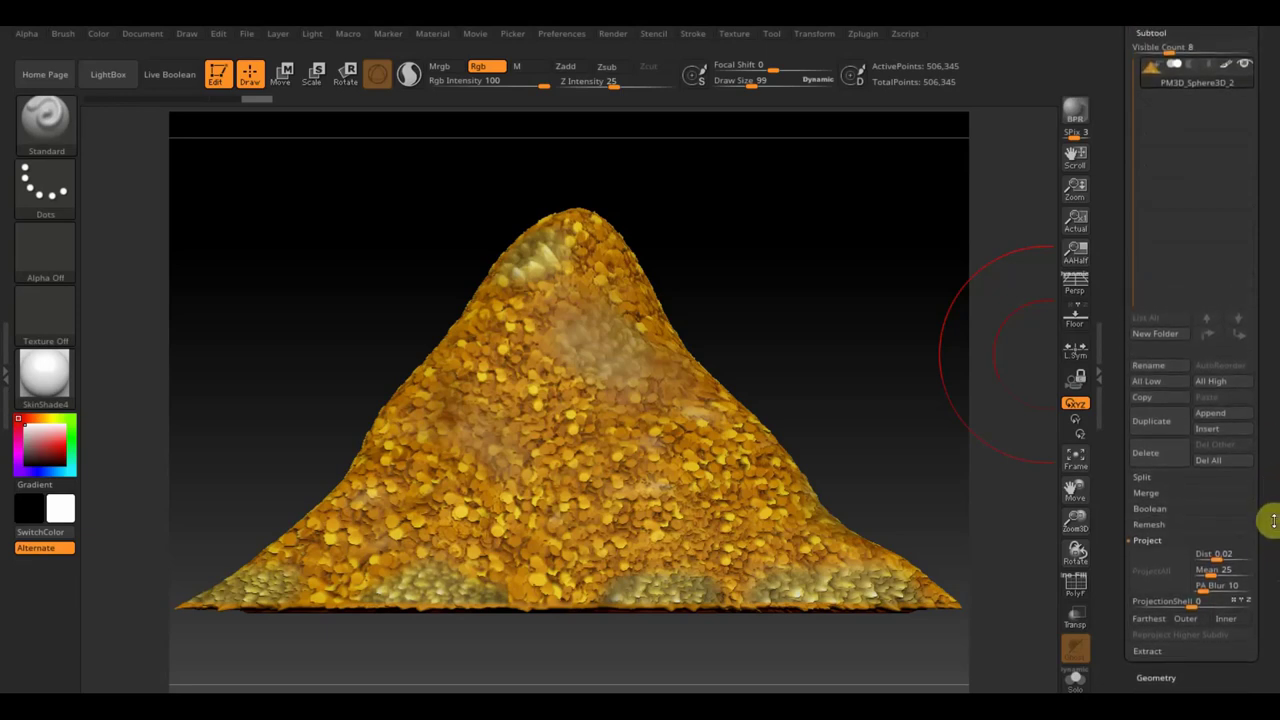
{"action": "mouse_move", "coordinate": [1273, 521]}
{"action": "left_mouse_down"}
{"action": "mouse_move", "coordinate": [1269, 487]}
{"action": "mouse_move", "coordinate": [1267, 536]}
{"action": "left_mouse_up"}
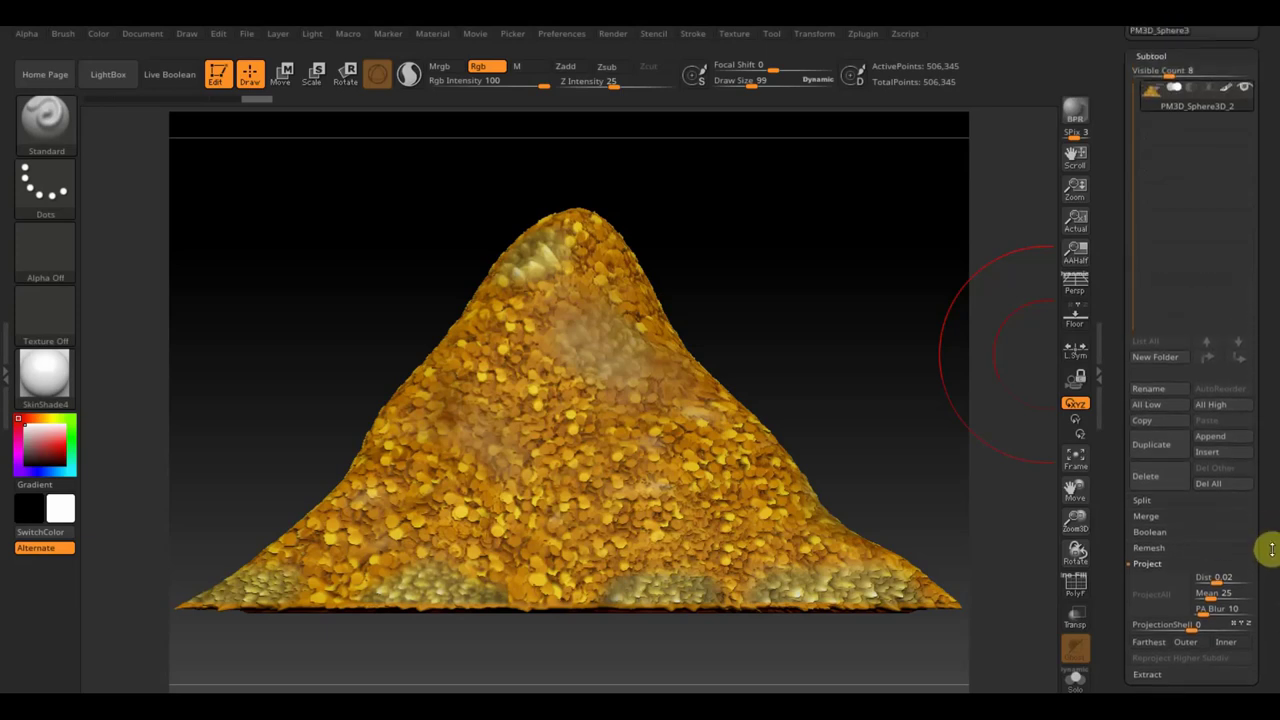
{"action": "left_click", "coordinate": [1164, 453]}
{"action": "mouse_move", "coordinate": [1196, 97]}
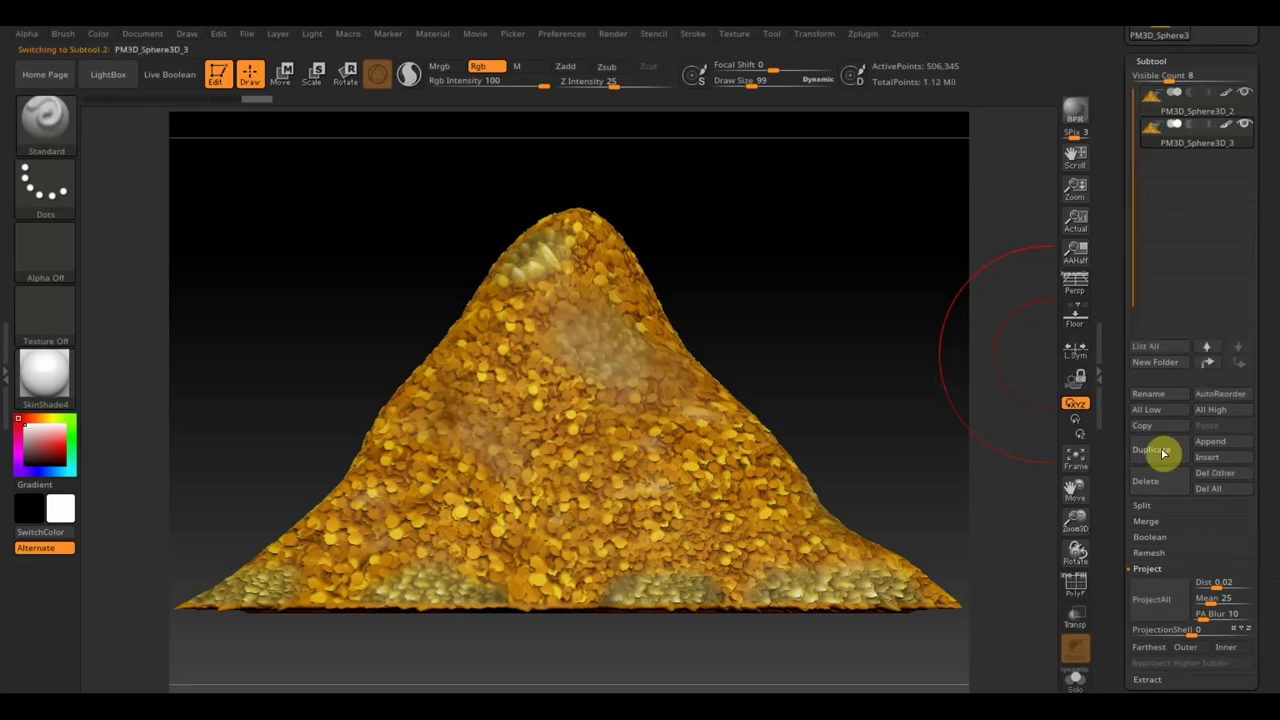
Select the original heap subtool and check its polygon wireframe
{"action": "left_click", "coordinate": [1160, 115]}
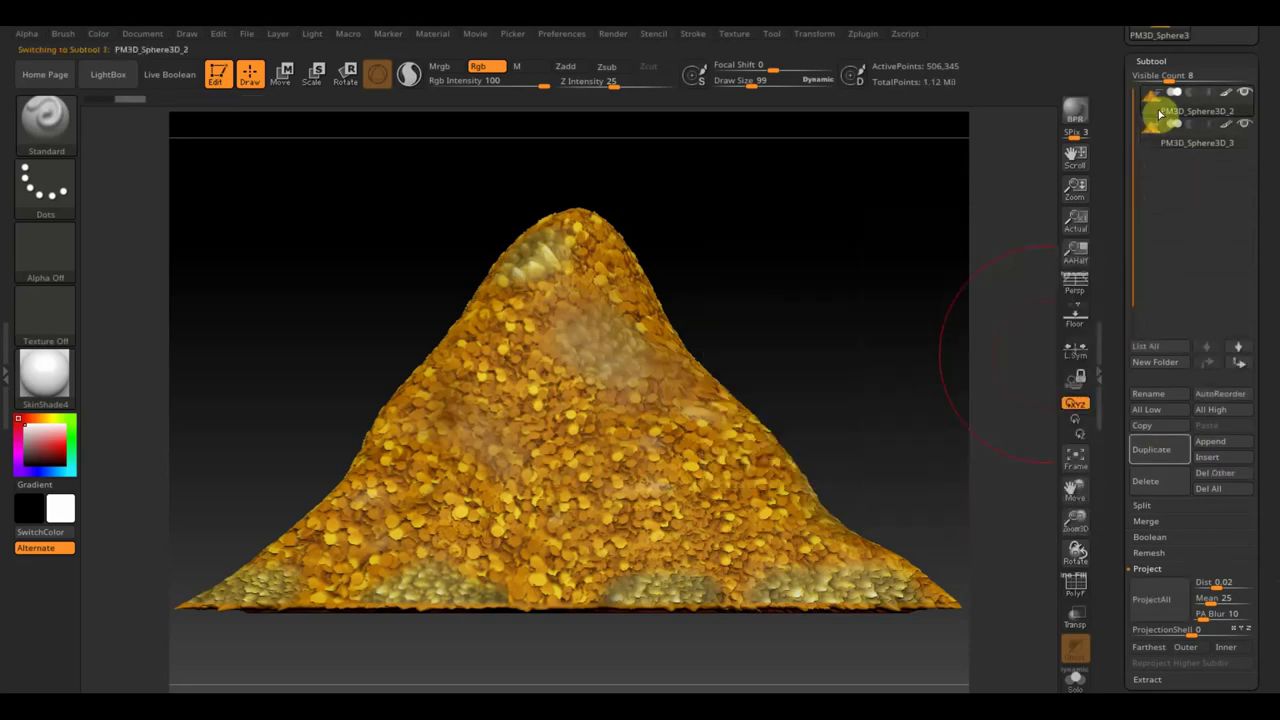
{"action": "left_click", "coordinate": [1075, 590]}
{"action": "left_click", "coordinate": [1076, 592]}
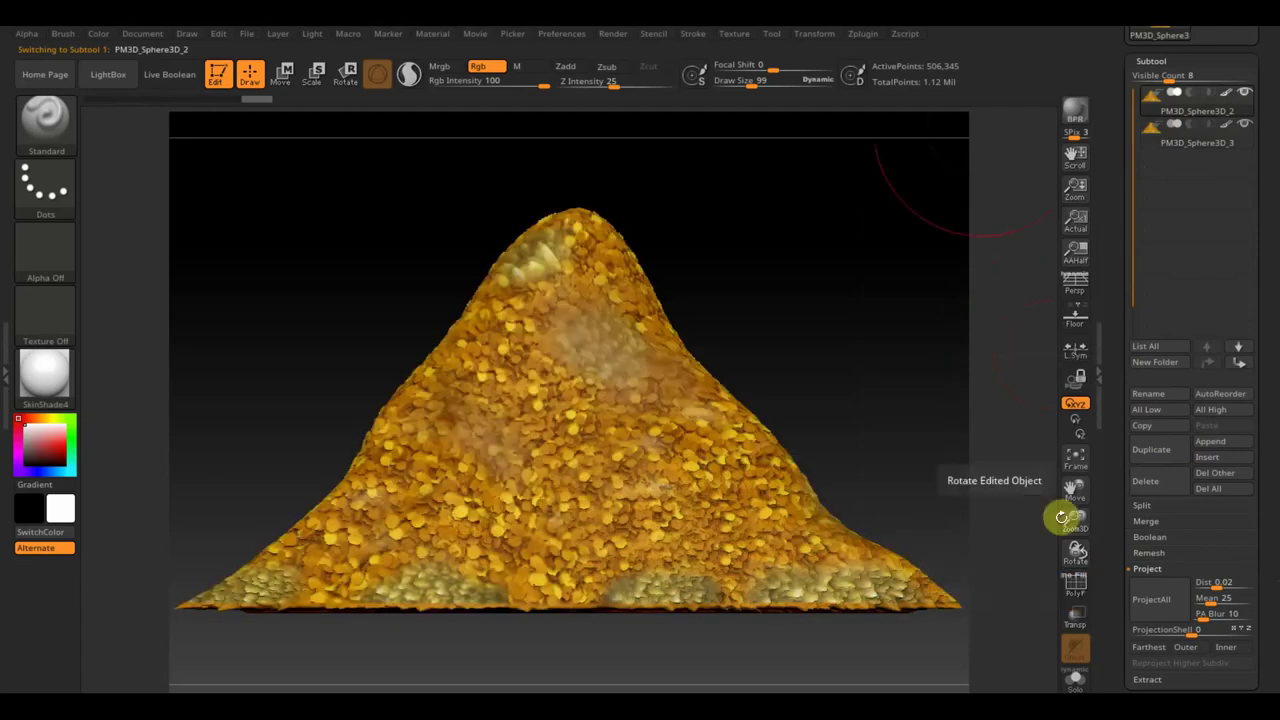
{"action": "left_click", "coordinate": [863, 36]}
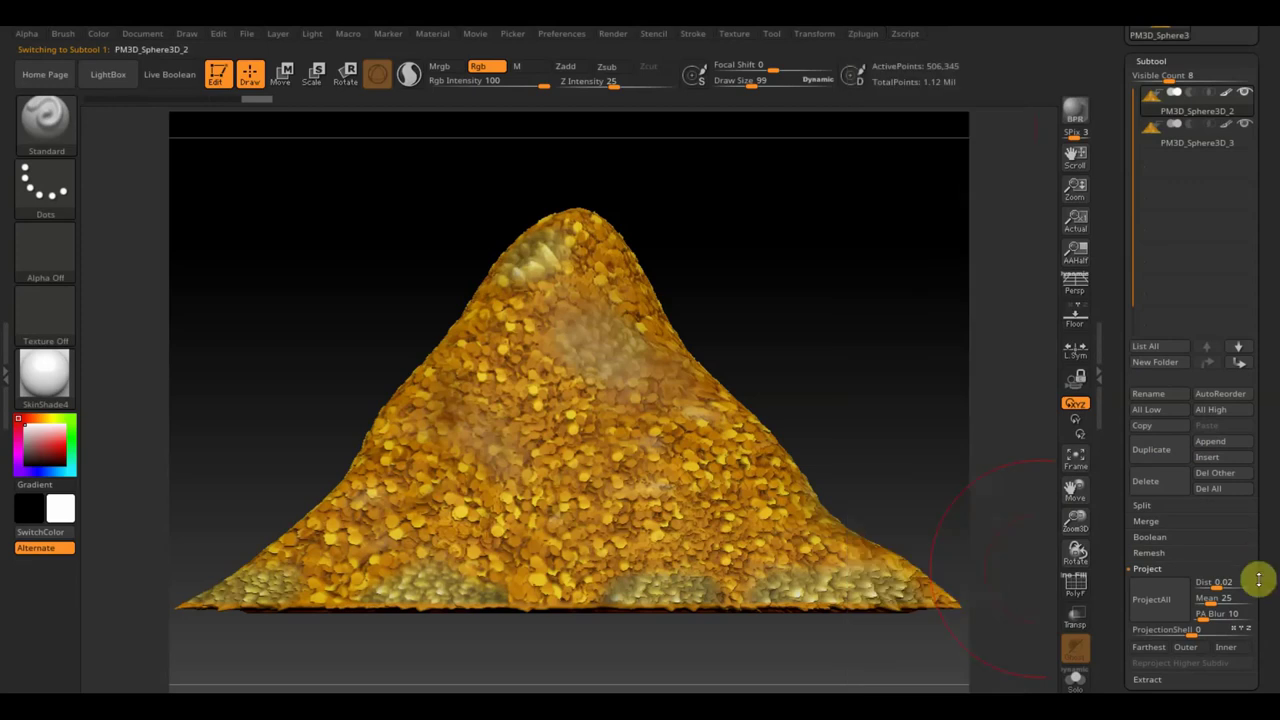
{"action": "scroll", "coordinate": [1260, 560], "scroll_direction": "down", "scroll_amount": 5}
Run ZRemesher in Legacy (2018) mode with the target count halved to 0.3726
{"action": "left_click", "coordinate": [1156, 495]}
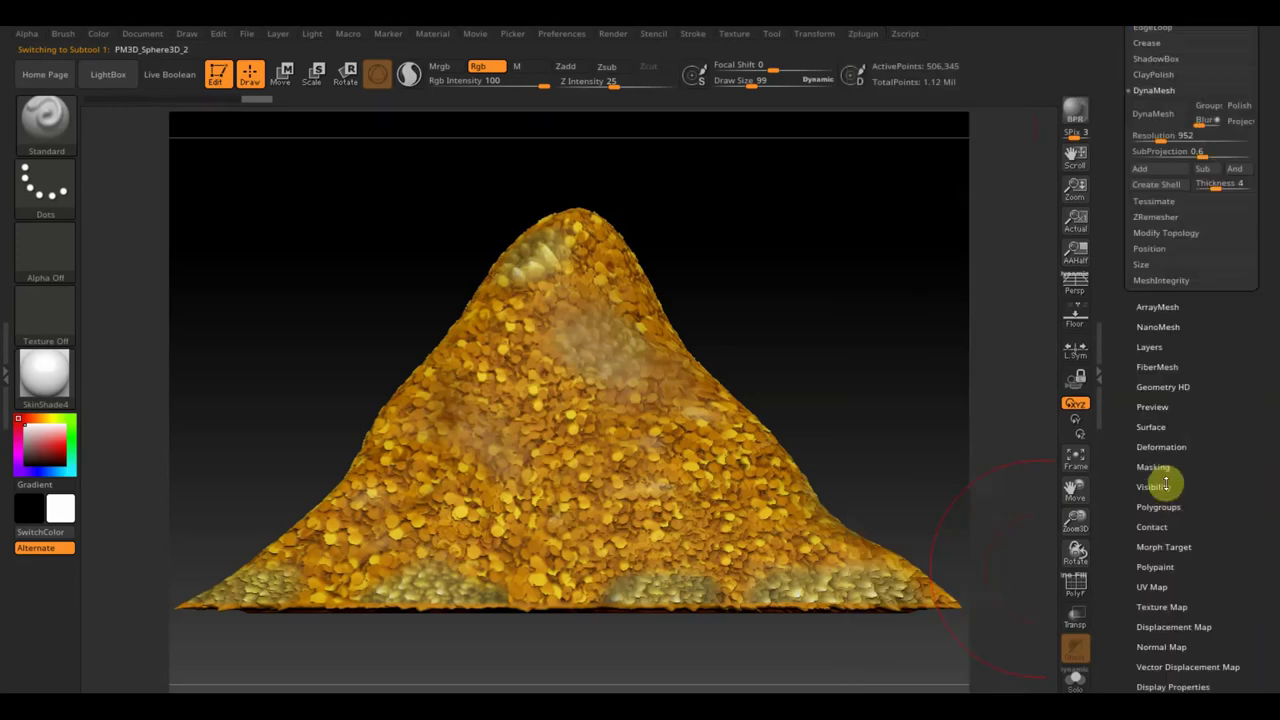
{"action": "left_click", "coordinate": [1157, 218]}
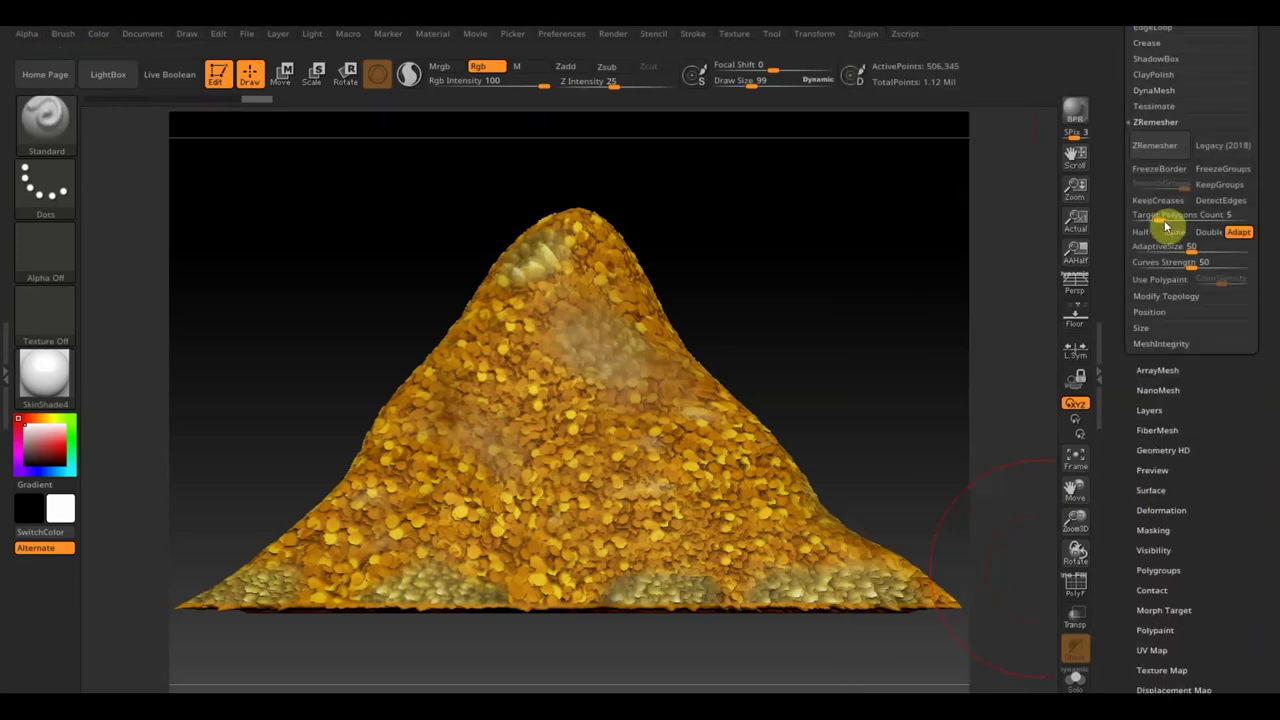
{"action": "left_click", "coordinate": [1223, 152]}
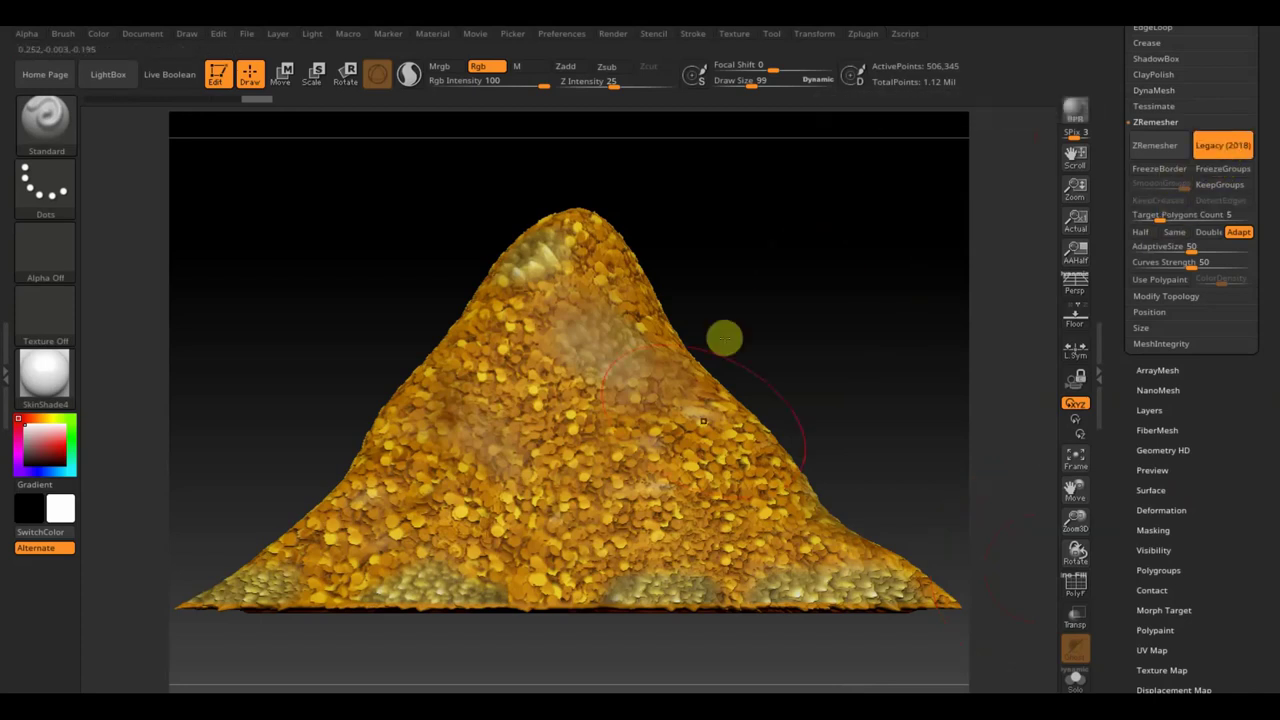
{"action": "left_click_drag", "start_coordinate": [1152, 228], "coordinate": [1143, 217]}
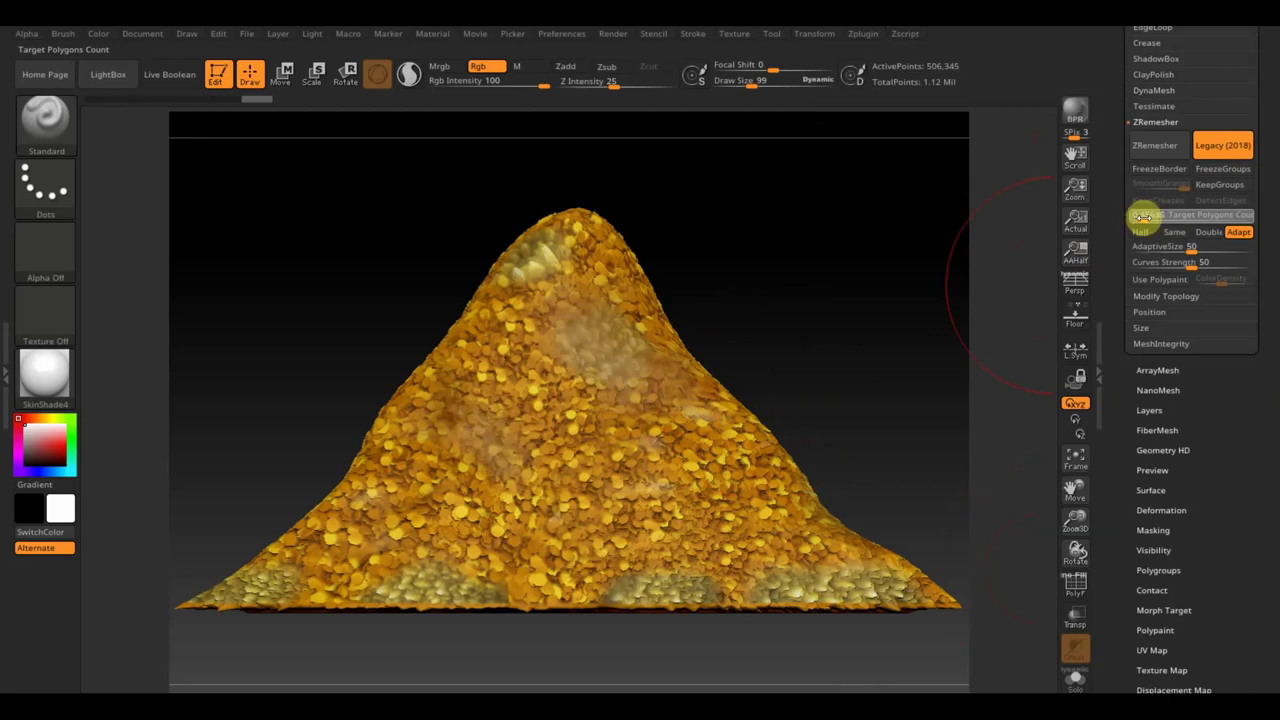
{"action": "left_click", "coordinate": [1141, 236]}
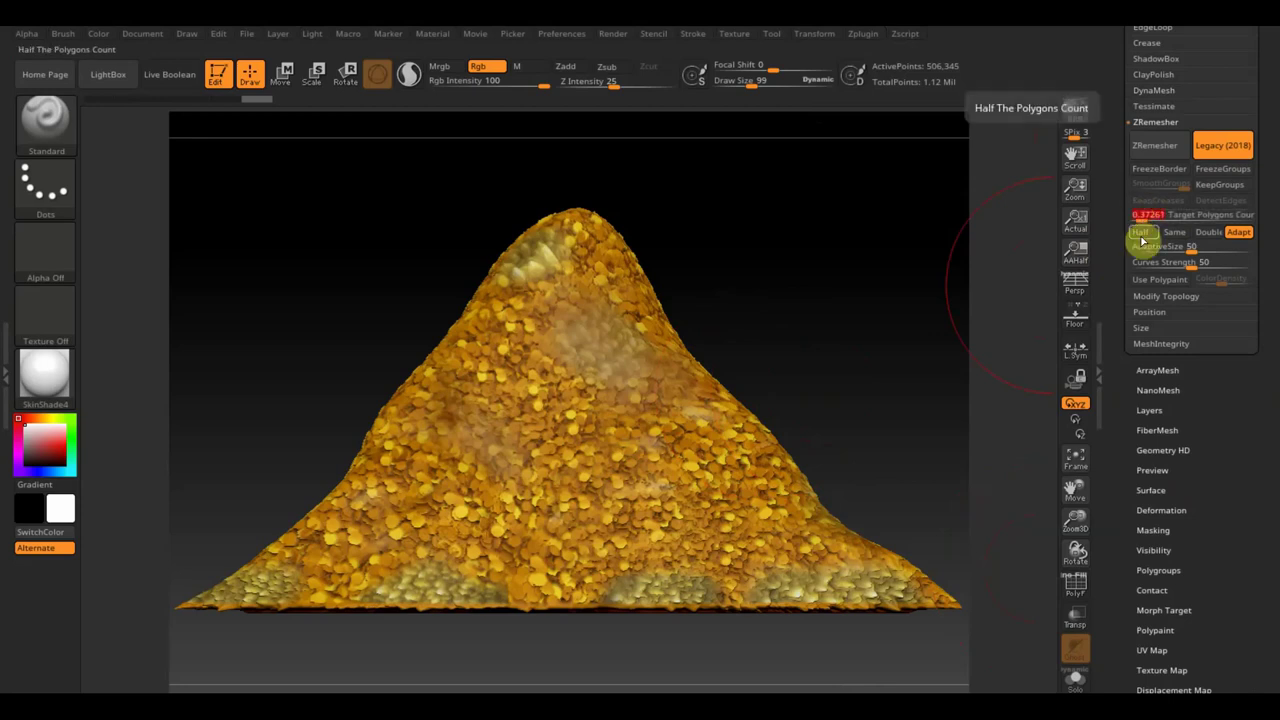
{"action": "left_click", "coordinate": [1160, 148]}
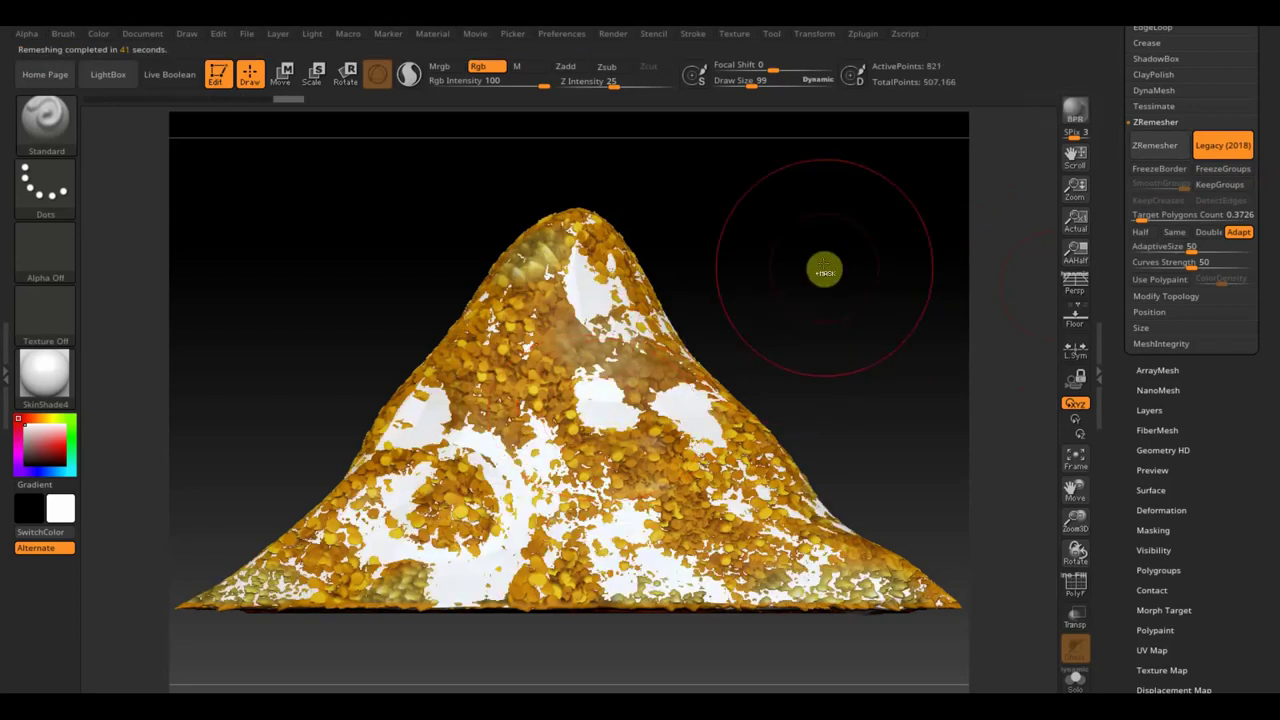
Subdivide the remeshed heap three times to about 838,000 points
{"action": "key", "text": "ctrl"}
{"action": "key", "text": "ctrl+d"}
{"action": "key", "text": "ctrl+d"}
{"action": "key", "text": "ctrl+d"}
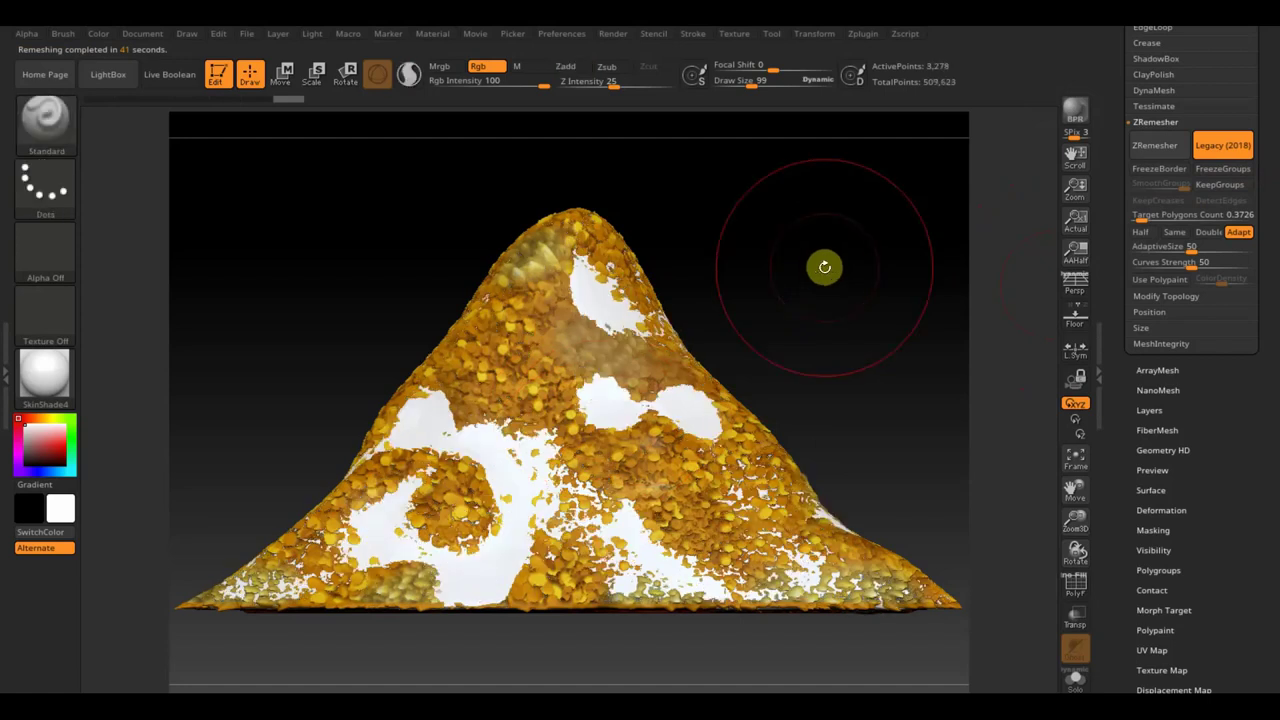
{"action": "key", "text": "ctrl+d"}
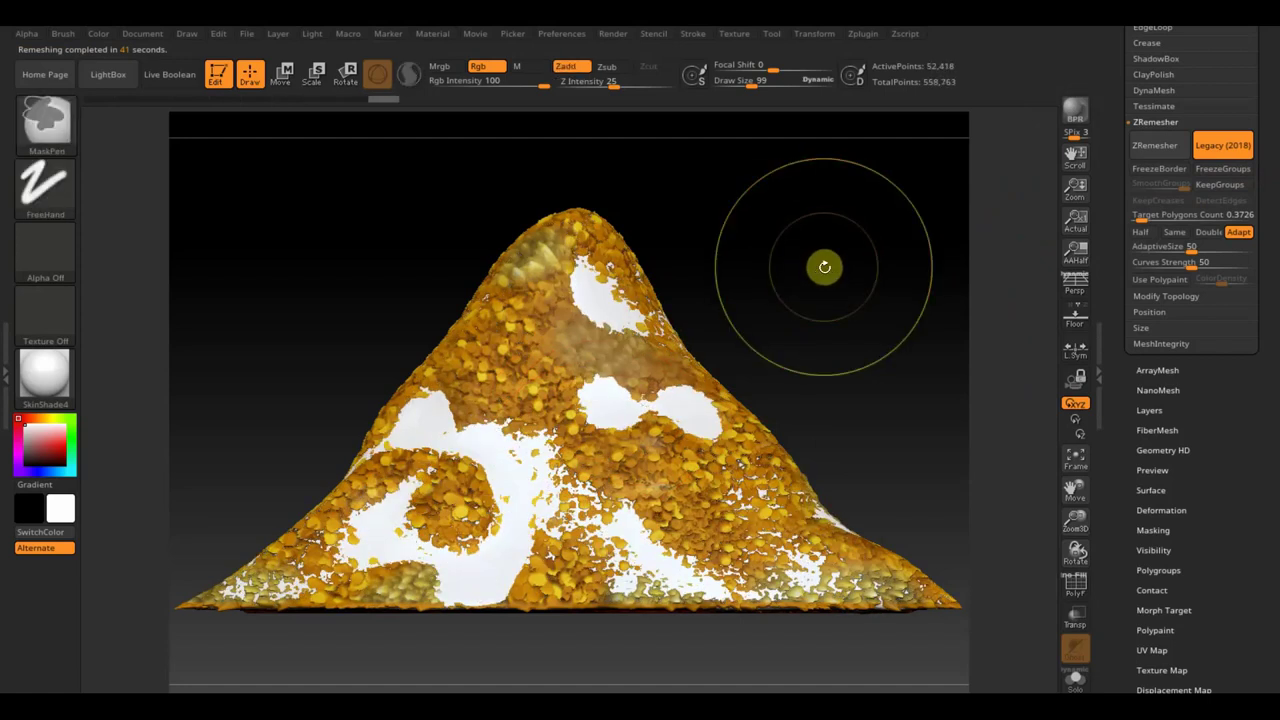
{"action": "key", "text": "ctrl+d"}
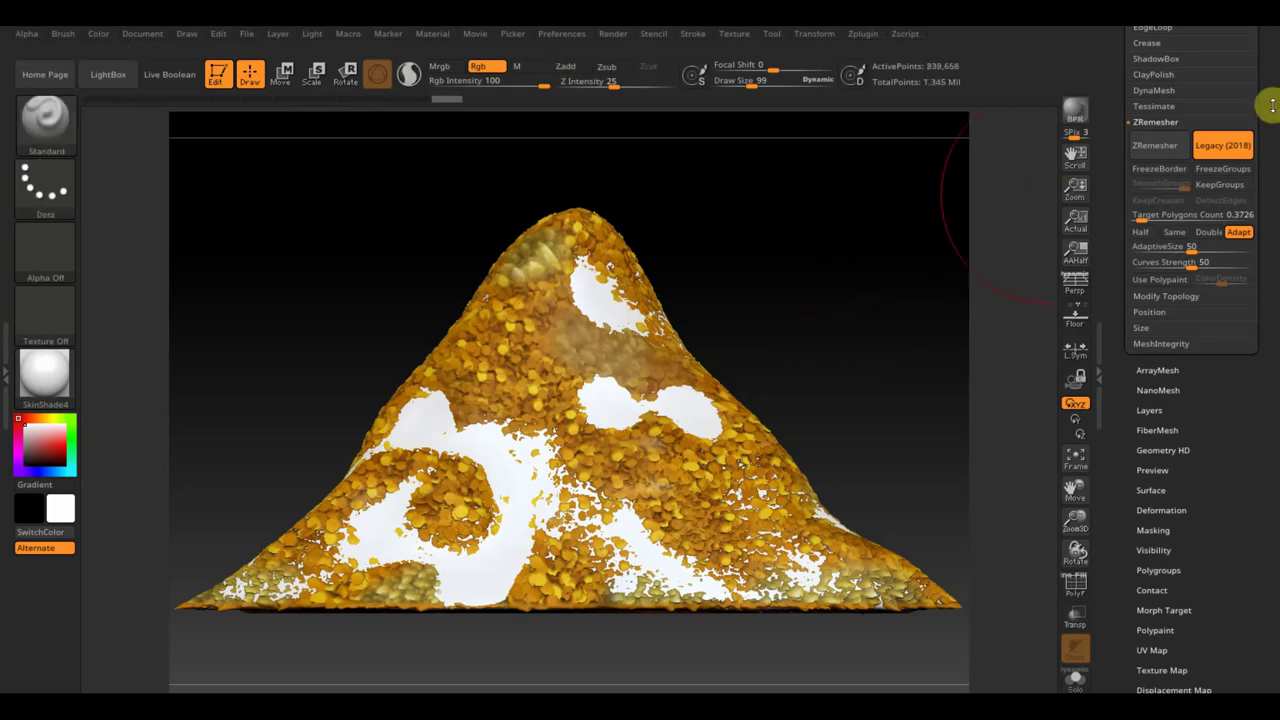
{"action": "scroll", "coordinate": [1265, 110], "scroll_direction": "up", "scroll_amount": 5}
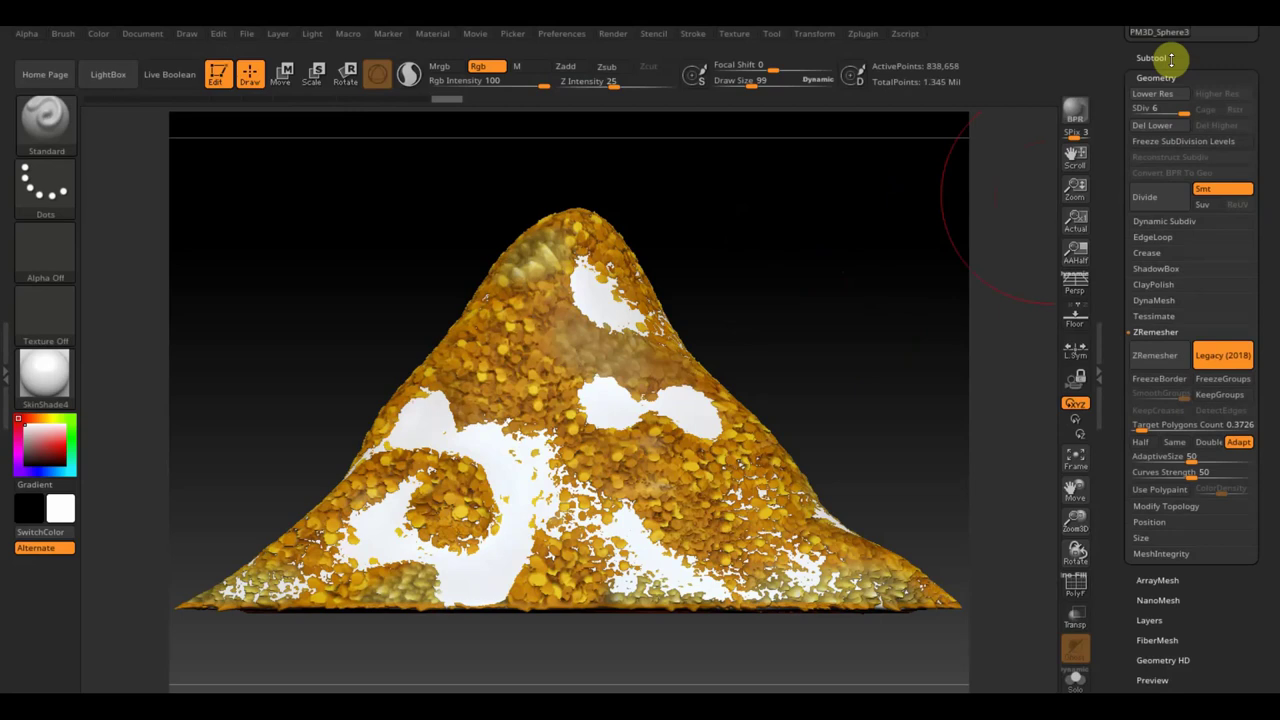
Project All detail from the original heap onto the remeshed one, skipping polypaint projection
{"action": "left_click", "coordinate": [1171, 59]}
{"action": "left_click", "coordinate": [1151, 608]}
{"action": "left_click", "coordinate": [987, 646]}
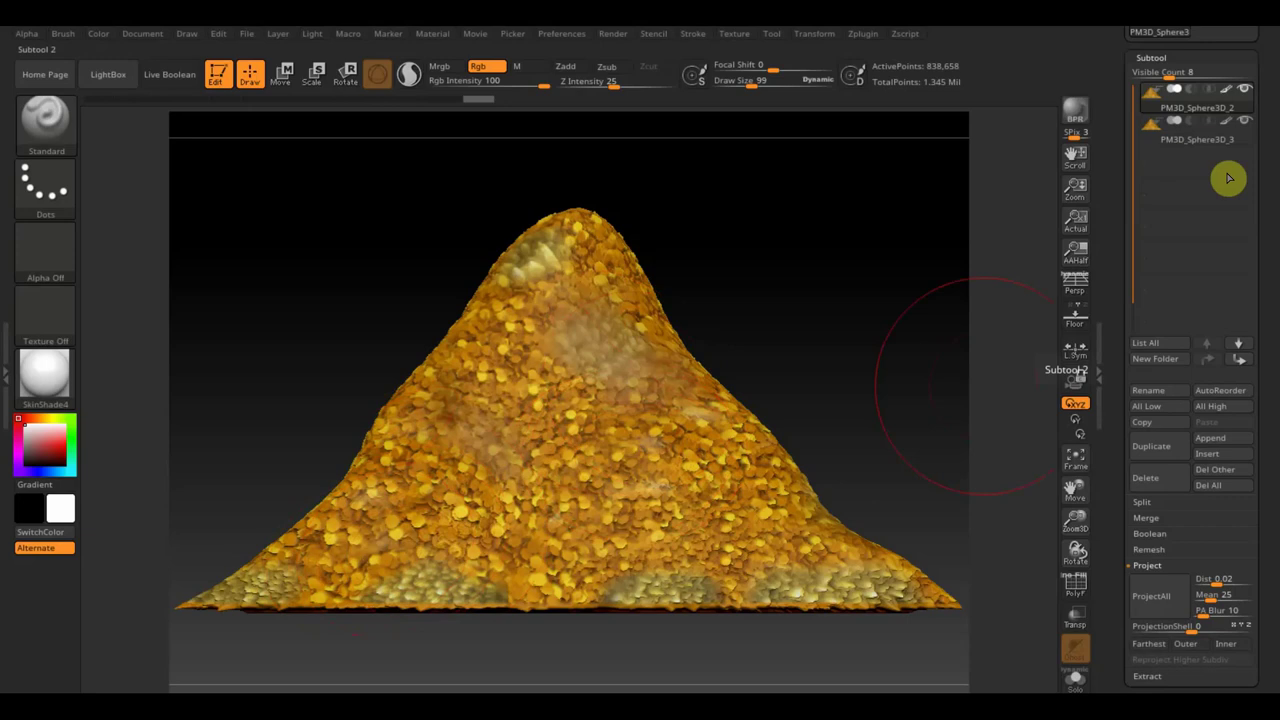
{"action": "left_click", "coordinate": [862, 33]}
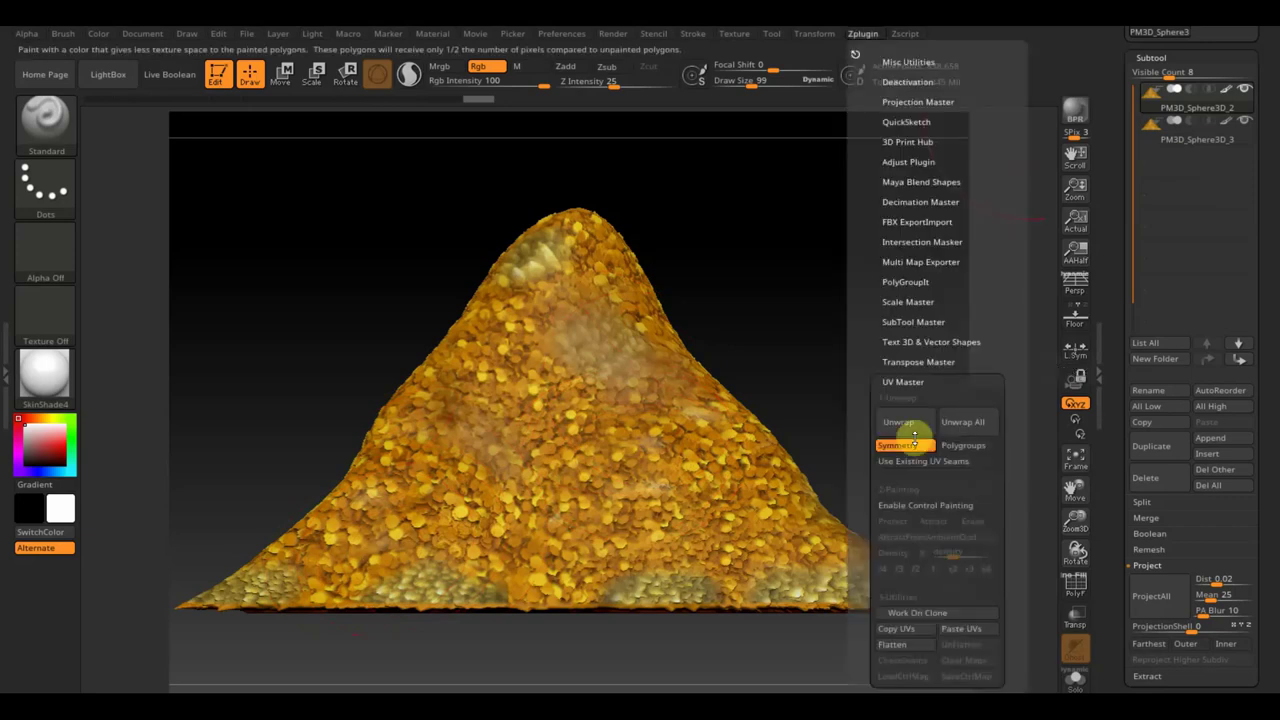
Unwrap a UV Master clone, copy its UVs, and paste them onto PM3D_Sphere3
{"action": "left_click", "coordinate": [914, 608]}
{"action": "left_click", "coordinate": [900, 423]}
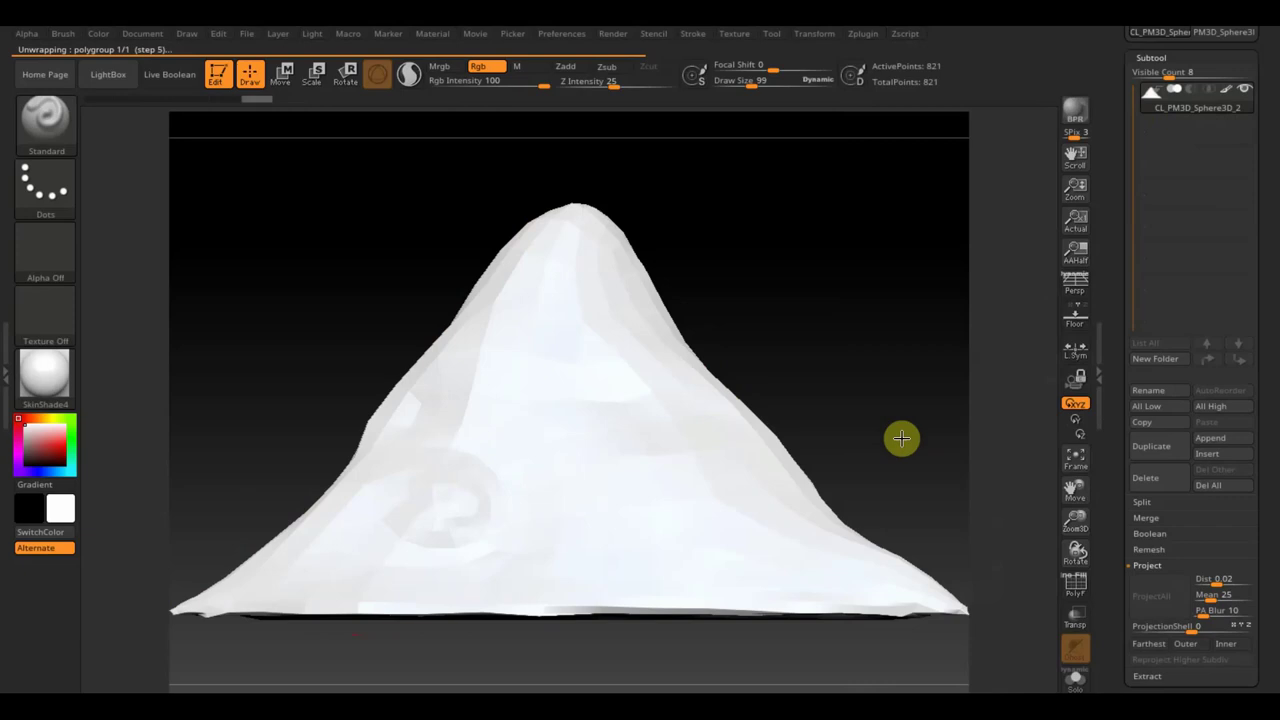
{"action": "left_click", "coordinate": [864, 33]}
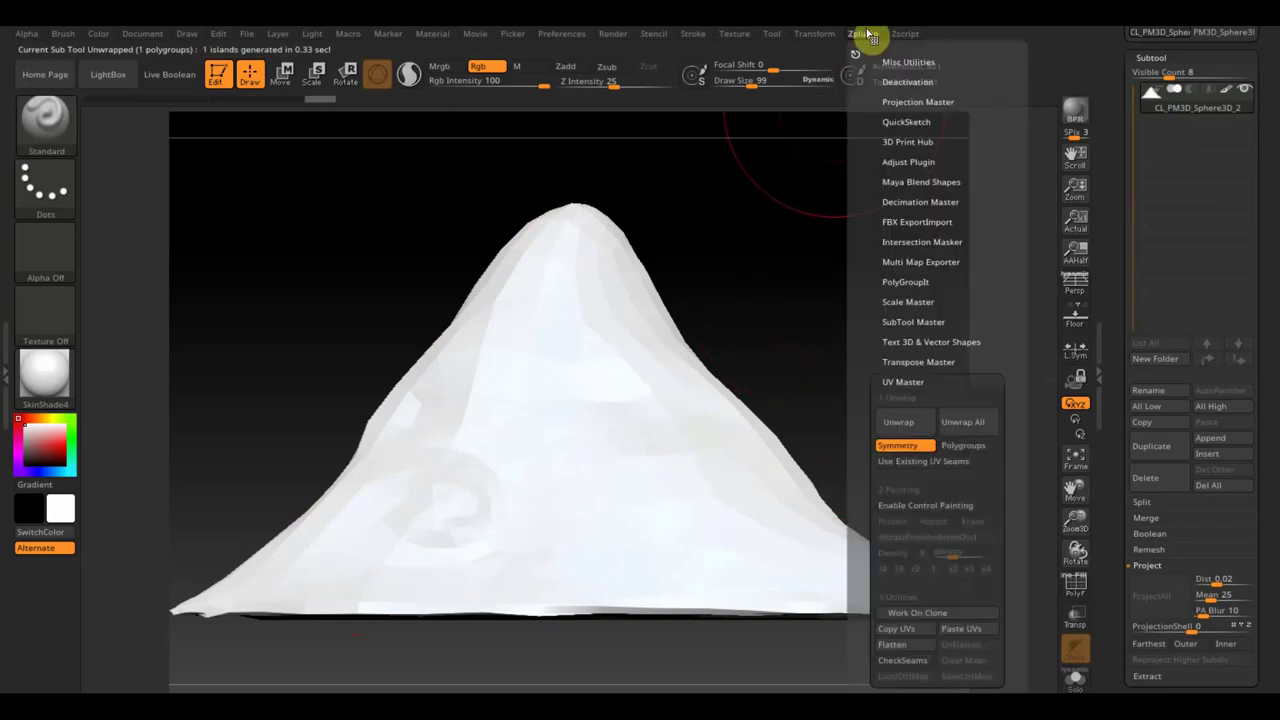
{"action": "left_click", "coordinate": [899, 628]}
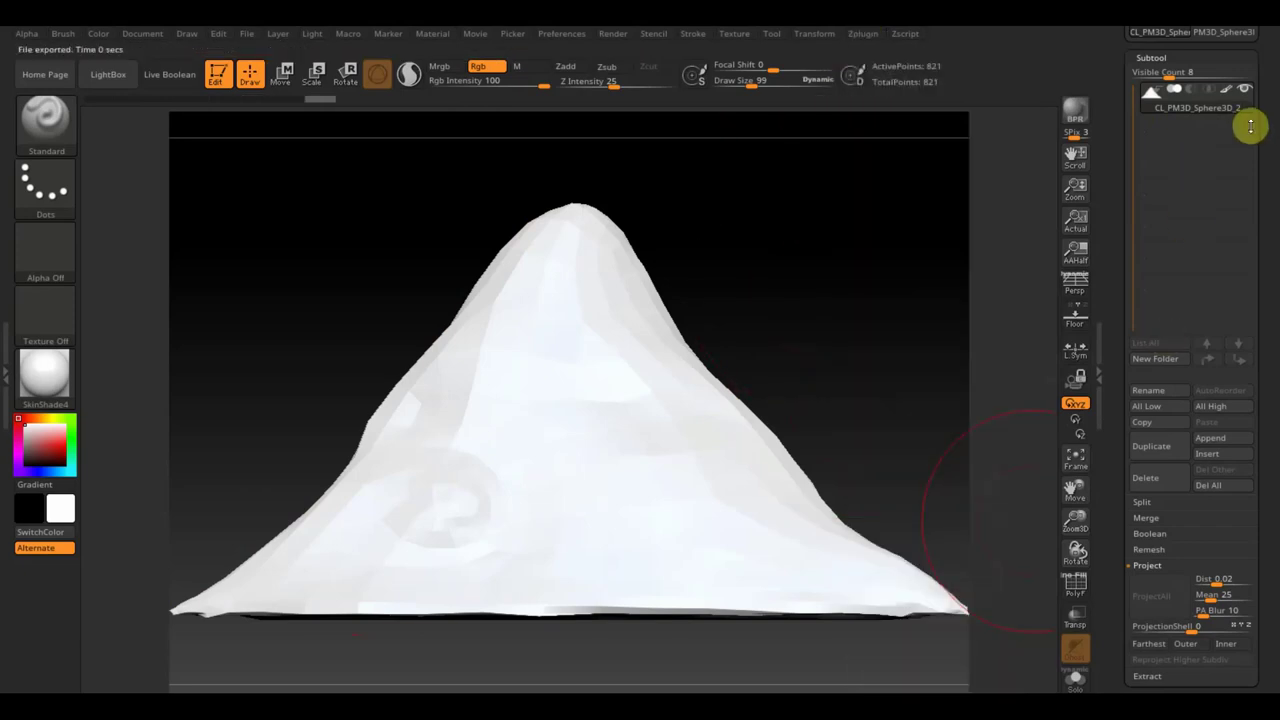
{"action": "scroll", "coordinate": [1258, 218], "scroll_direction": "up", "scroll_amount": 2}
{"action": "scroll", "coordinate": [1257, 226], "scroll_direction": "up", "scroll_amount": 3}
{"action": "left_click", "coordinate": [1228, 196]}
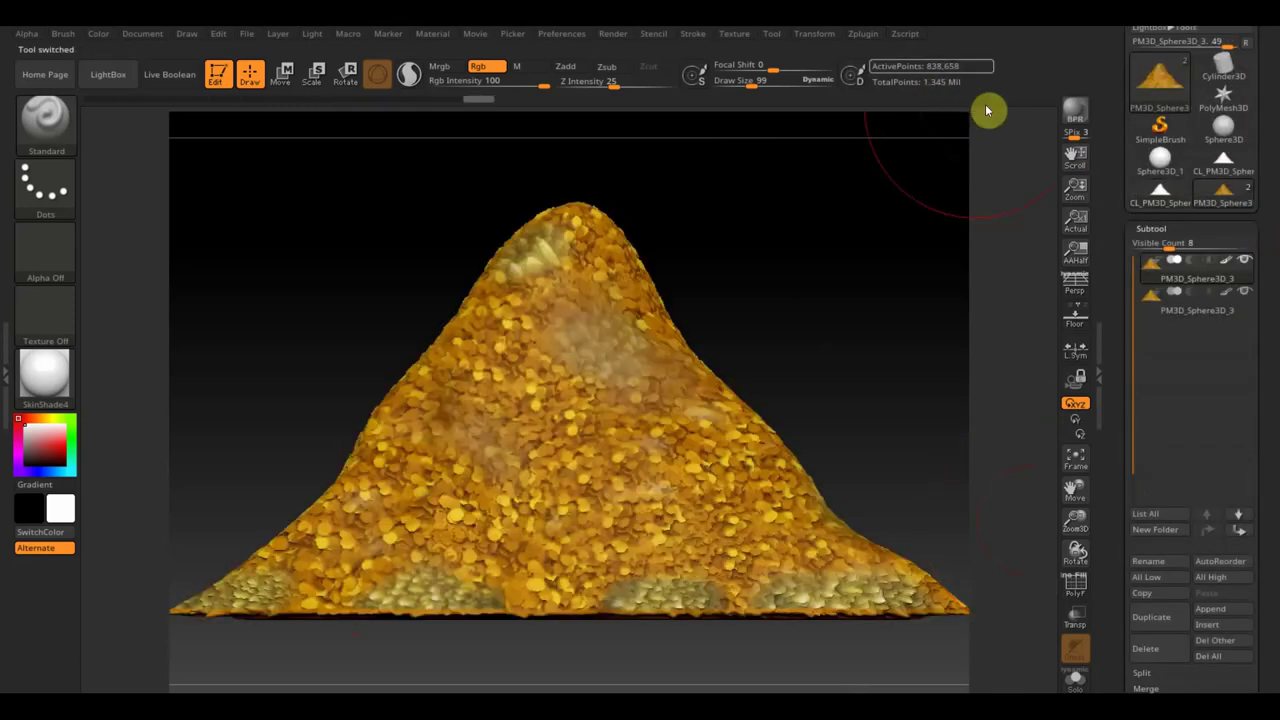
{"action": "left_click", "coordinate": [863, 34]}
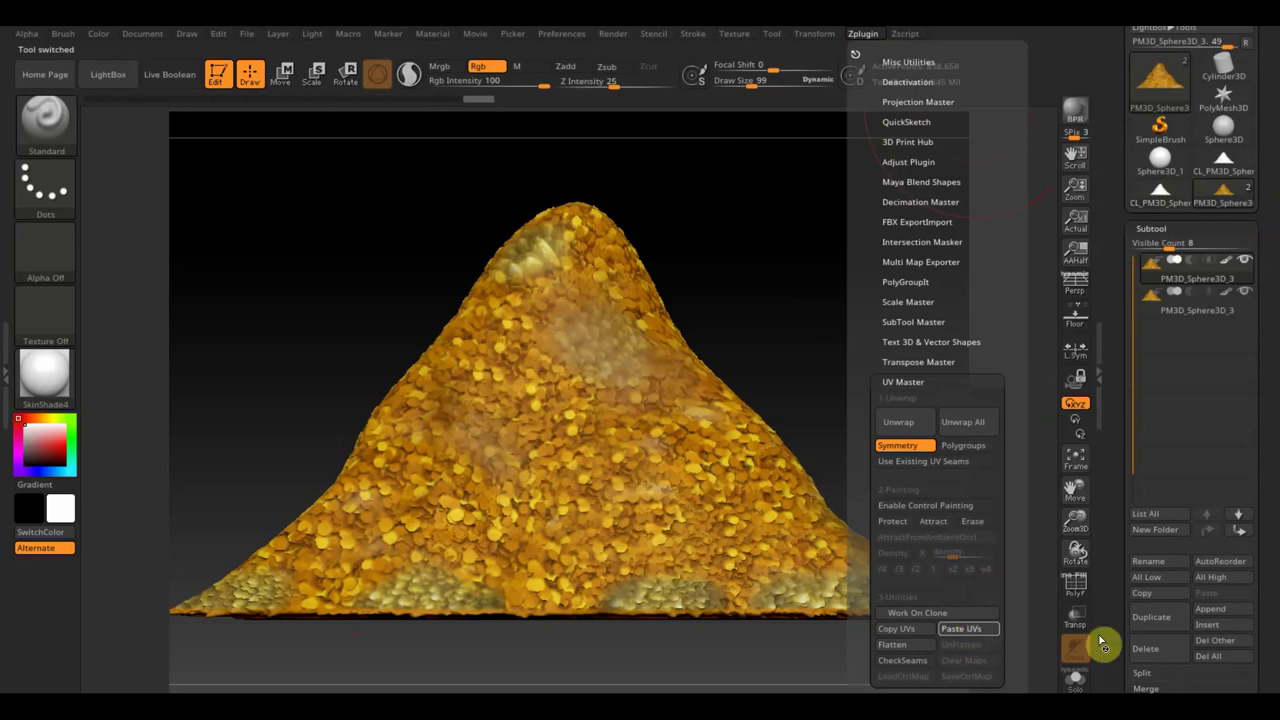
Create a new texture map from the heap's polypaint
{"action": "scroll", "coordinate": [1266, 600], "scroll_direction": "down", "scroll_amount": 2}
{"action": "scroll", "coordinate": [1264, 550], "scroll_direction": "down", "scroll_amount": 3}
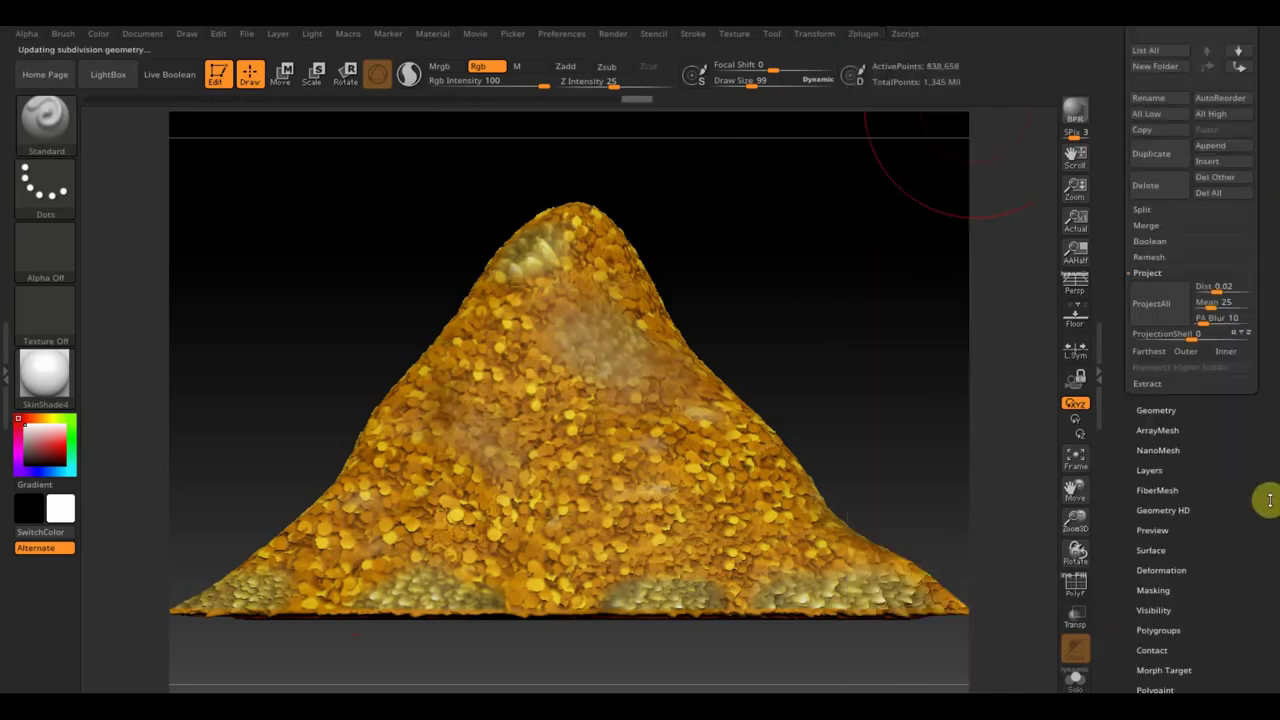
{"action": "scroll", "coordinate": [1265, 485], "scroll_direction": "down", "scroll_amount": 3}
{"action": "scroll", "coordinate": [1270, 465], "scroll_direction": "down", "scroll_amount": 2}
{"action": "left_click", "coordinate": [1163, 519]}
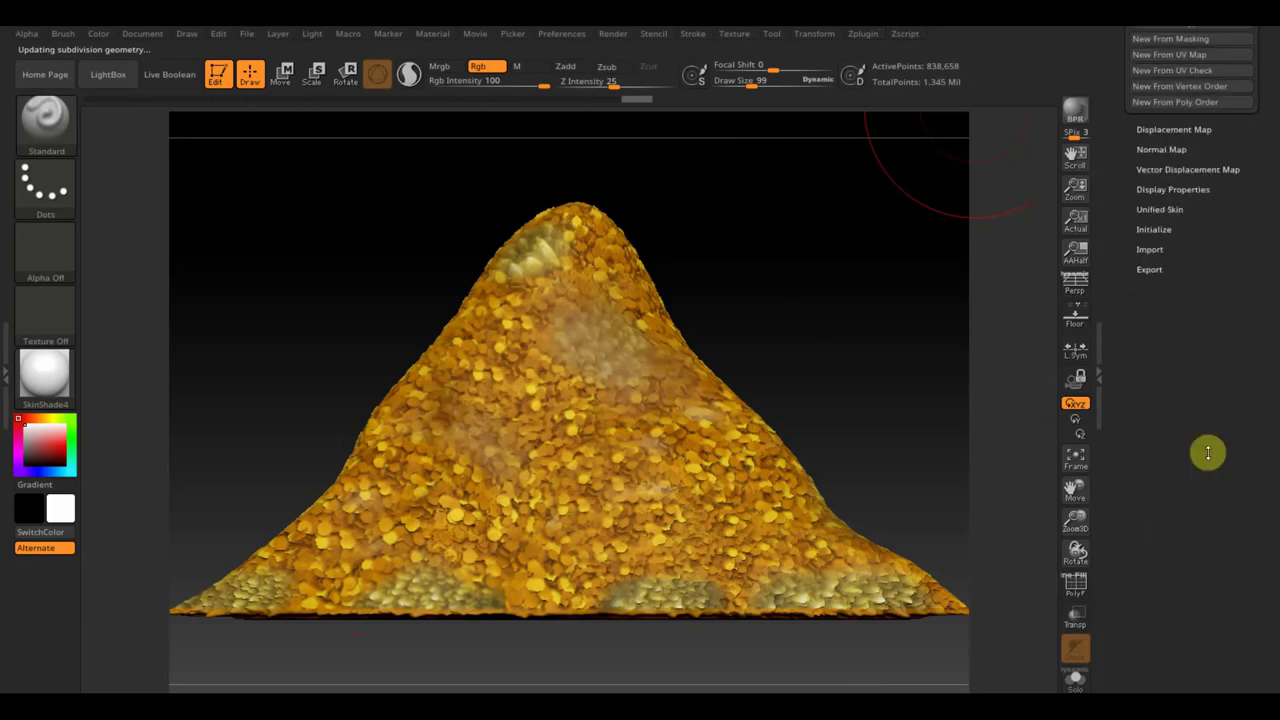
{"action": "scroll", "coordinate": [1200, 495], "scroll_direction": "up", "scroll_amount": 2}
{"action": "scroll", "coordinate": [1215, 370], "scroll_direction": "up", "scroll_amount": 1}
{"action": "left_click", "coordinate": [1198, 268]}
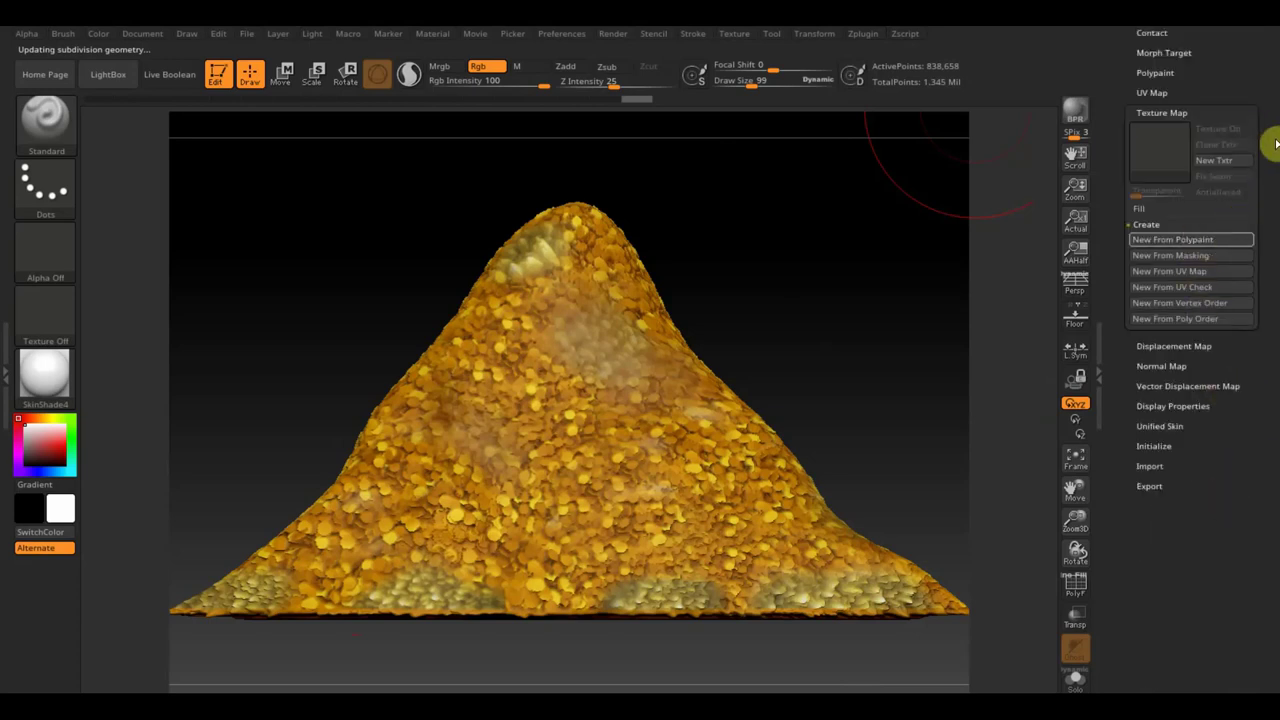
Drop the heap to subdivision level 1, leaving 821 points
{"action": "scroll", "coordinate": [1270, 95], "scroll_direction": "up", "scroll_amount": 1}
{"action": "scroll", "coordinate": [1255, 130], "scroll_direction": "up", "scroll_amount": 5}
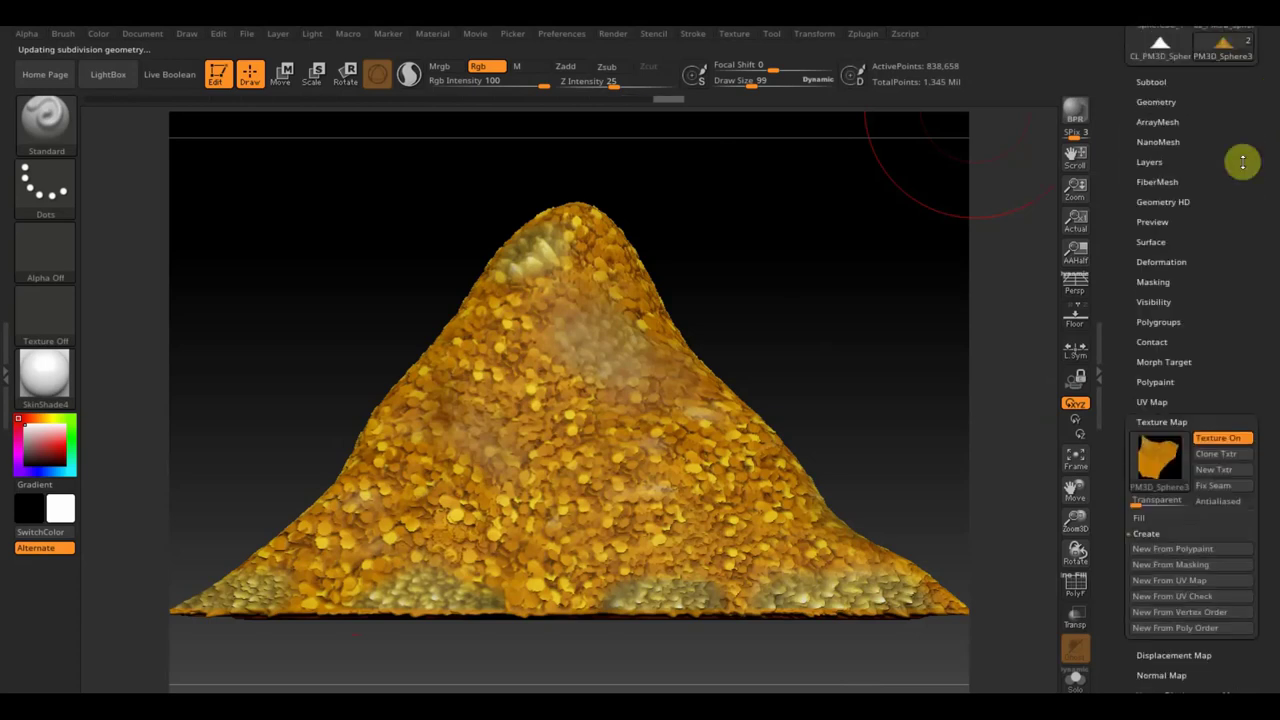
{"action": "left_click", "coordinate": [1165, 110]}
{"action": "left_click_drag", "start_coordinate": [1185, 143], "coordinate": [1128, 157]}
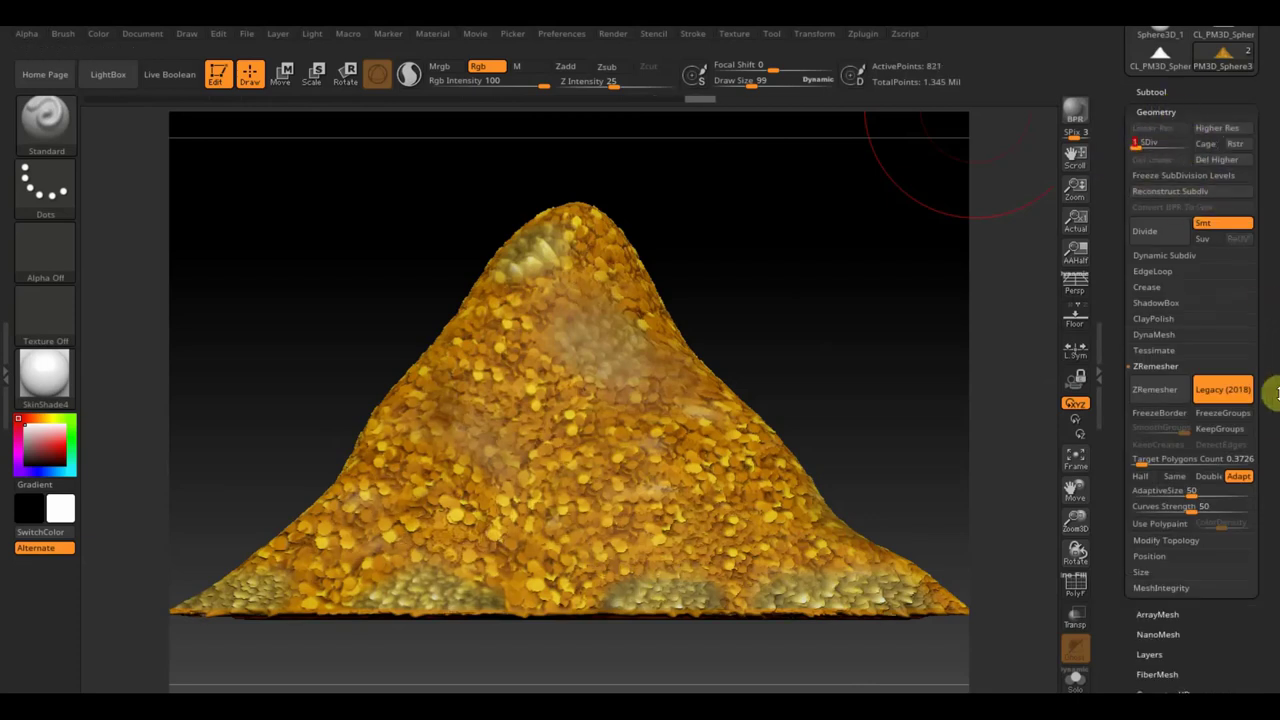
Bake a 2048×2048 tangent-space normal map and clone it as the current texture
{"action": "scroll", "coordinate": [1268, 300], "scroll_direction": "down", "scroll_amount": 8}
{"action": "left_click", "coordinate": [1163, 575]}
{"action": "left_click", "coordinate": [1172, 202]}
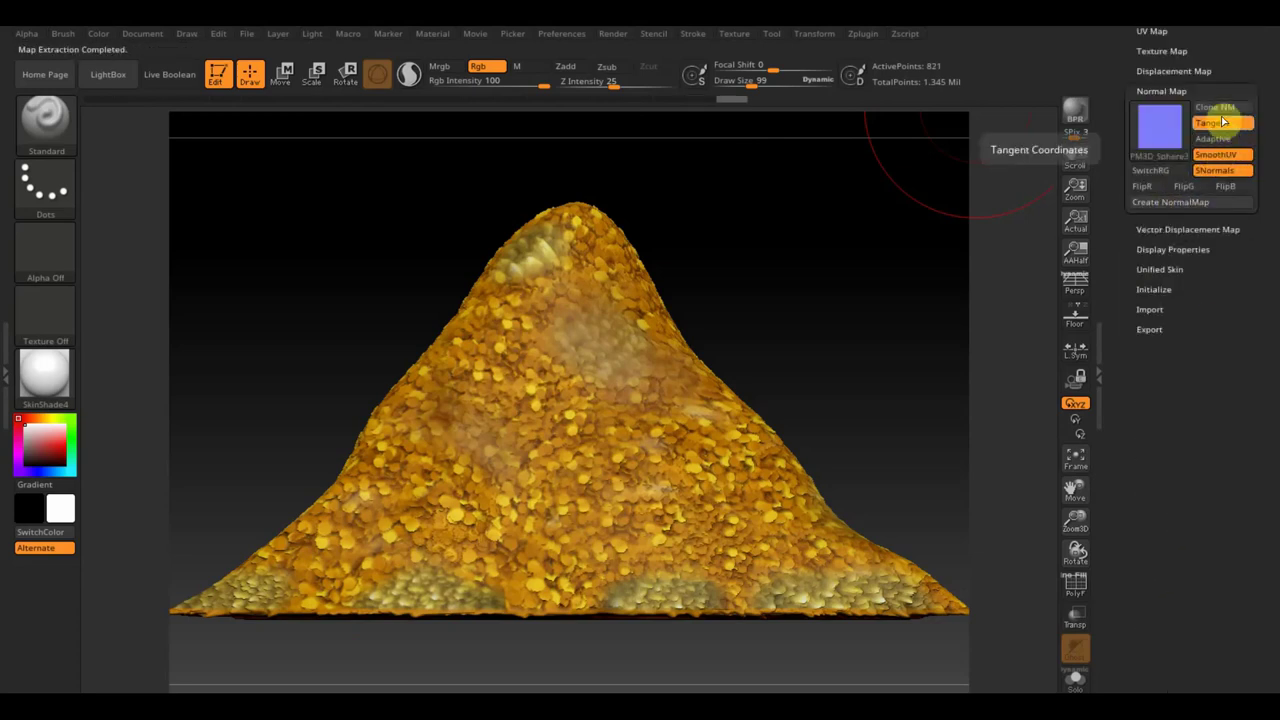
{"action": "left_click", "coordinate": [1215, 107]}
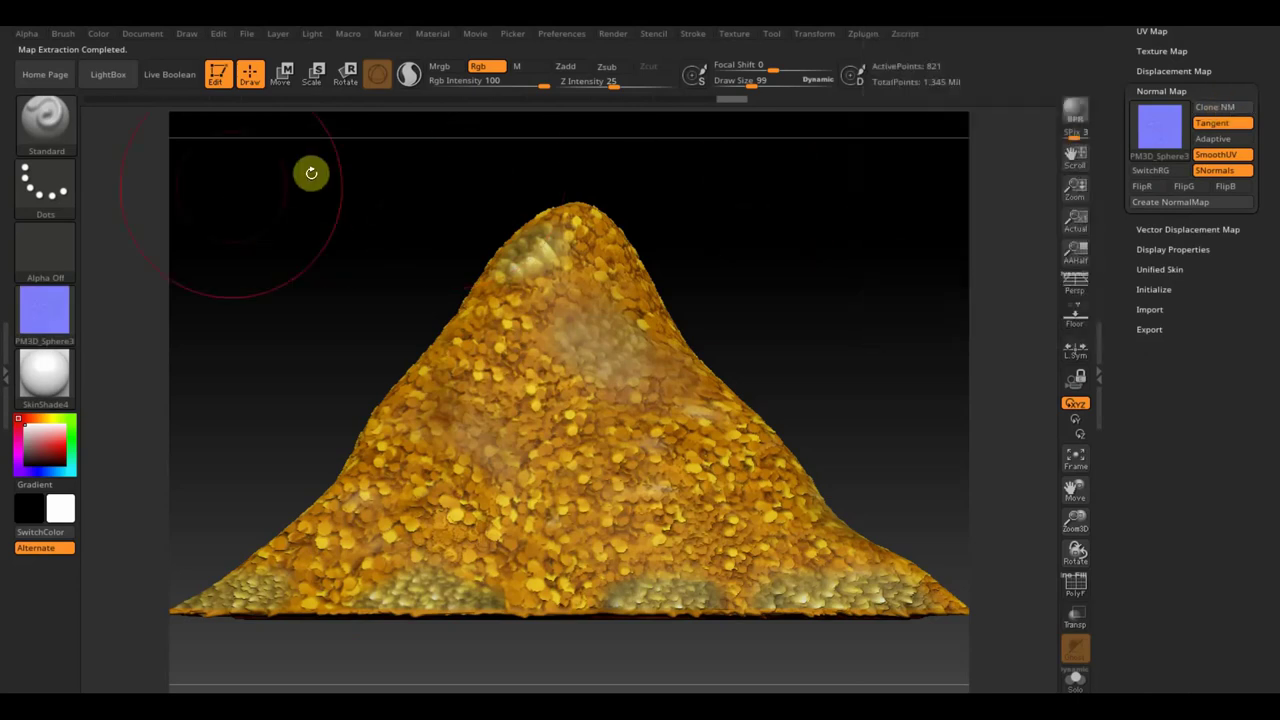
{"action": "left_click", "coordinate": [44, 318]}
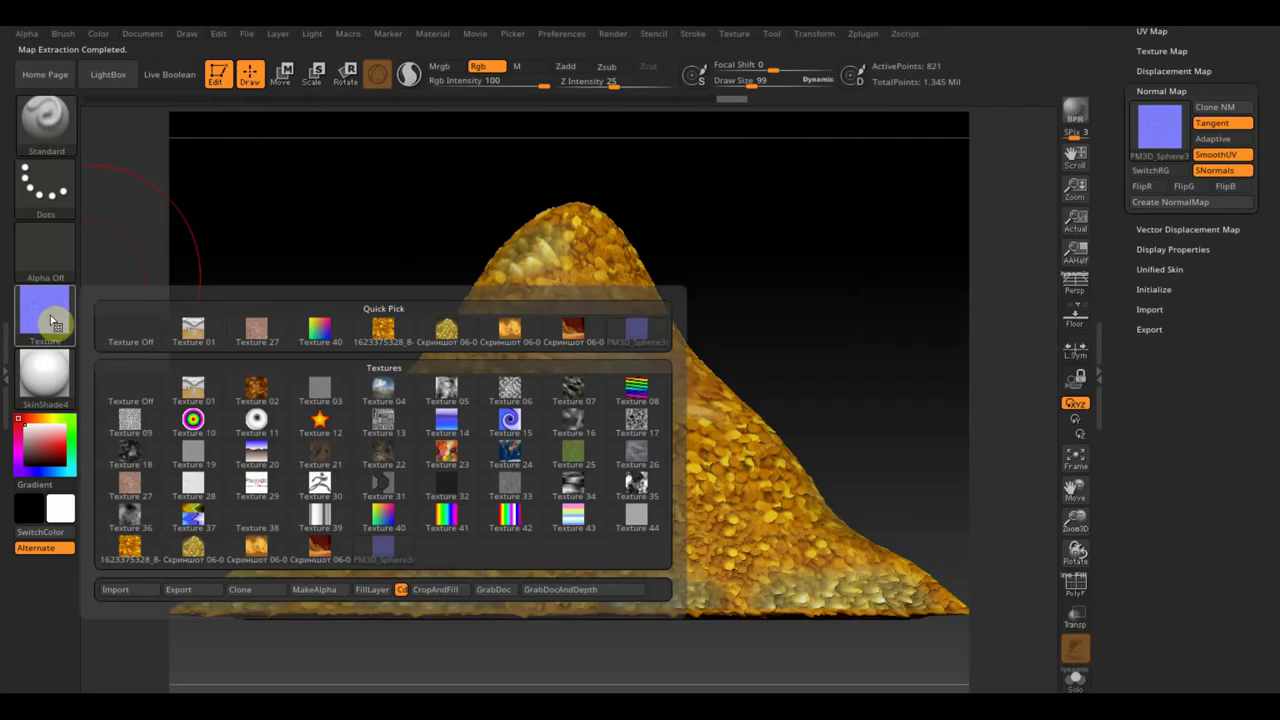
Export the normal map as a PNG named 'нормал' into the 'гора золота' folder
{"action": "left_click", "coordinate": [430, 387]}
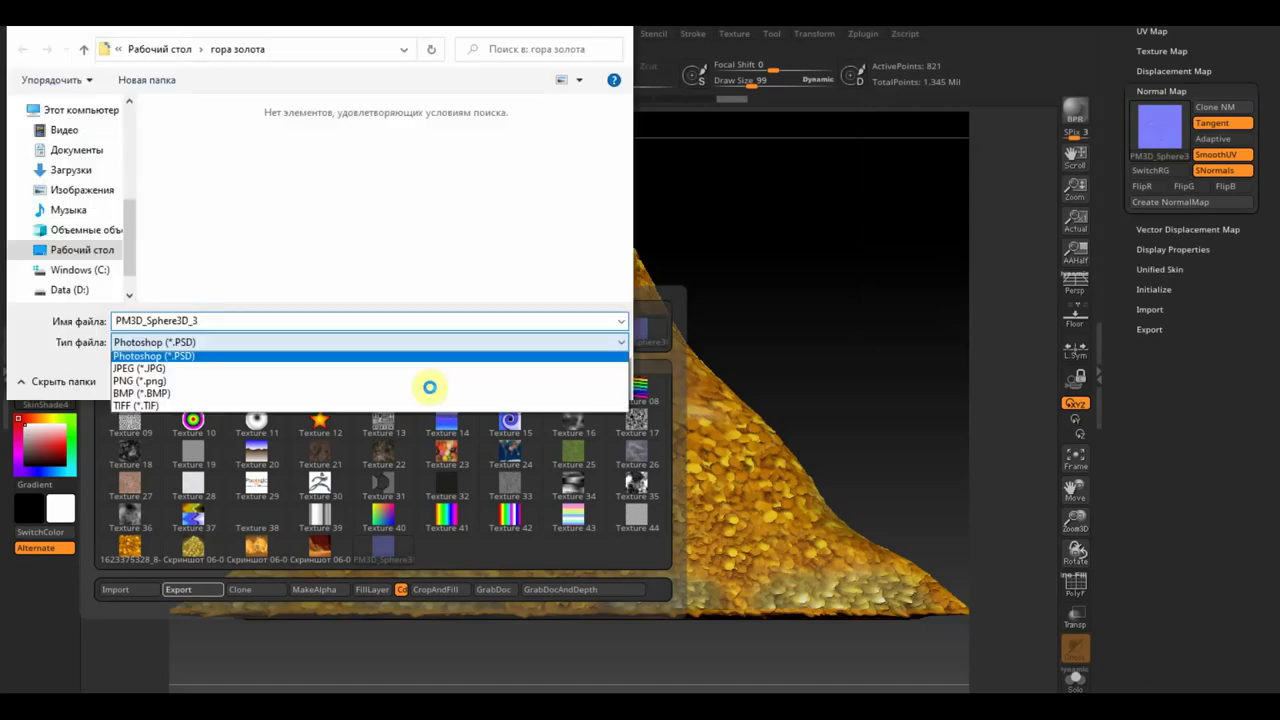
{"action": "left_click", "coordinate": [177, 386]}
{"action": "double_click", "coordinate": [206, 321]}
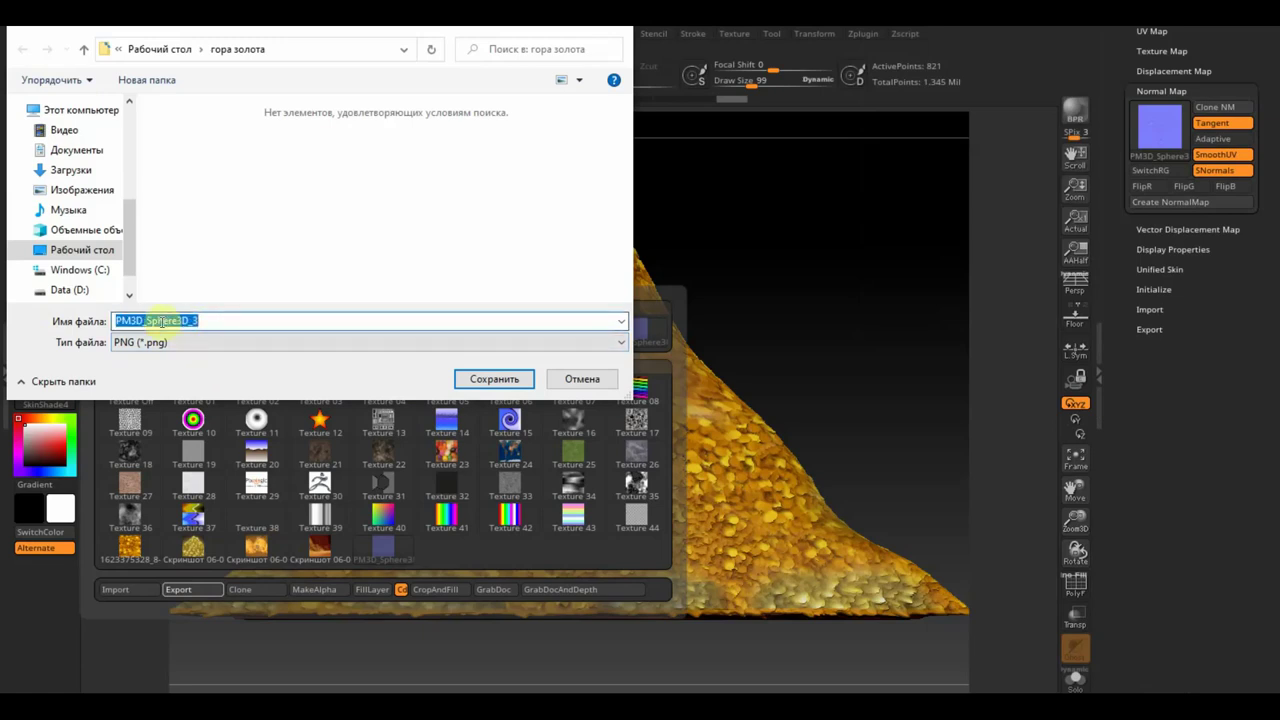
{"action": "type", "text": "нормал"}
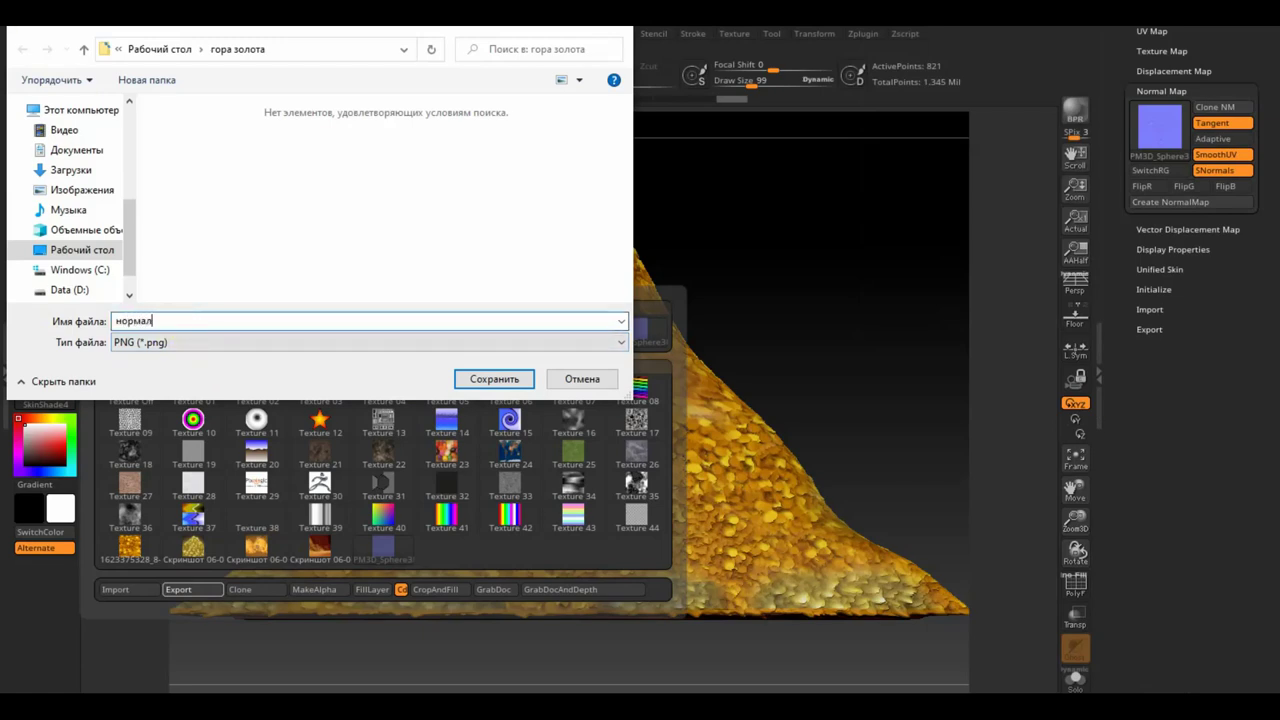
{"action": "key", "text": "Return"}
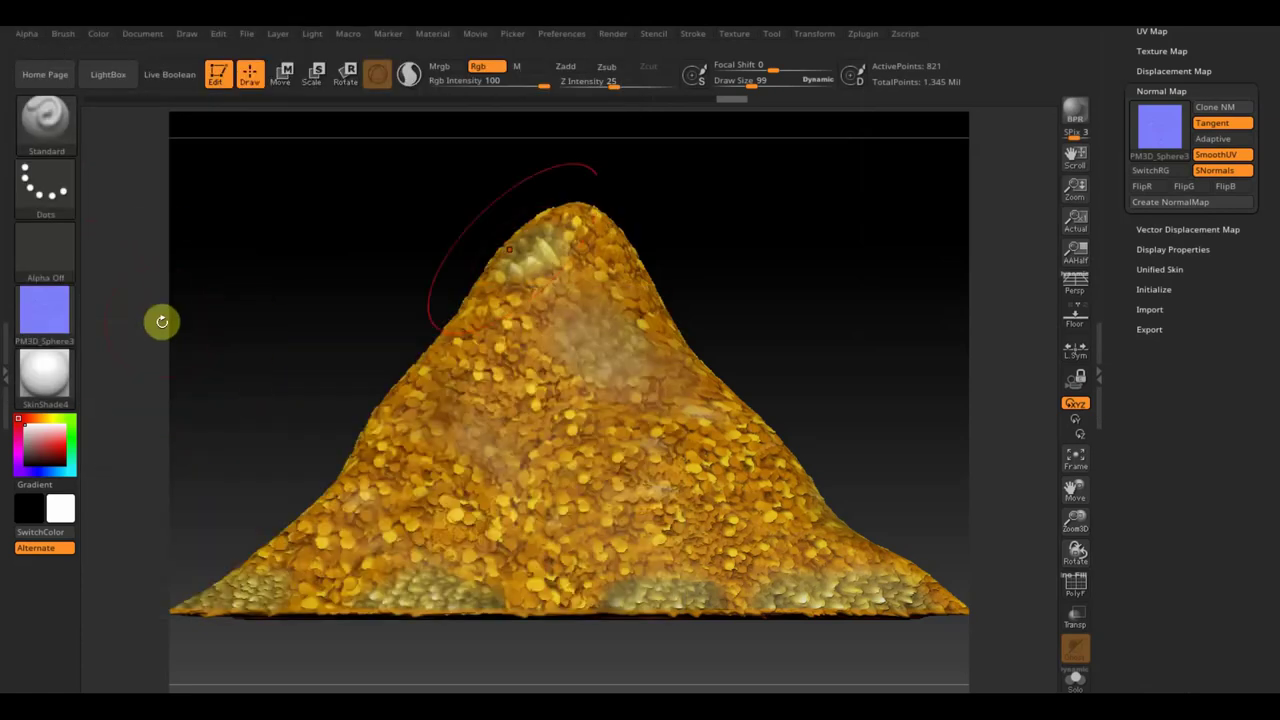
Make the gold colour texture PM3D_Sphere3 current and flip it vertically
{"action": "scroll", "coordinate": [1268, 100], "scroll_direction": "up", "scroll_amount": 3}
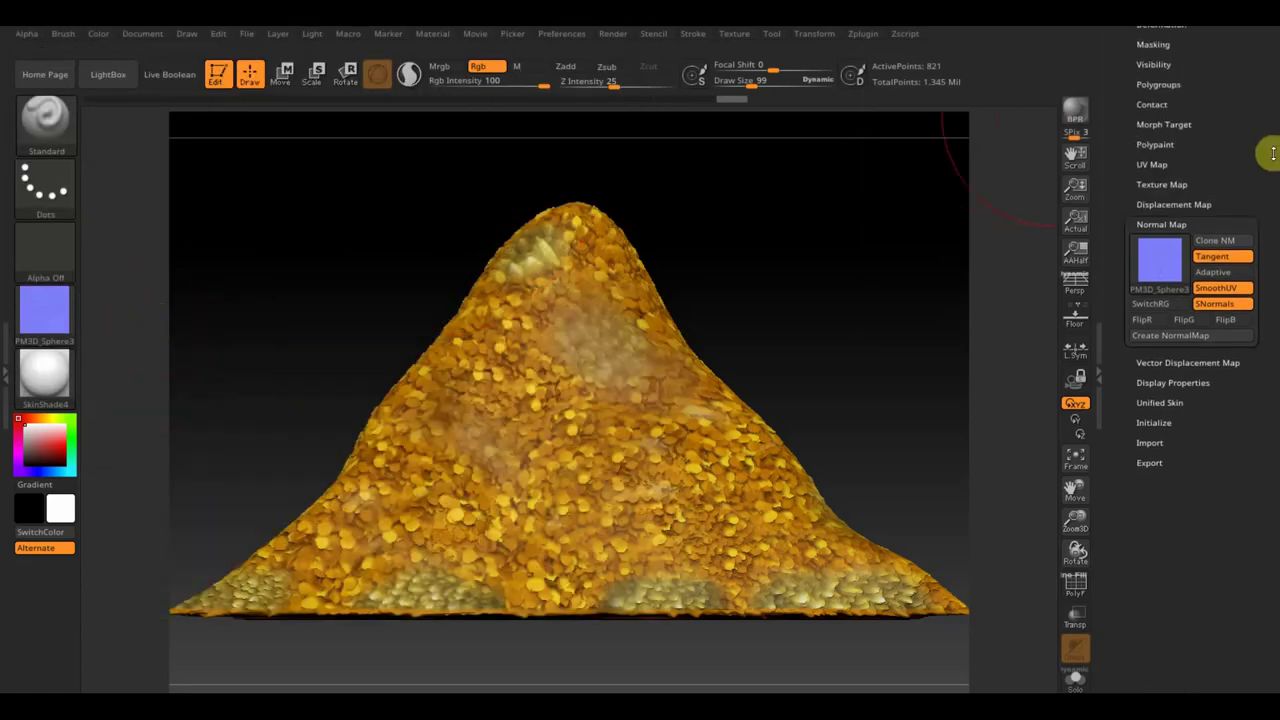
{"action": "left_click", "coordinate": [1170, 186]}
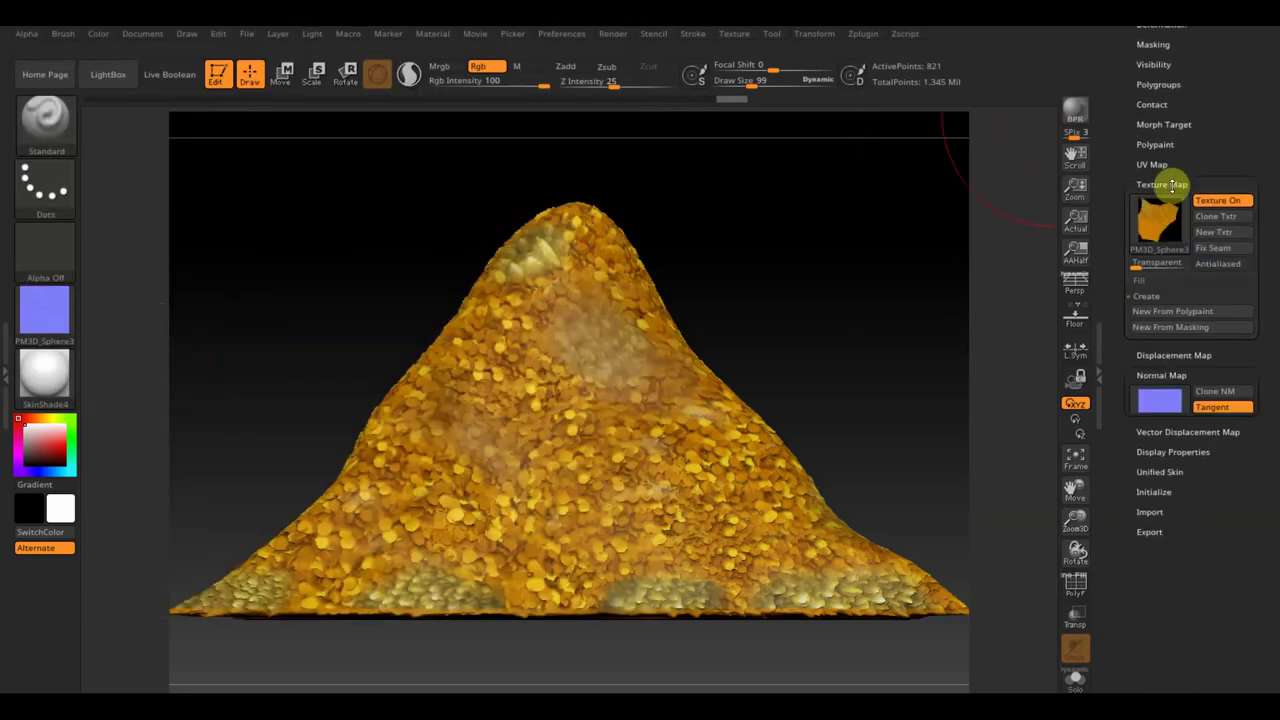
{"action": "left_click", "coordinate": [1228, 218]}
{"action": "mouse_move", "coordinate": [44, 310]}
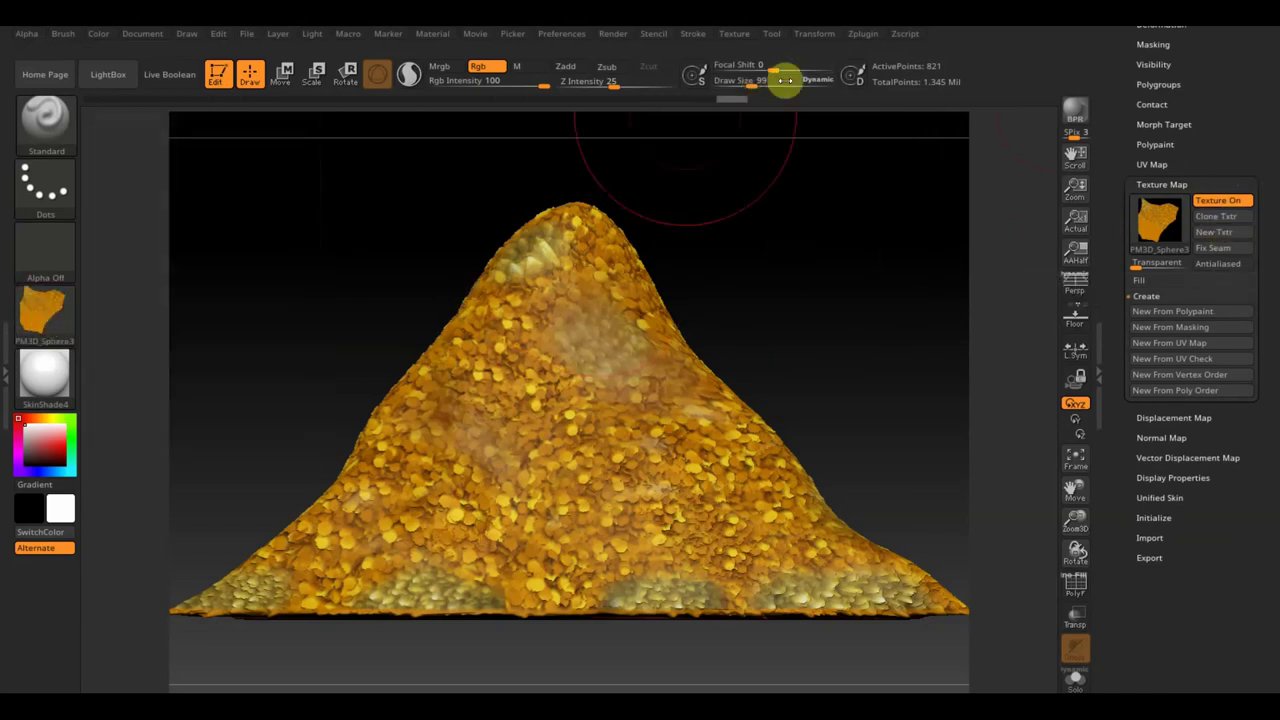
{"action": "left_click", "coordinate": [740, 38]}
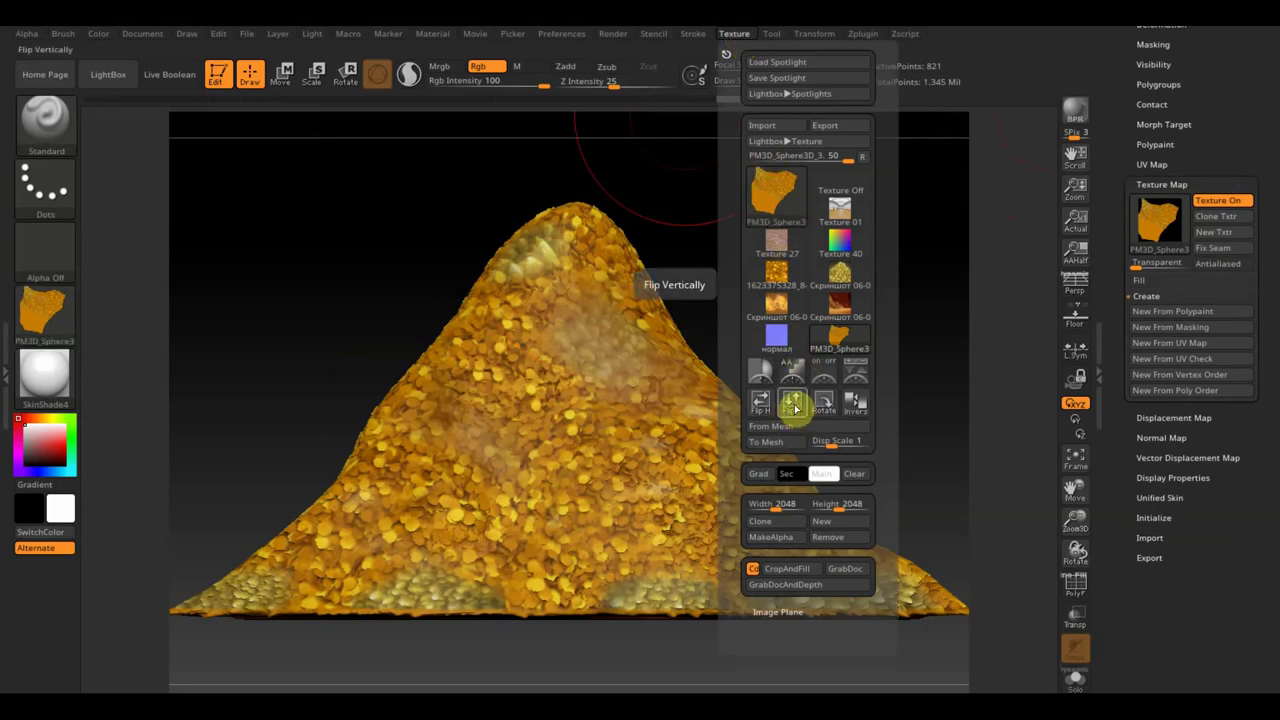
{"action": "left_click", "coordinate": [796, 404]}
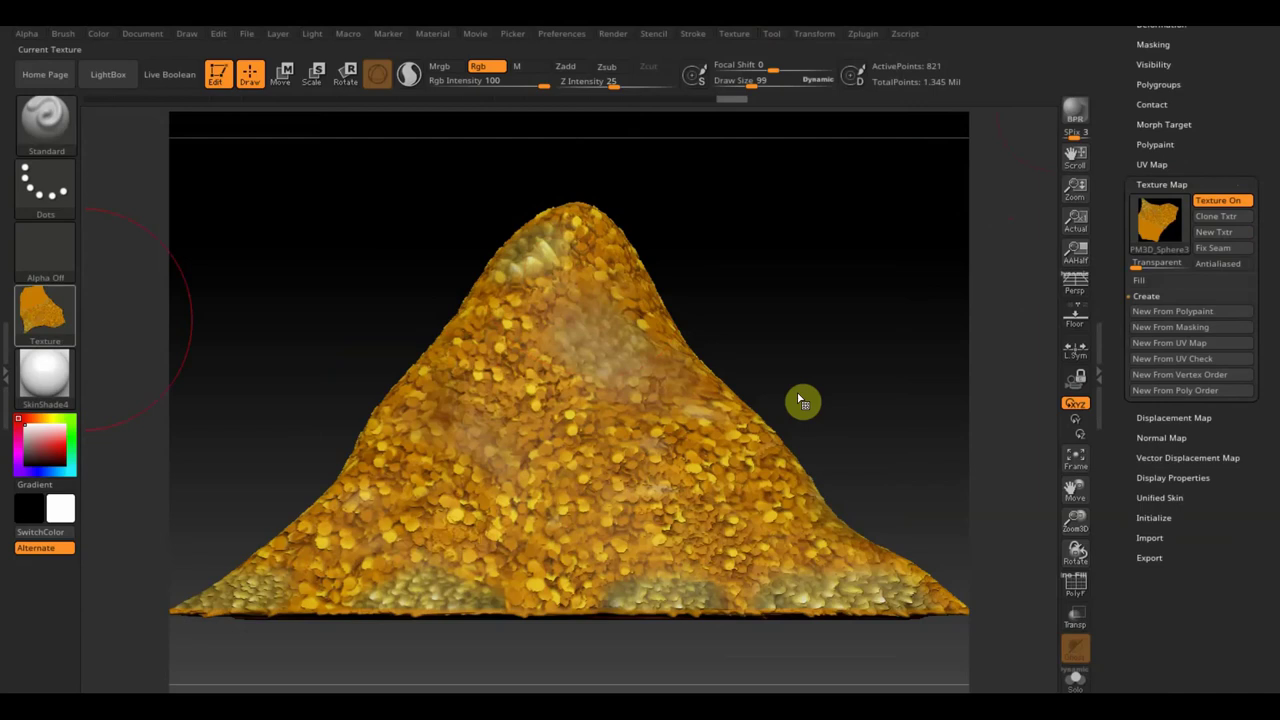
Export the flipped gold texture as a PNG file into the 'гора золота' folder
{"action": "left_click", "coordinate": [45, 320]}
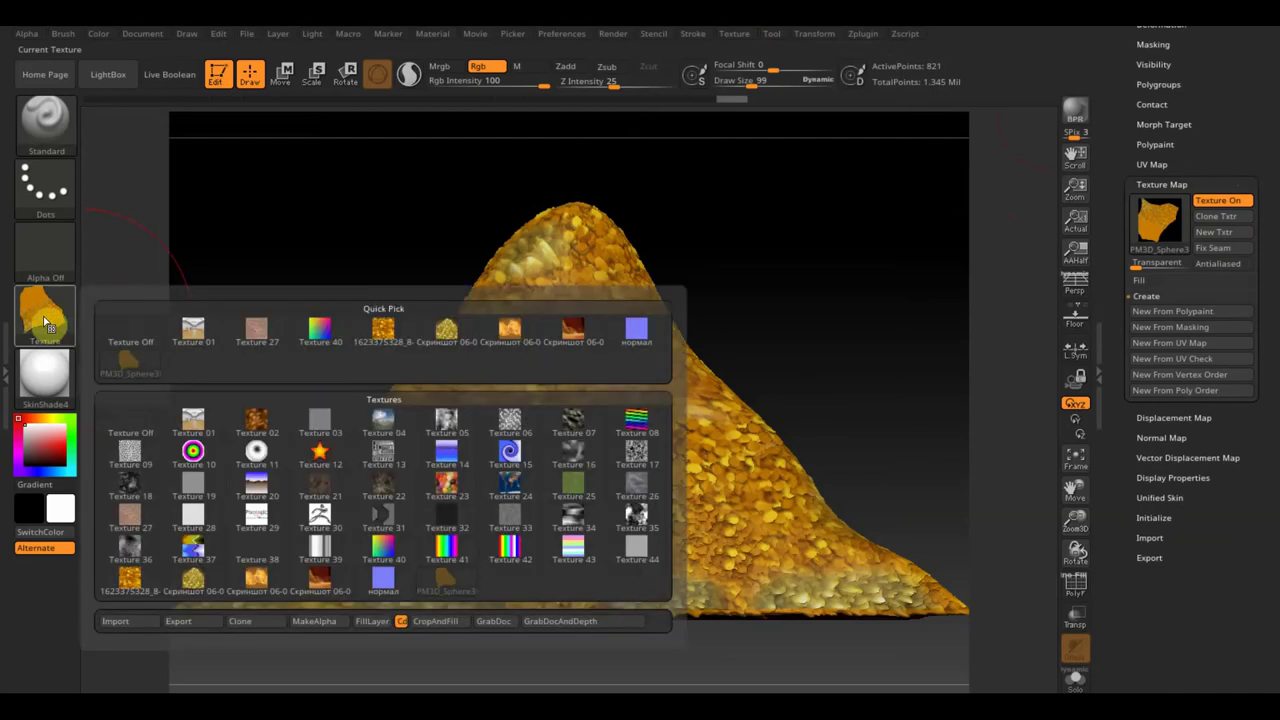
{"action": "left_click", "coordinate": [181, 625]}
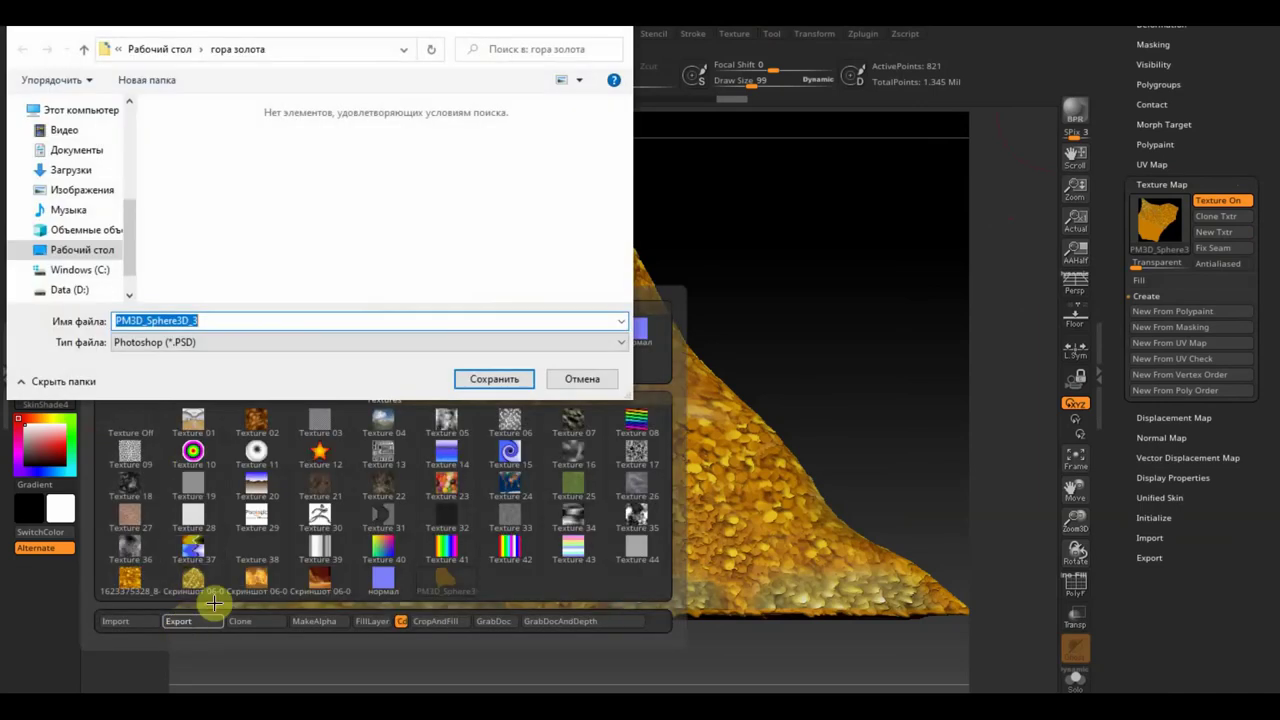
{"action": "left_click", "coordinate": [212, 342]}
{"action": "left_click", "coordinate": [175, 384]}
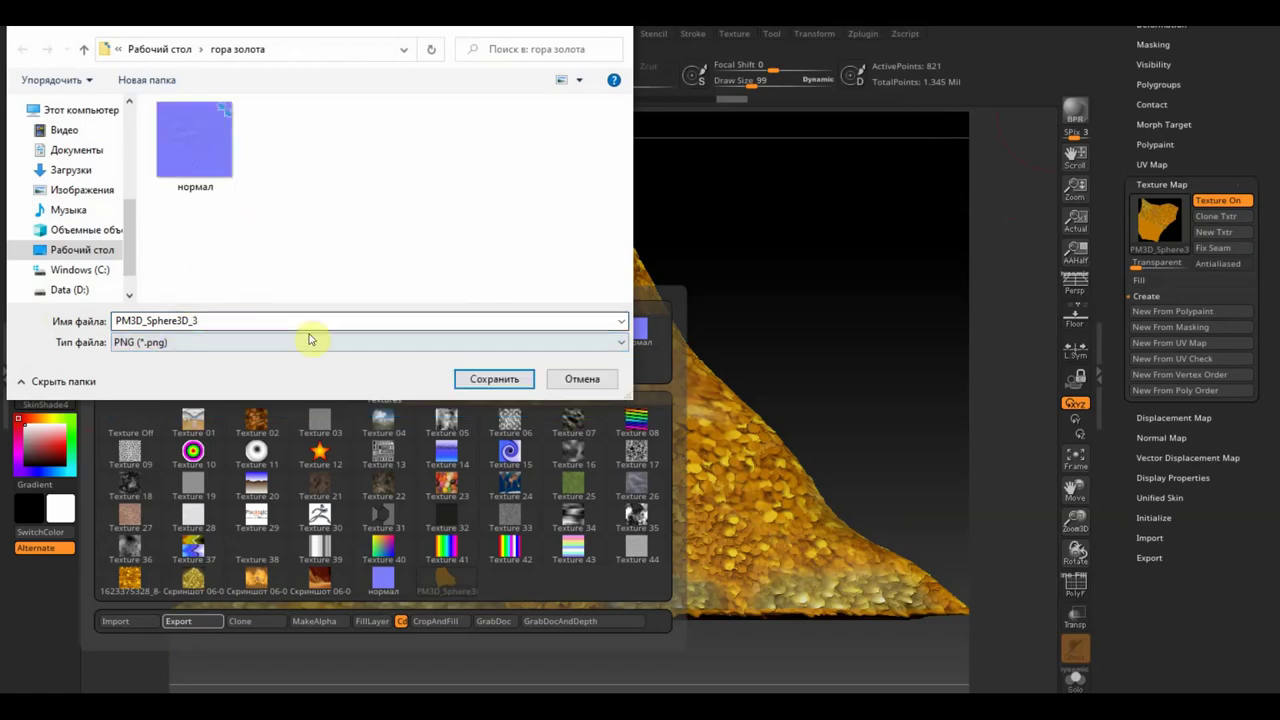
{"action": "left_click", "coordinate": [494, 379]}
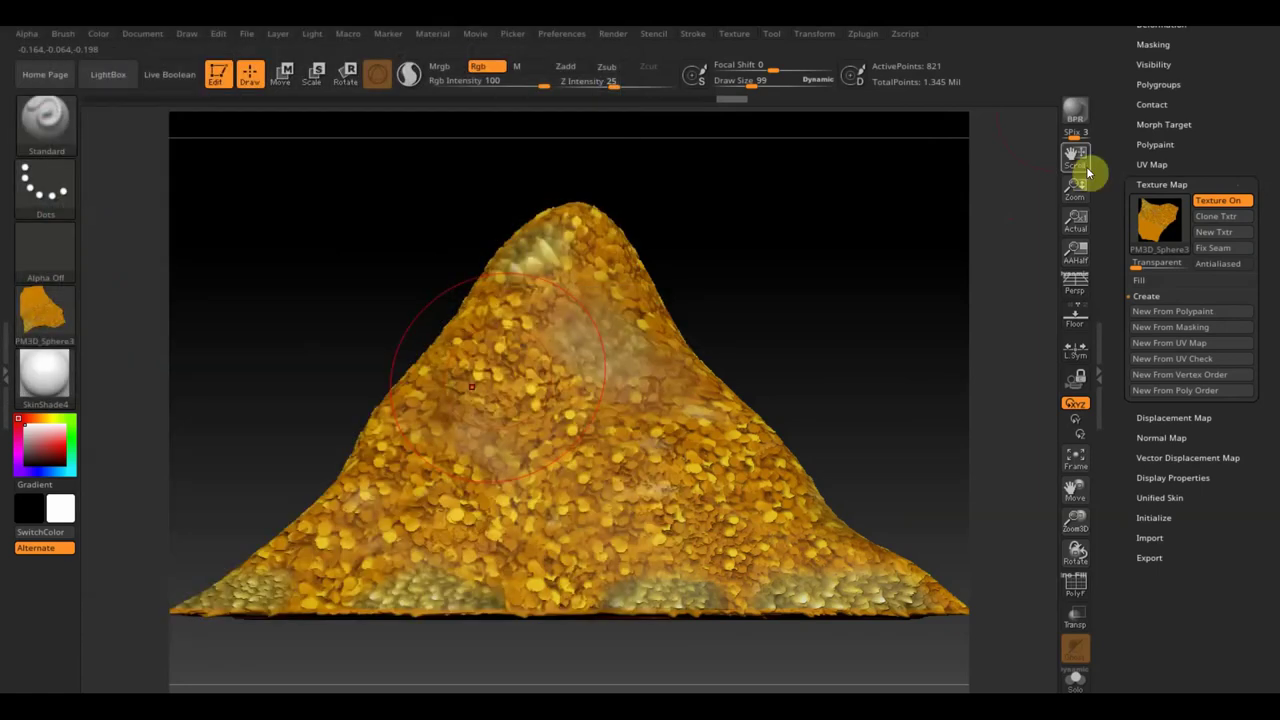
Return the heap to SDiv 1 and delete its higher subdivision levels, leaving 507,166 total points
{"action": "left_click", "coordinate": [1163, 243]}
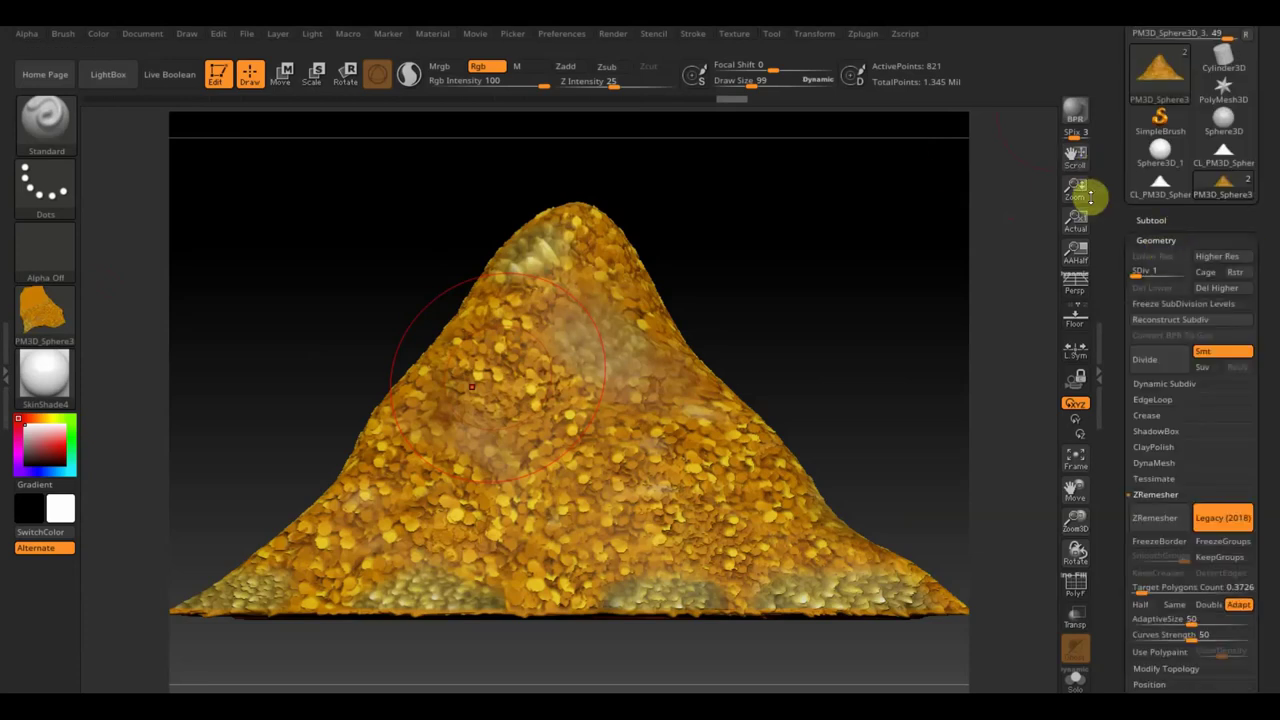
{"action": "left_click", "coordinate": [1141, 272]}
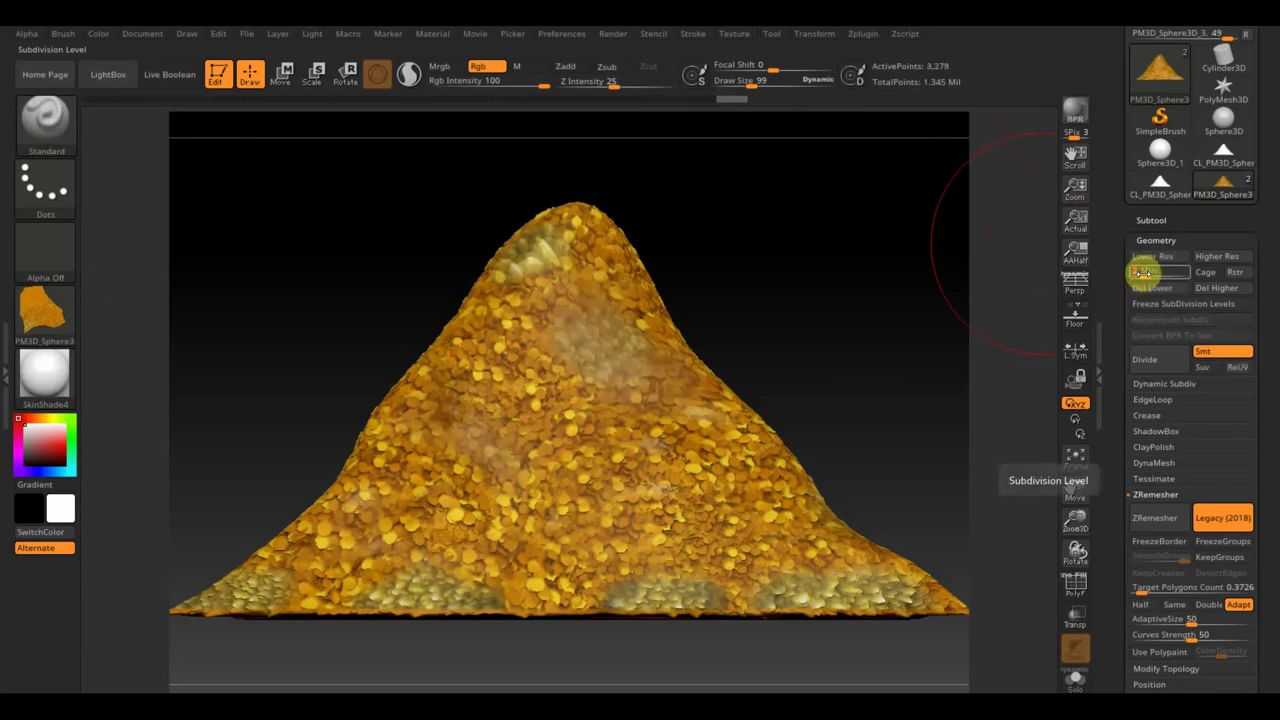
{"action": "left_click", "coordinate": [1128, 274]}
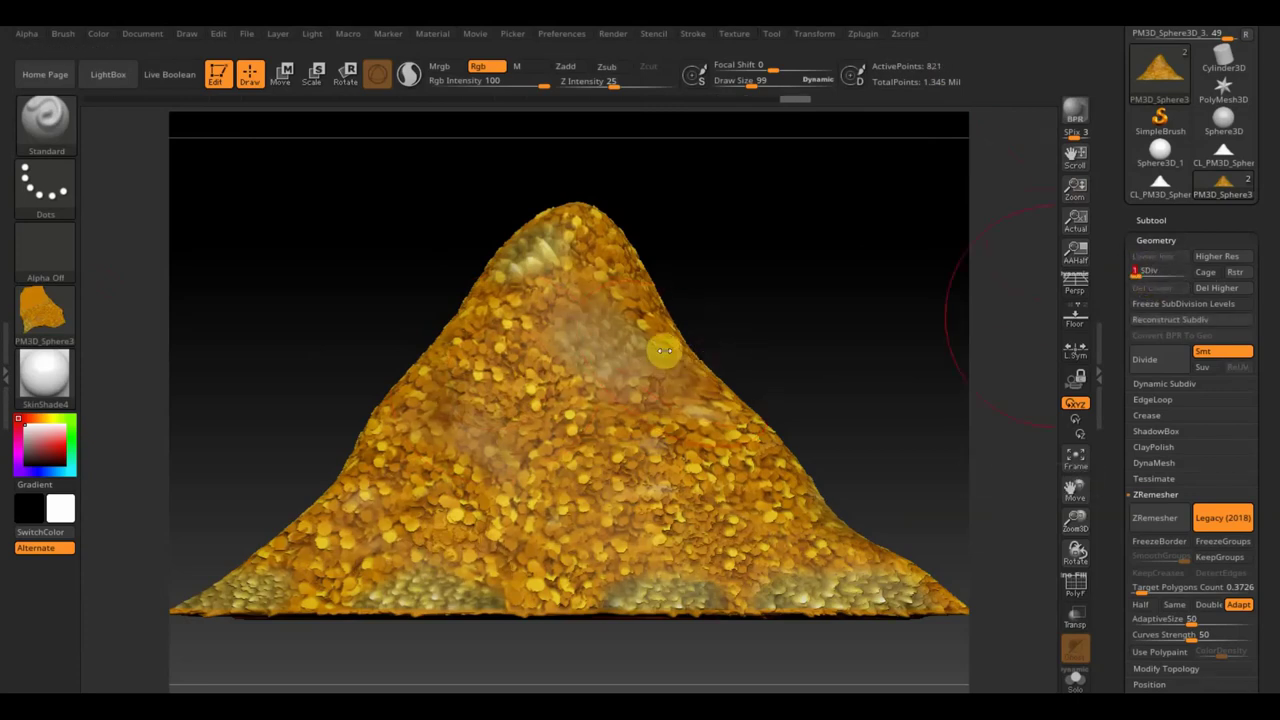
{"action": "left_click_drag", "start_coordinate": [1149, 277], "coordinate": [1185, 277]}
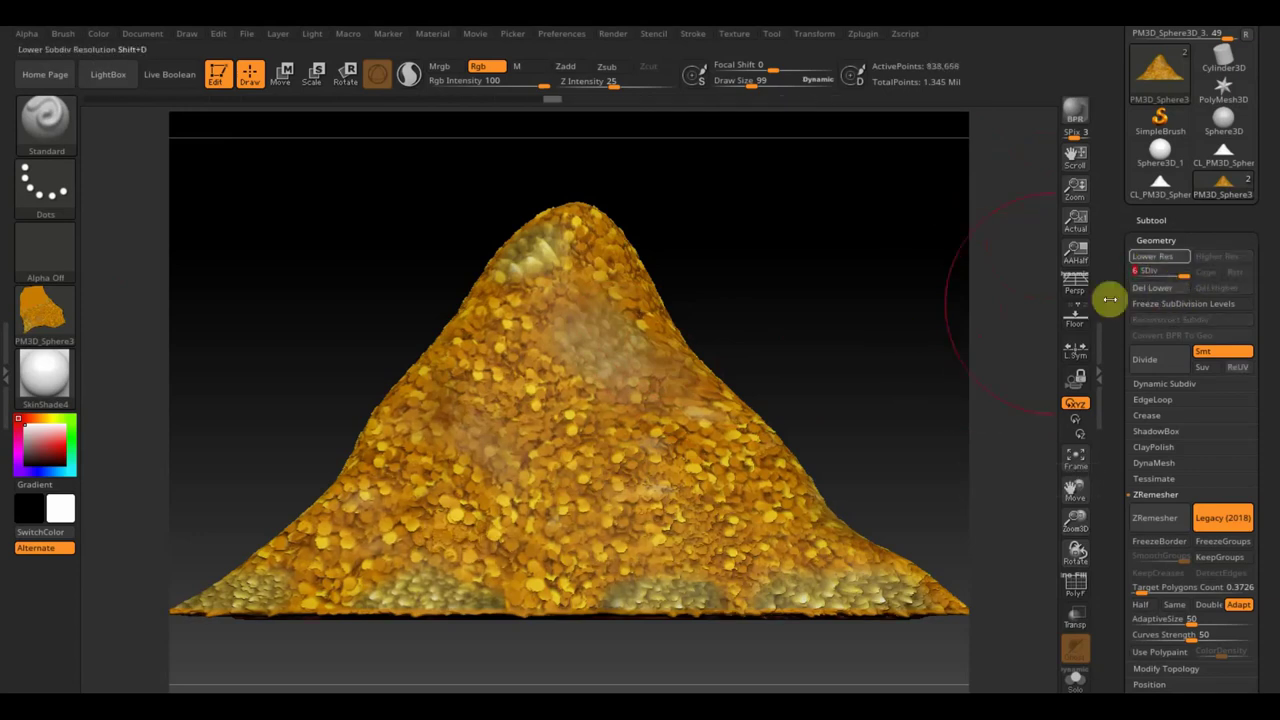
{"action": "left_click_drag", "start_coordinate": [1180, 270], "coordinate": [1131, 272]}
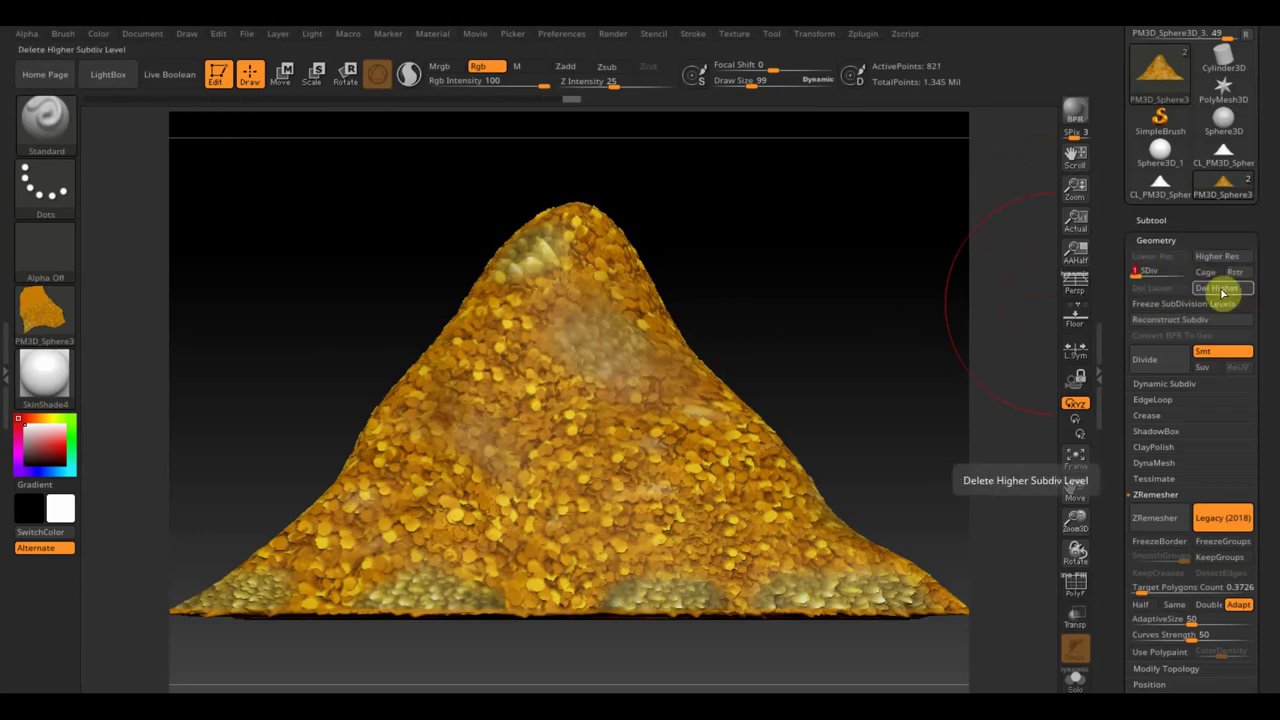
{"action": "left_click", "coordinate": [1222, 289]}
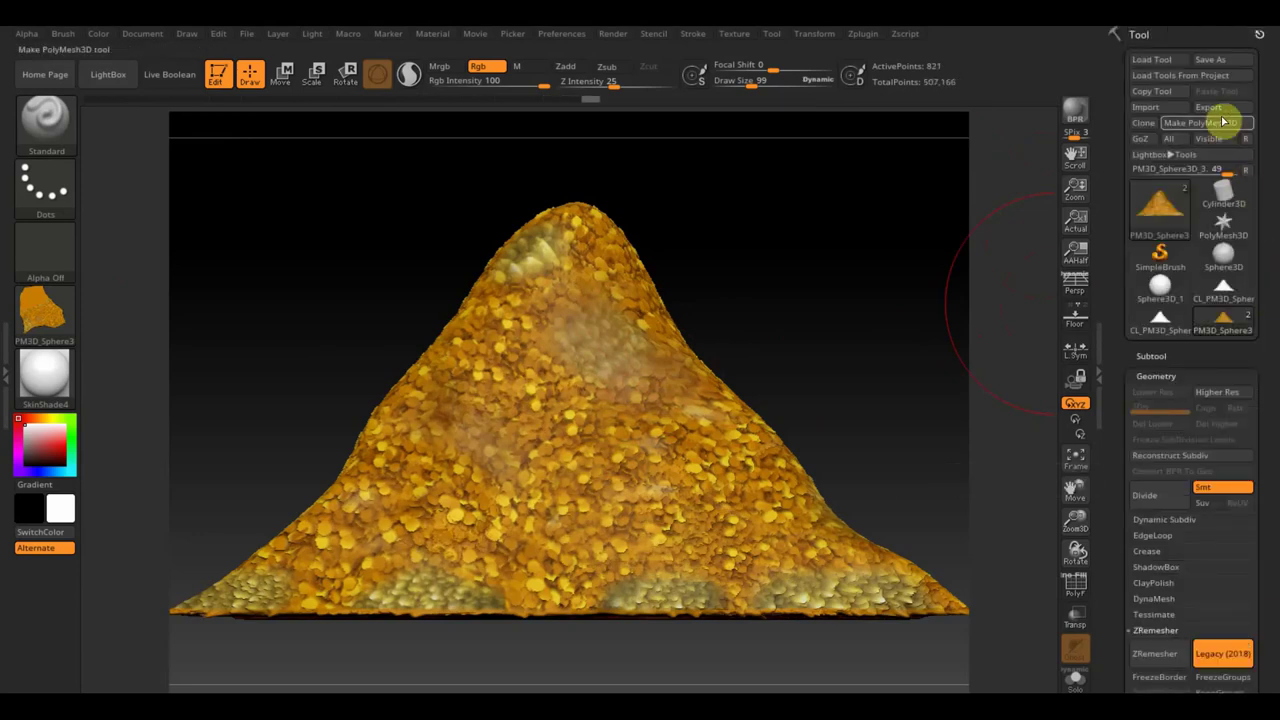
{"action": "left_click", "coordinate": [1222, 108]}
Replace the export file name with 'гора золота' and save the heap as an OBJ
{"action": "left_click", "coordinate": [210, 325]}
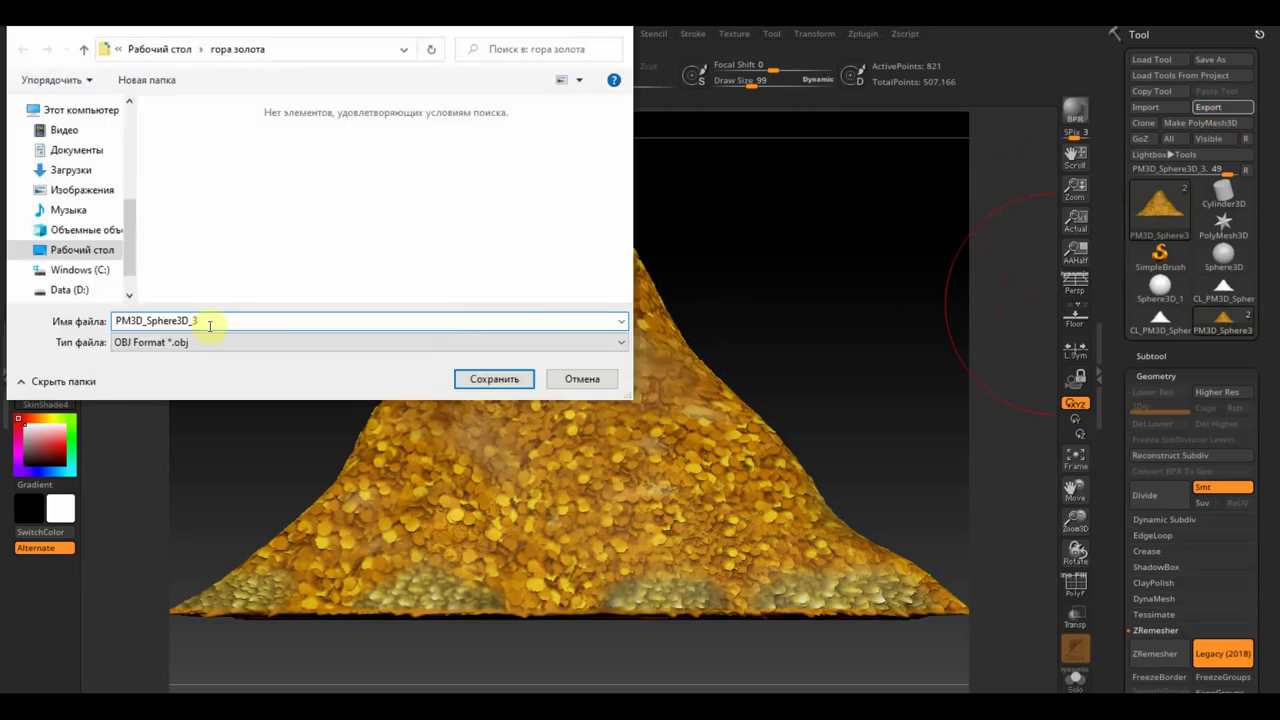
{"action": "left_click_drag", "start_coordinate": [210, 325], "coordinate": [143, 321]}
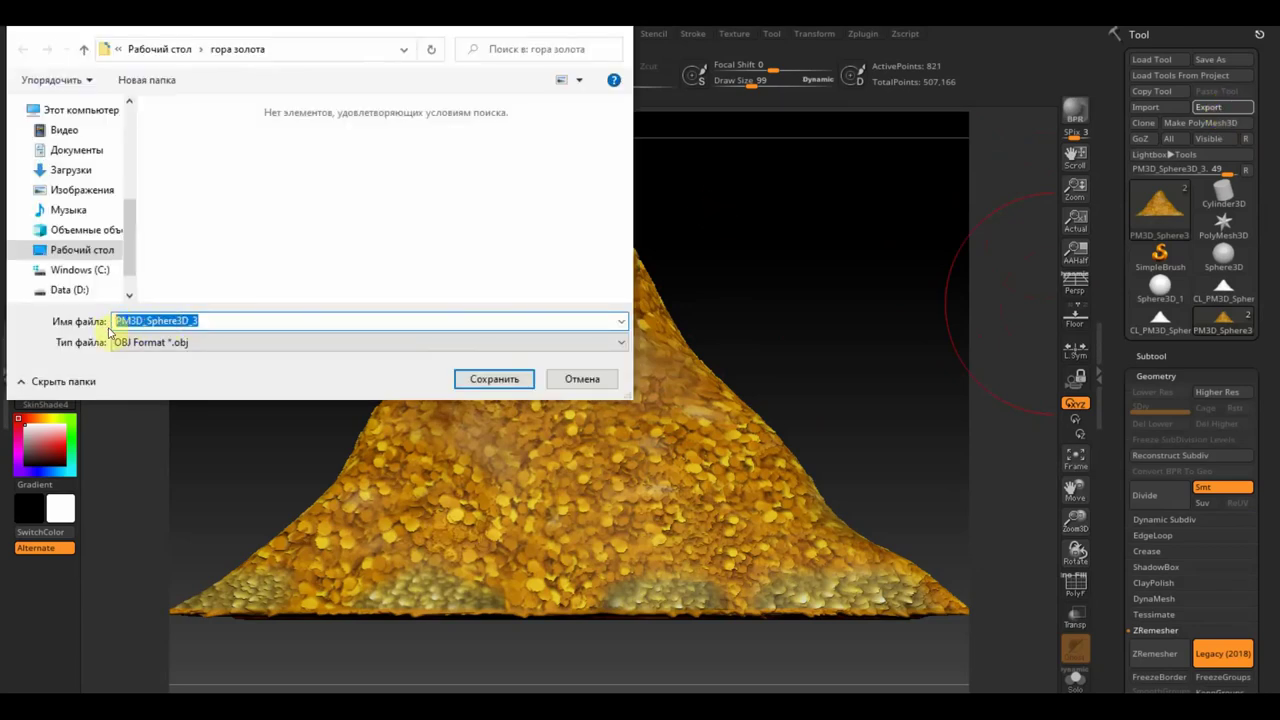
{"action": "type", "text": "ro"}
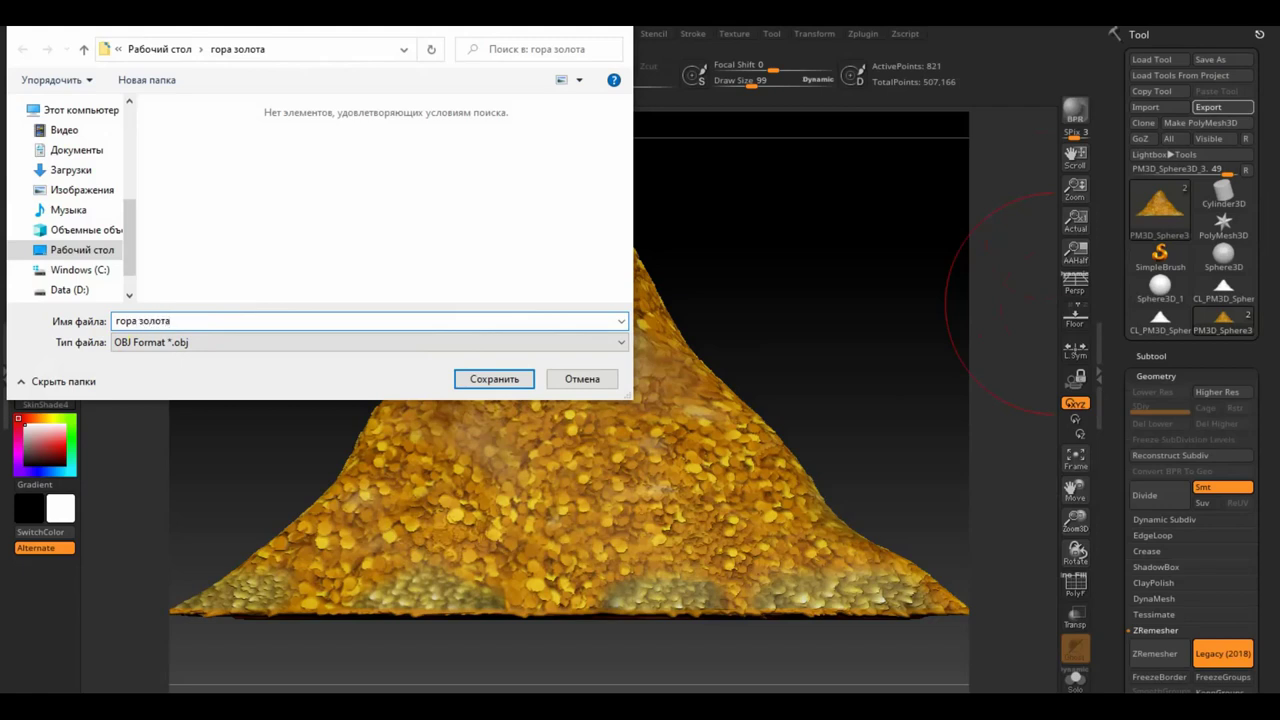
{"action": "left_click", "coordinate": [514, 379]}
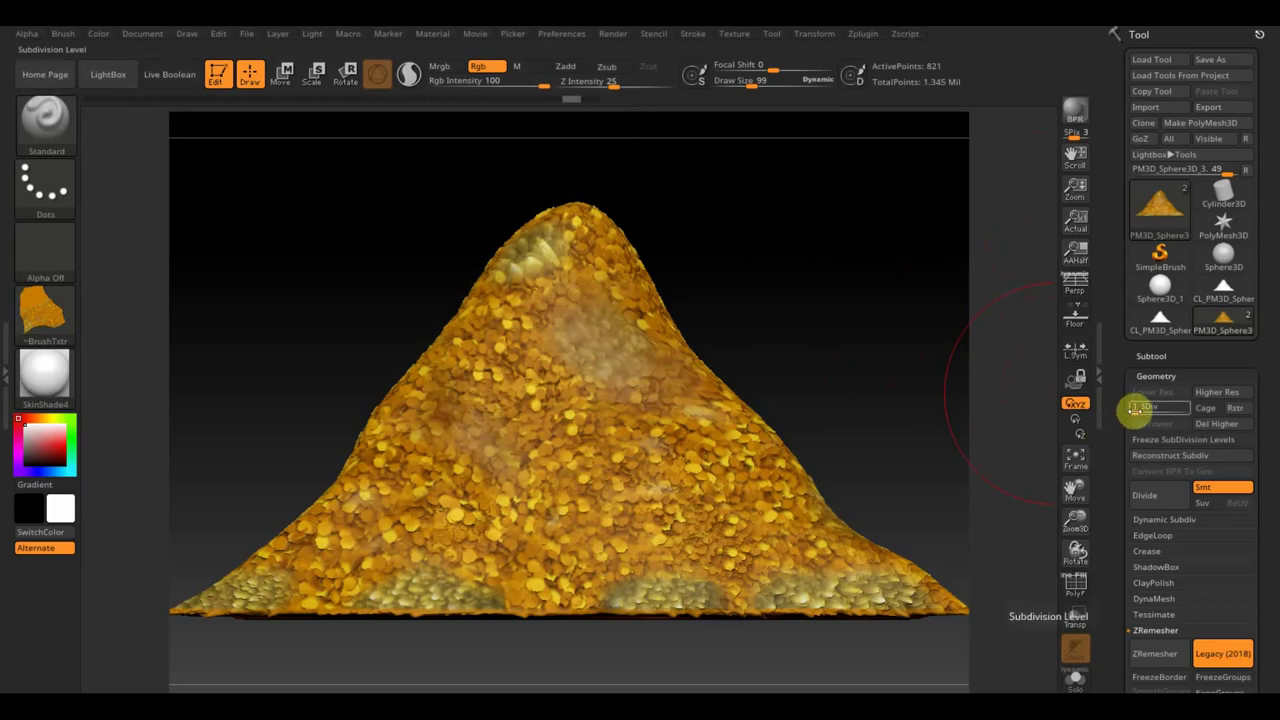
Copy the heap's UVs to memory with Zplugin > UV Master > Copy UVs at subdivision level 1
{"action": "mouse_move", "coordinate": [1140, 410]}
{"action": "left_mouse_down"}
{"action": "mouse_move", "coordinate": [1200, 410]}
{"action": "mouse_move", "coordinate": [1133, 410]}
{"action": "left_mouse_up"}
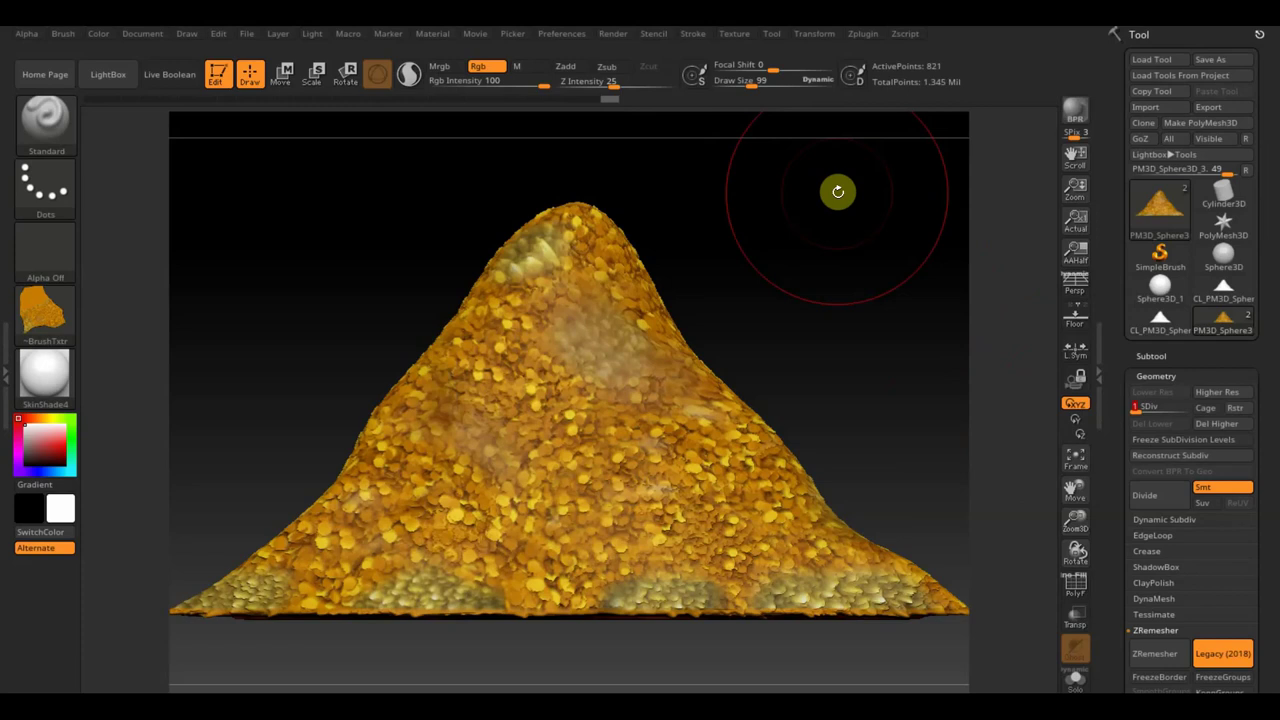
{"action": "left_click", "coordinate": [863, 35]}
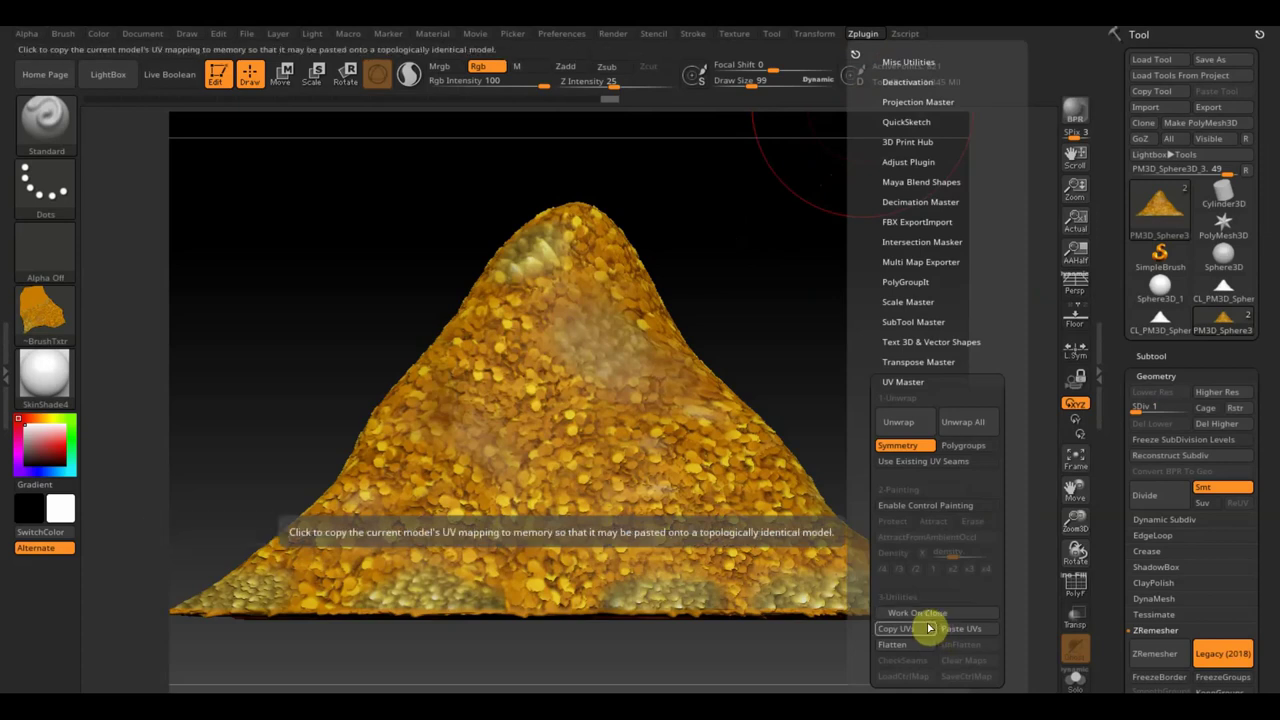
{"action": "left_click", "coordinate": [910, 630]}
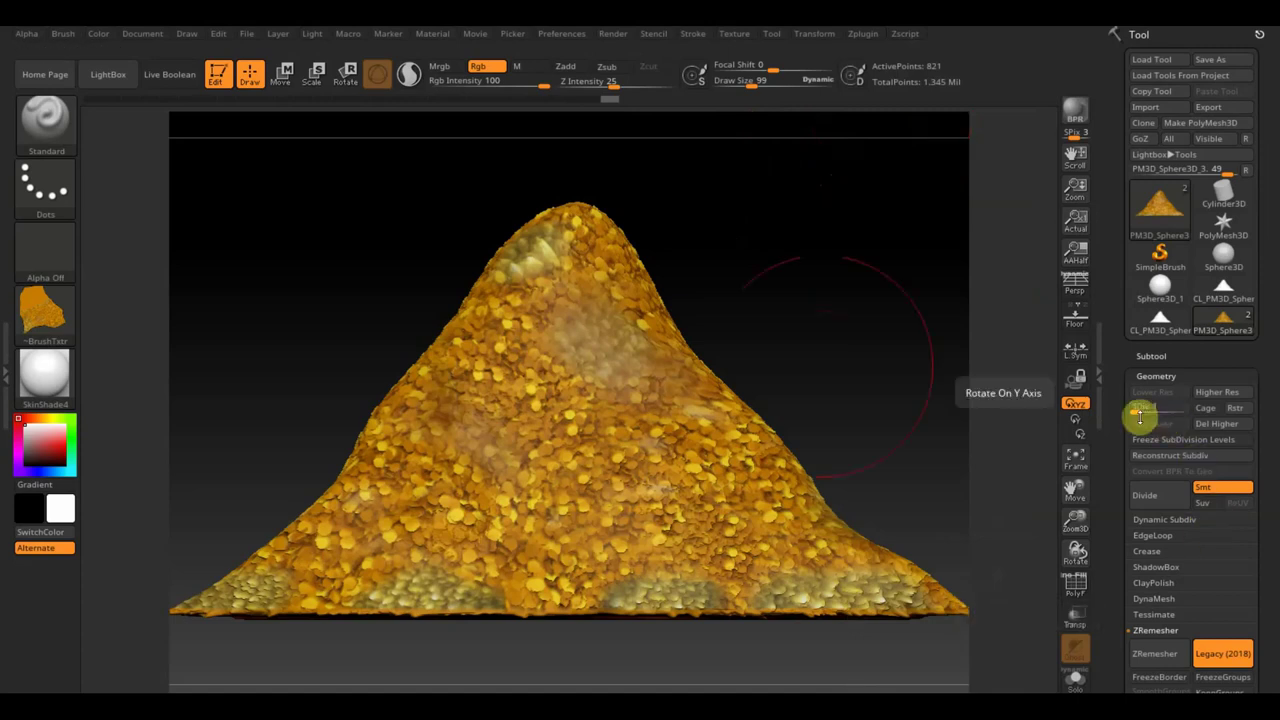
{"action": "left_click", "coordinate": [250, 38]}
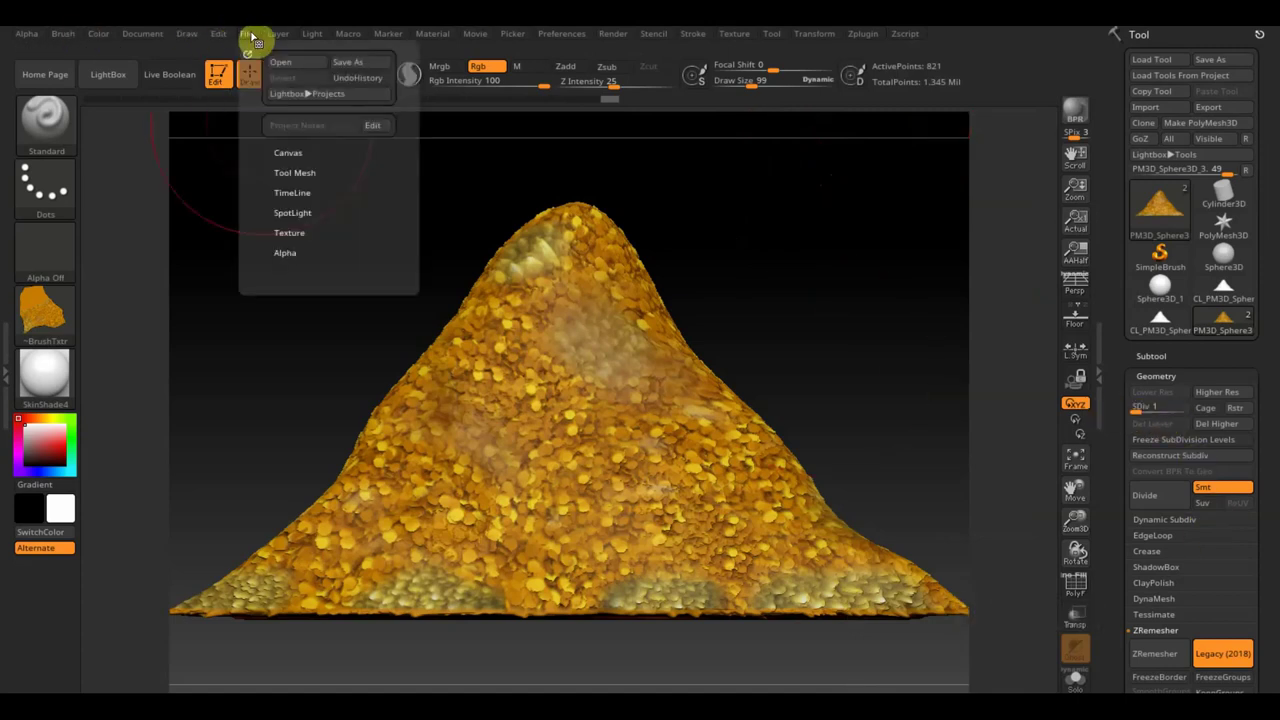
Save the project as 'ZBrushProject гора золота'
{"action": "left_click", "coordinate": [345, 62]}
{"action": "type", "text": "ZBrushProject гора золота"}
{"action": "left_click", "coordinate": [203, 320]}
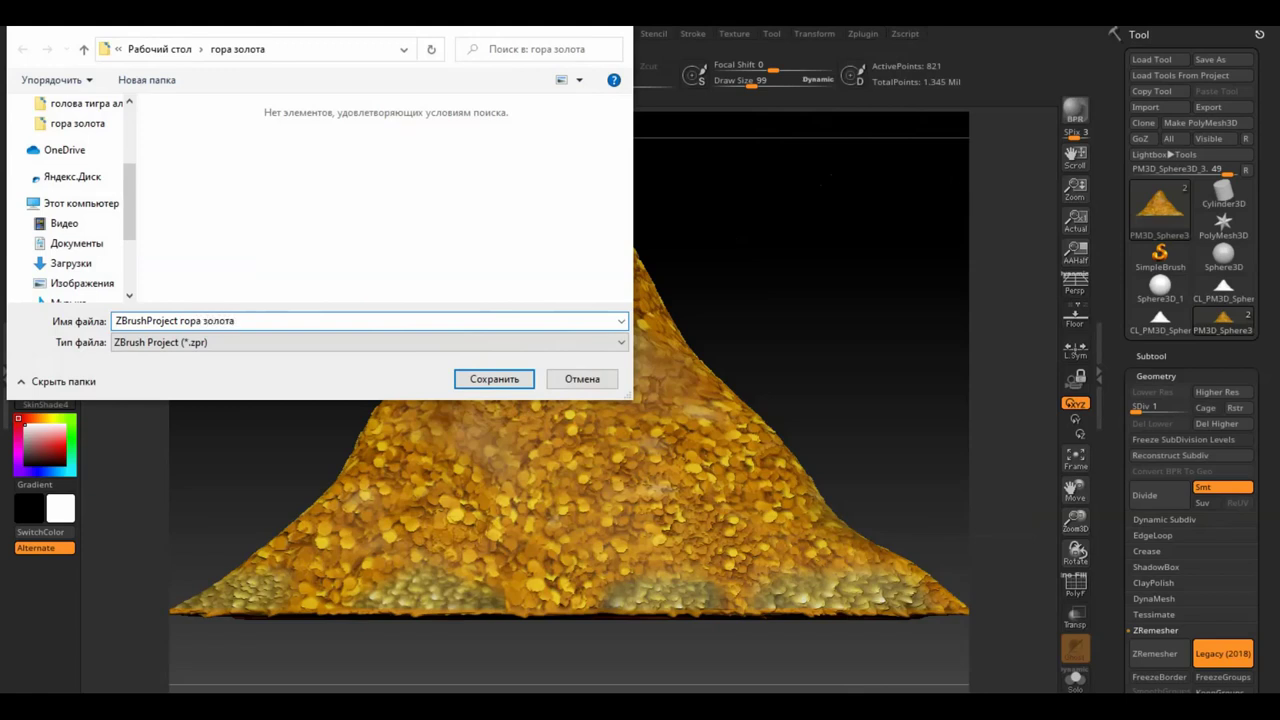
{"action": "key", "text": "Return"}
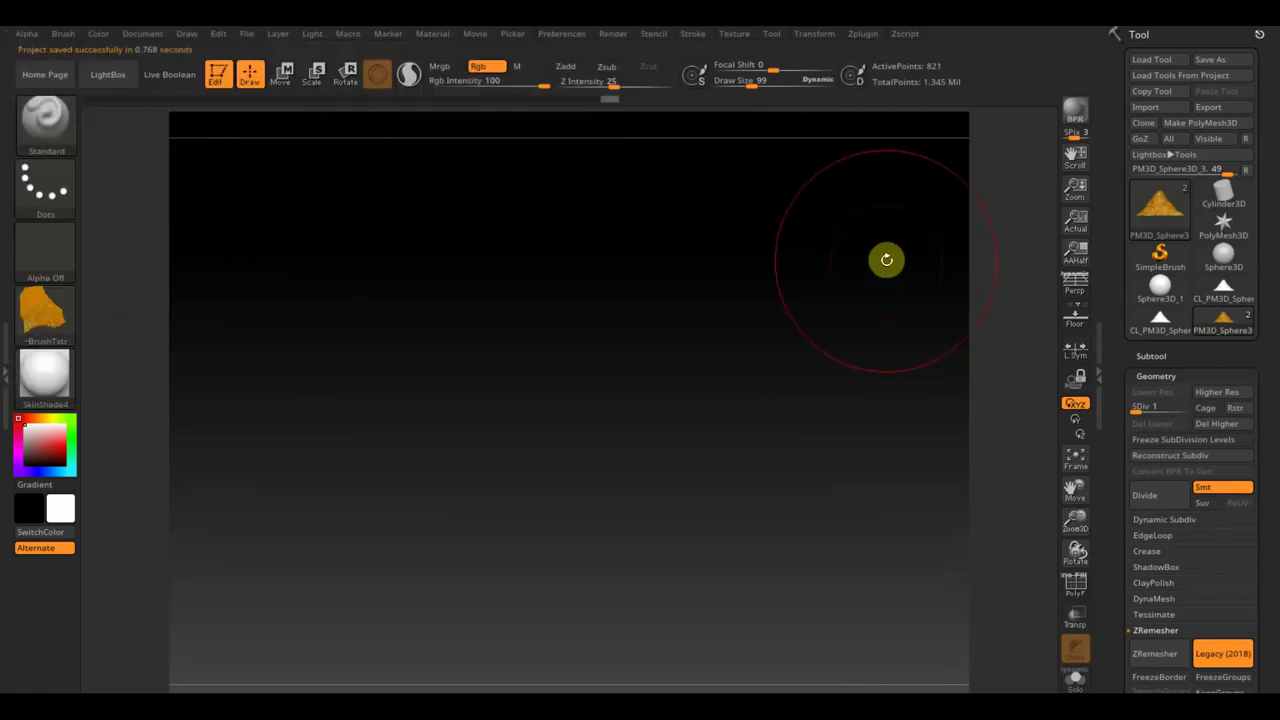
Drop the heap back to subdivision level 1 and quit ZBrush
{"action": "left_click", "coordinate": [1172, 408]}
{"action": "left_click_drag", "start_coordinate": [1174, 410], "coordinate": [1140, 400]}
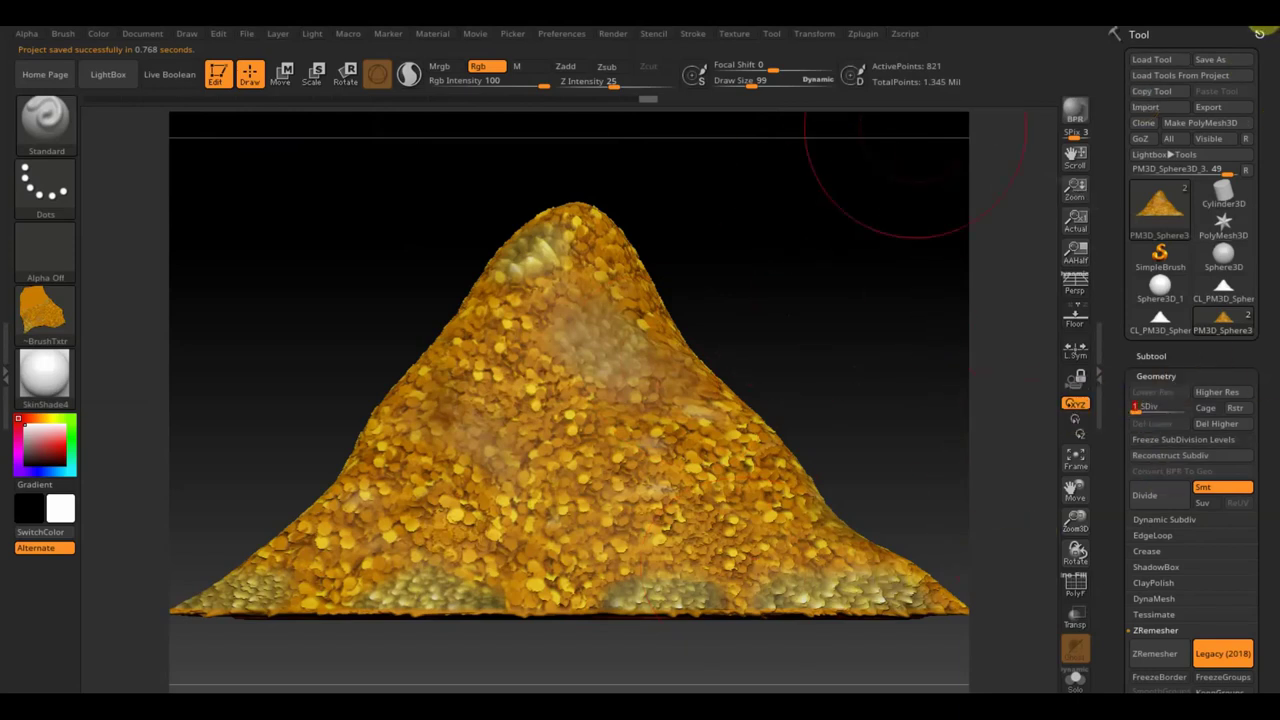
{"action": "left_click", "coordinate": [1260, 34]}
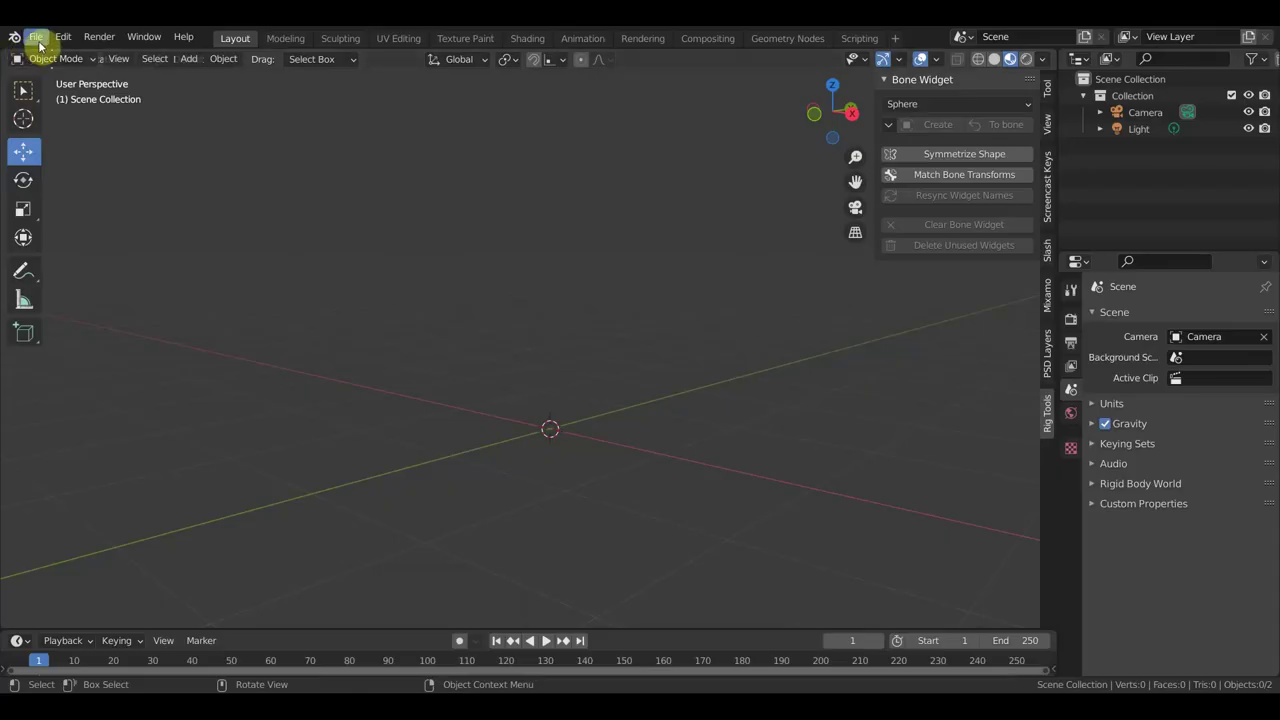
Import the heap OBJ through File > Import > Wavefront from Desktop's гора золота folder
{"action": "left_click", "coordinate": [36, 38]}
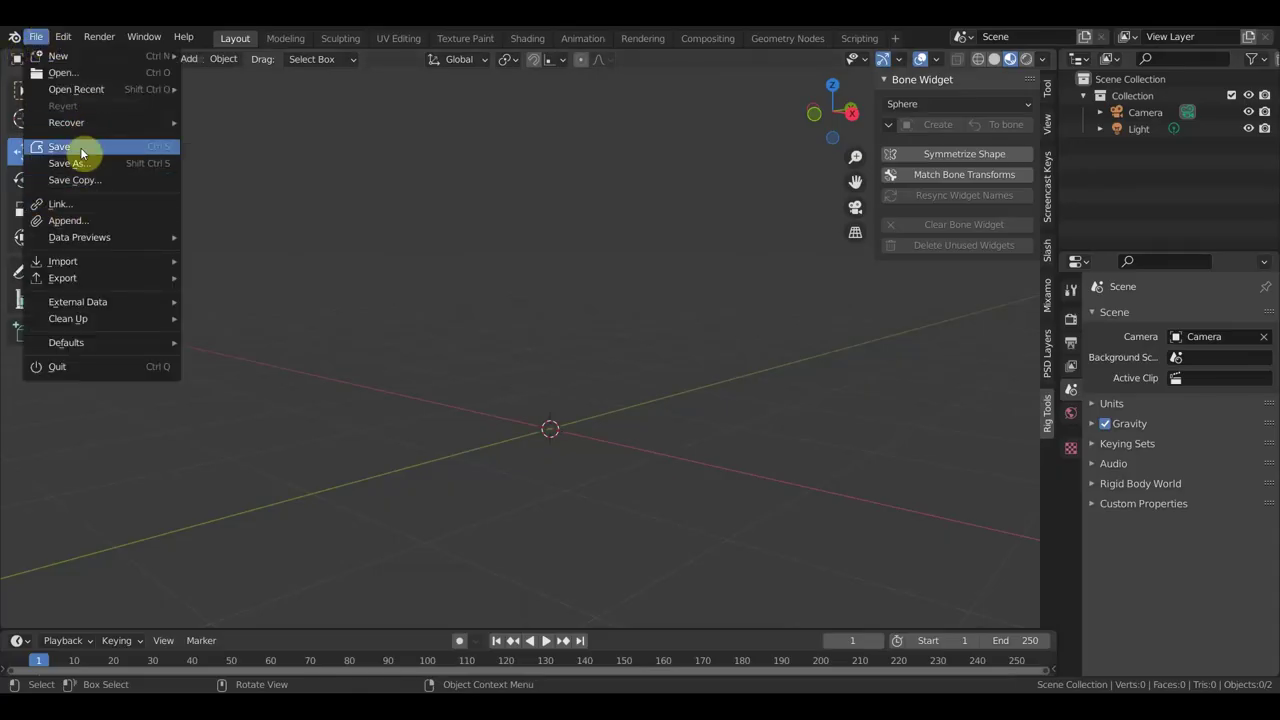
{"action": "mouse_move", "coordinate": [62, 261]}
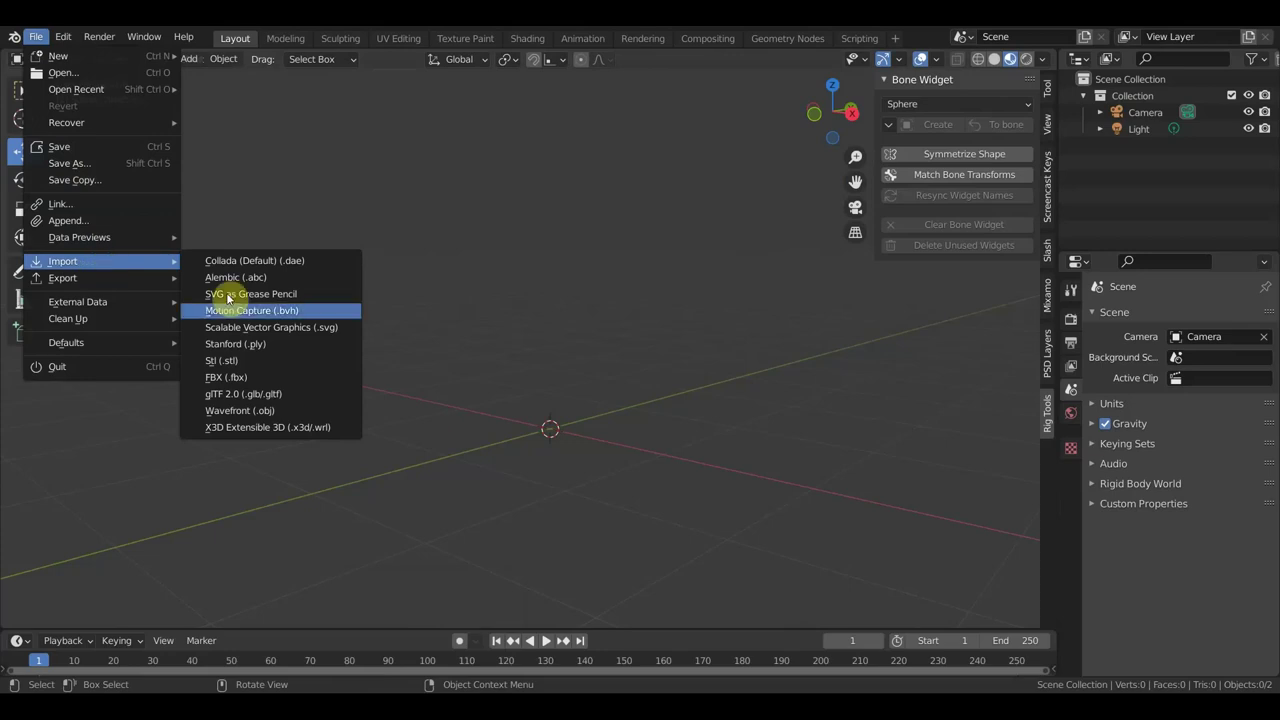
{"action": "left_click", "coordinate": [277, 411]}
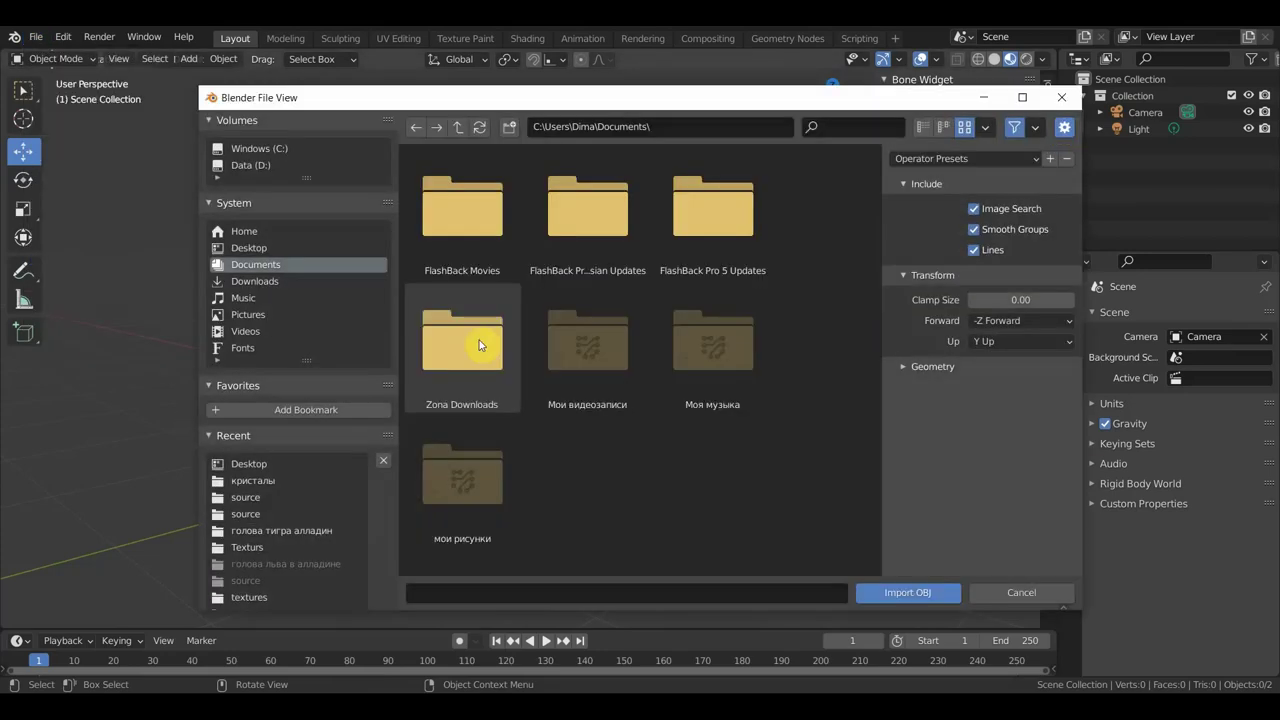
{"action": "left_click", "coordinate": [251, 249]}
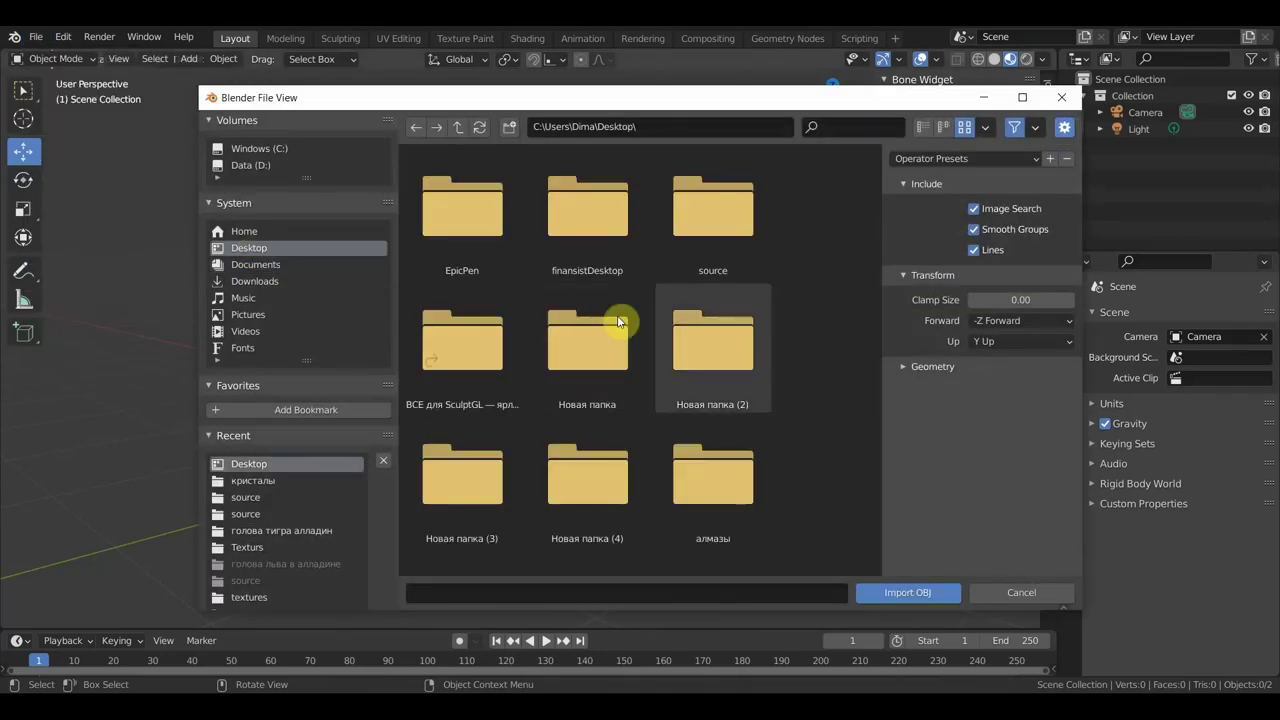
{"action": "left_click", "coordinate": [742, 360]}
{"action": "scroll", "coordinate": [517, 394], "scroll_direction": "down", "scroll_amount": 3}
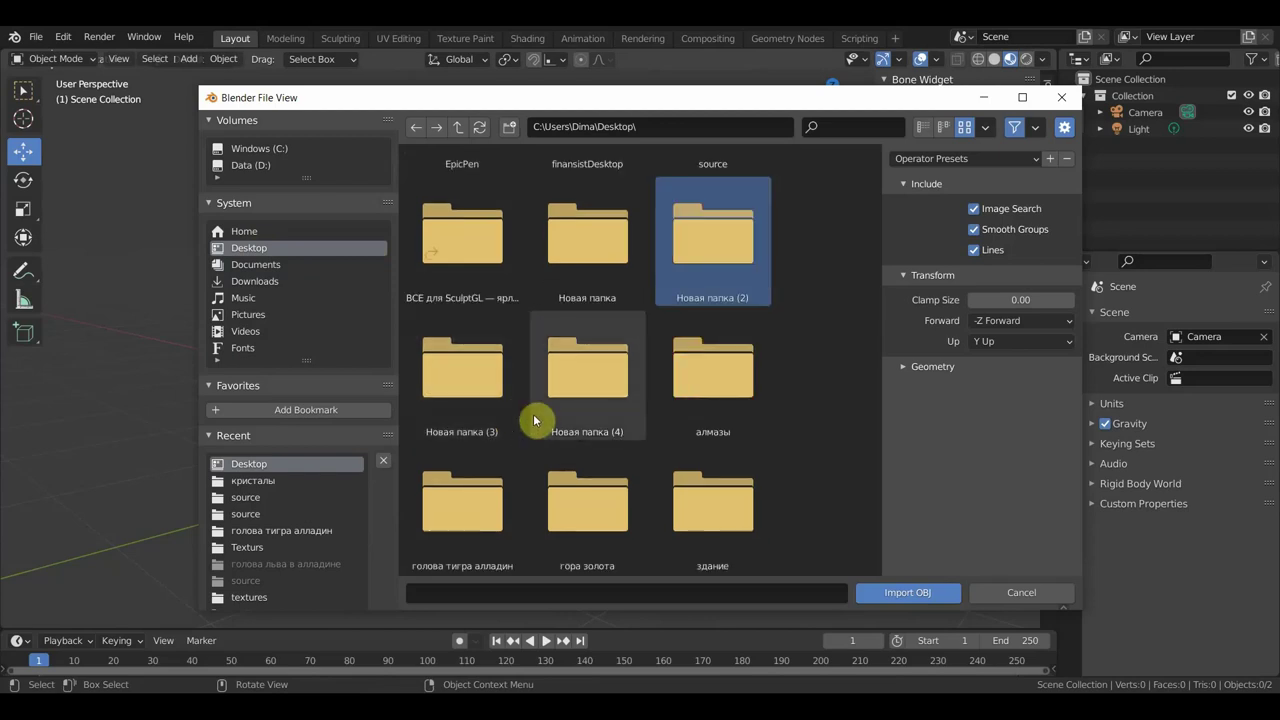
{"action": "scroll", "coordinate": [632, 395], "scroll_direction": "down", "scroll_amount": 5}
{"action": "left_click", "coordinate": [480, 333]}
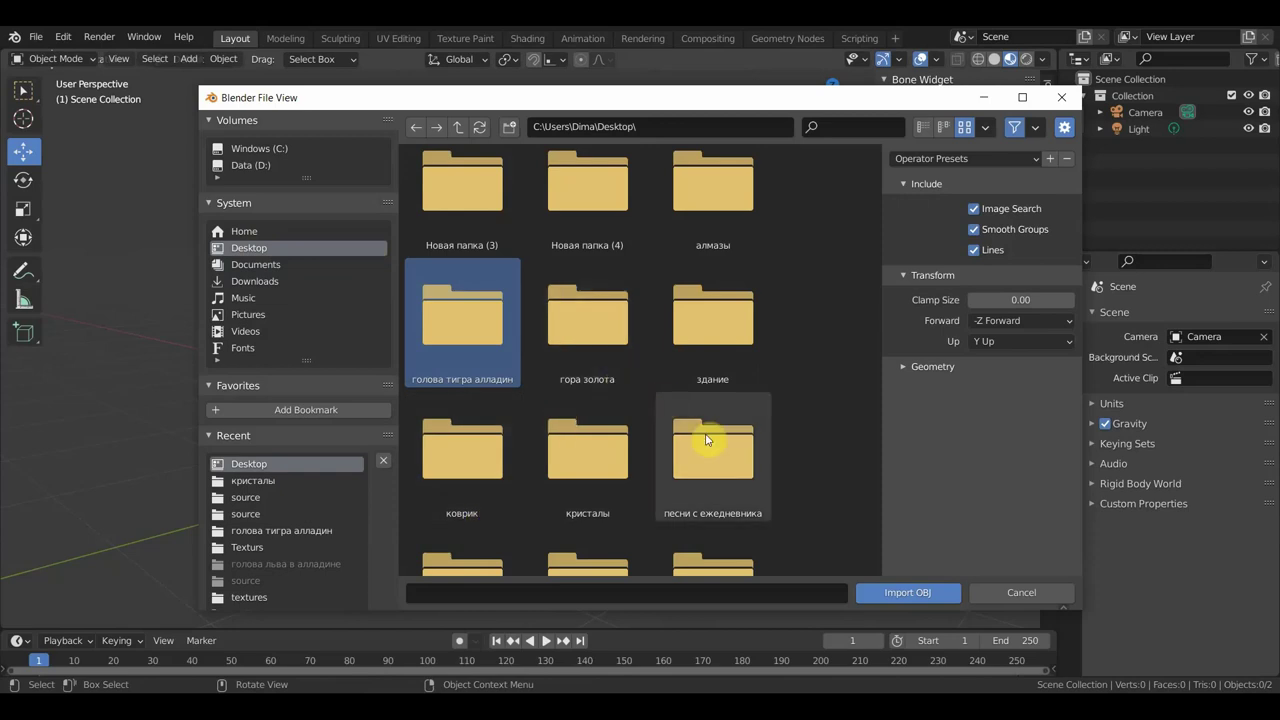
{"action": "left_click", "coordinate": [604, 355]}
{"action": "double_click", "coordinate": [604, 355]}
{"action": "double_click", "coordinate": [604, 247]}
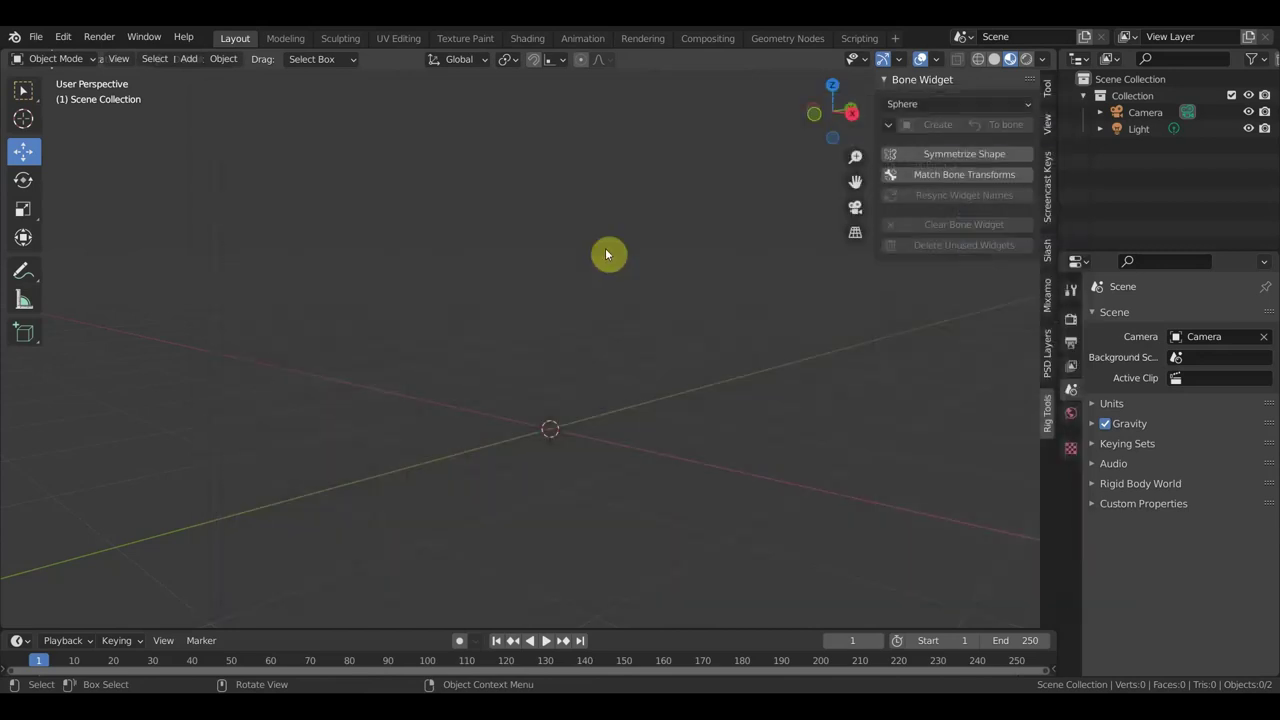
In front view, lift the mound 0.33866 m along Z so it rests on the ground line
{"action": "key", "text": "KP_1"}
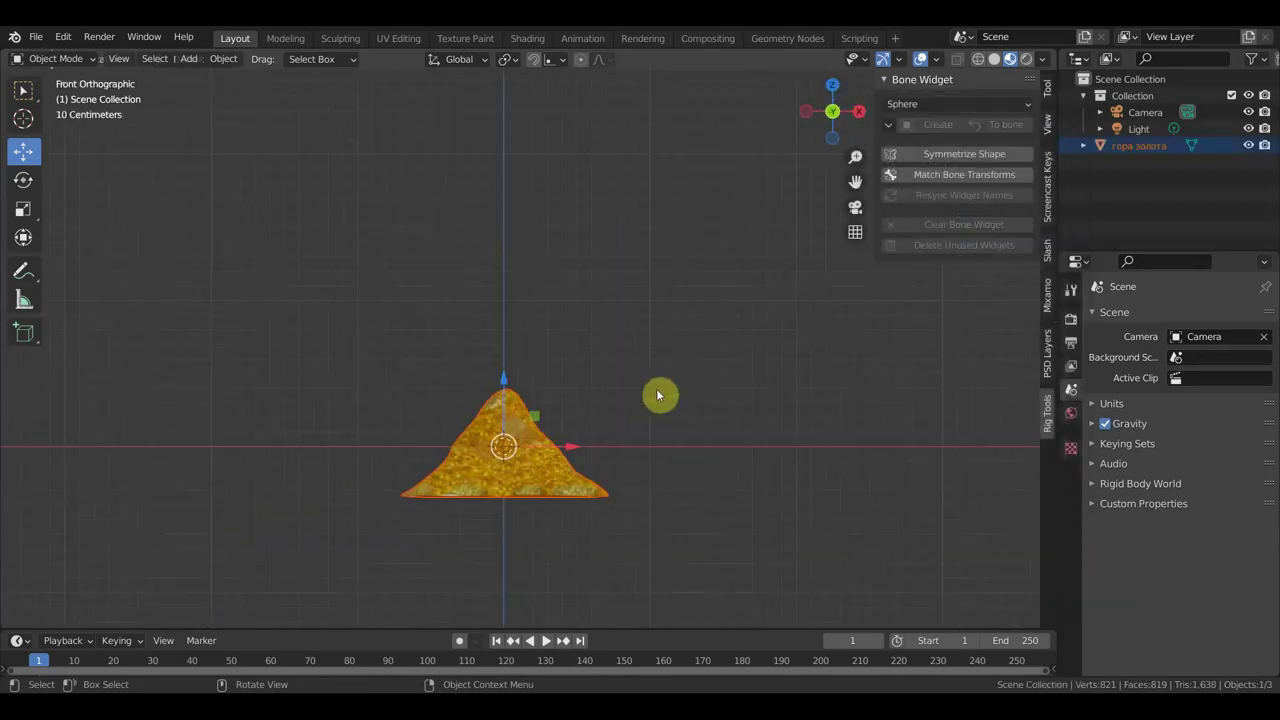
{"action": "scroll", "coordinate": [640, 420], "scroll_direction": "up", "scroll_amount": 3}
{"action": "key", "text": "g"}
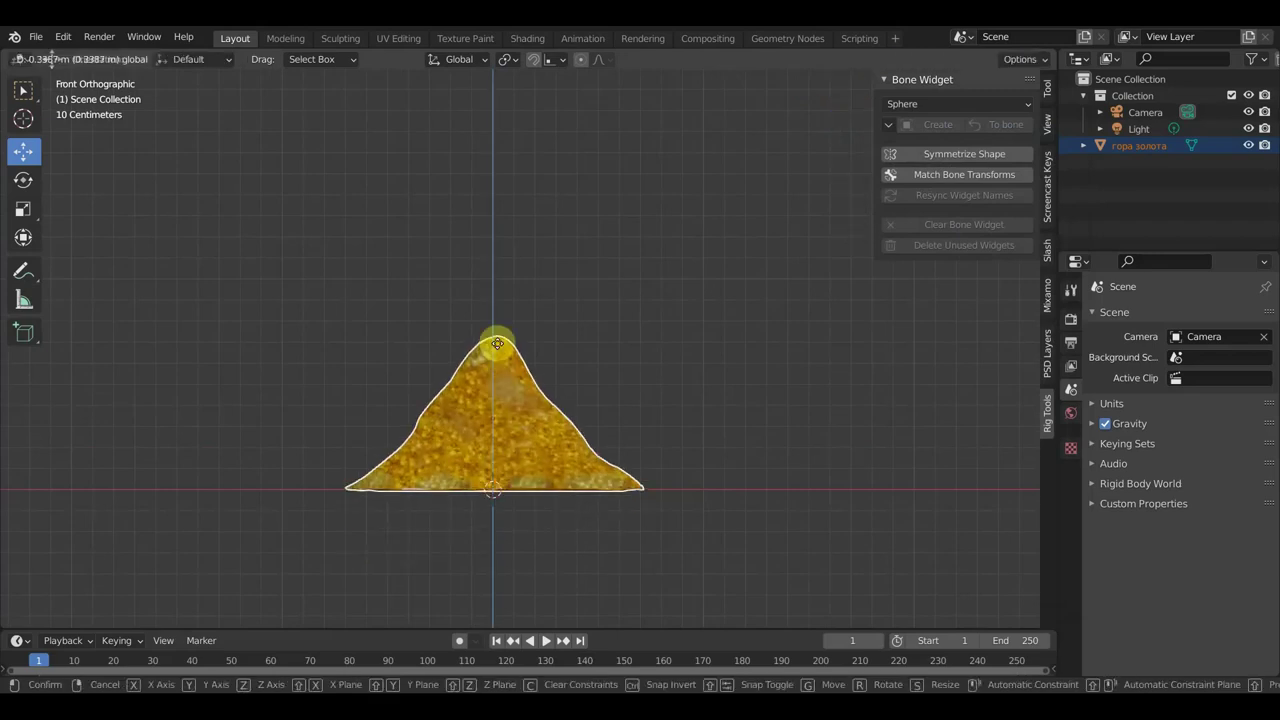
{"action": "left_click", "coordinate": [495, 352]}
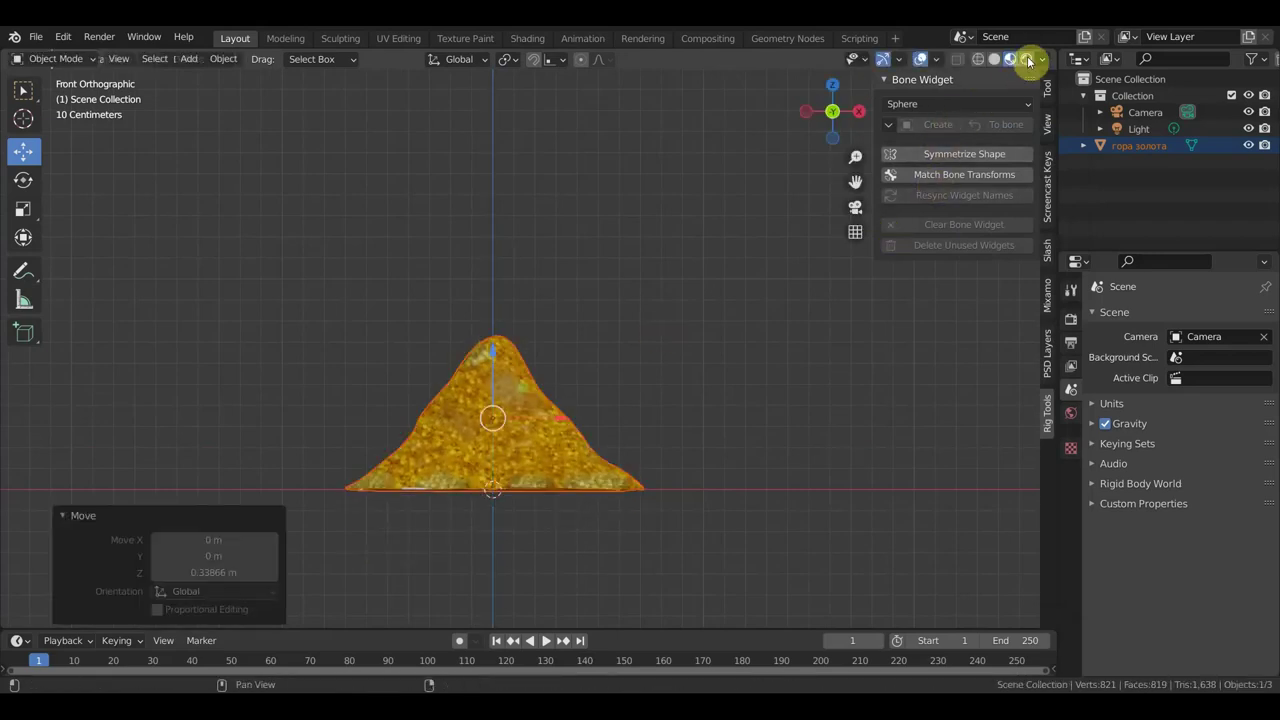
Preview the mound in Rendered shading, then return to Material Preview
{"action": "left_click", "coordinate": [1027, 60]}
{"action": "scroll", "coordinate": [749, 371], "scroll_direction": "up", "scroll_amount": 3}
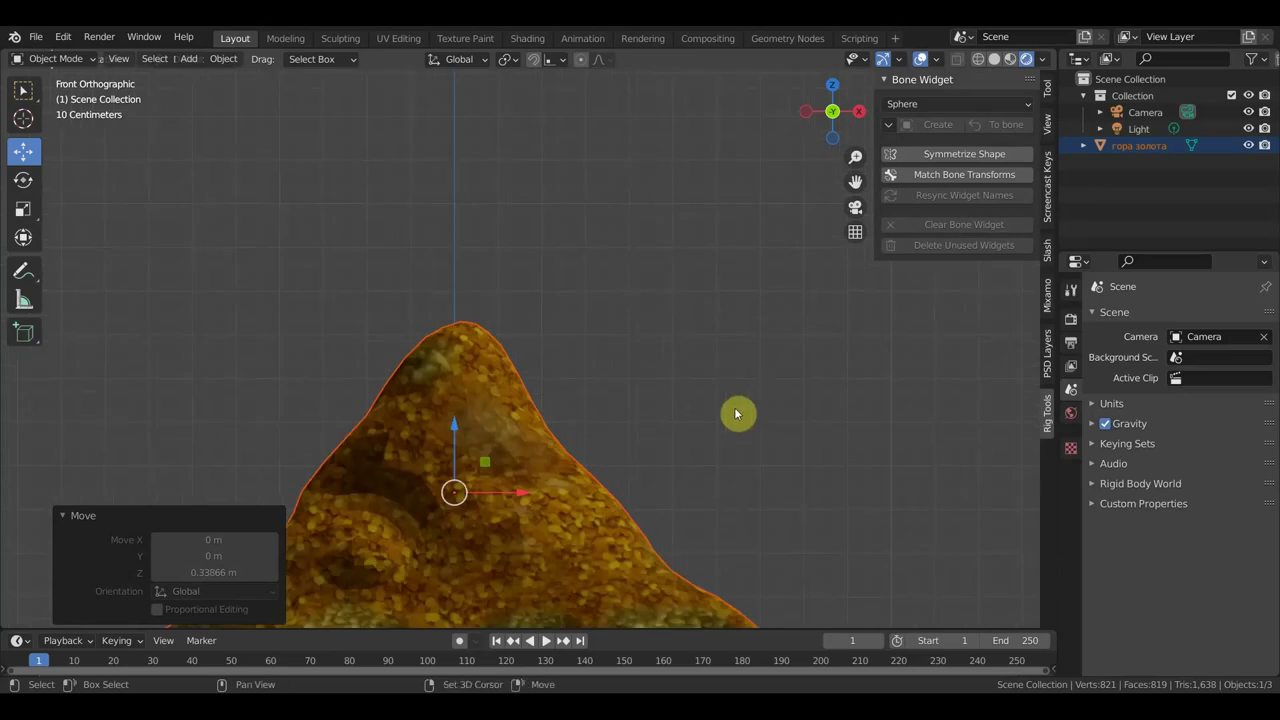
{"action": "scroll", "coordinate": [737, 414], "scroll_direction": "down", "scroll_amount": 1}
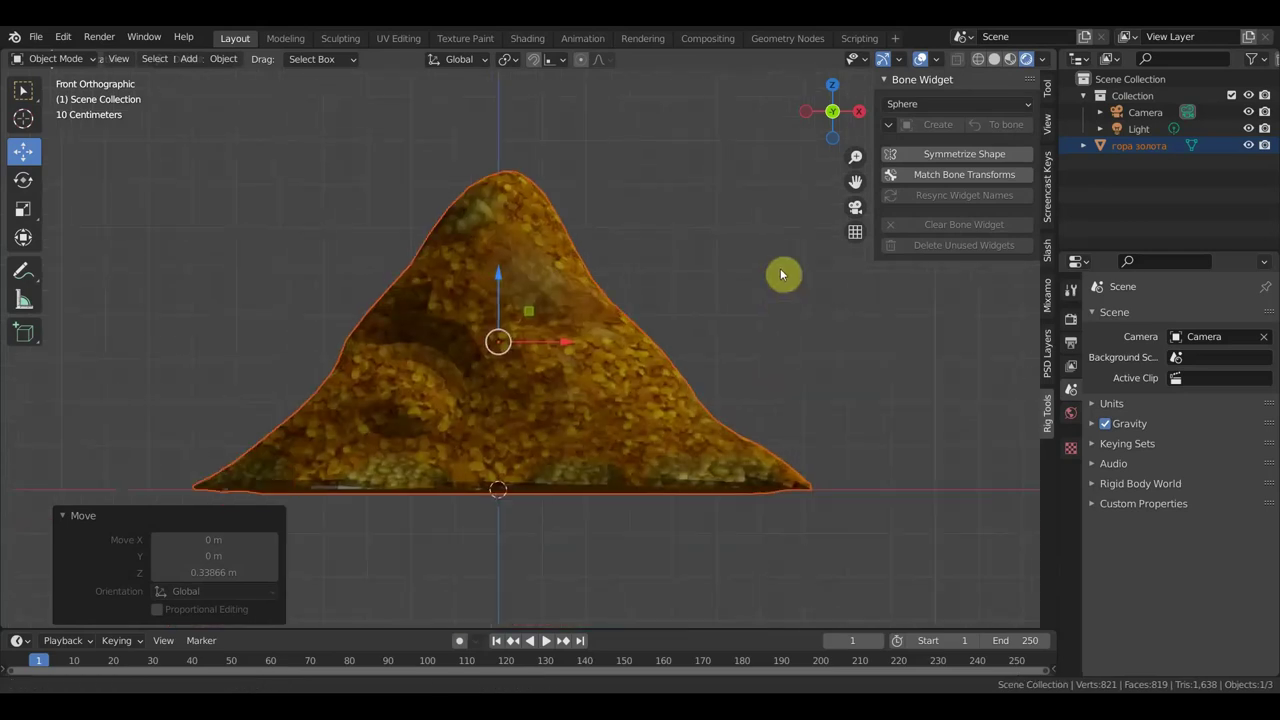
{"action": "left_click", "coordinate": [1011, 60]}
Make the gold mound the active object using the box-select tool
{"action": "right_click", "coordinate": [593, 343]}
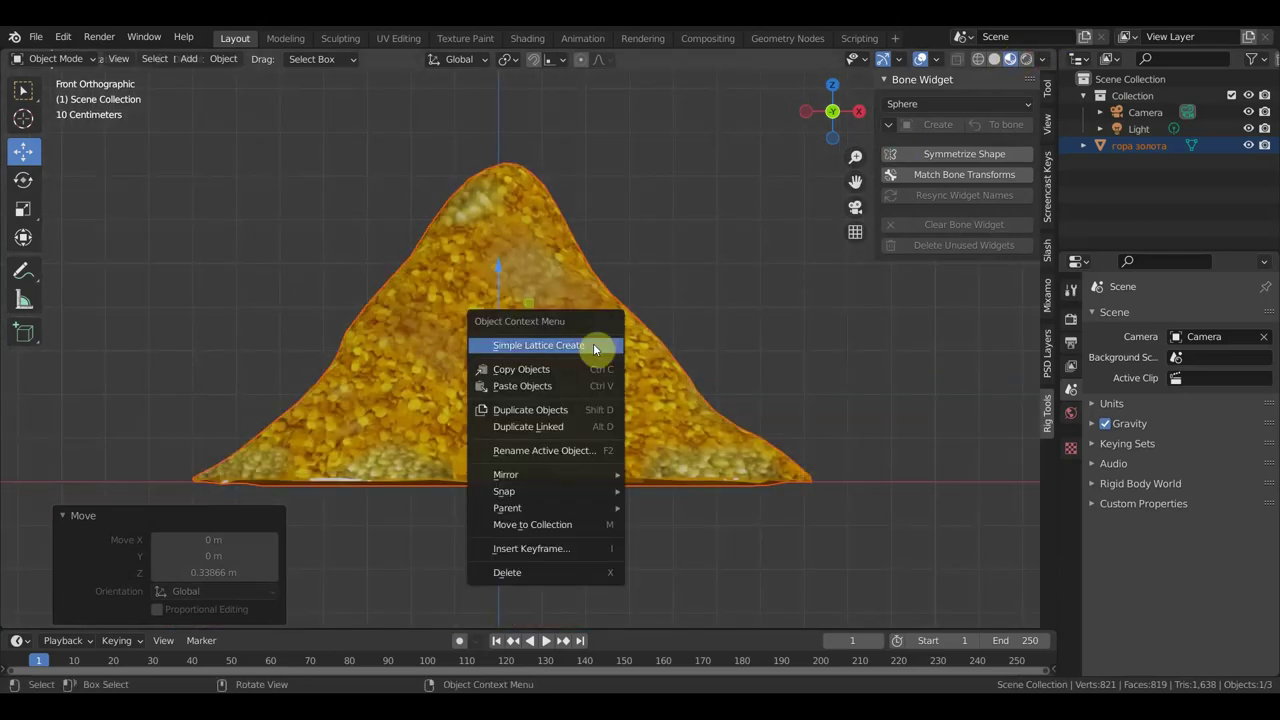
{"action": "right_click", "coordinate": [577, 288]}
{"action": "right_click", "coordinate": [578, 287]}
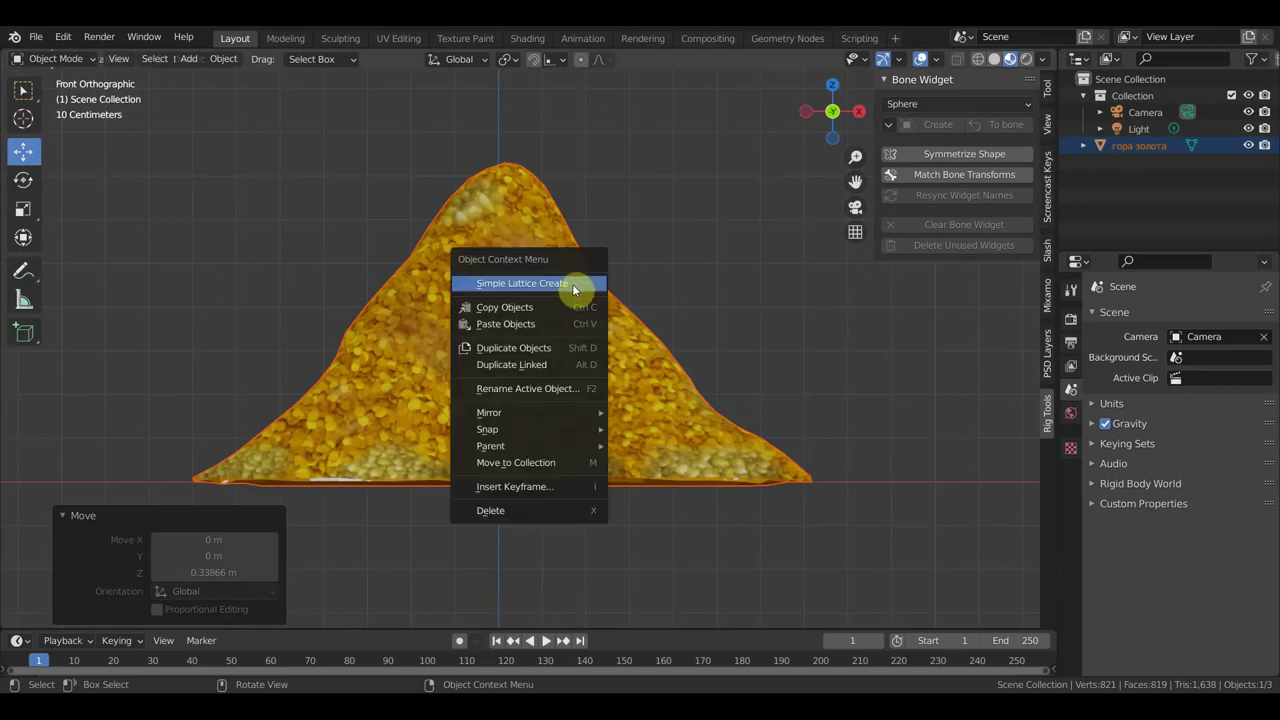
{"action": "left_click", "coordinate": [533, 231]}
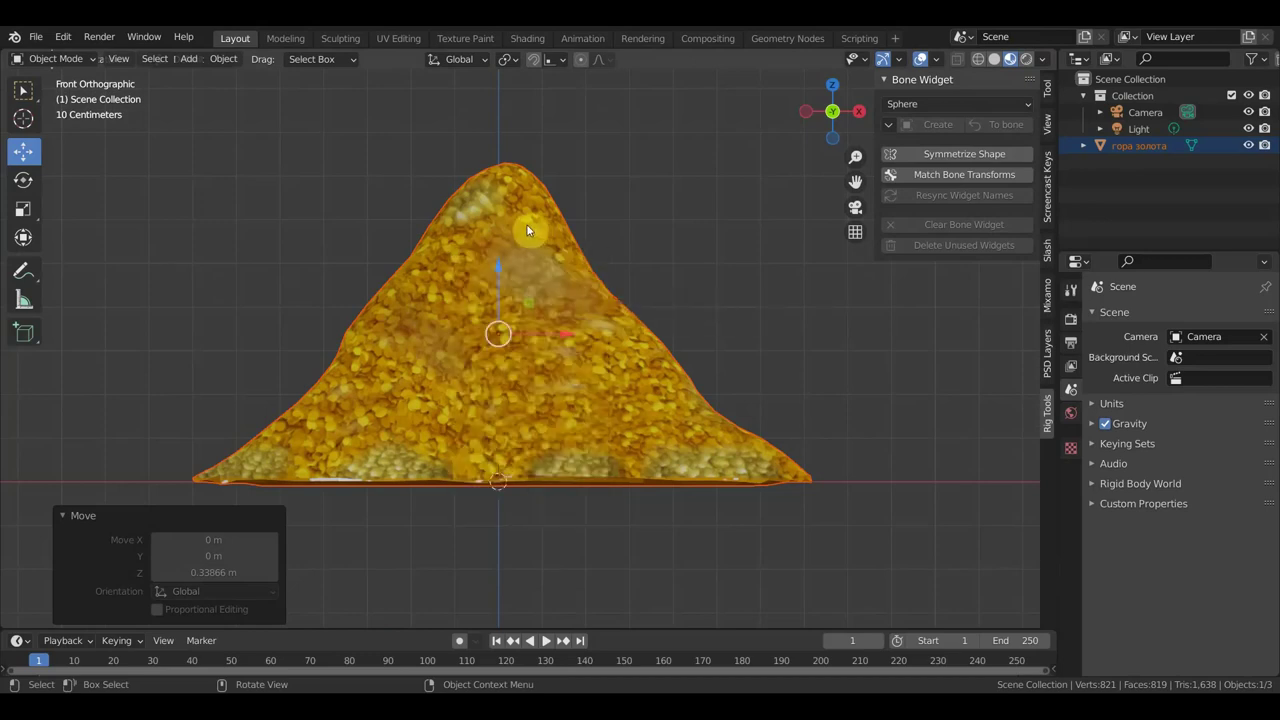
{"action": "left_click", "coordinate": [22, 90]}
{"action": "left_click", "coordinate": [530, 250]}
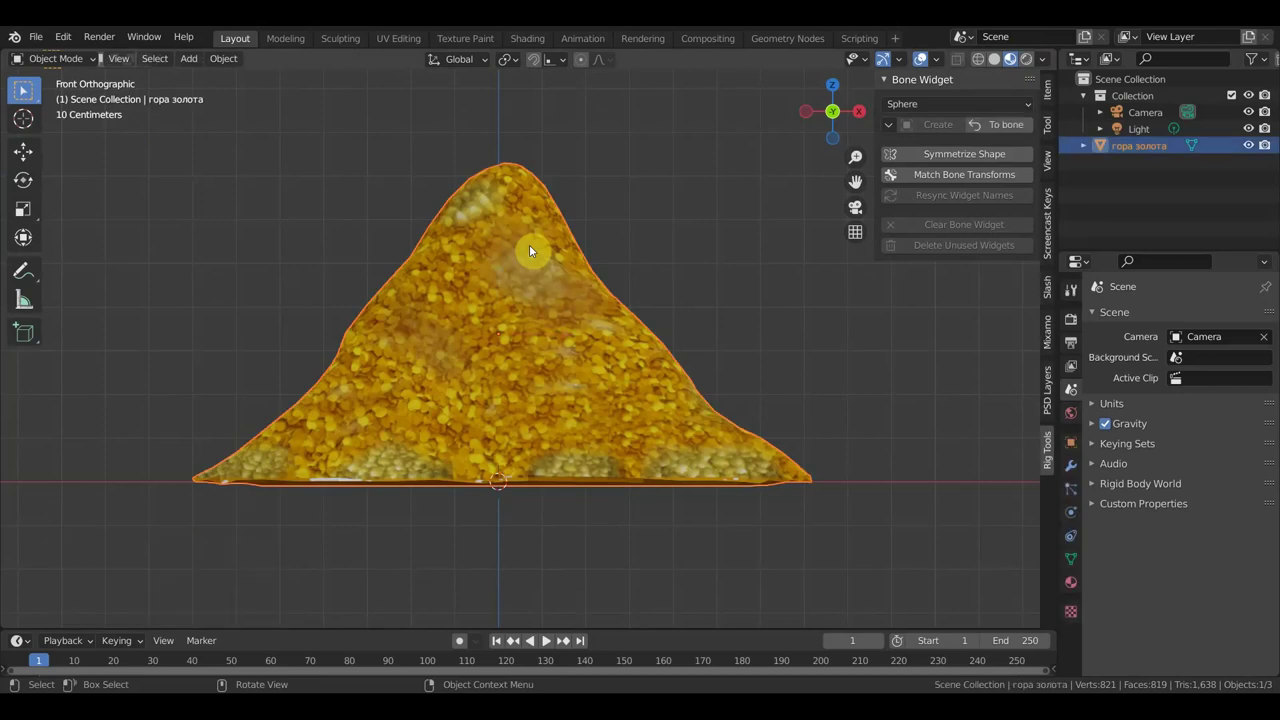
Lower the gold mound slightly along Z with the Move tool
{"action": "right_click", "coordinate": [529, 244]}
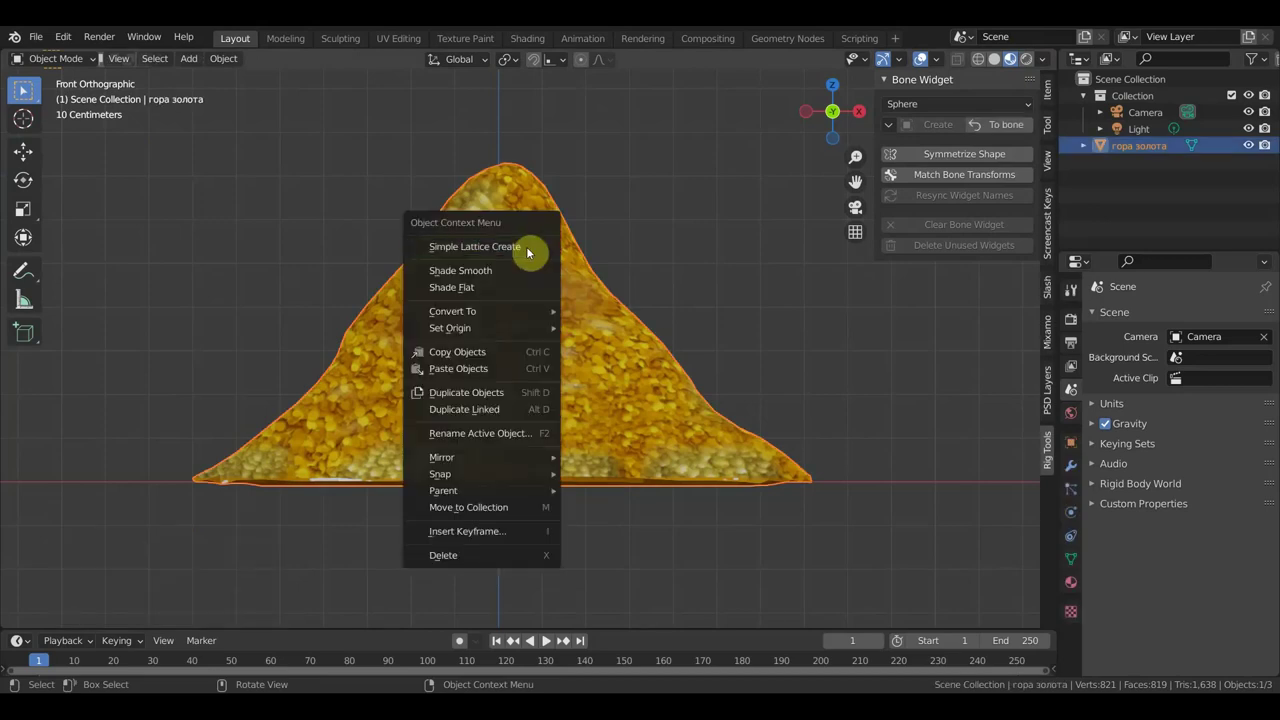
{"action": "left_click", "coordinate": [497, 272]}
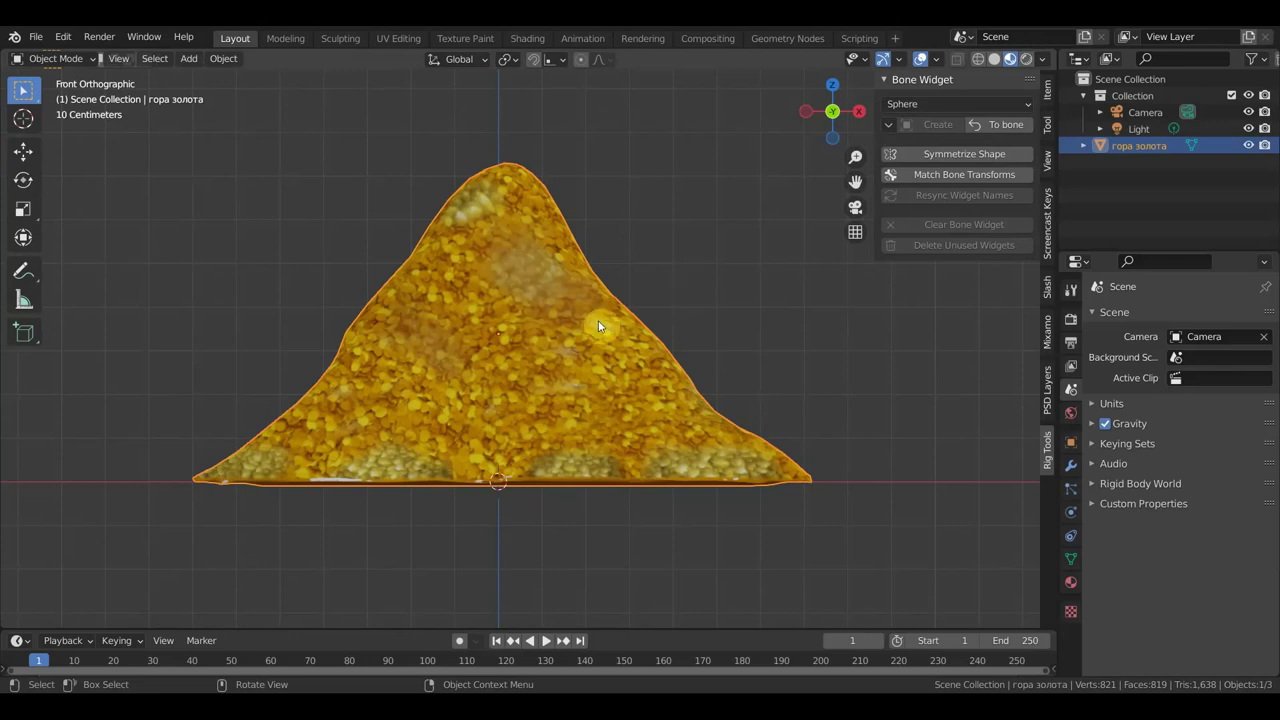
{"action": "left_click", "coordinate": [23, 150]}
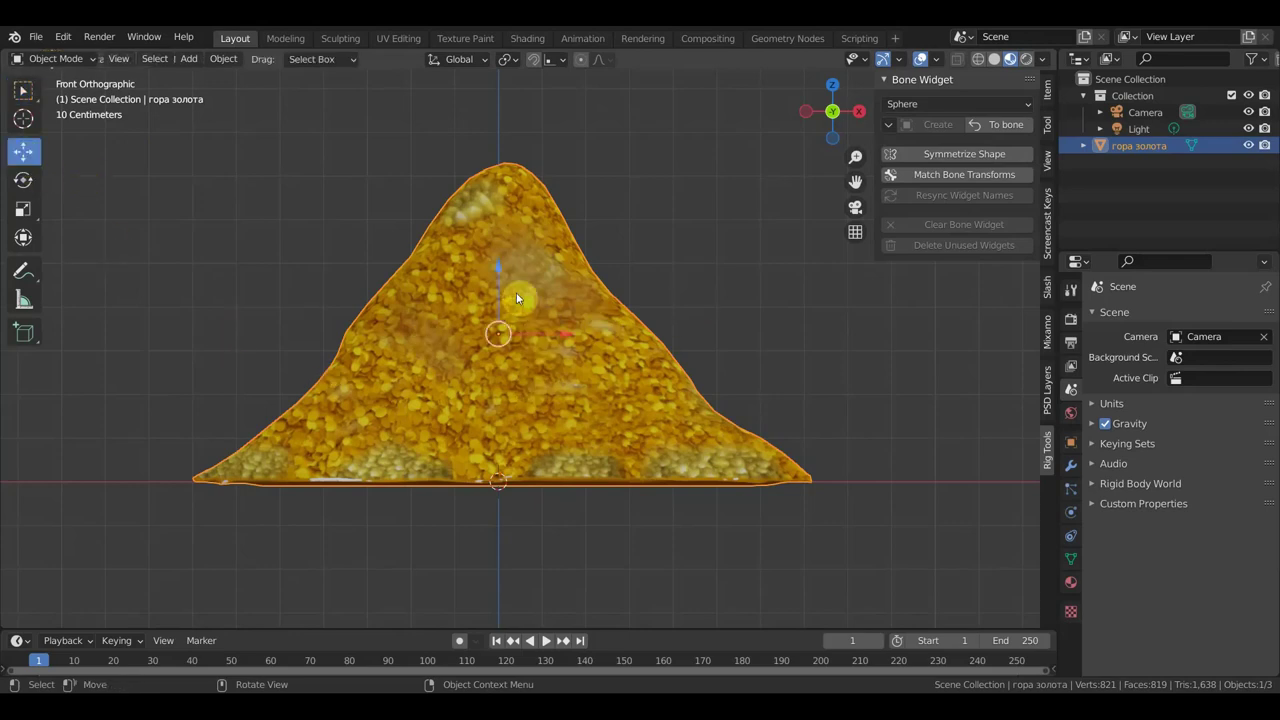
{"action": "left_click_drag", "start_coordinate": [498, 265], "coordinate": [493, 262]}
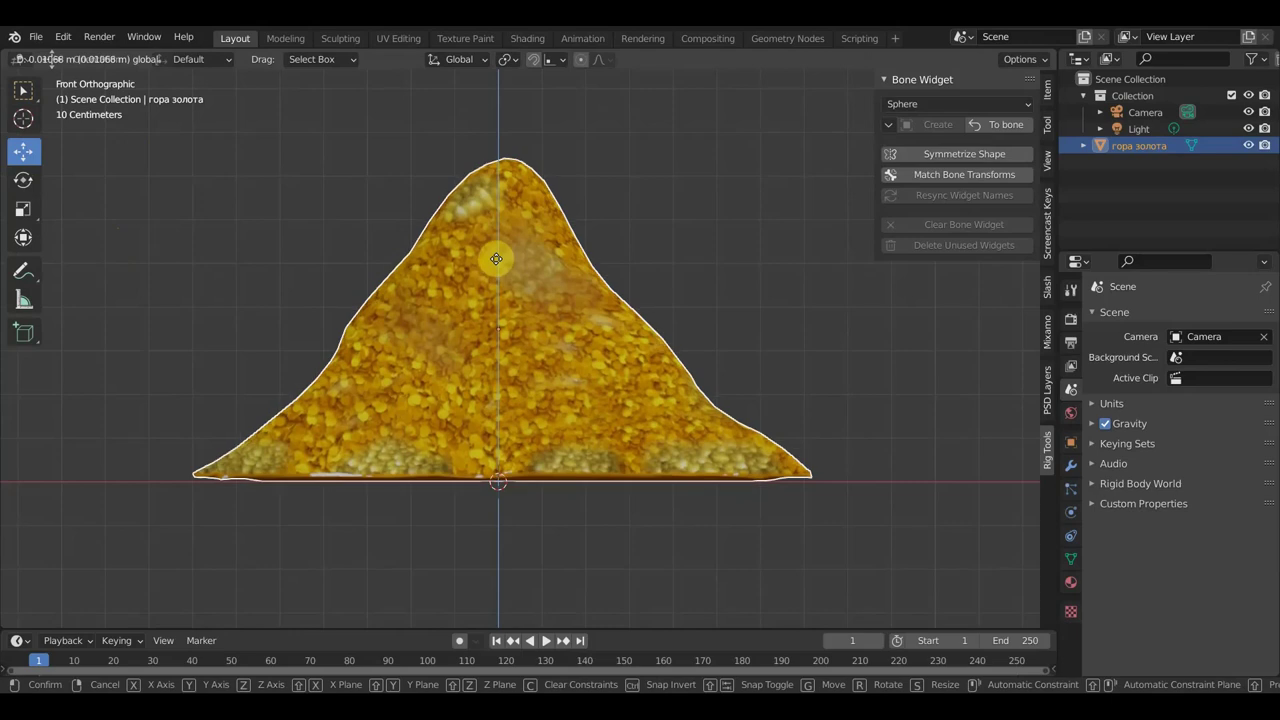
{"action": "left_click_drag", "start_coordinate": [485, 262], "coordinate": [478, 263]}
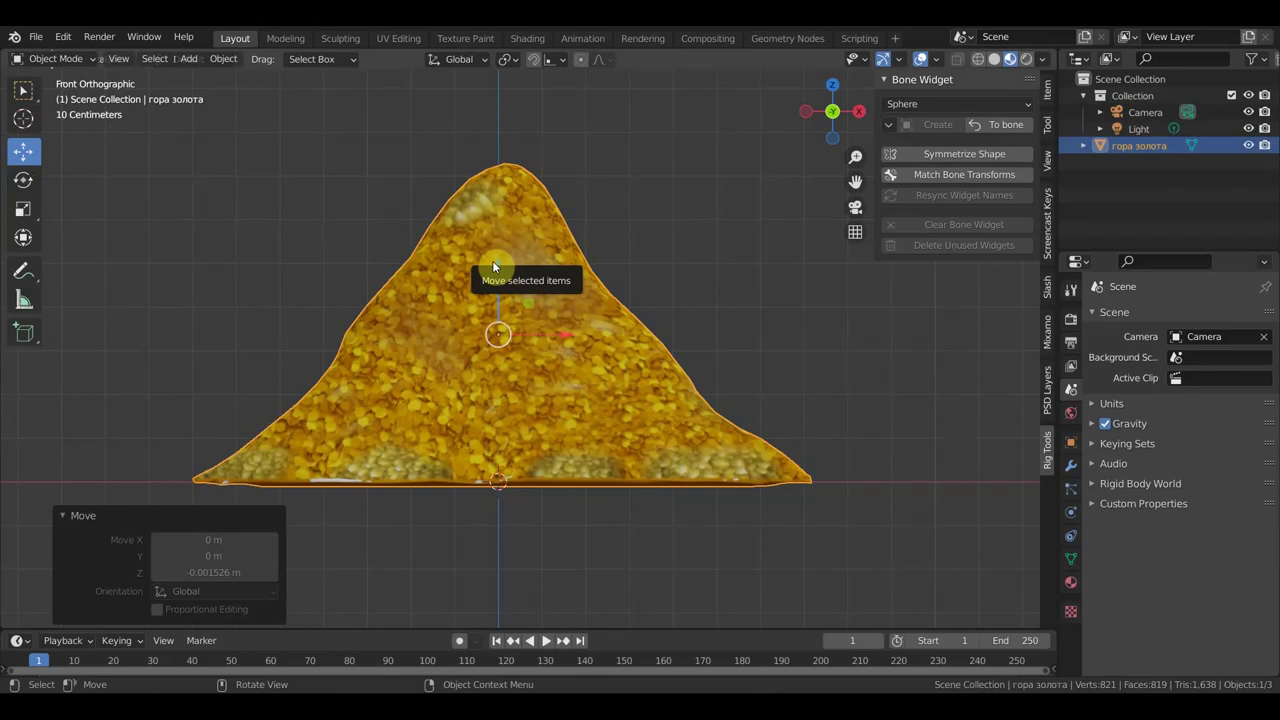
Reselect the mound and hide the Bone Widget sidebar
{"action": "left_click", "coordinate": [653, 239]}
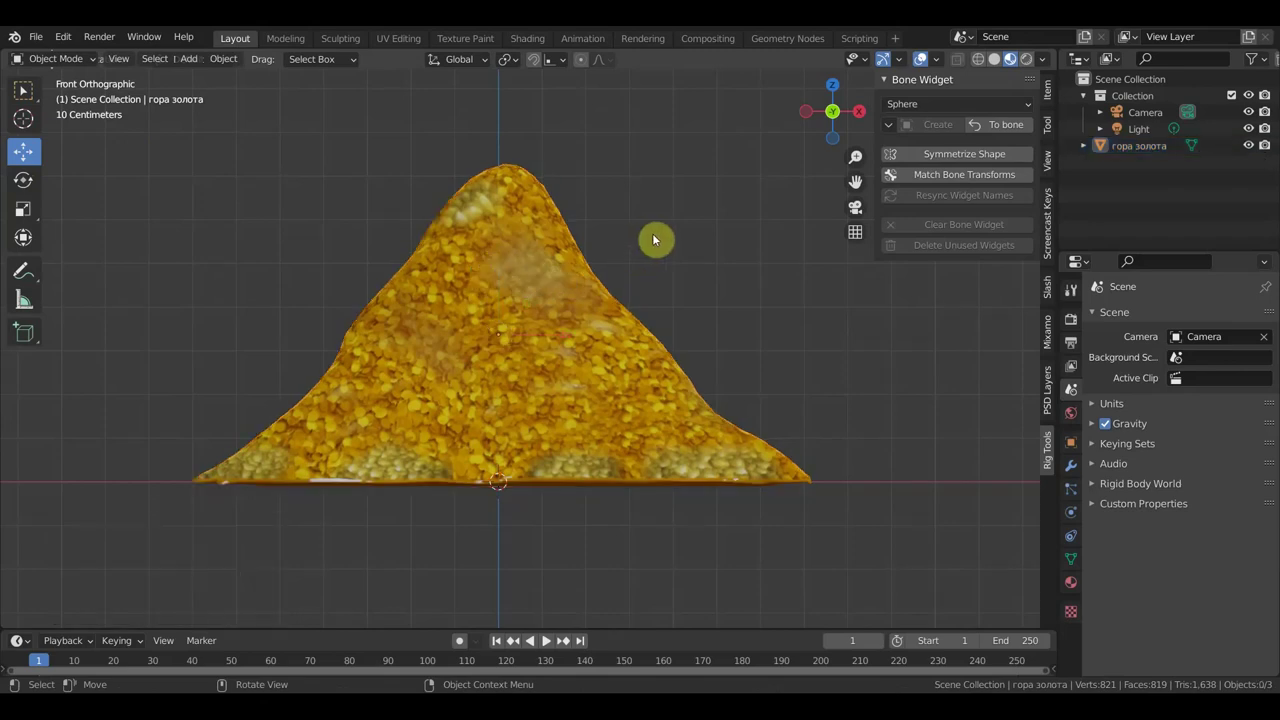
{"action": "left_click", "coordinate": [548, 257]}
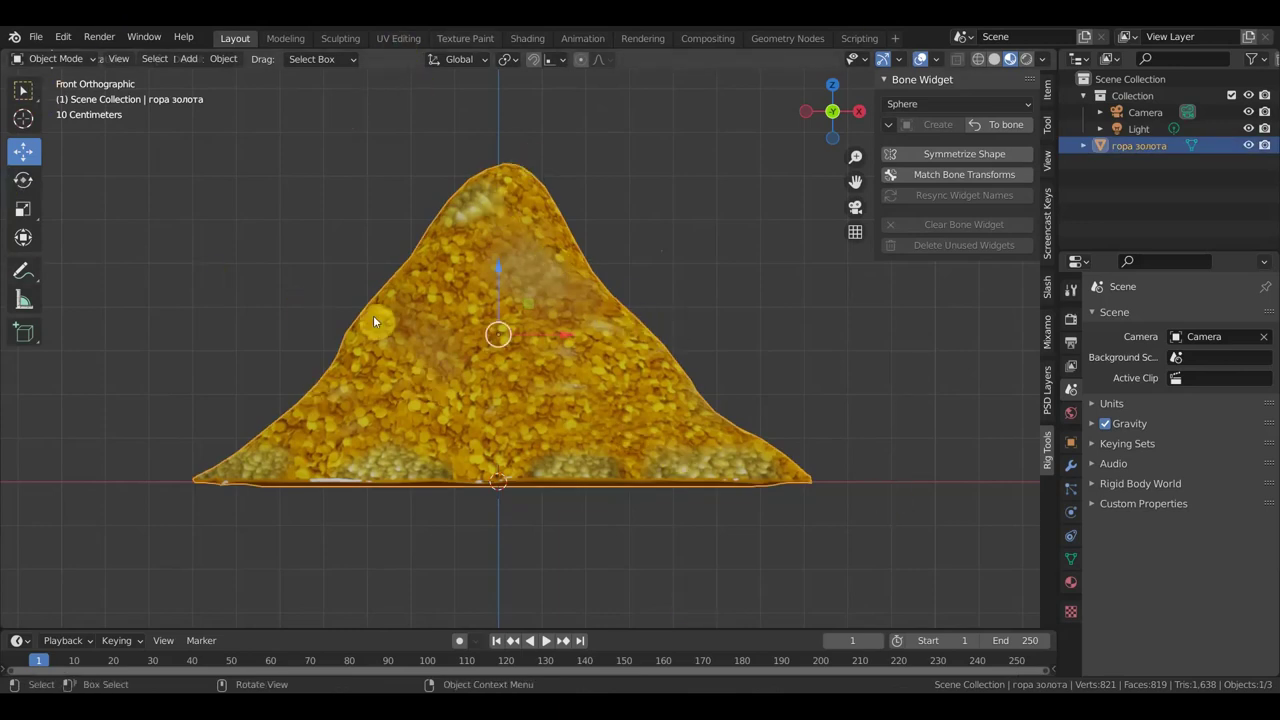
{"action": "left_click", "coordinate": [23, 91]}
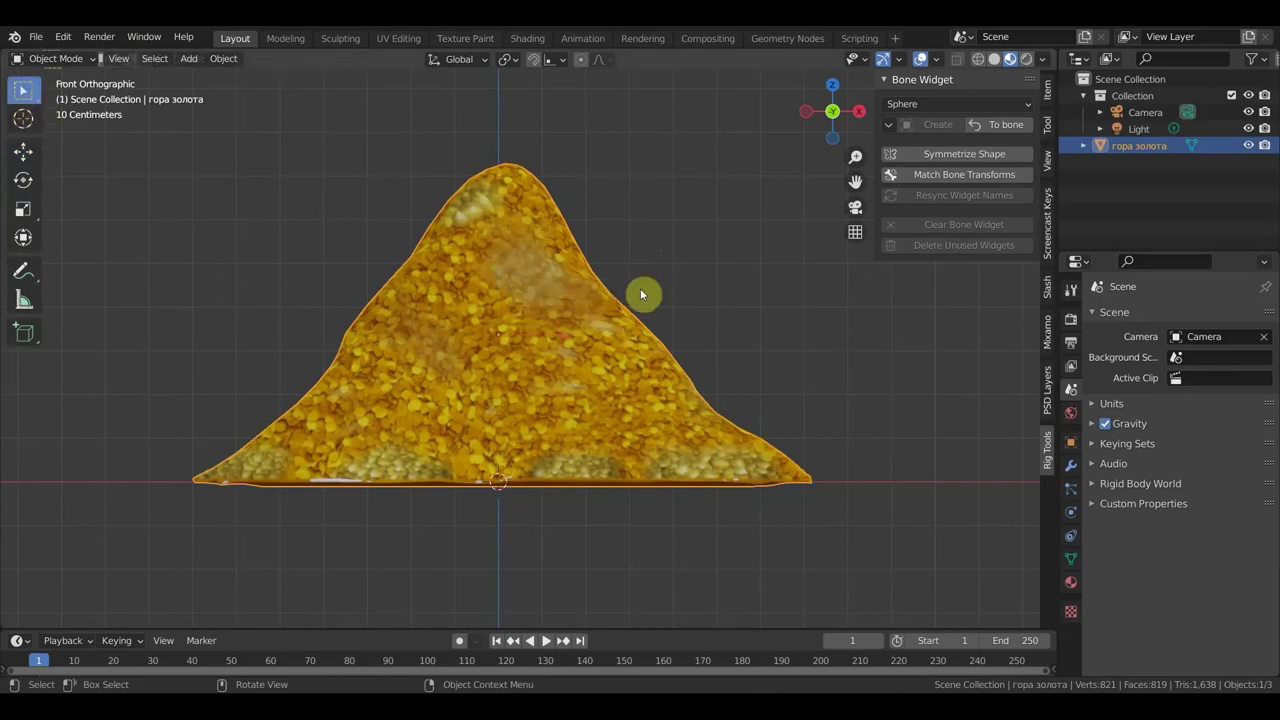
{"action": "scroll", "coordinate": [640, 291], "scroll_direction": "down", "scroll_amount": 1}
{"action": "key", "text": "n"}
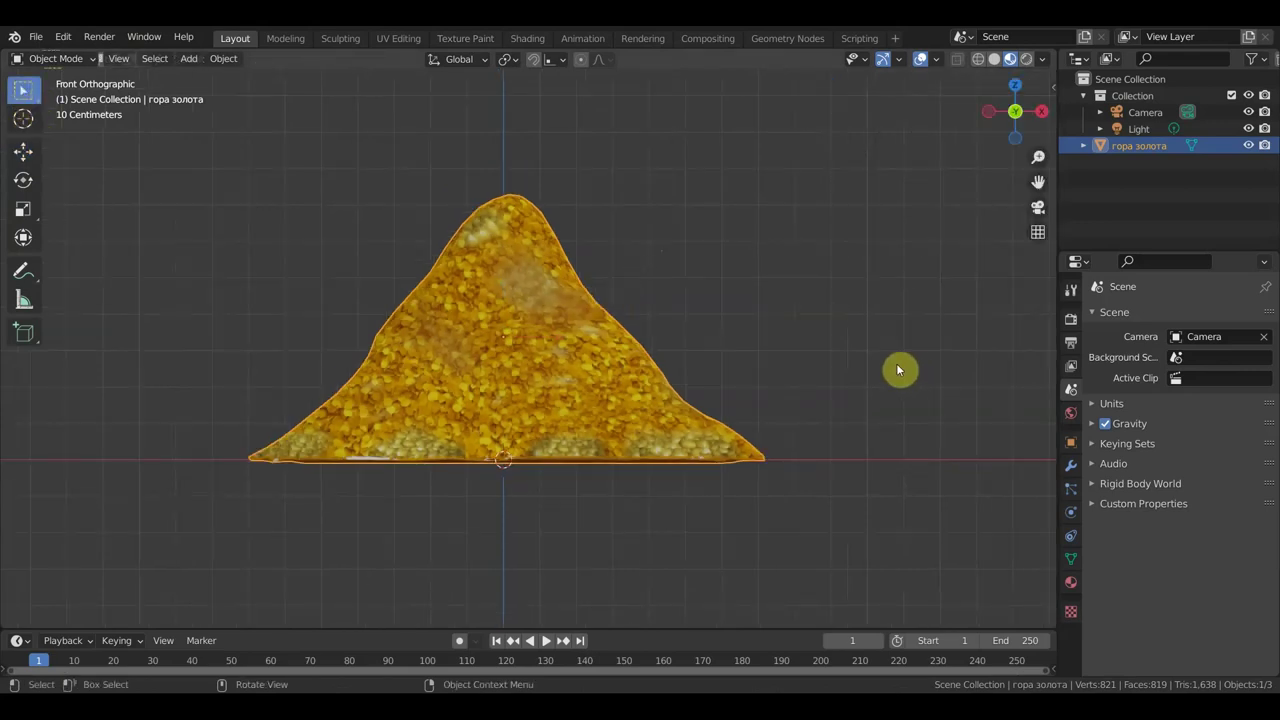
{"action": "left_click", "coordinate": [35, 38]}
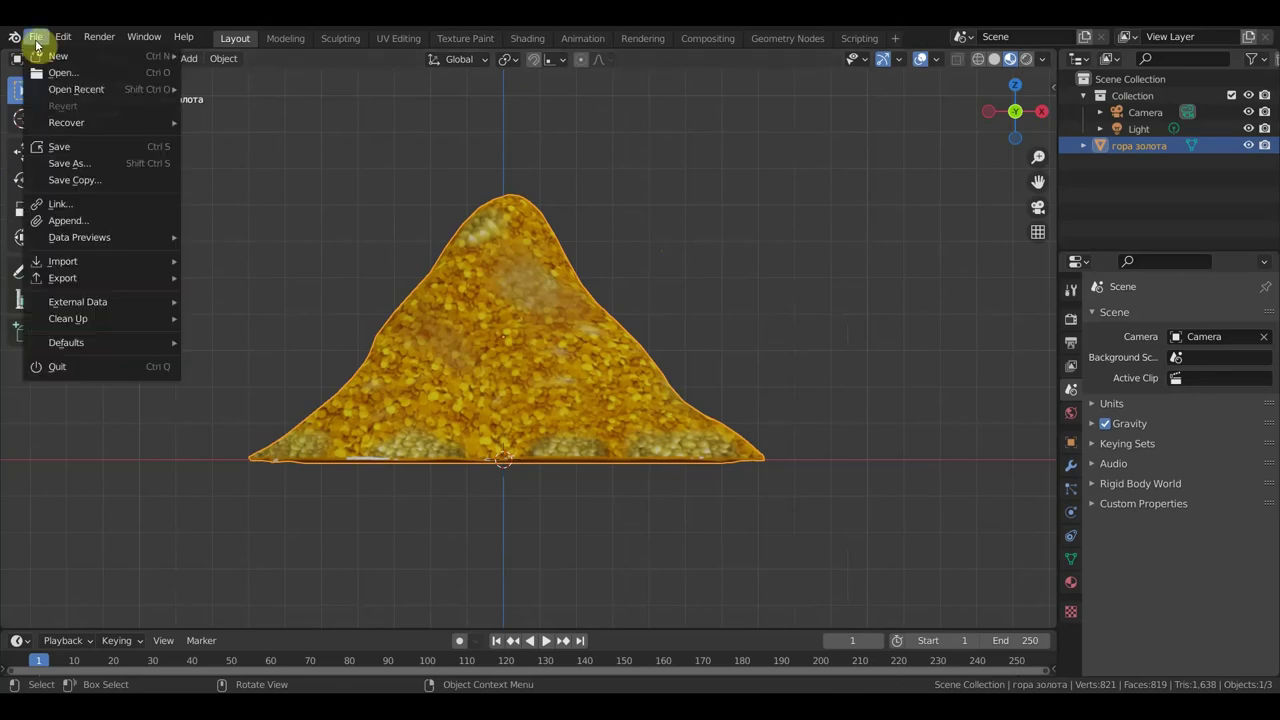
{"action": "mouse_move", "coordinate": [63, 261]}
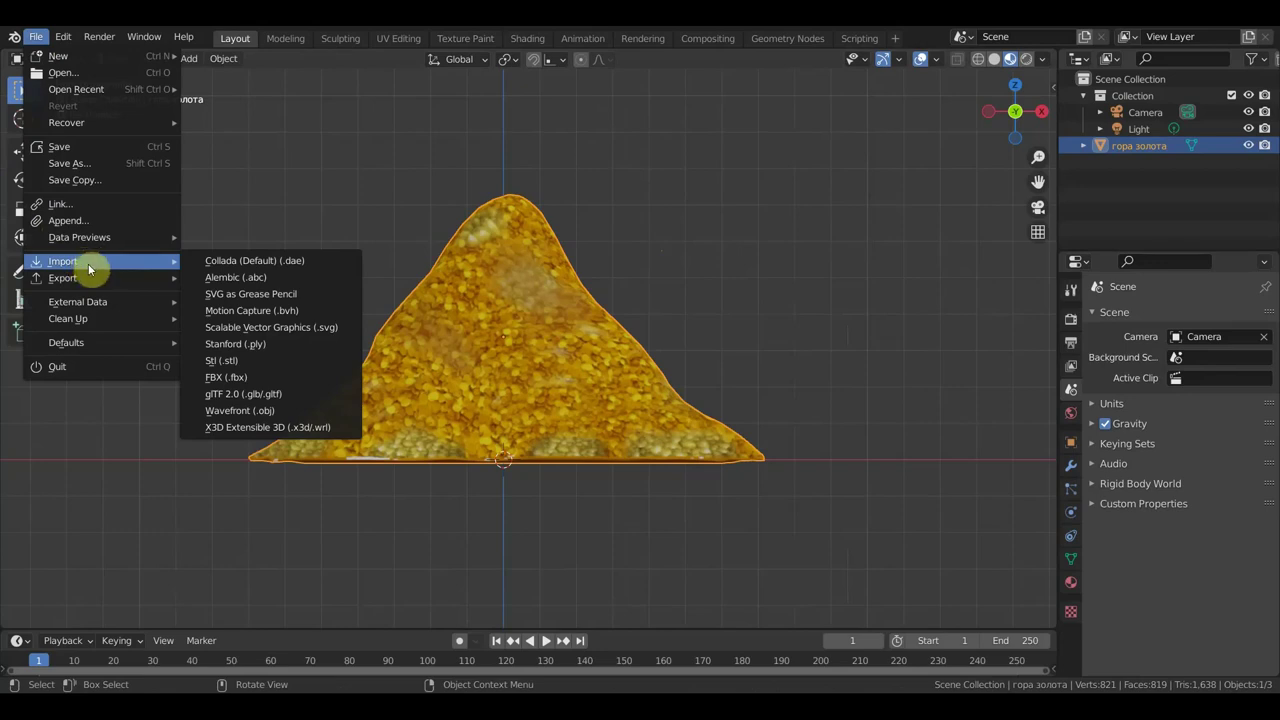
Import crystal 1.obj from Desktop > кристалы, adding Sapphire_Cylinder.027 beside the mound
{"action": "left_click", "coordinate": [284, 408]}
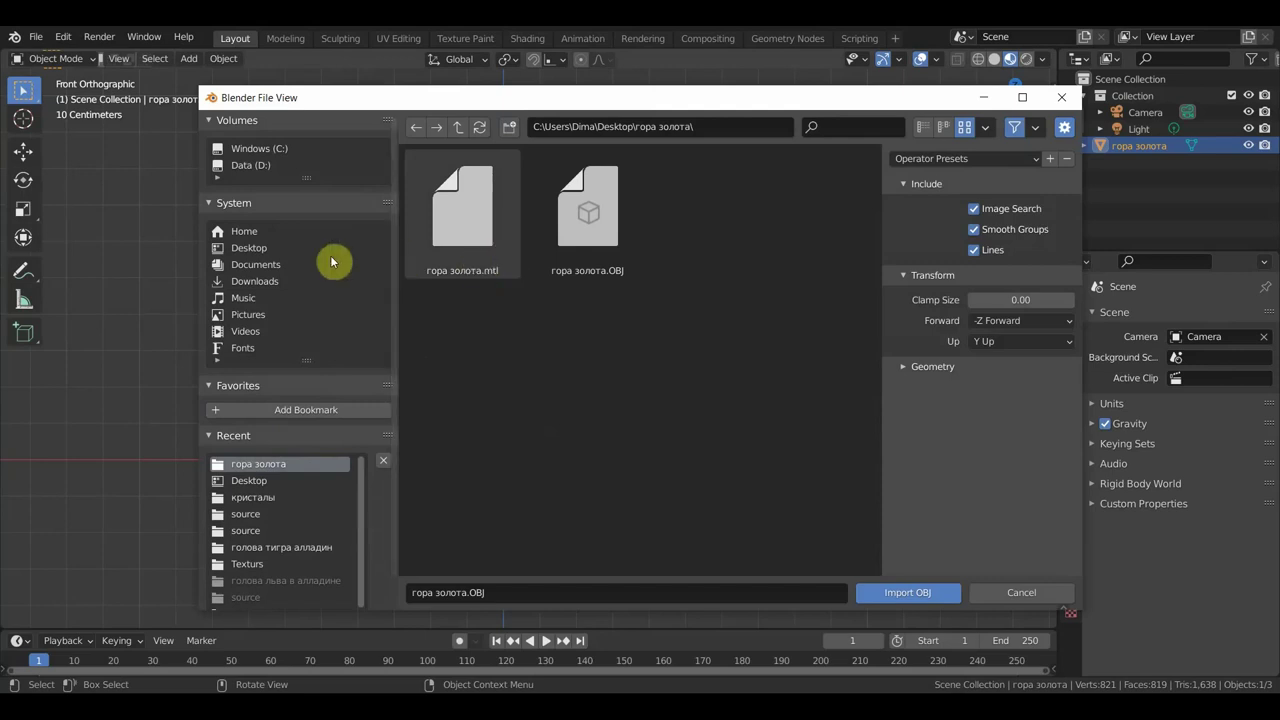
{"action": "left_click", "coordinate": [265, 247]}
{"action": "scroll", "coordinate": [726, 318], "scroll_direction": "down", "scroll_amount": 1}
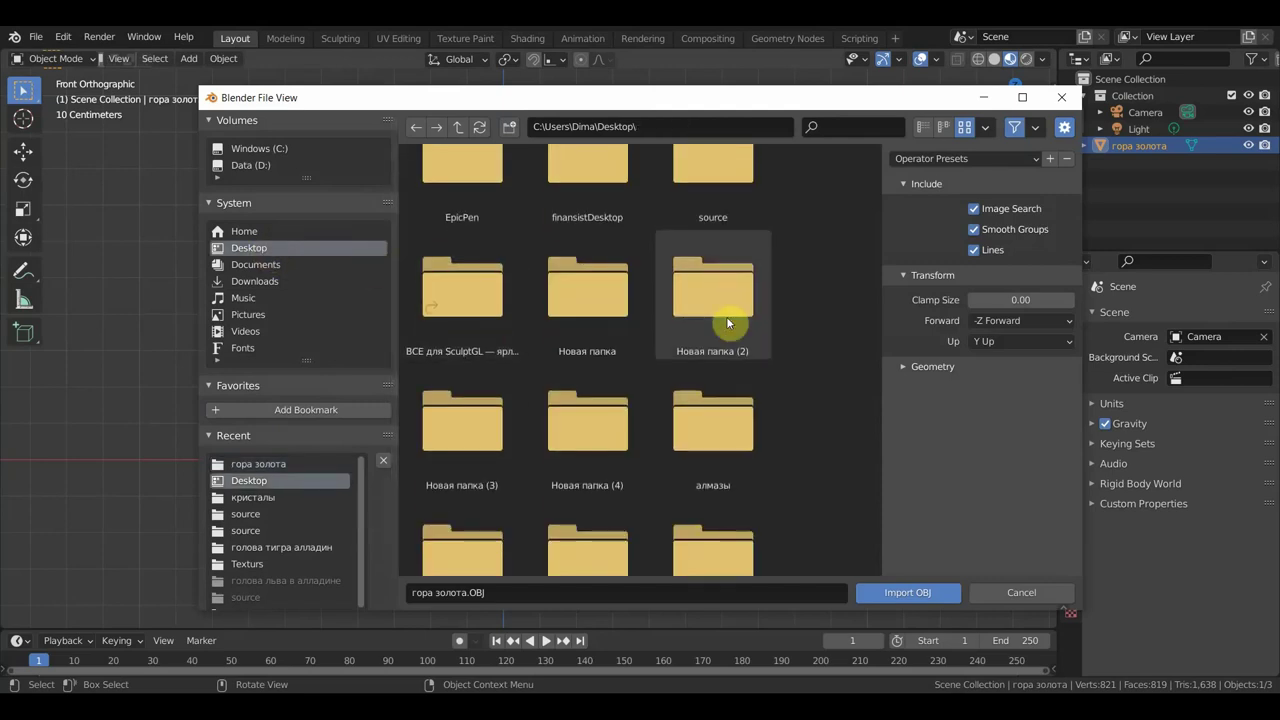
{"action": "scroll", "coordinate": [724, 316], "scroll_direction": "down", "scroll_amount": 1}
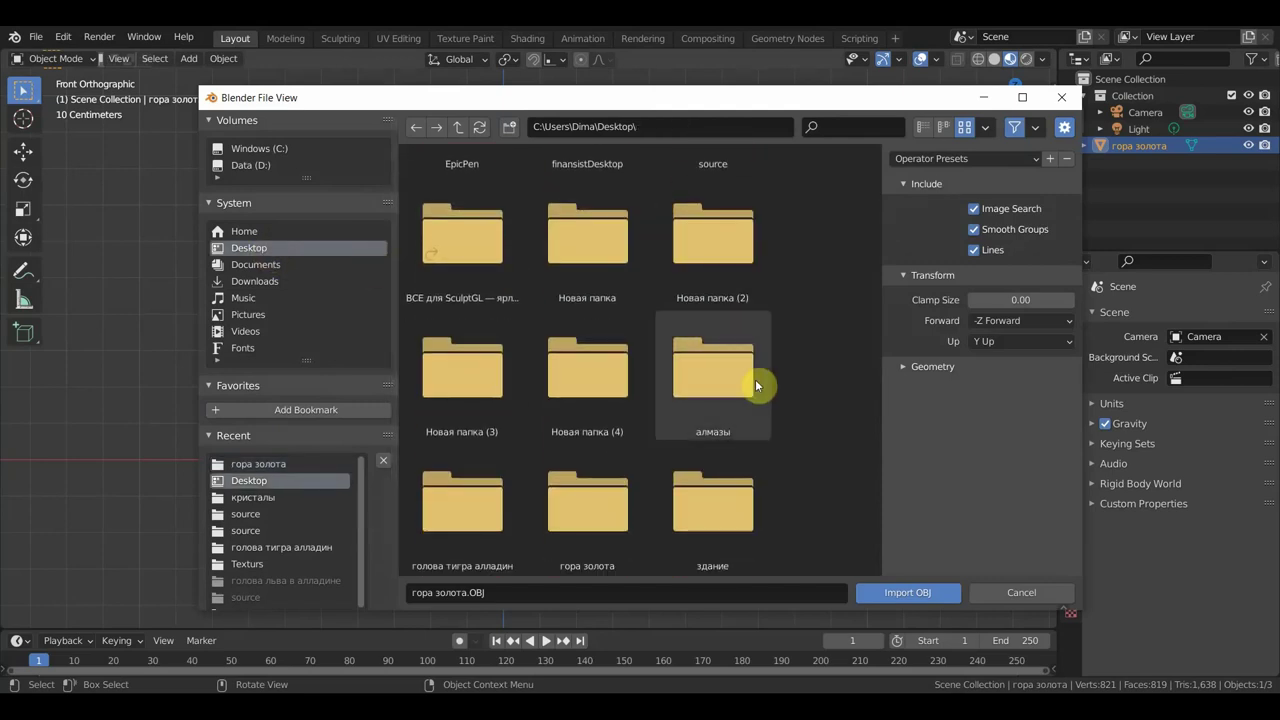
{"action": "left_click", "coordinate": [723, 388]}
{"action": "double_click", "coordinate": [723, 388]}
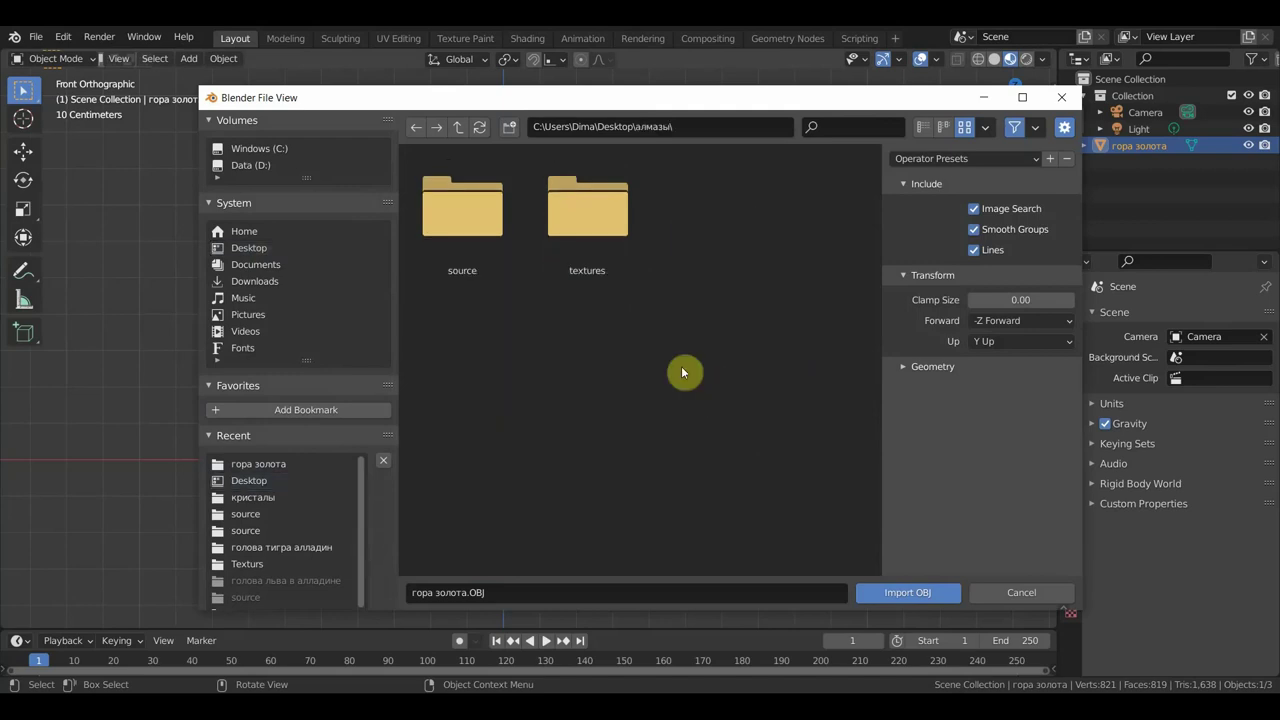
{"action": "left_click", "coordinate": [414, 128]}
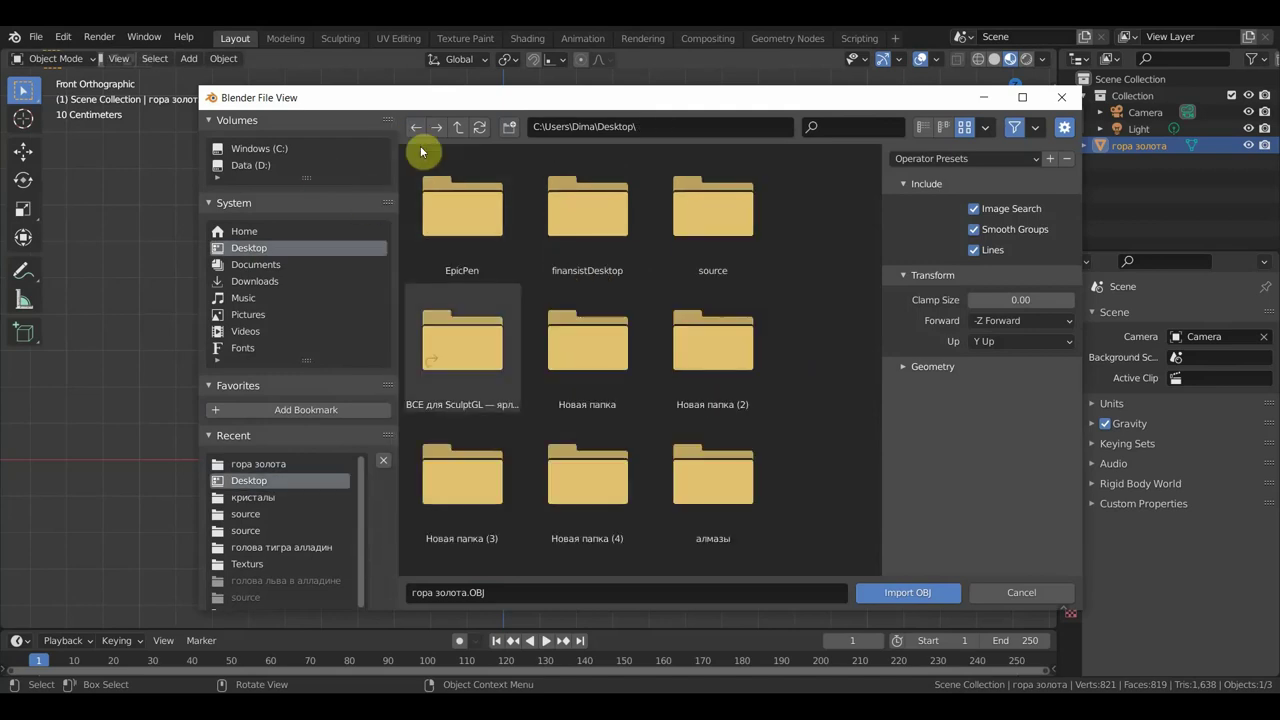
{"action": "scroll", "coordinate": [640, 450], "scroll_direction": "down", "scroll_amount": 1}
{"action": "left_click", "coordinate": [741, 434]}
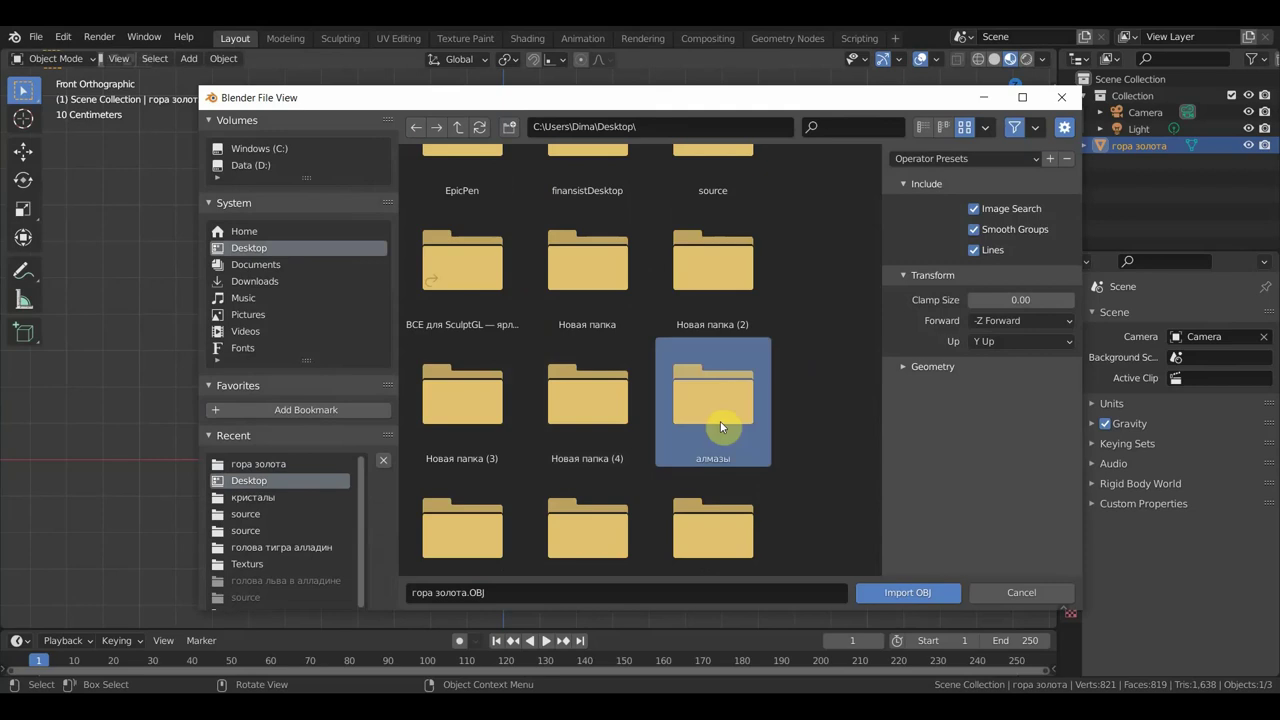
{"action": "scroll", "coordinate": [690, 442], "scroll_direction": "down", "scroll_amount": 1}
{"action": "scroll", "coordinate": [640, 440], "scroll_direction": "down", "scroll_amount": 1}
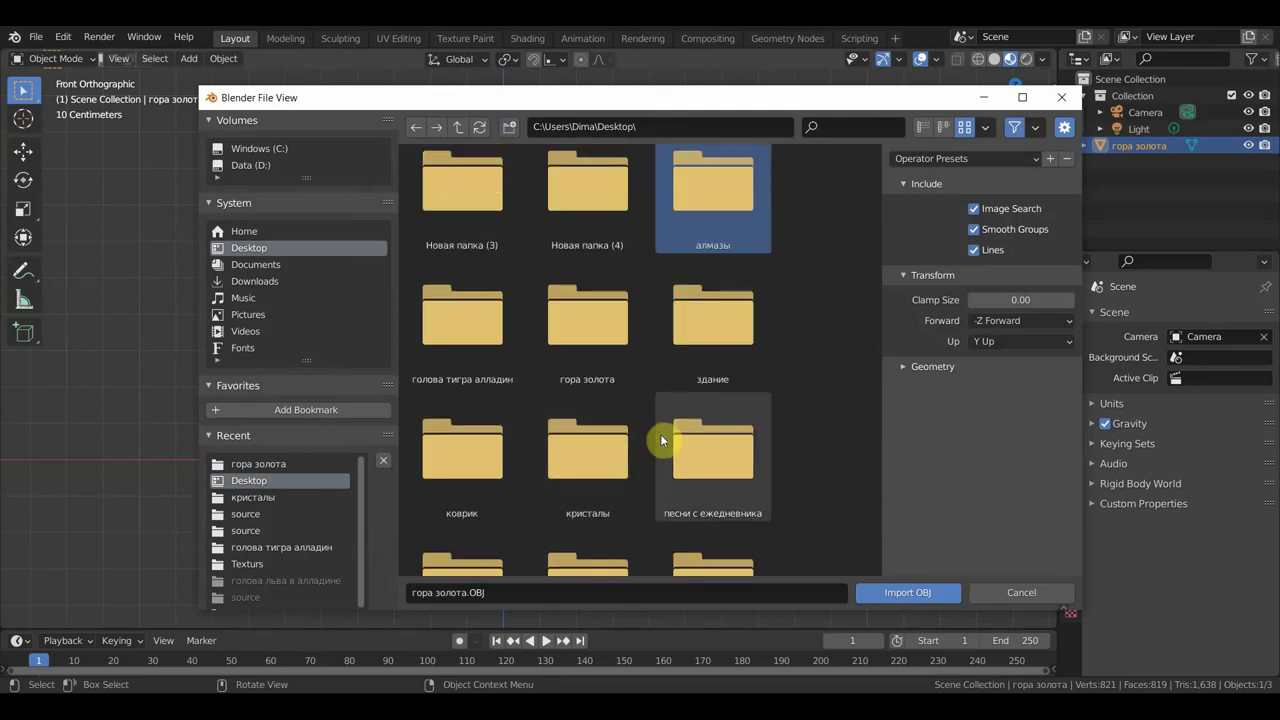
{"action": "double_click", "coordinate": [602, 456]}
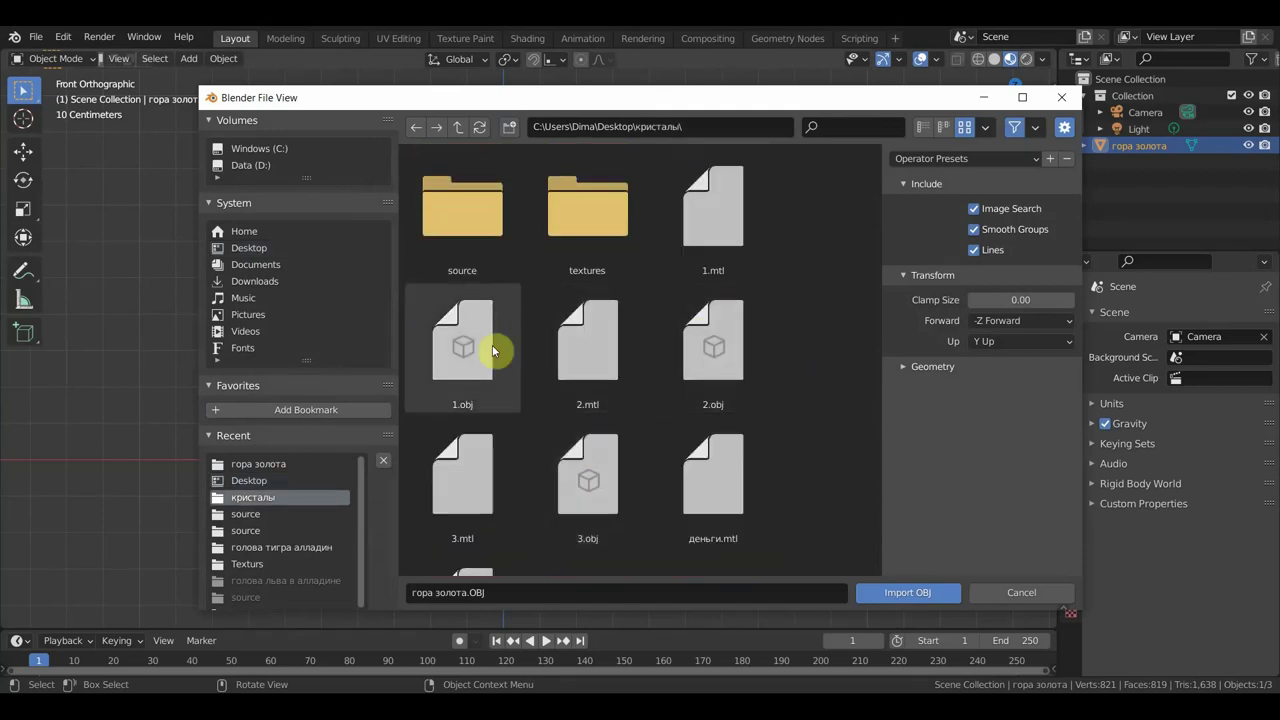
{"action": "double_click", "coordinate": [467, 358]}
{"action": "middle_click_drag", "start_coordinate": [661, 368], "coordinate": [774, 403]}
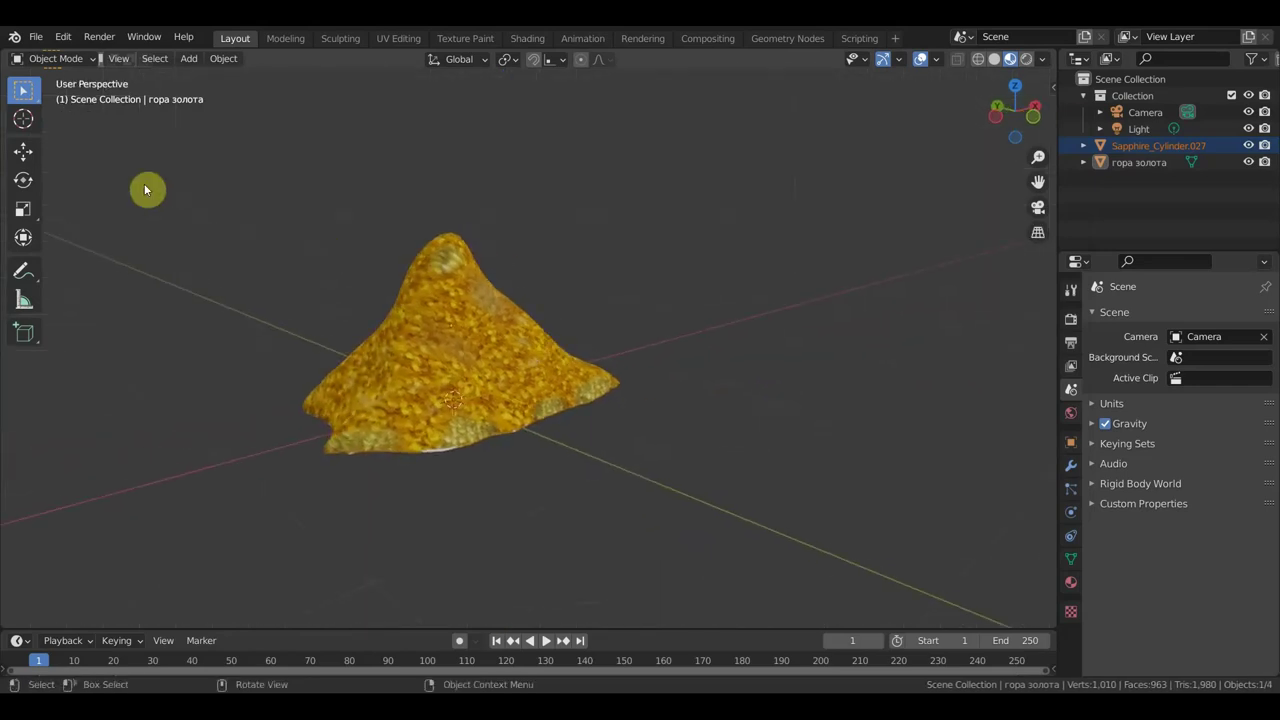
Shift the imported crystal, then delete the previously placed Sapphire_Cylinder.027
{"action": "left_click", "coordinate": [23, 151]}
{"action": "mouse_move", "coordinate": [453, 400]}
{"action": "left_mouse_down"}
{"action": "mouse_move", "coordinate": [439, 398]}
{"action": "mouse_move", "coordinate": [541, 487]}
{"action": "left_mouse_up"}
{"action": "mouse_move", "coordinate": [720, 515]}
{"action": "middle_mouse_down"}
{"action": "mouse_move", "coordinate": [624, 480]}
{"action": "mouse_move", "coordinate": [665, 389]}
{"action": "mouse_move", "coordinate": [634, 414]}
{"action": "middle_mouse_up"}
{"action": "scroll", "coordinate": [626, 490], "scroll_direction": "up", "scroll_amount": 4}
{"action": "scroll", "coordinate": [619, 418], "scroll_direction": "up", "scroll_amount": 3}
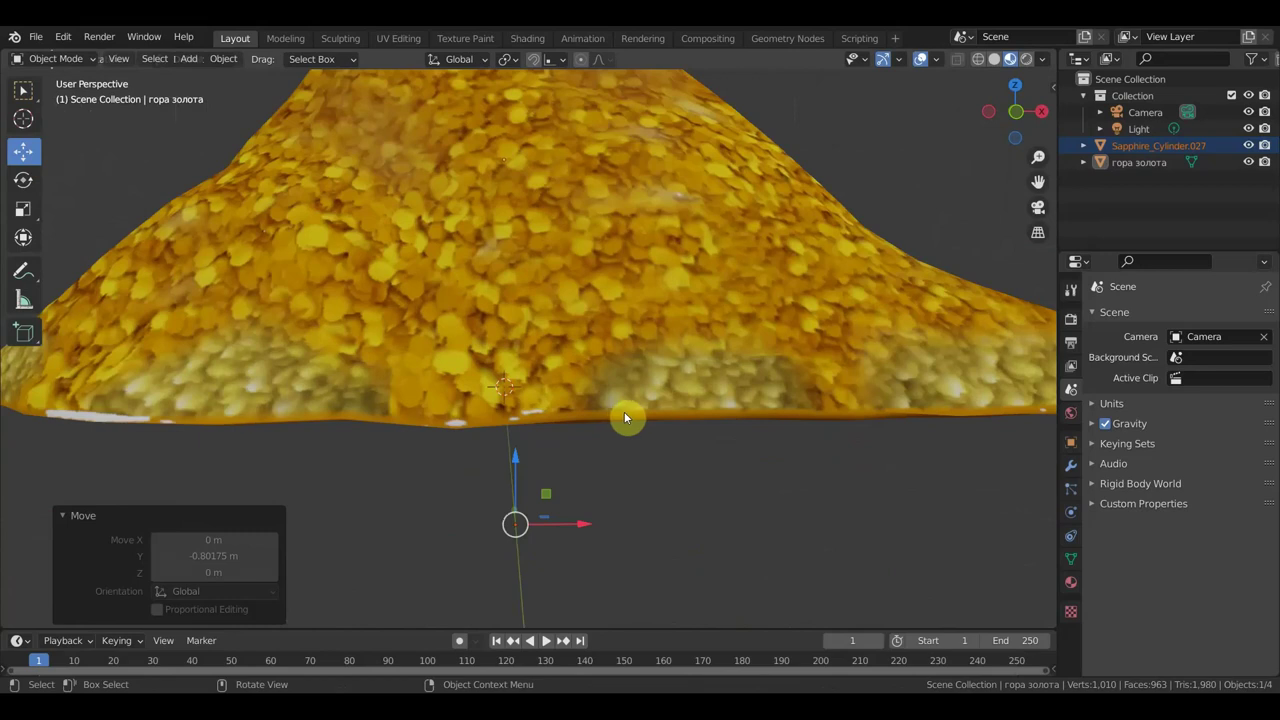
{"action": "key", "text": "Delete"}
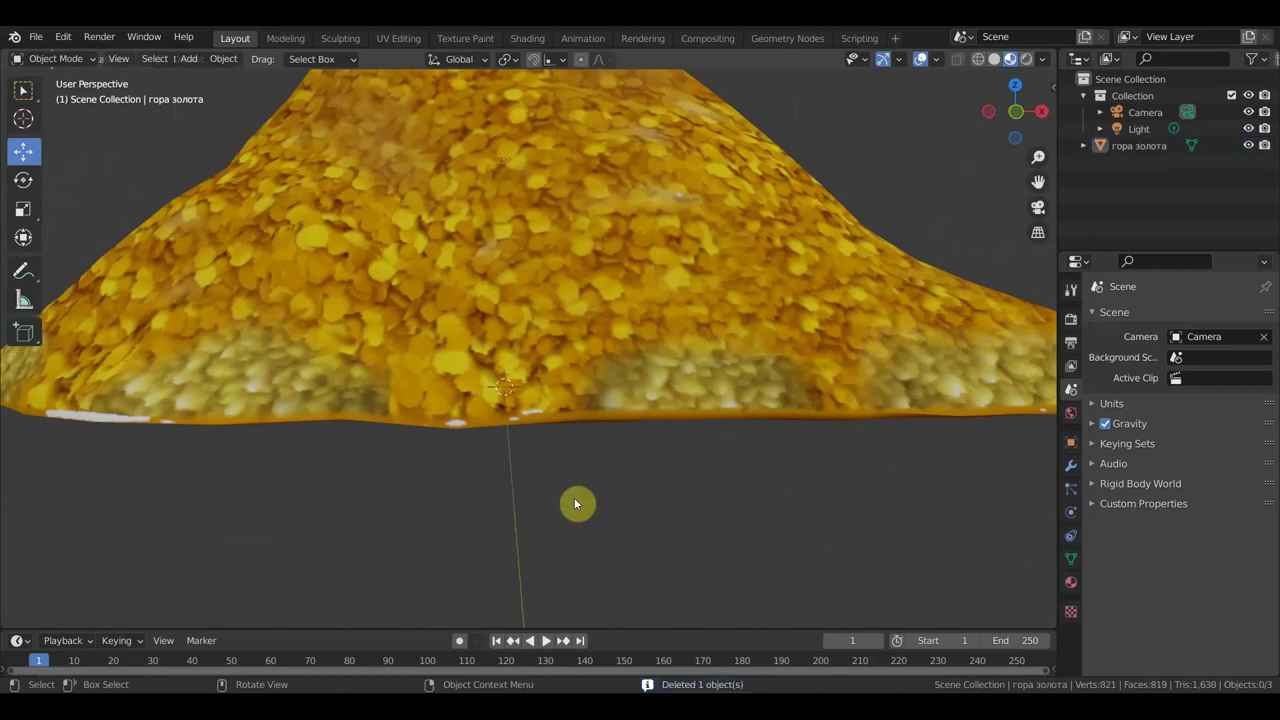
Re-import 1.obj as Sapphire_Cylinder.001 and select it
{"action": "left_click", "coordinate": [35, 37]}
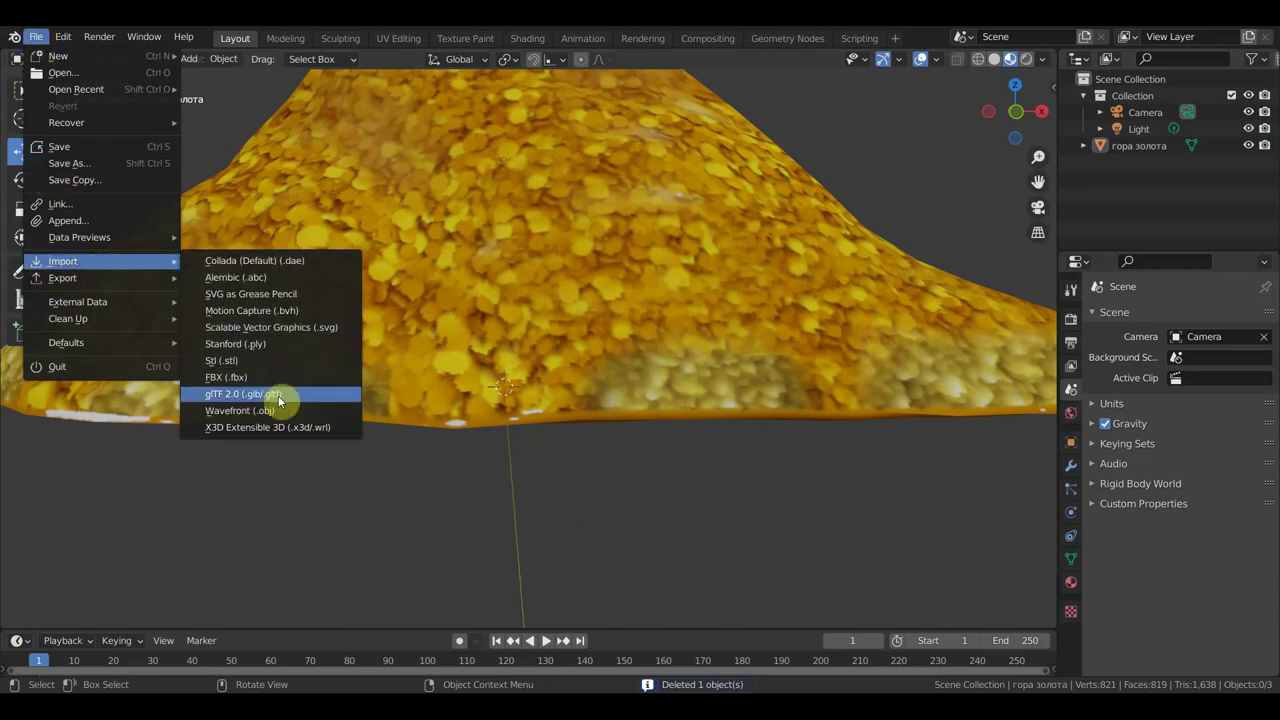
{"action": "left_click", "coordinate": [278, 410]}
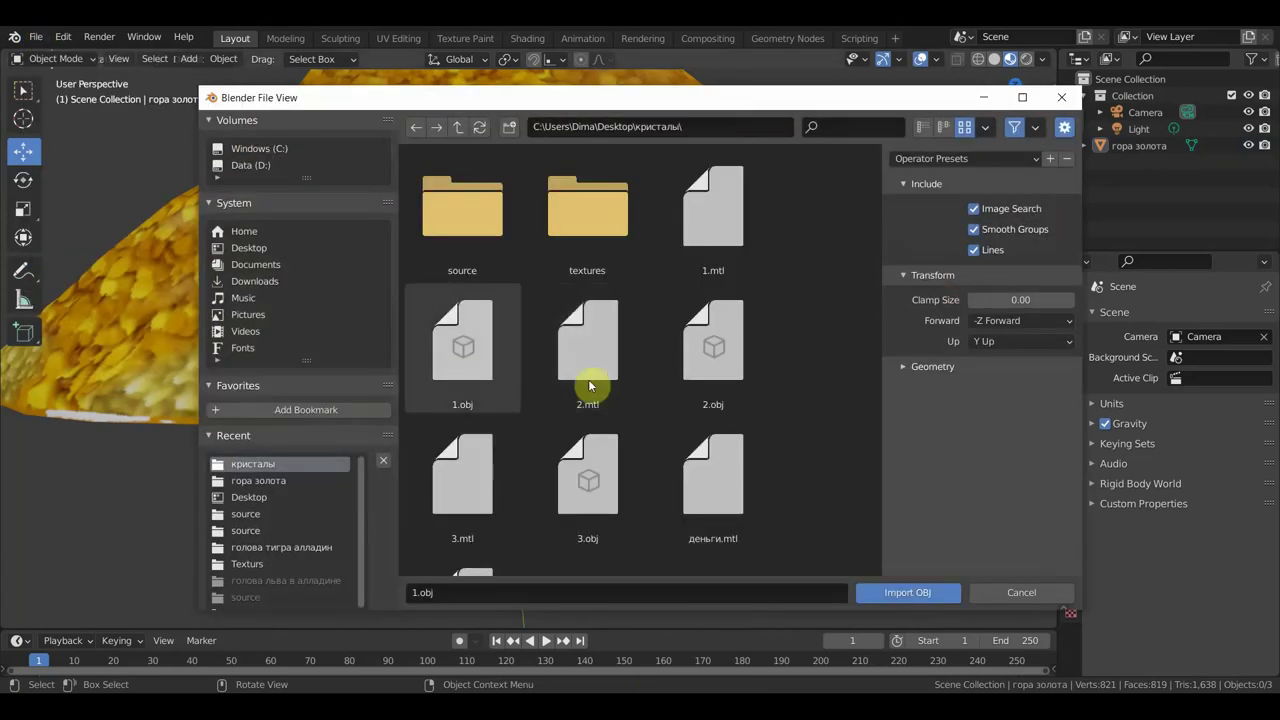
{"action": "double_click", "coordinate": [474, 365]}
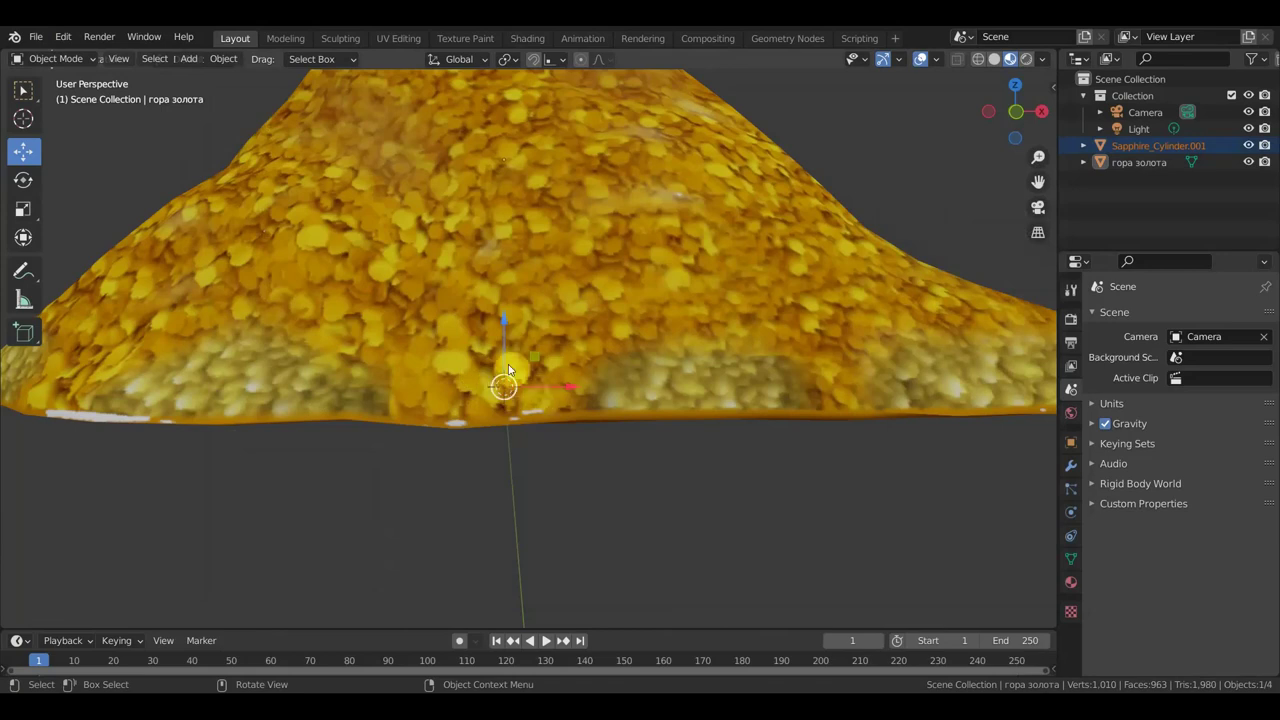
{"action": "scroll", "coordinate": [508, 370], "scroll_direction": "down", "scroll_amount": 5}
{"action": "mouse_move", "coordinate": [563, 400]}
{"action": "middle_mouse_down"}
{"action": "mouse_move", "coordinate": [500, 420]}
{"action": "mouse_move", "coordinate": [395, 381]}
{"action": "mouse_move", "coordinate": [307, 326]}
{"action": "mouse_move", "coordinate": [364, 338]}
{"action": "middle_mouse_up"}
{"action": "left_click", "coordinate": [182, 288]}
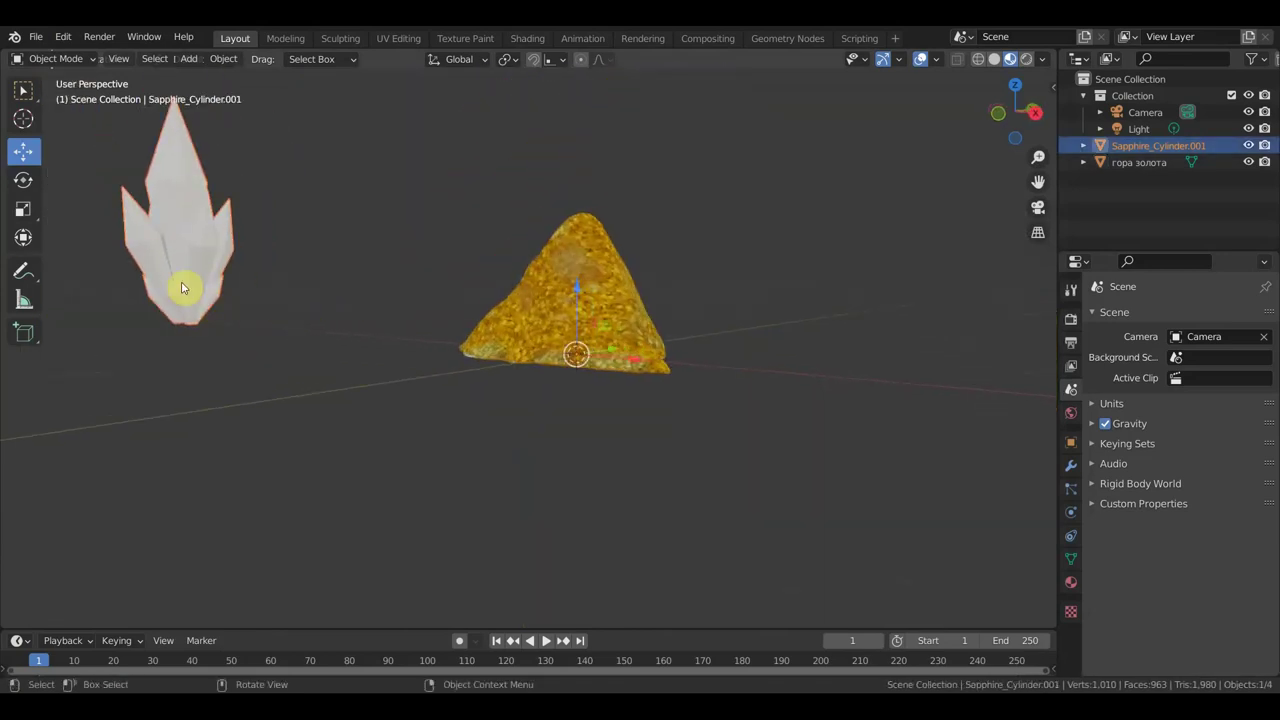
Set the crystal's origin to its geometry and shrink it to 0.173 scale
{"action": "left_click", "coordinate": [223, 59]}
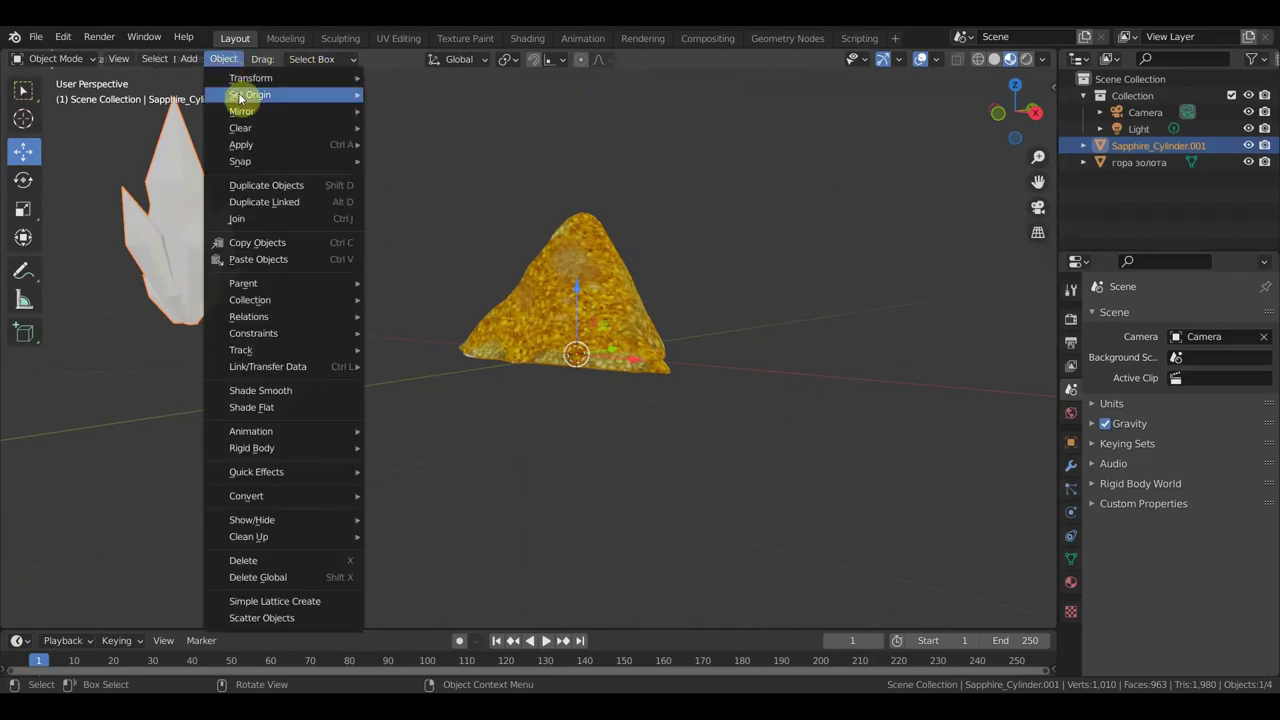
{"action": "mouse_move", "coordinate": [250, 94]}
{"action": "left_click", "coordinate": [430, 114]}
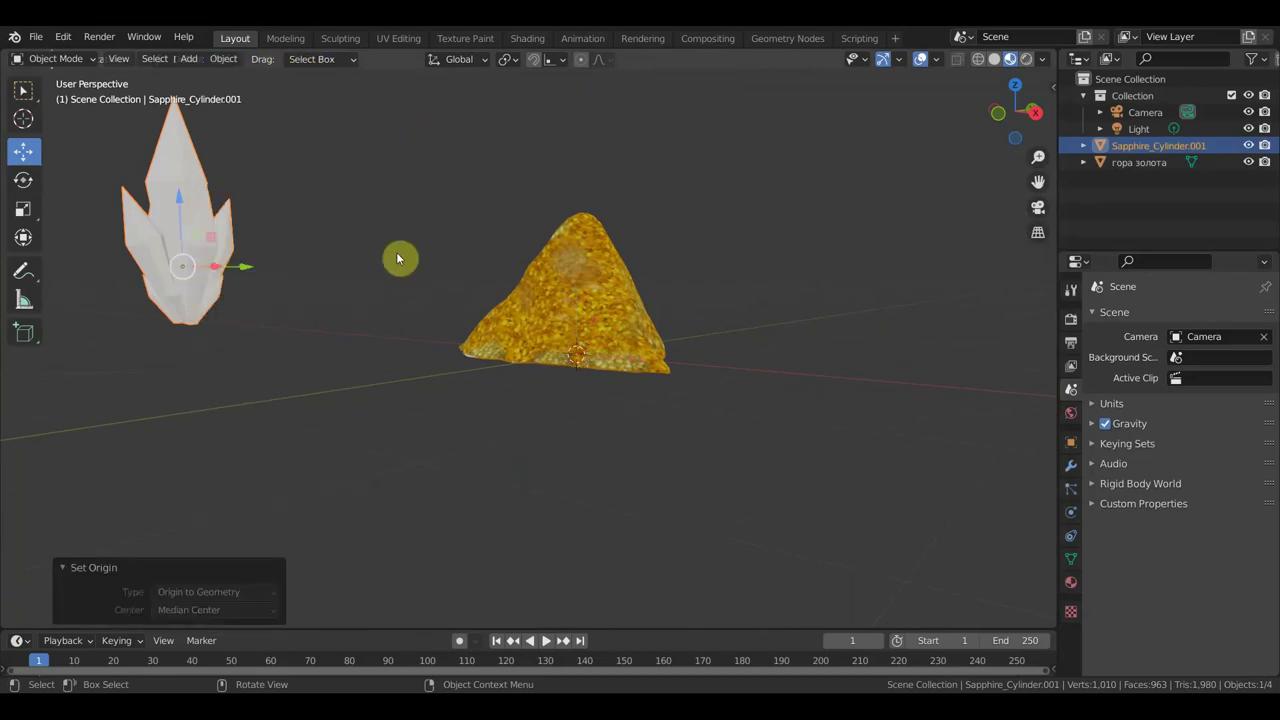
{"action": "key", "text": "KP_1"}
{"action": "scroll", "coordinate": [466, 349], "scroll_direction": "down", "scroll_amount": 5}
{"action": "scroll", "coordinate": [466, 349], "scroll_direction": "up", "scroll_amount": 1}
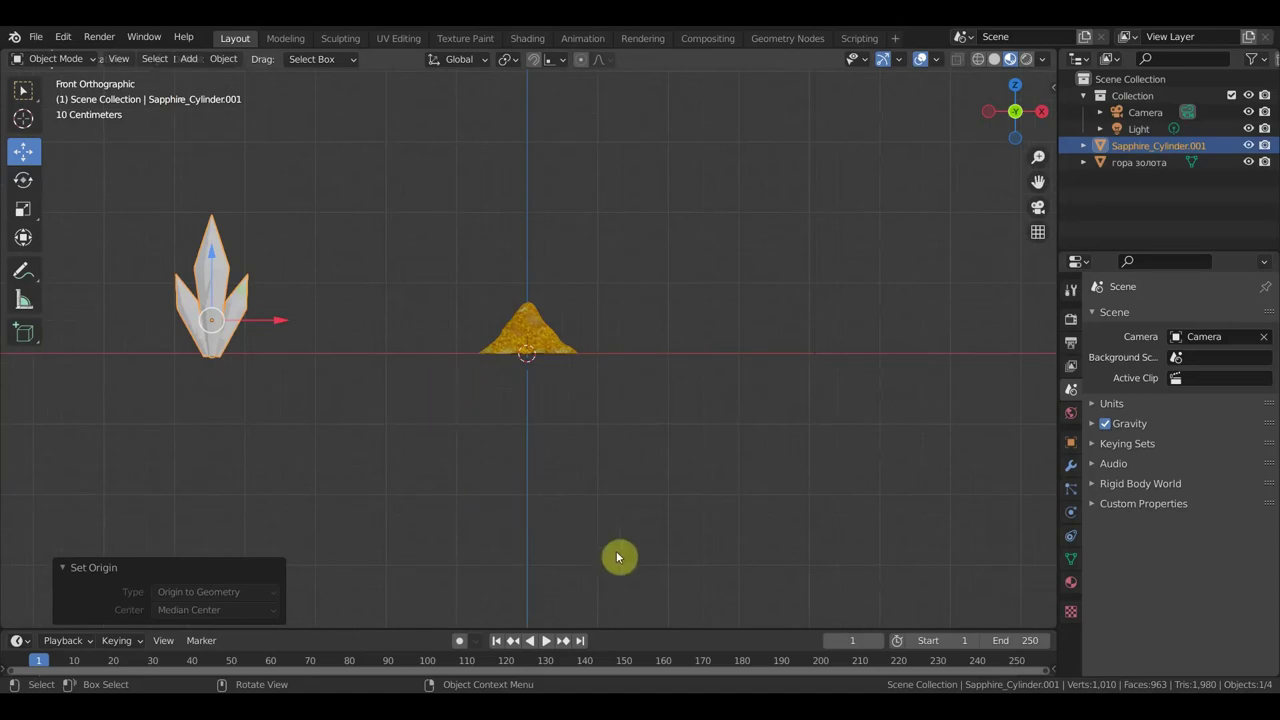
{"action": "key", "text": "s"}
{"action": "left_click", "coordinate": [288, 350]}
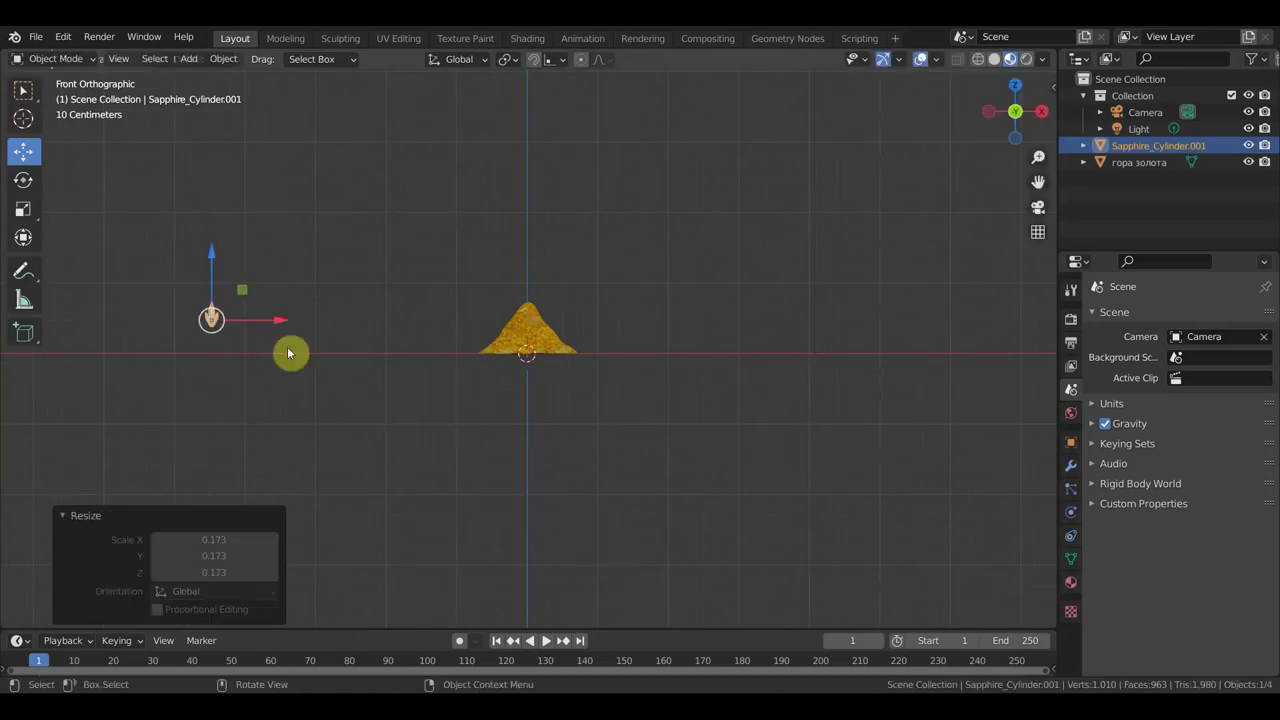
Enlarge the gold heap to 9.185 scale, raise it, and shift it about 2.24 m along X
{"action": "left_click", "coordinate": [550, 333]}
{"action": "scroll", "coordinate": [673, 345], "scroll_direction": "down", "scroll_amount": 4}
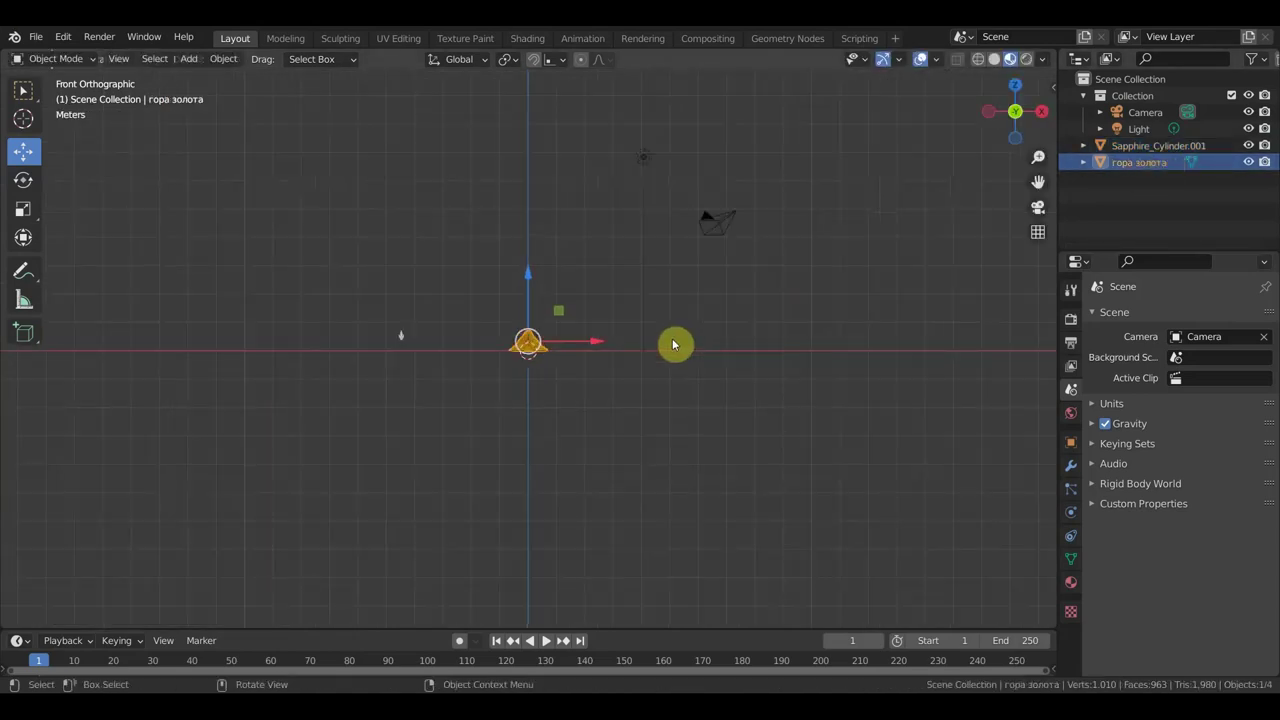
{"action": "scroll", "coordinate": [585, 425], "scroll_direction": "down", "scroll_amount": 2}
{"action": "key", "text": "s"}
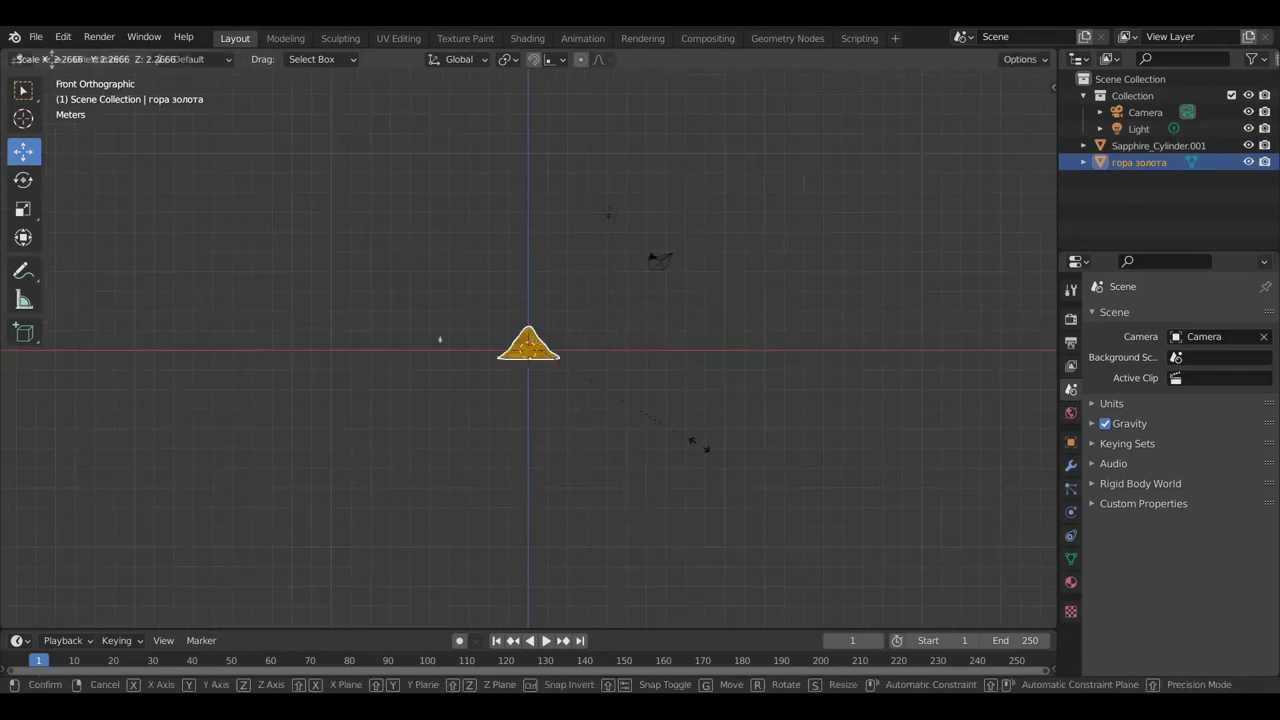
{"action": "left_click", "coordinate": [118, 205]}
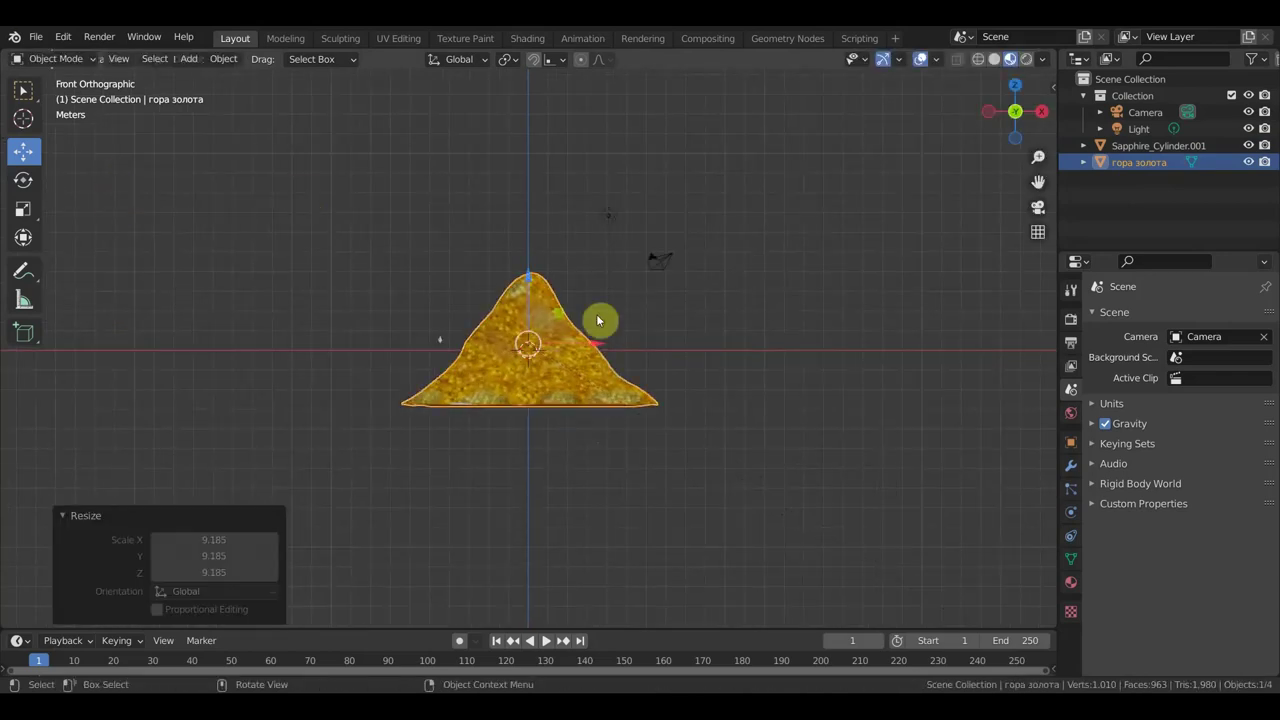
{"action": "mouse_move", "coordinate": [532, 285]}
{"action": "left_mouse_down"}
{"action": "mouse_move", "coordinate": [544, 199]}
{"action": "mouse_move", "coordinate": [543, 213]}
{"action": "left_mouse_up"}
{"action": "mouse_move", "coordinate": [543, 213]}
{"action": "middle_mouse_down"}
{"action": "mouse_move", "coordinate": [692, 401]}
{"action": "mouse_move", "coordinate": [771, 411]}
{"action": "mouse_move", "coordinate": [577, 397]}
{"action": "mouse_move", "coordinate": [544, 381]}
{"action": "middle_mouse_up"}
{"action": "left_click_drag", "start_coordinate": [597, 300], "coordinate": [651, 289]}
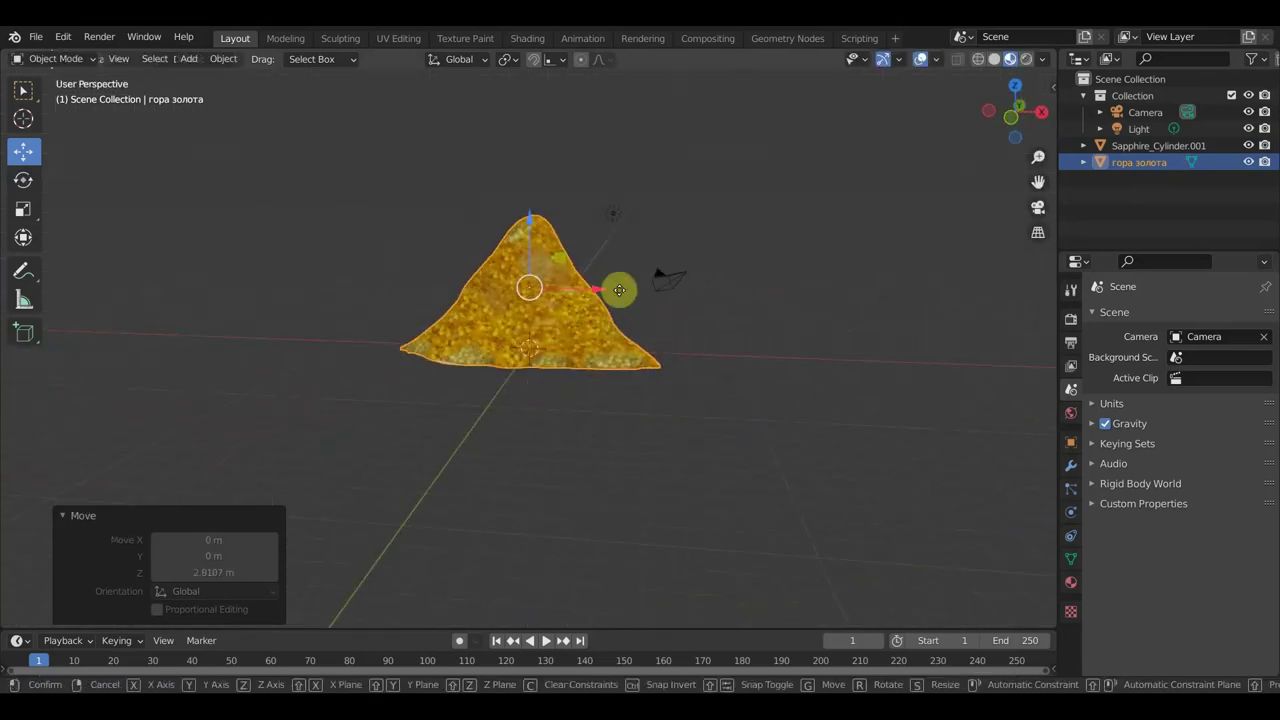
Slide the crystal along Y, resize it, rotate it 42 degrees and drop it at the heap's edge
{"action": "left_click", "coordinate": [446, 336]}
{"action": "mouse_move", "coordinate": [486, 366]}
{"action": "middle_mouse_down"}
{"action": "mouse_move", "coordinate": [623, 400]}
{"action": "mouse_move", "coordinate": [566, 389]}
{"action": "middle_mouse_up"}
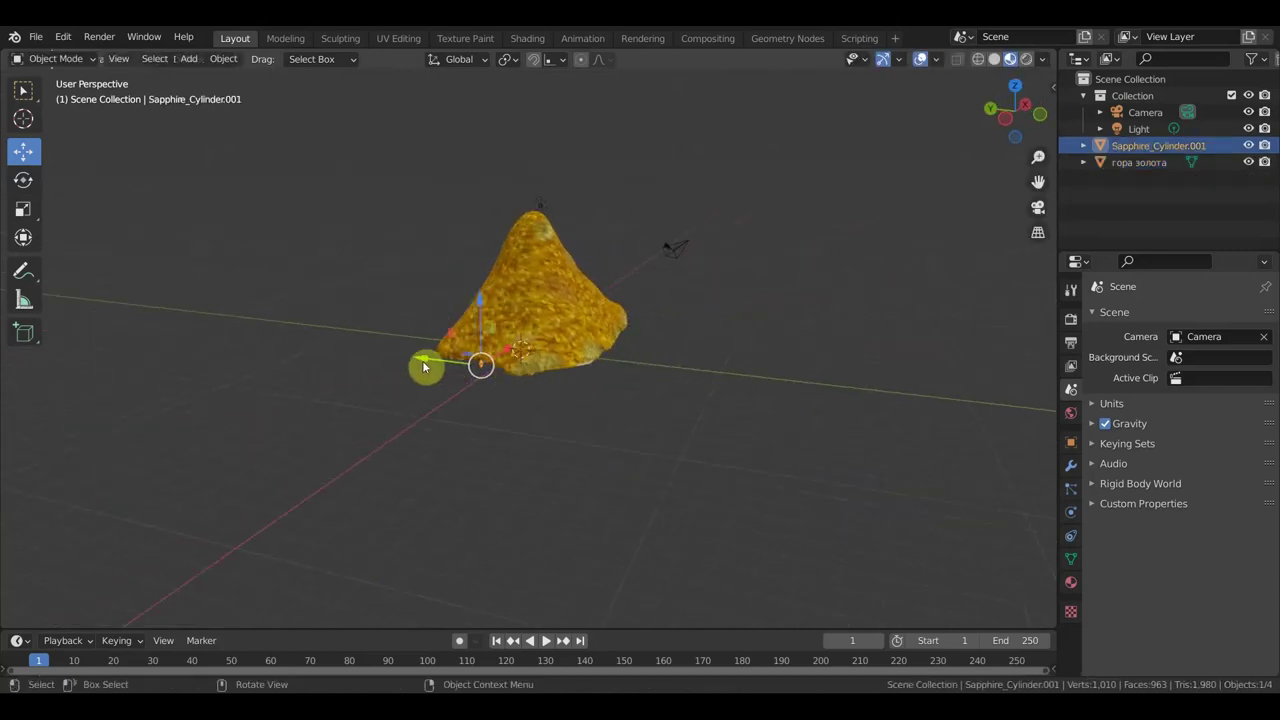
{"action": "left_click_drag", "start_coordinate": [423, 367], "coordinate": [660, 425]}
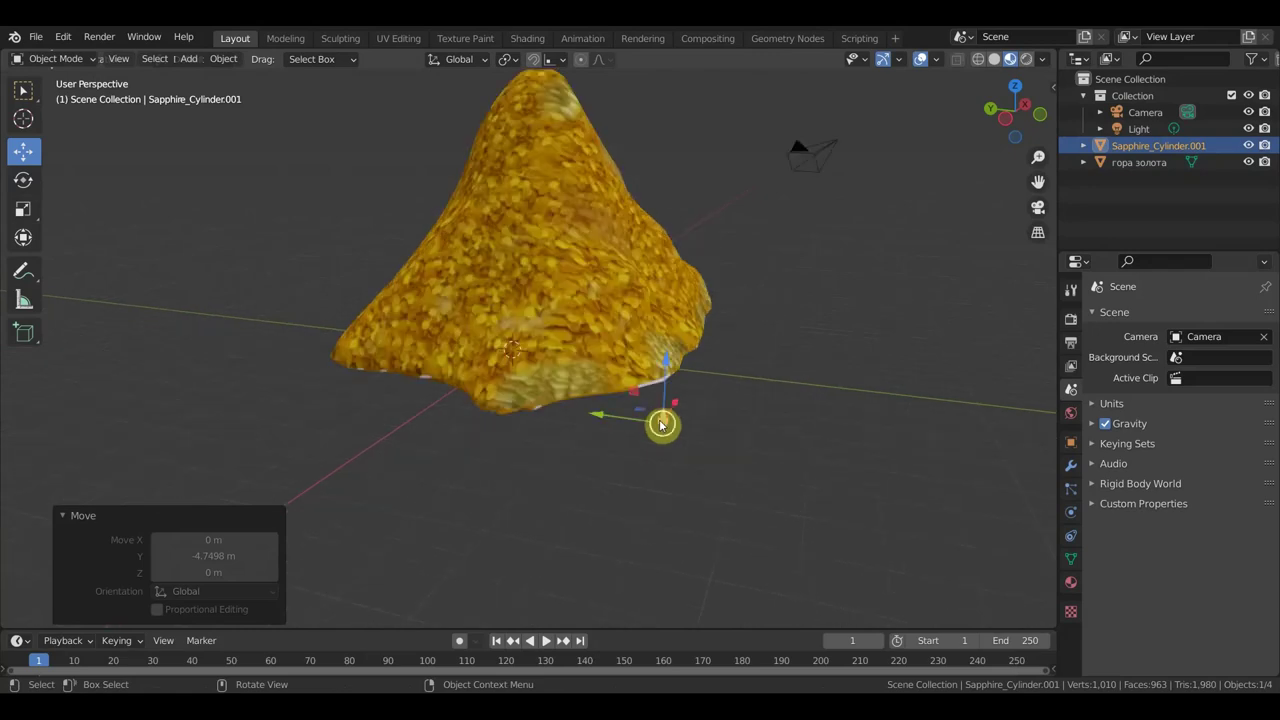
{"action": "middle_click_drag", "start_coordinate": [757, 431], "coordinate": [785, 421]}
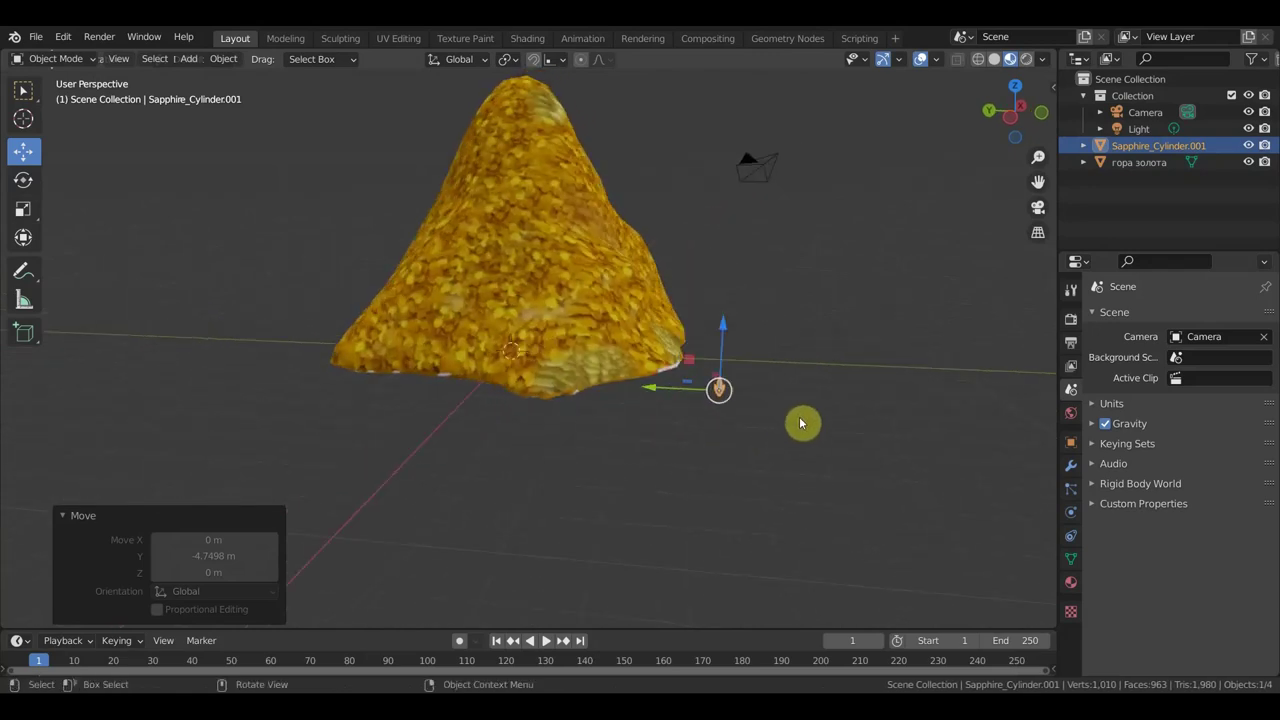
{"action": "key", "text": "s"}
{"action": "left_click", "coordinate": [857, 432]}
{"action": "key", "text": "r"}
{"action": "left_click", "coordinate": [830, 525]}
{"action": "key", "text": "g"}
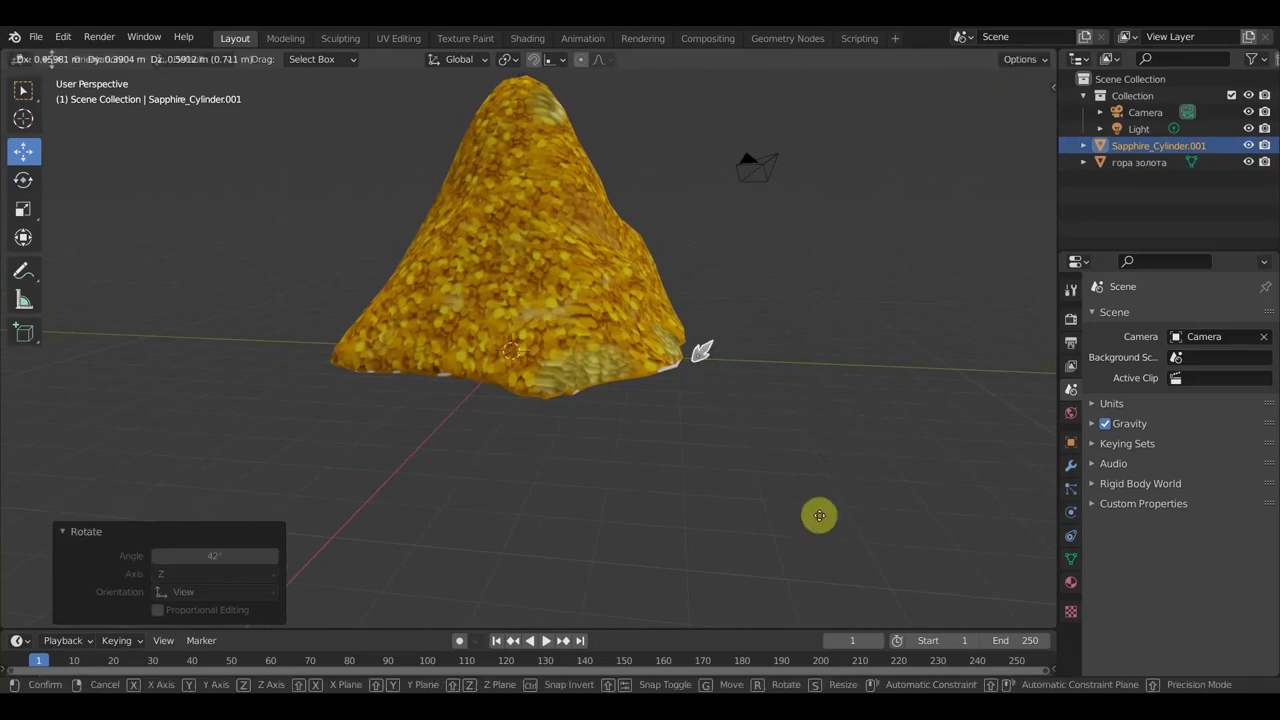
{"action": "left_click", "coordinate": [786, 492]}
Reposition the crystal at the heap's base and enlarge it to 2.365 scale
{"action": "mouse_move", "coordinate": [786, 494]}
{"action": "middle_mouse_down"}
{"action": "mouse_move", "coordinate": [811, 509]}
{"action": "mouse_move", "coordinate": [594, 517]}
{"action": "mouse_move", "coordinate": [594, 583]}
{"action": "middle_mouse_up"}
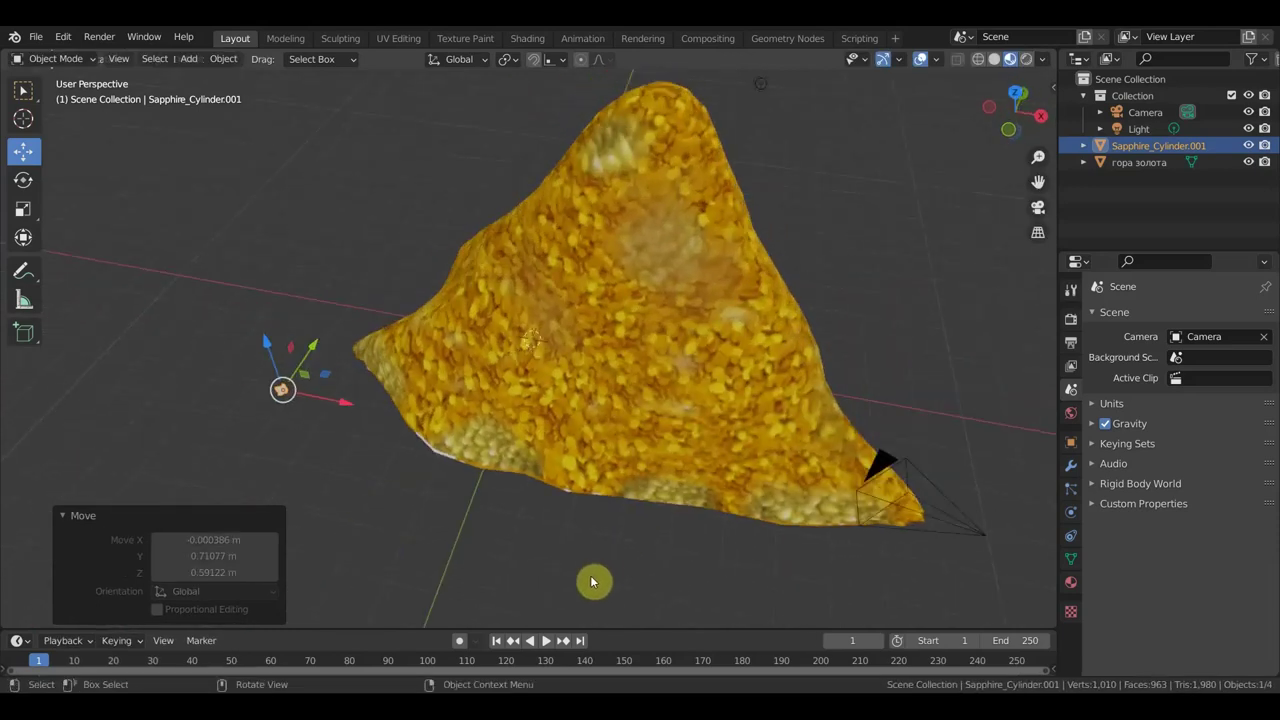
{"action": "key", "text": "g"}
{"action": "left_click", "coordinate": [677, 566]}
{"action": "middle_click_drag", "start_coordinate": [677, 566], "coordinate": [670, 510]}
{"action": "scroll", "coordinate": [643, 509], "scroll_direction": "up", "scroll_amount": 2}
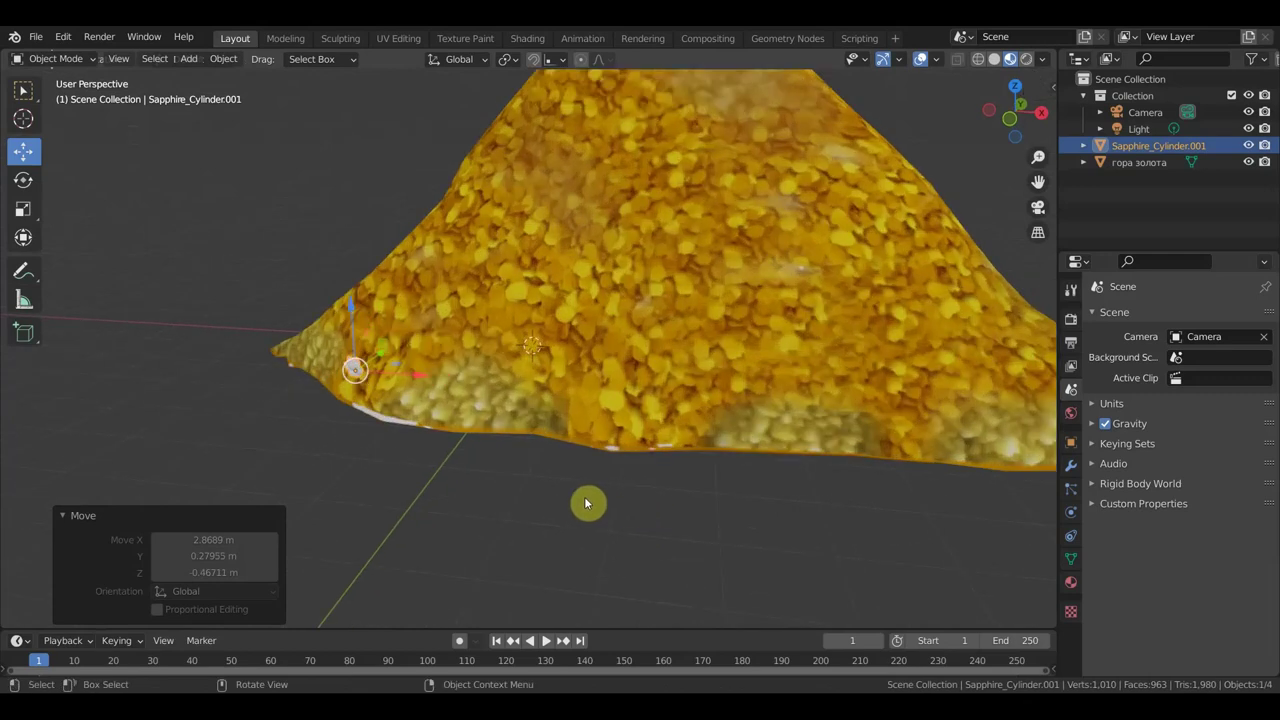
{"action": "scroll", "coordinate": [586, 504], "scroll_direction": "down", "scroll_amount": 3}
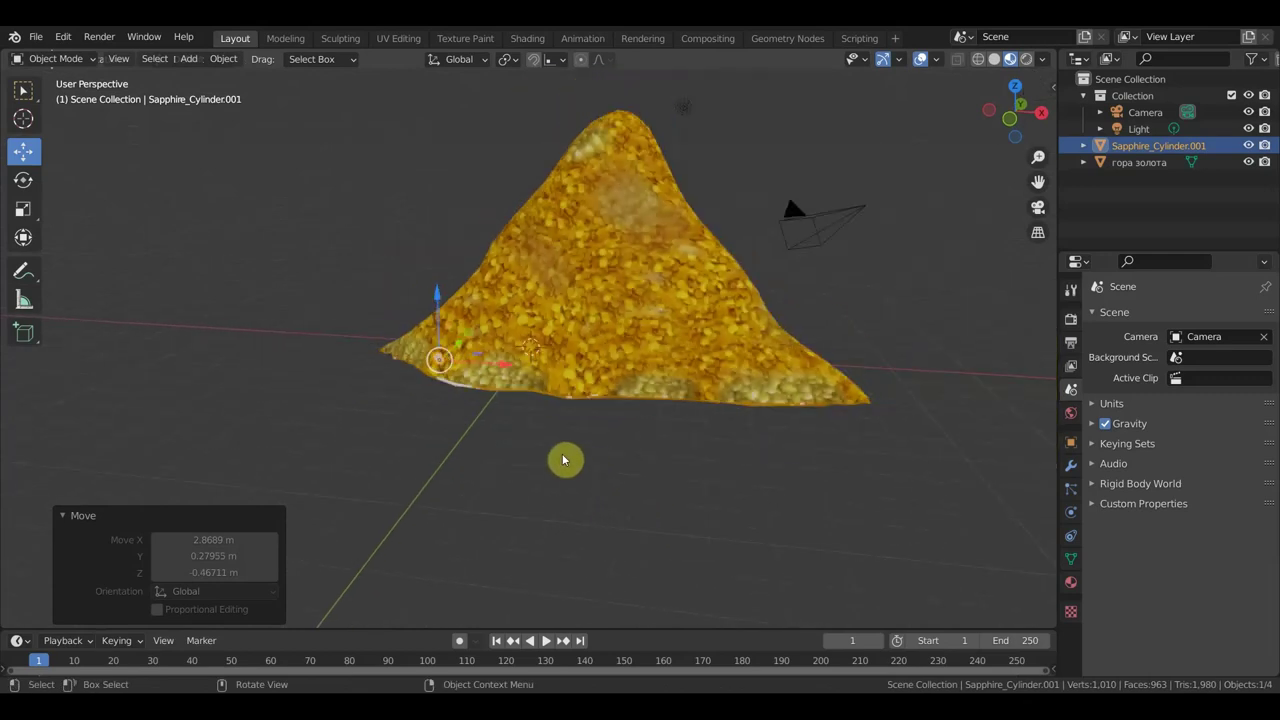
{"action": "key", "text": "s"}
{"action": "left_click", "coordinate": [769, 511]}
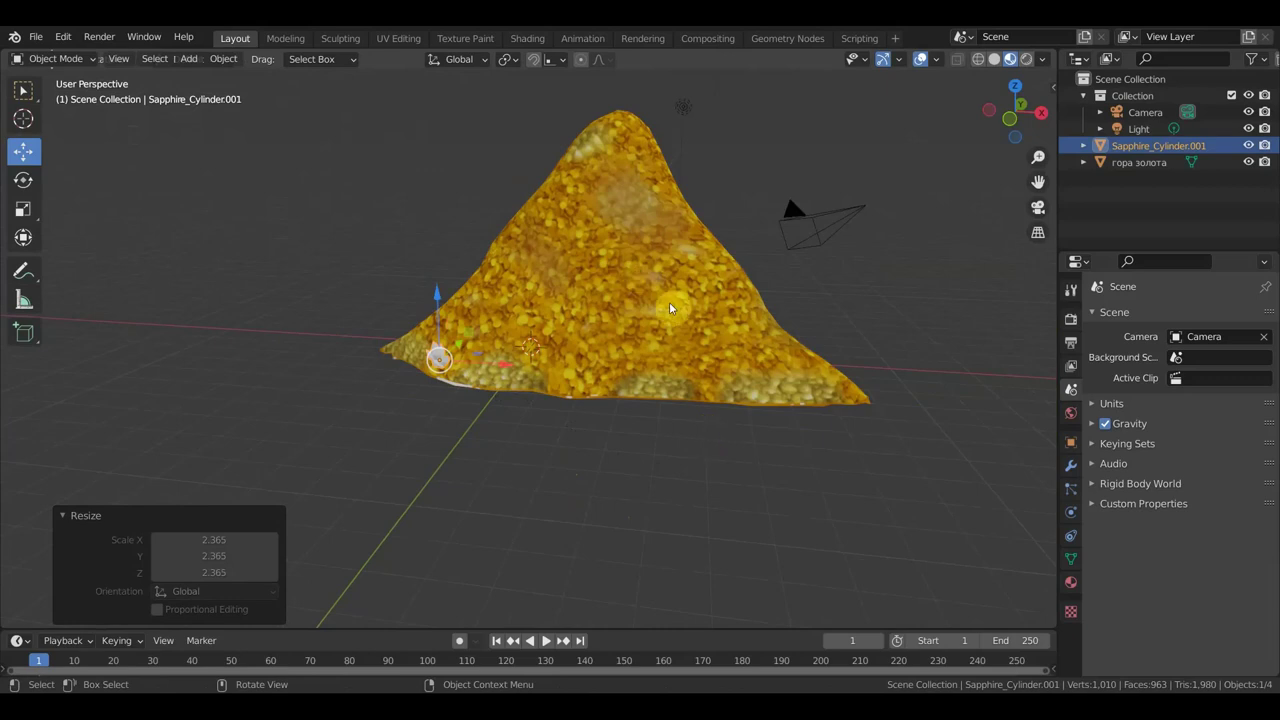
Check the crystal at the heap's base from several angles and show its Material.001 settings
{"action": "scroll", "coordinate": [562, 328], "scroll_direction": "up", "scroll_amount": 3}
{"action": "scroll", "coordinate": [562, 328], "scroll_direction": "down", "scroll_amount": 1}
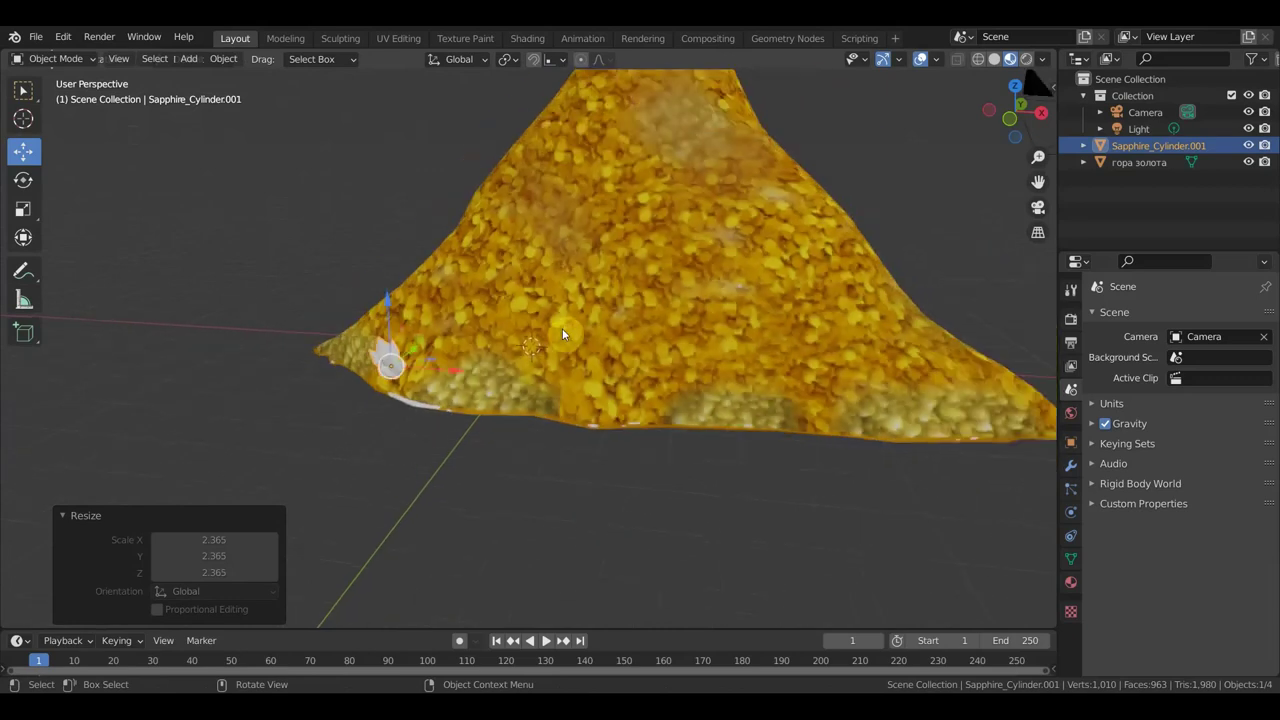
{"action": "scroll", "coordinate": [562, 328], "scroll_direction": "down", "scroll_amount": 2}
{"action": "middle_click_drag", "start_coordinate": [562, 328], "coordinate": [608, 336]}
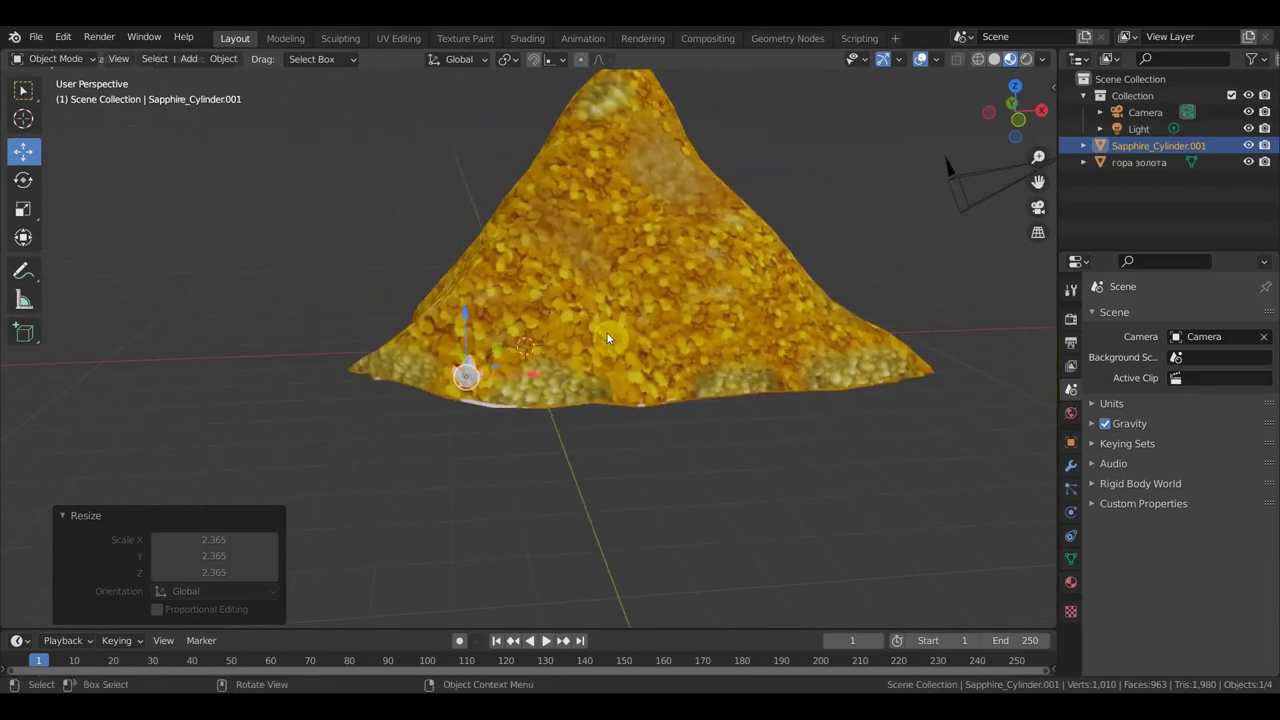
{"action": "scroll", "coordinate": [606, 338], "scroll_direction": "up", "scroll_amount": 2}
{"action": "scroll", "coordinate": [603, 340], "scroll_direction": "up", "scroll_amount": 2}
{"action": "scroll", "coordinate": [598, 340], "scroll_direction": "down", "scroll_amount": 2}
{"action": "middle_click_drag", "start_coordinate": [596, 340], "coordinate": [729, 365]}
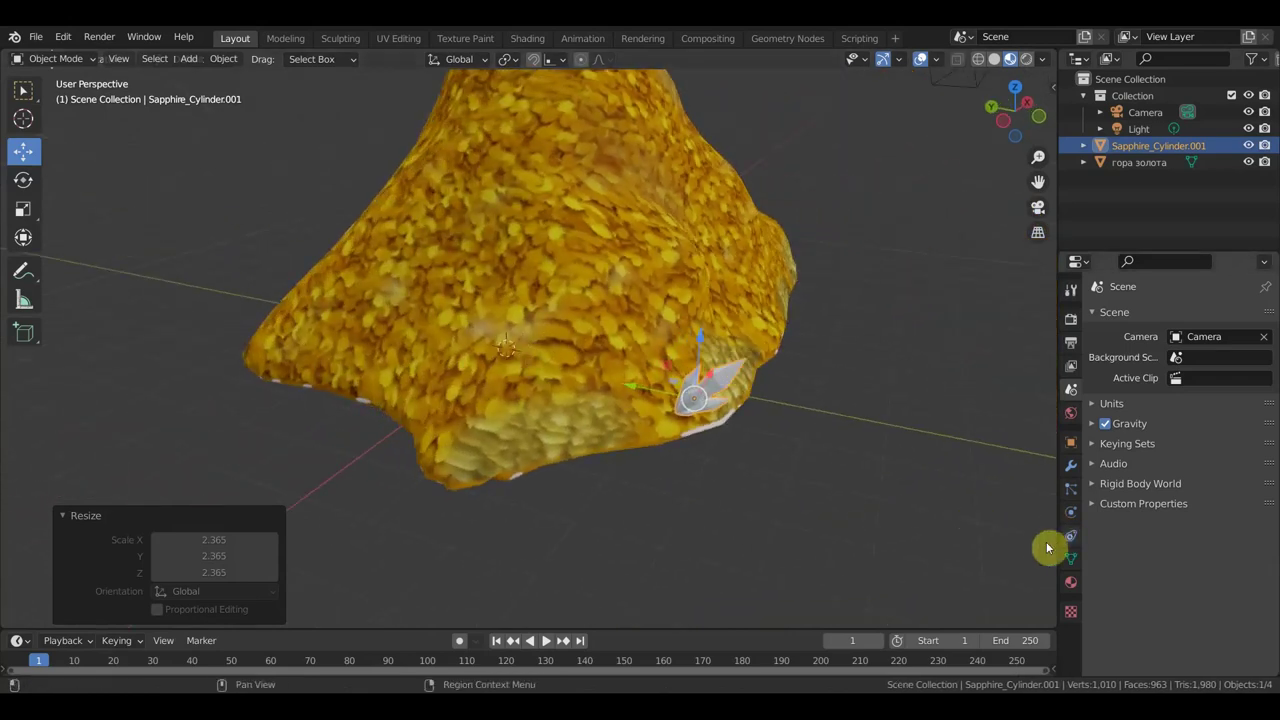
{"action": "left_click", "coordinate": [1071, 584]}
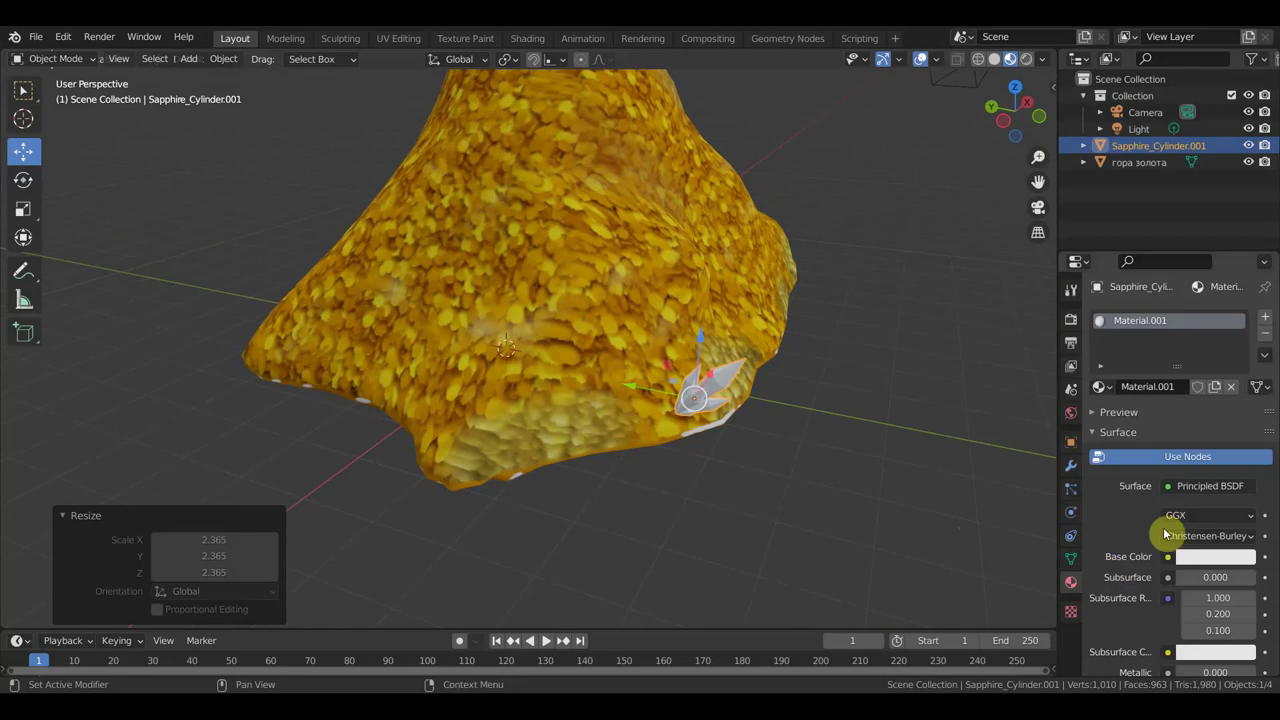
Set the crystal's base colour to blue and orbit in closer to it
{"action": "left_click", "coordinate": [1224, 564]}
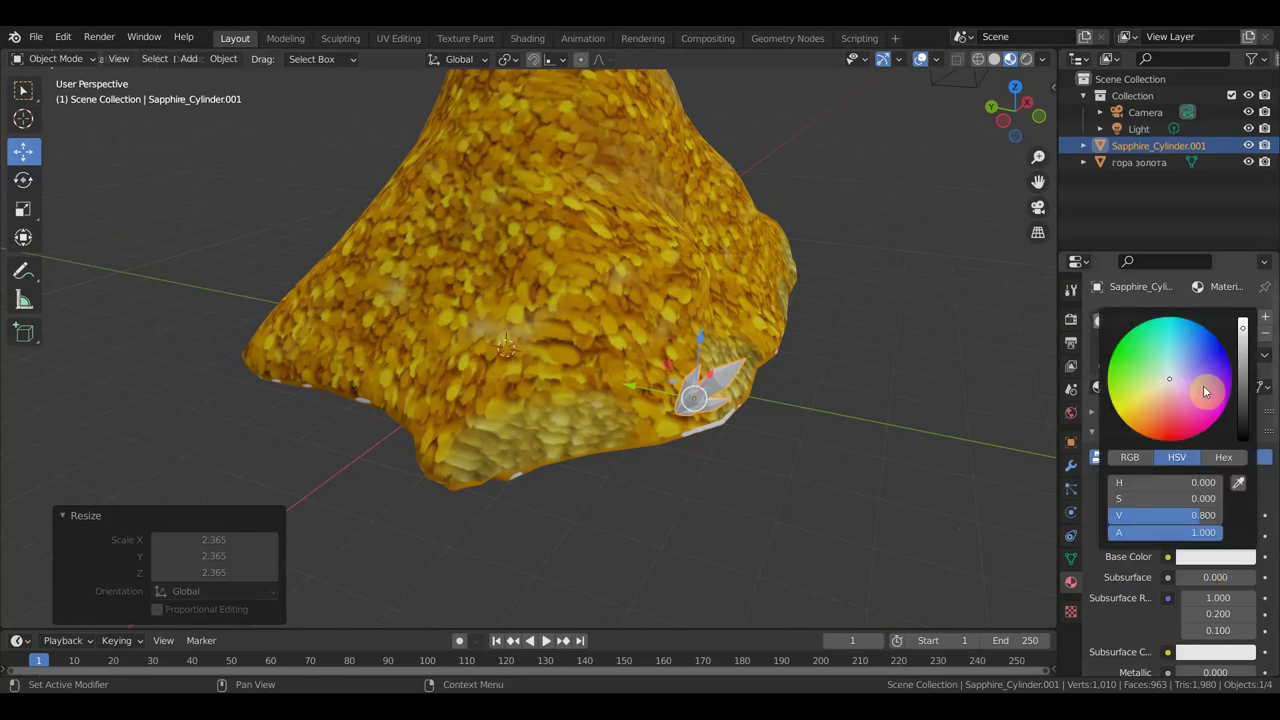
{"action": "left_click_drag", "start_coordinate": [1205, 392], "coordinate": [1208, 345]}
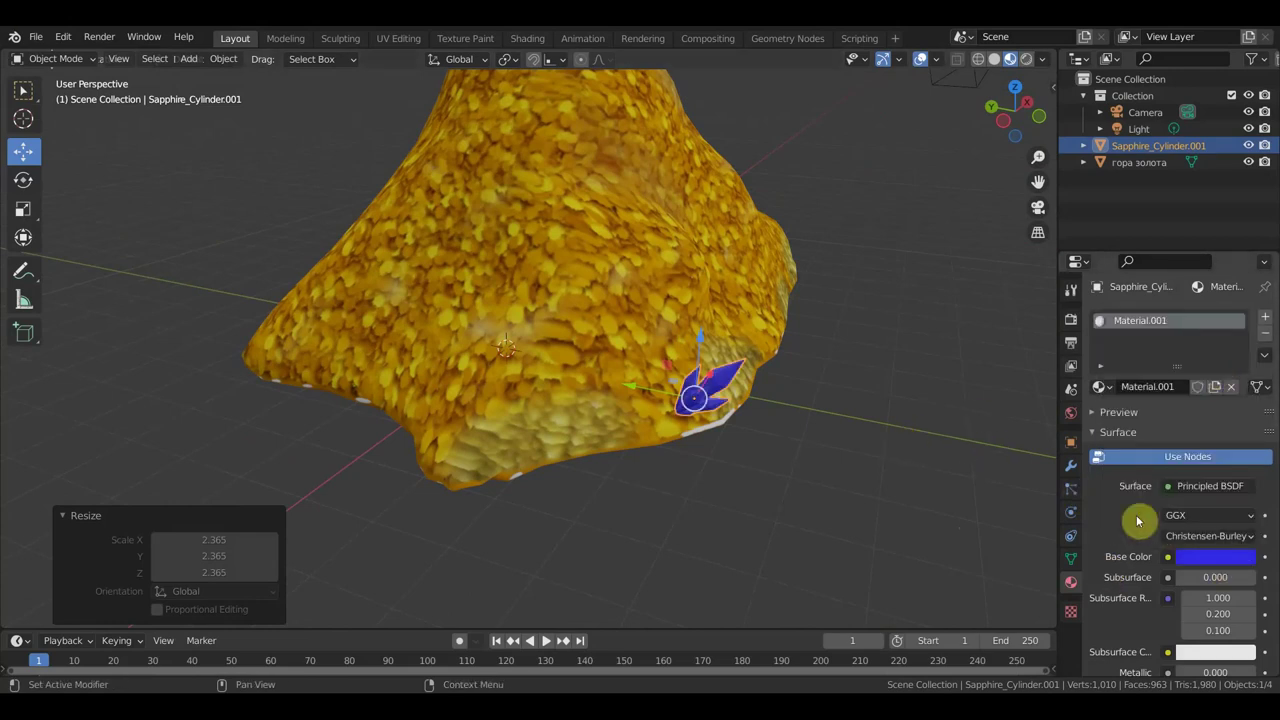
{"action": "mouse_move", "coordinate": [920, 457]}
{"action": "middle_mouse_down"}
{"action": "mouse_move", "coordinate": [724, 469]}
{"action": "mouse_move", "coordinate": [551, 457]}
{"action": "middle_mouse_up"}
{"action": "scroll", "coordinate": [520, 456], "scroll_direction": "up", "scroll_amount": 3}
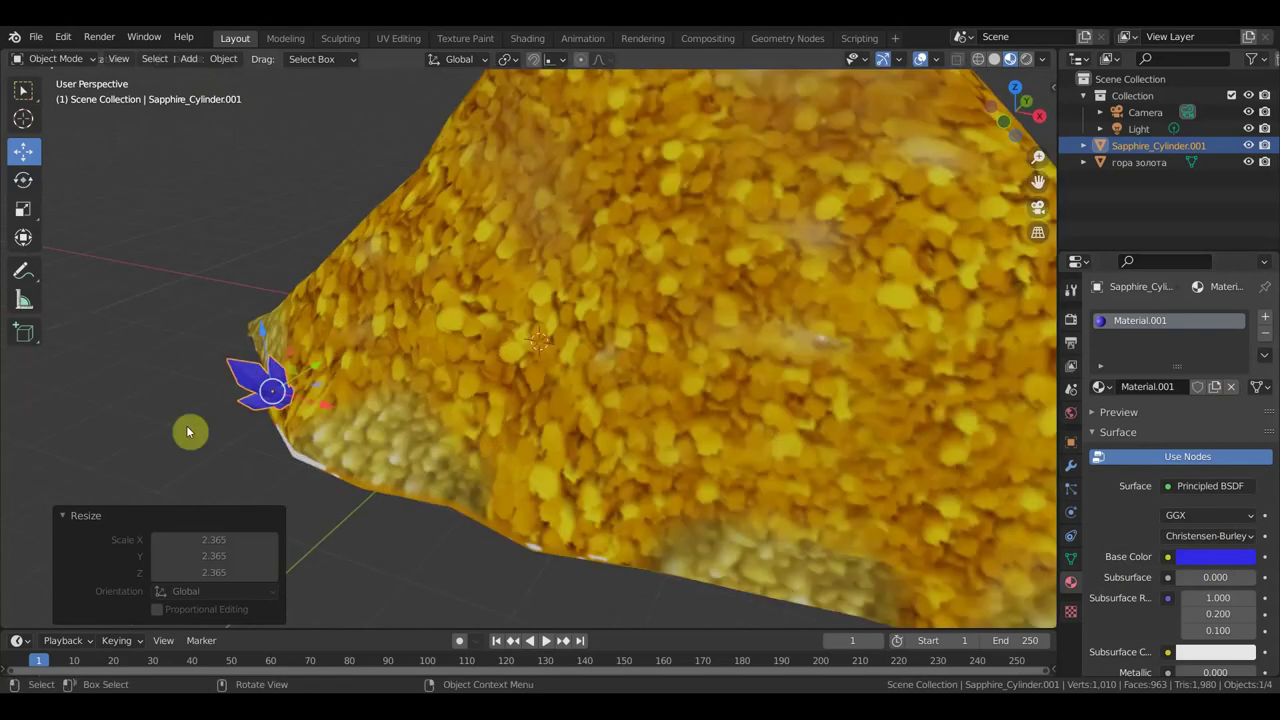
{"action": "scroll", "coordinate": [189, 432], "scroll_direction": "down", "scroll_amount": 3}
{"action": "middle_click_drag", "start_coordinate": [243, 440], "coordinate": [396, 400]}
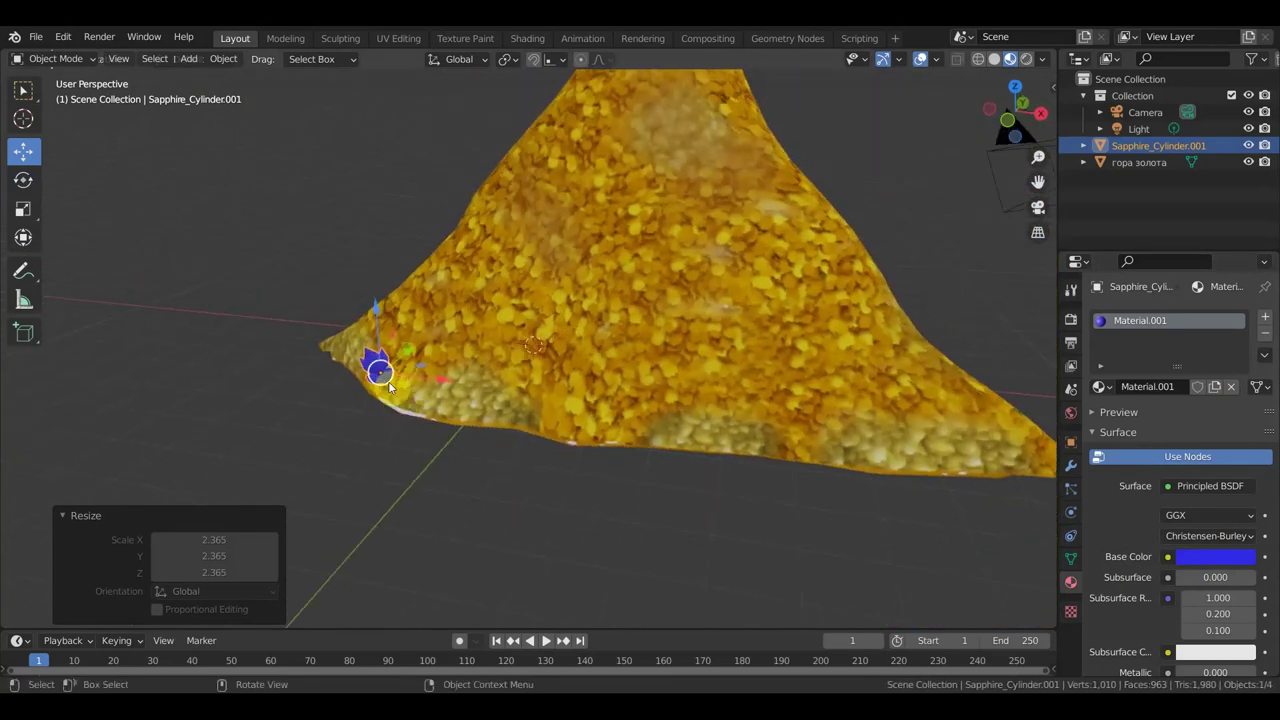
Rotate the blue Sapphire_Cylinder.001 crystal to 41.5° about Z against the mound's lower slope
{"action": "key", "text": "r"}
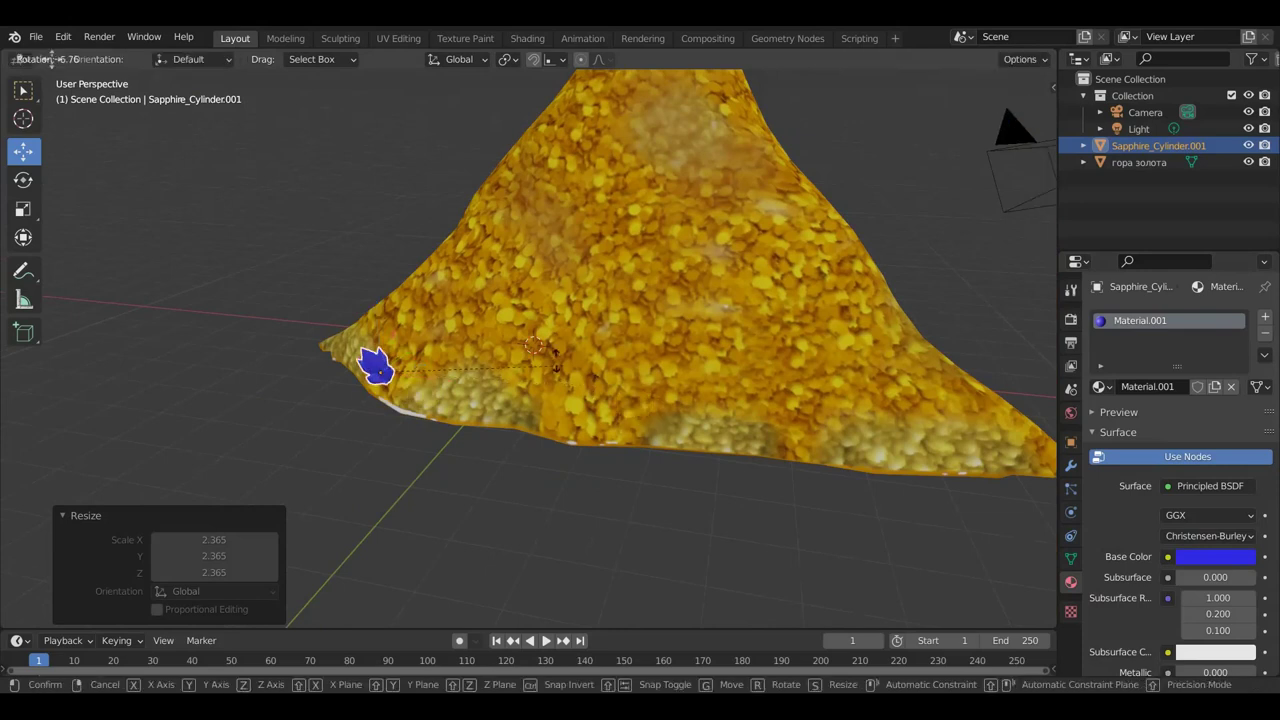
{"action": "left_click", "coordinate": [375, 367]}
{"action": "key", "text": "r"}
{"action": "middle_click_drag", "start_coordinate": [371, 366], "coordinate": [408, 471]}
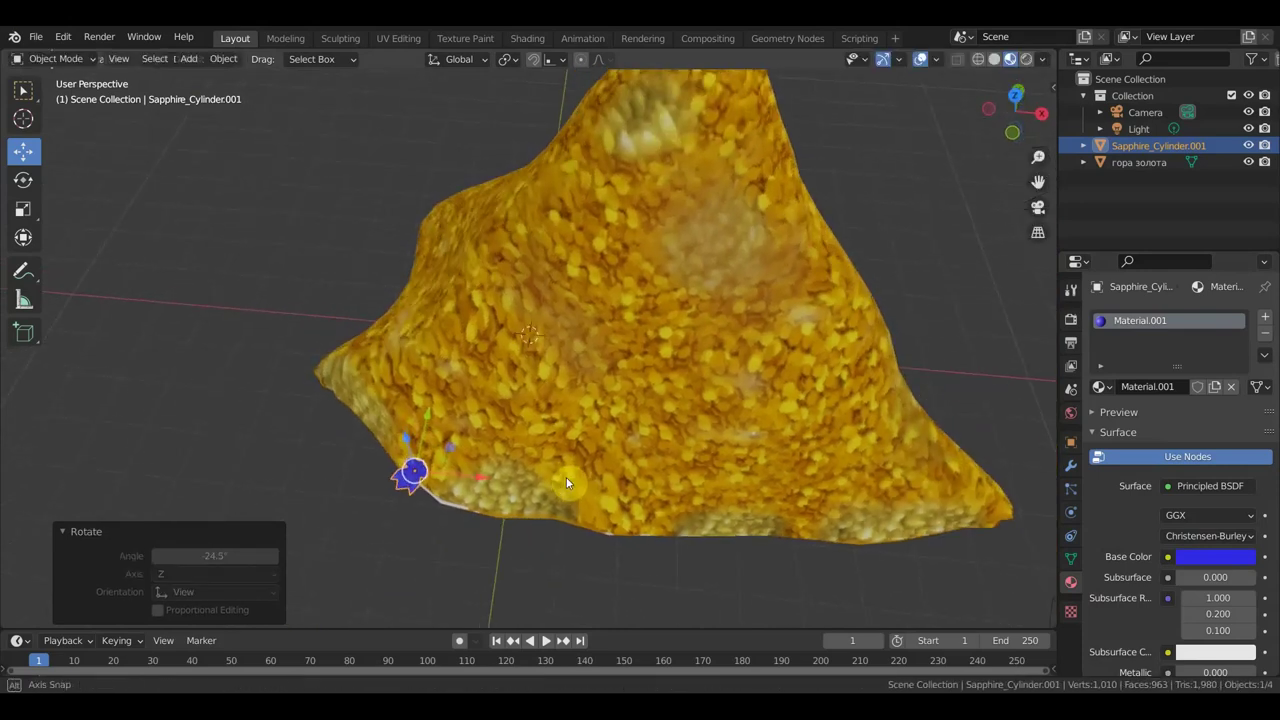
{"action": "left_click", "coordinate": [633, 520]}
{"action": "middle_click_drag", "start_coordinate": [630, 518], "coordinate": [566, 446]}
{"action": "key", "text": "r"}
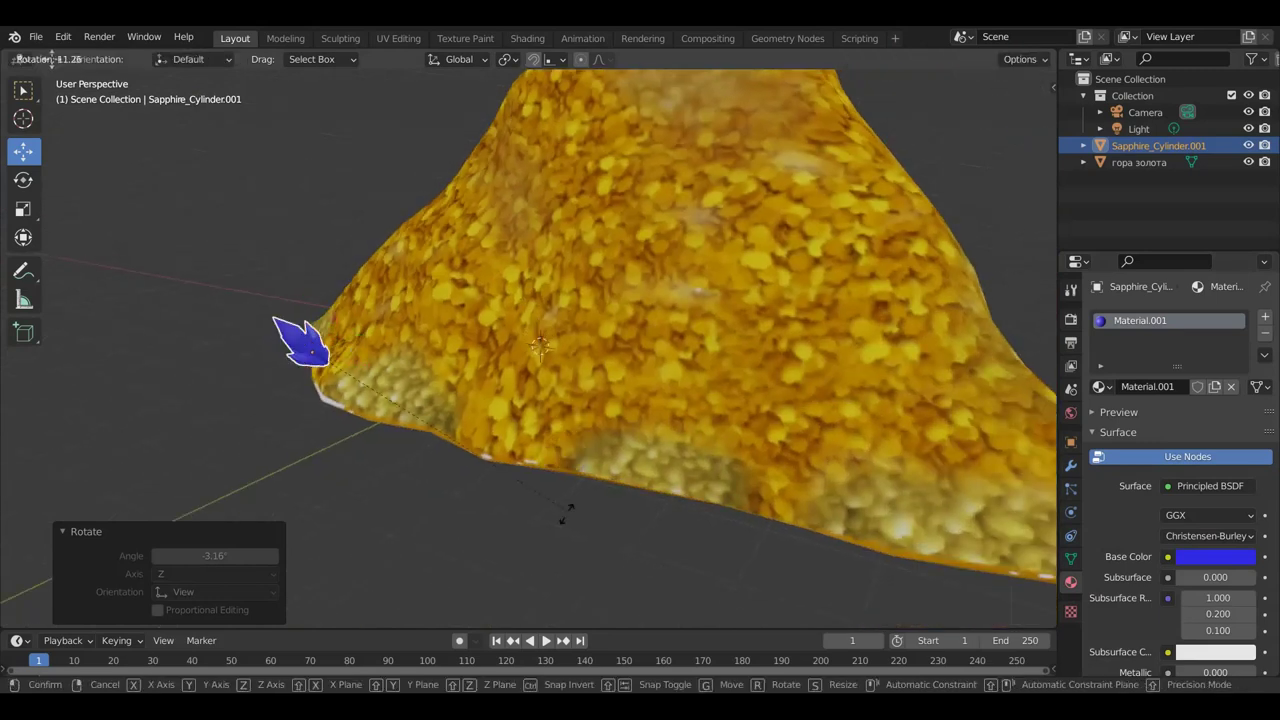
{"action": "left_click", "coordinate": [447, 561]}
{"action": "middle_click_drag", "start_coordinate": [447, 561], "coordinate": [636, 518]}
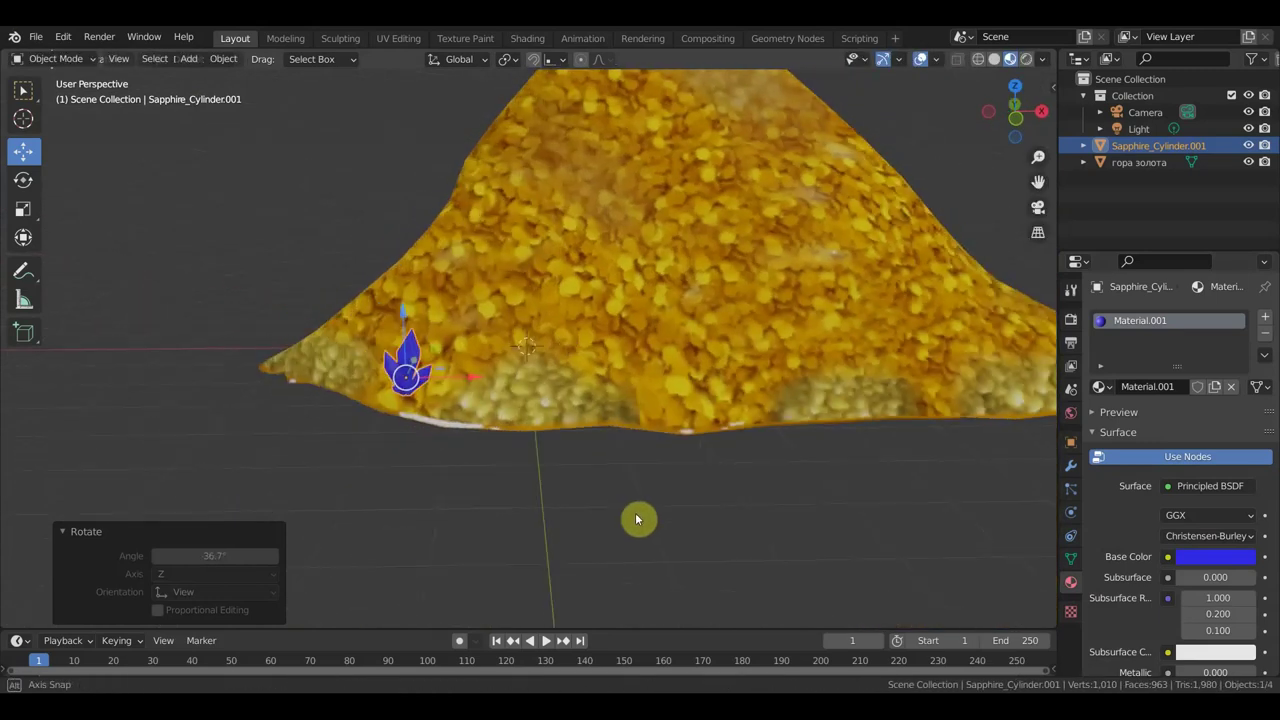
{"action": "key", "text": "r"}
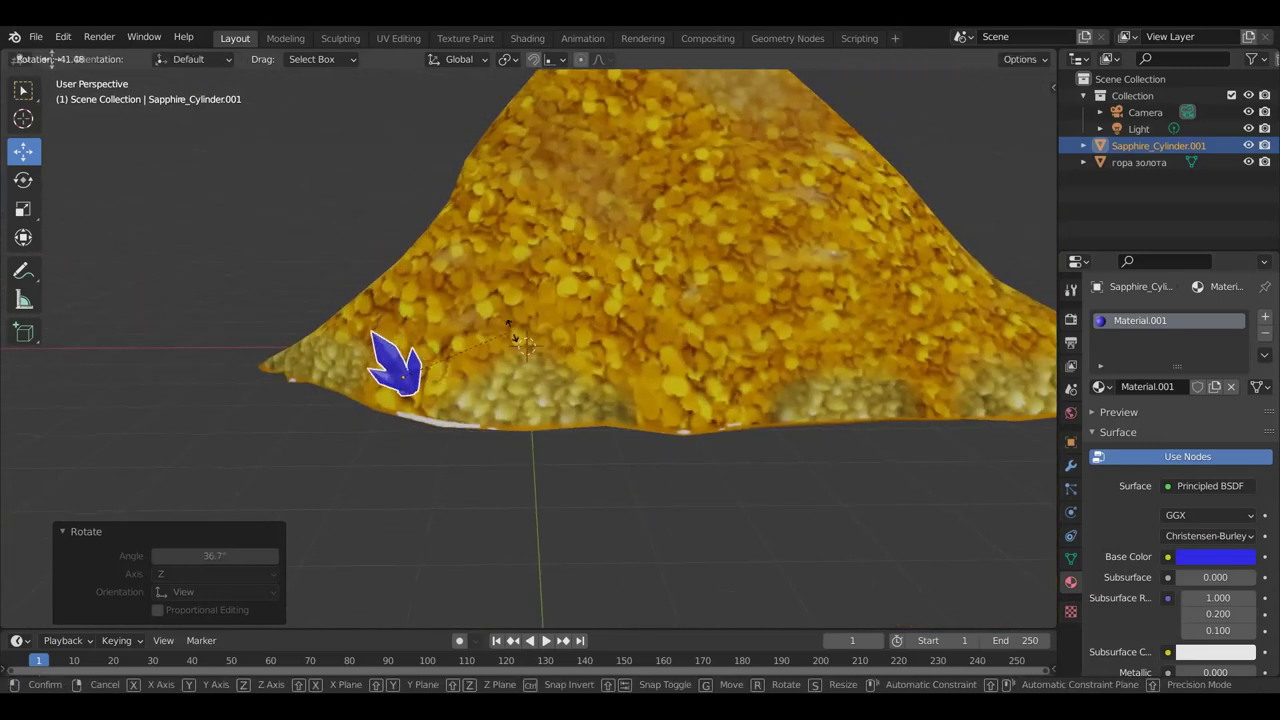
{"action": "left_click", "coordinate": [537, 379]}
{"action": "middle_click_drag", "start_coordinate": [537, 379], "coordinate": [582, 433]}
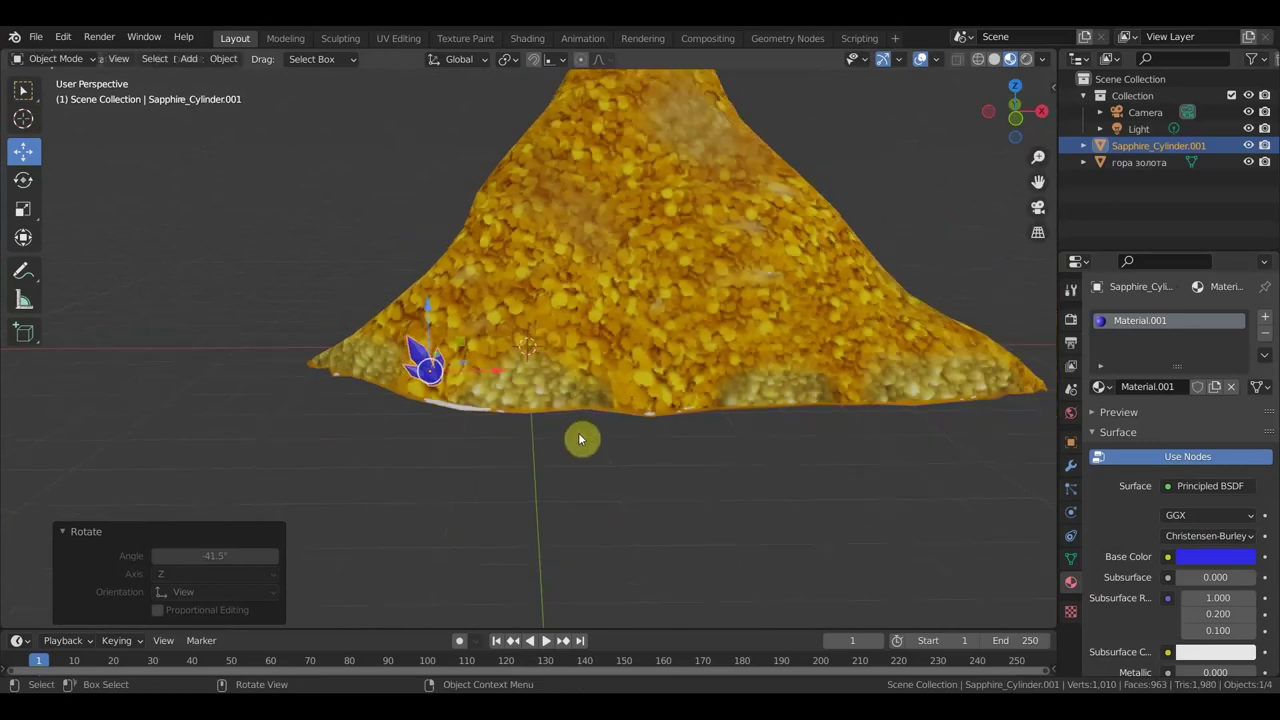
{"action": "left_click", "coordinate": [40, 40]}
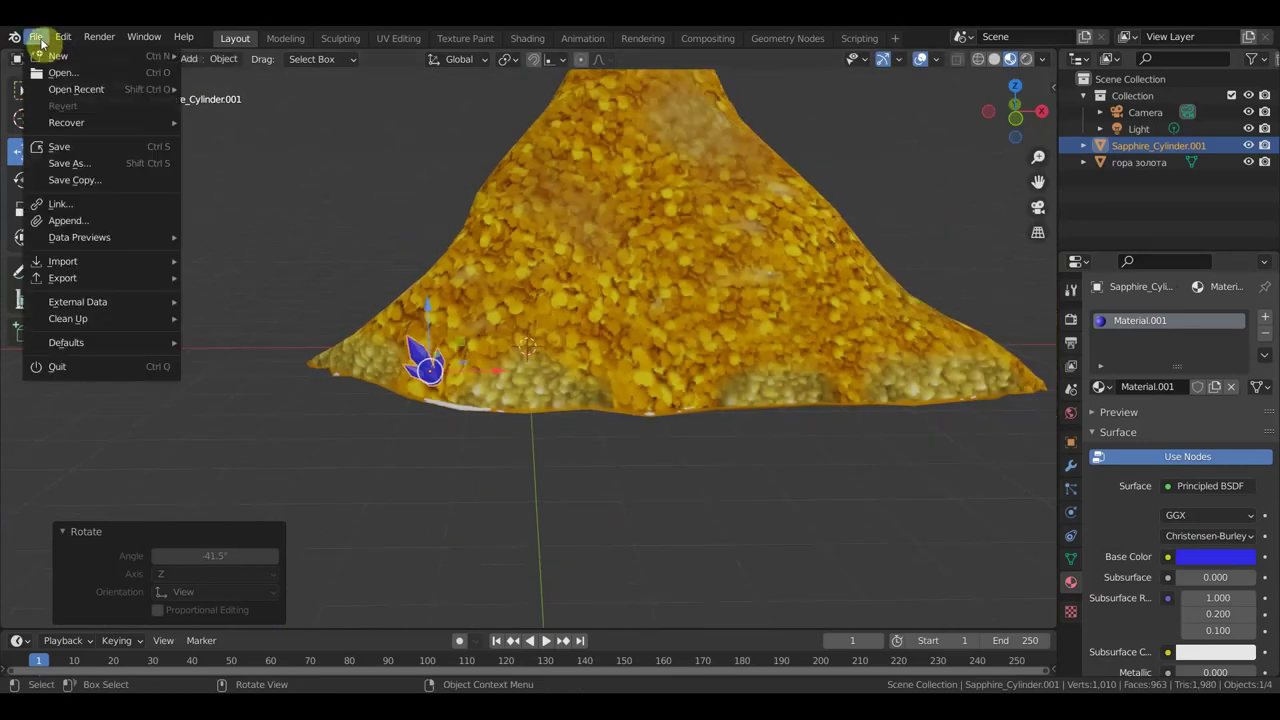
Import 2.obj as a Wavefront OBJ and move the new crystal left of the heap
{"action": "left_click", "coordinate": [117, 270]}
{"action": "left_click", "coordinate": [286, 410]}
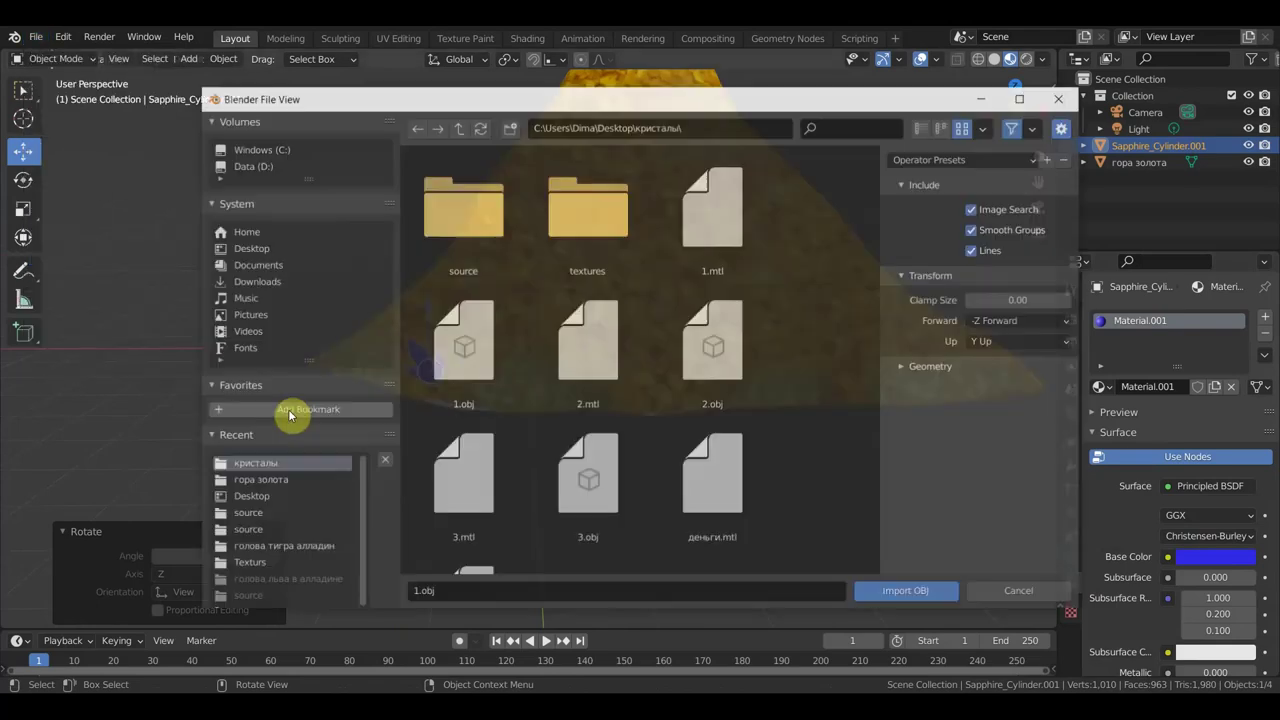
{"action": "double_click", "coordinate": [740, 394]}
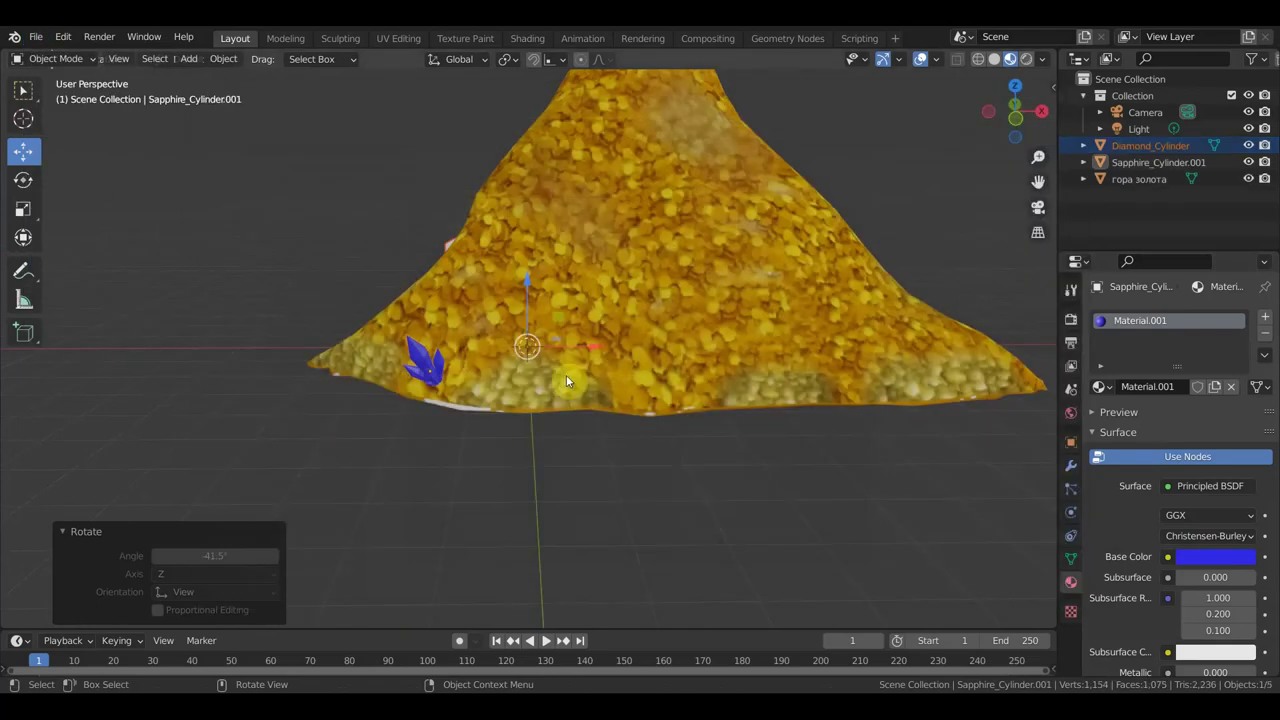
{"action": "scroll", "coordinate": [566, 379], "scroll_direction": "down", "scroll_amount": 3}
{"action": "left_click_drag", "start_coordinate": [596, 352], "coordinate": [431, 349]}
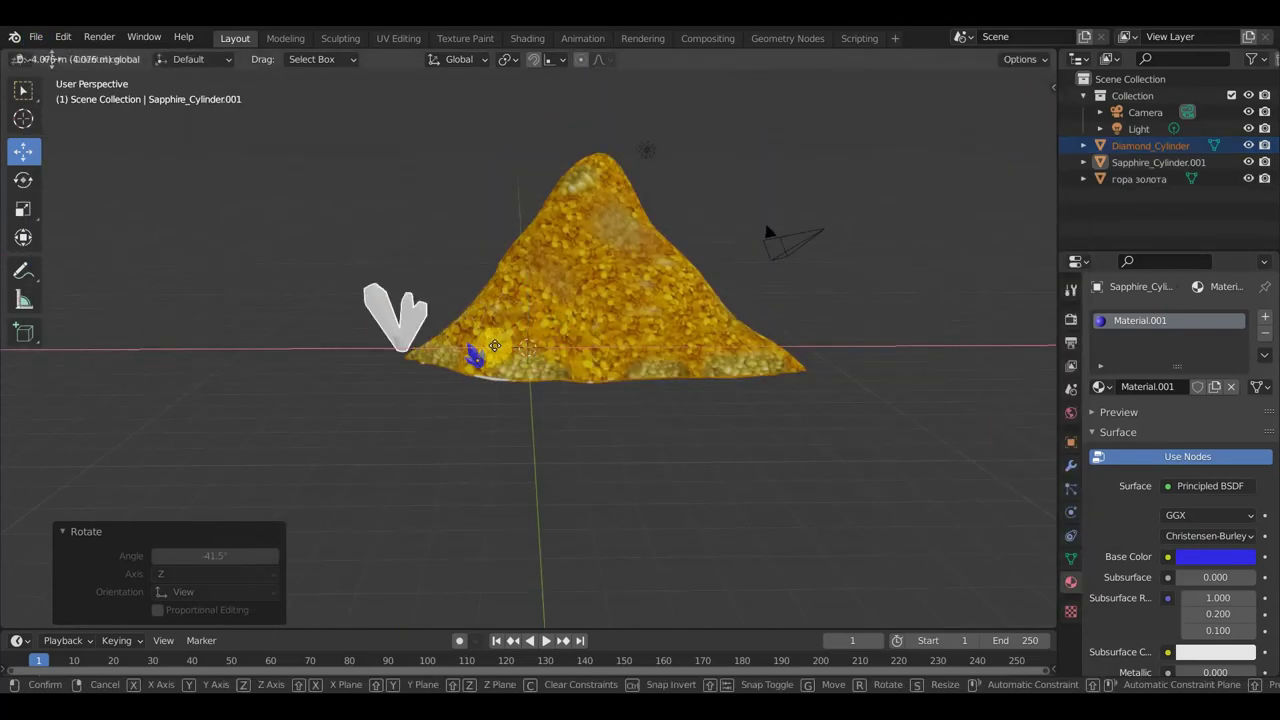
Recolour the first crystal red and make the new Diamond_Cylinder crystal blue-purple
{"action": "left_click", "coordinate": [1213, 557]}
{"action": "left_click", "coordinate": [1170, 437]}
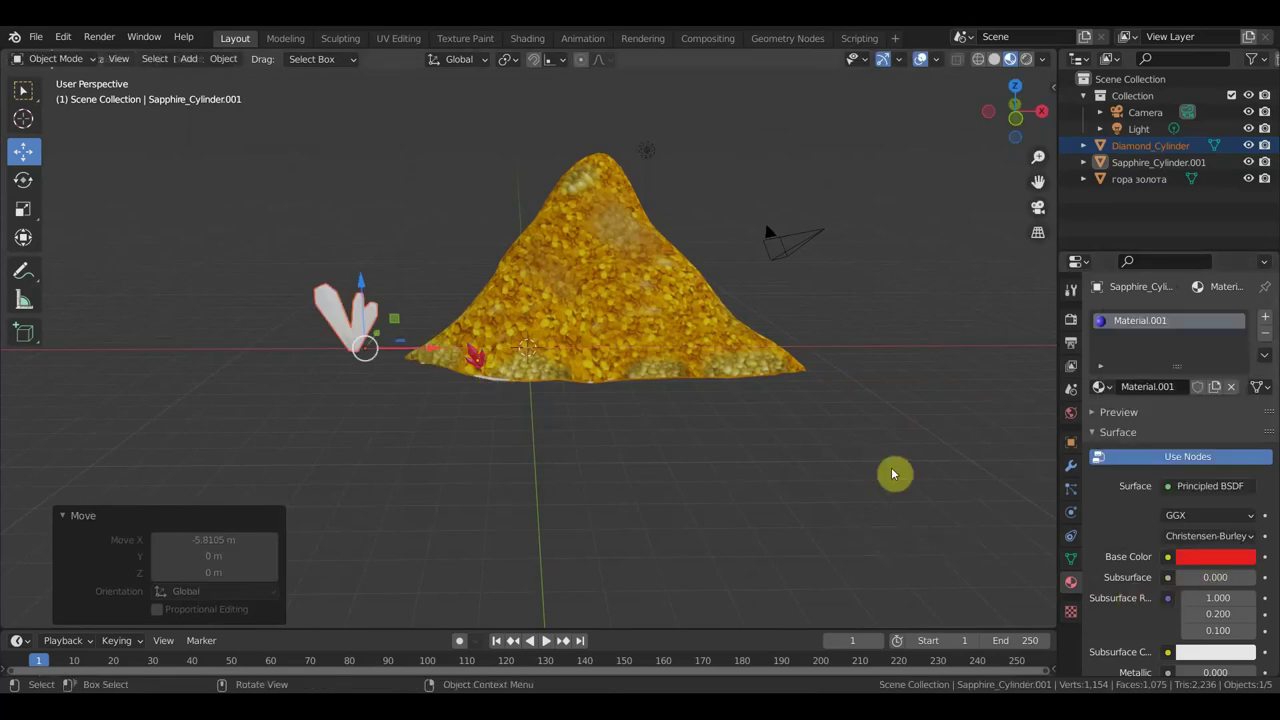
{"action": "left_click", "coordinate": [363, 327]}
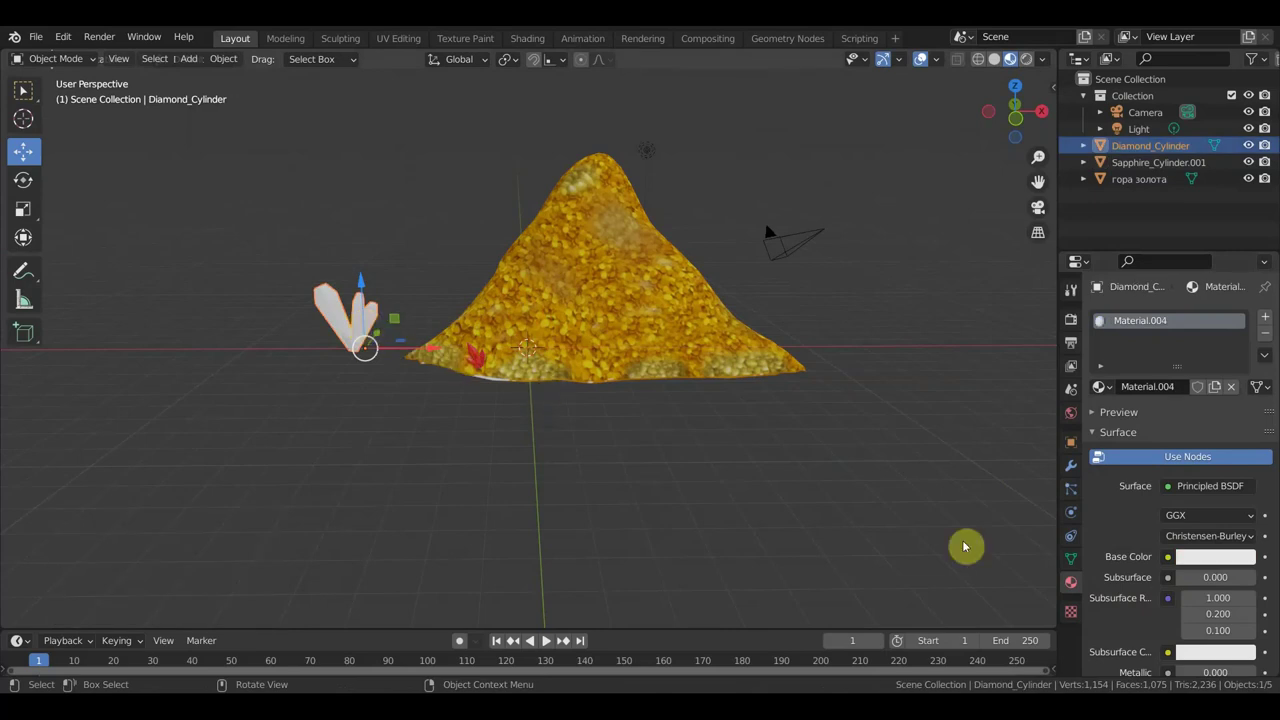
{"action": "left_click", "coordinate": [1208, 560]}
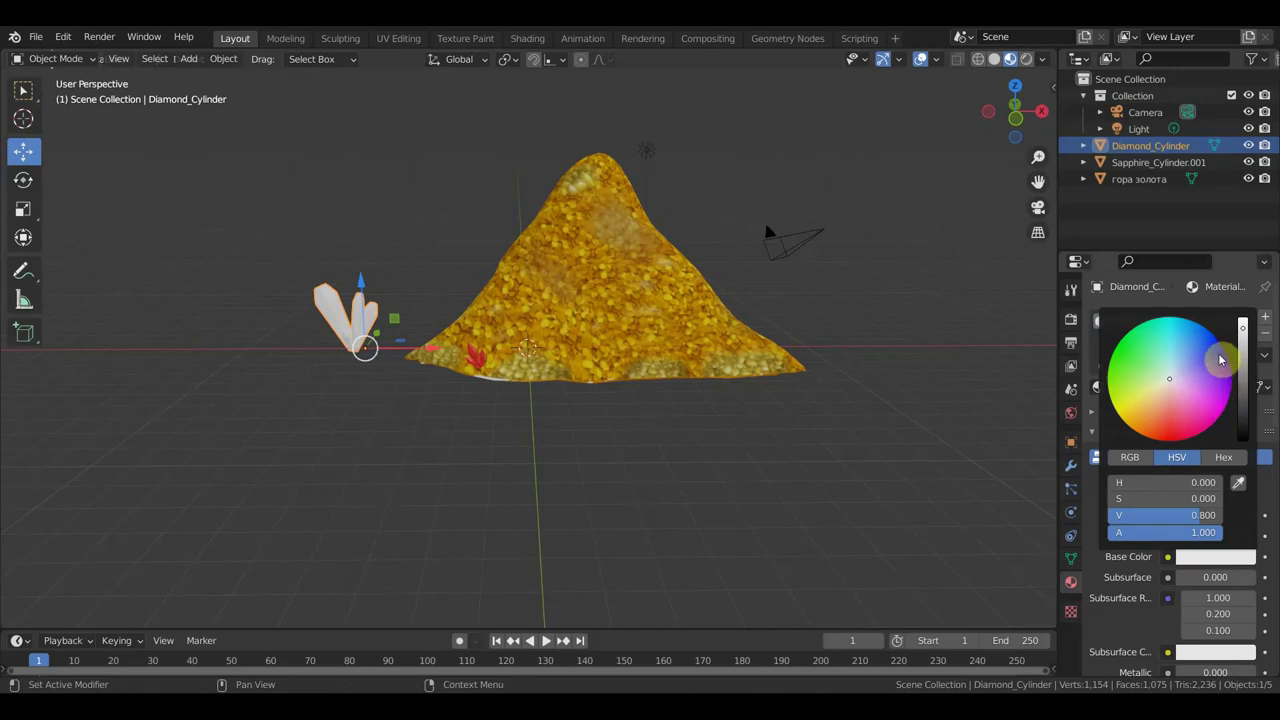
{"action": "left_click", "coordinate": [1220, 360]}
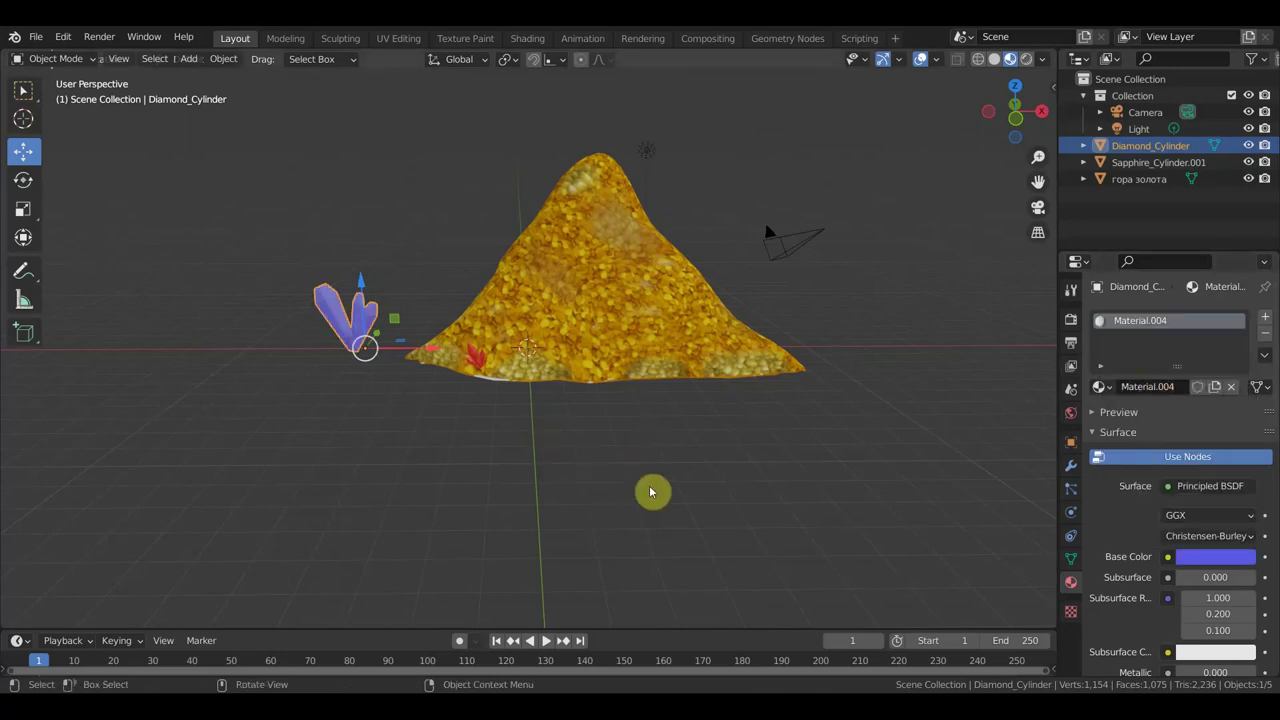
Scale the purple crystal to 0.422 and move it to the heap's edge
{"action": "key", "text": "s"}
{"action": "left_click", "coordinate": [572, 423]}
{"action": "middle_click_drag", "start_coordinate": [572, 423], "coordinate": [652, 596]}
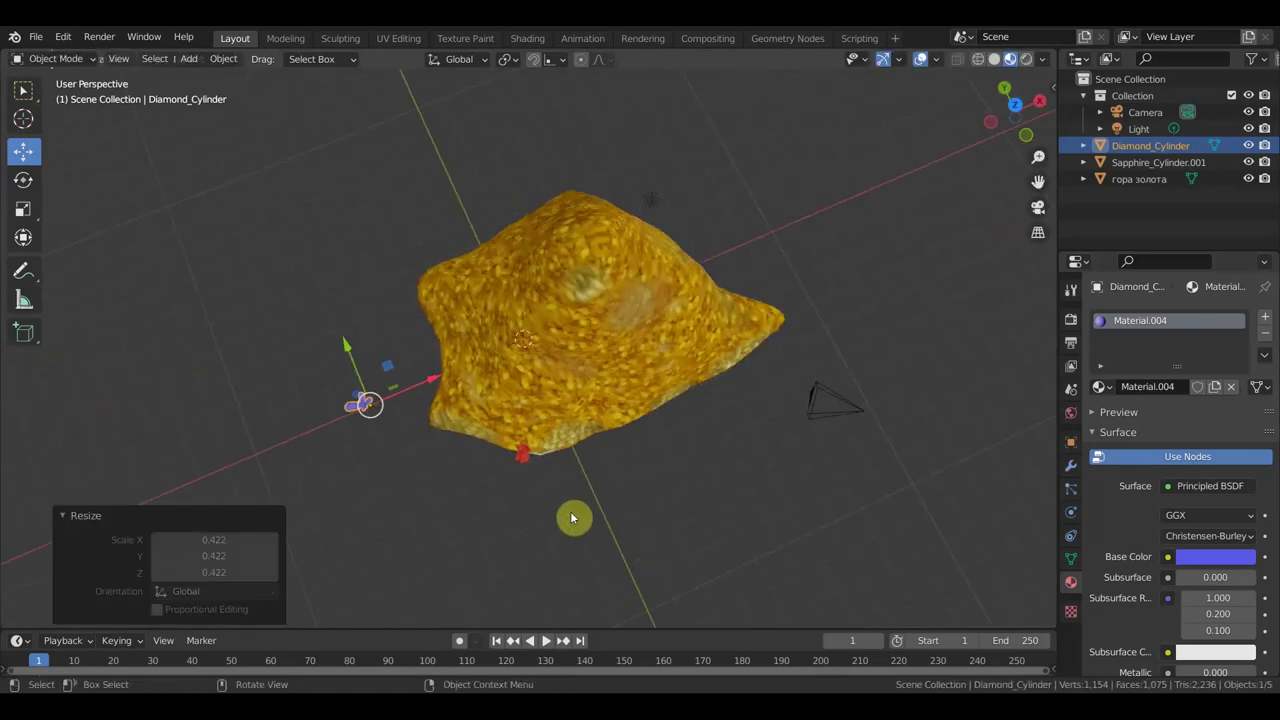
{"action": "key", "text": "g"}
{"action": "left_click", "coordinate": [780, 546]}
{"action": "mouse_move", "coordinate": [780, 546]}
{"action": "middle_mouse_down"}
{"action": "mouse_move", "coordinate": [832, 446]}
{"action": "mouse_move", "coordinate": [894, 440]}
{"action": "middle_mouse_up"}
{"action": "scroll", "coordinate": [864, 438], "scroll_direction": "up", "scroll_amount": 3}
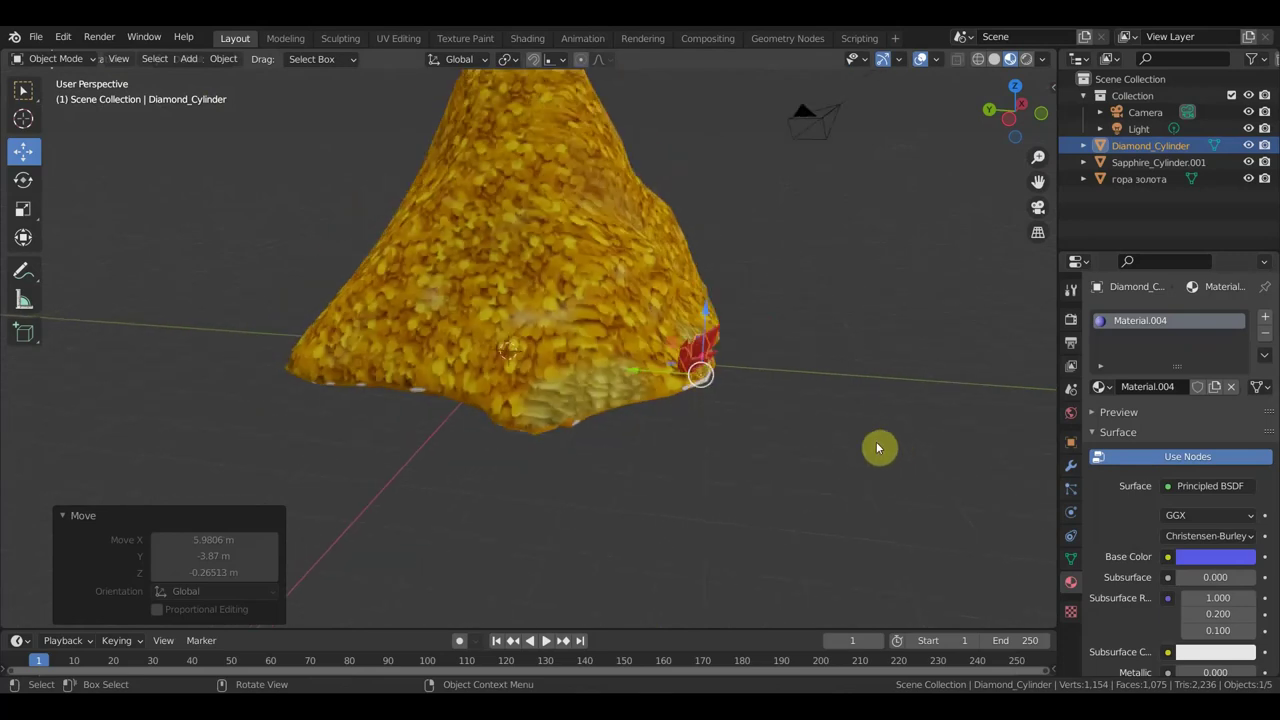
Rotate the purple crystal about Z until it nestles against the mound's base
{"action": "key", "text": "r"}
{"action": "left_click", "coordinate": [790, 540]}
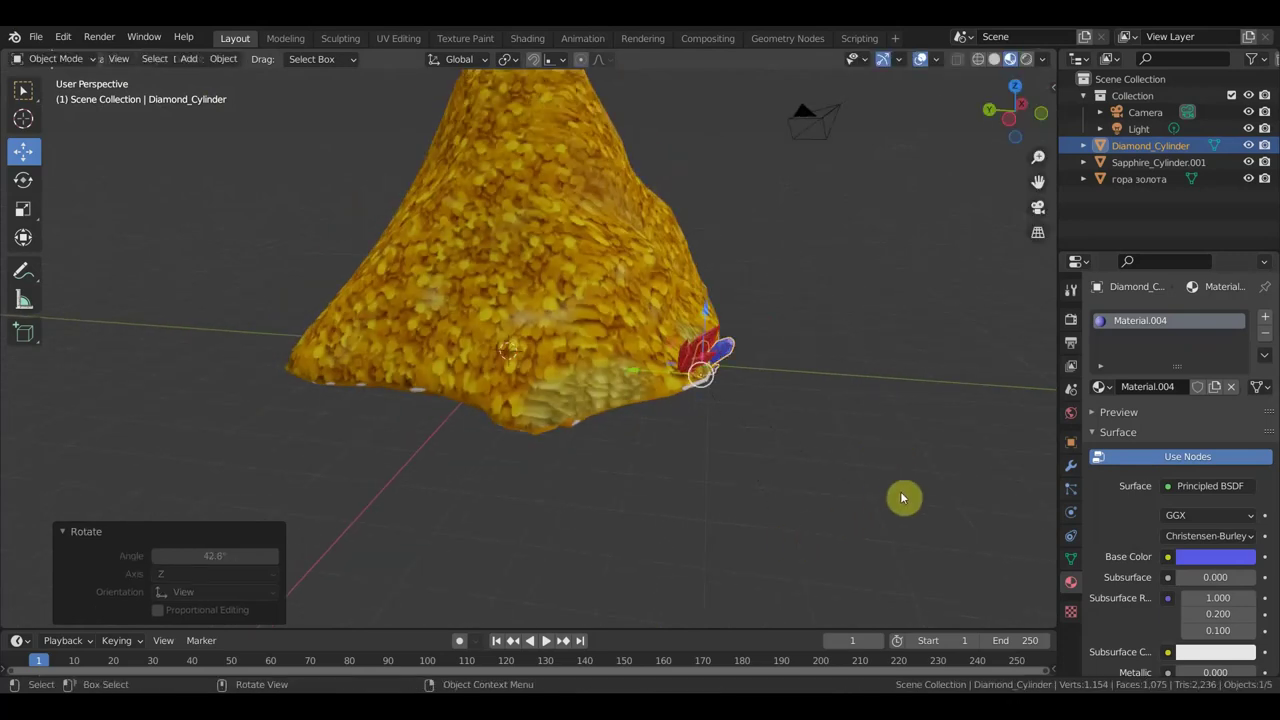
{"action": "key", "text": "r"}
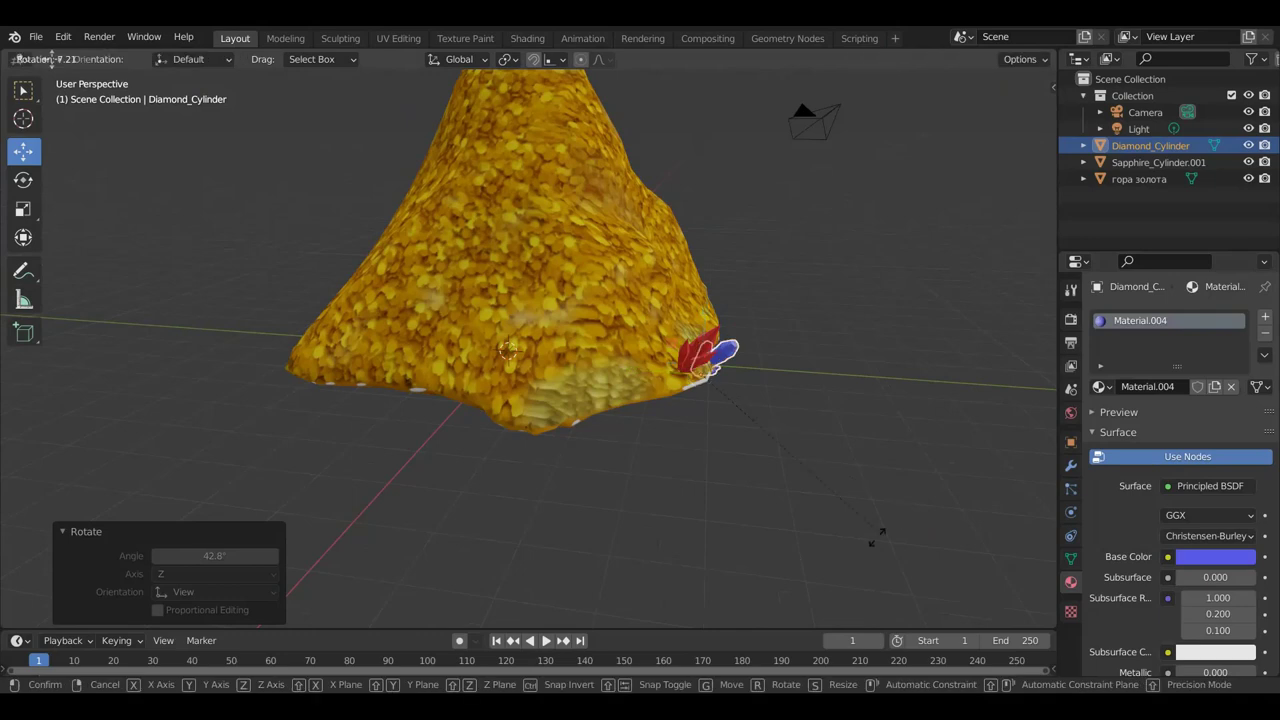
{"action": "left_click", "coordinate": [762, 548]}
{"action": "mouse_move", "coordinate": [766, 546]}
{"action": "middle_mouse_down"}
{"action": "mouse_move", "coordinate": [533, 543]}
{"action": "mouse_move", "coordinate": [557, 606]}
{"action": "mouse_move", "coordinate": [640, 623]}
{"action": "middle_mouse_up"}
{"action": "key", "text": "r"}
{"action": "left_click", "coordinate": [590, 91]}
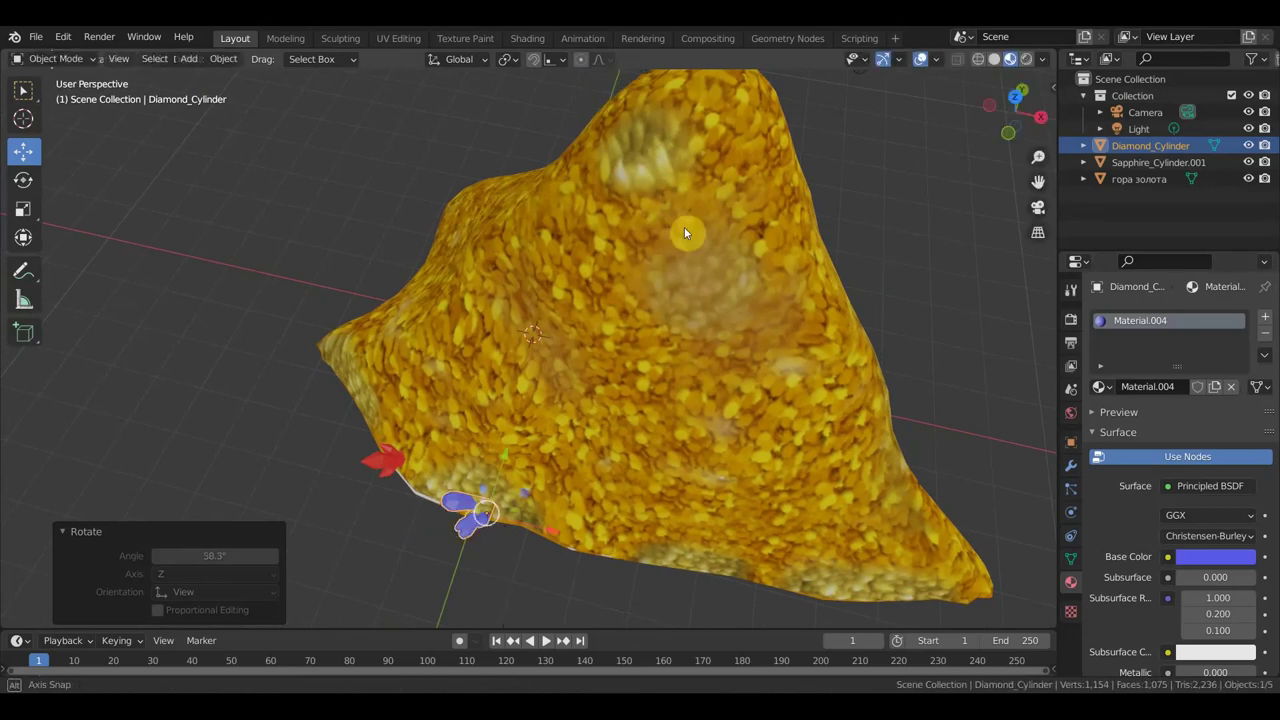
{"action": "middle_click_drag", "start_coordinate": [684, 227], "coordinate": [696, 134]}
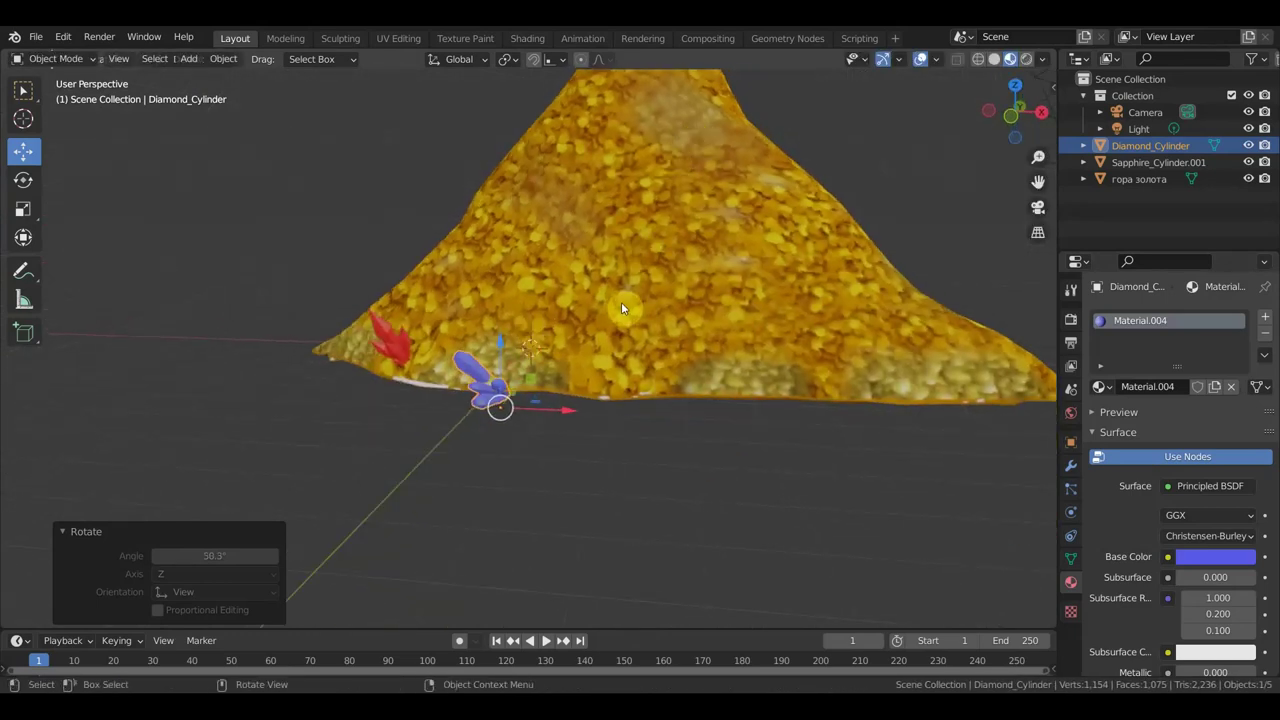
{"action": "scroll", "coordinate": [544, 374], "scroll_direction": "down", "scroll_amount": 3}
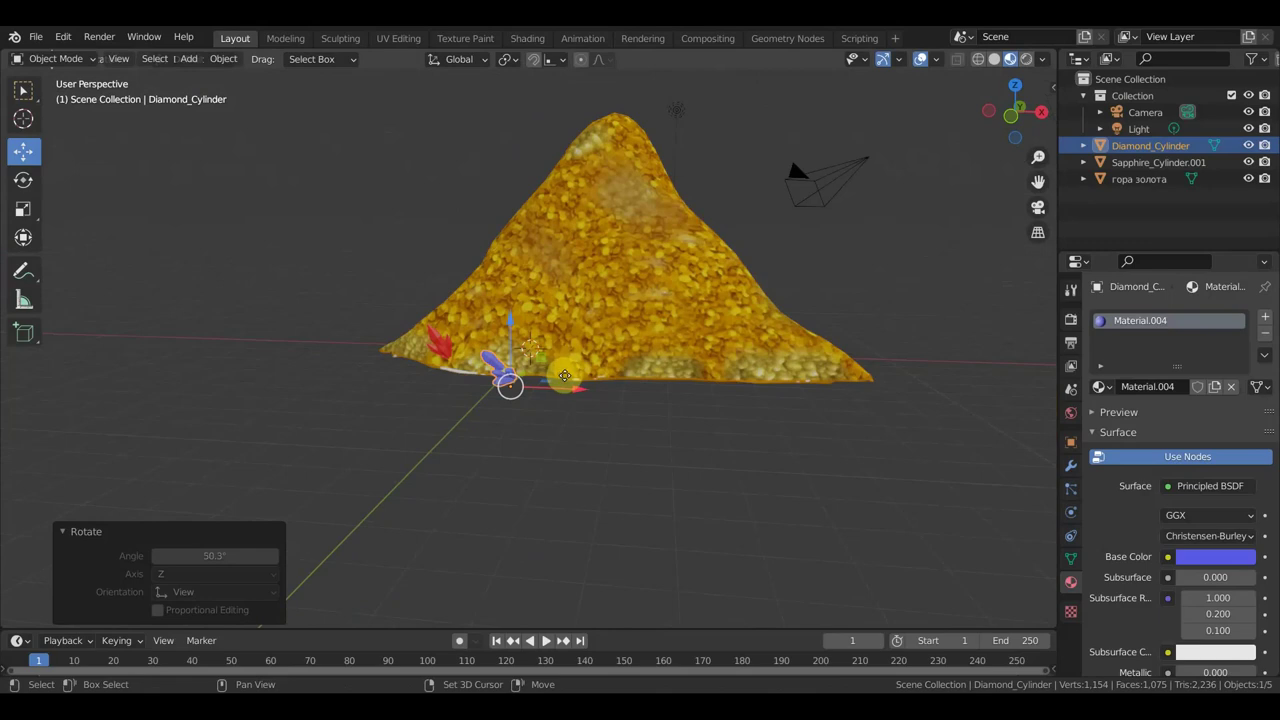
{"action": "key", "text": "shift+d"}
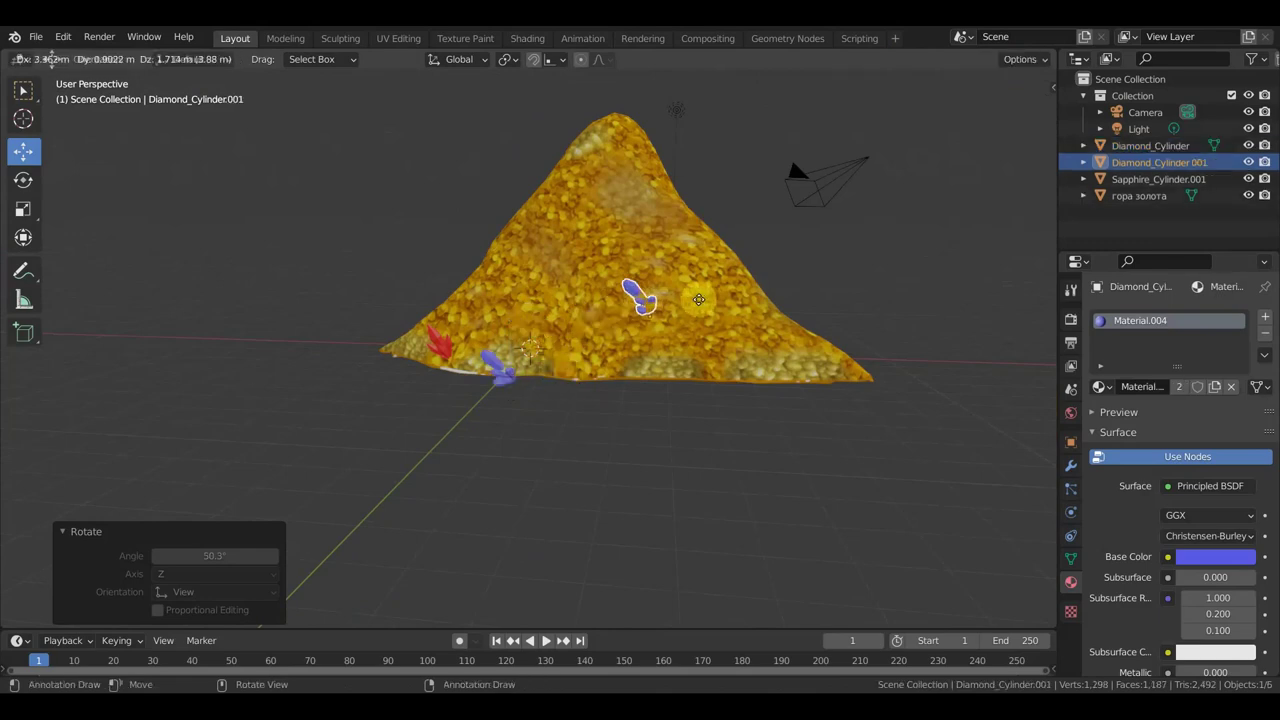
Place the Diamond_Cylinder.001 copy on the slope, scale it to 0.672 and raise it, then check the front view
{"action": "left_click", "coordinate": [698, 300]}
{"action": "scroll", "coordinate": [755, 338], "scroll_direction": "up", "scroll_amount": 4}
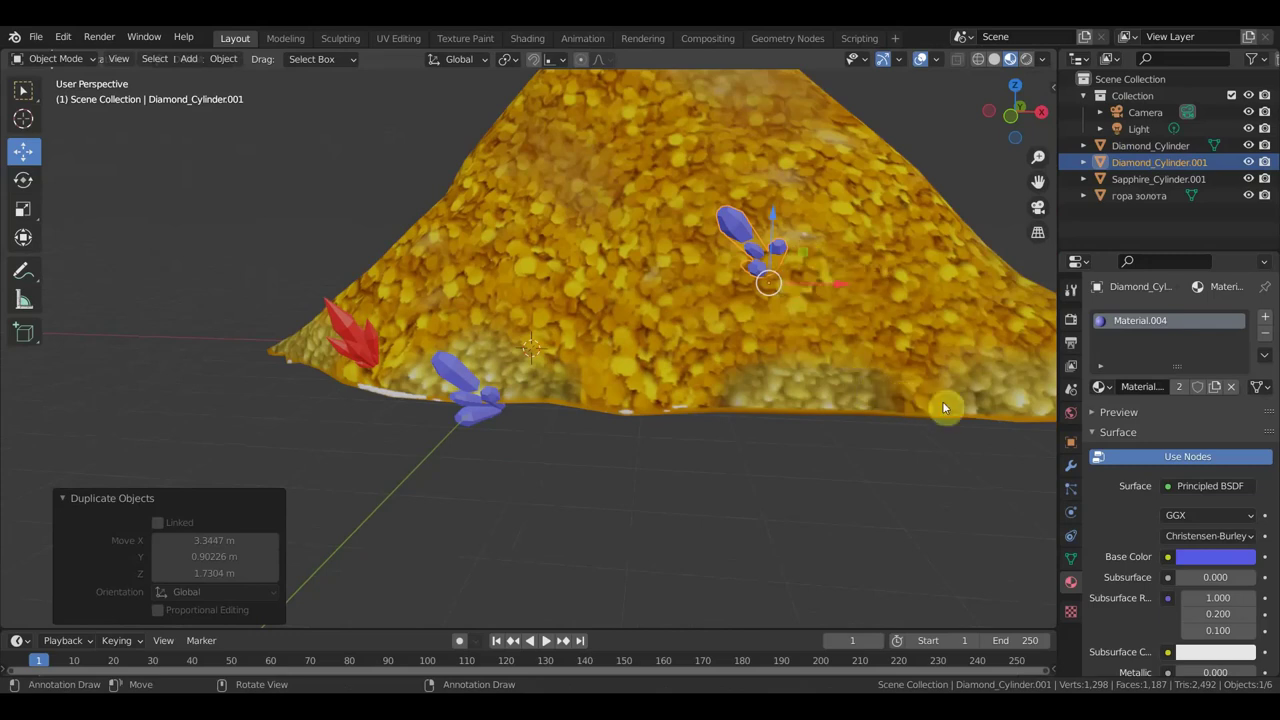
{"action": "key", "text": "s"}
{"action": "left_click", "coordinate": [897, 352]}
{"action": "key", "text": "g"}
{"action": "left_click", "coordinate": [894, 347]}
{"action": "mouse_move", "coordinate": [858, 347]}
{"action": "middle_mouse_down"}
{"action": "mouse_move", "coordinate": [775, 385]}
{"action": "mouse_move", "coordinate": [918, 322]}
{"action": "mouse_move", "coordinate": [765, 236]}
{"action": "middle_mouse_up"}
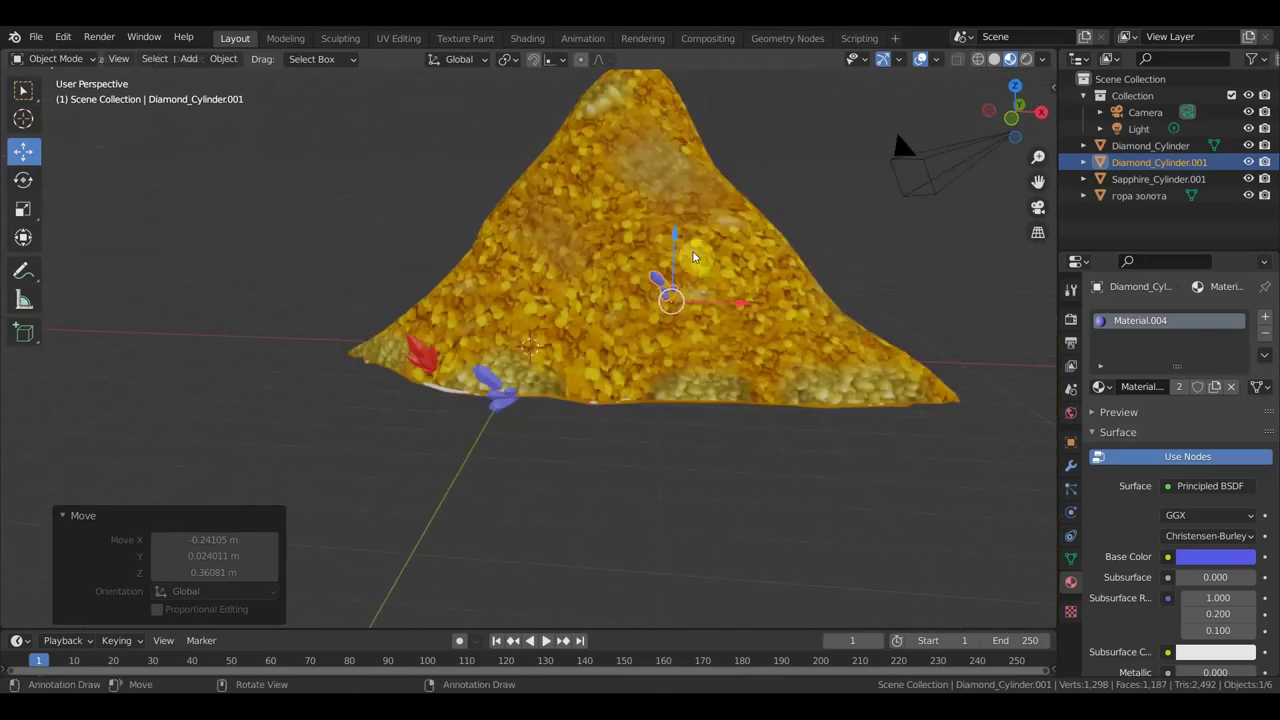
{"action": "key", "text": "KP_1"}
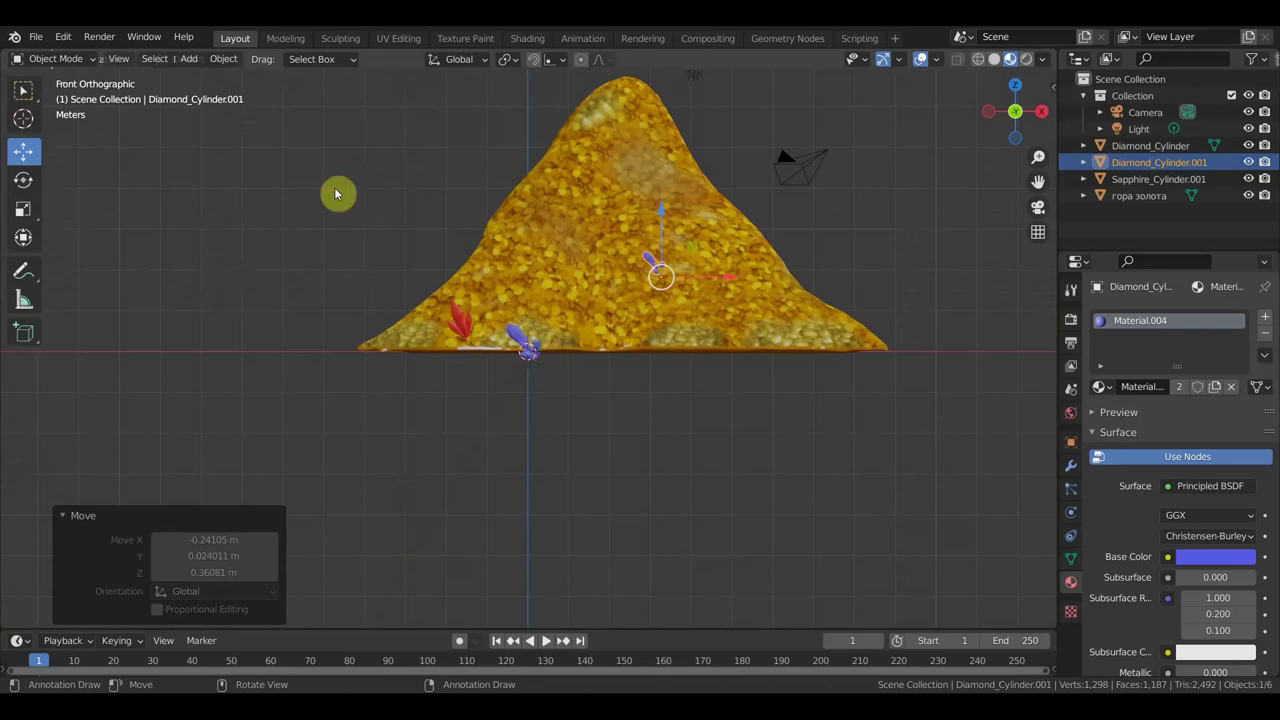
{"action": "left_click", "coordinate": [35, 37]}
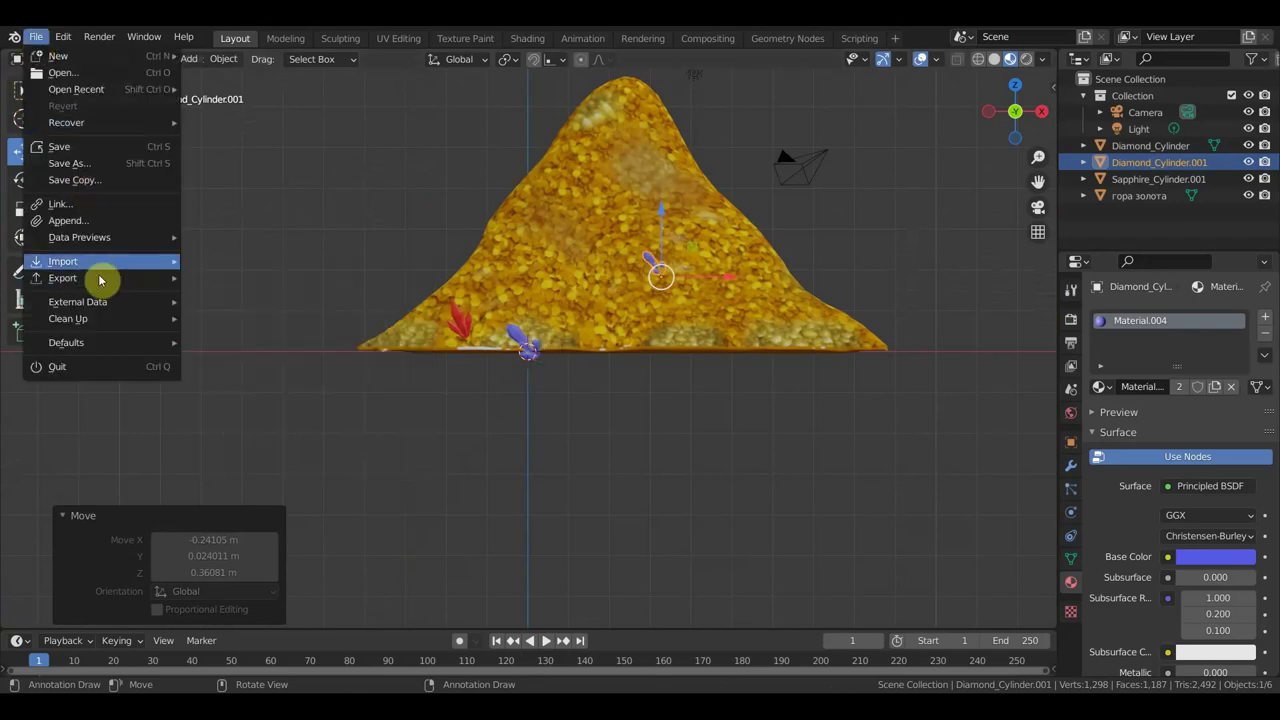
{"action": "mouse_move", "coordinate": [63, 261]}
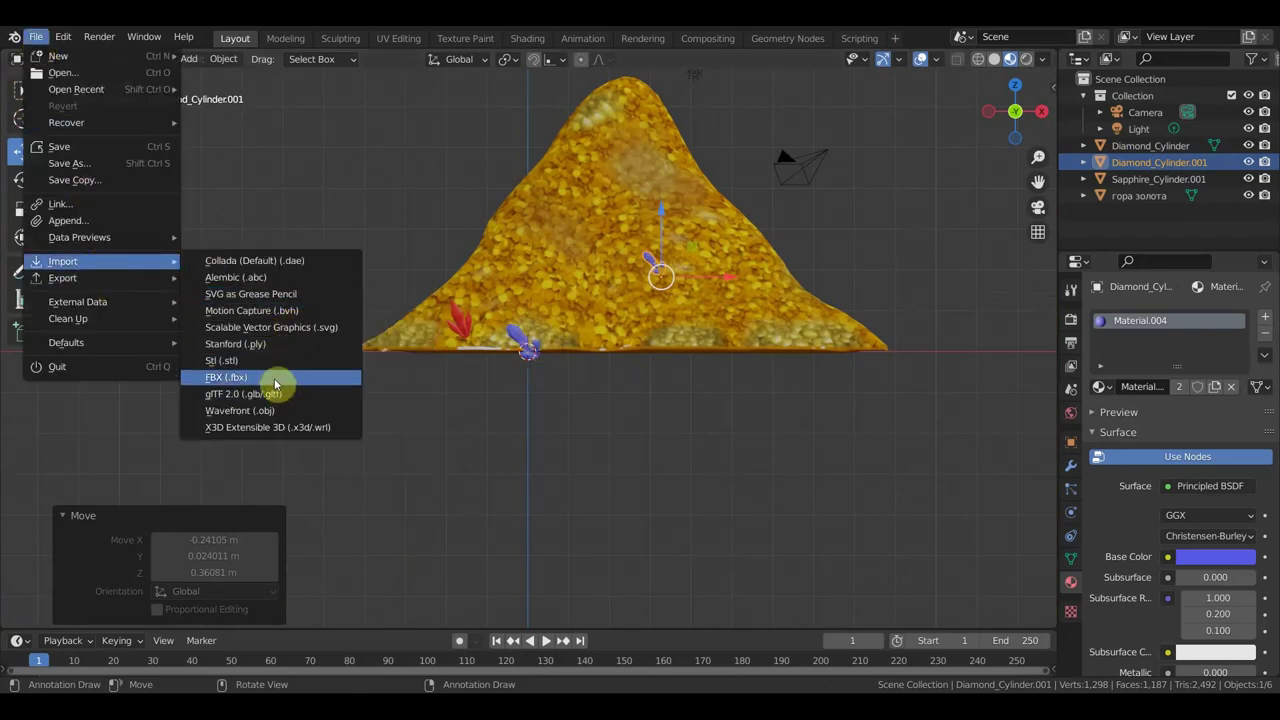
Import 3.obj about 9.08 m left of the heap and turn the purple crystals green
{"action": "left_click", "coordinate": [286, 410]}
{"action": "scroll", "coordinate": [603, 356], "scroll_direction": "down", "scroll_amount": 3}
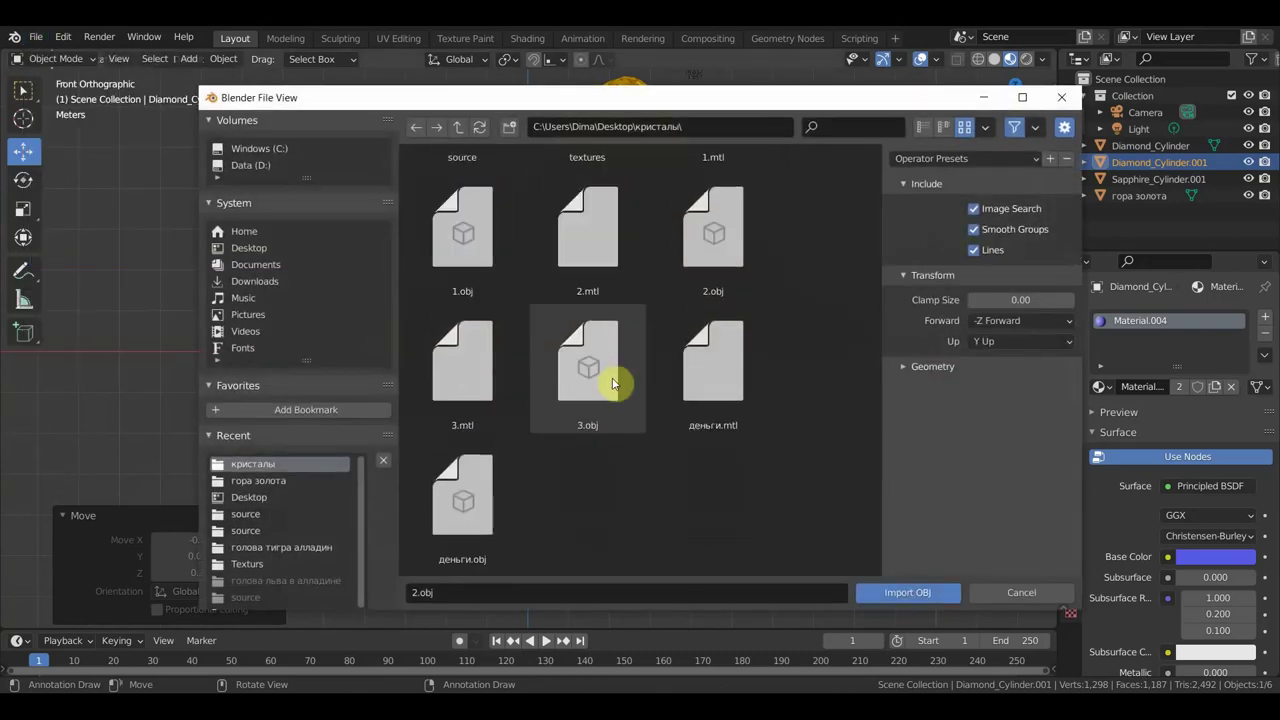
{"action": "double_click", "coordinate": [605, 391]}
{"action": "left_click_drag", "start_coordinate": [585, 354], "coordinate": [249, 366]}
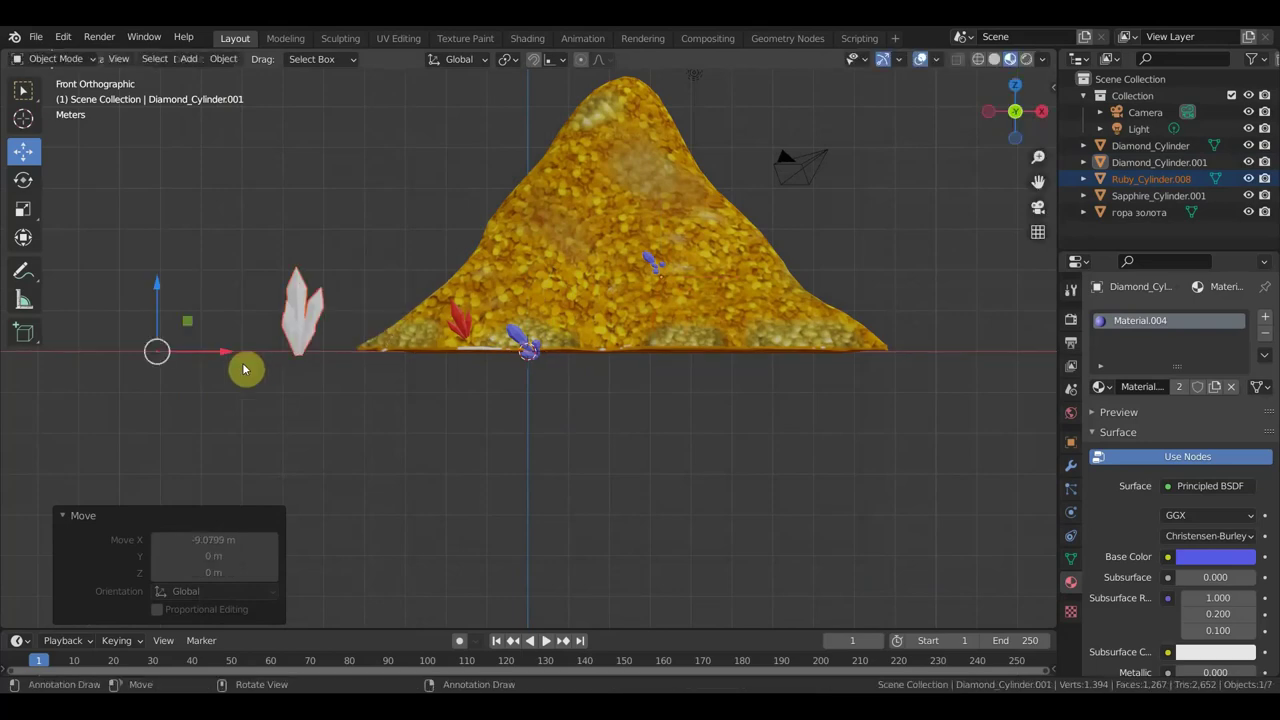
{"action": "left_click", "coordinate": [1238, 560]}
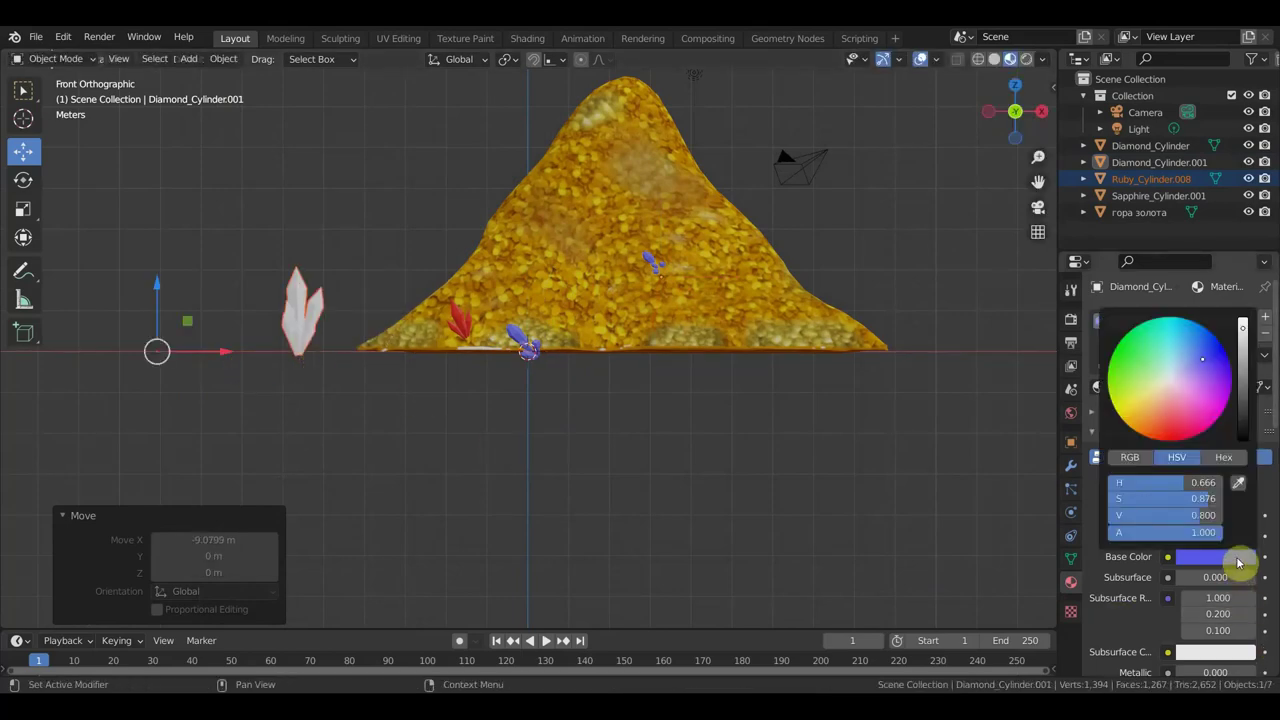
{"action": "left_click", "coordinate": [1148, 366]}
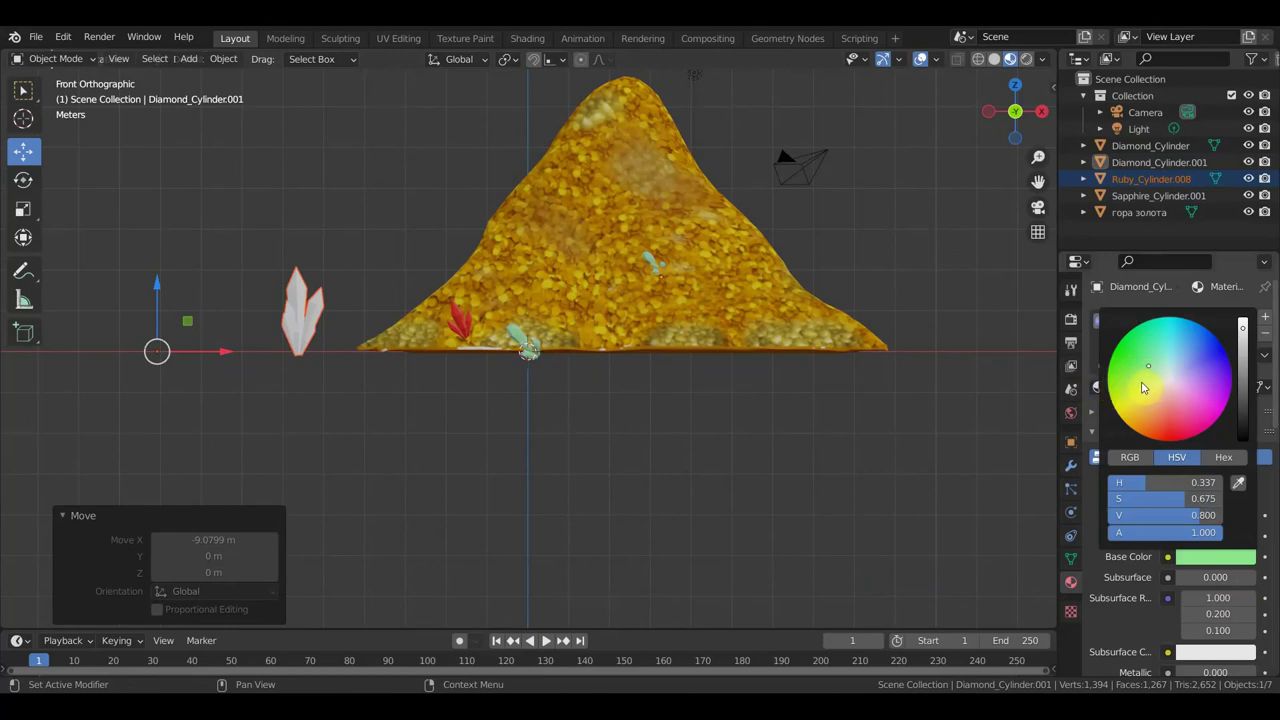
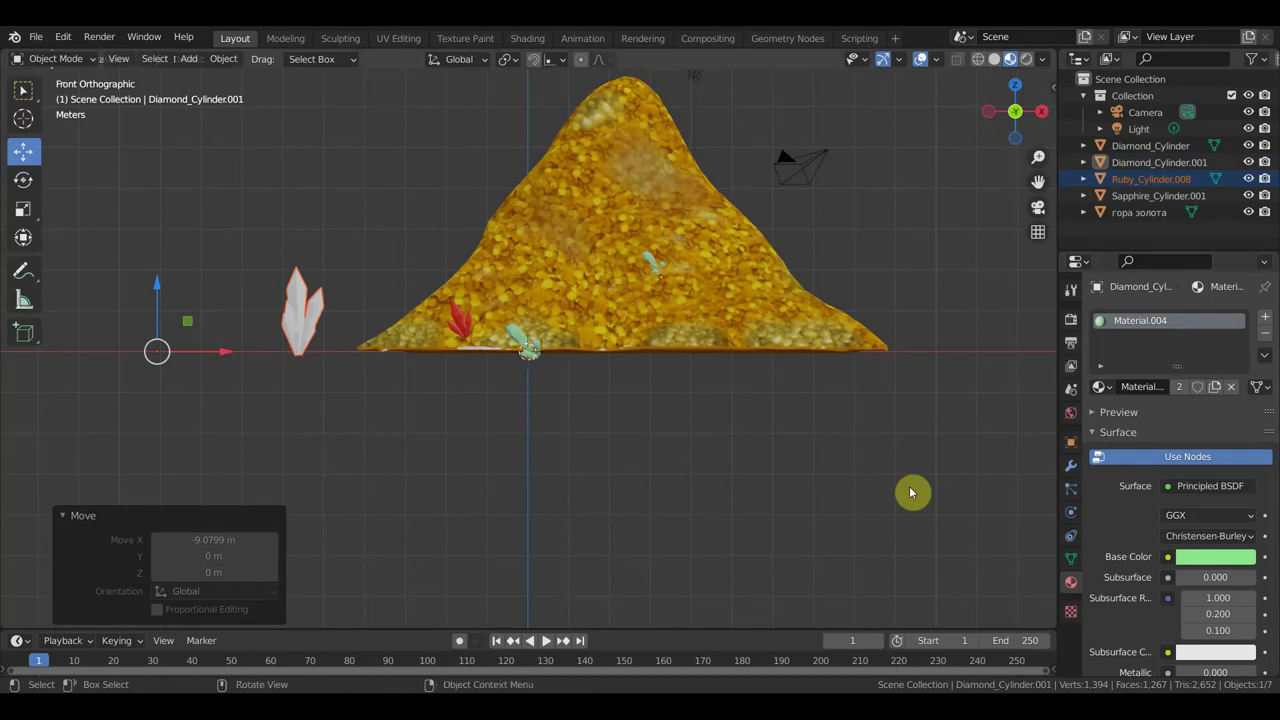
Make Diamond_Cylinder.001 purple and Ruby_Cylinder.008 saturated green (HSV 0.334, 0.933, 0.8)
{"action": "left_click", "coordinate": [1230, 558]}
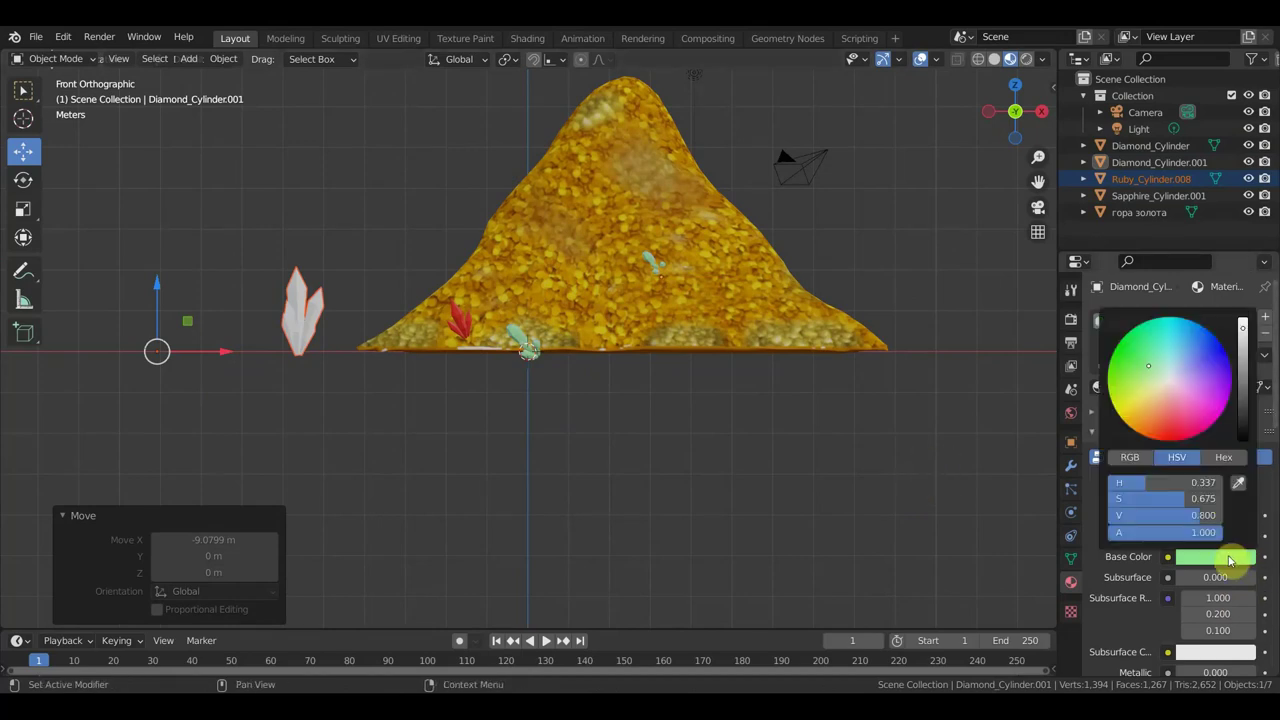
{"action": "left_click", "coordinate": [1200, 366]}
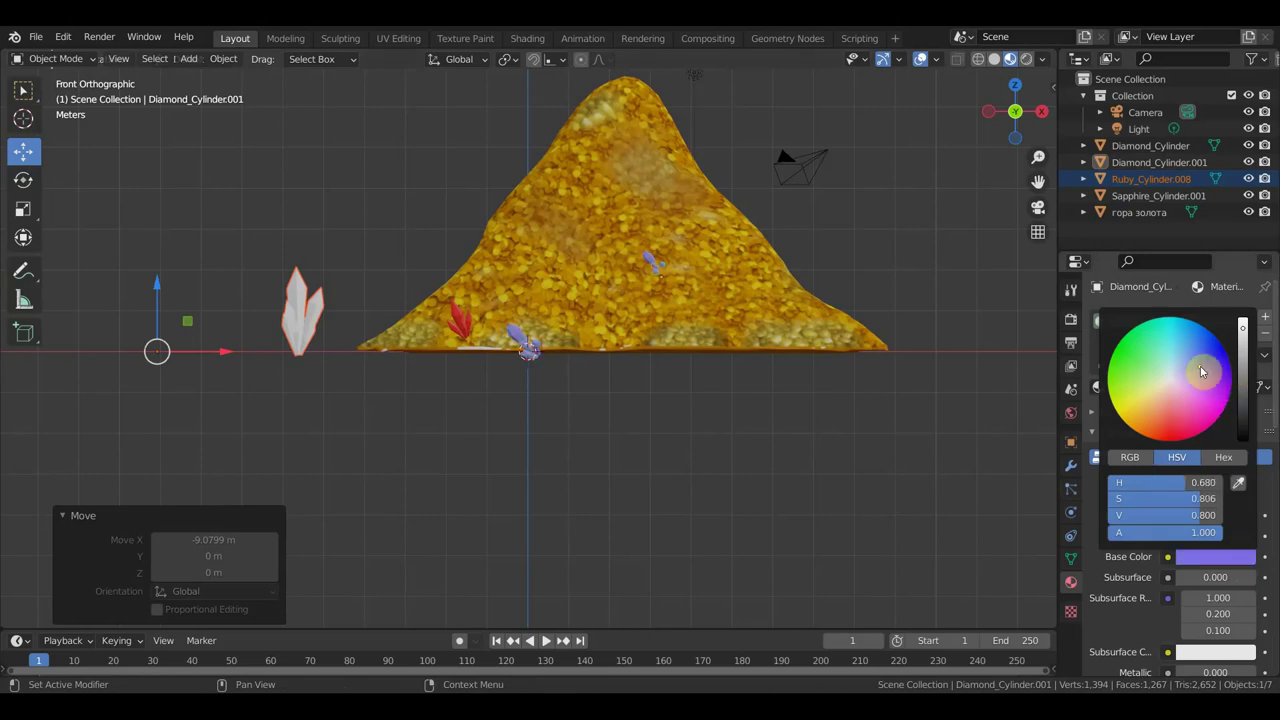
{"action": "left_click", "coordinate": [296, 326]}
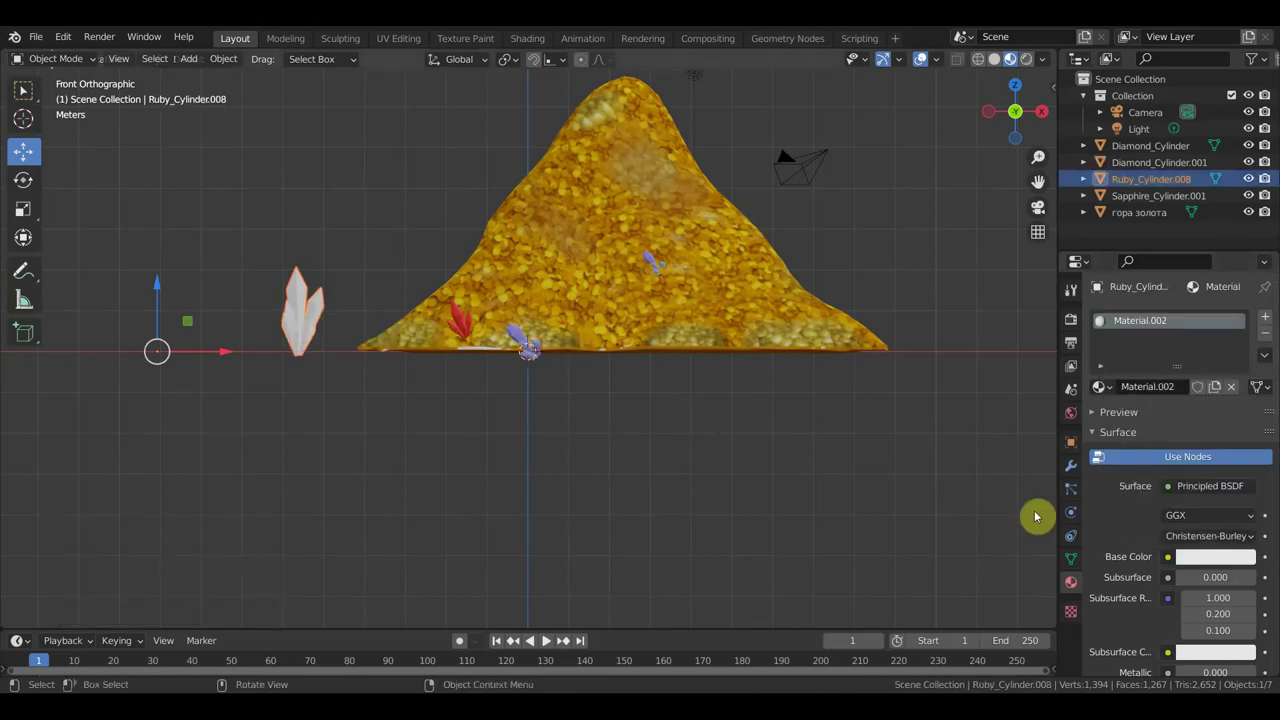
{"action": "left_click", "coordinate": [1218, 562]}
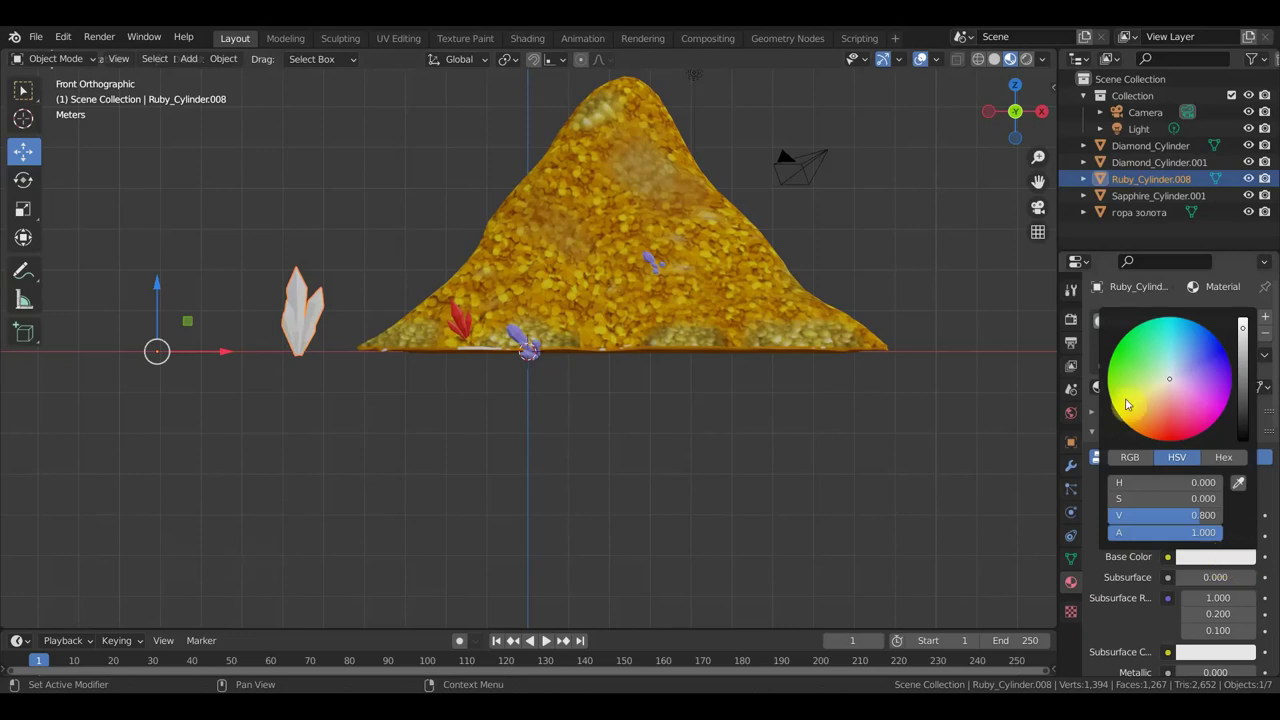
{"action": "left_click", "coordinate": [1130, 367]}
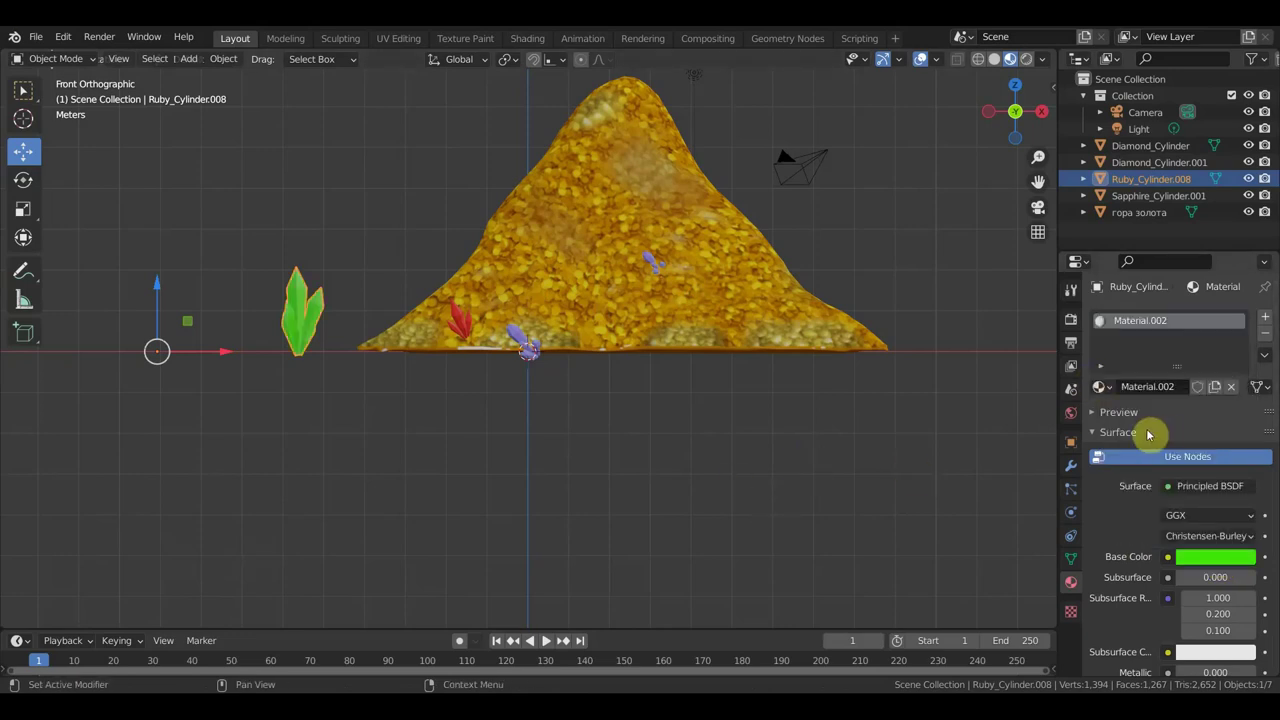
{"action": "left_click", "coordinate": [1200, 553]}
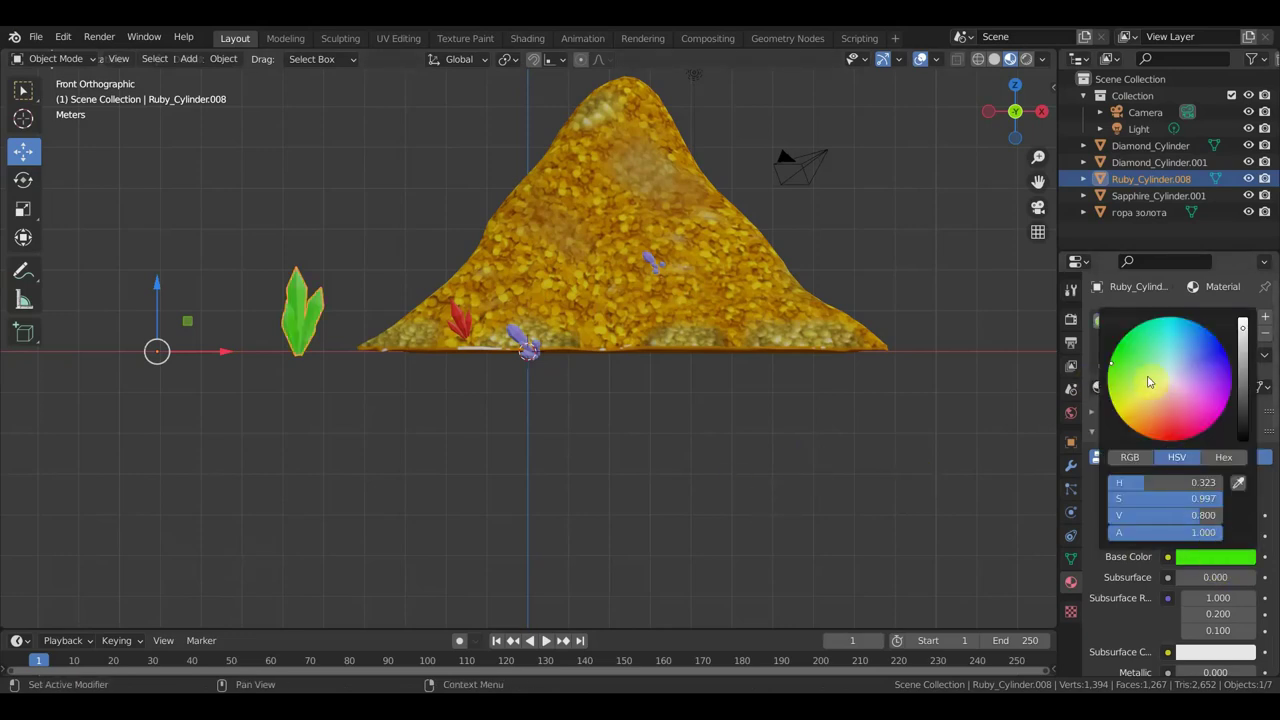
{"action": "left_click", "coordinate": [1146, 381]}
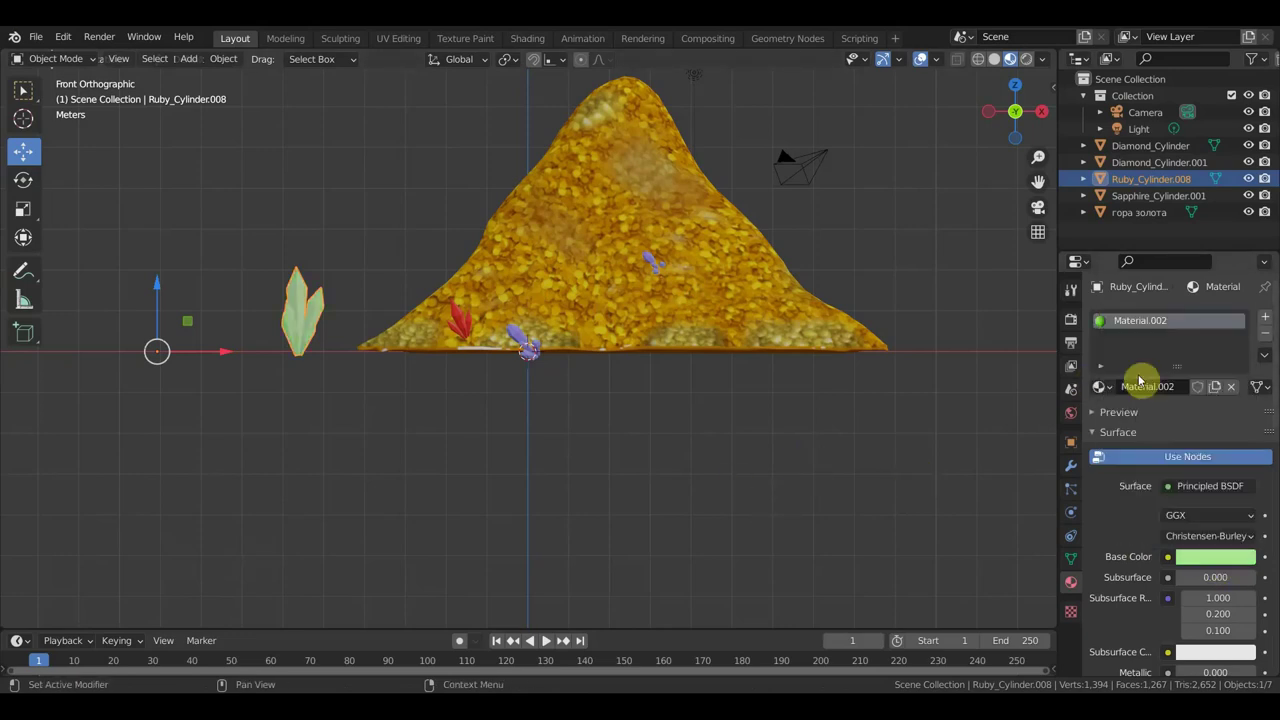
{"action": "left_click", "coordinate": [1224, 563]}
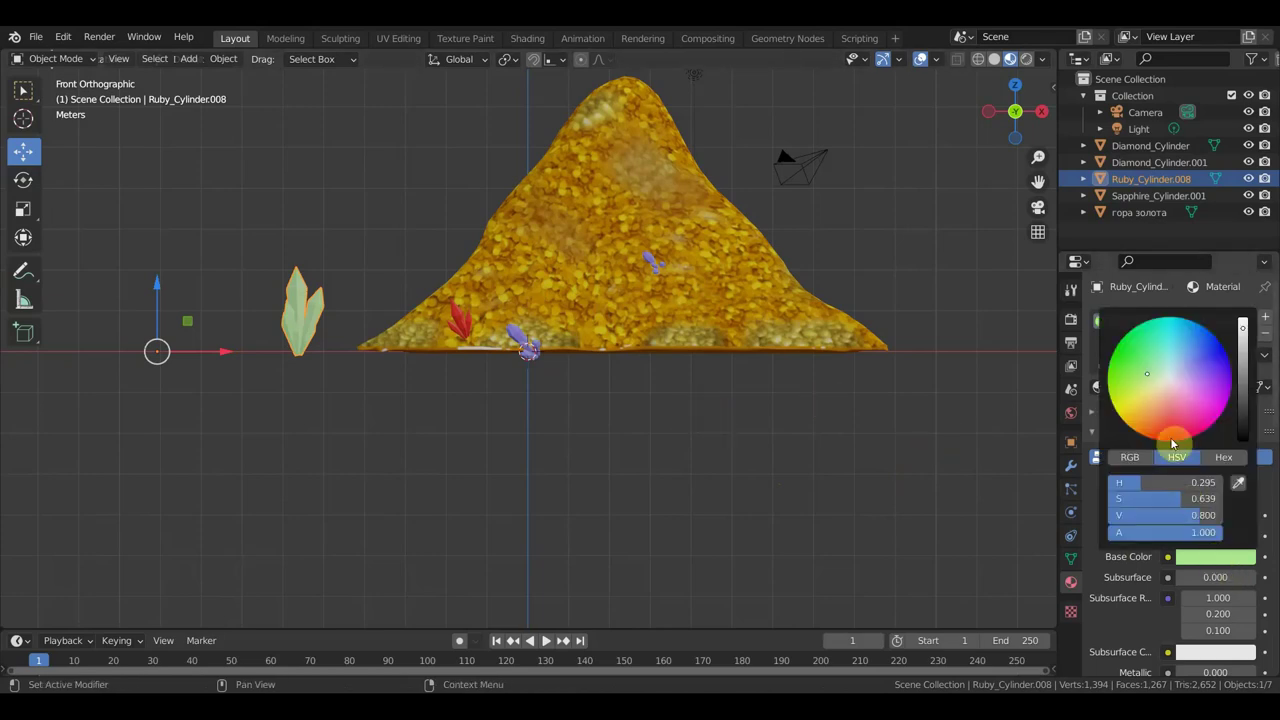
{"action": "left_click", "coordinate": [1133, 371]}
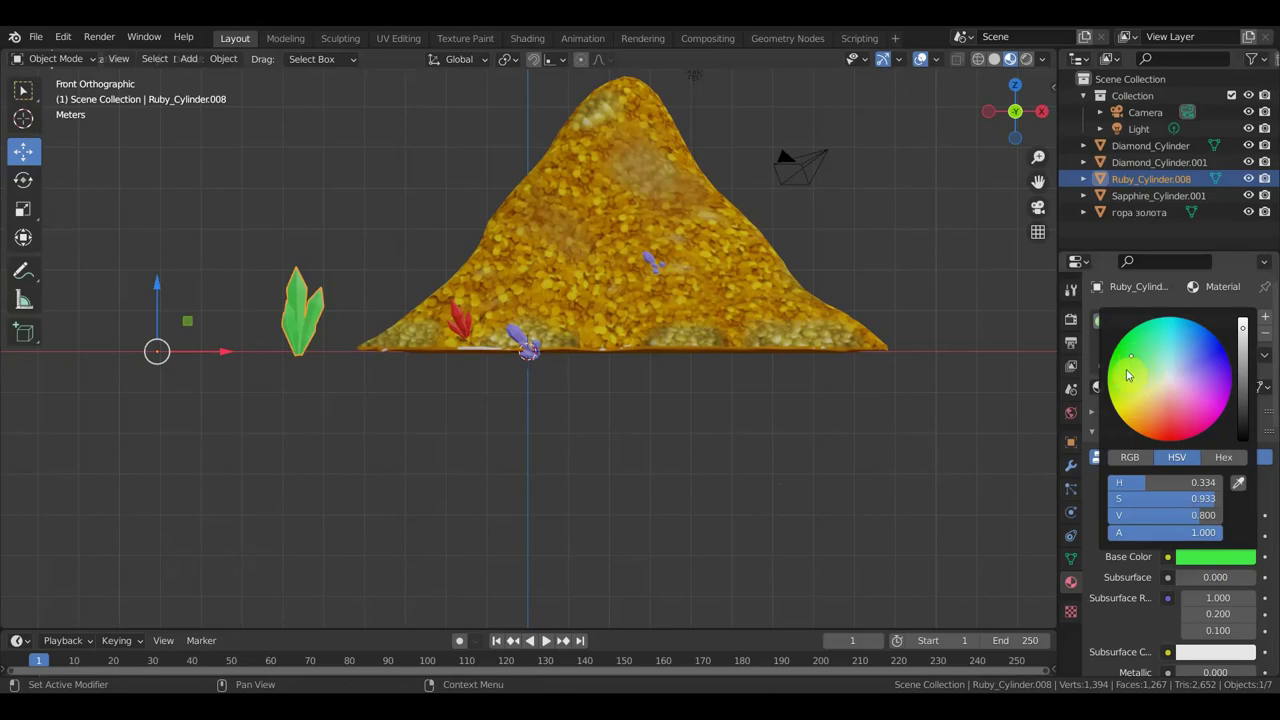
Scale the green crystal to 1.114 with origin at geometry, tilt it 33.8°, and set it on the mound's right slope
{"action": "key", "text": "s"}
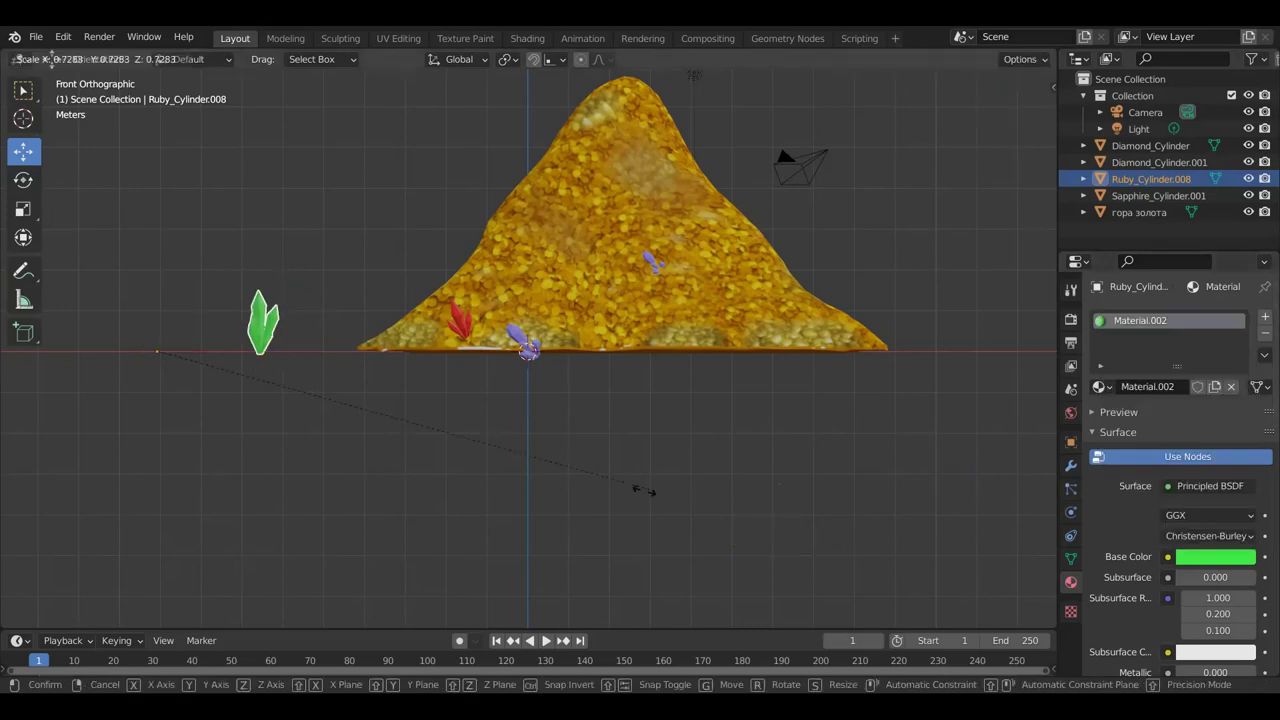
{"action": "left_click", "coordinate": [530, 445]}
{"action": "left_click", "coordinate": [224, 58]}
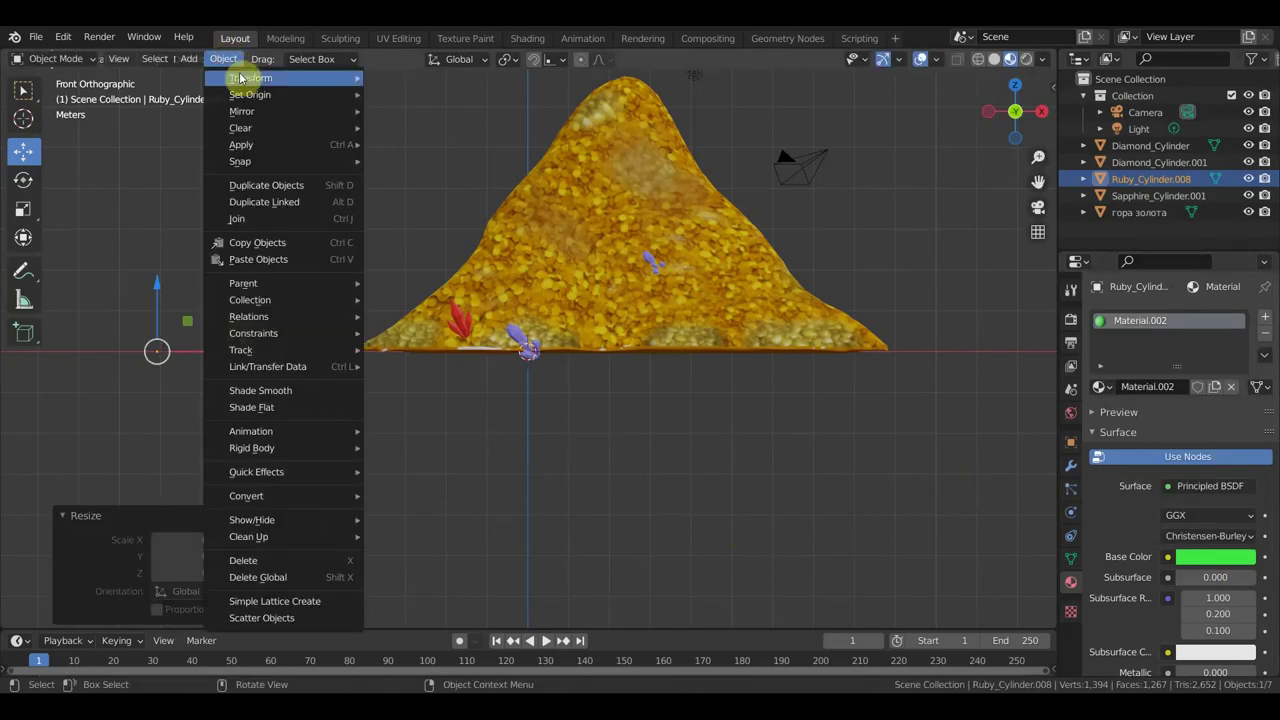
{"action": "left_click", "coordinate": [445, 115]}
{"action": "key", "text": "s"}
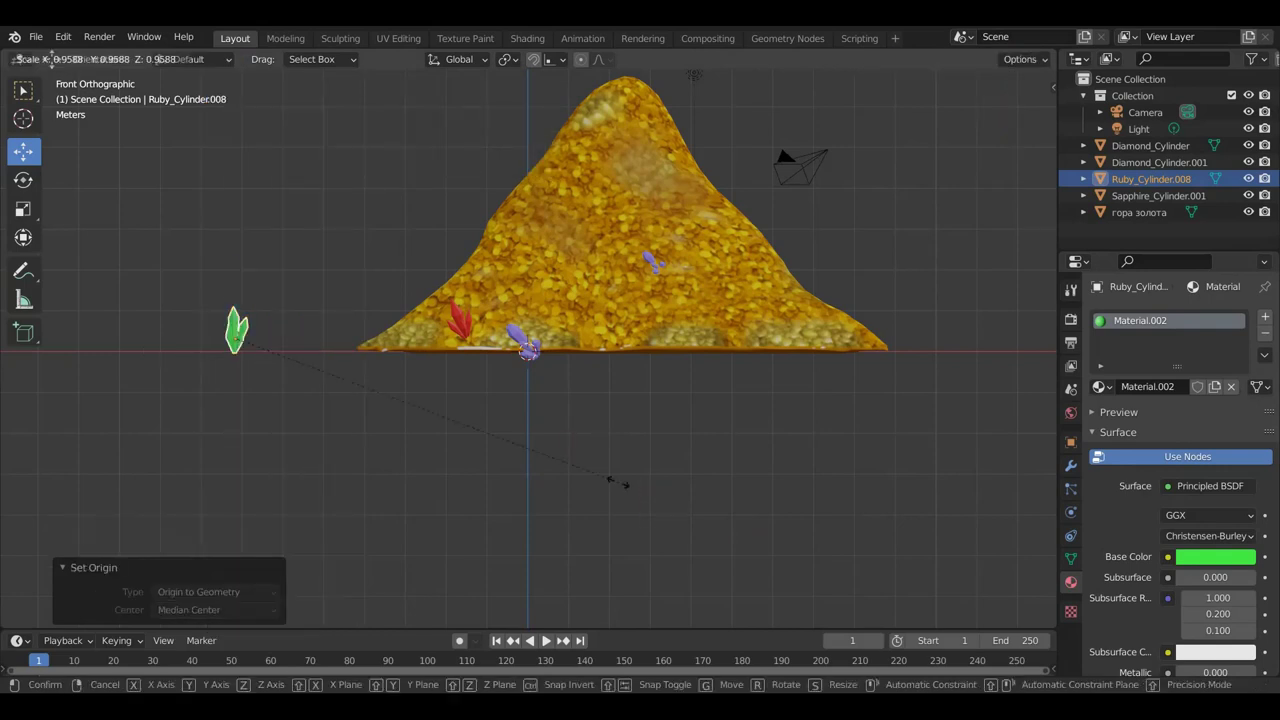
{"action": "left_click", "coordinate": [683, 488]}
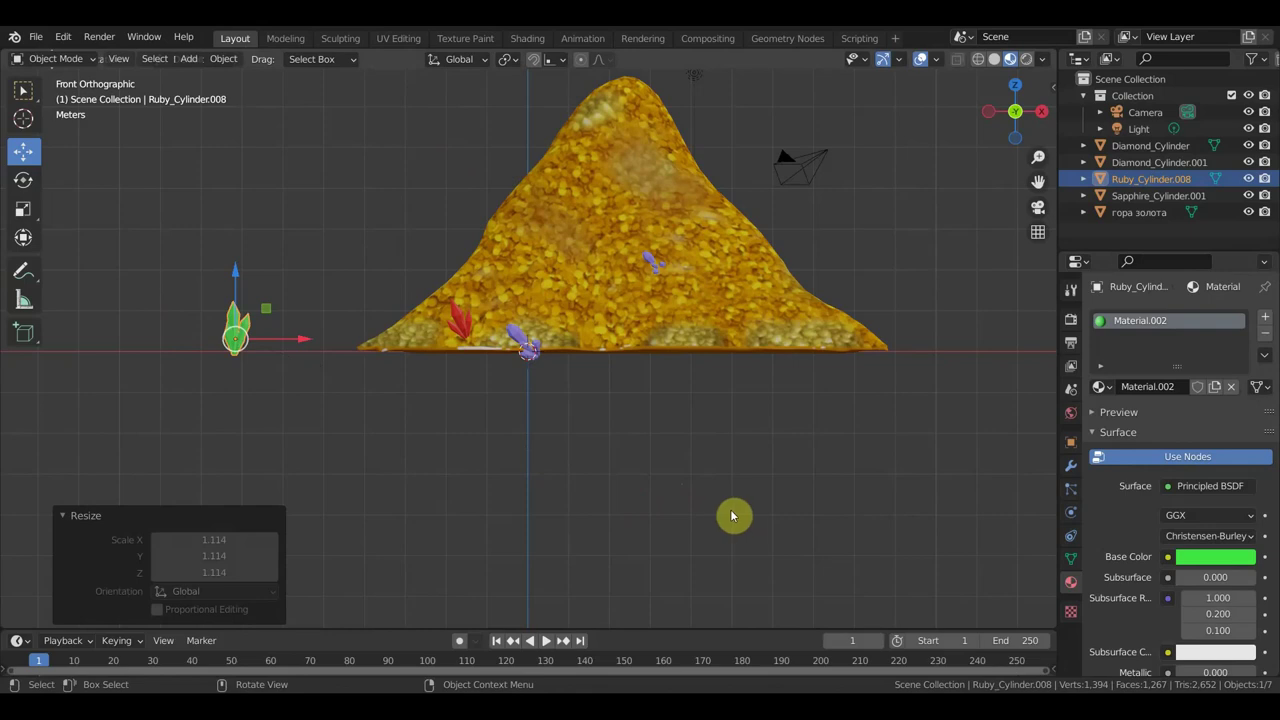
{"action": "key", "text": "r"}
{"action": "left_click", "coordinate": [414, 571]}
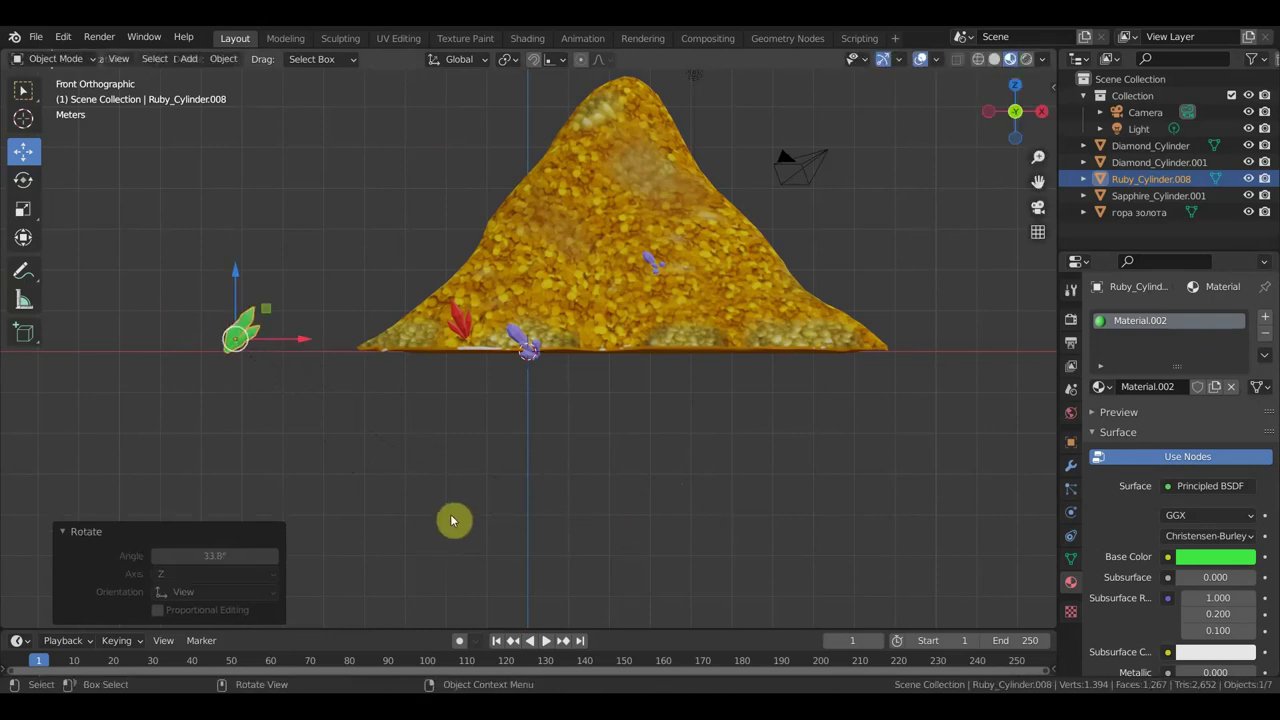
{"action": "key", "text": "g"}
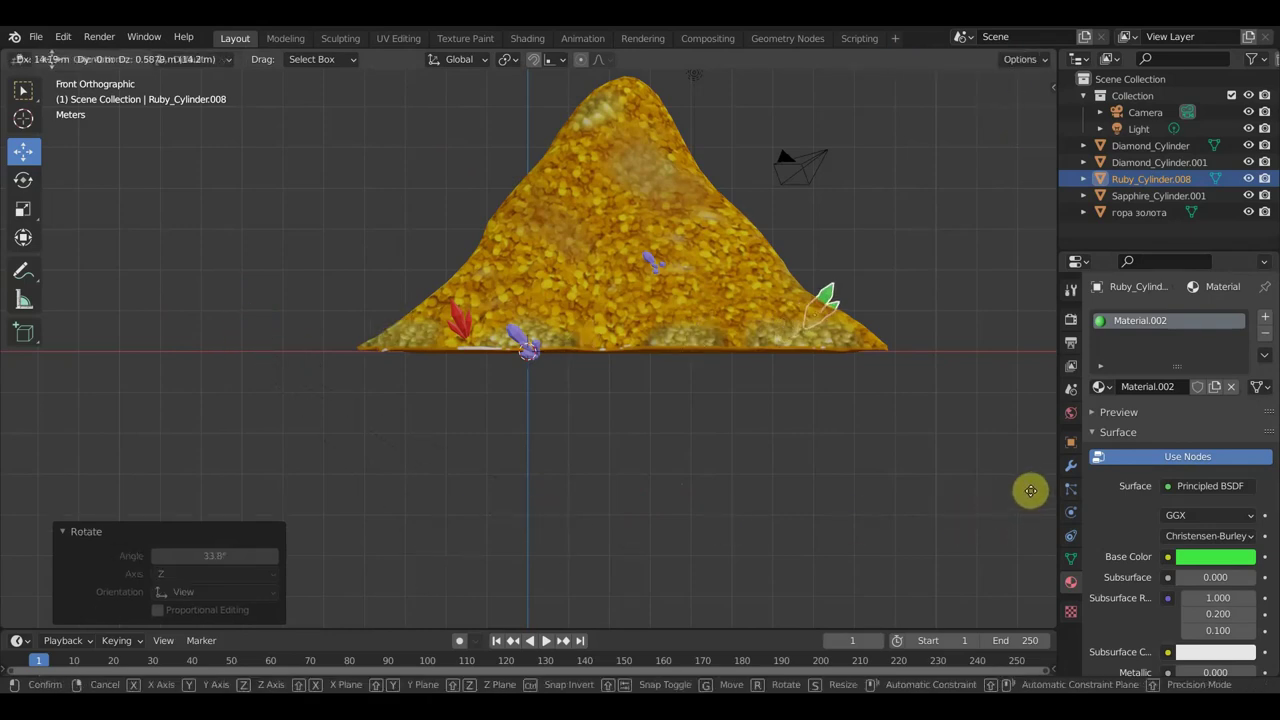
{"action": "left_click", "coordinate": [1030, 490]}
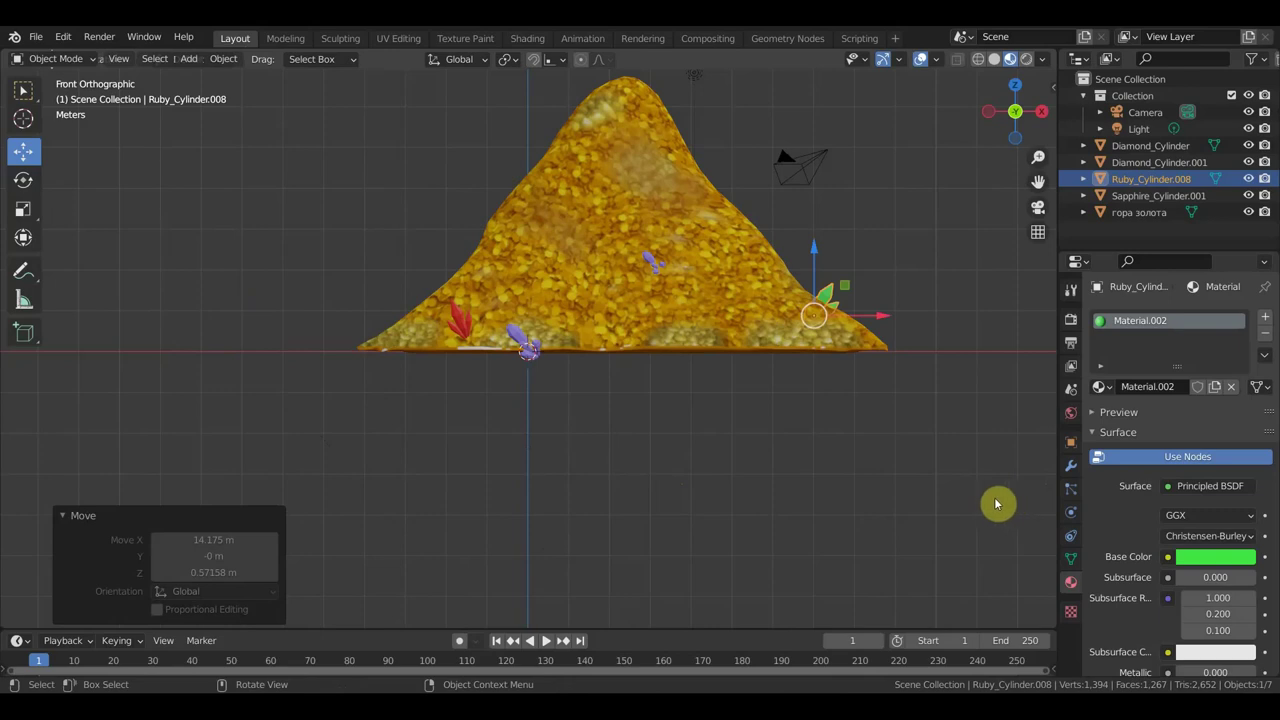
Duplicate the green crystal, place the copy on the mound's left side, and rotate it
{"action": "key", "text": "shift+d"}
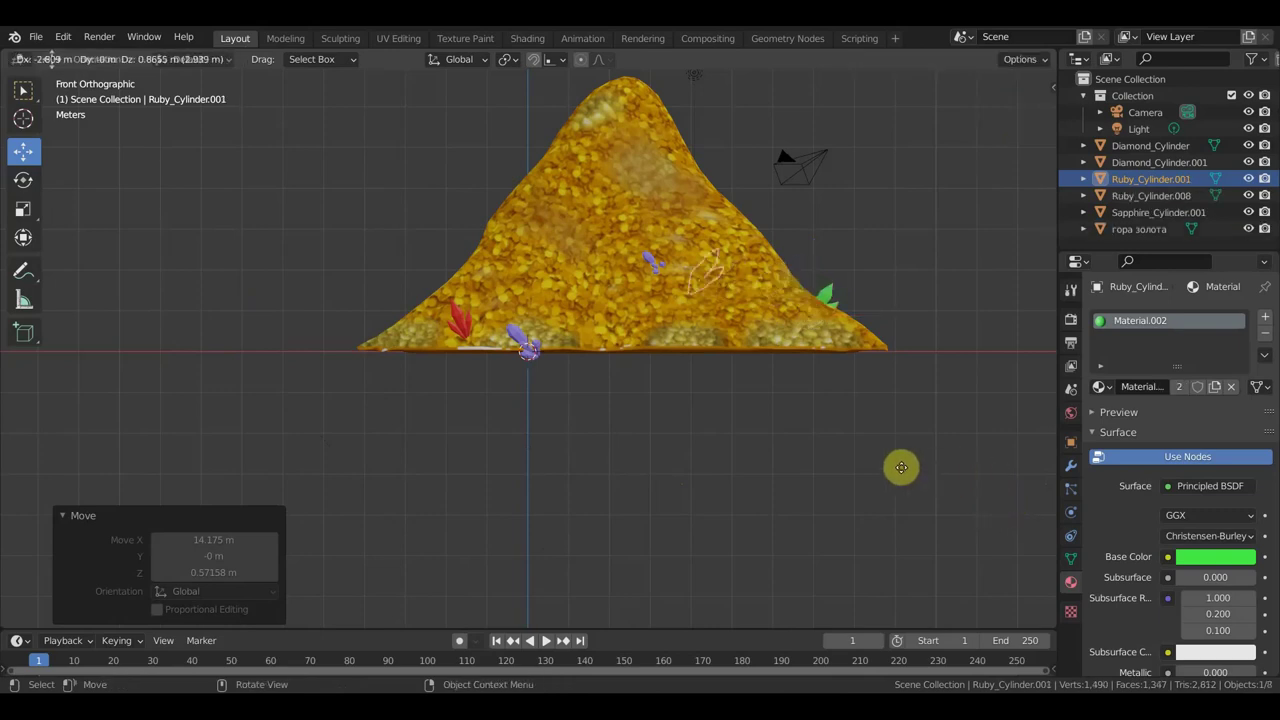
{"action": "left_click", "coordinate": [868, 490]}
{"action": "mouse_move", "coordinate": [868, 490]}
{"action": "middle_mouse_down"}
{"action": "mouse_move", "coordinate": [760, 505]}
{"action": "mouse_move", "coordinate": [737, 474]}
{"action": "middle_mouse_up"}
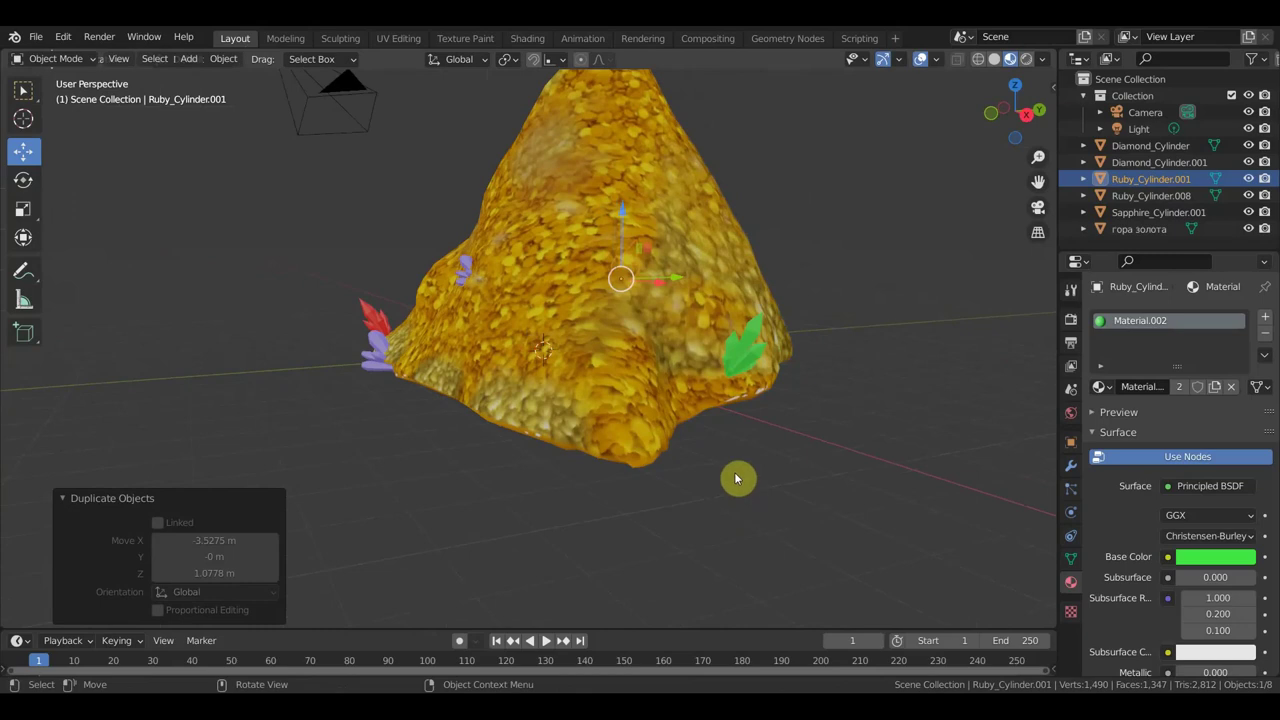
{"action": "key", "text": "g"}
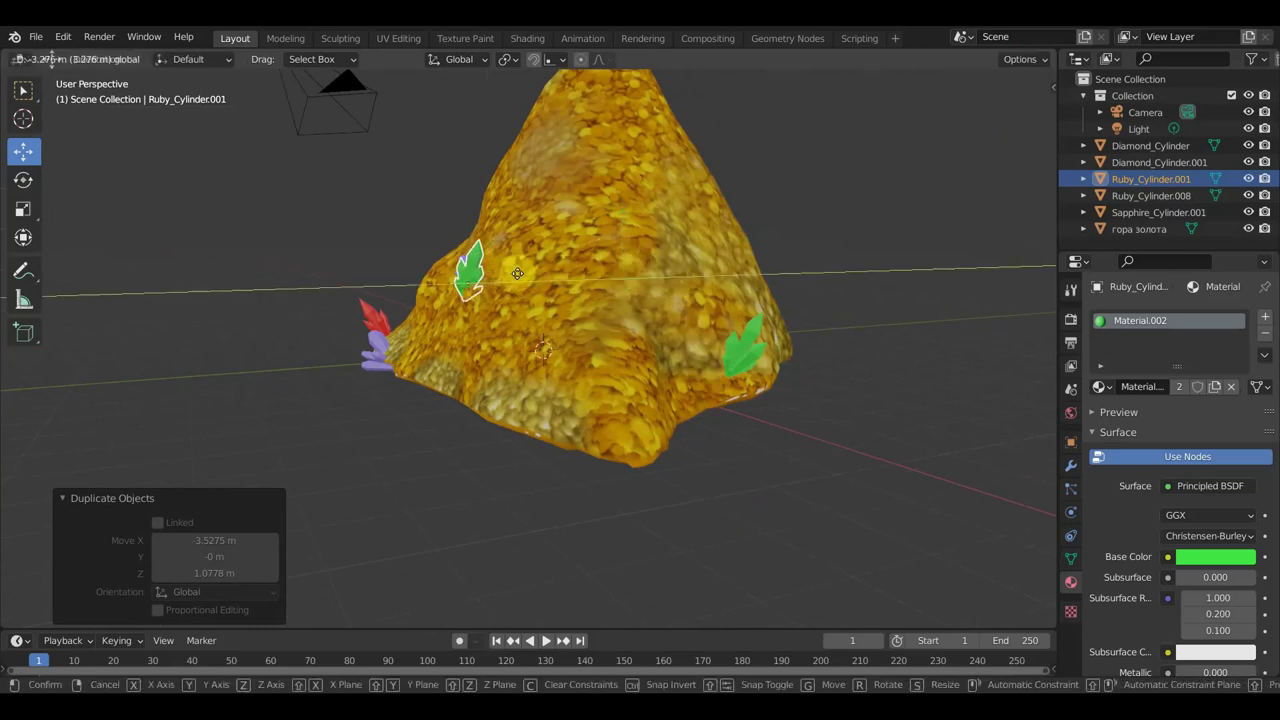
{"action": "left_click", "coordinate": [520, 273]}
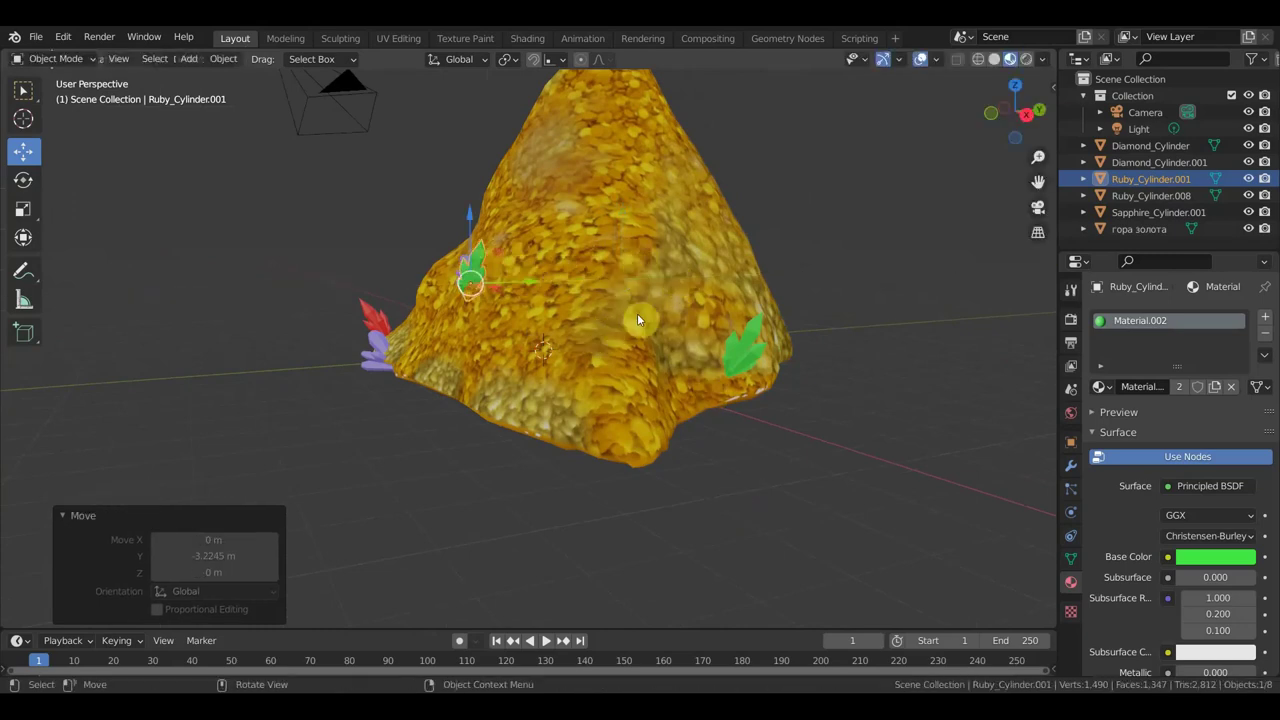
{"action": "key", "text": "r"}
{"action": "left_click", "coordinate": [700, 290]}
{"action": "mouse_move", "coordinate": [700, 290]}
{"action": "middle_mouse_down"}
{"action": "mouse_move", "coordinate": [712, 276]}
{"action": "mouse_move", "coordinate": [731, 286]}
{"action": "middle_mouse_up"}
{"action": "key", "text": "r"}
{"action": "left_click", "coordinate": [805, 343]}
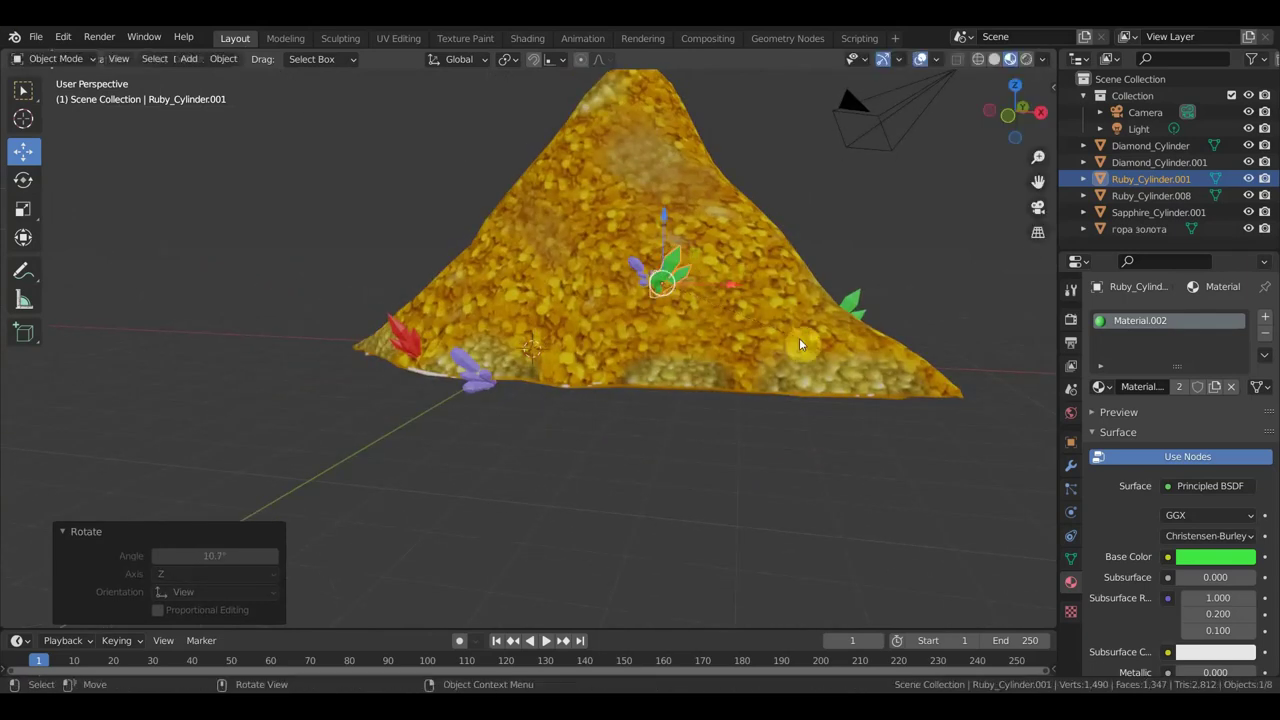
{"action": "left_click", "coordinate": [757, 495]}
{"action": "middle_click_drag", "start_coordinate": [771, 486], "coordinate": [811, 484]}
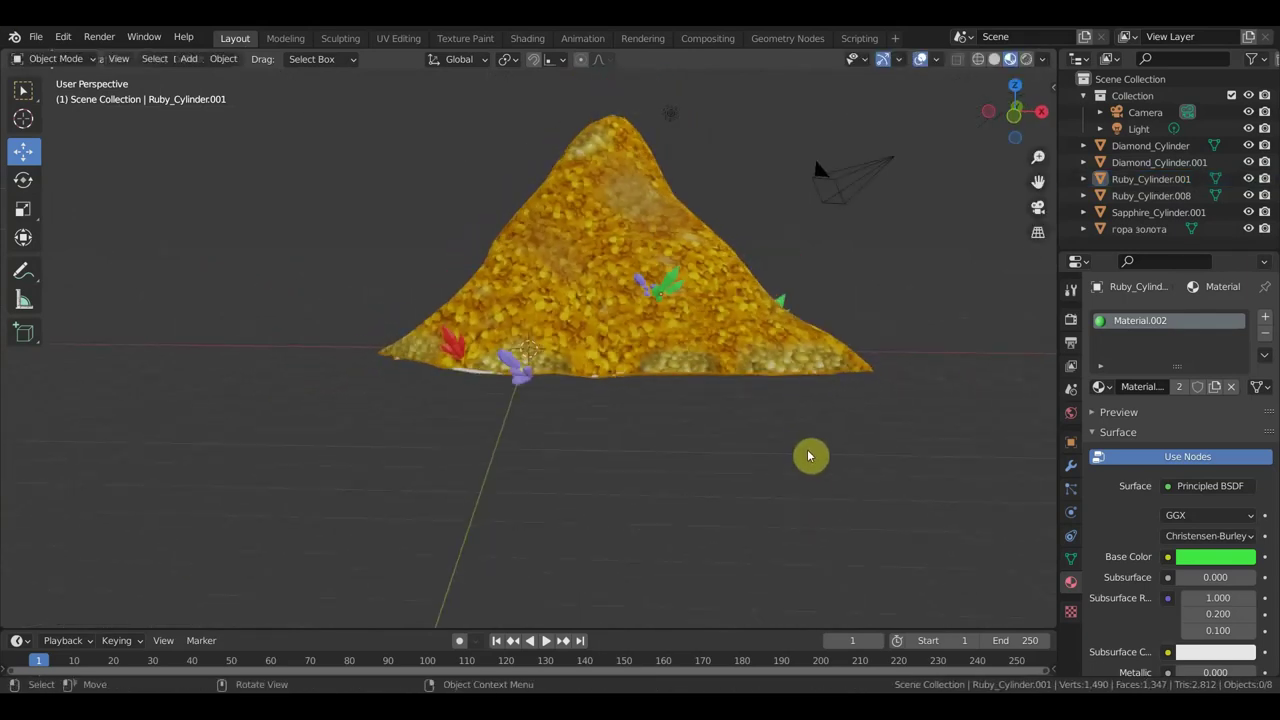
{"action": "scroll", "coordinate": [694, 323], "scroll_direction": "up", "scroll_amount": 2}
{"action": "scroll", "coordinate": [741, 322], "scroll_direction": "up", "scroll_amount": 2}
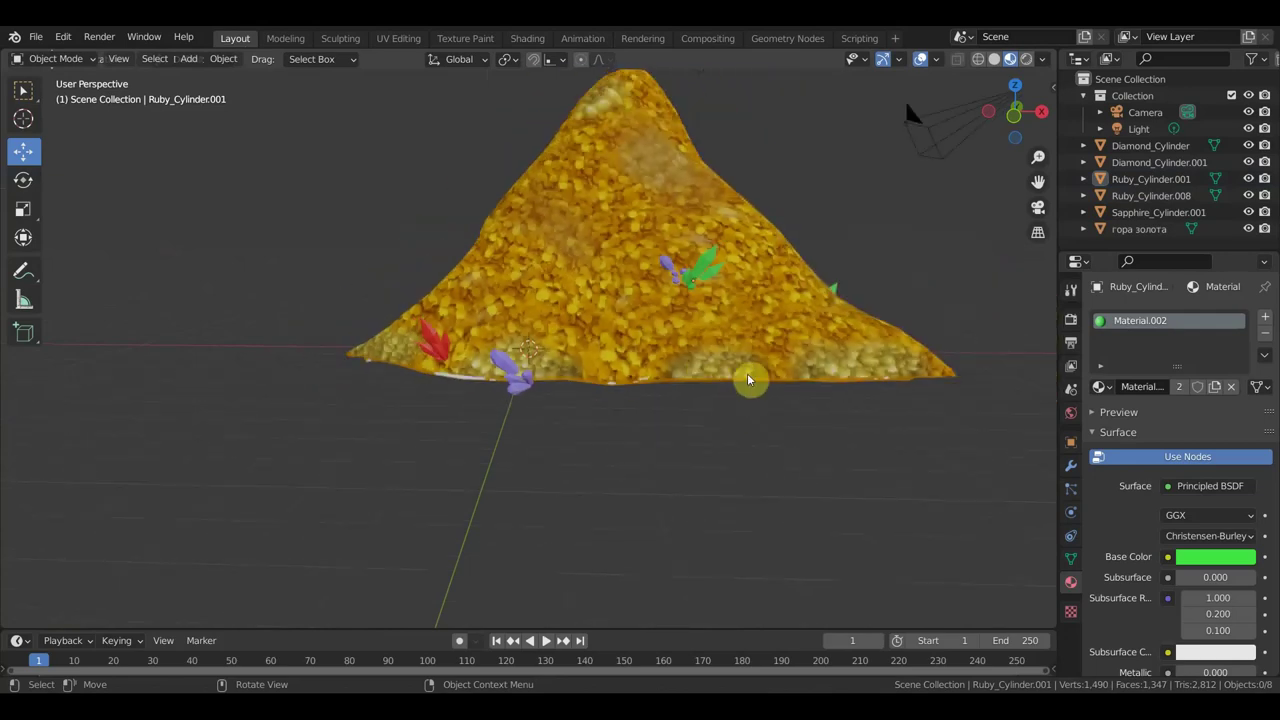
Add another crystal copy near the mound's peak rotated 45.6°, then duplicate the purple gem
{"action": "left_click", "coordinate": [707, 274]}
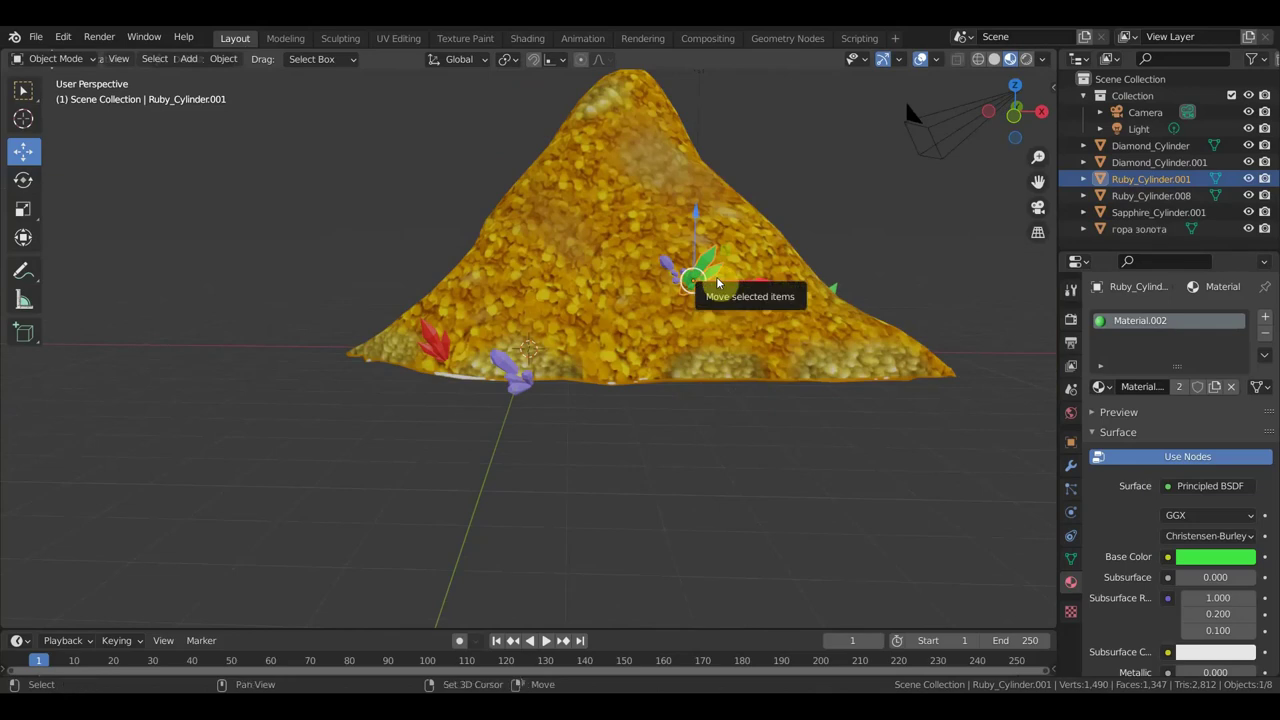
{"action": "key", "text": "shift+d"}
{"action": "left_click", "coordinate": [625, 160]}
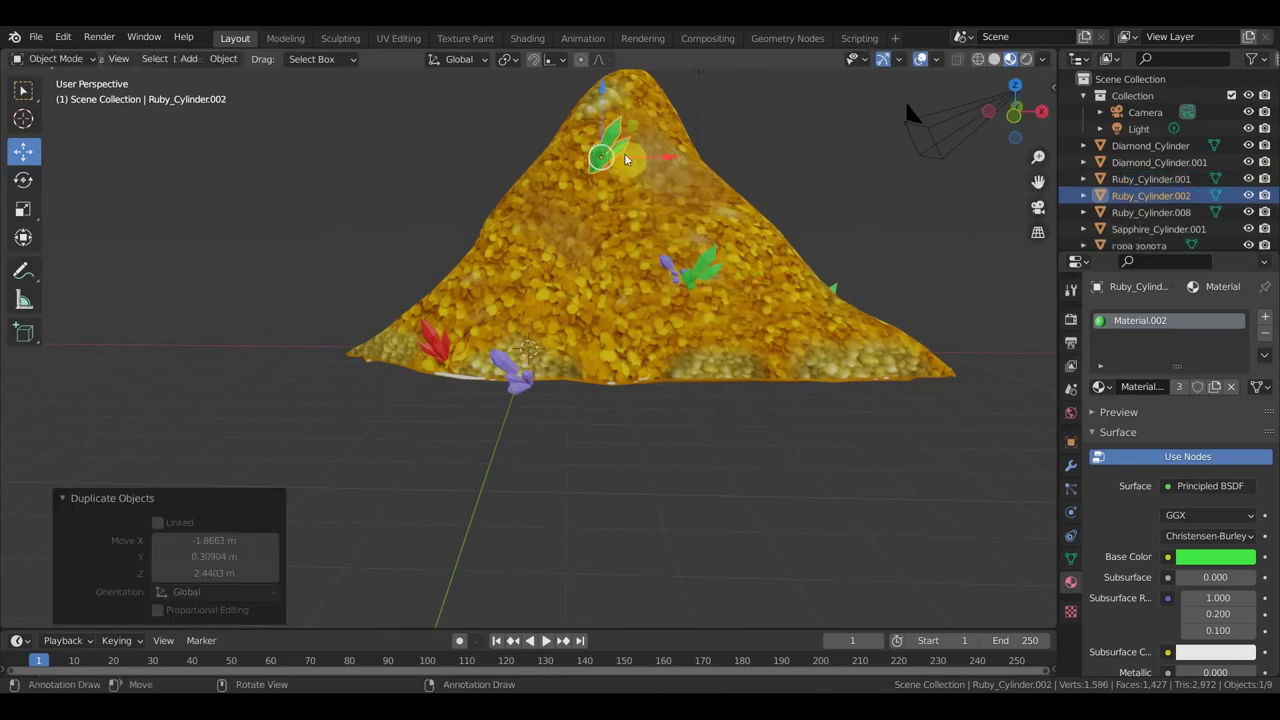
{"action": "middle_click_drag", "start_coordinate": [749, 233], "coordinate": [599, 247]}
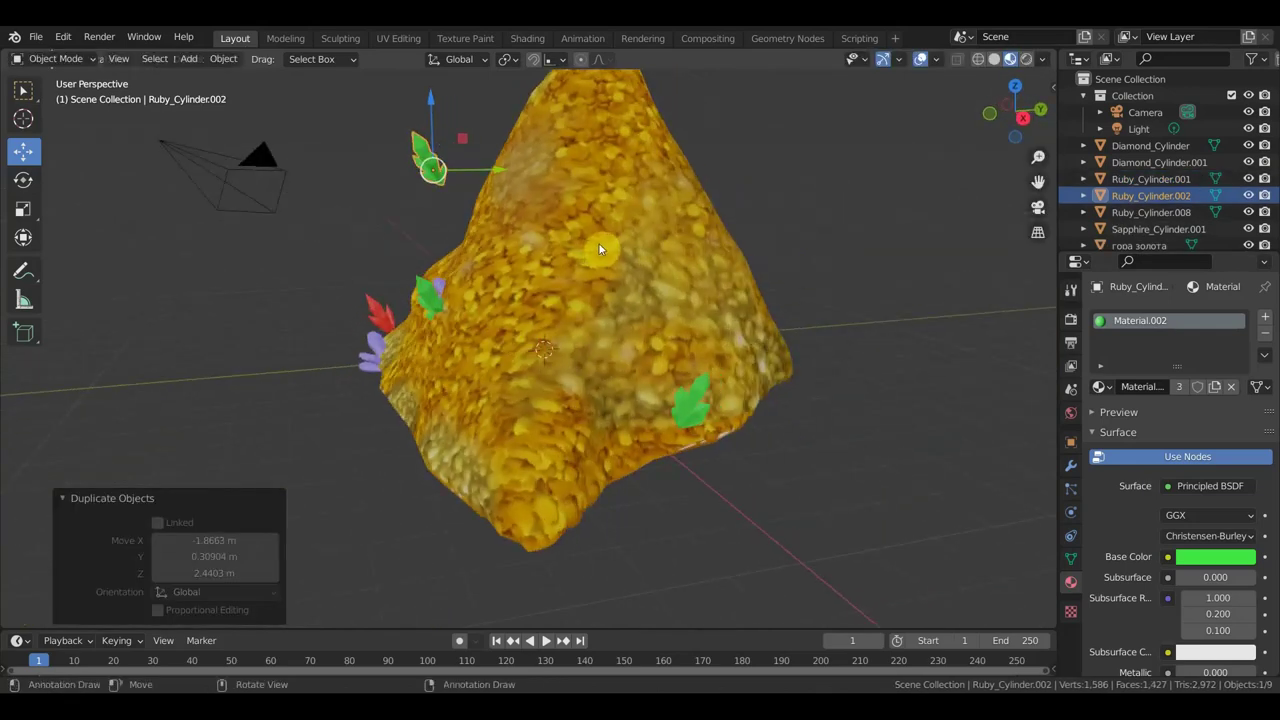
{"action": "key", "text": "r"}
{"action": "left_click", "coordinate": [637, 141]}
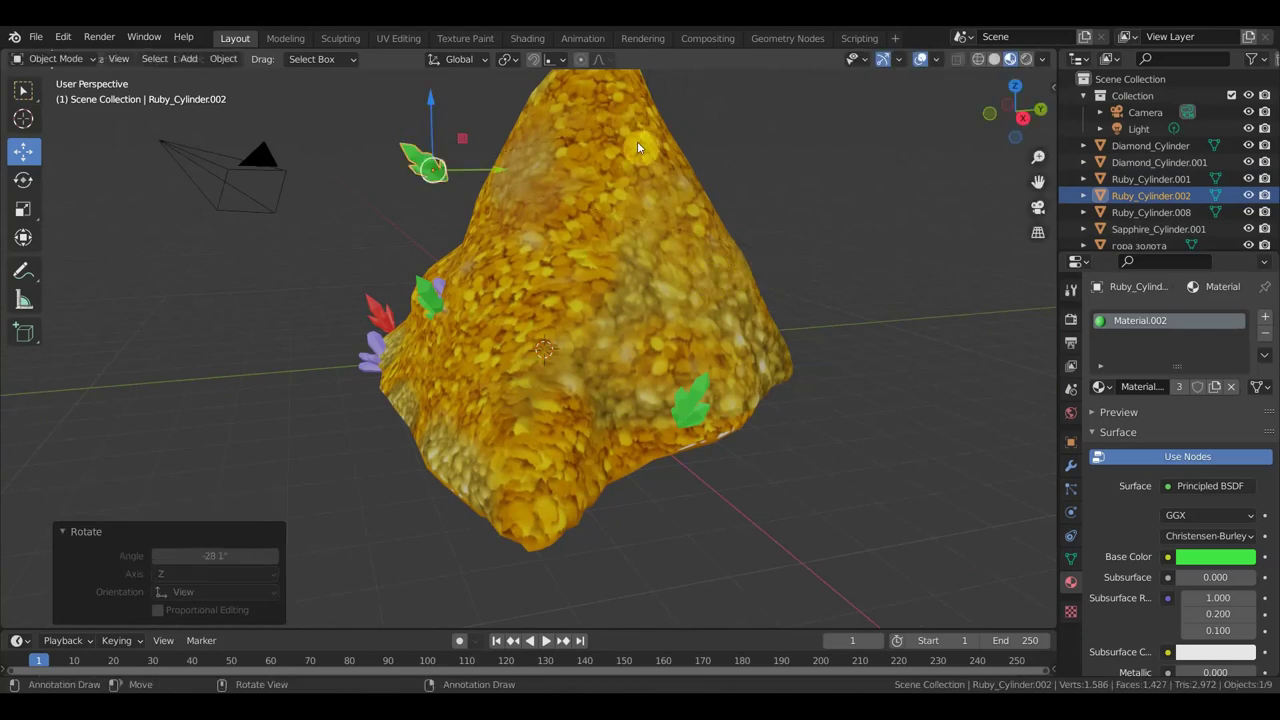
{"action": "key", "text": "g"}
{"action": "left_click", "coordinate": [699, 201]}
{"action": "mouse_move", "coordinate": [699, 201]}
{"action": "middle_mouse_down"}
{"action": "mouse_move", "coordinate": [740, 227]}
{"action": "mouse_move", "coordinate": [866, 232]}
{"action": "middle_mouse_up"}
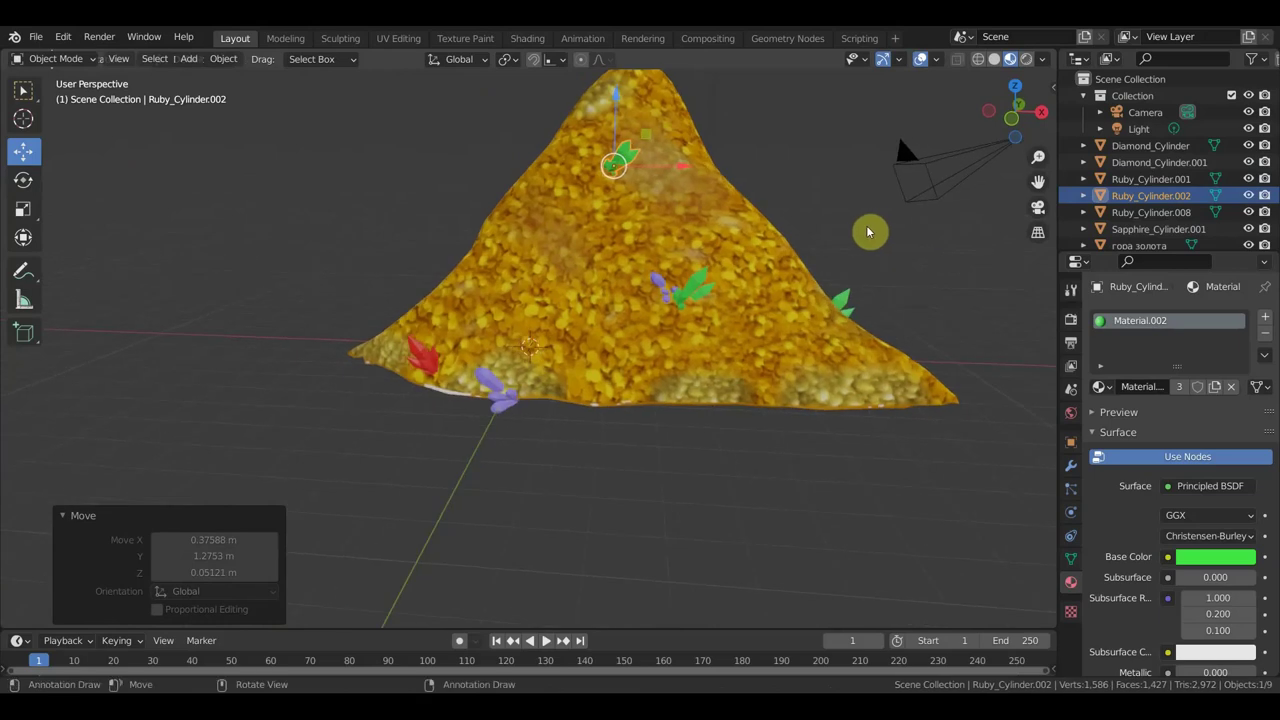
{"action": "key", "text": "r"}
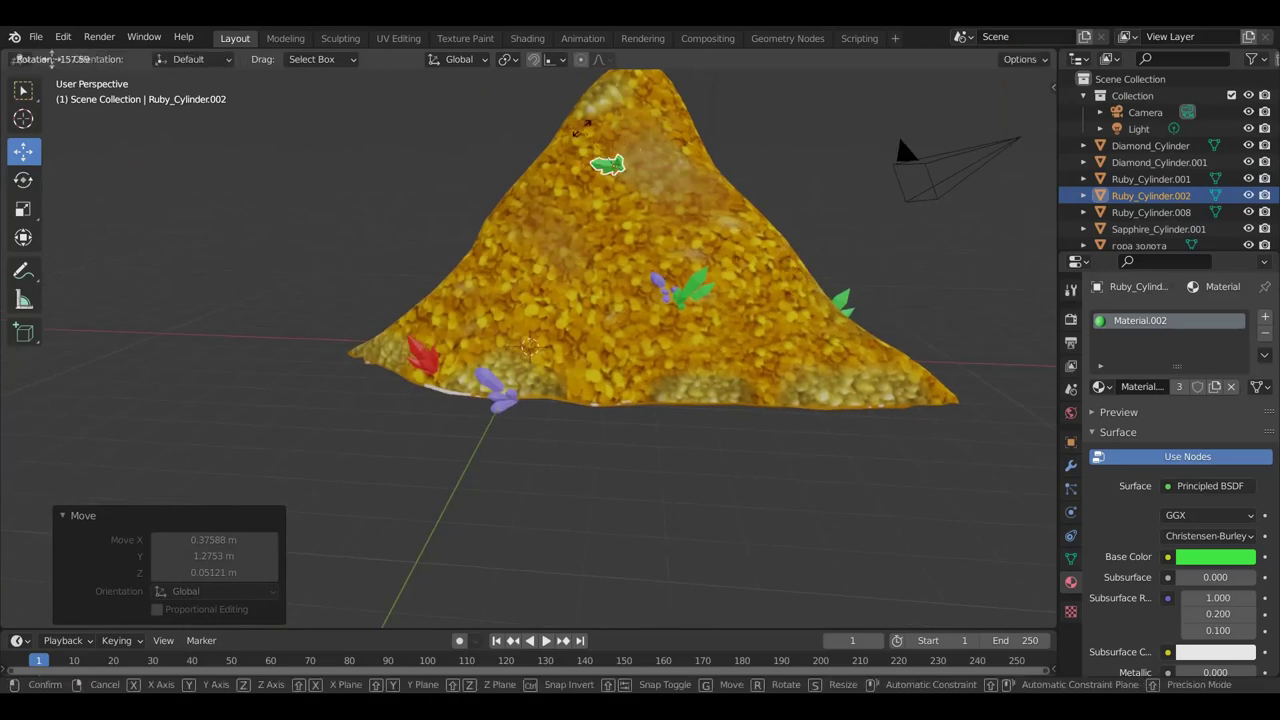
{"action": "mouse_move", "coordinate": [630, 170]}
{"action": "middle_mouse_down"}
{"action": "mouse_move", "coordinate": [724, 468]}
{"action": "mouse_move", "coordinate": [746, 329]}
{"action": "middle_mouse_up"}
{"action": "left_click", "coordinate": [700, 420]}
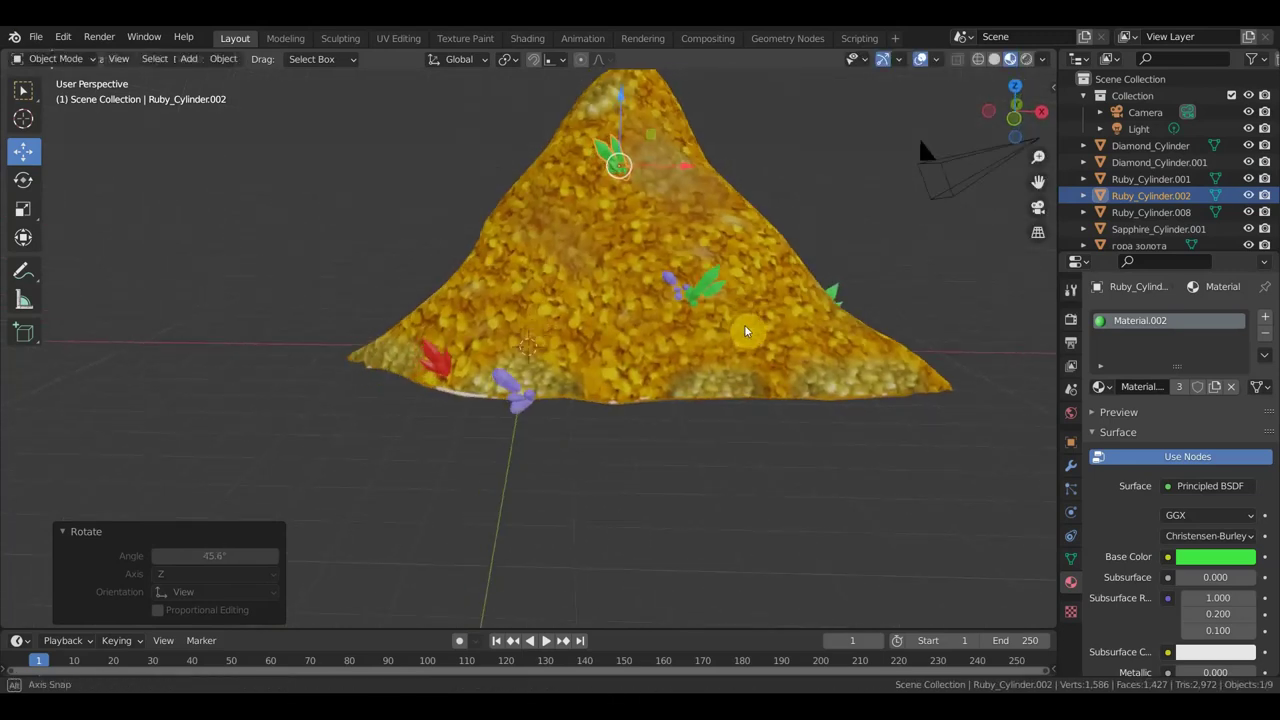
{"action": "left_click", "coordinate": [530, 410]}
{"action": "key", "text": "shift+d"}
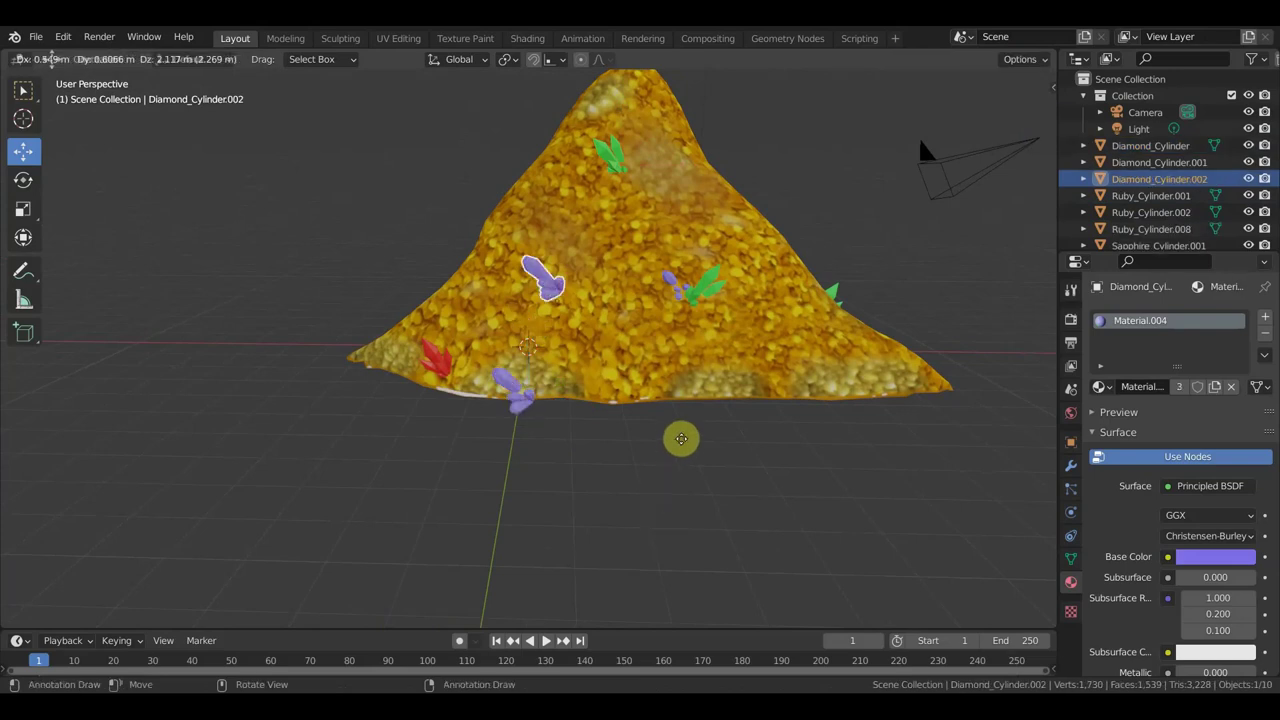
Shrink, rotate and settle the copied purple diamond up on the gold mound
{"action": "left_click", "coordinate": [747, 318]}
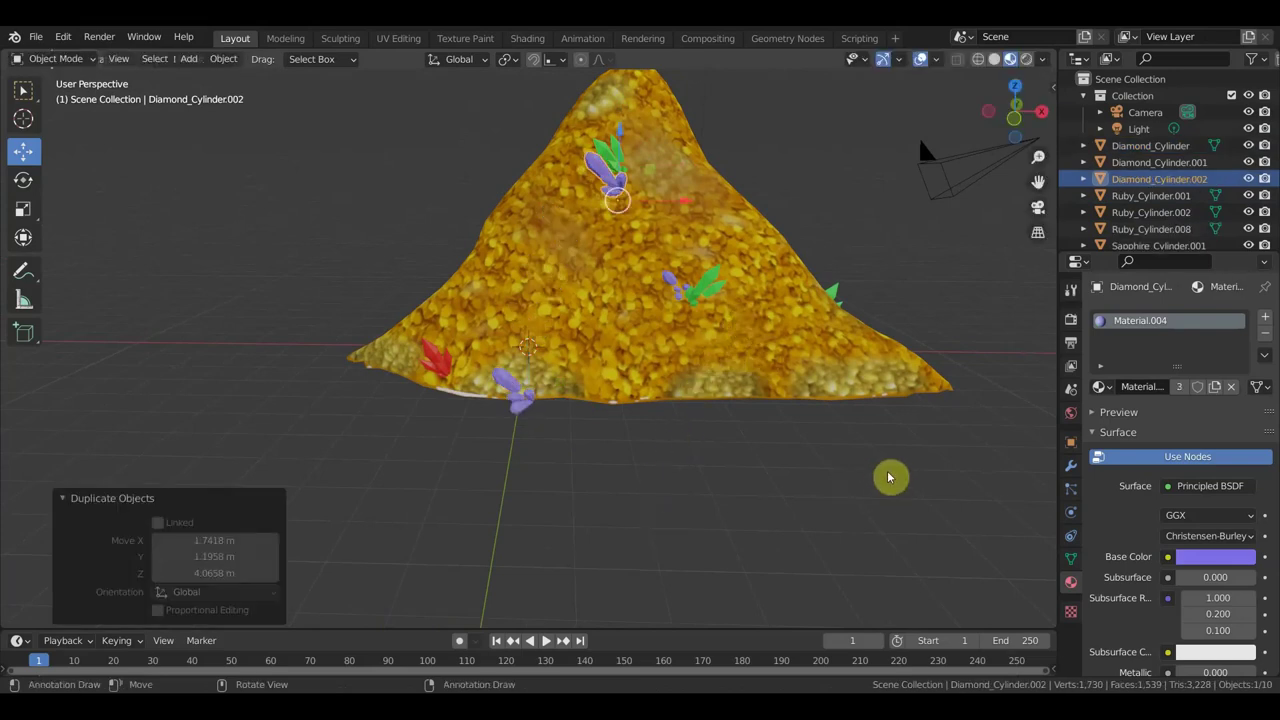
{"action": "key", "text": "s"}
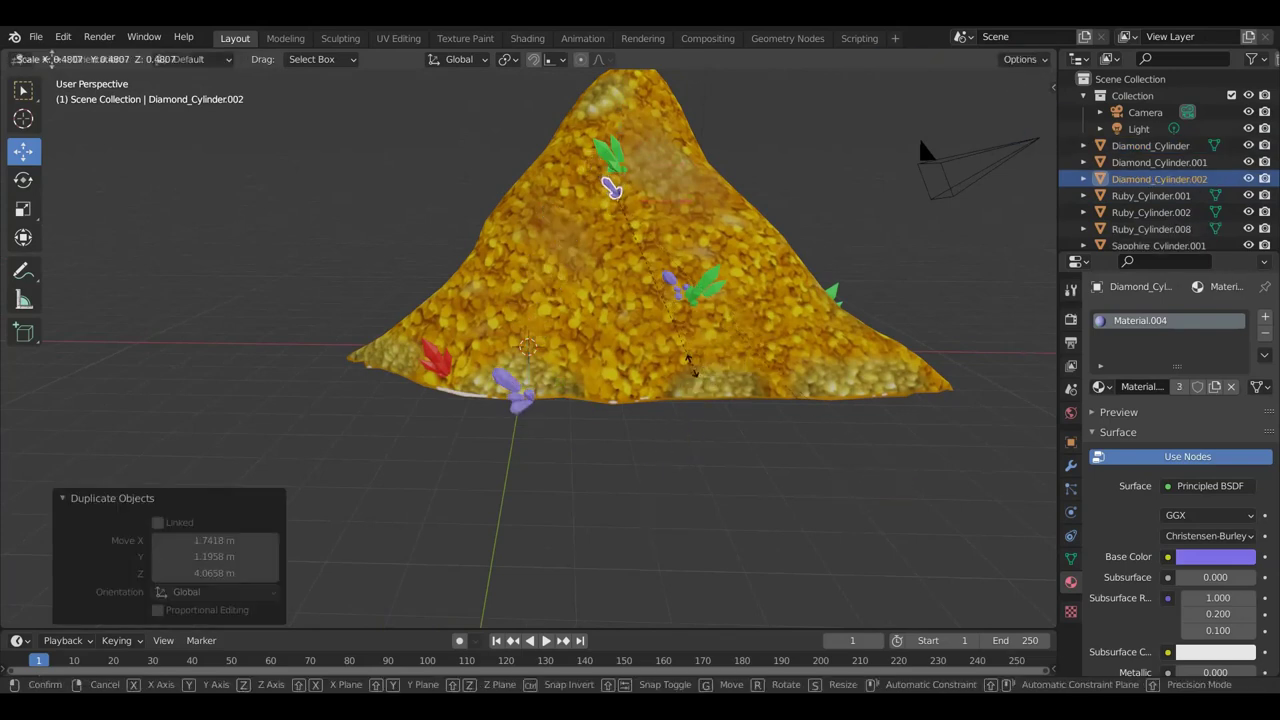
{"action": "left_click", "coordinate": [683, 357]}
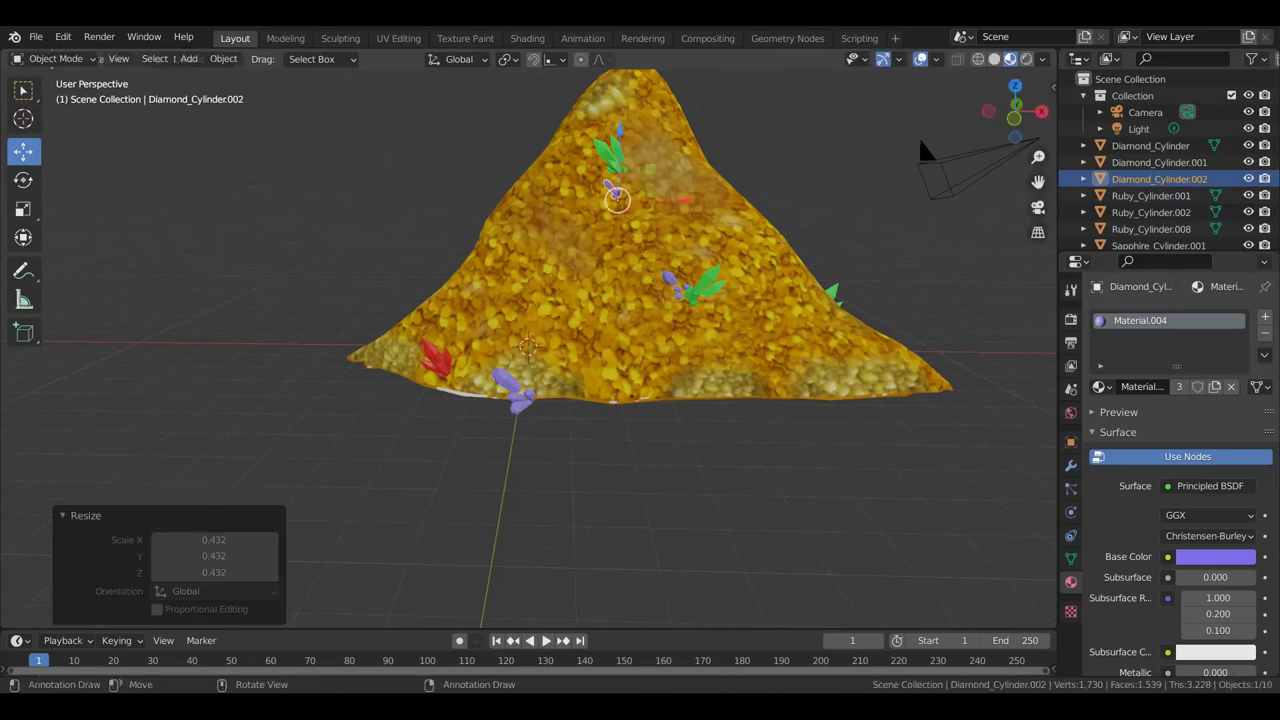
{"action": "key", "text": "r"}
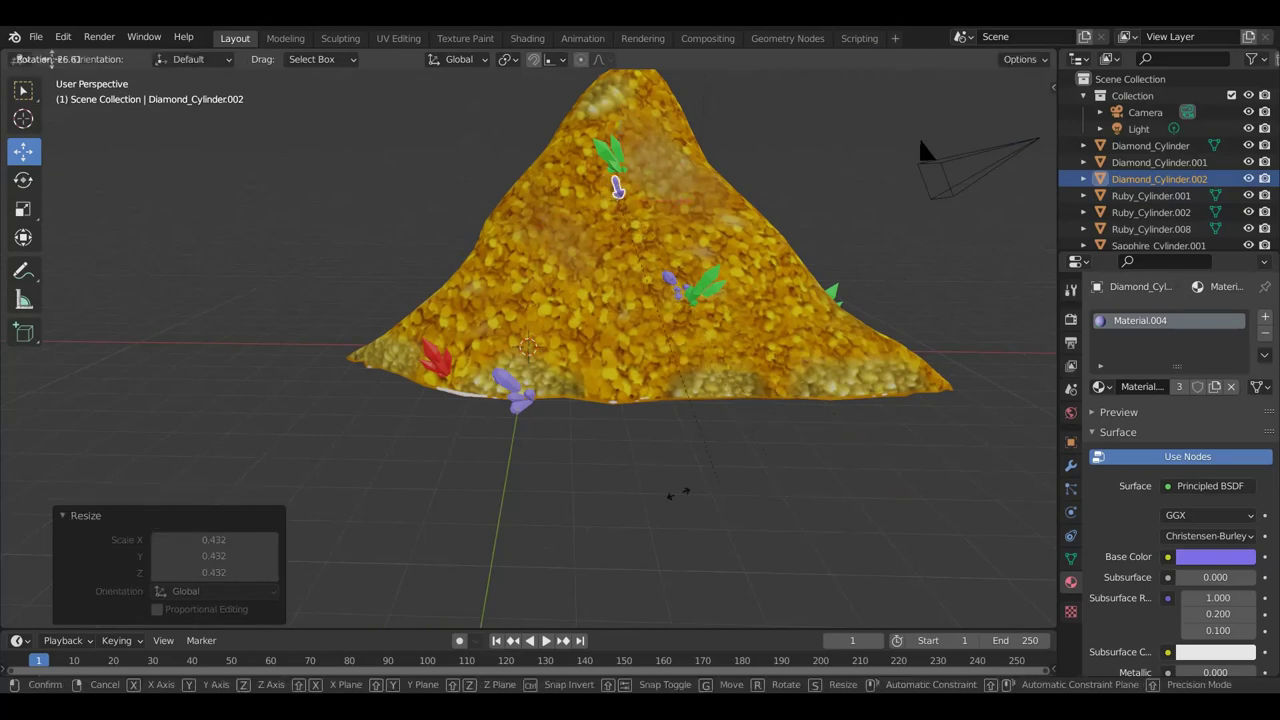
{"action": "left_click", "coordinate": [591, 492]}
{"action": "key", "text": "g"}
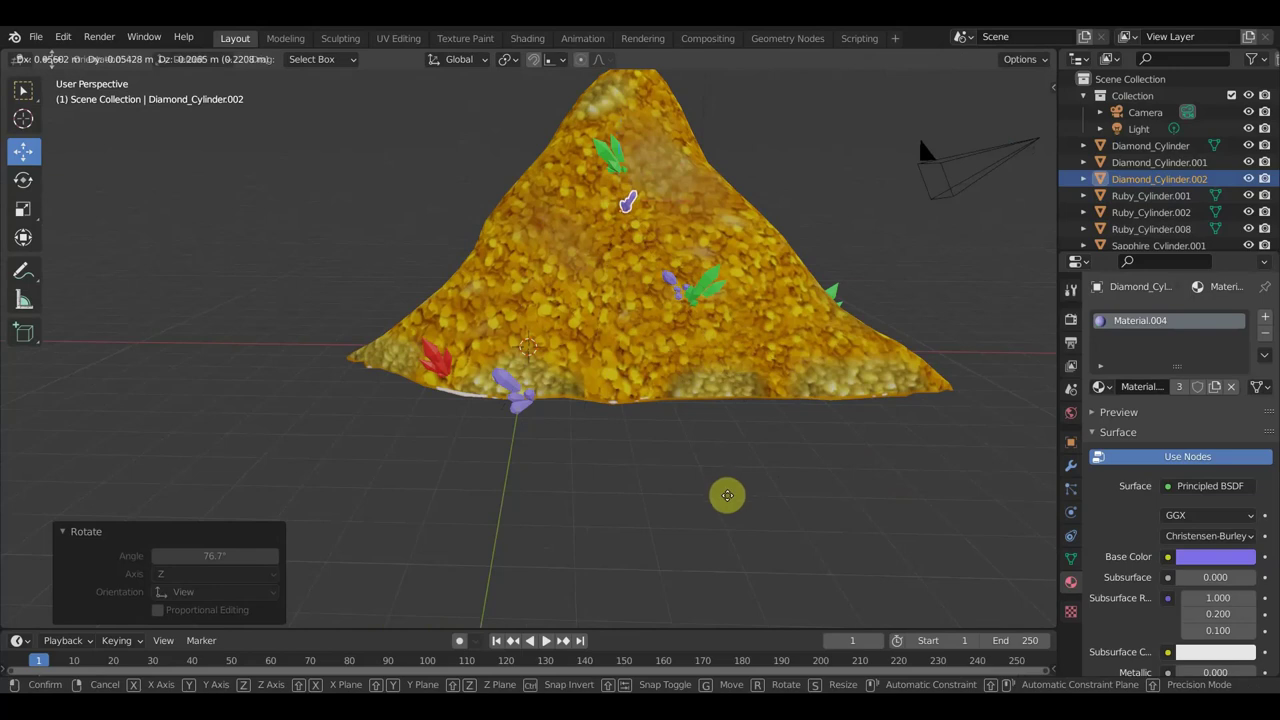
{"action": "left_click", "coordinate": [727, 495]}
{"action": "mouse_move", "coordinate": [728, 497]}
{"action": "middle_mouse_down"}
{"action": "mouse_move", "coordinate": [640, 534]}
{"action": "mouse_move", "coordinate": [573, 525]}
{"action": "middle_mouse_up"}
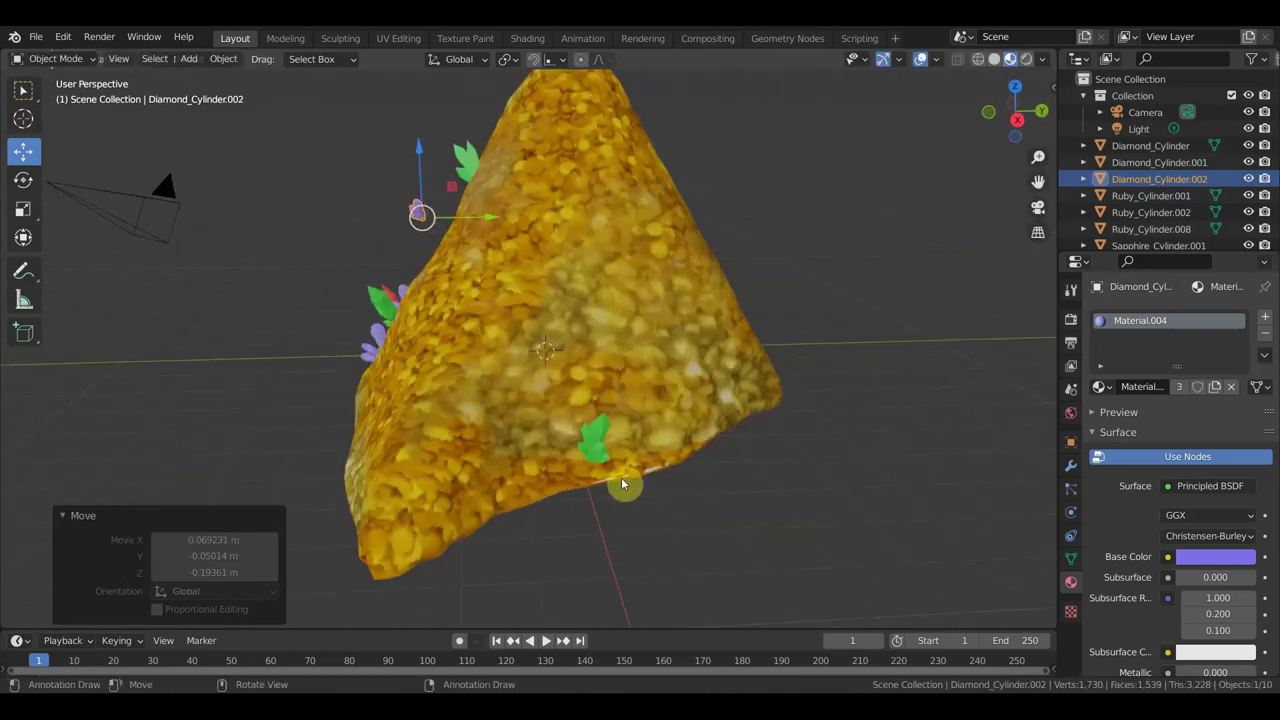
{"action": "key", "text": "g"}
{"action": "left_click", "coordinate": [650, 477]}
{"action": "mouse_move", "coordinate": [650, 477]}
{"action": "middle_mouse_down"}
{"action": "mouse_move", "coordinate": [732, 510]}
{"action": "mouse_move", "coordinate": [820, 500]}
{"action": "middle_mouse_up"}
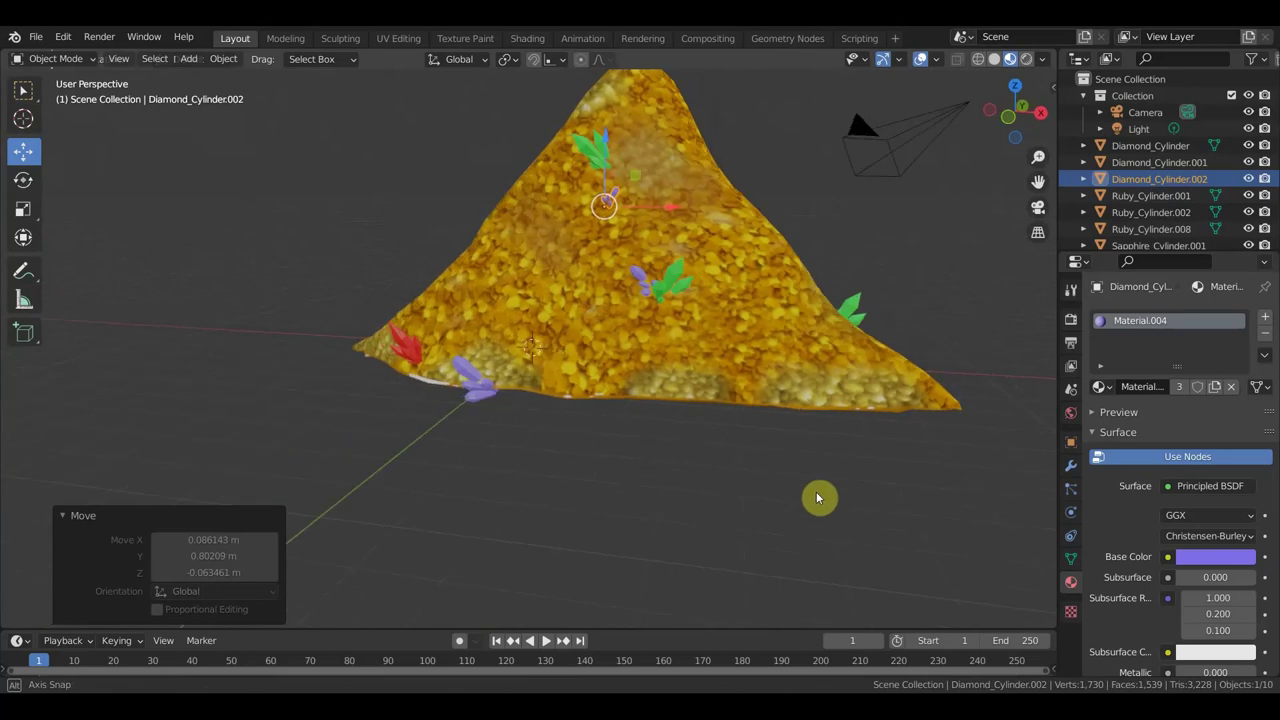
Copy the red gem and position the copy on the mound
{"action": "left_click", "coordinate": [415, 355]}
{"action": "key", "text": "g"}
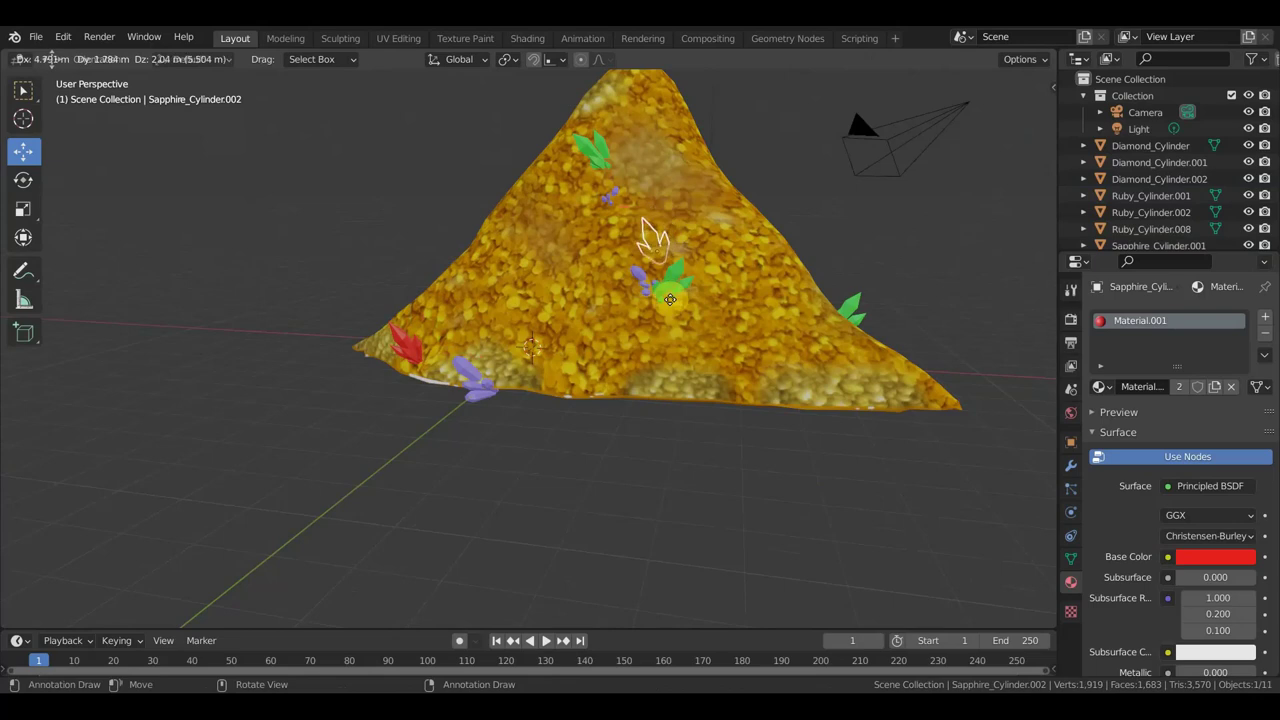
{"action": "left_click", "coordinate": [671, 287]}
{"action": "mouse_move", "coordinate": [702, 313]}
{"action": "middle_mouse_down"}
{"action": "mouse_move", "coordinate": [627, 335]}
{"action": "mouse_move", "coordinate": [631, 318]}
{"action": "middle_mouse_up"}
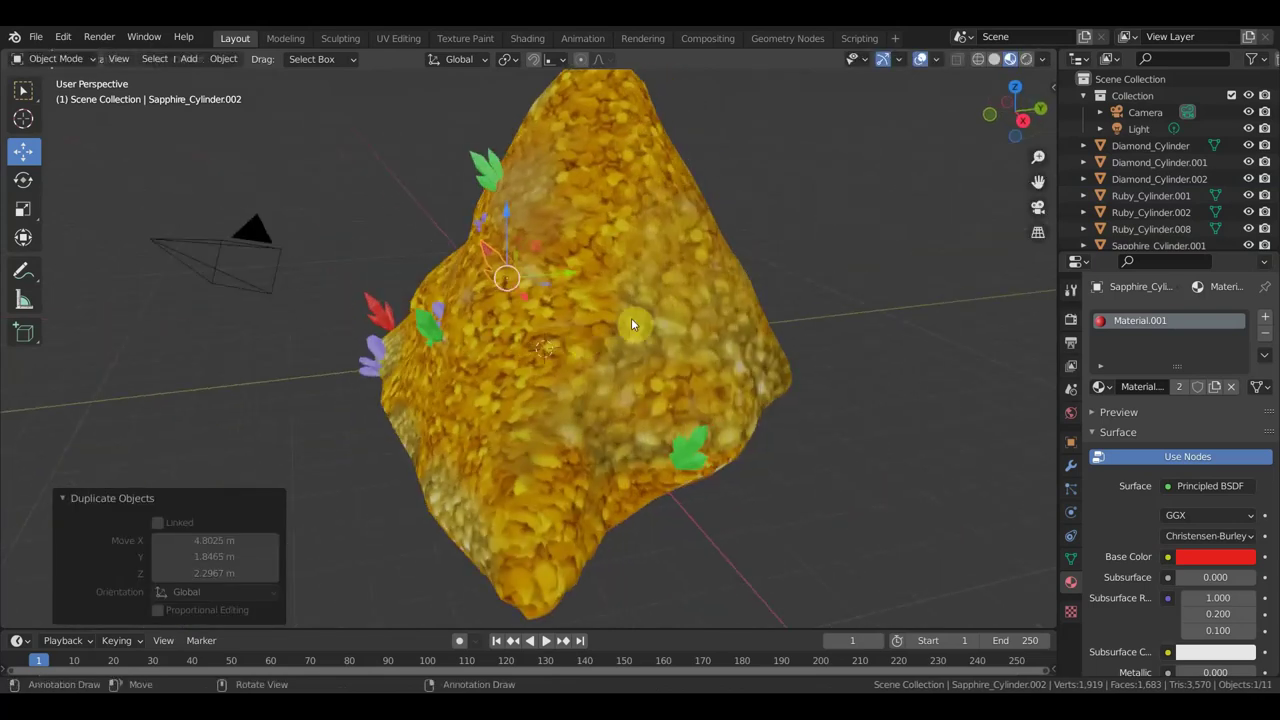
{"action": "key", "text": "g"}
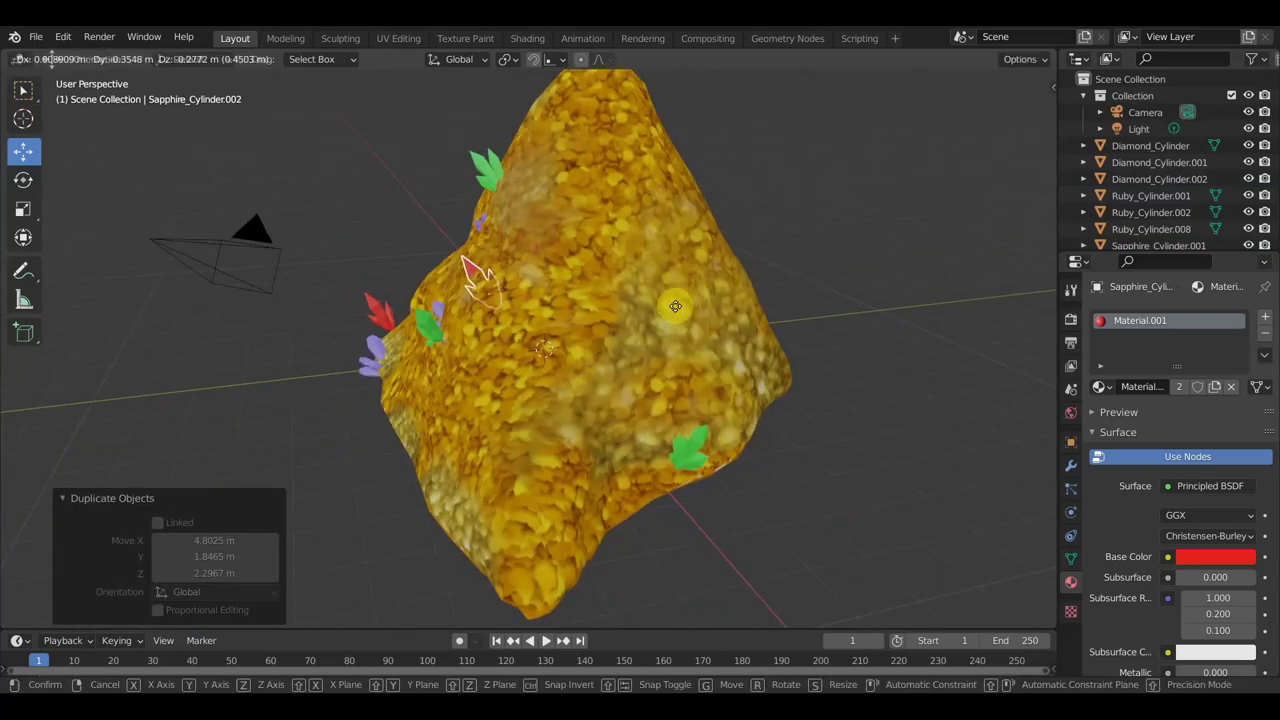
{"action": "left_click", "coordinate": [676, 308]}
{"action": "mouse_move", "coordinate": [676, 308]}
{"action": "middle_mouse_down"}
{"action": "mouse_move", "coordinate": [802, 301]}
{"action": "mouse_move", "coordinate": [686, 249]}
{"action": "mouse_move", "coordinate": [657, 282]}
{"action": "mouse_move", "coordinate": [642, 251]}
{"action": "middle_mouse_up"}
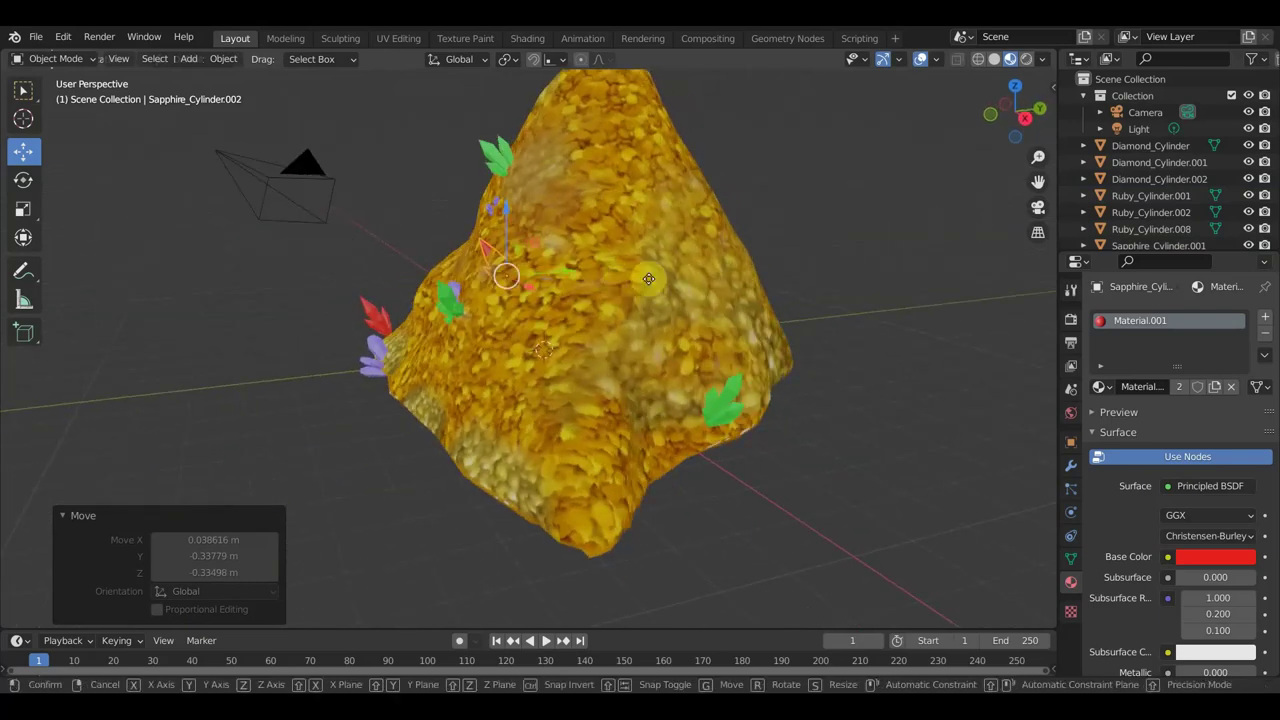
{"action": "key", "text": "g"}
{"action": "left_click", "coordinate": [640, 256]}
Scale the red gem copy to 0.558 and rotate it (49.7°, then 20.7°) on the upper slope
{"action": "key", "text": "s"}
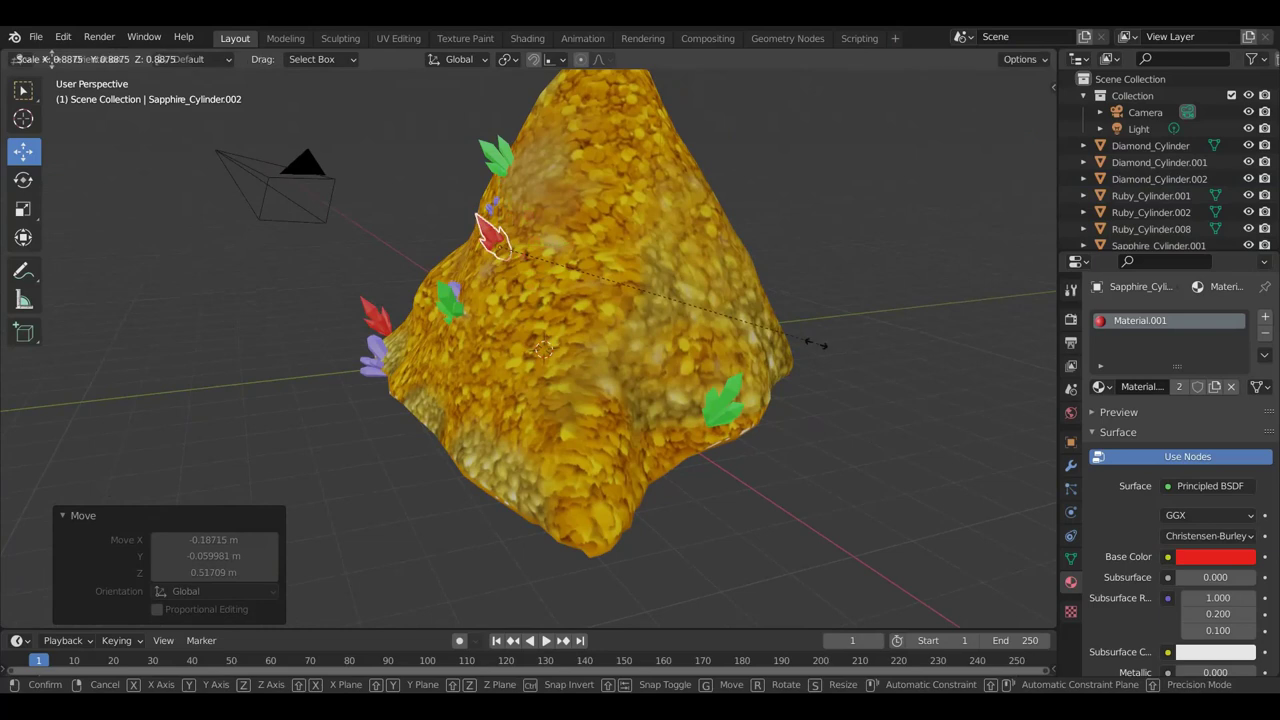
{"action": "left_click", "coordinate": [707, 300]}
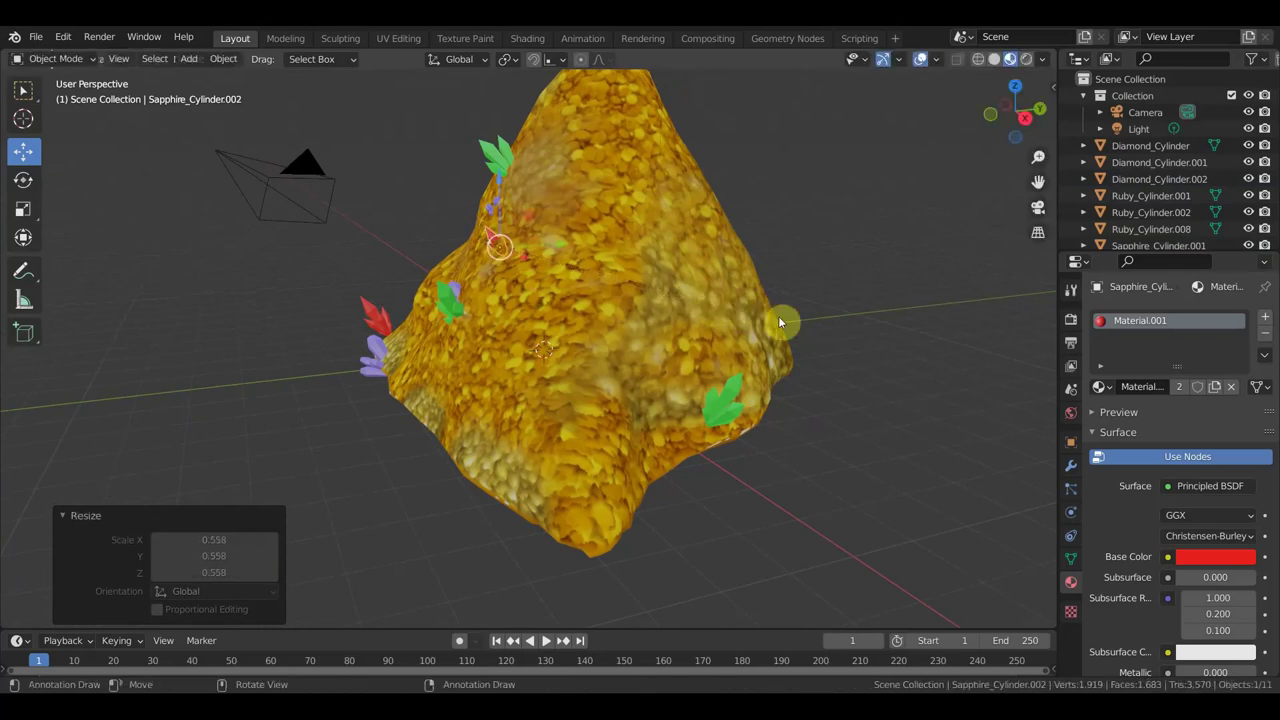
{"action": "key", "text": "r"}
{"action": "left_click", "coordinate": [578, 415]}
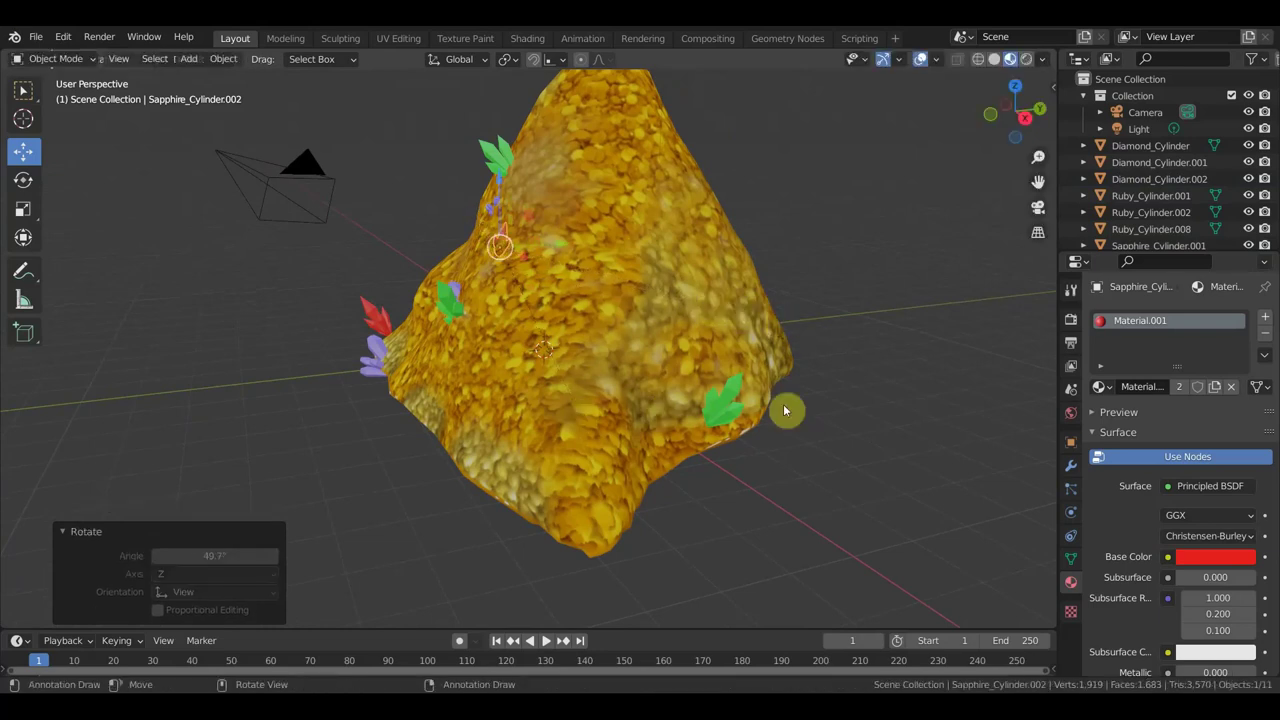
{"action": "key", "text": "r"}
{"action": "left_click", "coordinate": [736, 474]}
{"action": "key", "text": "g"}
{"action": "left_click", "coordinate": [784, 466]}
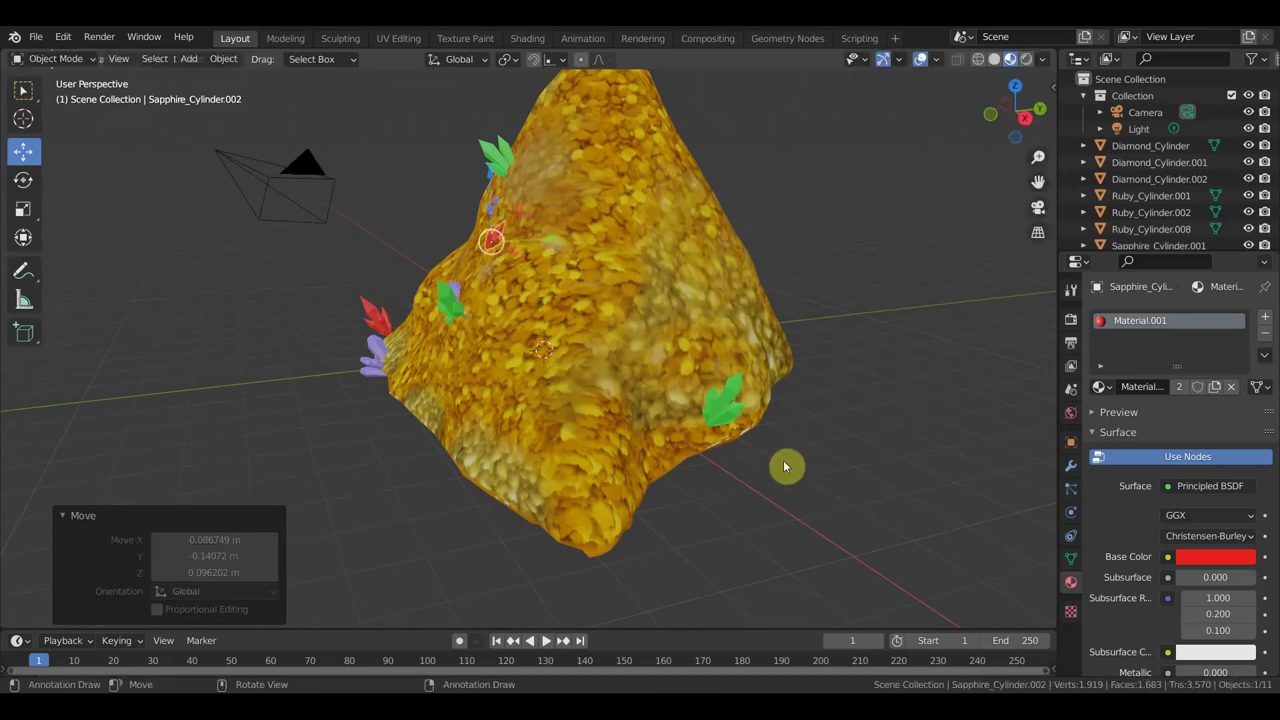
{"action": "mouse_move", "coordinate": [790, 470]}
{"action": "middle_mouse_down"}
{"action": "mouse_move", "coordinate": [903, 457]}
{"action": "mouse_move", "coordinate": [876, 458]}
{"action": "middle_mouse_up"}
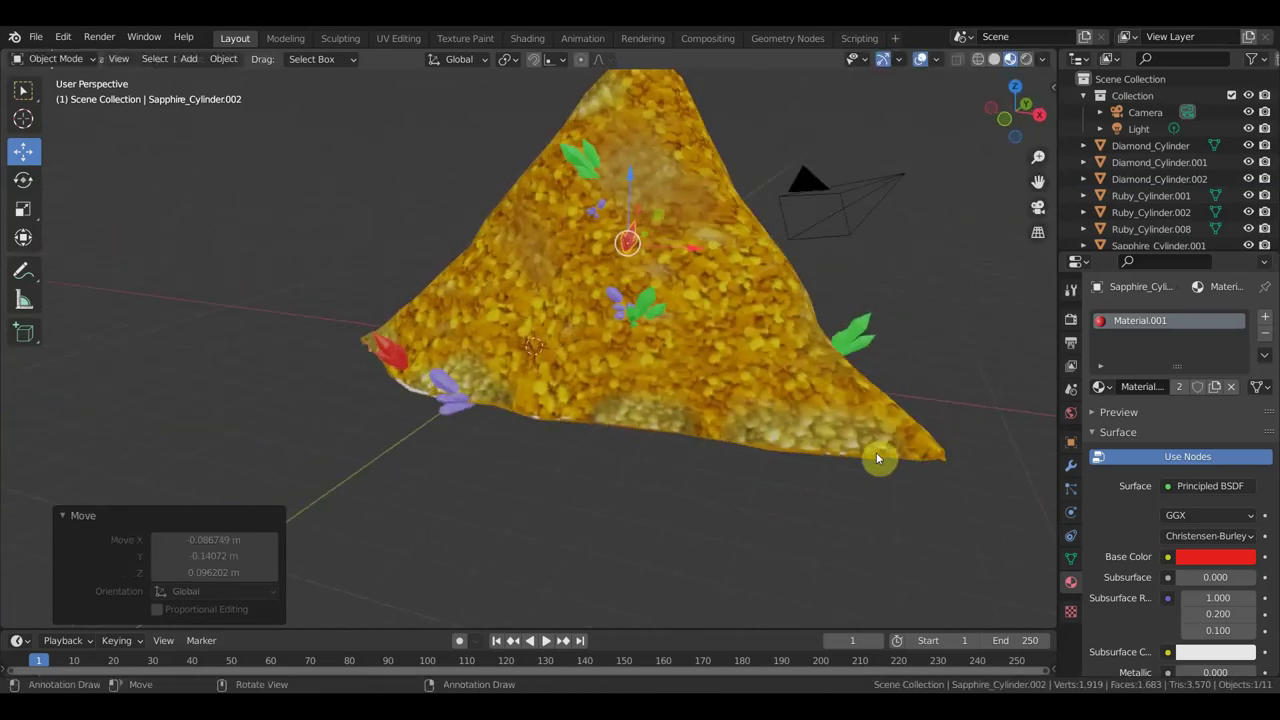
{"action": "key", "text": "r"}
{"action": "left_click", "coordinate": [826, 505]}
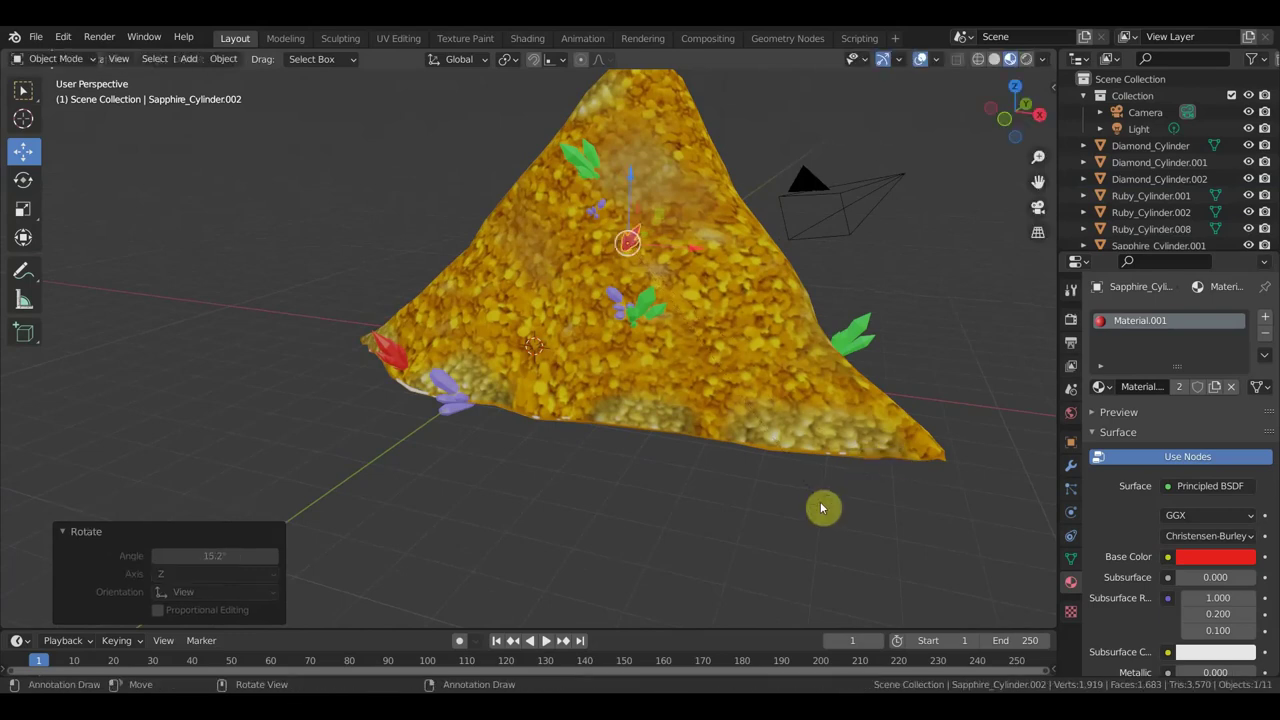
{"action": "mouse_move", "coordinate": [808, 466]}
{"action": "middle_mouse_down"}
{"action": "mouse_move", "coordinate": [837, 443]}
{"action": "mouse_move", "coordinate": [729, 450]}
{"action": "middle_mouse_up"}
{"action": "left_click", "coordinate": [752, 362]}
Move the green gem down to the mound's lower right edge
{"action": "key", "text": "g"}
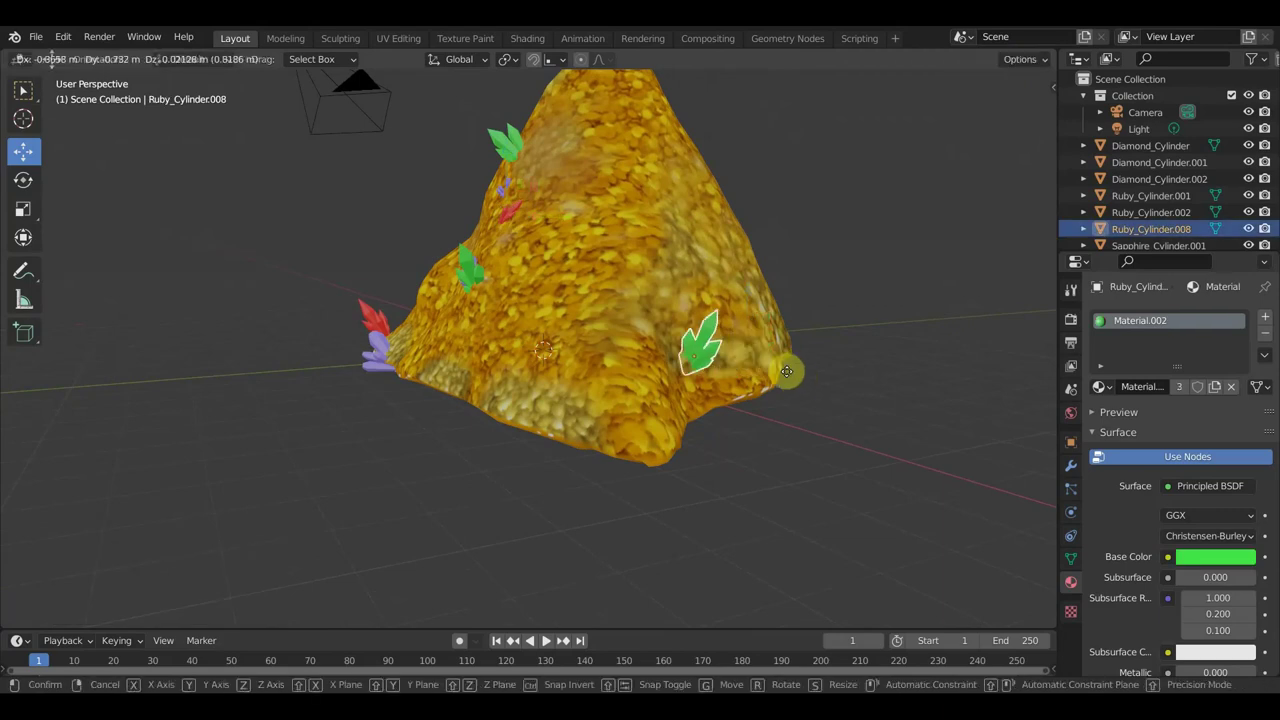
{"action": "left_click", "coordinate": [760, 388]}
{"action": "middle_click_drag", "start_coordinate": [760, 388], "coordinate": [786, 383]}
{"action": "key", "text": "g"}
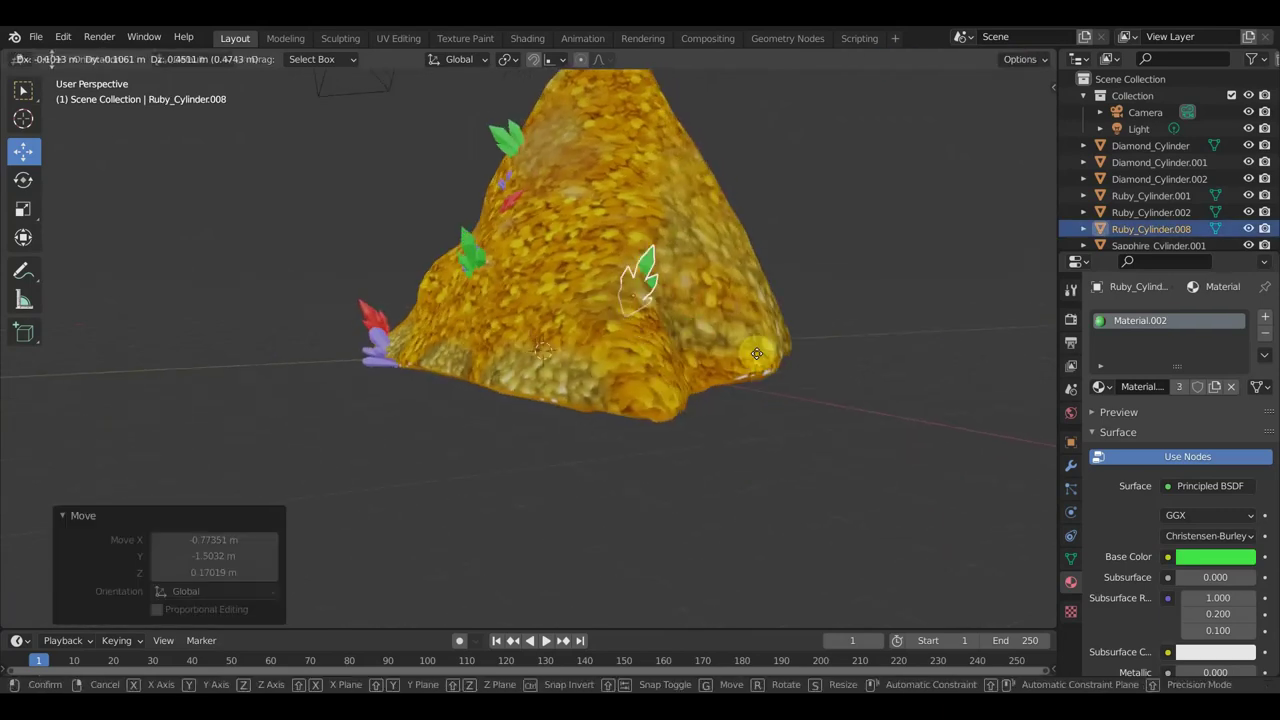
{"action": "left_click", "coordinate": [730, 345]}
{"action": "middle_click_drag", "start_coordinate": [726, 347], "coordinate": [814, 366]}
{"action": "key", "text": "g"}
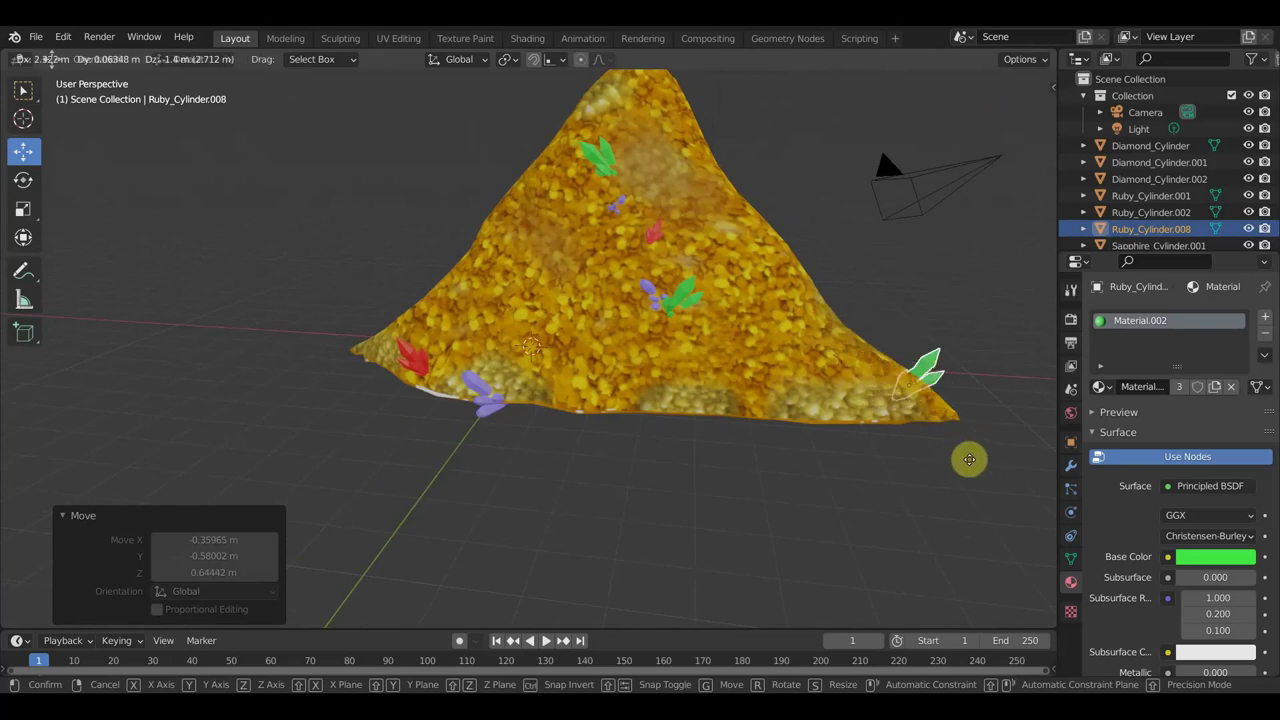
{"action": "left_click", "coordinate": [1016, 476]}
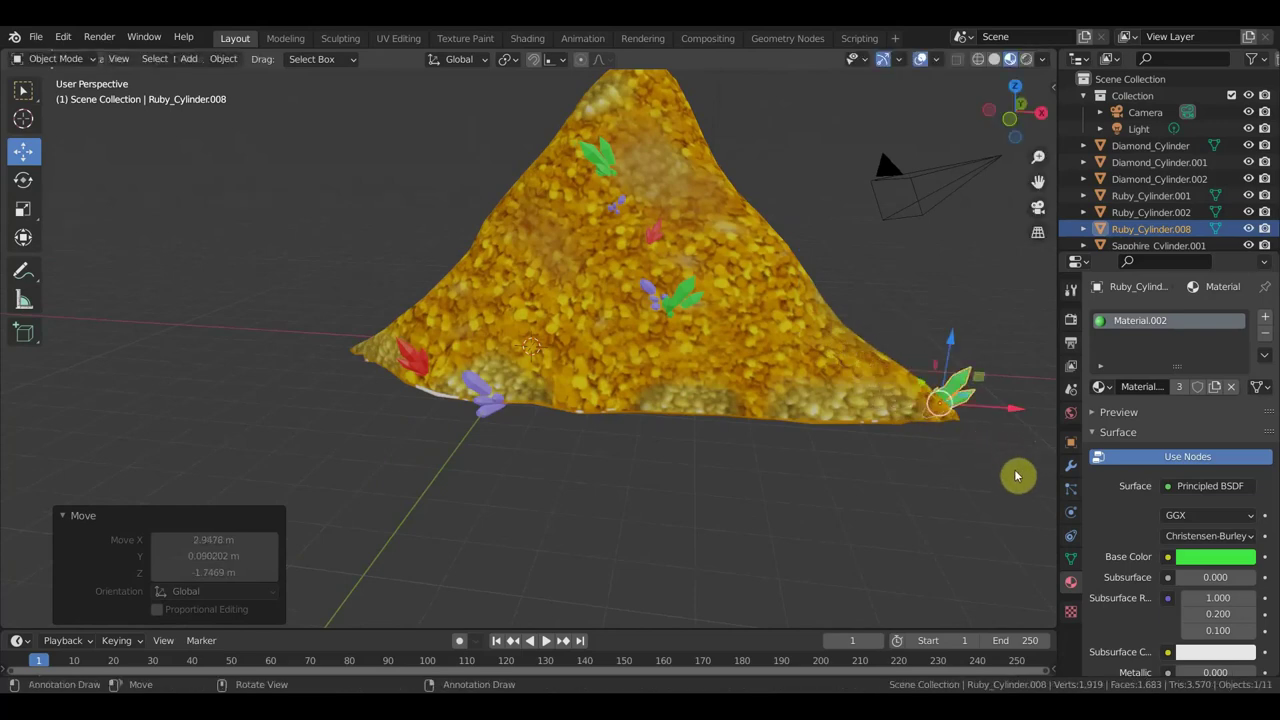
Rotate the green gem -73.5°, enlarge it, and settle it at the pile's base
{"action": "key", "text": "r"}
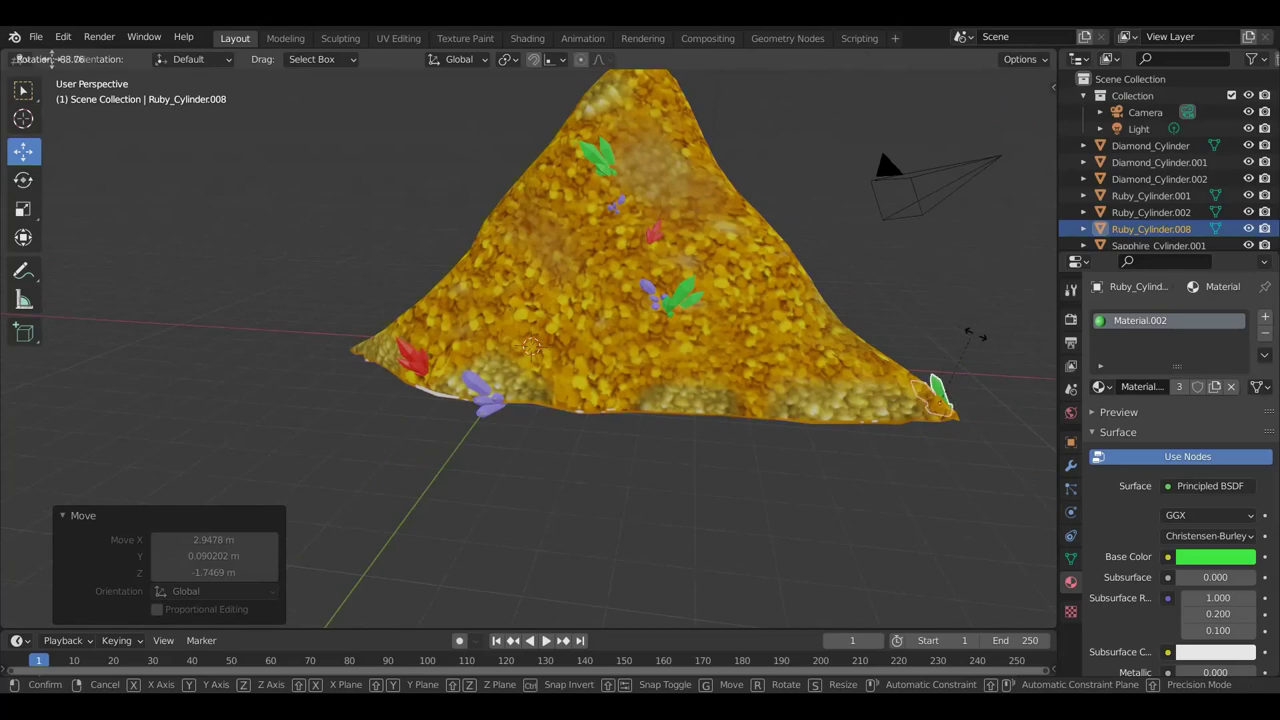
{"action": "left_click", "coordinate": [988, 355]}
{"action": "key", "text": "s"}
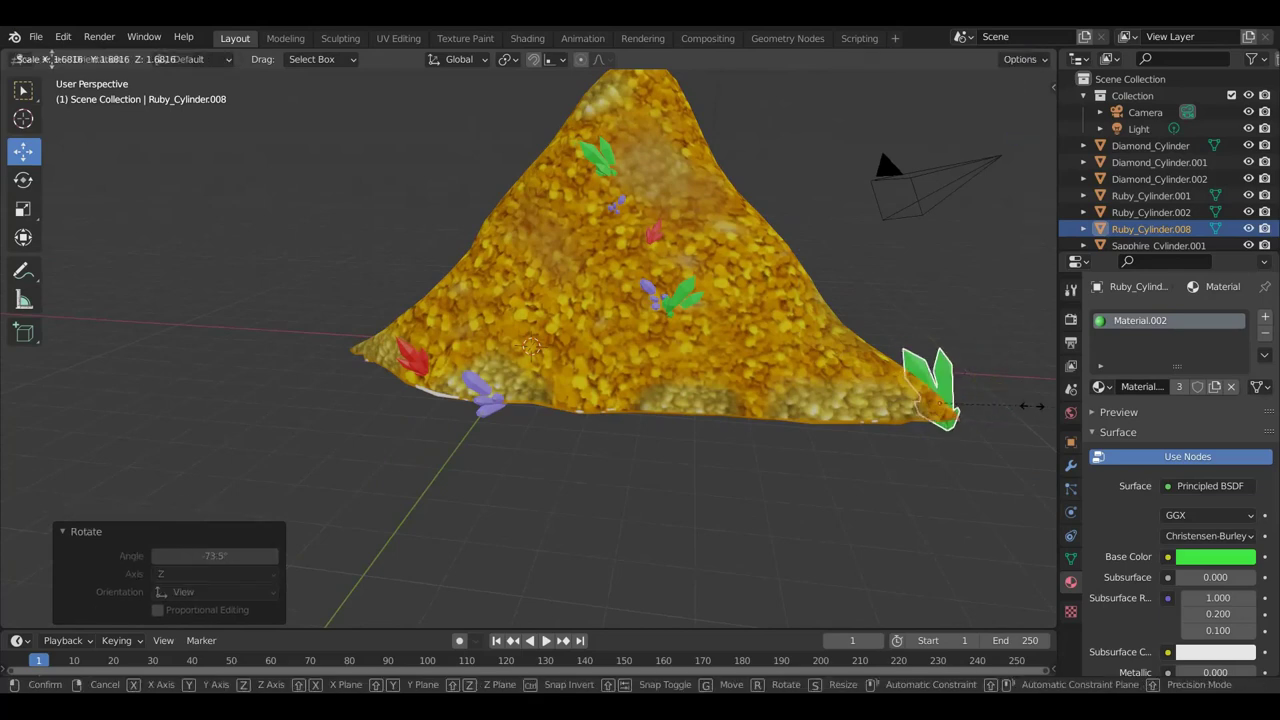
{"action": "left_click", "coordinate": [1032, 405]}
{"action": "key", "text": "g"}
{"action": "left_click", "coordinate": [1011, 374]}
{"action": "mouse_move", "coordinate": [1011, 374]}
{"action": "middle_mouse_down"}
{"action": "mouse_move", "coordinate": [952, 400]}
{"action": "mouse_move", "coordinate": [897, 394]}
{"action": "middle_mouse_up"}
{"action": "key", "text": "g"}
{"action": "left_click", "coordinate": [837, 413]}
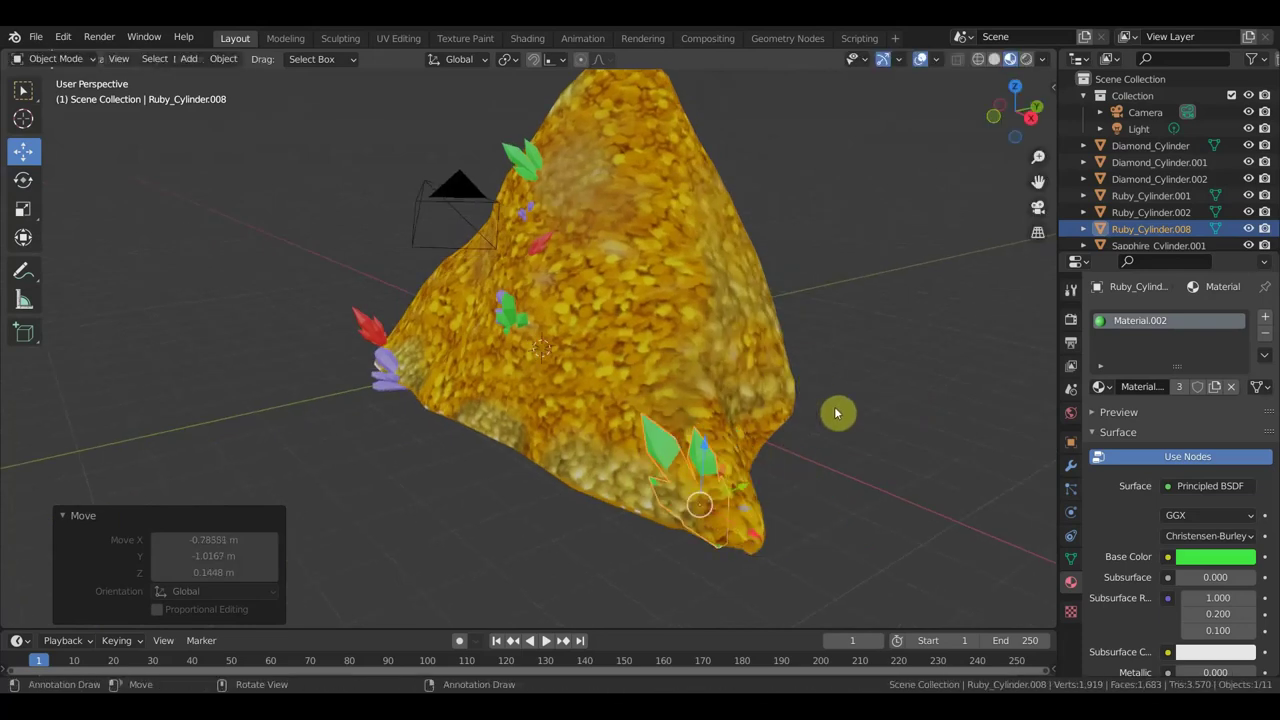
{"action": "key", "text": "g"}
{"action": "mouse_move", "coordinate": [837, 413]}
{"action": "middle_mouse_down"}
{"action": "mouse_move", "coordinate": [785, 456]}
{"action": "mouse_move", "coordinate": [889, 432]}
{"action": "mouse_move", "coordinate": [943, 471]}
{"action": "mouse_move", "coordinate": [966, 463]}
{"action": "middle_mouse_up"}
{"action": "left_click", "coordinate": [766, 457]}
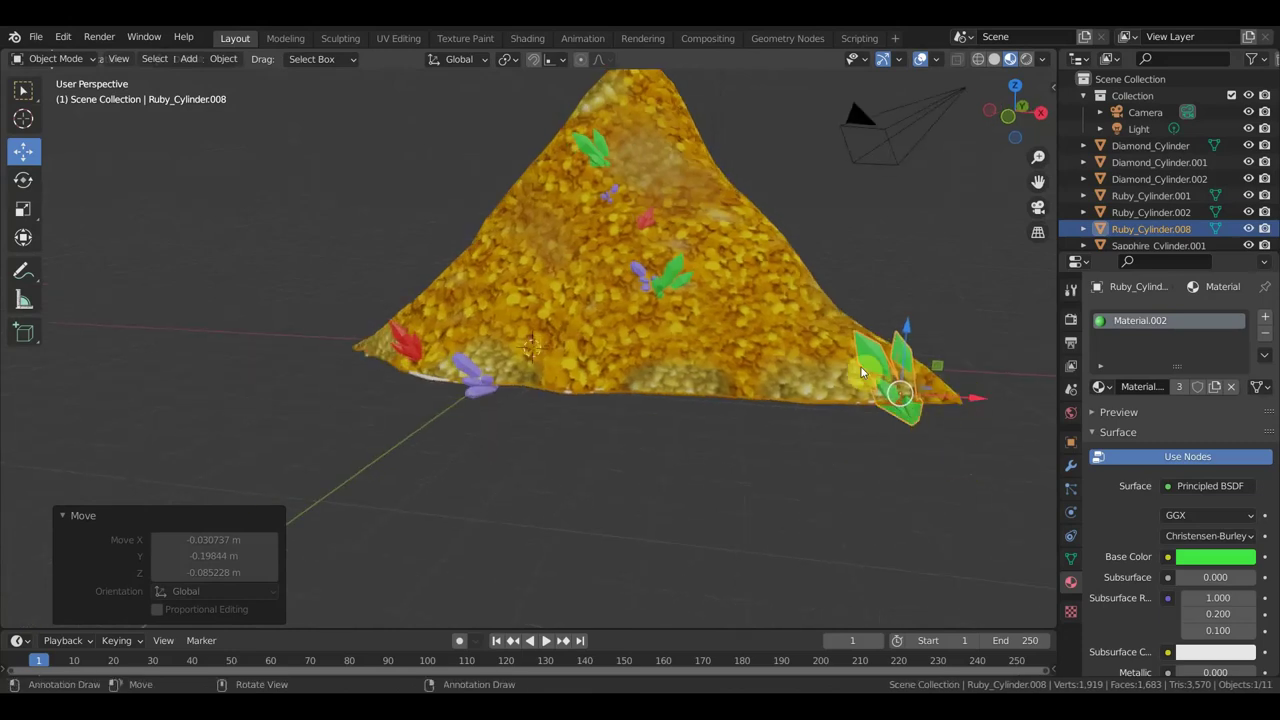
Switch to front orthographic view, then orbit to a tilted perspective of the mound
{"action": "key", "text": "KP_1"}
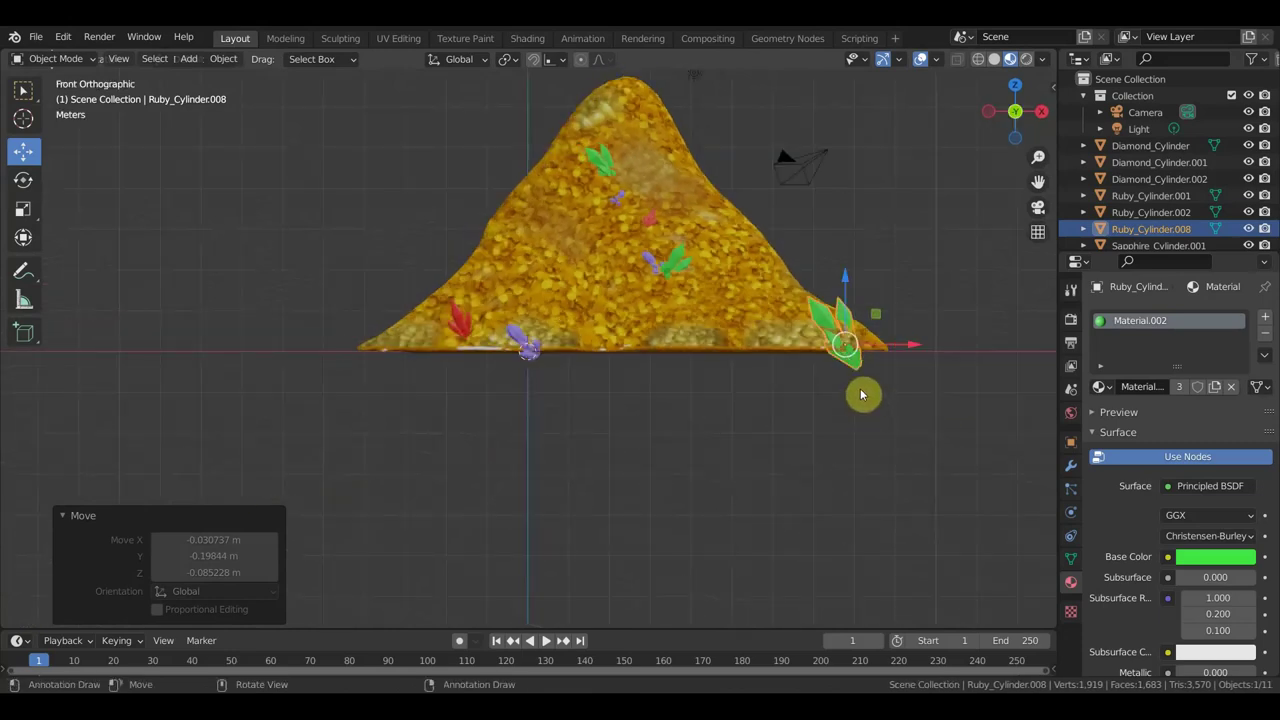
{"action": "scroll", "coordinate": [760, 360], "scroll_direction": "up", "scroll_amount": 1}
{"action": "mouse_move", "coordinate": [776, 402]}
{"action": "middle_mouse_down"}
{"action": "mouse_move", "coordinate": [846, 408]}
{"action": "mouse_move", "coordinate": [728, 487]}
{"action": "middle_mouse_up"}
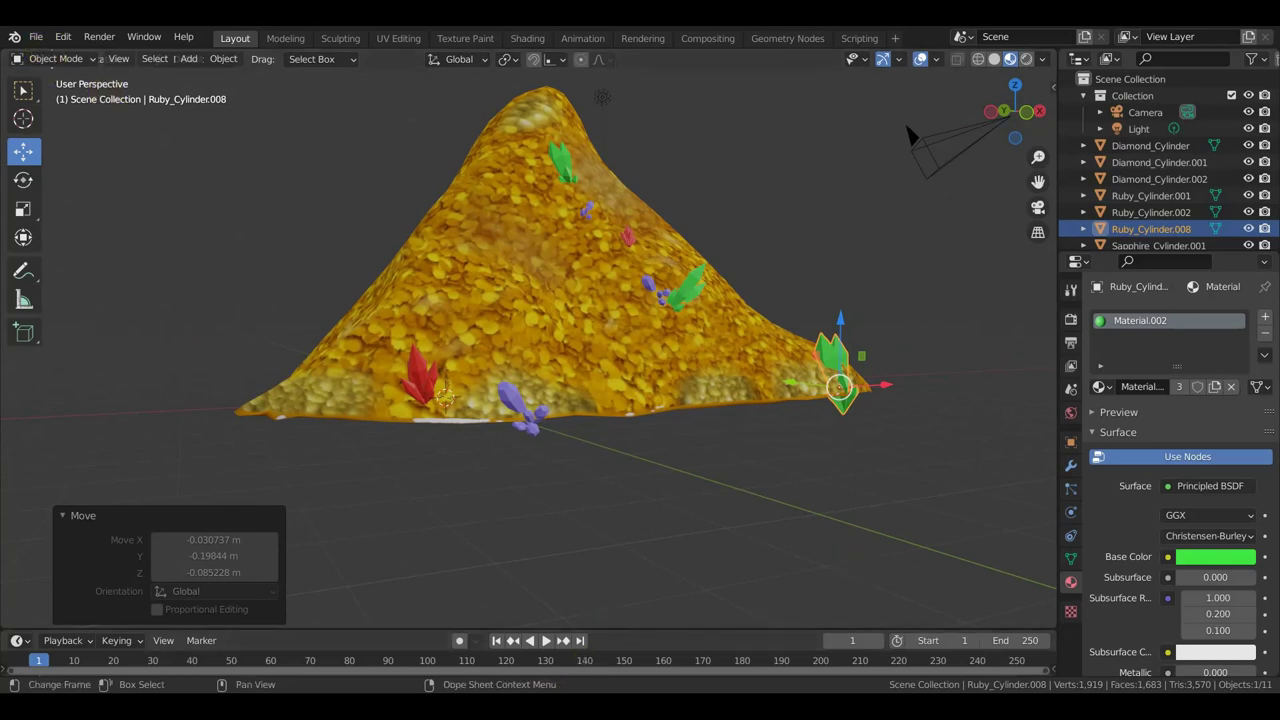
{"action": "left_click", "coordinate": [1135, 664]}
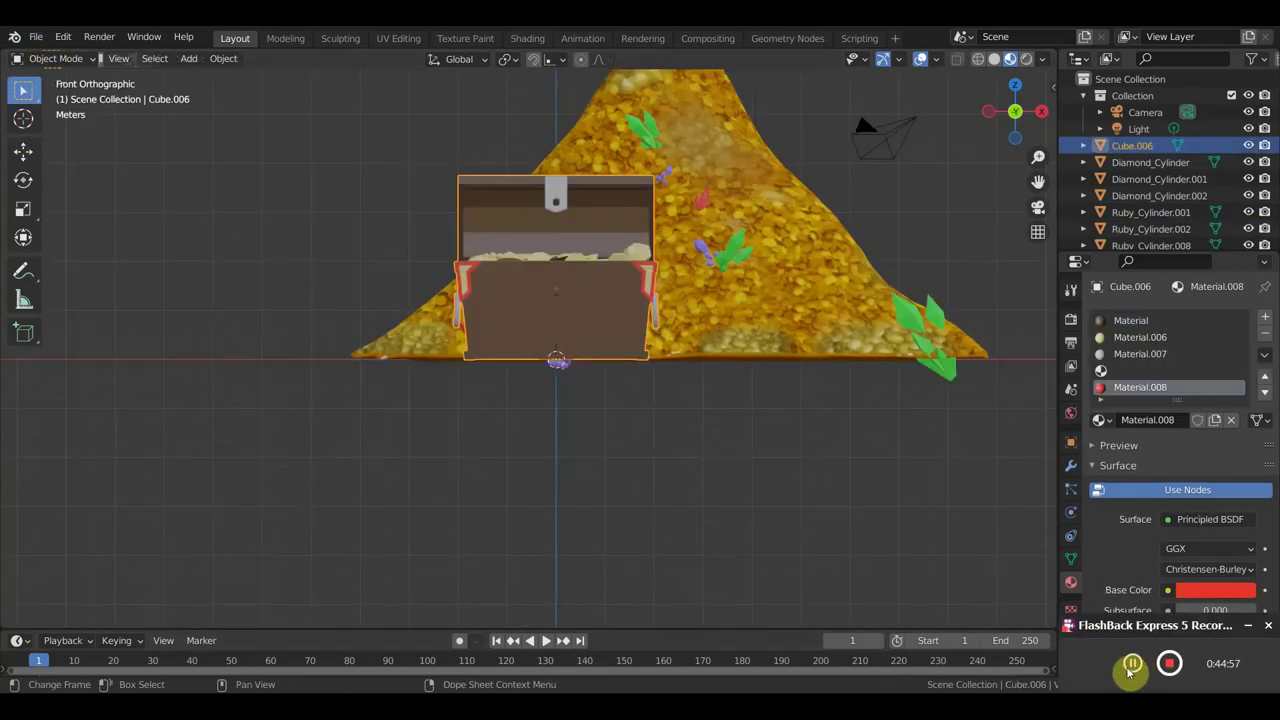
Scale the treasure chest to 0.385 and place it in front of the gold pile
{"action": "scroll", "coordinate": [811, 431], "scroll_direction": "up", "scroll_amount": 2}
{"action": "mouse_move", "coordinate": [789, 431]}
{"action": "middle_mouse_down"}
{"action": "mouse_move", "coordinate": [736, 488]}
{"action": "mouse_move", "coordinate": [752, 452]}
{"action": "mouse_move", "coordinate": [641, 440]}
{"action": "middle_mouse_up"}
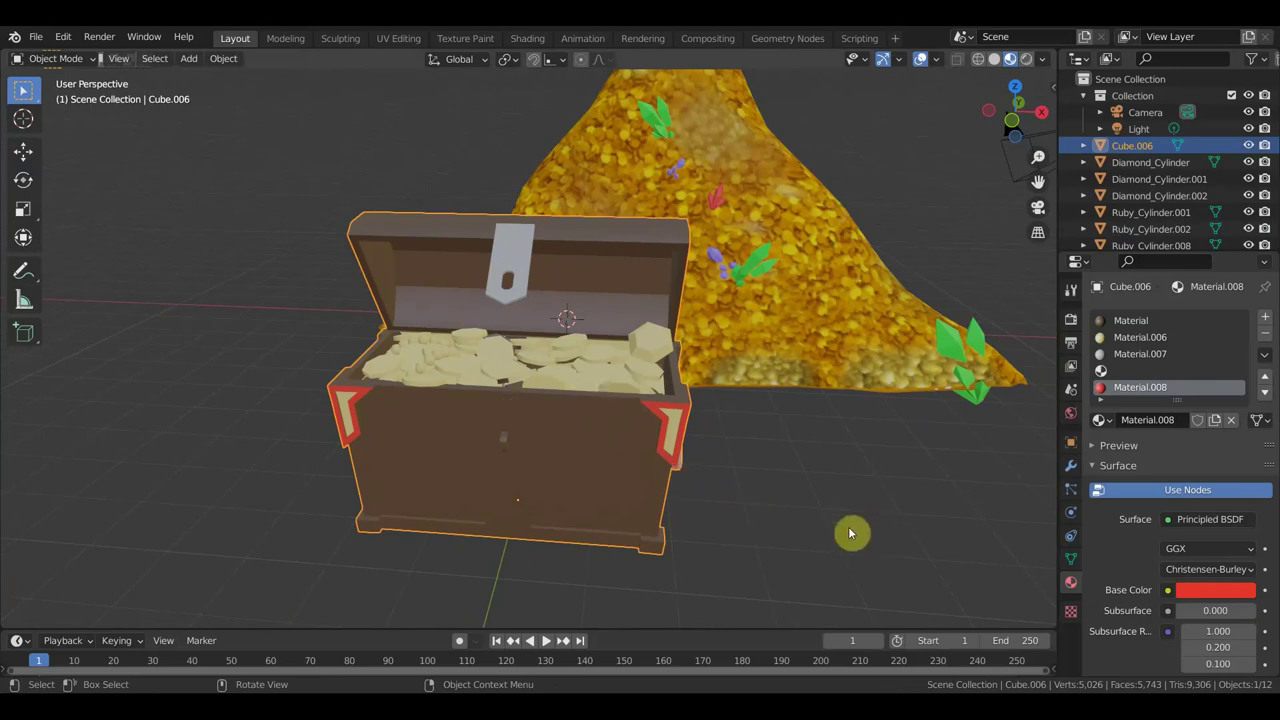
{"action": "key", "text": "s"}
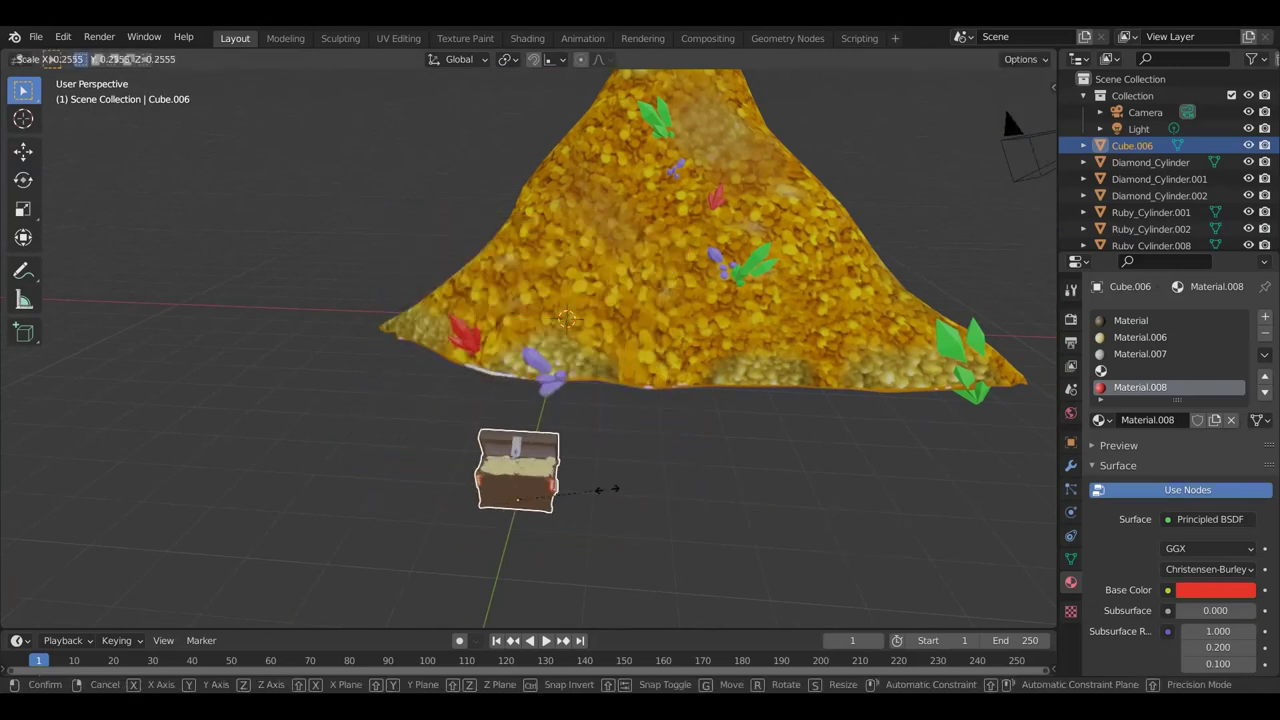
{"action": "left_click", "coordinate": [648, 507]}
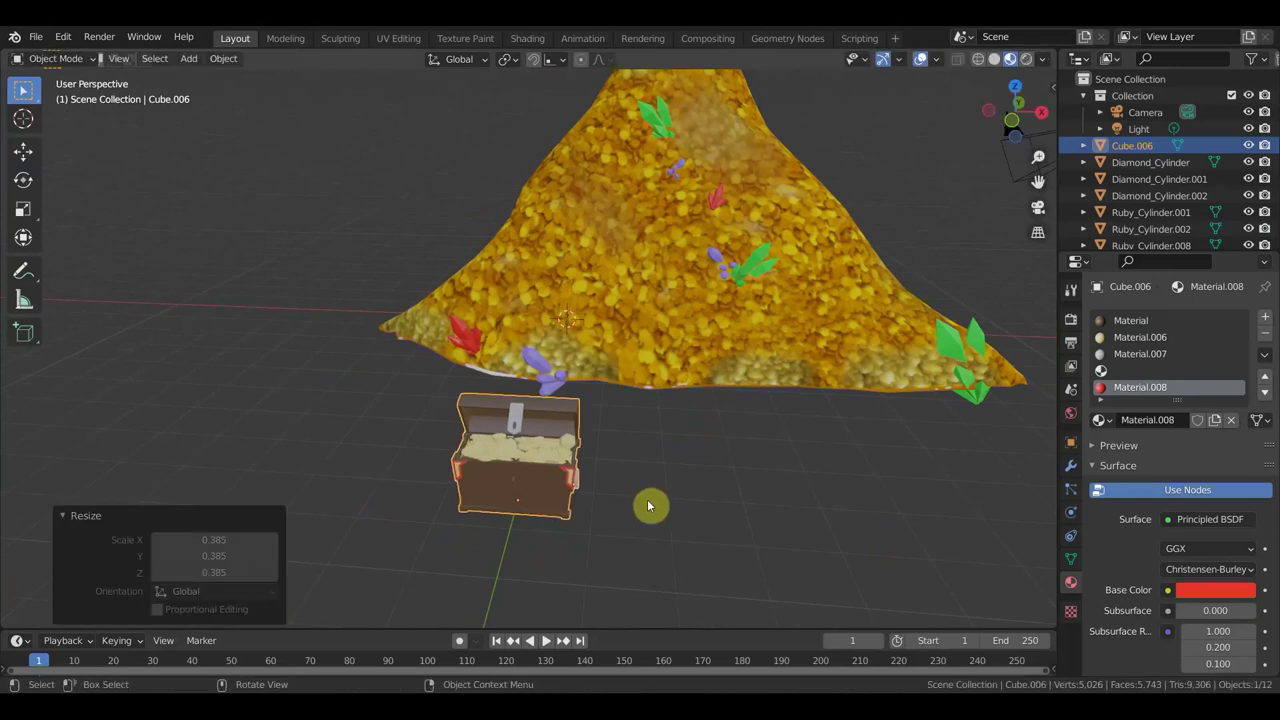
{"action": "key", "text": "g"}
{"action": "left_click", "coordinate": [808, 407]}
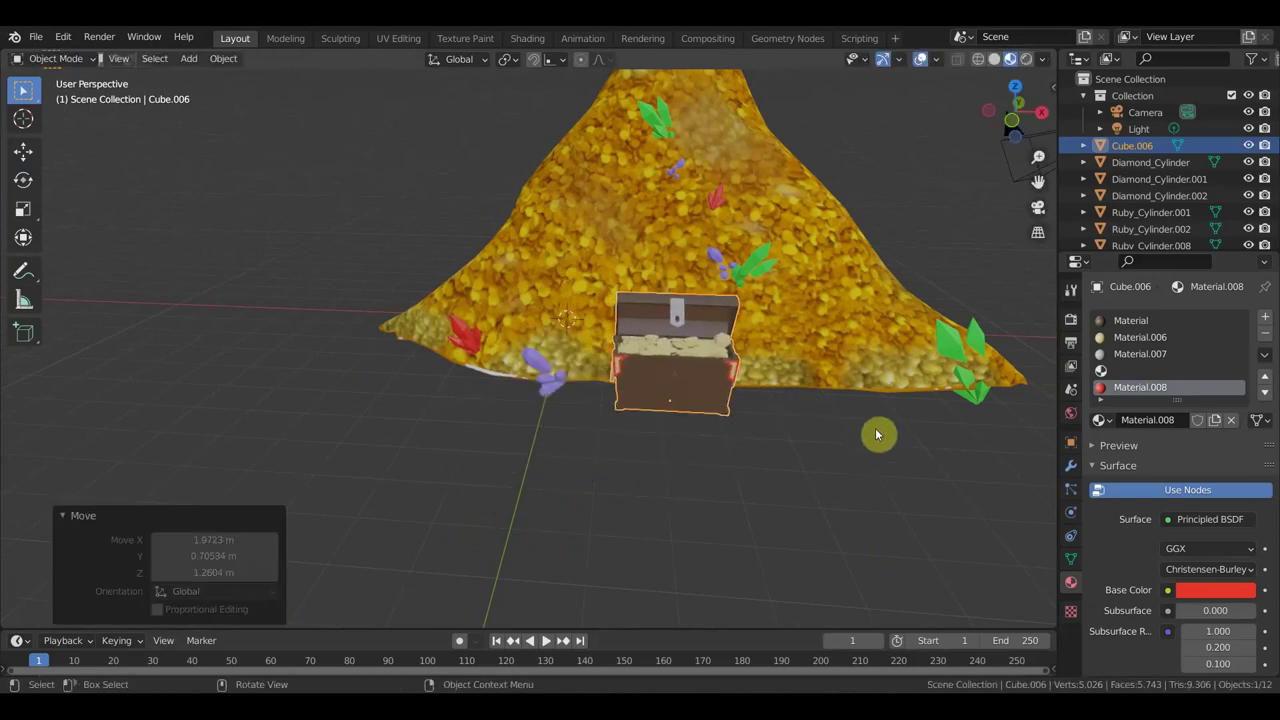
Rotate the chest repeatedly until it tilts into the pile at the desired angle
{"action": "key", "text": "r"}
{"action": "left_click", "coordinate": [763, 514]}
{"action": "mouse_move", "coordinate": [763, 514]}
{"action": "middle_mouse_down"}
{"action": "mouse_move", "coordinate": [856, 434]}
{"action": "mouse_move", "coordinate": [837, 420]}
{"action": "middle_mouse_up"}
{"action": "key", "text": "r"}
{"action": "left_click", "coordinate": [700, 380]}
{"action": "mouse_move", "coordinate": [700, 380]}
{"action": "middle_mouse_down"}
{"action": "mouse_move", "coordinate": [638, 340]}
{"action": "mouse_move", "coordinate": [660, 527]}
{"action": "middle_mouse_up"}
{"action": "key", "text": "r"}
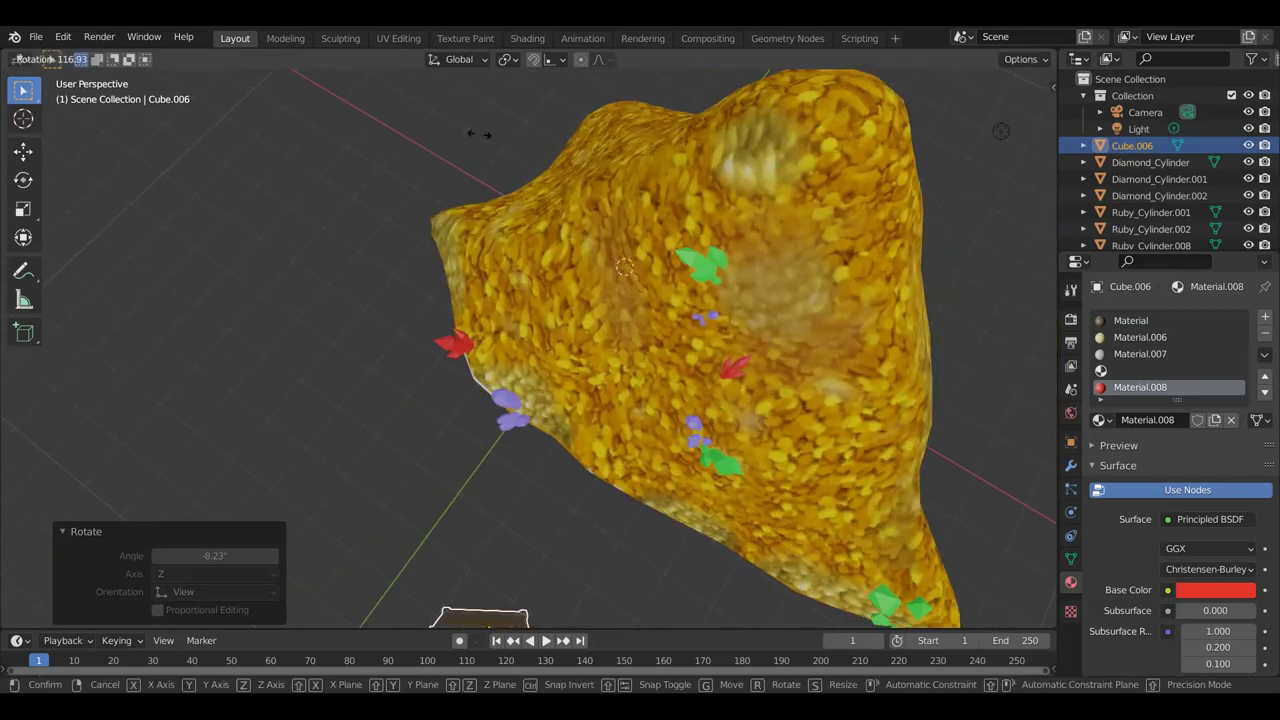
{"action": "left_click", "coordinate": [576, 169]}
{"action": "mouse_move", "coordinate": [576, 169]}
{"action": "middle_mouse_down"}
{"action": "mouse_move", "coordinate": [752, 418]}
{"action": "mouse_move", "coordinate": [911, 406]}
{"action": "middle_mouse_up"}
{"action": "key", "text": "r"}
{"action": "left_click", "coordinate": [953, 309]}
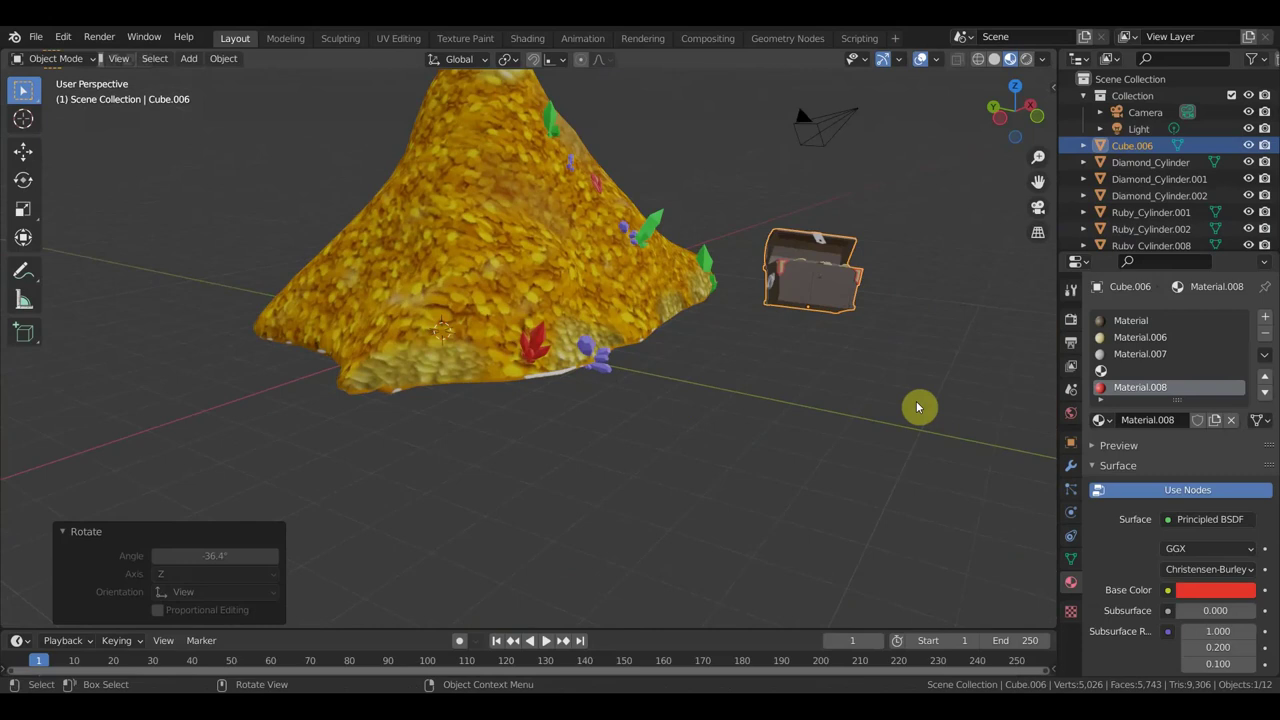
Enlarge the chest about 1.38 times, set it into the pile's front, and duplicate it
{"action": "key", "text": "s"}
{"action": "left_click", "coordinate": [982, 409]}
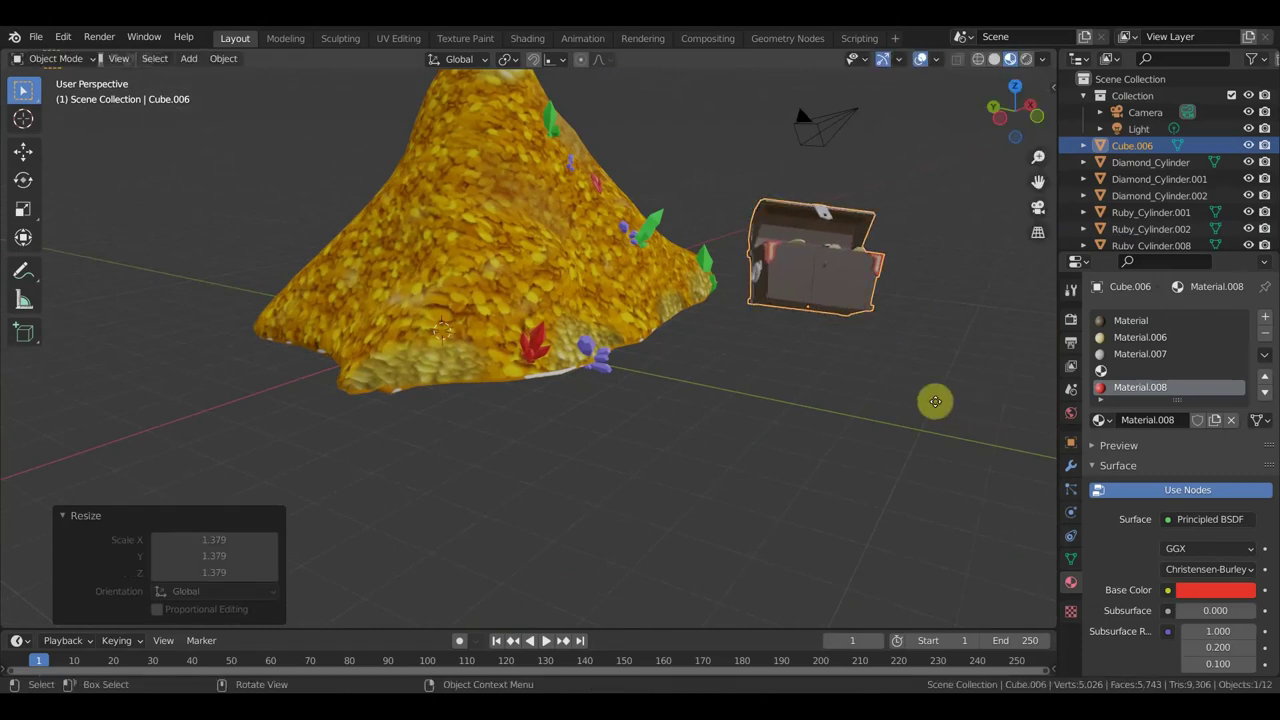
{"action": "key", "text": "g"}
{"action": "left_click", "coordinate": [766, 420]}
{"action": "middle_click_drag", "start_coordinate": [766, 420], "coordinate": [454, 453]}
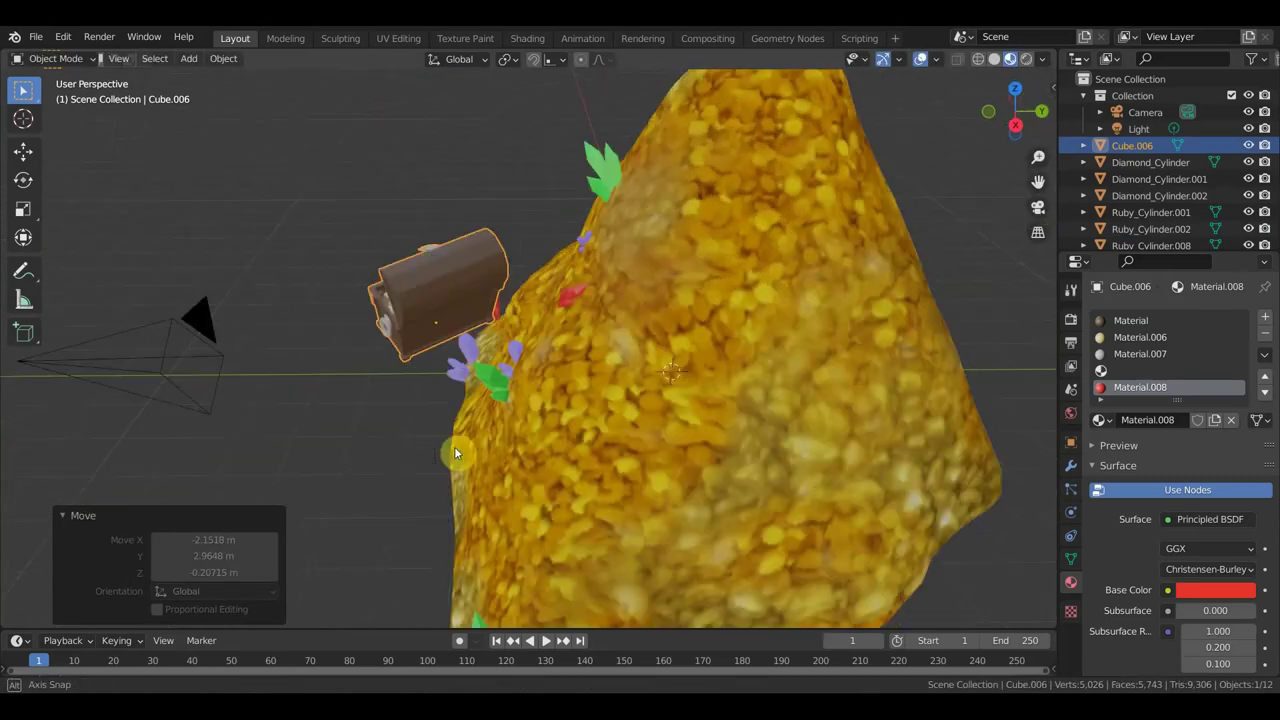
{"action": "key", "text": "g"}
{"action": "left_click", "coordinate": [555, 485]}
{"action": "mouse_move", "coordinate": [555, 485]}
{"action": "middle_mouse_down"}
{"action": "mouse_move", "coordinate": [713, 476]}
{"action": "mouse_move", "coordinate": [846, 437]}
{"action": "mouse_move", "coordinate": [821, 445]}
{"action": "middle_mouse_up"}
{"action": "key", "text": "g"}
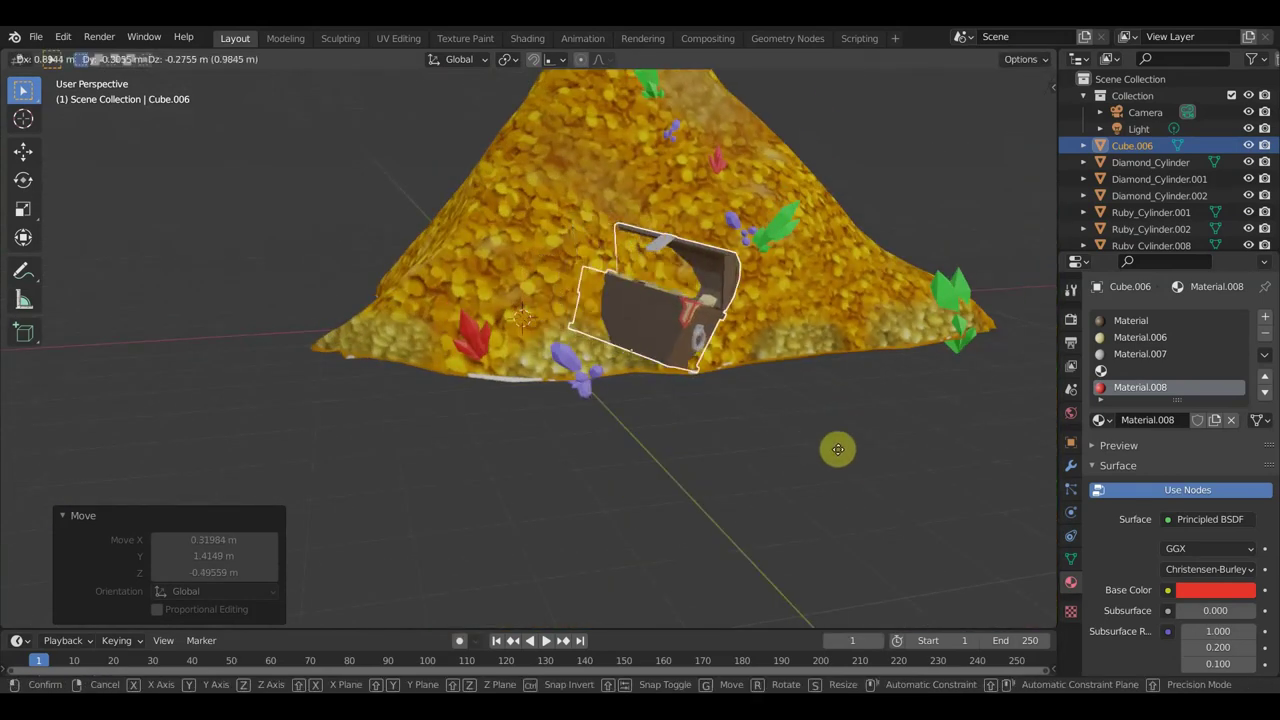
{"action": "left_click", "coordinate": [910, 468]}
{"action": "mouse_move", "coordinate": [900, 466]}
{"action": "middle_mouse_down"}
{"action": "mouse_move", "coordinate": [814, 500]}
{"action": "mouse_move", "coordinate": [811, 483]}
{"action": "mouse_move", "coordinate": [862, 455]}
{"action": "middle_mouse_up"}
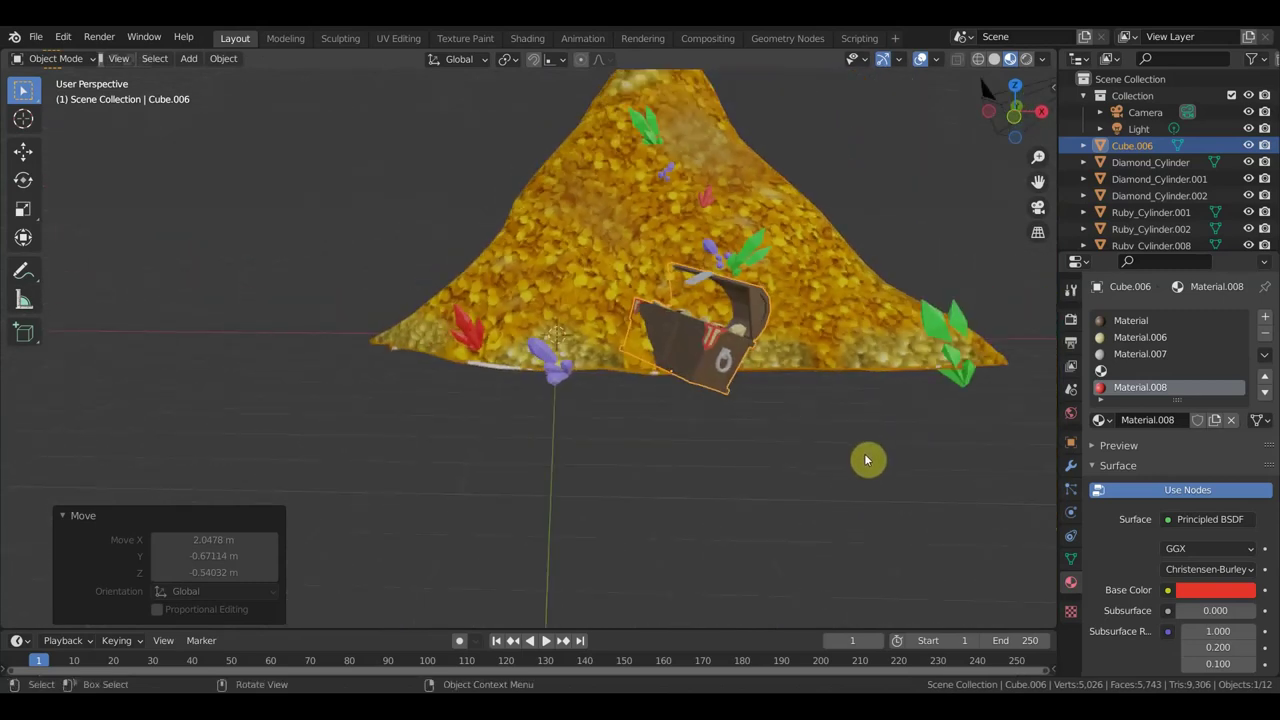
{"action": "key", "text": "shift+d"}
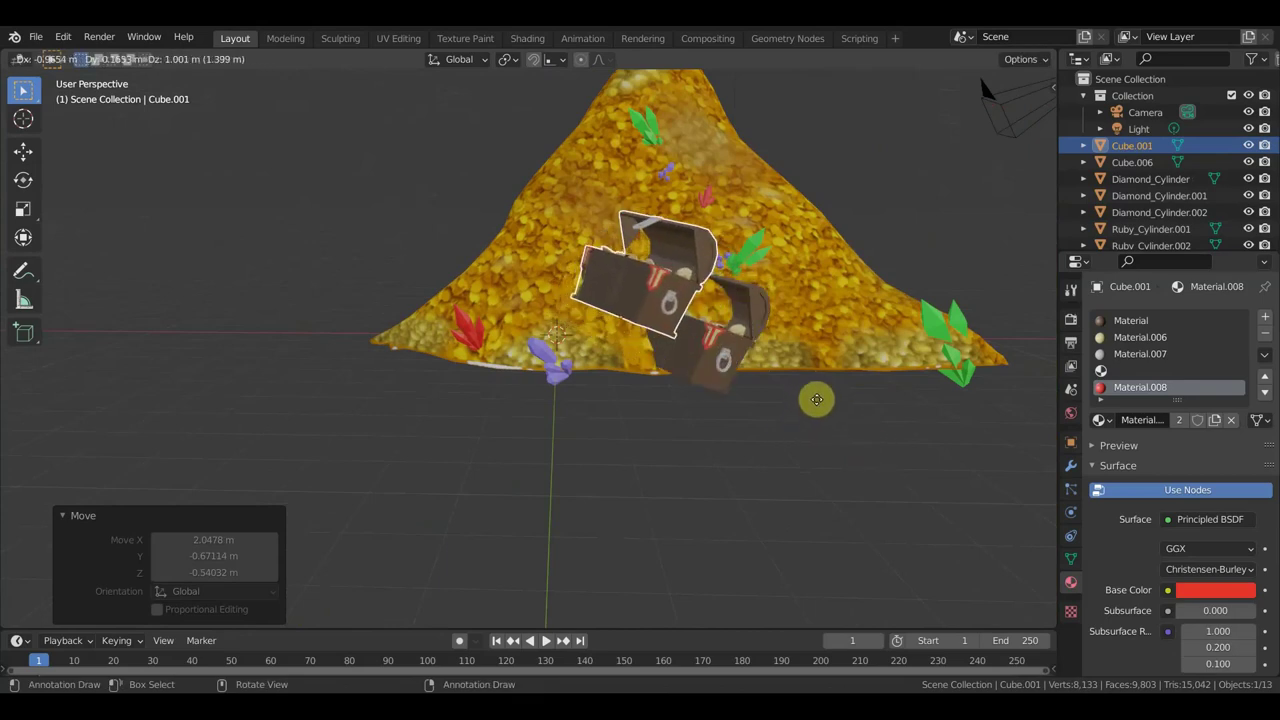
Place the copied chest and turn it with two rotations around the pile
{"action": "left_click", "coordinate": [820, 402]}
{"action": "mouse_move", "coordinate": [811, 397]}
{"action": "middle_mouse_down"}
{"action": "mouse_move", "coordinate": [843, 434]}
{"action": "mouse_move", "coordinate": [826, 436]}
{"action": "middle_mouse_up"}
{"action": "key", "text": "r"}
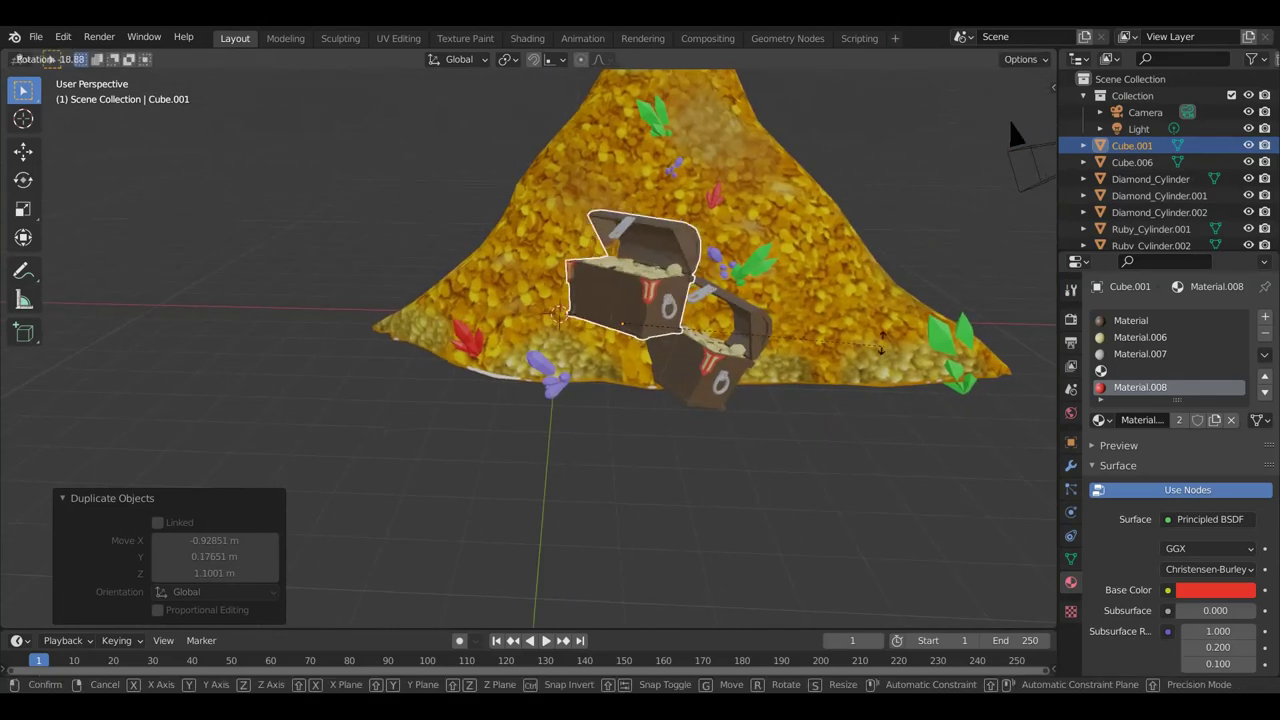
{"action": "left_click", "coordinate": [858, 238]}
{"action": "mouse_move", "coordinate": [858, 238]}
{"action": "middle_mouse_down"}
{"action": "mouse_move", "coordinate": [776, 358]}
{"action": "mouse_move", "coordinate": [758, 335]}
{"action": "mouse_move", "coordinate": [655, 366]}
{"action": "middle_mouse_up"}
{"action": "key", "text": "r"}
{"action": "left_click", "coordinate": [680, 440]}
{"action": "middle_click_drag", "start_coordinate": [686, 461], "coordinate": [896, 463]}
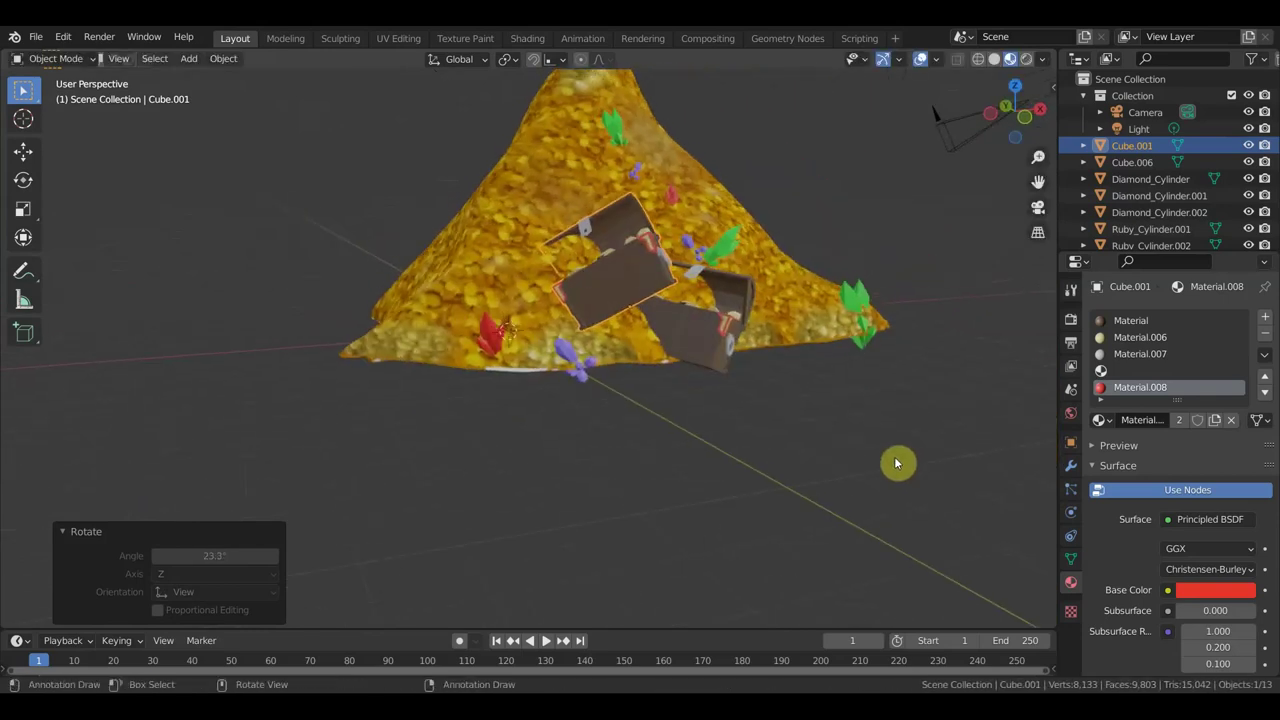
Move the copy to the pile's left edge, face it forward, and scale it to 0.761
{"action": "key", "text": "g"}
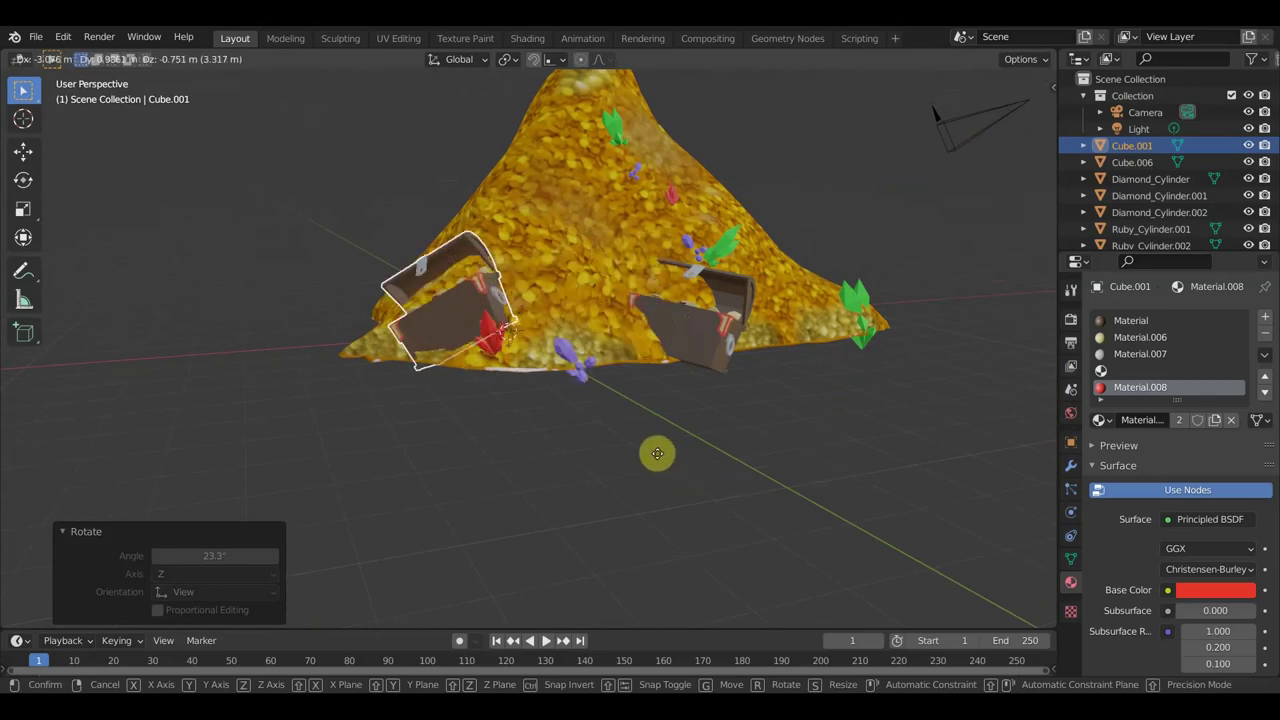
{"action": "left_click", "coordinate": [607, 460]}
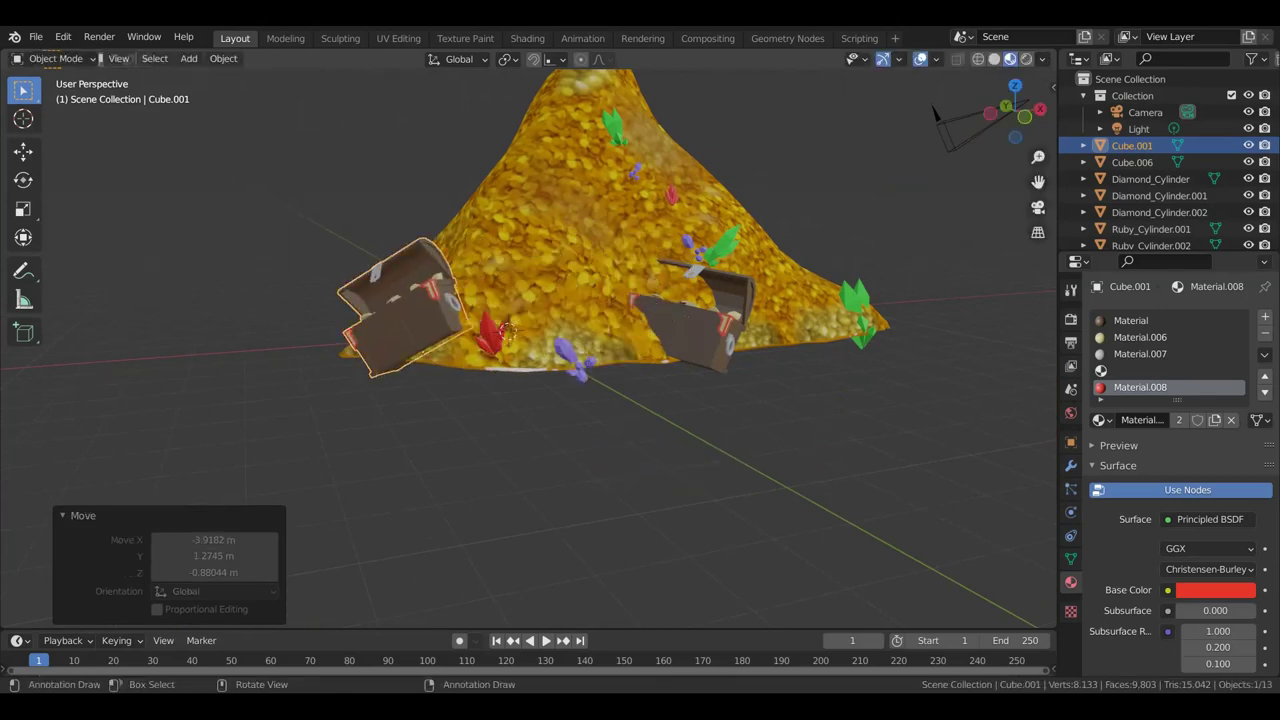
{"action": "key", "text": "r"}
{"action": "left_click", "coordinate": [650, 603]}
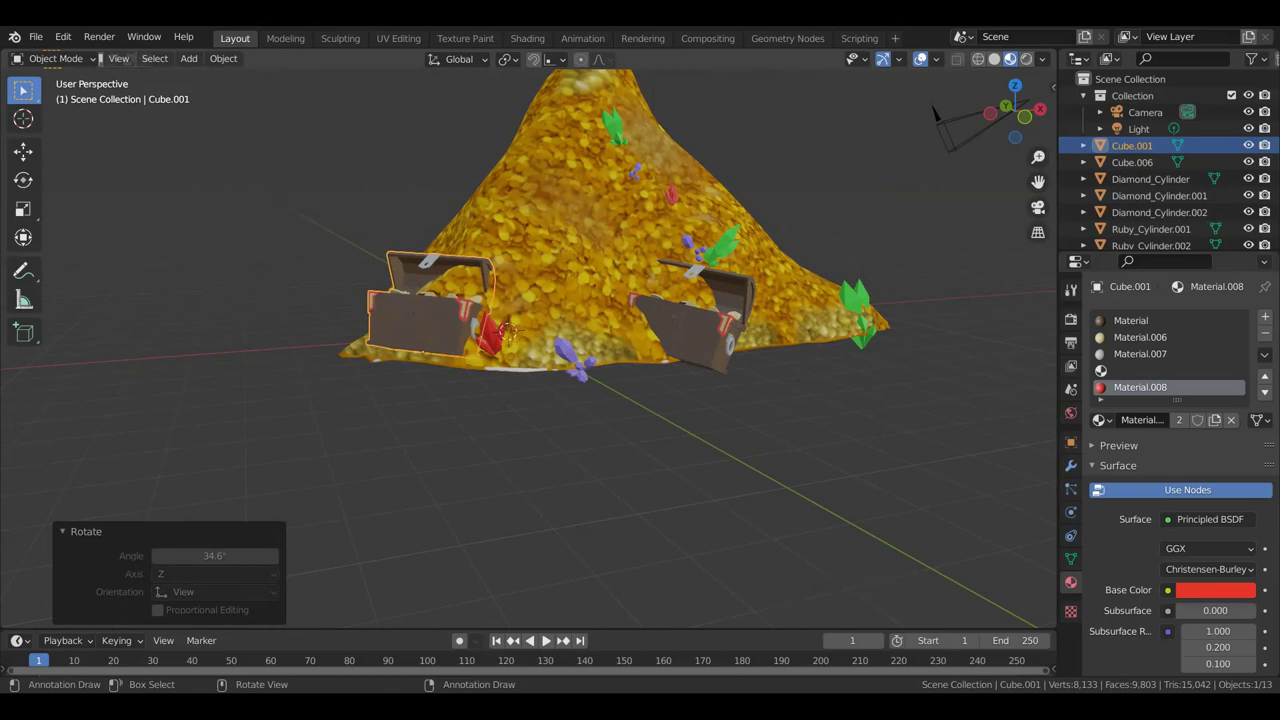
{"action": "key", "text": "s"}
{"action": "left_click", "coordinate": [754, 529]}
{"action": "mouse_move", "coordinate": [754, 529]}
{"action": "middle_mouse_down"}
{"action": "mouse_move", "coordinate": [754, 620]}
{"action": "mouse_move", "coordinate": [825, 248]}
{"action": "mouse_move", "coordinate": [760, 395]}
{"action": "middle_mouse_up"}
{"action": "key", "text": "KP_1"}
{"action": "mouse_move", "coordinate": [557, 360]}
{"action": "middle_mouse_down"}
{"action": "mouse_move", "coordinate": [697, 357]}
{"action": "mouse_move", "coordinate": [706, 477]}
{"action": "middle_mouse_up"}
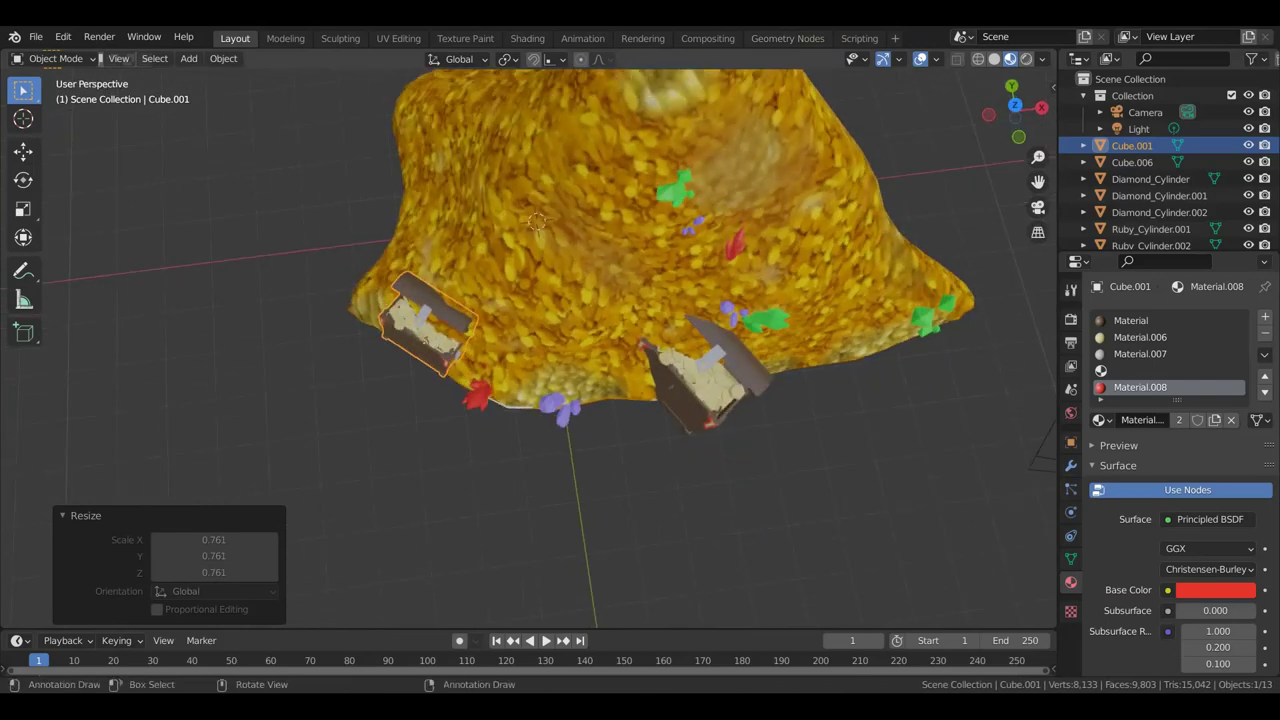
Rotate and move the copy beside the first chest at the front, then select the gold pile
{"action": "key", "text": "r"}
{"action": "left_click", "coordinate": [743, 381]}
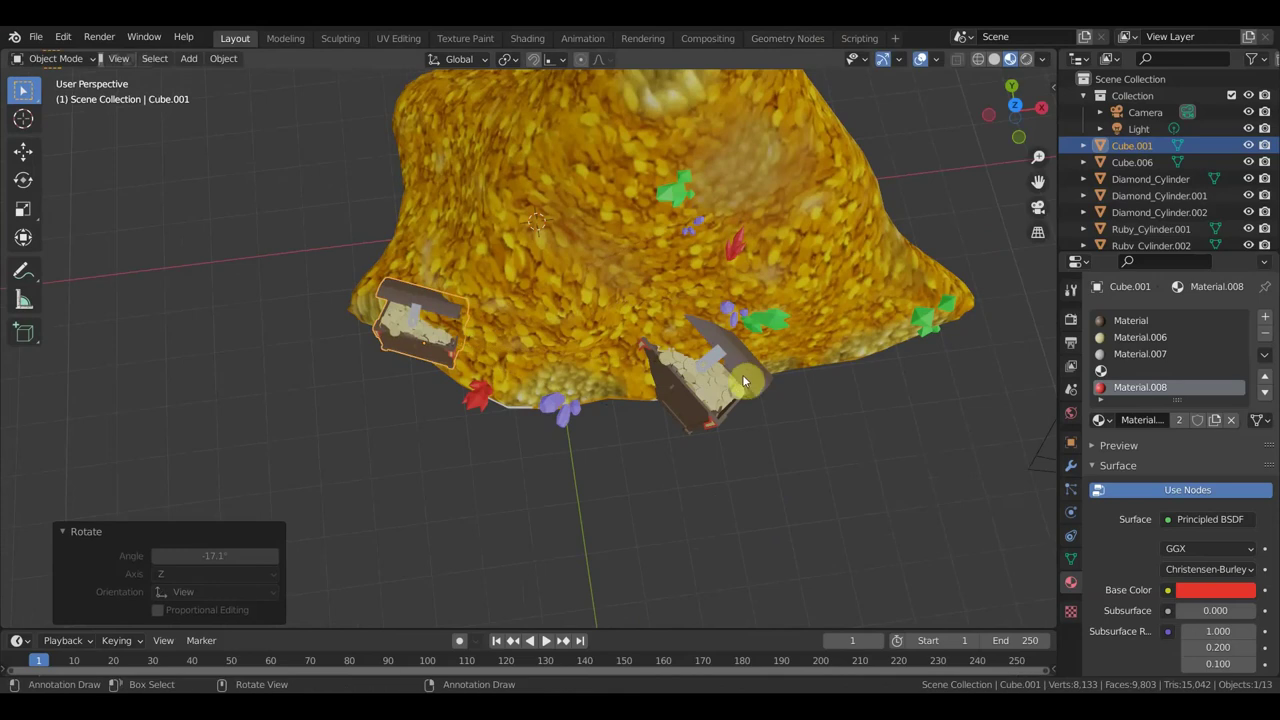
{"action": "key", "text": "g"}
{"action": "left_click", "coordinate": [921, 466]}
{"action": "mouse_move", "coordinate": [921, 466]}
{"action": "middle_mouse_down"}
{"action": "mouse_move", "coordinate": [897, 428]}
{"action": "mouse_move", "coordinate": [896, 325]}
{"action": "middle_mouse_up"}
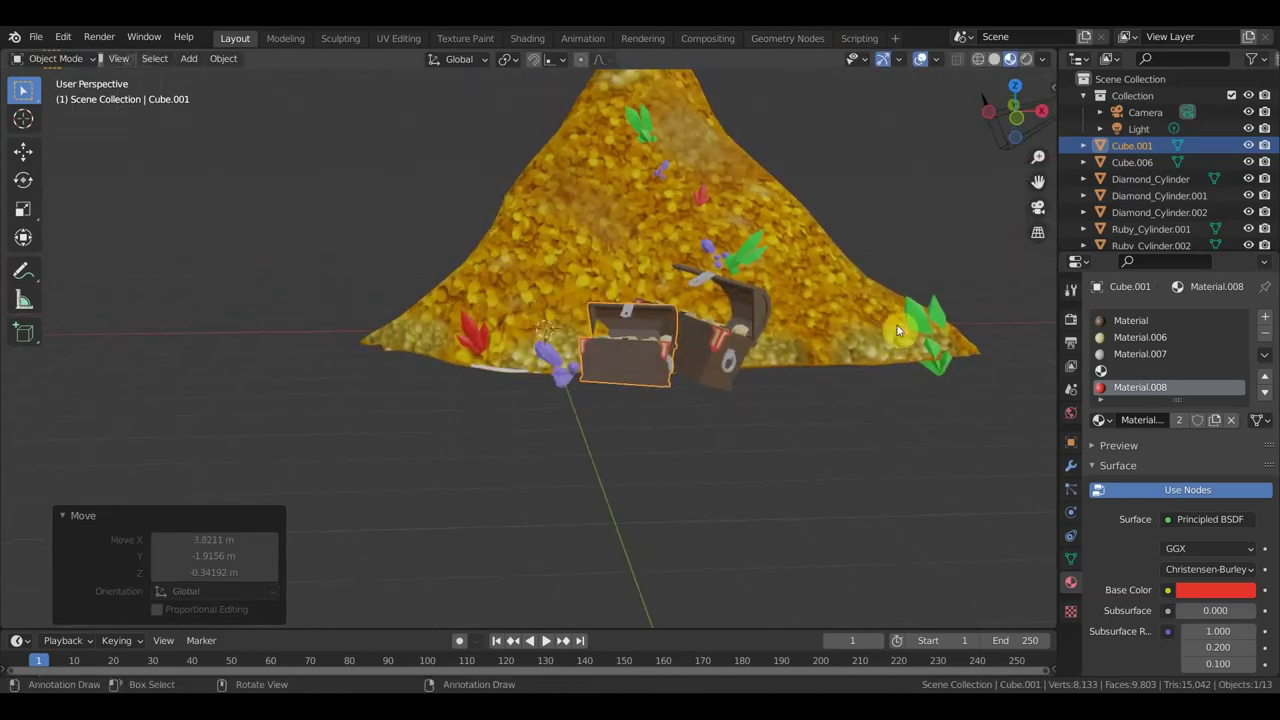
{"action": "scroll", "coordinate": [860, 300], "scroll_direction": "up", "scroll_amount": 2}
{"action": "middle_click_drag", "start_coordinate": [786, 271], "coordinate": [774, 277]}
{"action": "left_click", "coordinate": [774, 277]}
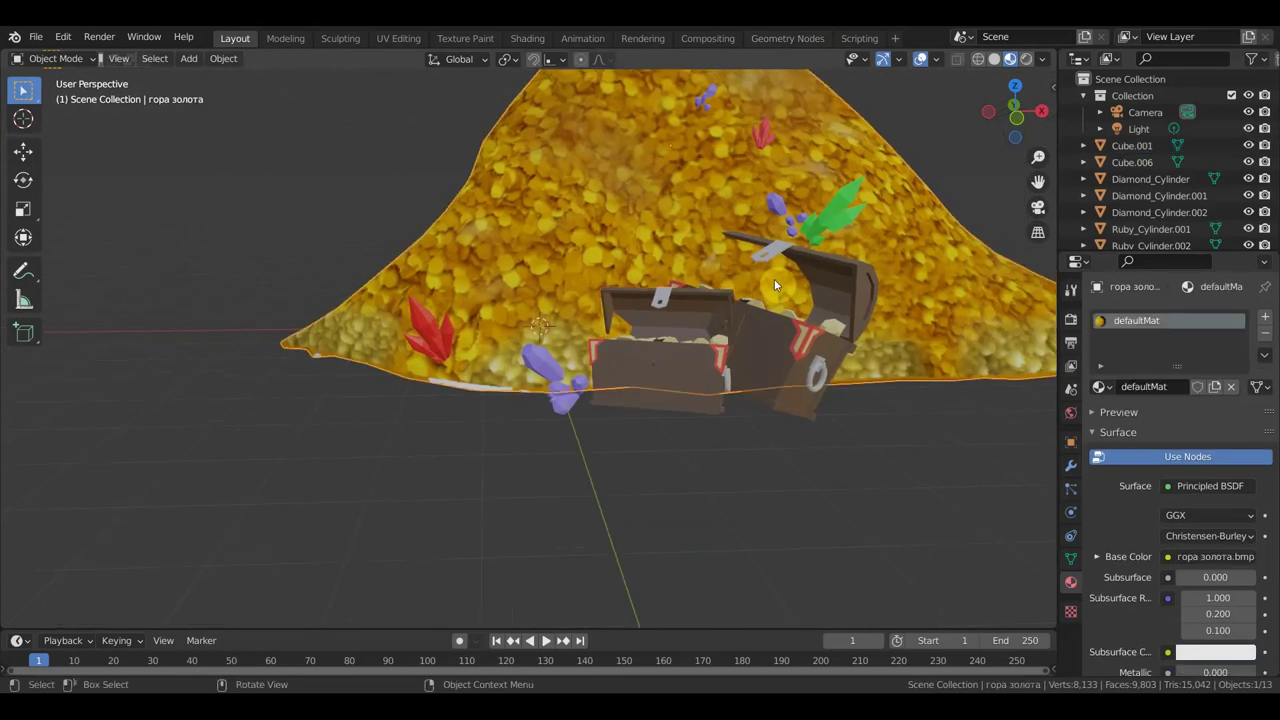
Switch the gold pile to Sculpt Mode and pull the gold up inside the right chest
{"action": "left_click", "coordinate": [56, 58]}
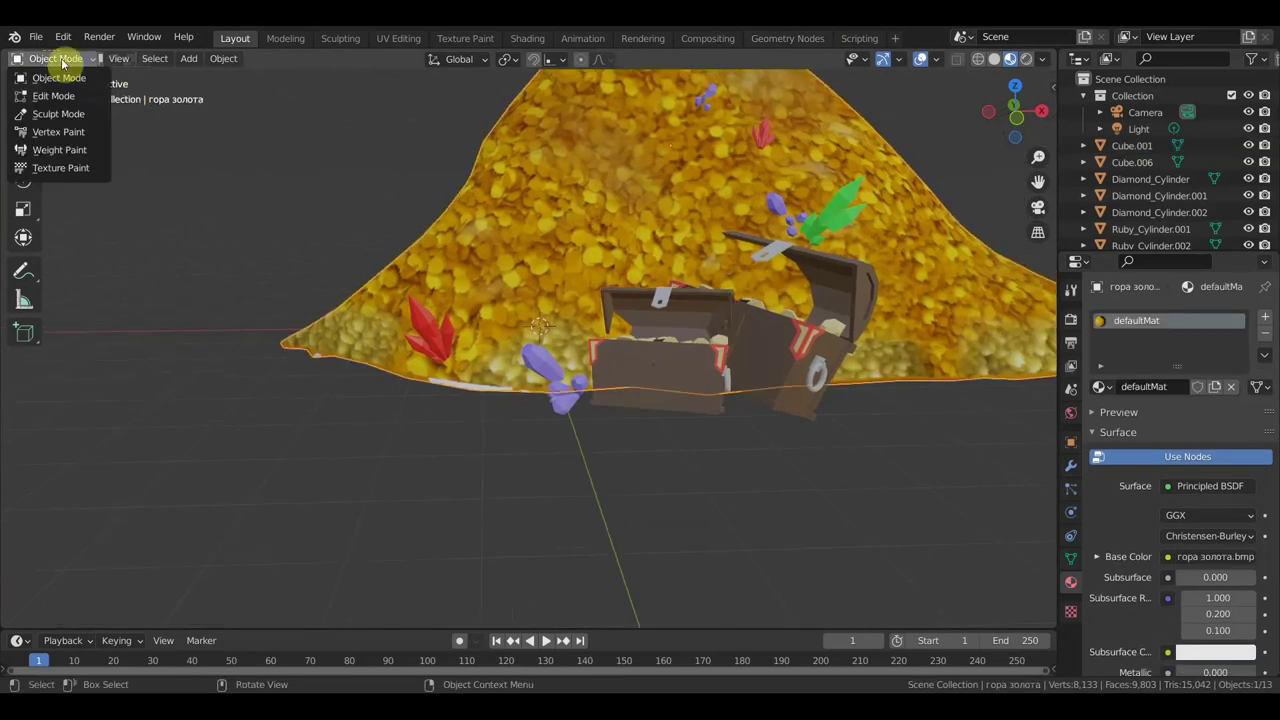
{"action": "left_click", "coordinate": [58, 113]}
{"action": "mouse_move", "coordinate": [680, 300]}
{"action": "middle_mouse_down"}
{"action": "mouse_move", "coordinate": [720, 290]}
{"action": "mouse_move", "coordinate": [804, 186]}
{"action": "mouse_move", "coordinate": [679, 342]}
{"action": "mouse_move", "coordinate": [580, 378]}
{"action": "middle_mouse_up"}
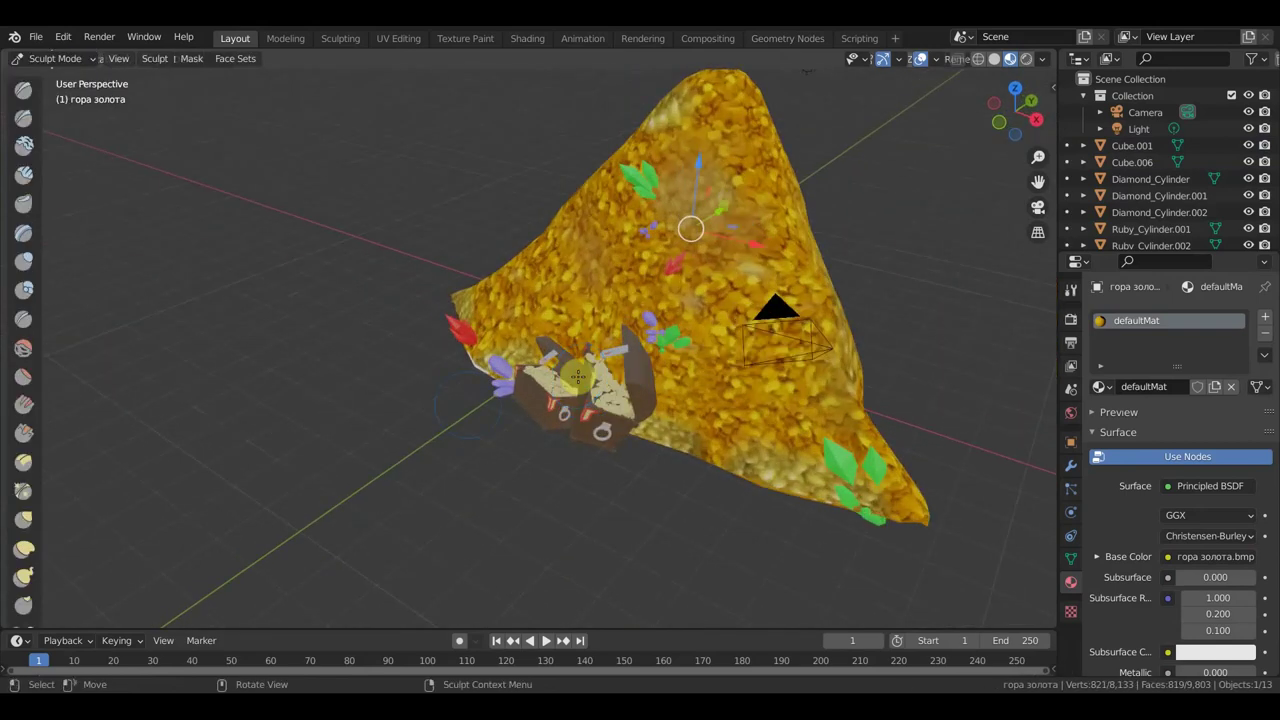
{"action": "left_click", "coordinate": [31, 526]}
{"action": "scroll", "coordinate": [620, 380], "scroll_direction": "up", "scroll_amount": 3}
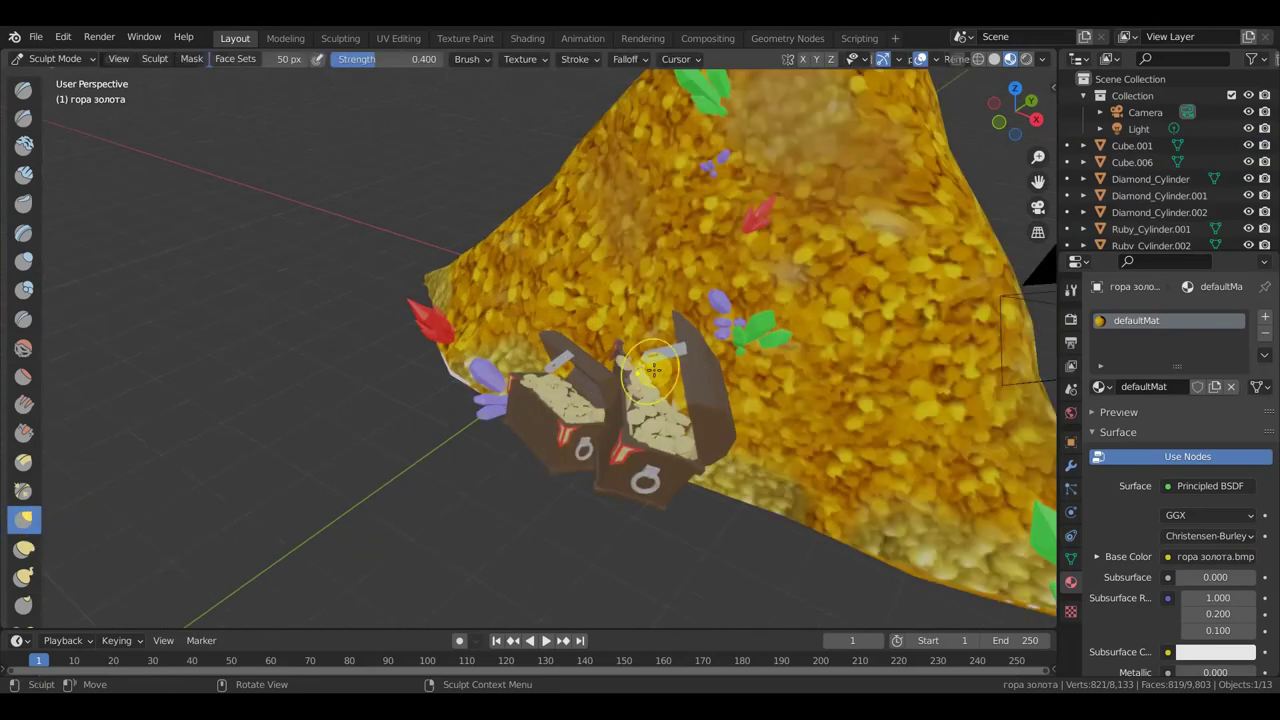
{"action": "left_click_drag", "start_coordinate": [652, 373], "coordinate": [686, 381]}
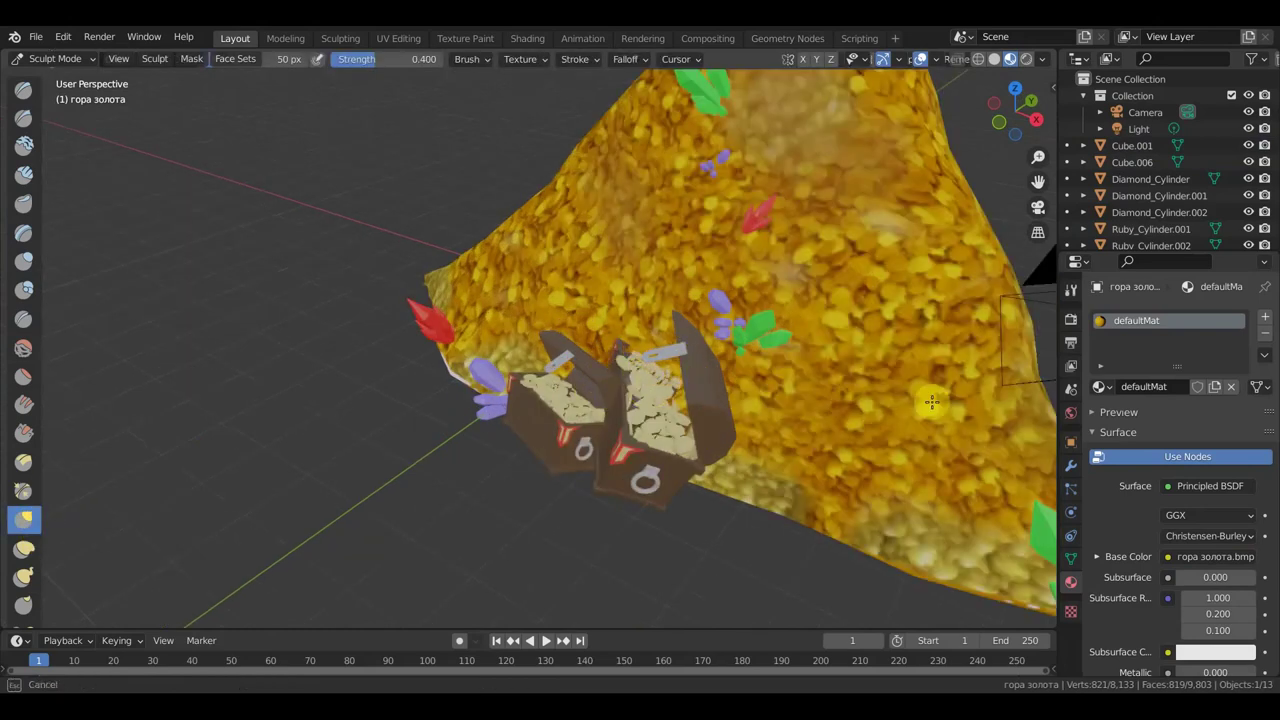
Nudge the gold surface and pull the gold under the chest lid upward
{"action": "mouse_move", "coordinate": [808, 356]}
{"action": "middle_mouse_down"}
{"action": "mouse_move", "coordinate": [844, 313]}
{"action": "mouse_move", "coordinate": [690, 325]}
{"action": "middle_mouse_up"}
{"action": "scroll", "coordinate": [678, 320], "scroll_direction": "down", "scroll_amount": 2}
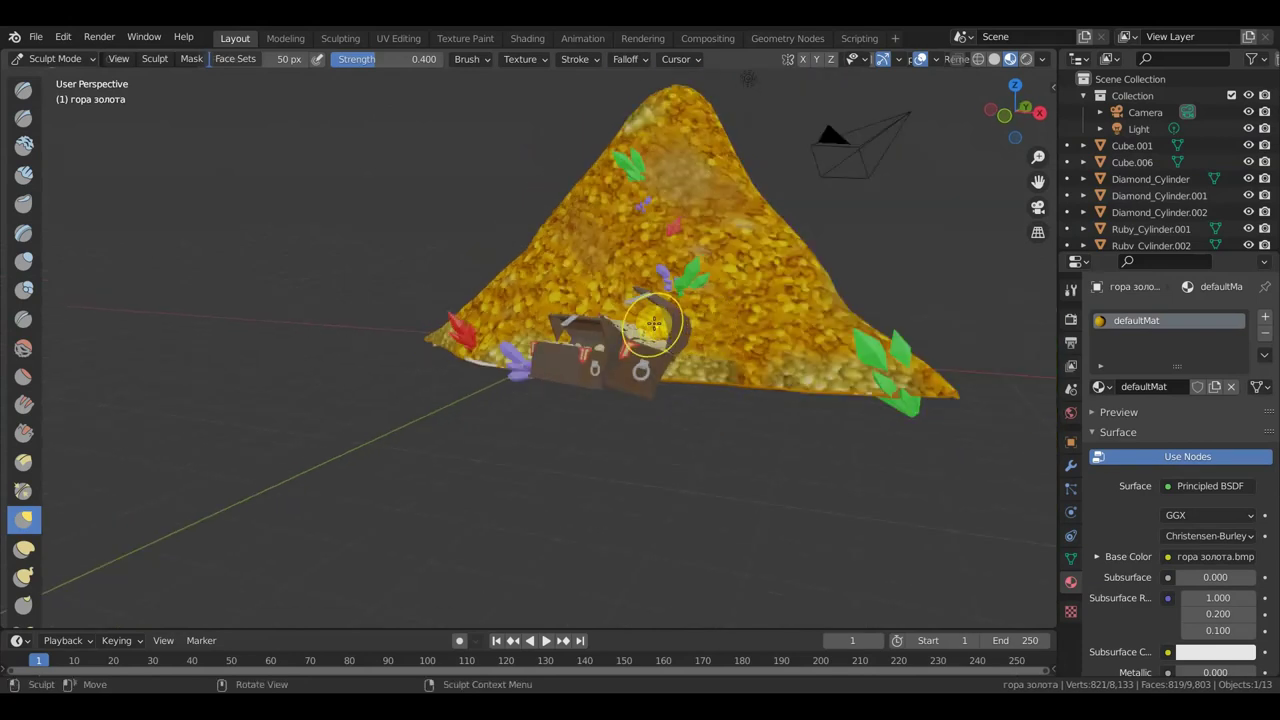
{"action": "mouse_move", "coordinate": [726, 323]}
{"action": "left_mouse_down"}
{"action": "mouse_move", "coordinate": [737, 323]}
{"action": "mouse_move", "coordinate": [687, 332]}
{"action": "left_mouse_up"}
{"action": "middle_click_drag", "start_coordinate": [705, 362], "coordinate": [651, 266]}
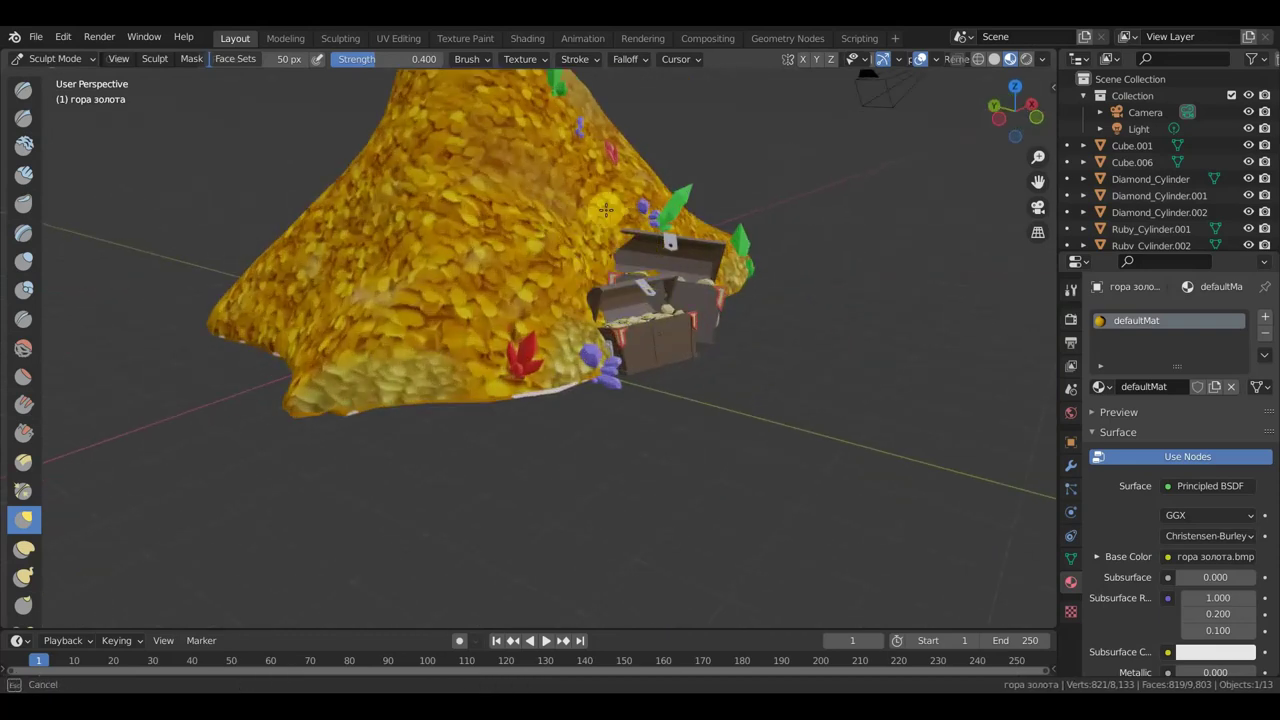
{"action": "middle_click_drag", "start_coordinate": [538, 126], "coordinate": [681, 278]}
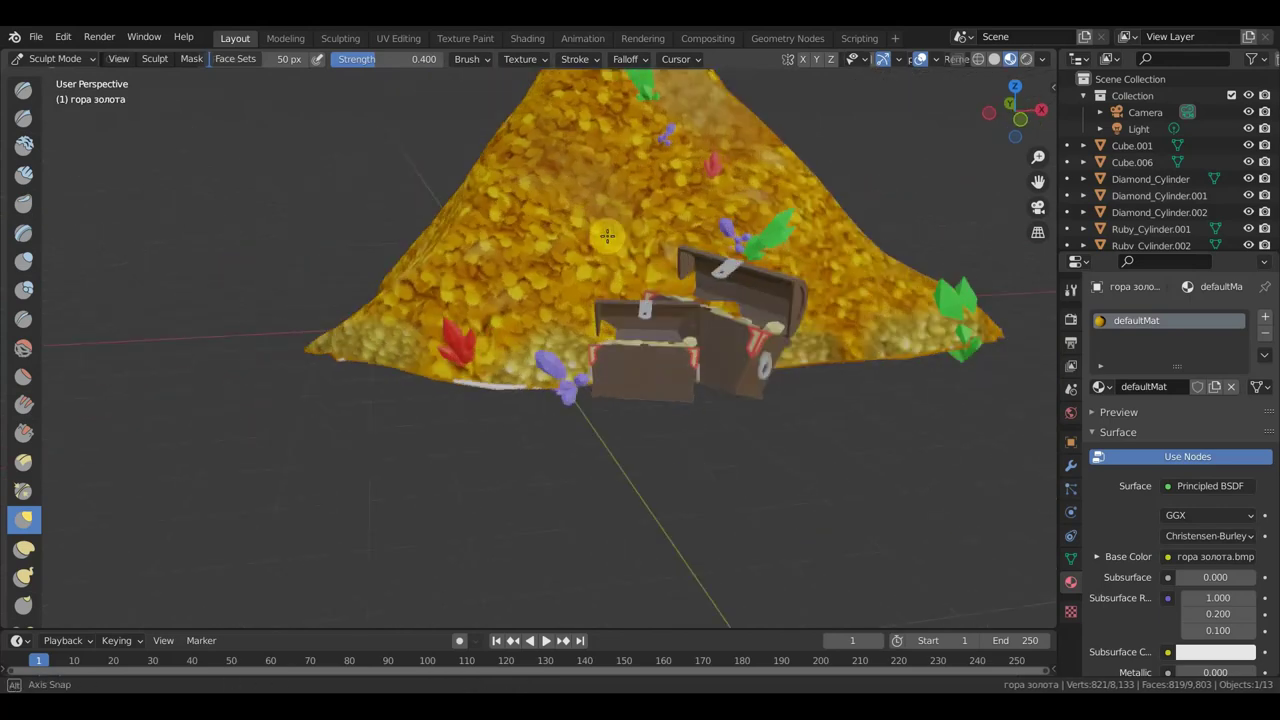
{"action": "left_click_drag", "start_coordinate": [709, 287], "coordinate": [699, 292]}
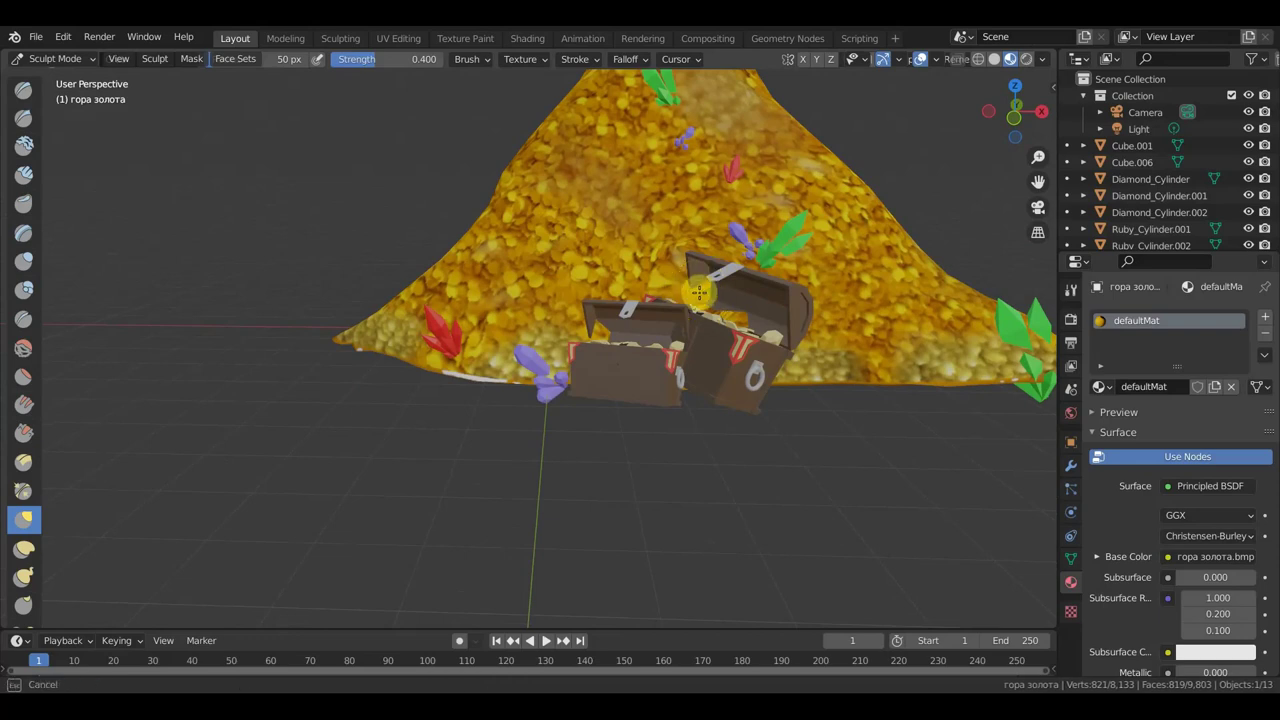
{"action": "middle_click_drag", "start_coordinate": [671, 305], "coordinate": [707, 307]}
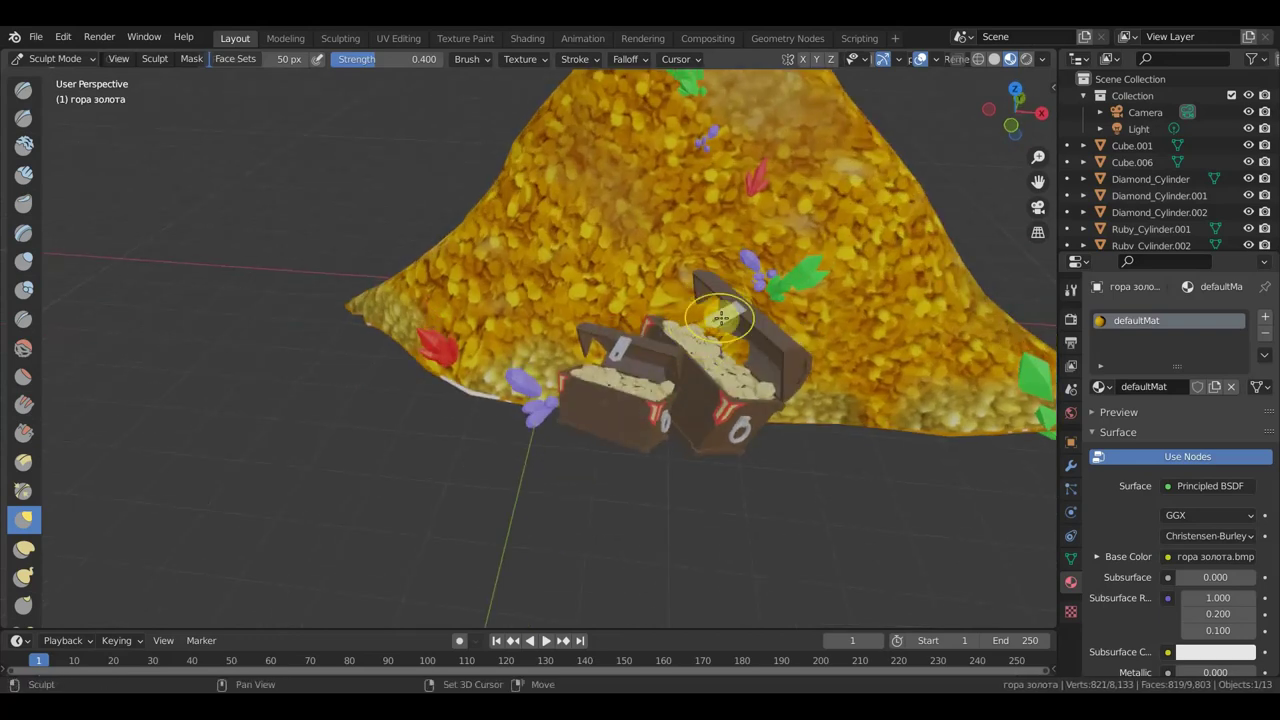
{"action": "scroll", "coordinate": [740, 330], "scroll_direction": "up", "scroll_amount": 5}
{"action": "middle_click_drag", "start_coordinate": [757, 334], "coordinate": [845, 241]}
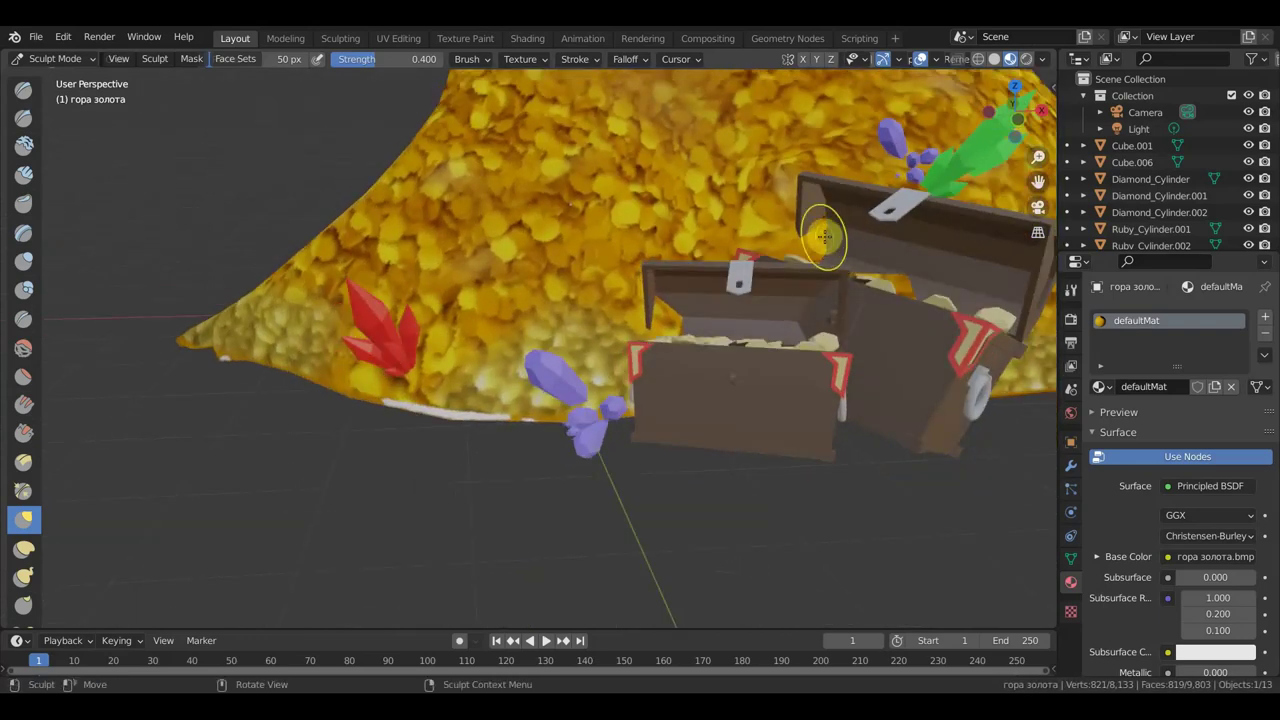
Enlarge the brush radius to 138 px and reshape the gold between the chests
{"action": "left_click_drag", "start_coordinate": [760, 233], "coordinate": [904, 278]}
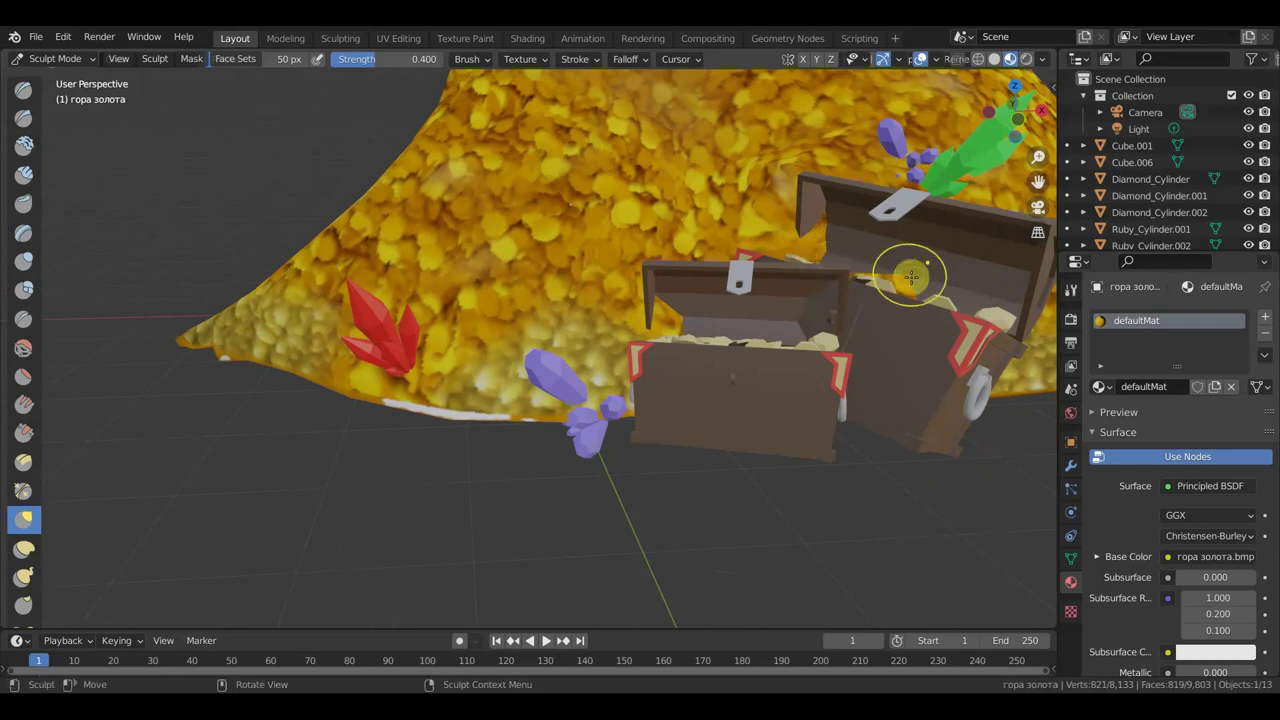
{"action": "key", "text": "f"}
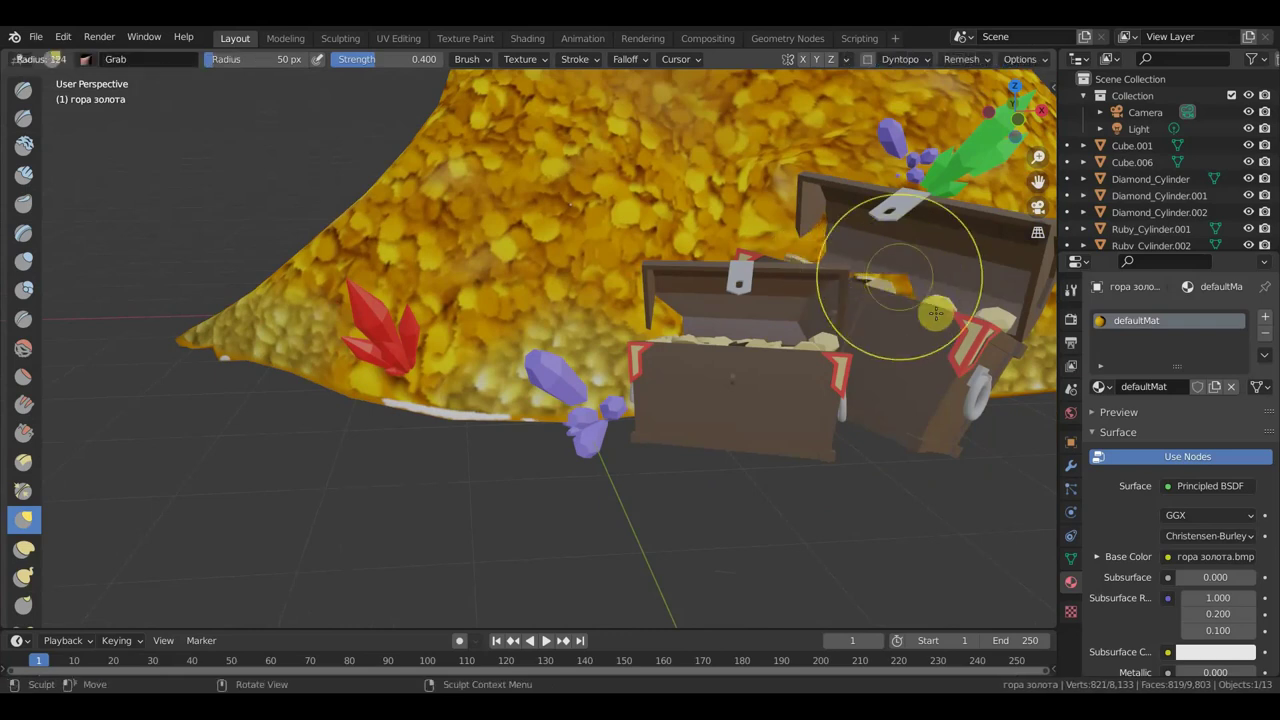
{"action": "left_click", "coordinate": [952, 350]}
{"action": "left_click_drag", "start_coordinate": [830, 238], "coordinate": [758, 231]}
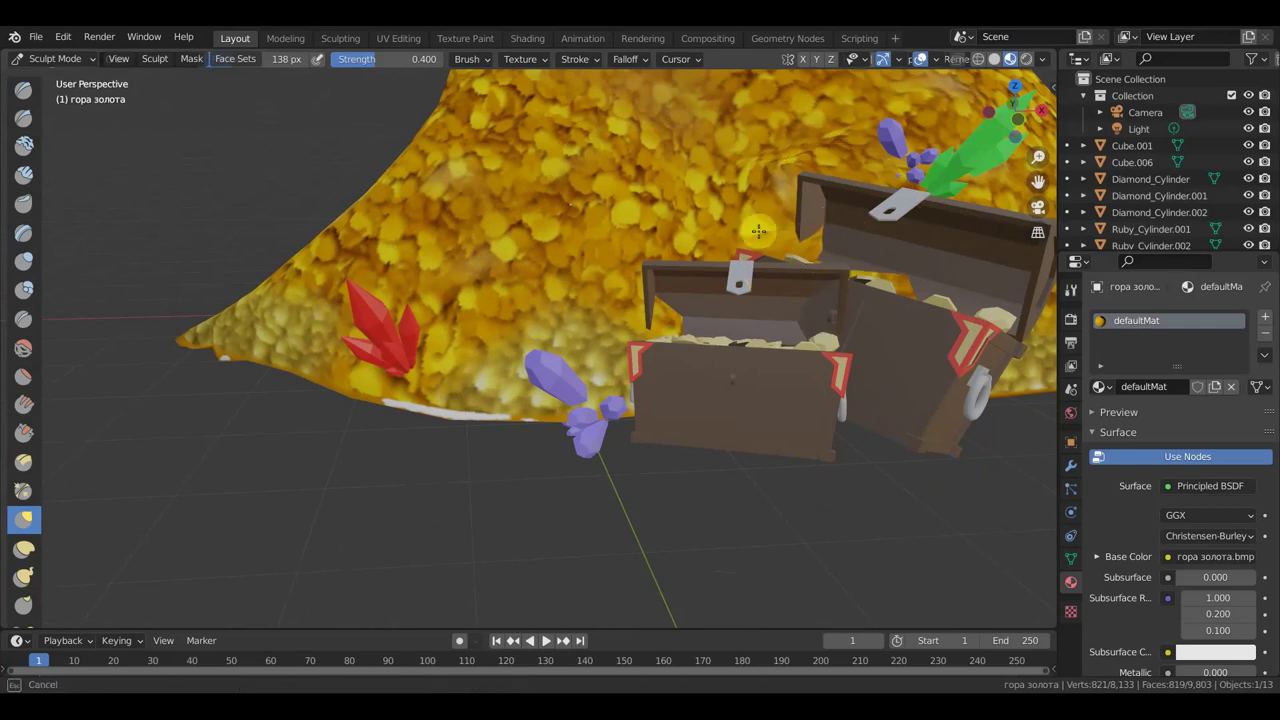
{"action": "mouse_move", "coordinate": [557, 172]}
{"action": "left_mouse_down"}
{"action": "mouse_move", "coordinate": [871, 286]}
{"action": "mouse_move", "coordinate": [843, 286]}
{"action": "mouse_move", "coordinate": [851, 294]}
{"action": "left_mouse_up"}
{"action": "left_click_drag", "start_coordinate": [813, 393], "coordinate": [843, 329]}
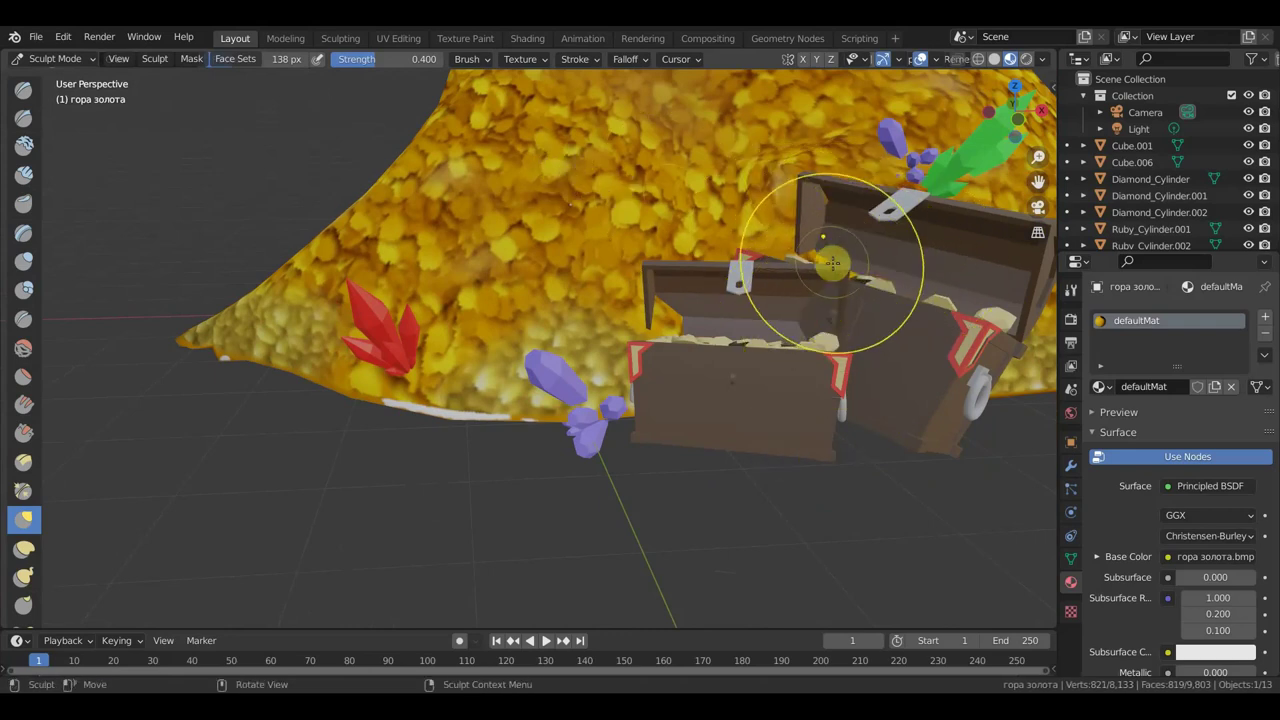
{"action": "mouse_move", "coordinate": [814, 270]}
{"action": "left_mouse_down"}
{"action": "mouse_move", "coordinate": [826, 226]}
{"action": "mouse_move", "coordinate": [808, 228]}
{"action": "left_mouse_up"}
{"action": "scroll", "coordinate": [808, 228], "scroll_direction": "down", "scroll_amount": 3}
{"action": "middle_click_drag", "start_coordinate": [943, 200], "coordinate": [776, 265]}
Reshape the gold and treasure inside the chest
{"action": "left_click_drag", "start_coordinate": [831, 360], "coordinate": [790, 358]}
{"action": "middle_click_drag", "start_coordinate": [894, 393], "coordinate": [814, 400]}
{"action": "left_click_drag", "start_coordinate": [814, 400], "coordinate": [727, 387]}
{"action": "mouse_move", "coordinate": [824, 346]}
{"action": "middle_mouse_down"}
{"action": "mouse_move", "coordinate": [860, 360]}
{"action": "mouse_move", "coordinate": [900, 349]}
{"action": "middle_mouse_up"}
{"action": "mouse_move", "coordinate": [806, 394]}
{"action": "left_mouse_down"}
{"action": "mouse_move", "coordinate": [762, 386]}
{"action": "mouse_move", "coordinate": [794, 337]}
{"action": "left_mouse_up"}
{"action": "middle_click_drag", "start_coordinate": [794, 337], "coordinate": [787, 330]}
{"action": "left_click_drag", "start_coordinate": [783, 313], "coordinate": [834, 346]}
{"action": "left_click_drag", "start_coordinate": [758, 300], "coordinate": [801, 344]}
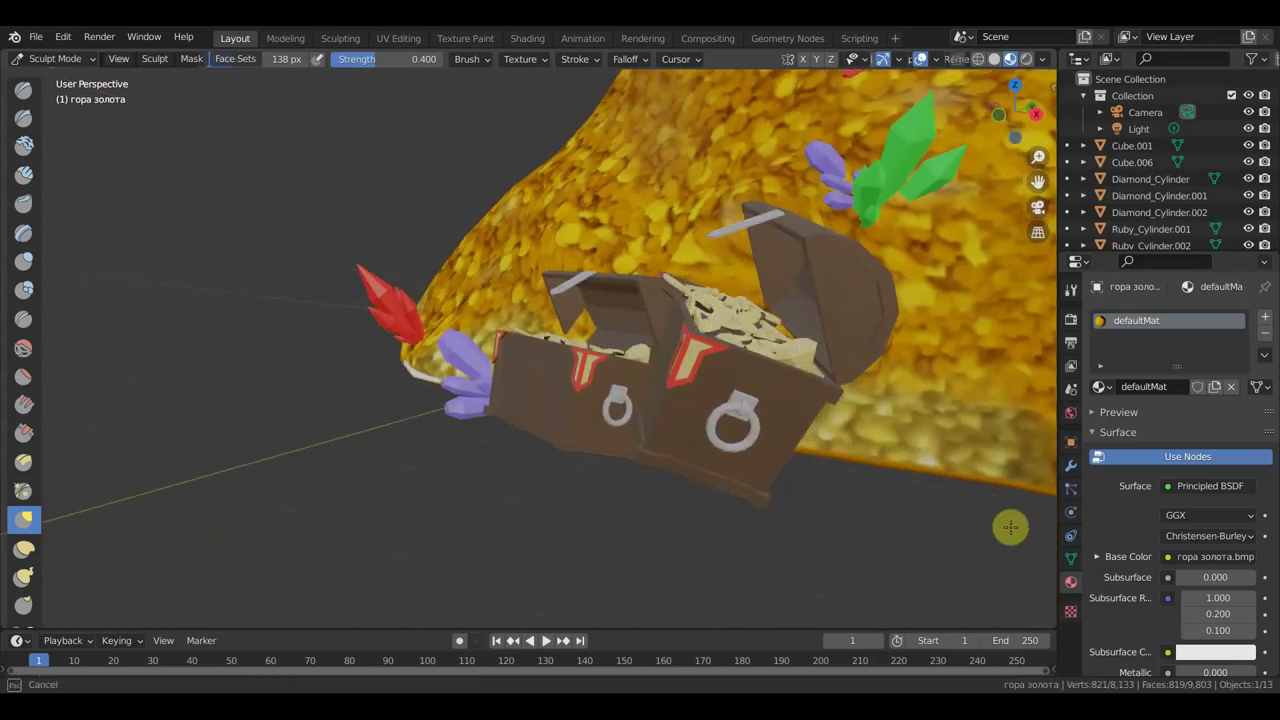
{"action": "mouse_move", "coordinate": [849, 423]}
{"action": "middle_mouse_down"}
{"action": "mouse_move", "coordinate": [963, 443]}
{"action": "mouse_move", "coordinate": [923, 429]}
{"action": "mouse_move", "coordinate": [750, 290]}
{"action": "middle_mouse_up"}
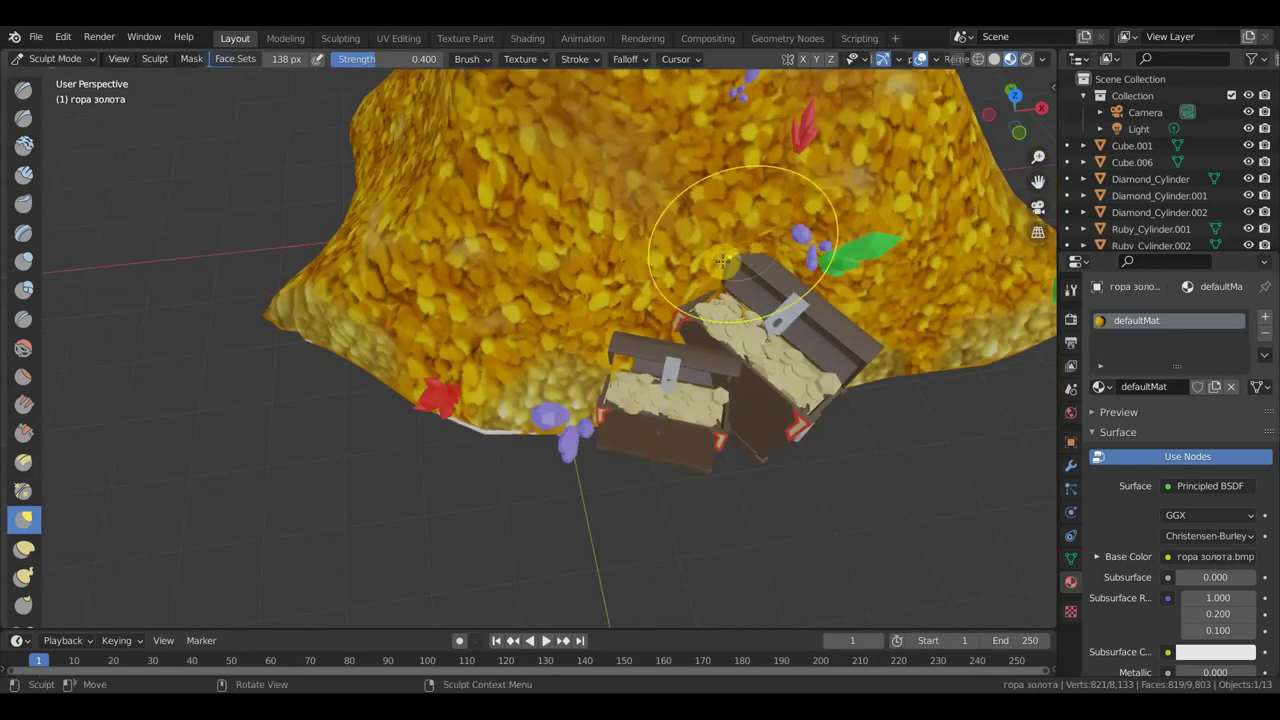
Smooth the gold over the chest edge, above the chests and beside the purple gem, then view front orthographic
{"action": "left_click_drag", "start_coordinate": [723, 262], "coordinate": [914, 318]}
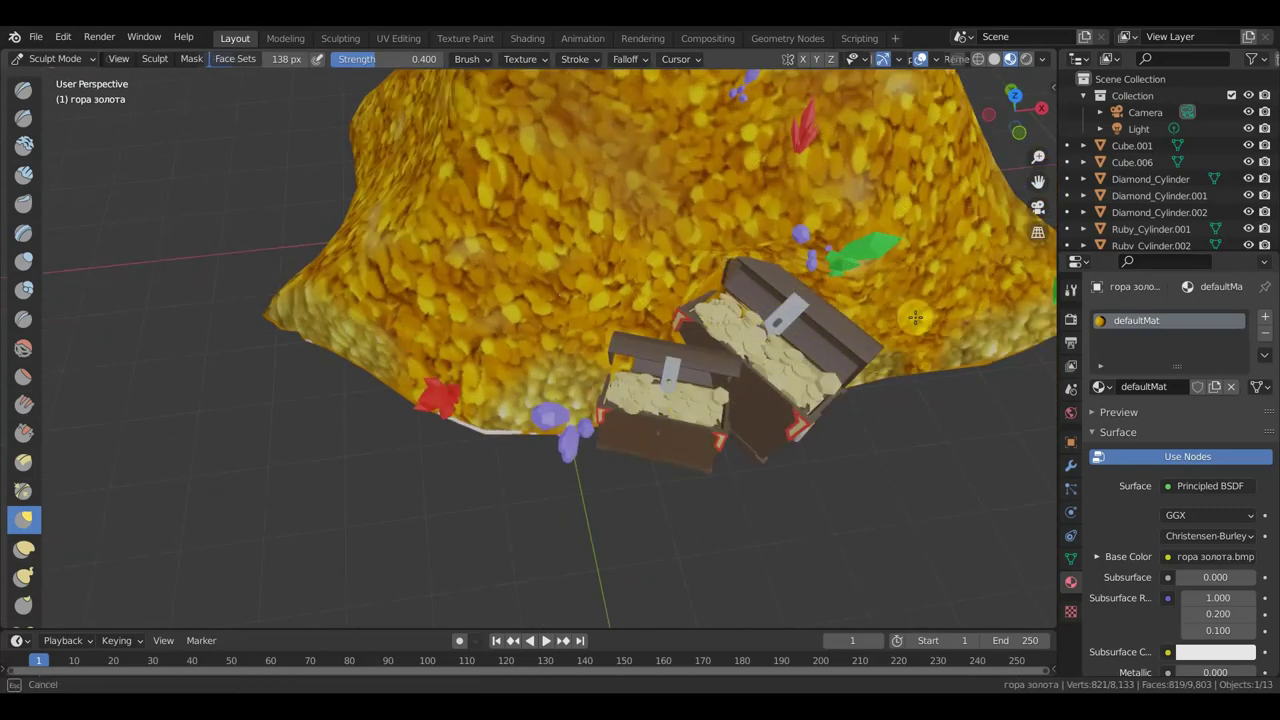
{"action": "left_click_drag", "start_coordinate": [563, 357], "coordinate": [632, 242]}
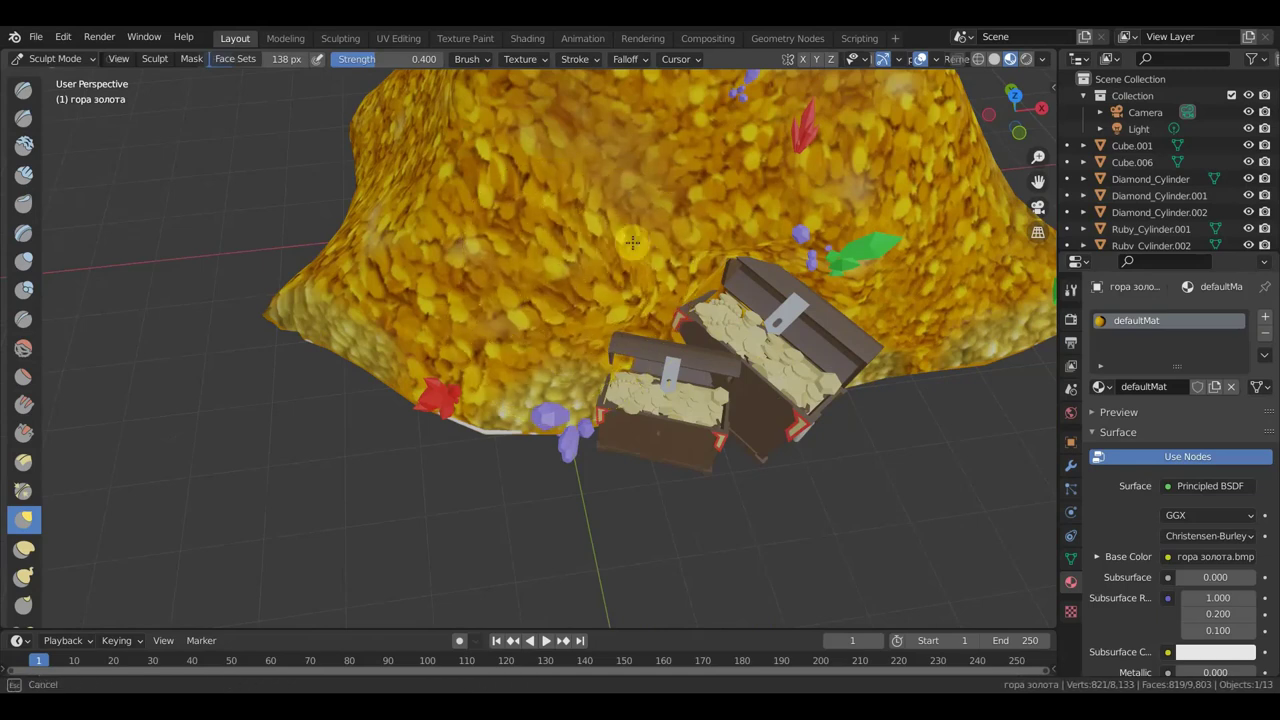
{"action": "middle_click_drag", "start_coordinate": [651, 194], "coordinate": [703, 223]}
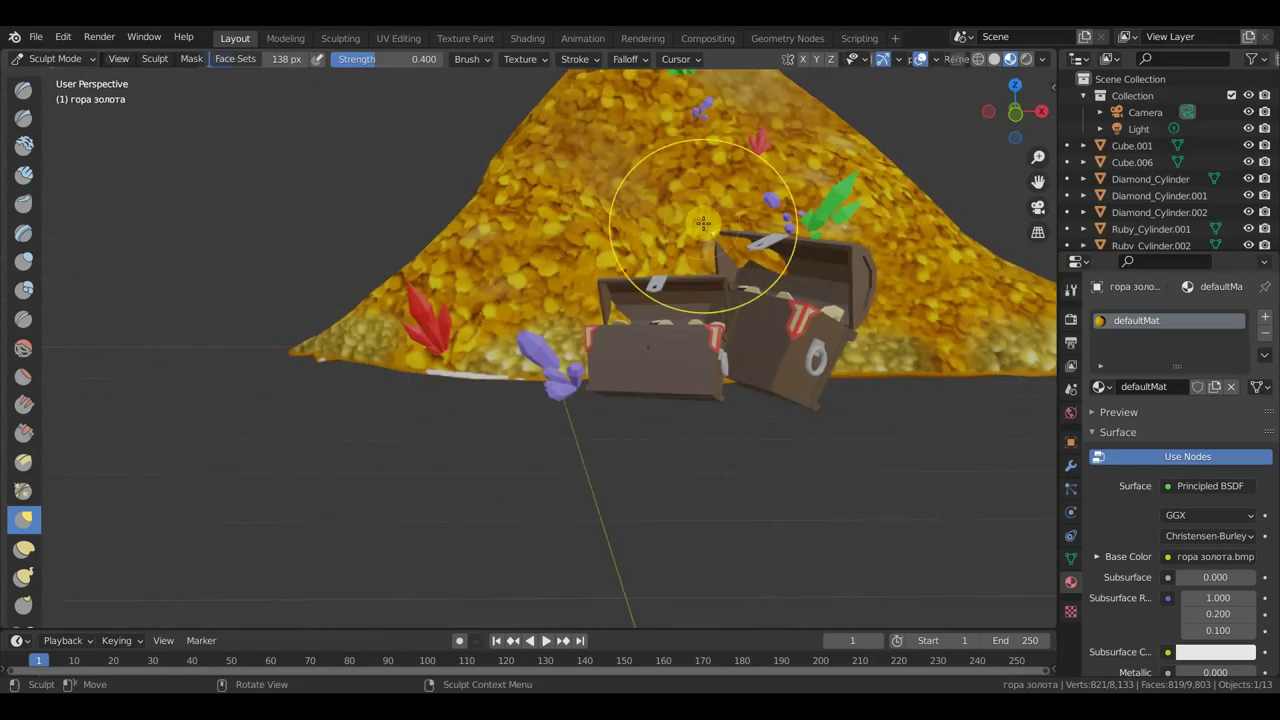
{"action": "left_click_drag", "start_coordinate": [614, 229], "coordinate": [557, 257]}
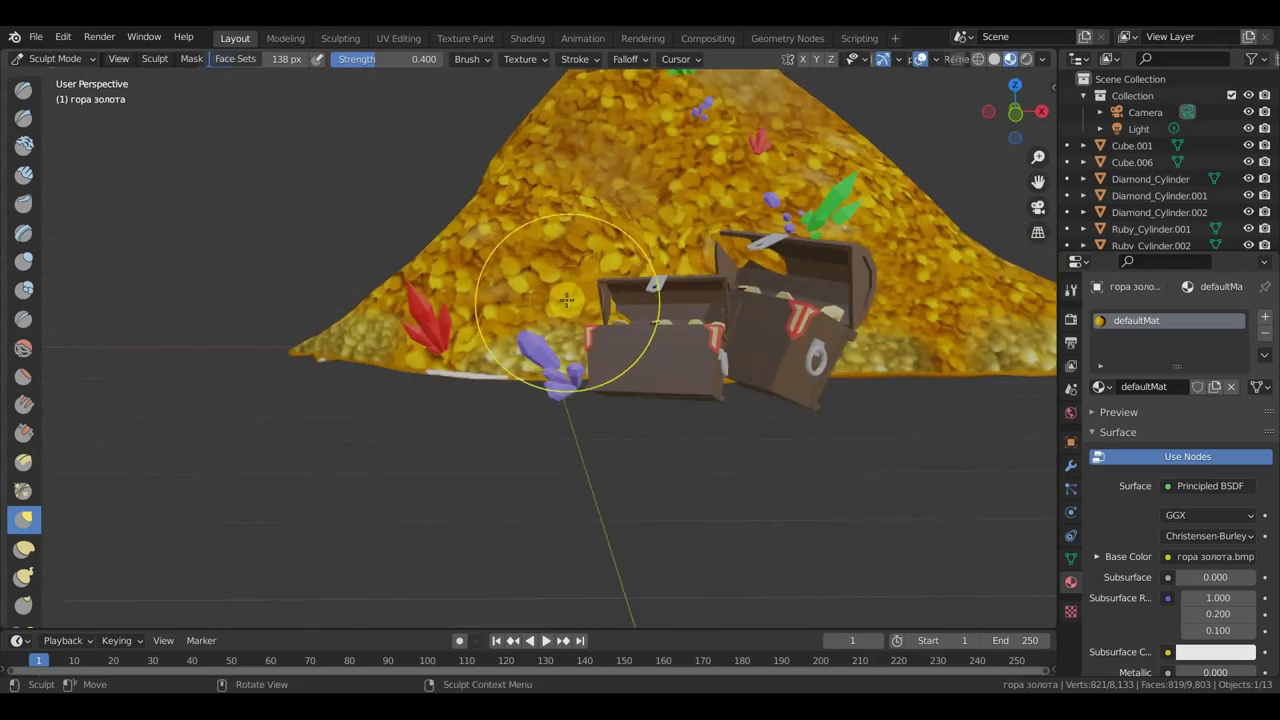
{"action": "mouse_move", "coordinate": [460, 425]}
{"action": "left_mouse_down"}
{"action": "mouse_move", "coordinate": [452, 357]}
{"action": "mouse_move", "coordinate": [443, 377]}
{"action": "mouse_move", "coordinate": [470, 397]}
{"action": "left_mouse_up"}
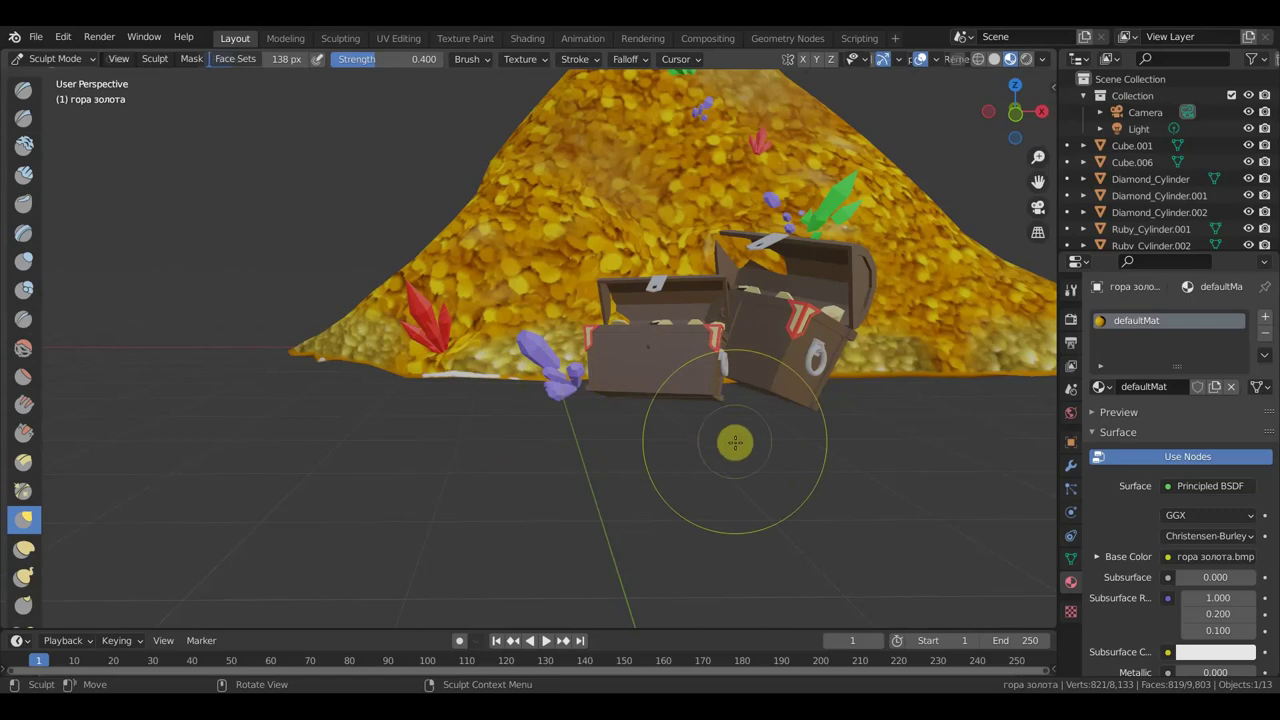
{"action": "key", "text": "KP_1"}
{"action": "key", "text": "KP_5"}
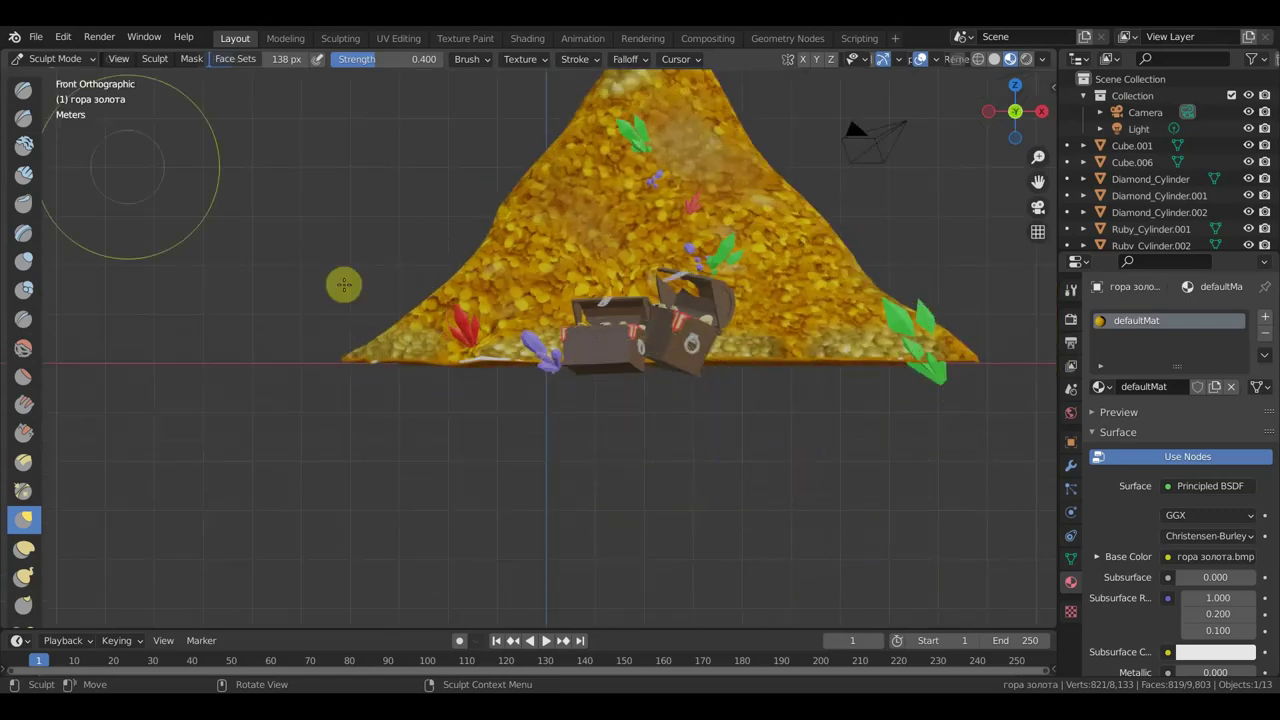
{"action": "left_click", "coordinate": [58, 60]}
Return to Object Mode, select both chests and lift them 0.204 m on Z
{"action": "left_click", "coordinate": [60, 78]}
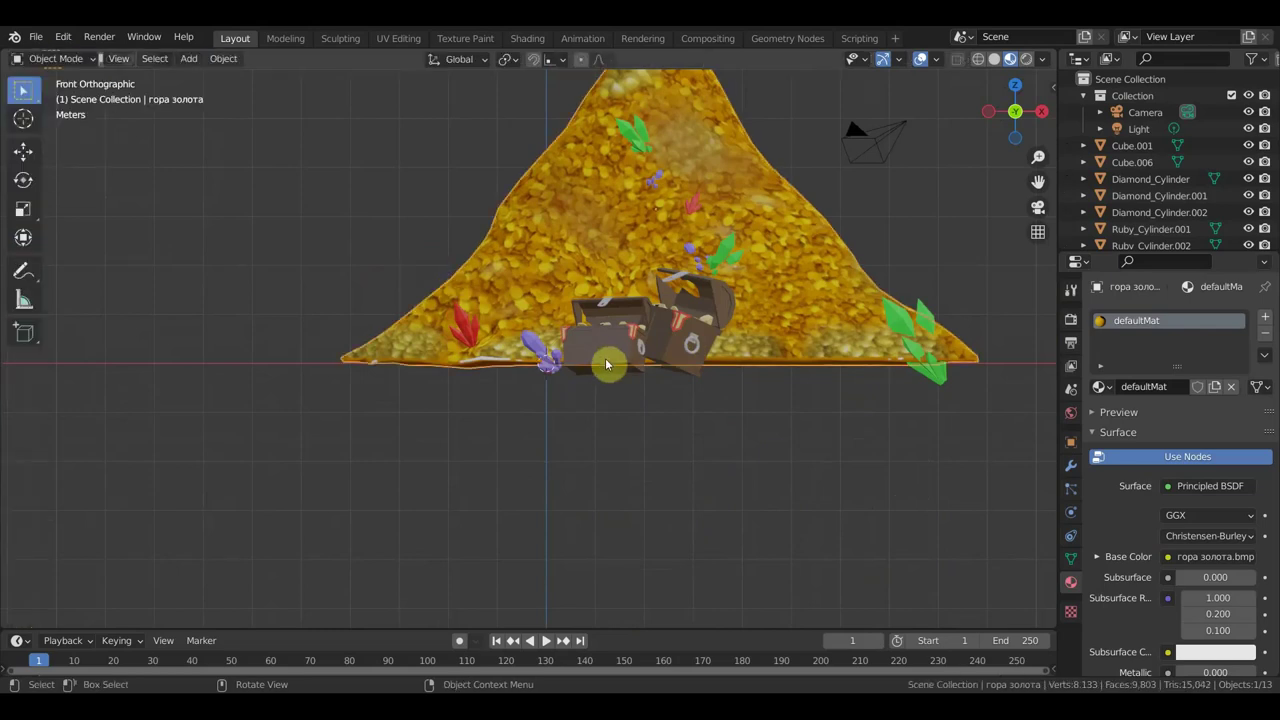
{"action": "left_click", "coordinate": [604, 358]}
{"action": "left_click", "coordinate": [688, 371], "text": "shift"}
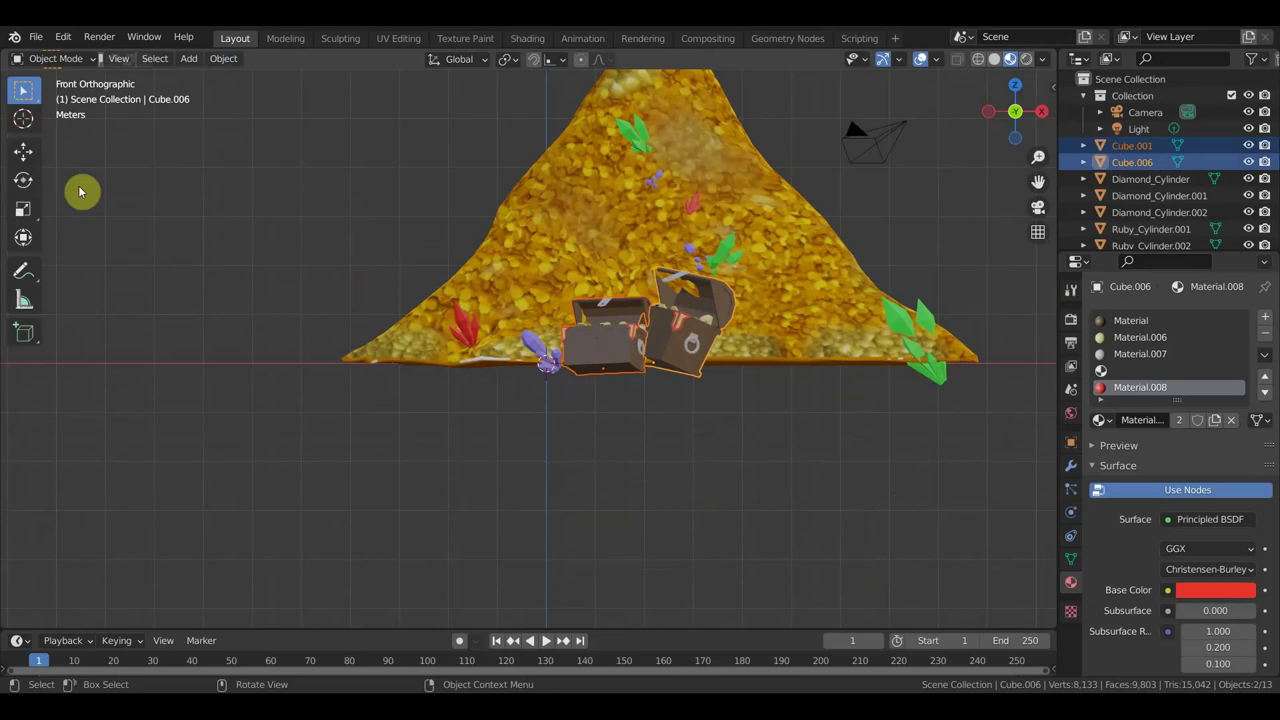
{"action": "left_click", "coordinate": [24, 151]}
{"action": "left_click_drag", "start_coordinate": [632, 305], "coordinate": [636, 290]}
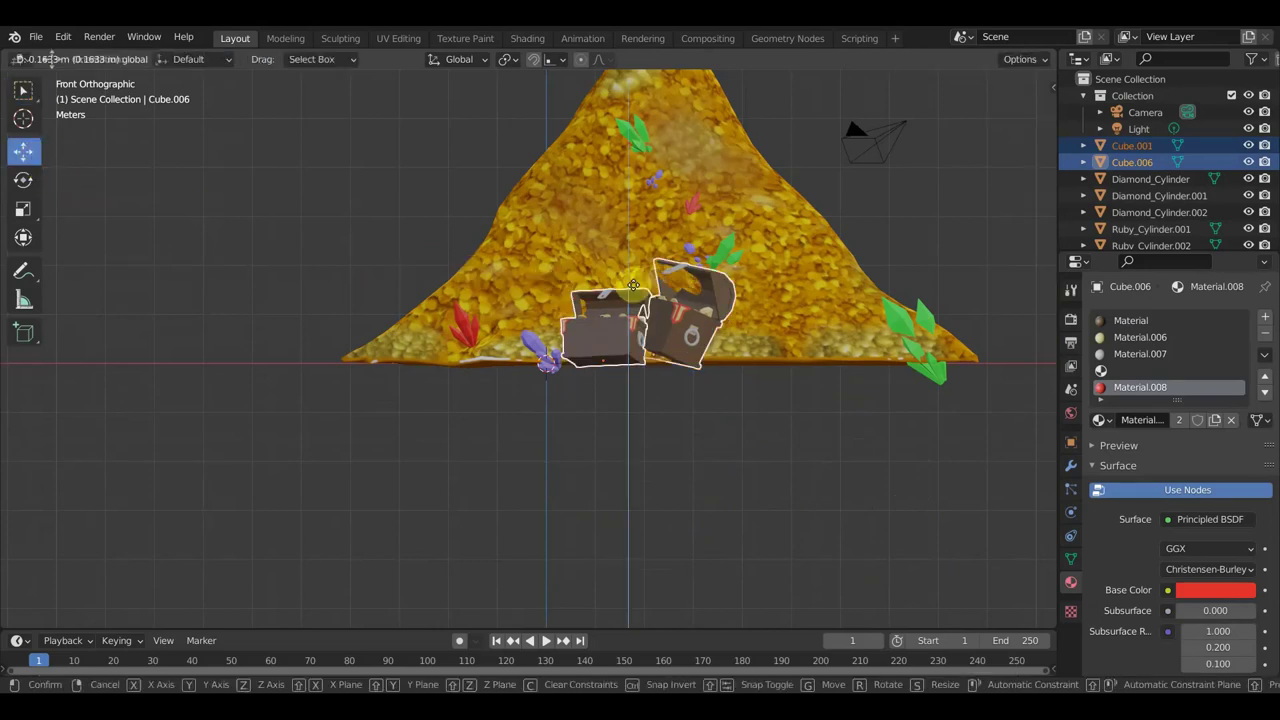
{"action": "mouse_move", "coordinate": [728, 425]}
{"action": "middle_mouse_down"}
{"action": "mouse_move", "coordinate": [866, 437]}
{"action": "mouse_move", "coordinate": [803, 443]}
{"action": "middle_mouse_up"}
Add a plane, scale it to 3.538 and move it below the gold pile
{"action": "key", "text": "shift+a"}
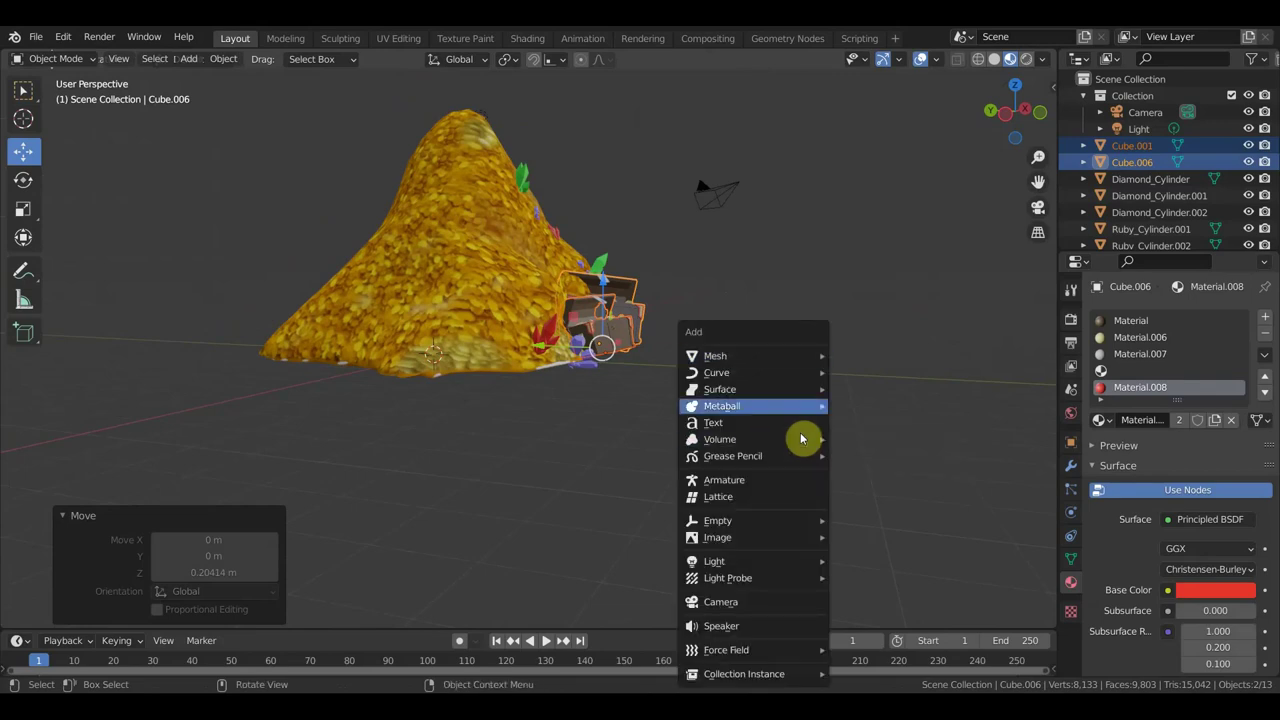
{"action": "left_click", "coordinate": [870, 355]}
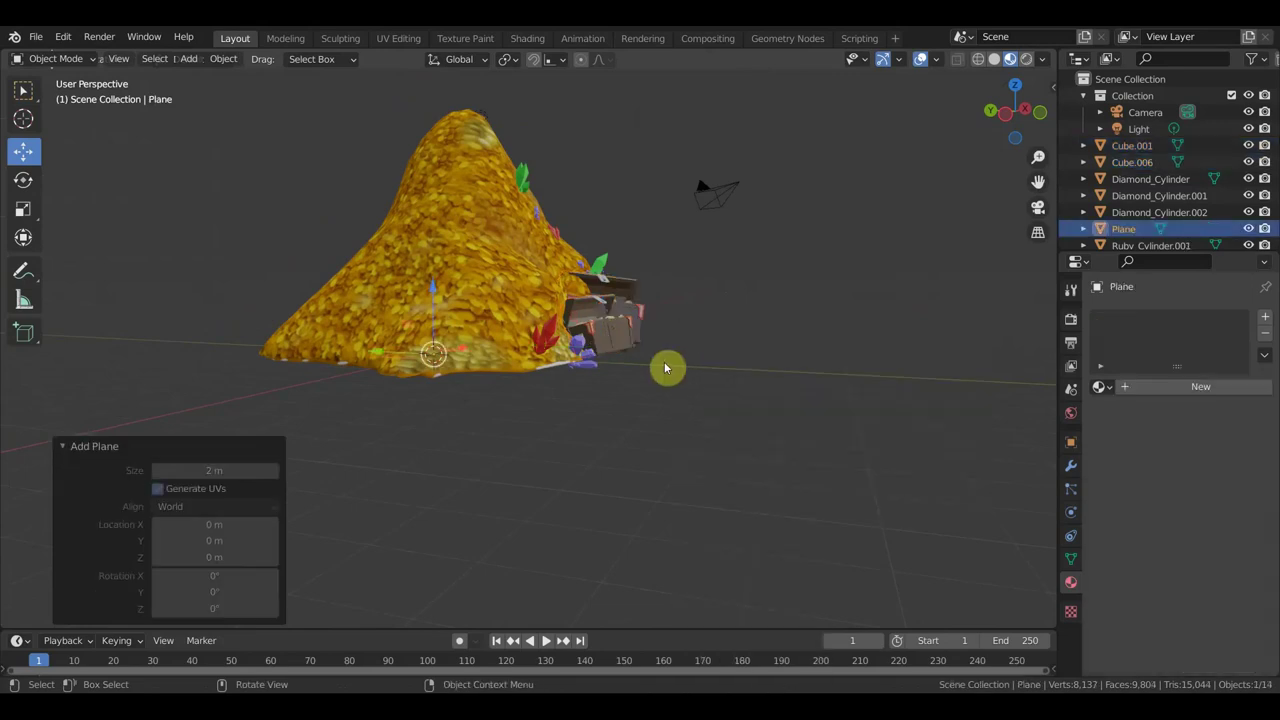
{"action": "key", "text": "s"}
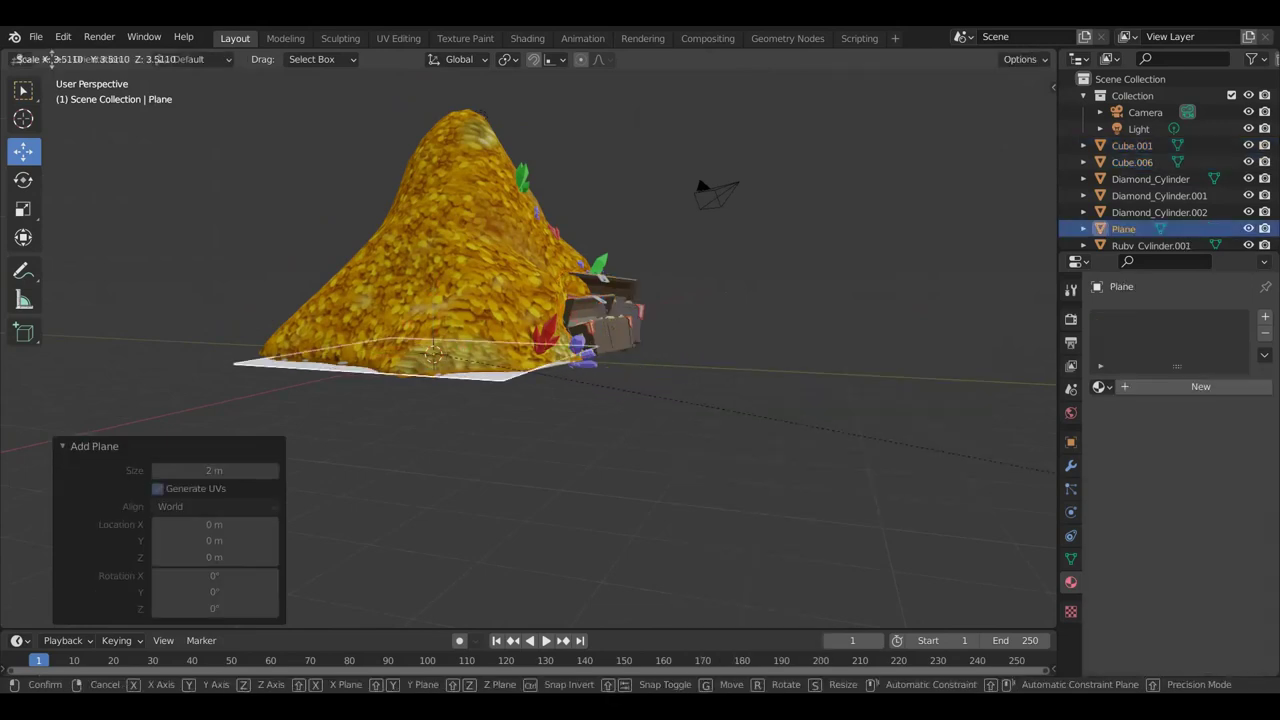
{"action": "left_click", "coordinate": [89, 497]}
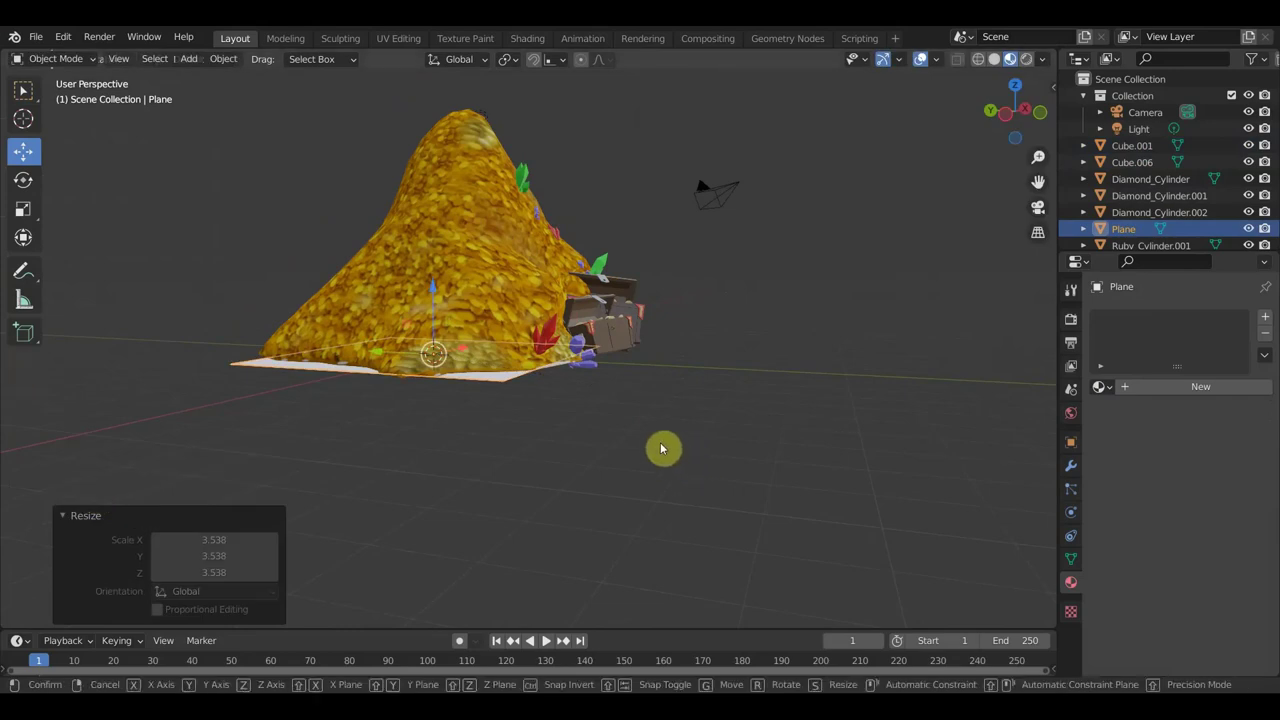
{"action": "key", "text": "g"}
{"action": "left_click", "coordinate": [858, 458]}
Enlarge the ground plane further to a scale of 4.476
{"action": "mouse_move", "coordinate": [818, 480]}
{"action": "middle_mouse_down"}
{"action": "mouse_move", "coordinate": [637, 583]}
{"action": "mouse_move", "coordinate": [686, 571]}
{"action": "middle_mouse_up"}
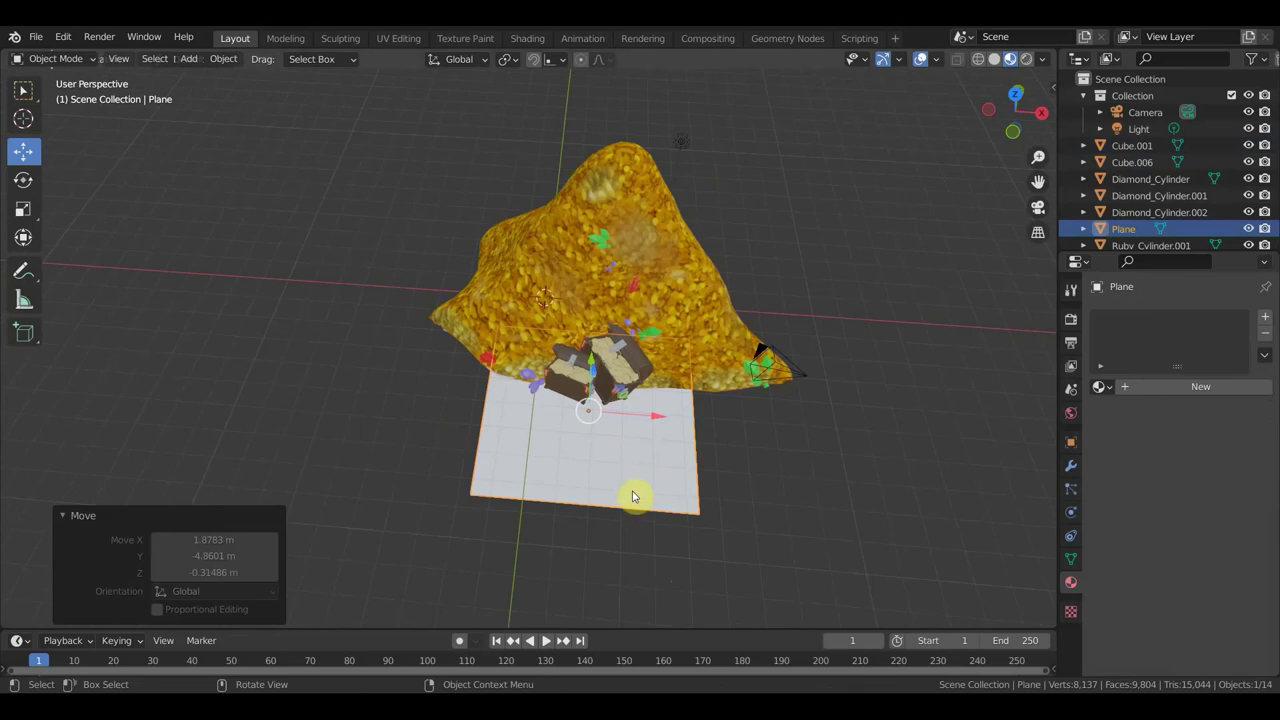
{"action": "key", "text": "s"}
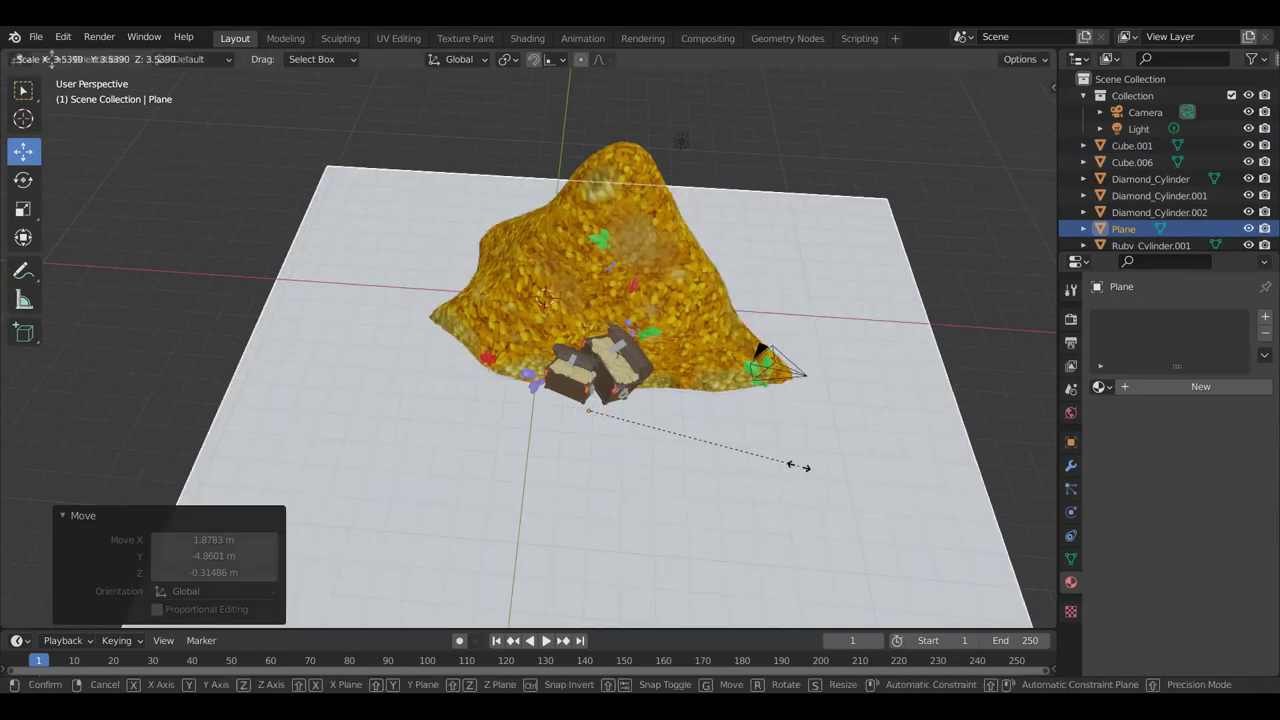
{"action": "left_click", "coordinate": [762, 444]}
{"action": "middle_click_drag", "start_coordinate": [762, 444], "coordinate": [787, 357]}
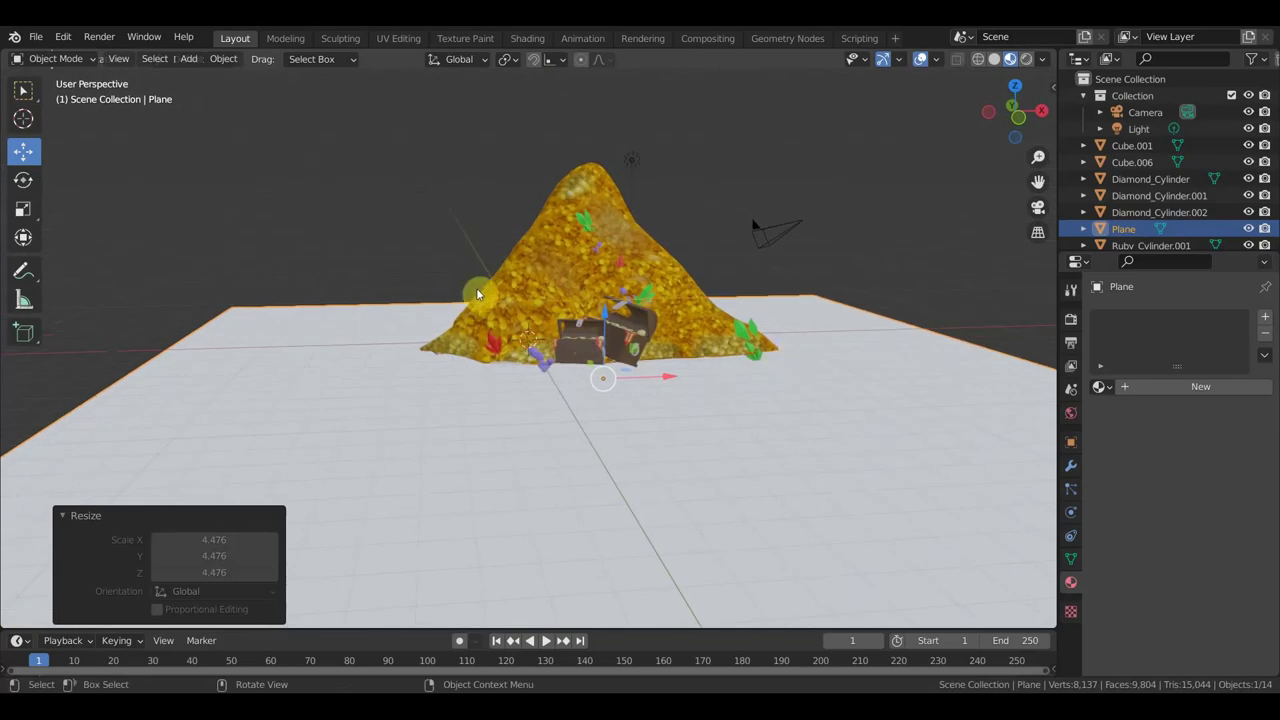
{"action": "scroll", "coordinate": [618, 344], "scroll_direction": "up", "scroll_amount": 2}
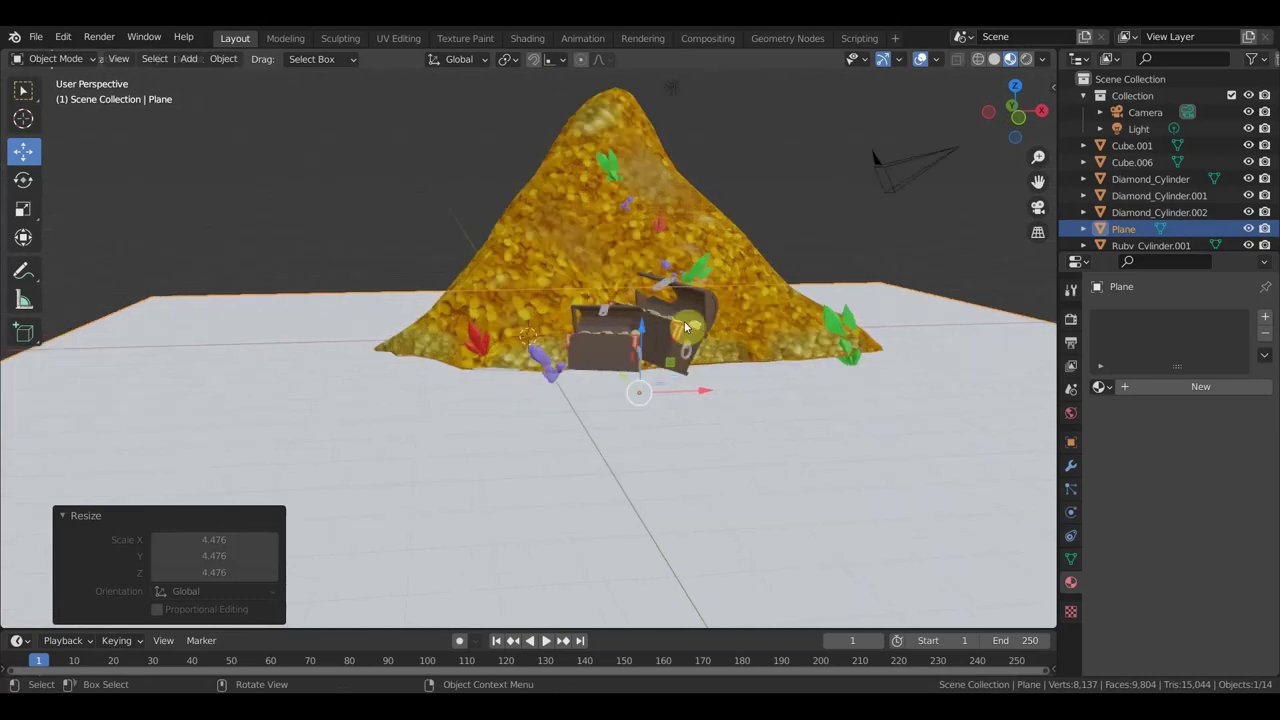
{"action": "mouse_move", "coordinate": [674, 320]}
{"action": "middle_mouse_down"}
{"action": "mouse_move", "coordinate": [586, 429]}
{"action": "mouse_move", "coordinate": [600, 457]}
{"action": "mouse_move", "coordinate": [649, 143]}
{"action": "middle_mouse_up"}
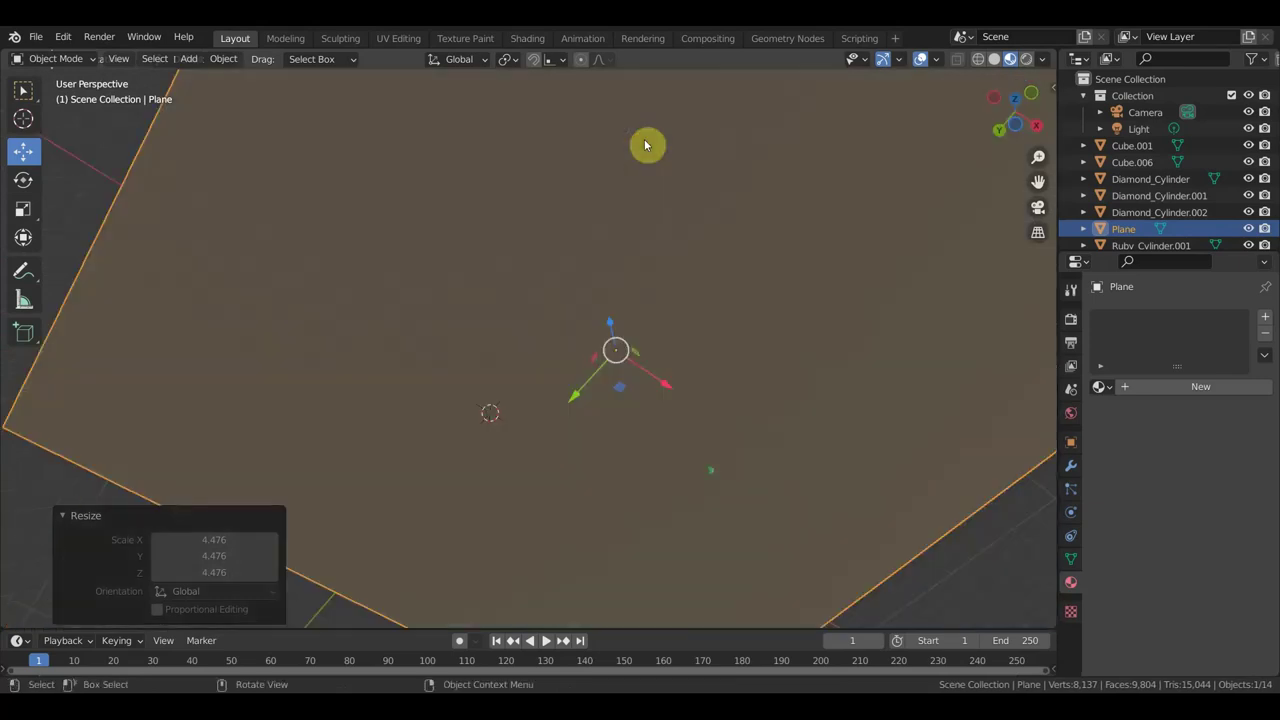
{"action": "middle_click_drag", "start_coordinate": [581, 167], "coordinate": [647, 304]}
{"action": "mouse_move", "coordinate": [622, 410]}
{"action": "middle_mouse_down"}
{"action": "mouse_move", "coordinate": [586, 500]}
{"action": "mouse_move", "coordinate": [577, 586]}
{"action": "mouse_move", "coordinate": [627, 215]}
{"action": "middle_mouse_up"}
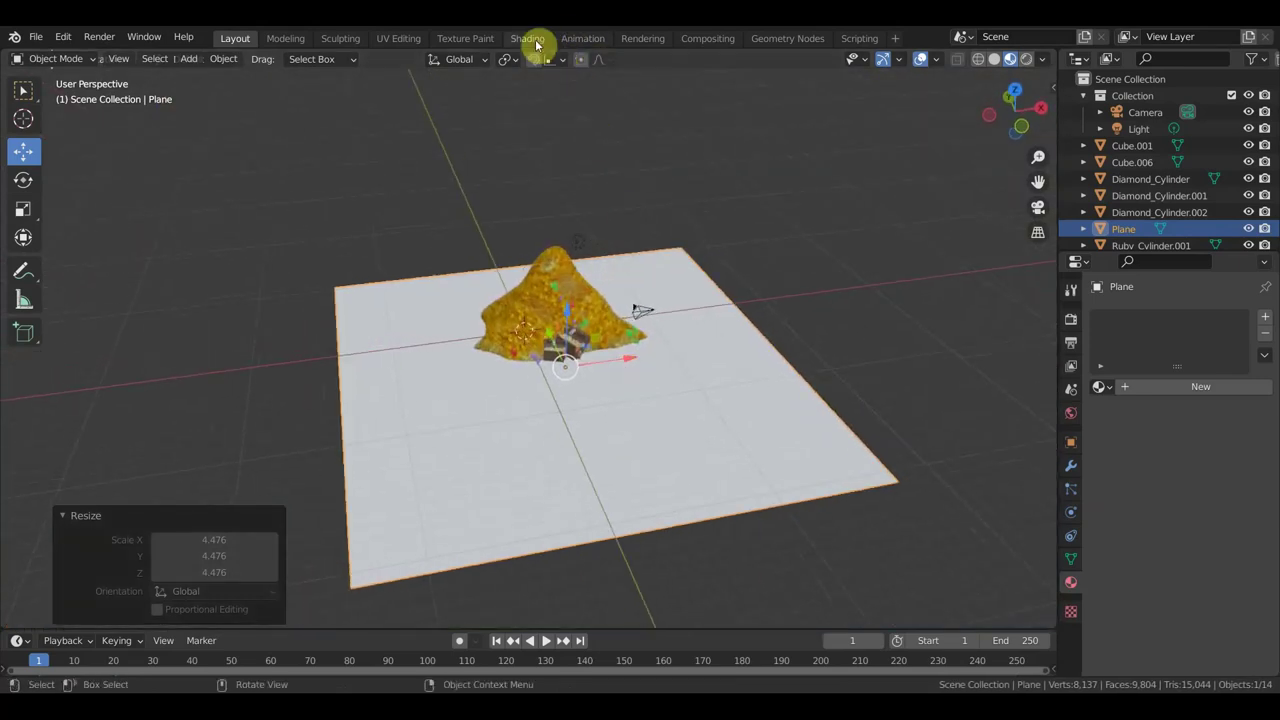
In the Shading workspace, give the plane a new material with an Image Texture linked to Base Color
{"action": "left_click", "coordinate": [527, 38]}
{"action": "left_click", "coordinate": [640, 421]}
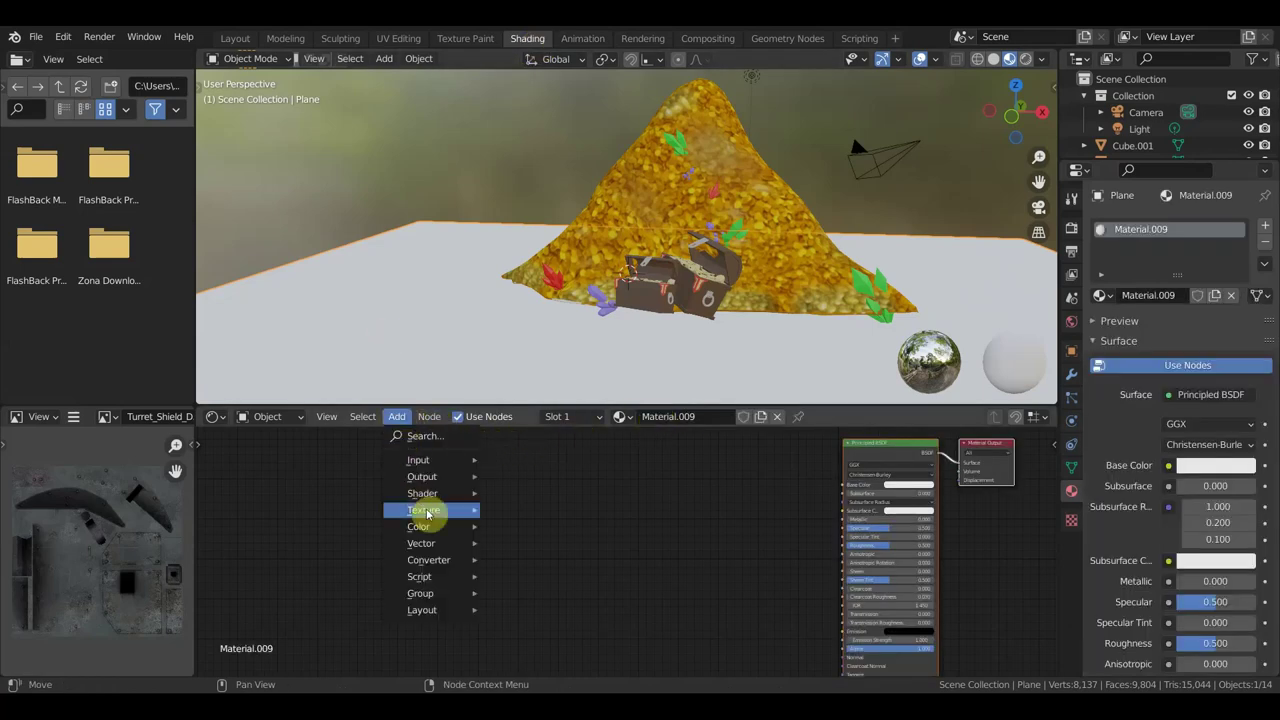
{"action": "mouse_move", "coordinate": [425, 510]}
{"action": "left_click", "coordinate": [560, 366]}
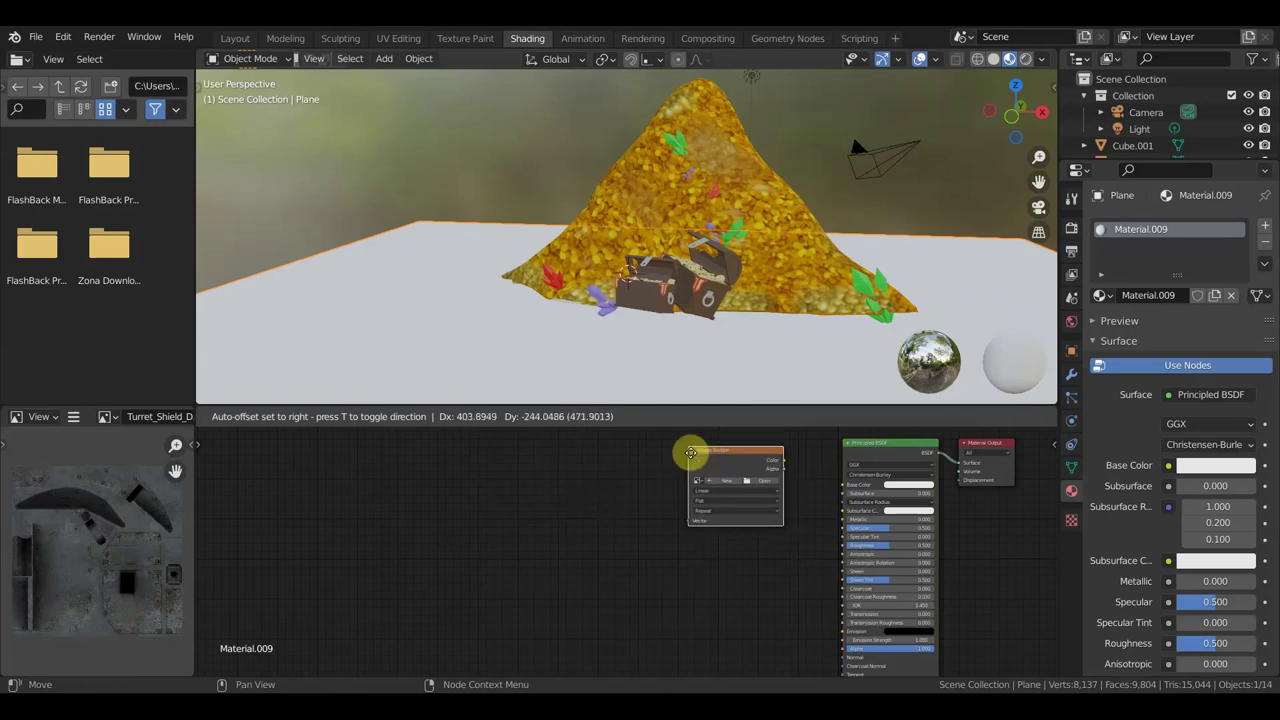
{"action": "left_click", "coordinate": [690, 453]}
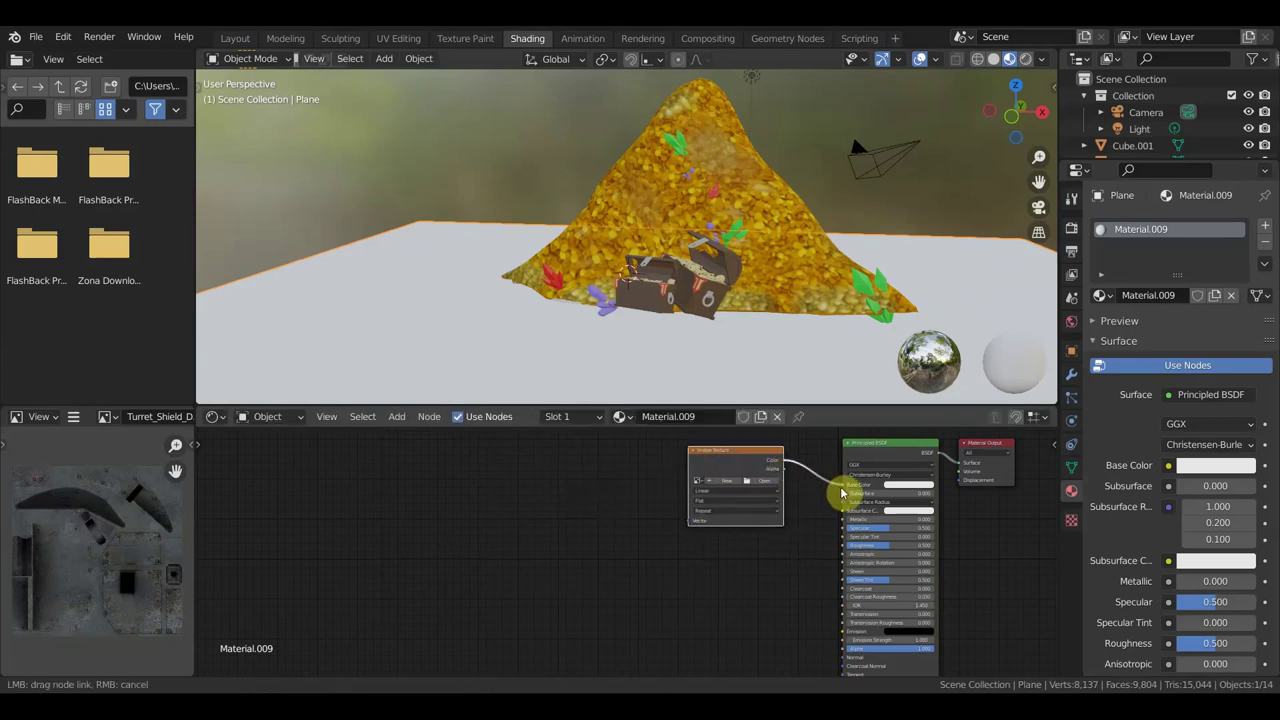
{"action": "left_click_drag", "start_coordinate": [841, 492], "coordinate": [843, 486]}
Load the first sand photo from the Desktop into the Image Texture node
{"action": "left_click", "coordinate": [768, 487]}
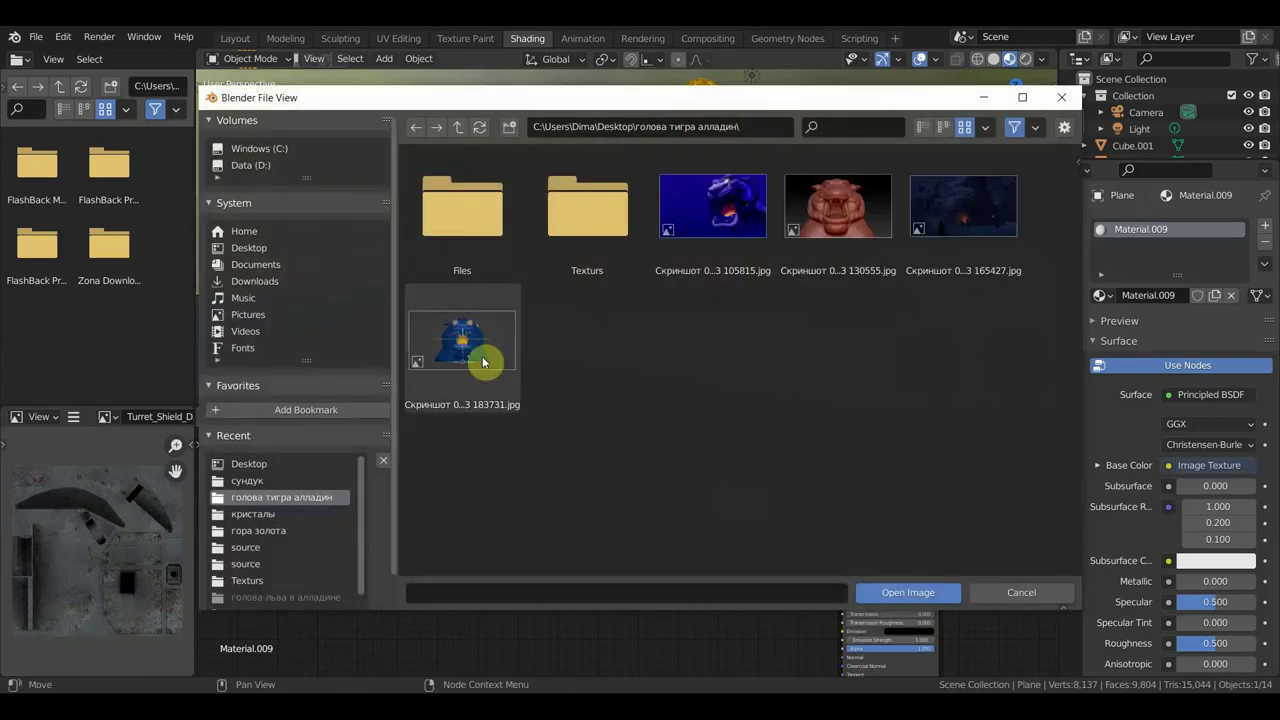
{"action": "left_click", "coordinate": [255, 249]}
{"action": "left_click", "coordinate": [705, 460]}
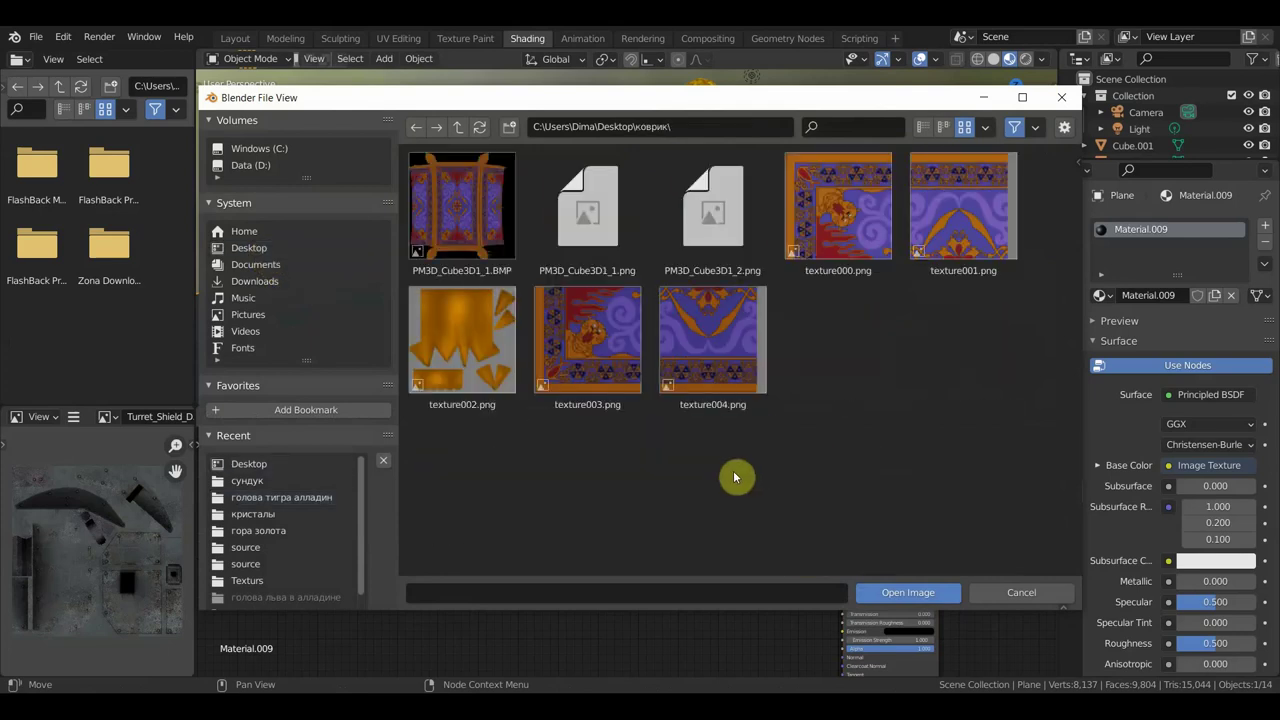
{"action": "left_click", "coordinate": [255, 249]}
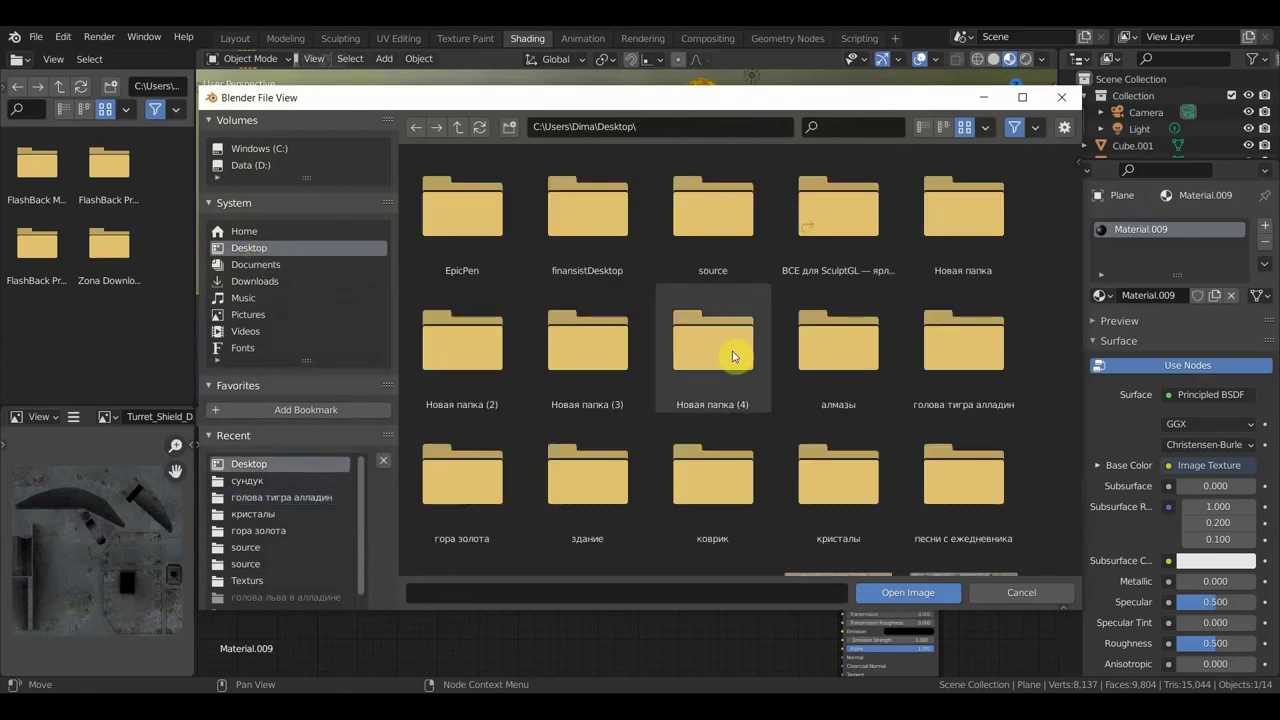
{"action": "scroll", "coordinate": [740, 385], "scroll_direction": "down", "scroll_amount": 5}
{"action": "scroll", "coordinate": [830, 380], "scroll_direction": "down", "scroll_amount": 1}
{"action": "left_click", "coordinate": [862, 332]}
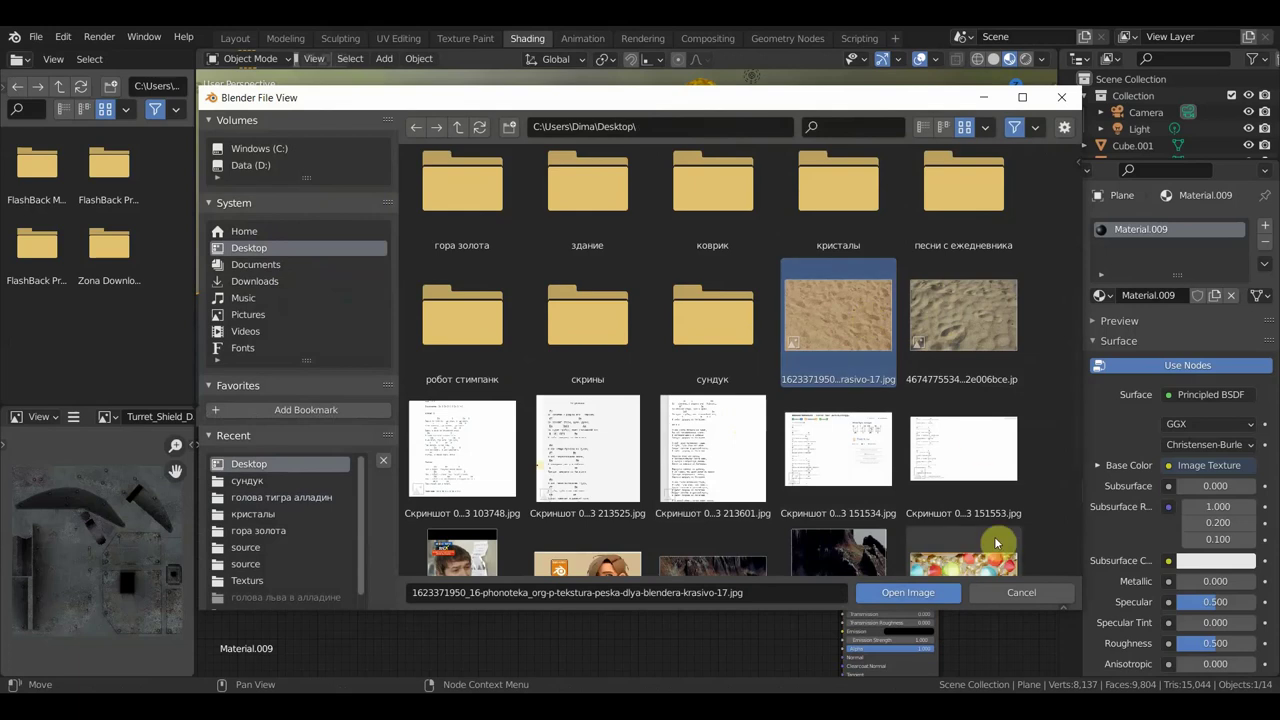
{"action": "left_click", "coordinate": [945, 593]}
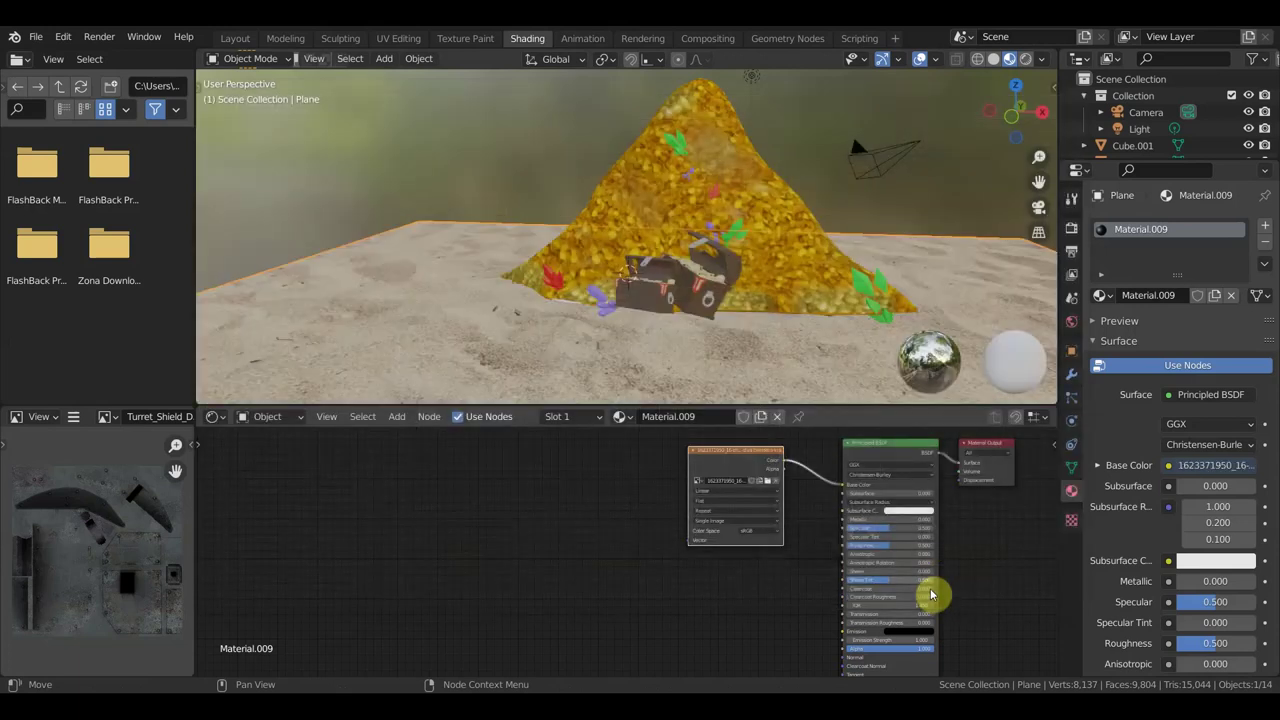
{"action": "middle_click_drag", "start_coordinate": [794, 289], "coordinate": [897, 314]}
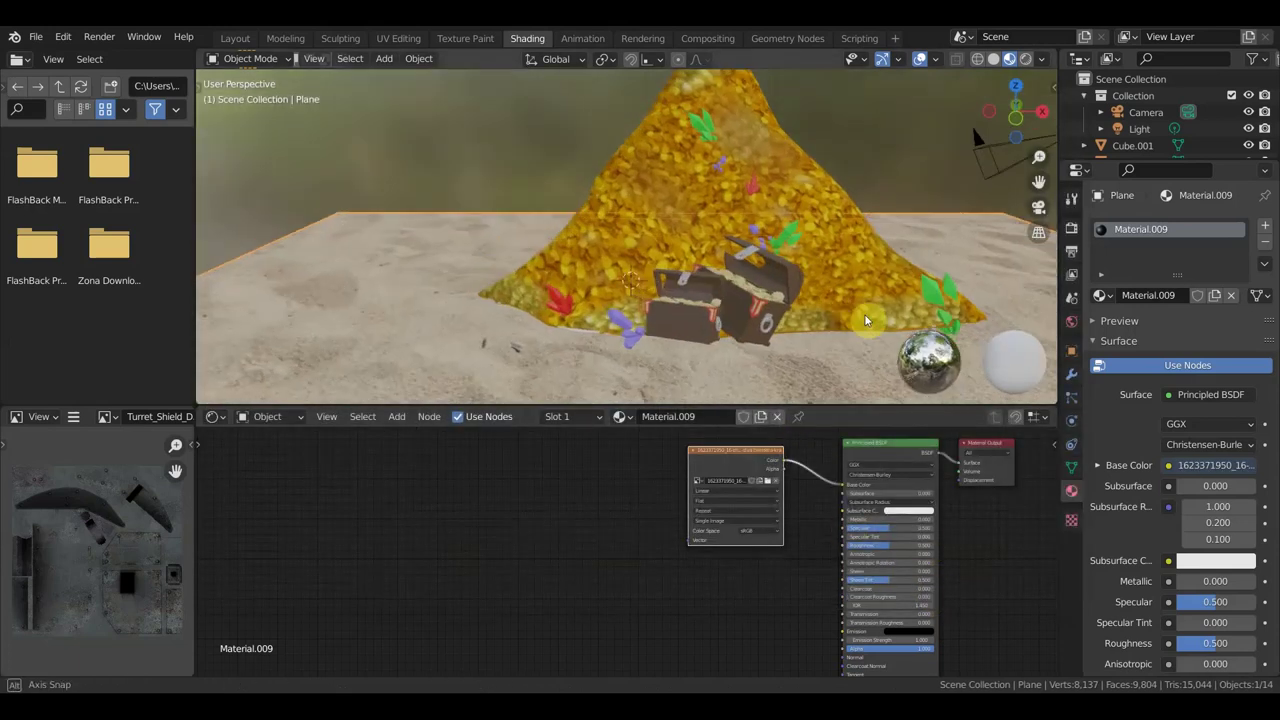
{"action": "scroll", "coordinate": [893, 301], "scroll_direction": "down", "scroll_amount": 3}
{"action": "mouse_move", "coordinate": [893, 301]}
{"action": "middle_mouse_down"}
{"action": "mouse_move", "coordinate": [929, 315]}
{"action": "mouse_move", "coordinate": [794, 291]}
{"action": "middle_mouse_up"}
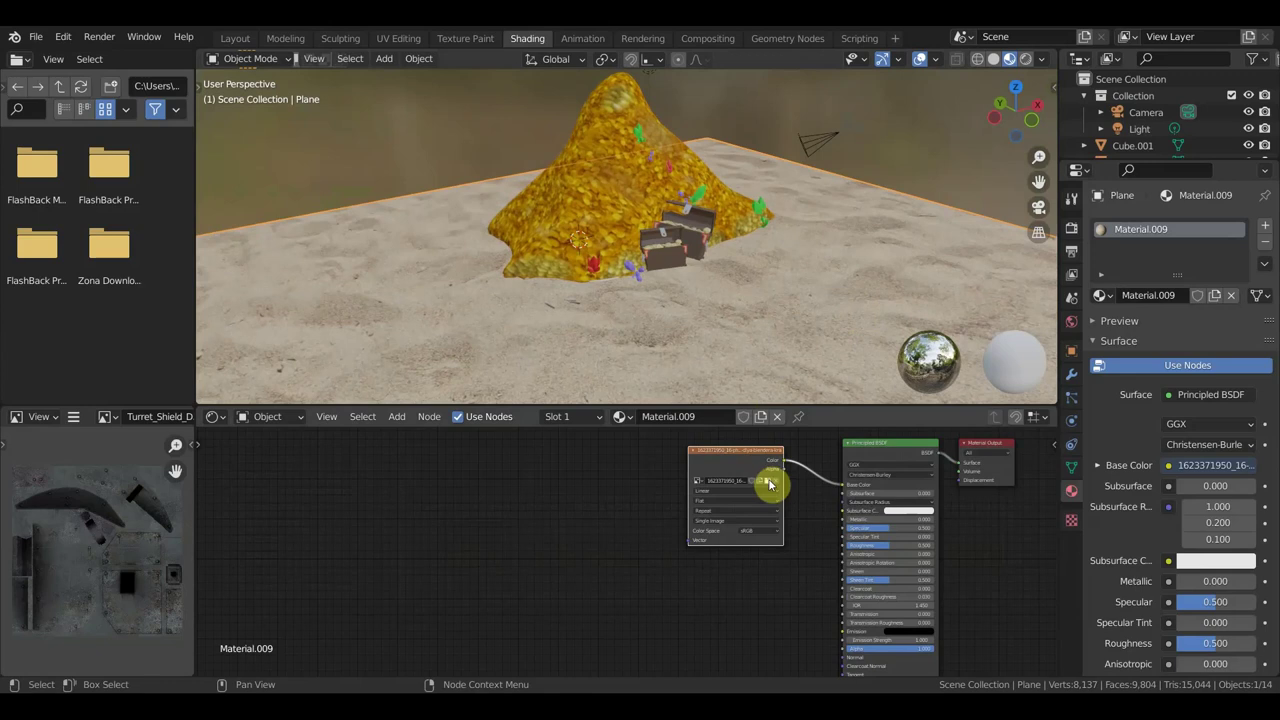
Replace the plane's texture image with the second sand photo
{"action": "left_click", "coordinate": [769, 484]}
{"action": "scroll", "coordinate": [663, 480], "scroll_direction": "down", "scroll_amount": 3}
{"action": "scroll", "coordinate": [744, 472], "scroll_direction": "down", "scroll_amount": 2}
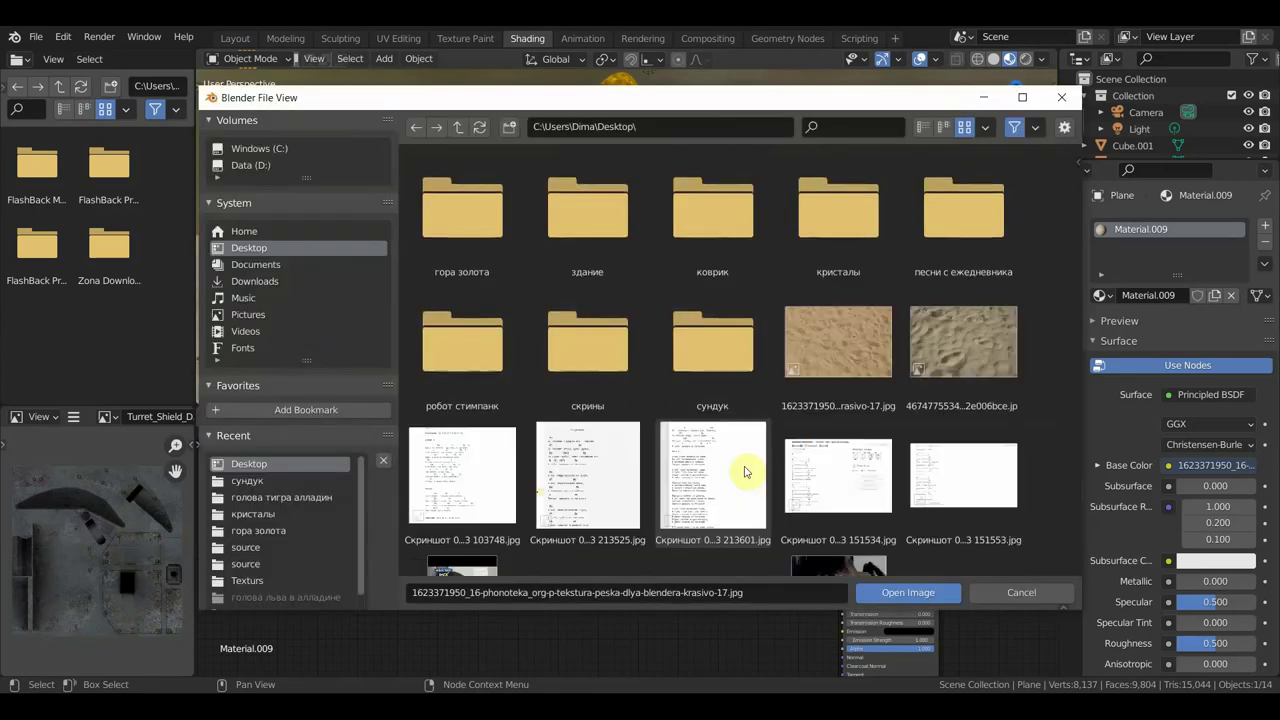
{"action": "scroll", "coordinate": [744, 472], "scroll_direction": "down", "scroll_amount": 2}
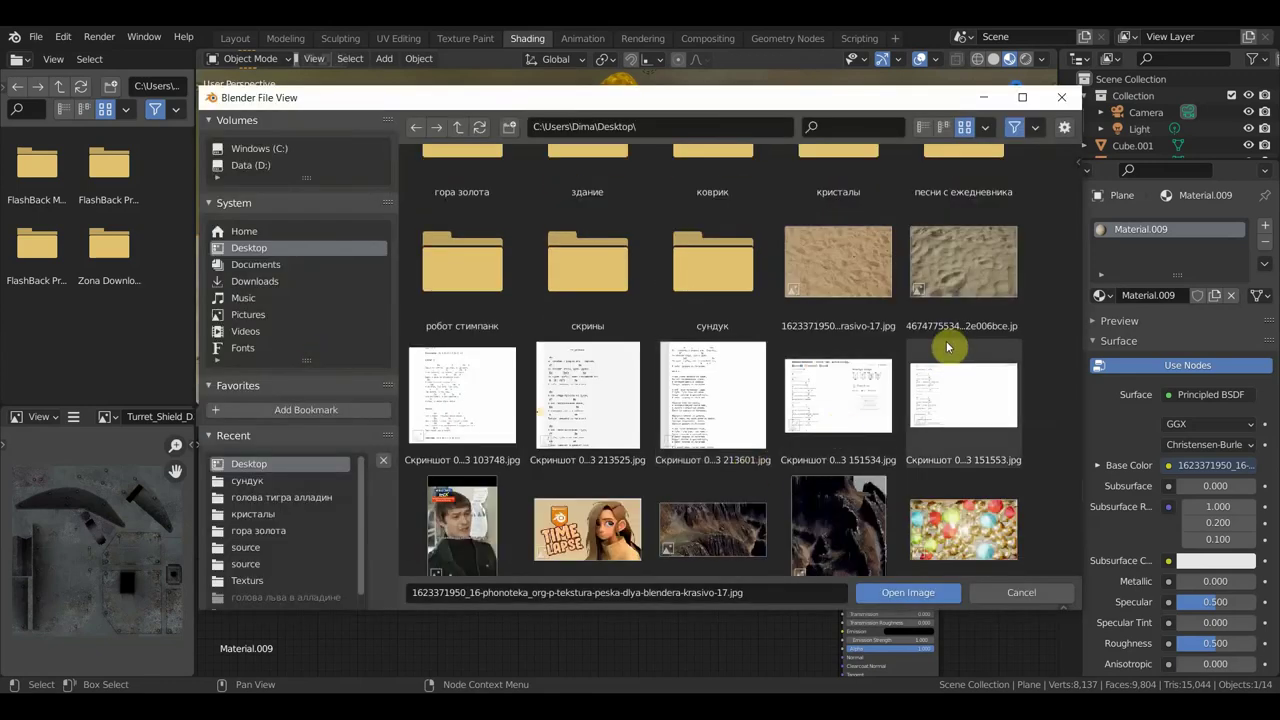
{"action": "scroll", "coordinate": [946, 340], "scroll_direction": "down", "scroll_amount": 3}
{"action": "scroll", "coordinate": [944, 341], "scroll_direction": "down", "scroll_amount": 1}
{"action": "scroll", "coordinate": [836, 418], "scroll_direction": "up", "scroll_amount": 3}
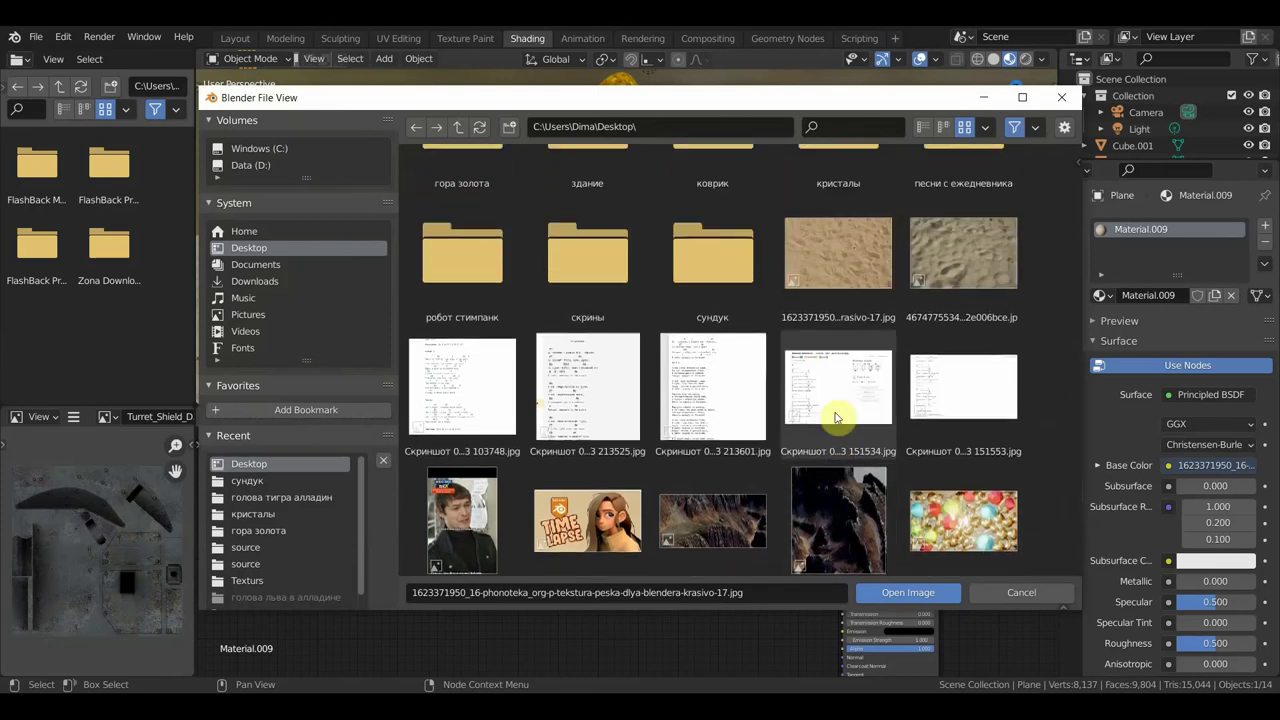
{"action": "scroll", "coordinate": [897, 400], "scroll_direction": "up", "scroll_amount": 3}
{"action": "left_click", "coordinate": [955, 345]}
{"action": "left_click", "coordinate": [910, 592]}
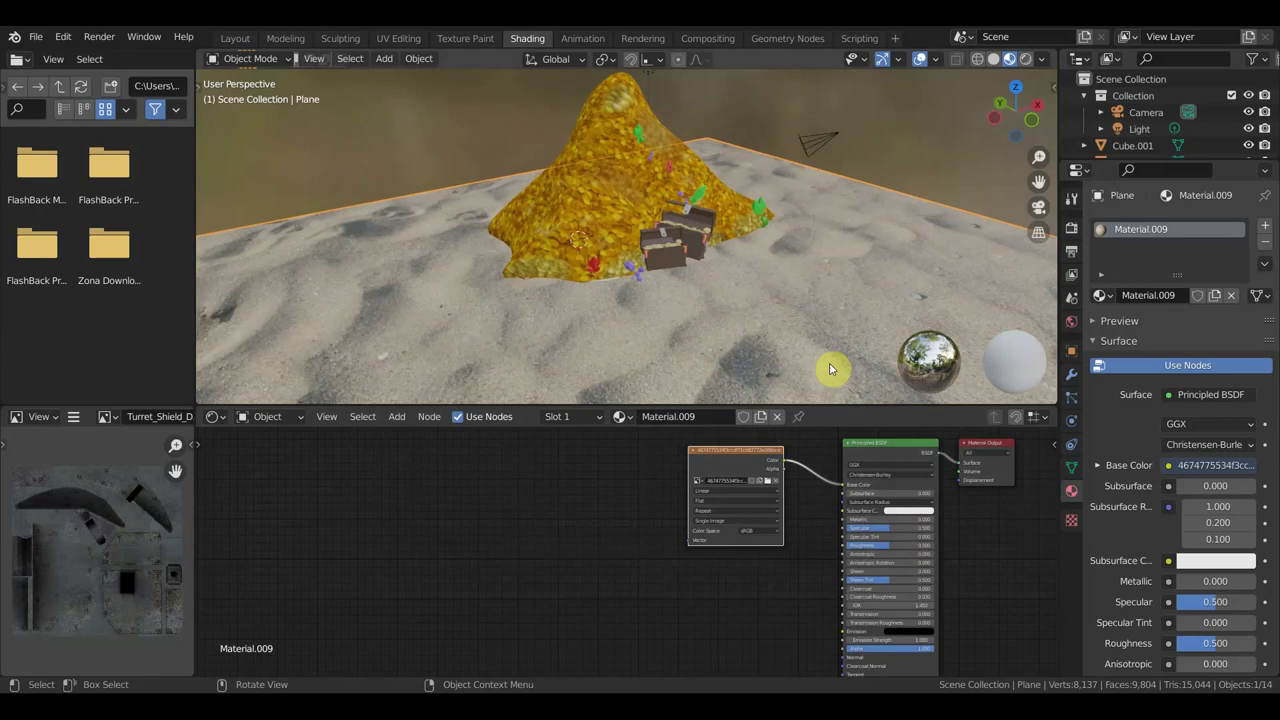
{"action": "middle_click_drag", "start_coordinate": [875, 313], "coordinate": [799, 288]}
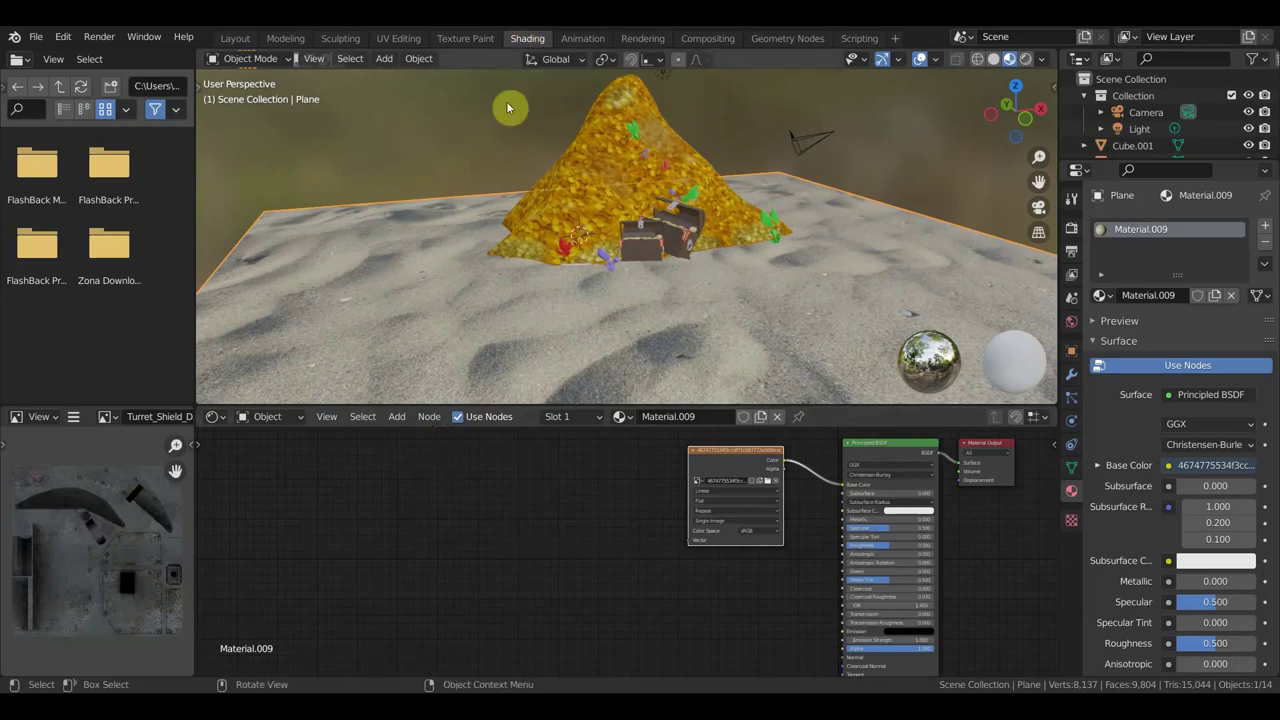
Switch to the UV Editing workspace
{"action": "left_click", "coordinate": [405, 39]}
{"action": "scroll", "coordinate": [460, 330], "scroll_direction": "down", "scroll_amount": 4}
{"action": "scroll", "coordinate": [420, 390], "scroll_direction": "down", "scroll_amount": 4}
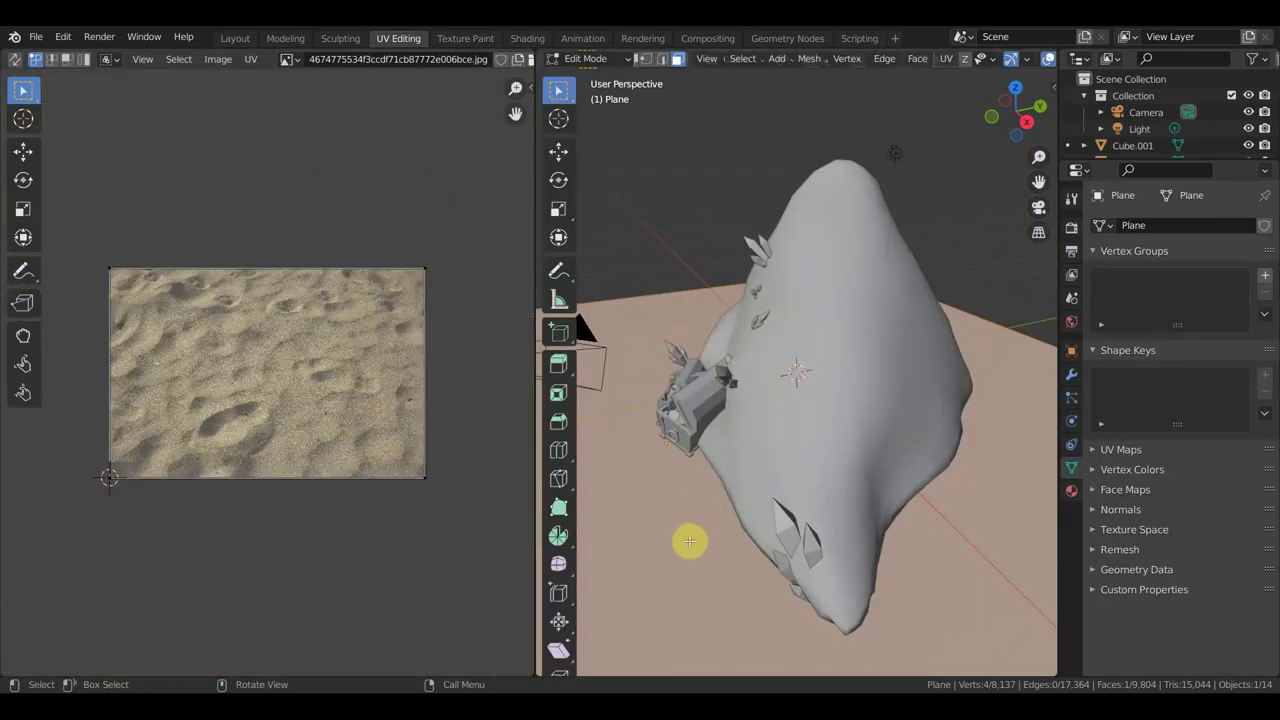
Select all of the plane's UVs, scale them up, and switch to Material Preview
{"action": "key", "text": "a"}
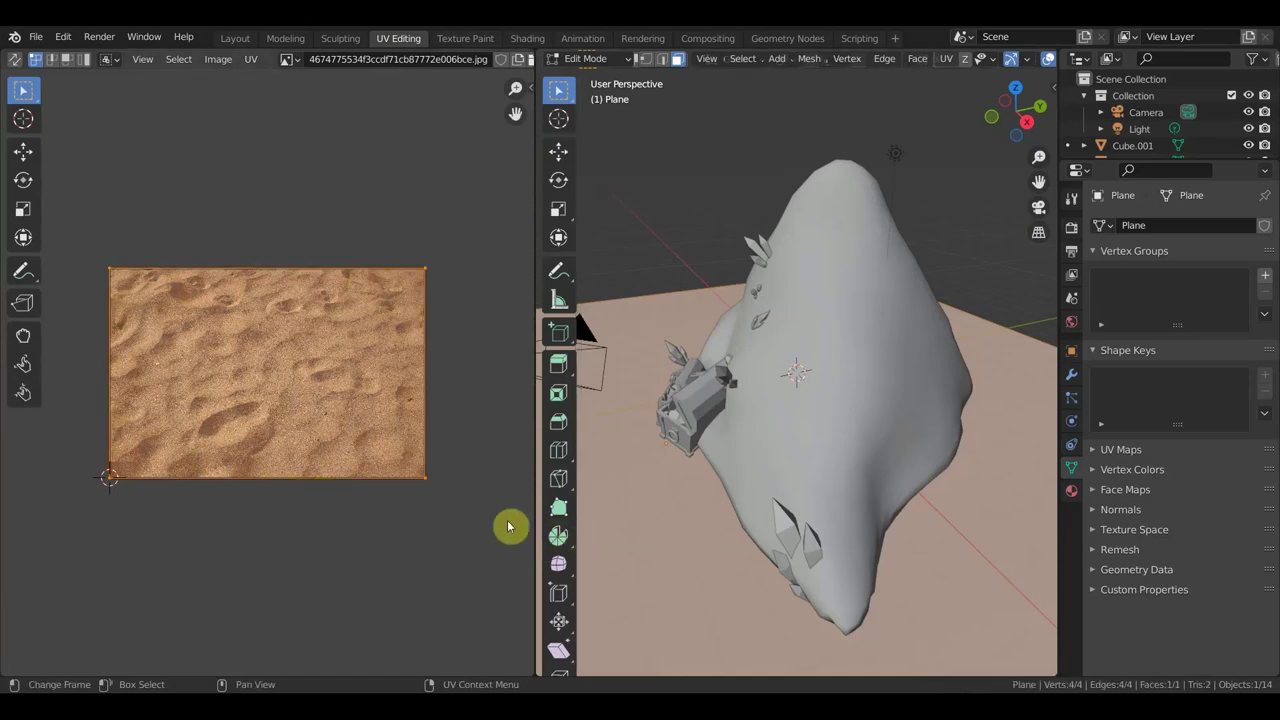
{"action": "key", "text": "s"}
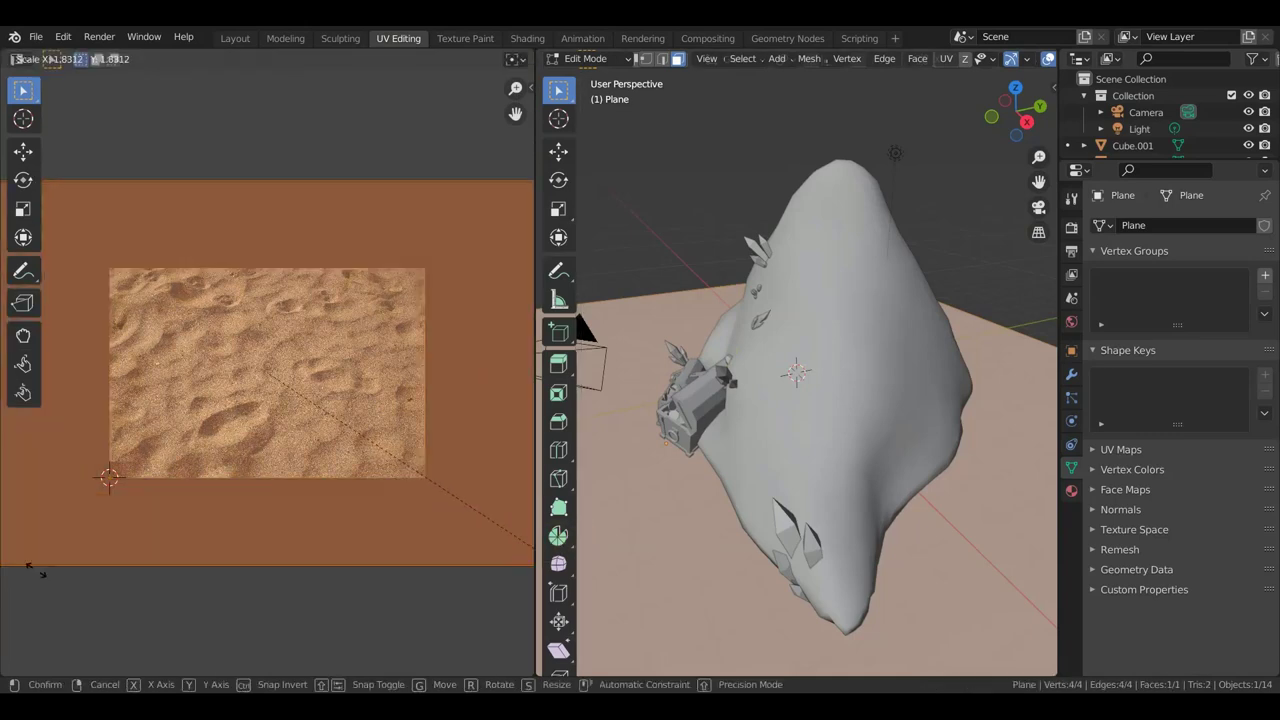
{"action": "left_click", "coordinate": [55, 590]}
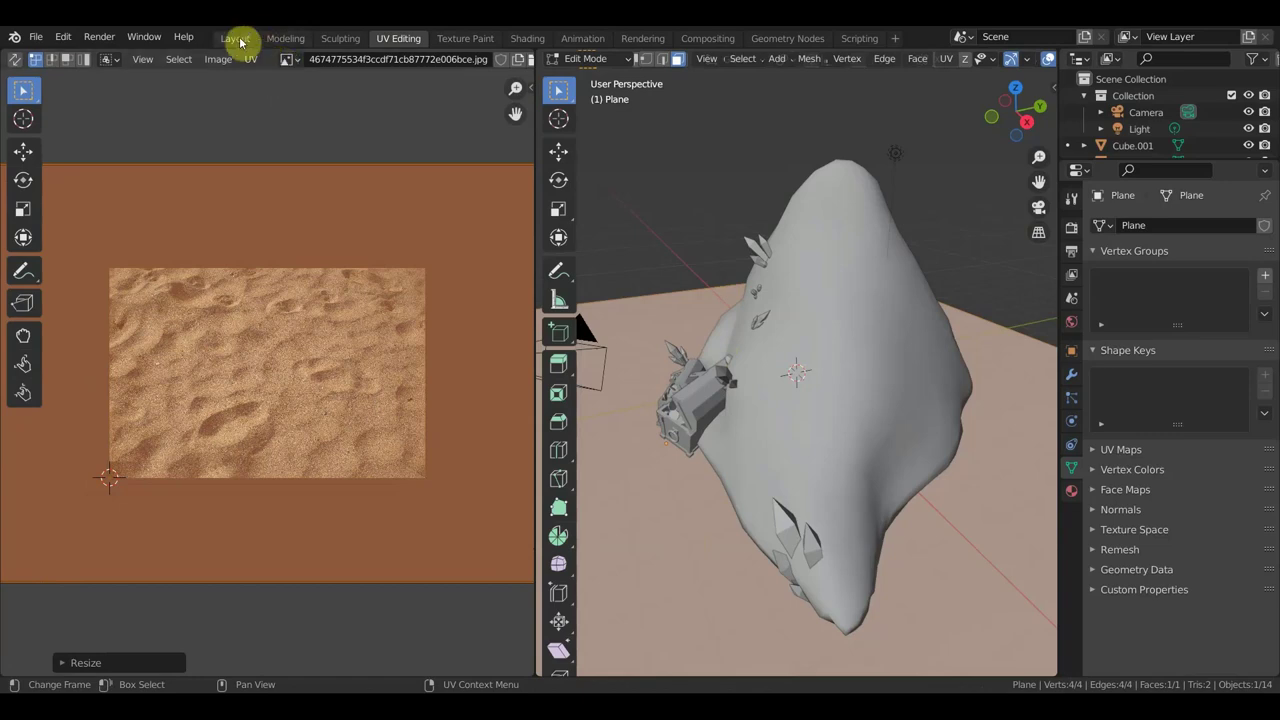
{"action": "scroll", "coordinate": [960, 57], "scroll_direction": "down", "scroll_amount": 2}
{"action": "scroll", "coordinate": [995, 60], "scroll_direction": "down", "scroll_amount": 3}
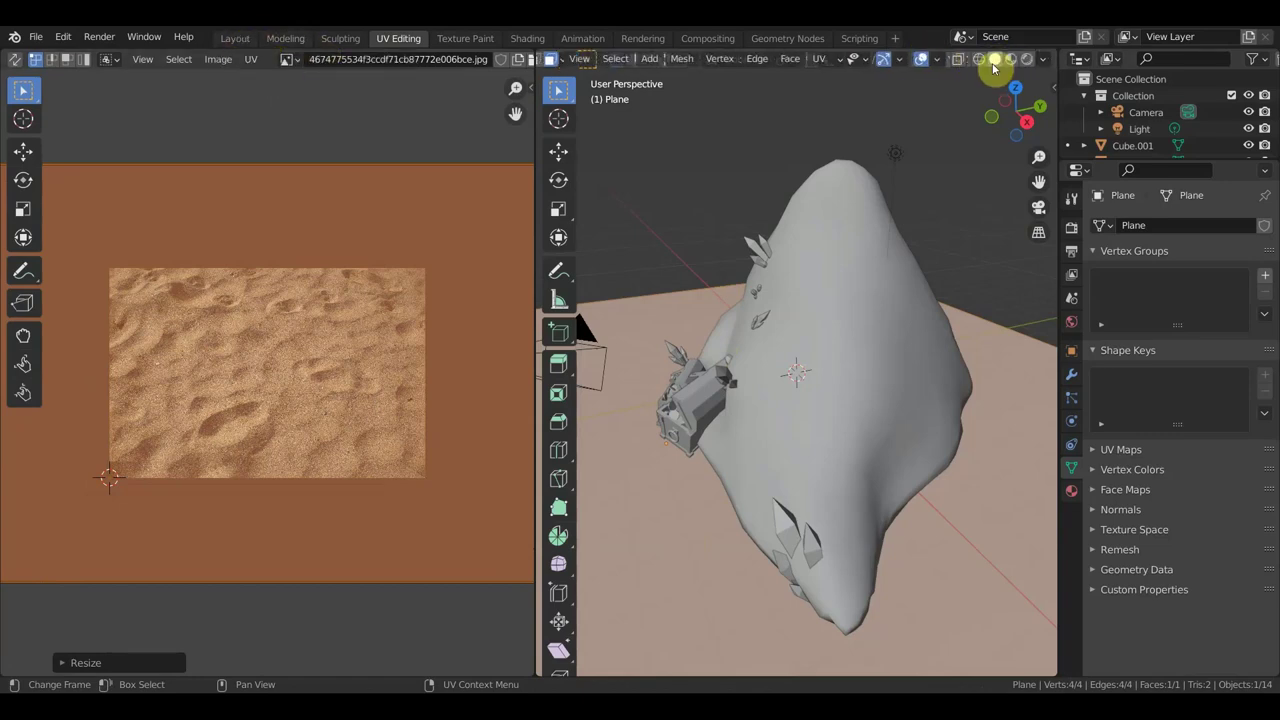
{"action": "left_click", "coordinate": [1013, 60]}
{"action": "scroll", "coordinate": [880, 330], "scroll_direction": "down", "scroll_amount": 3}
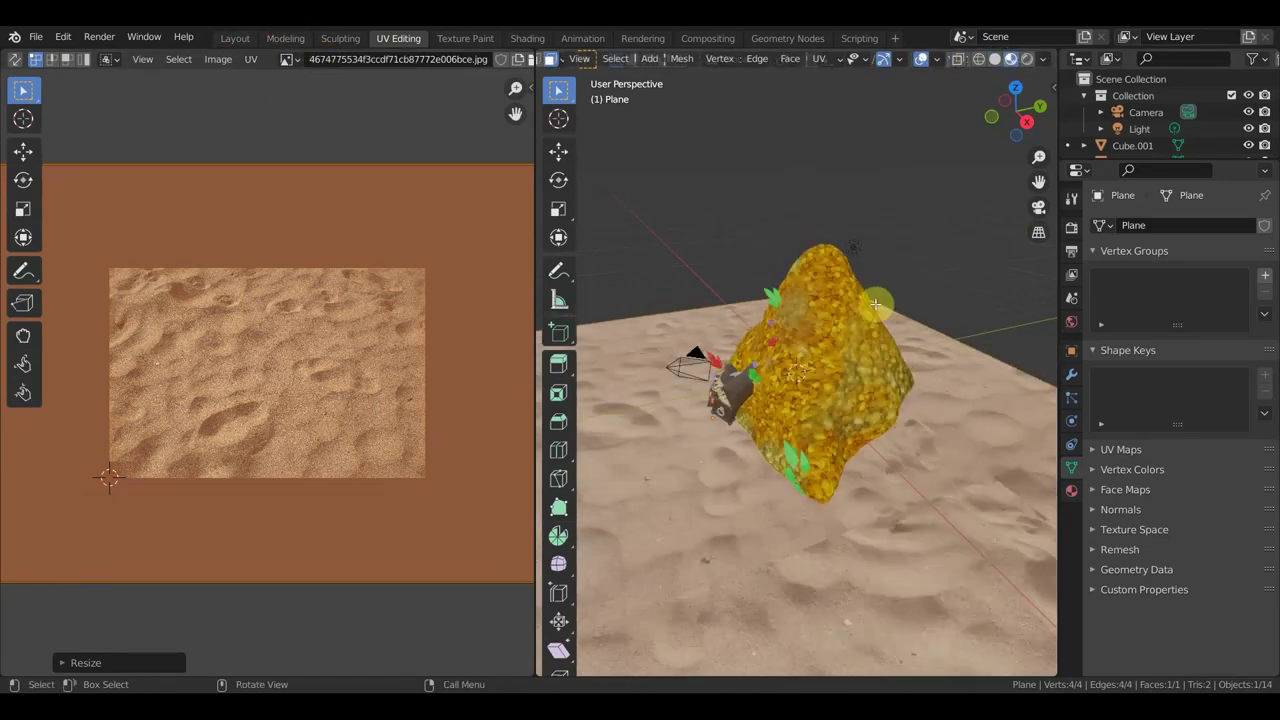
{"action": "middle_click_drag", "start_coordinate": [880, 330], "coordinate": [928, 375]}
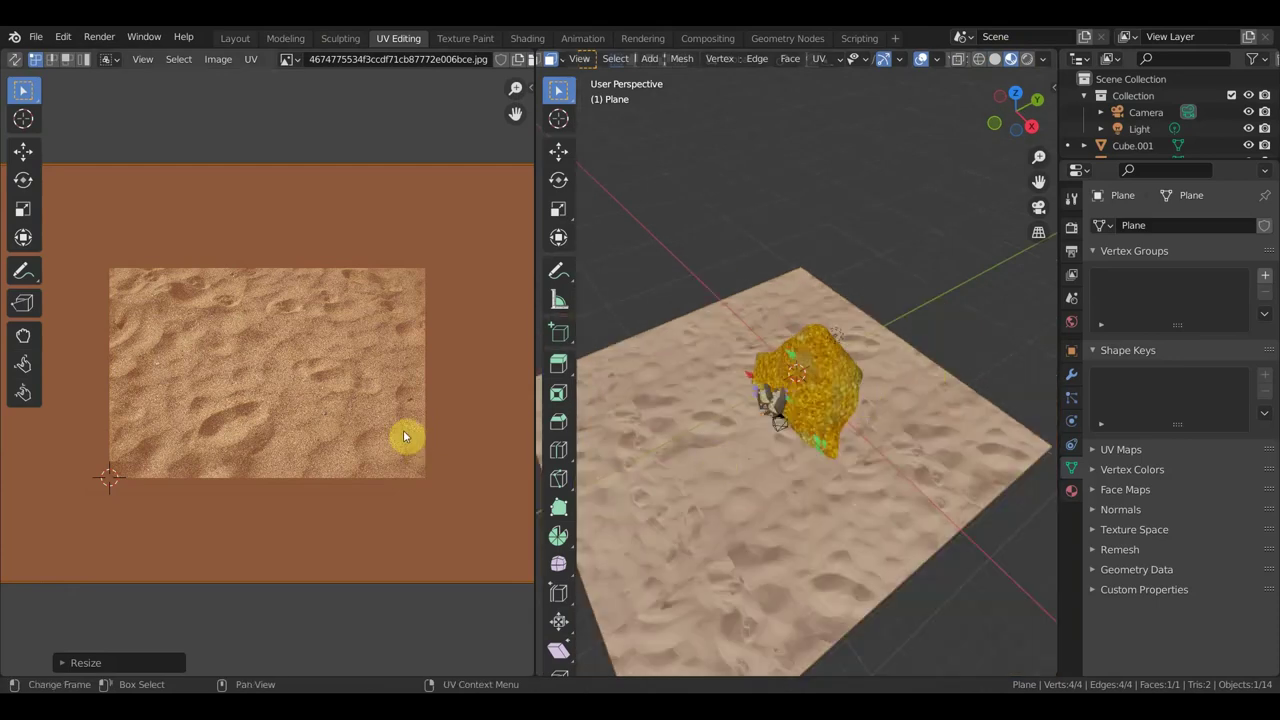
Rescale the UVs to about 0.61 to refine the sand tiling, then return to Layout
{"action": "key", "text": "s"}
{"action": "left_click", "coordinate": [25, 512]}
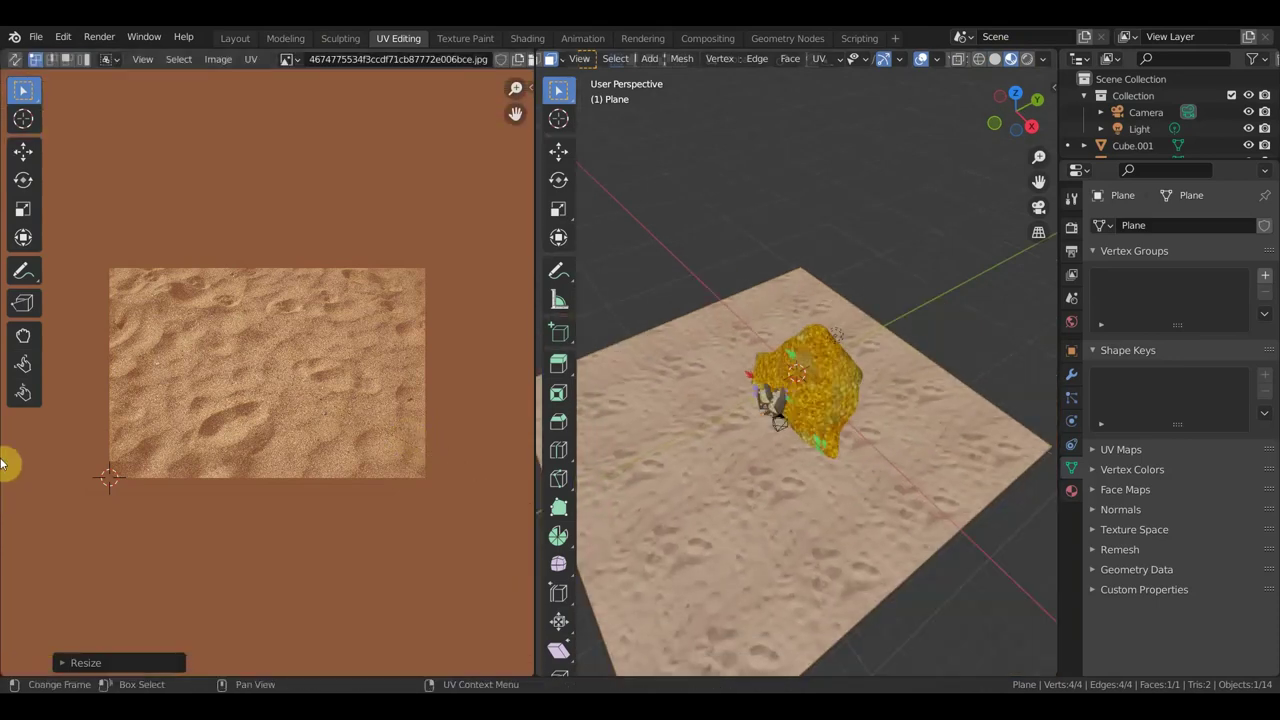
{"action": "mouse_move", "coordinate": [715, 488]}
{"action": "middle_mouse_down"}
{"action": "mouse_move", "coordinate": [766, 520]}
{"action": "mouse_move", "coordinate": [809, 523]}
{"action": "middle_mouse_up"}
{"action": "scroll", "coordinate": [809, 521], "scroll_direction": "up", "scroll_amount": 2}
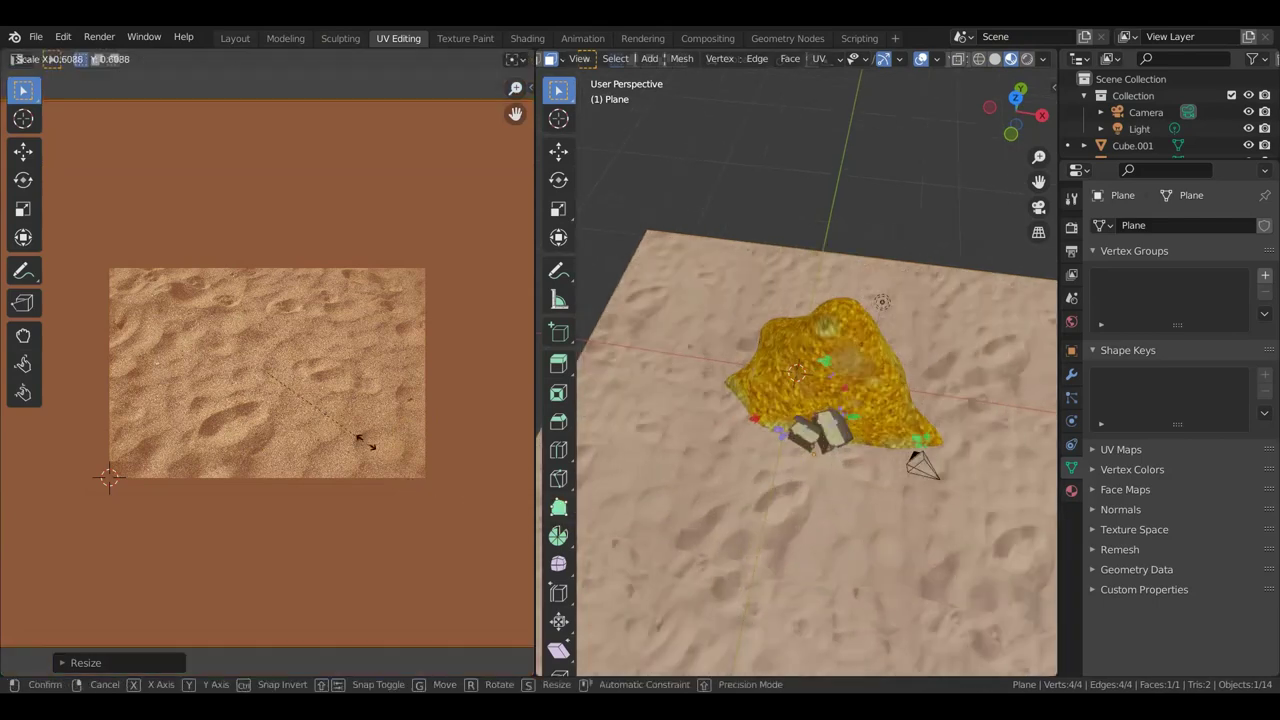
{"action": "key", "text": "s"}
{"action": "left_click", "coordinate": [345, 414]}
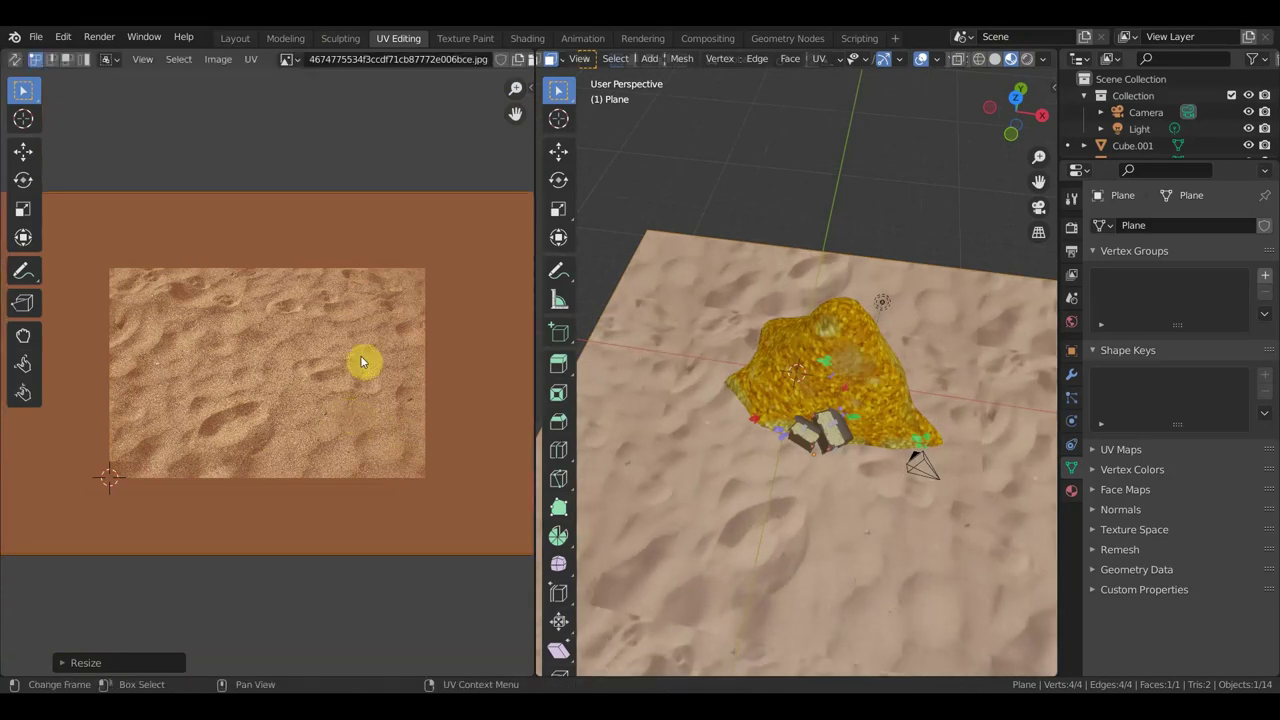
{"action": "left_click", "coordinate": [38, 37]}
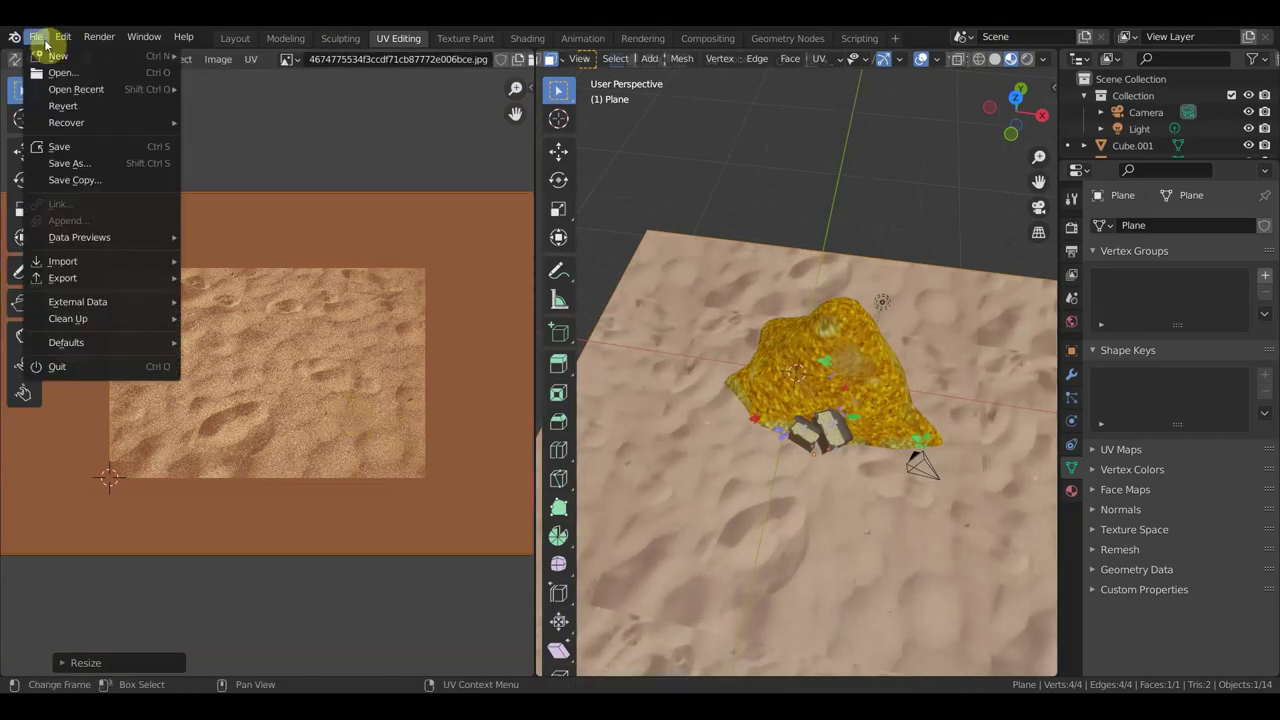
{"action": "left_click", "coordinate": [236, 39]}
{"action": "scroll", "coordinate": [655, 353], "scroll_direction": "up", "scroll_amount": 2}
{"action": "scroll", "coordinate": [655, 353], "scroll_direction": "up", "scroll_amount": 2}
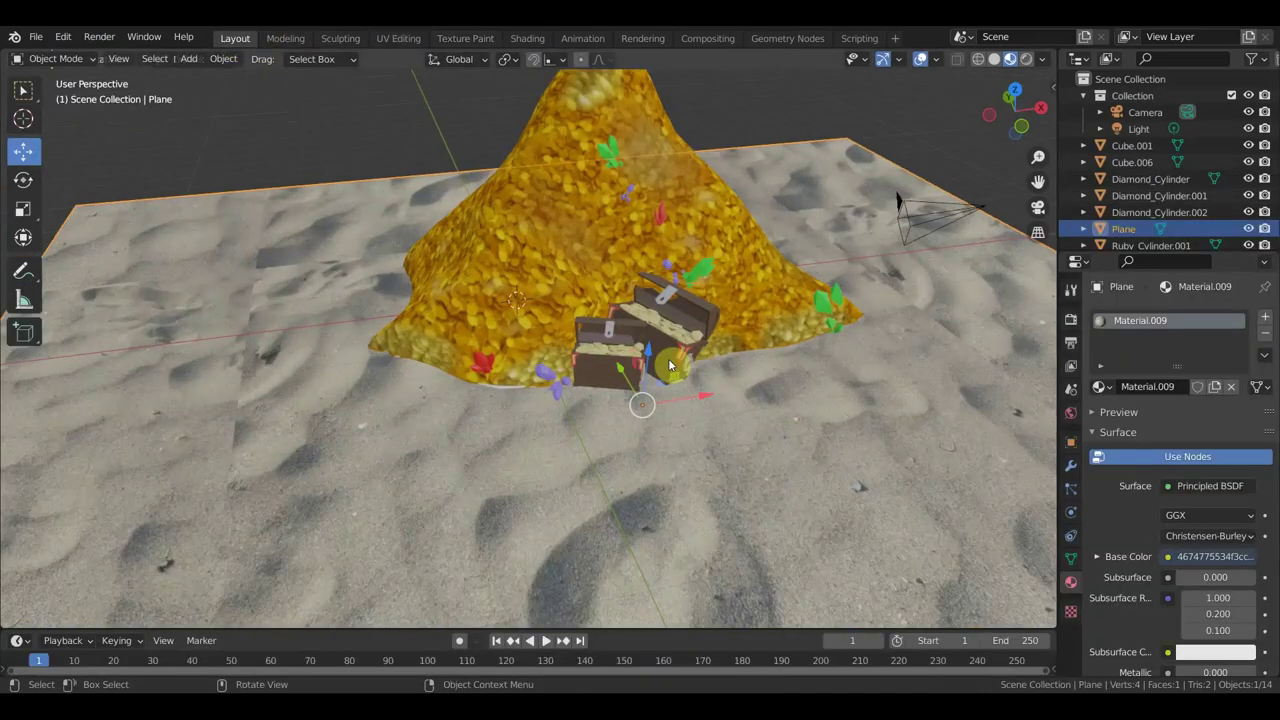
{"action": "scroll", "coordinate": [684, 324], "scroll_direction": "up", "scroll_amount": 2}
{"action": "scroll", "coordinate": [688, 316], "scroll_direction": "up", "scroll_amount": 1}
{"action": "mouse_move", "coordinate": [688, 313]}
{"action": "middle_mouse_down"}
{"action": "mouse_move", "coordinate": [776, 312]}
{"action": "mouse_move", "coordinate": [698, 302]}
{"action": "middle_mouse_up"}
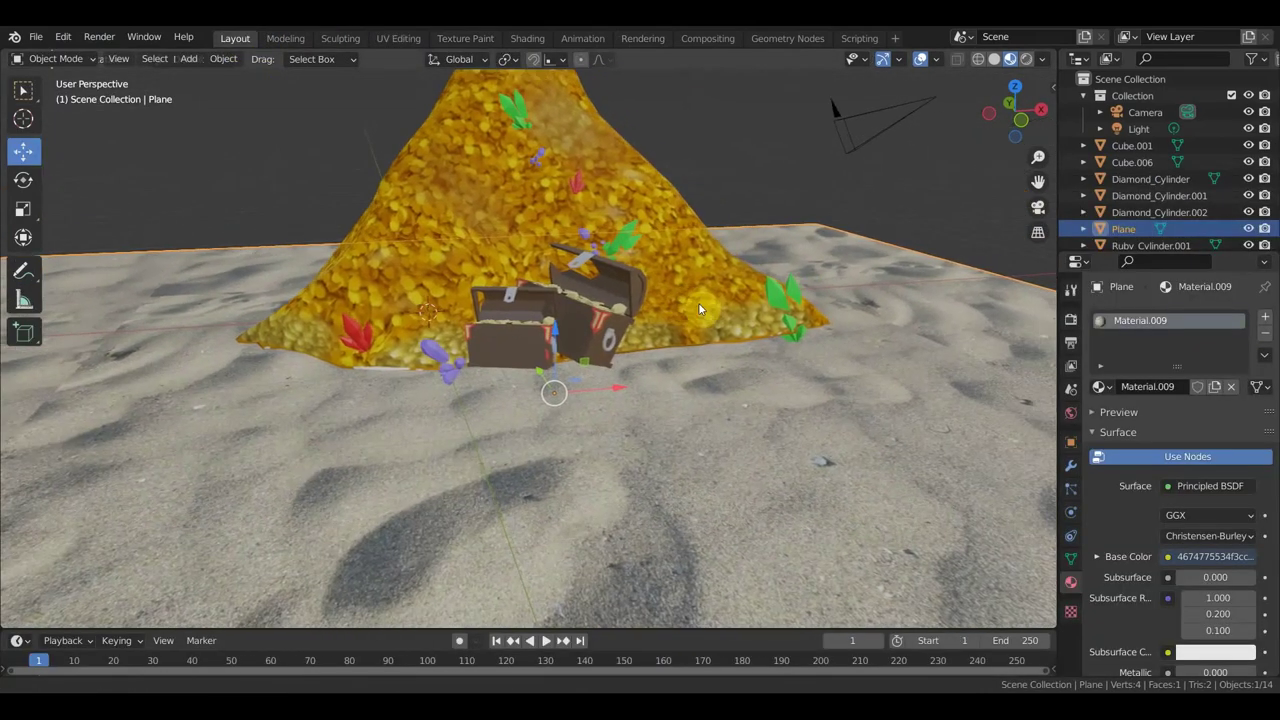
{"action": "scroll", "coordinate": [700, 302], "scroll_direction": "up", "scroll_amount": 3}
{"action": "scroll", "coordinate": [733, 305], "scroll_direction": "up", "scroll_amount": 2}
{"action": "scroll", "coordinate": [733, 301], "scroll_direction": "down", "scroll_amount": 5}
{"action": "scroll", "coordinate": [746, 298], "scroll_direction": "down", "scroll_amount": 2}
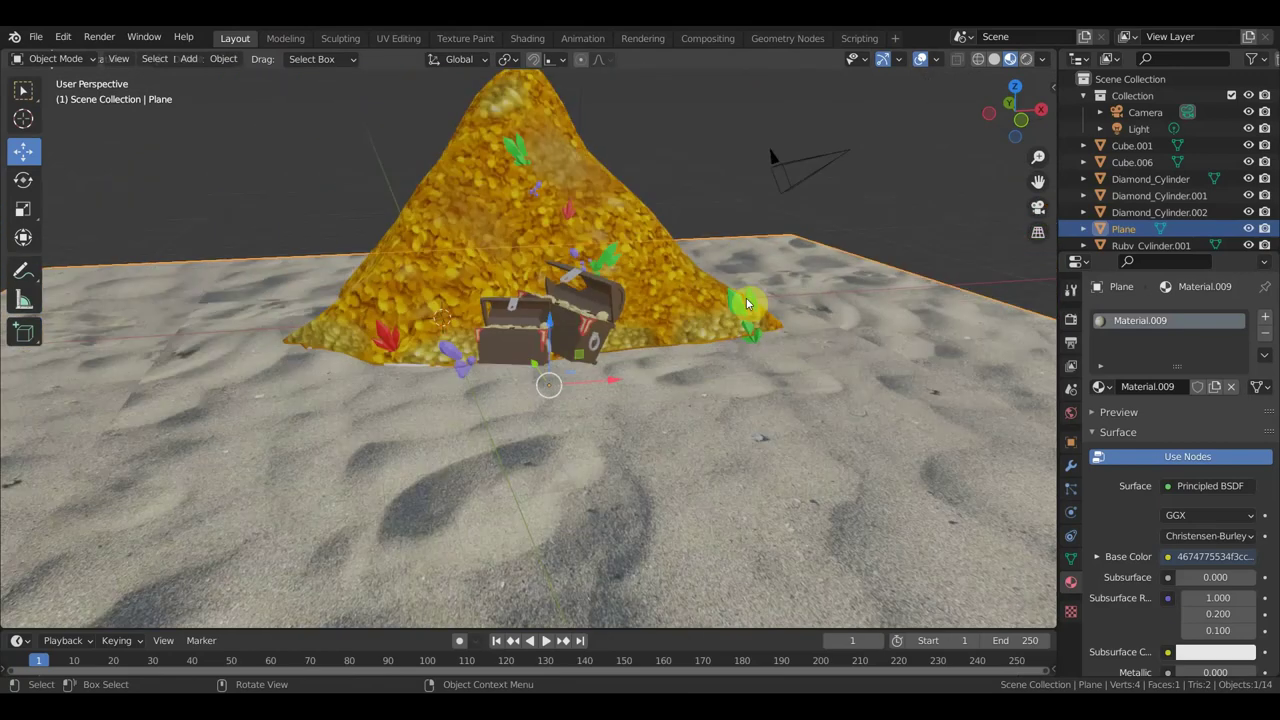
{"action": "mouse_move", "coordinate": [764, 297]}
{"action": "middle_mouse_down"}
{"action": "mouse_move", "coordinate": [836, 303]}
{"action": "mouse_move", "coordinate": [891, 289]}
{"action": "middle_mouse_up"}
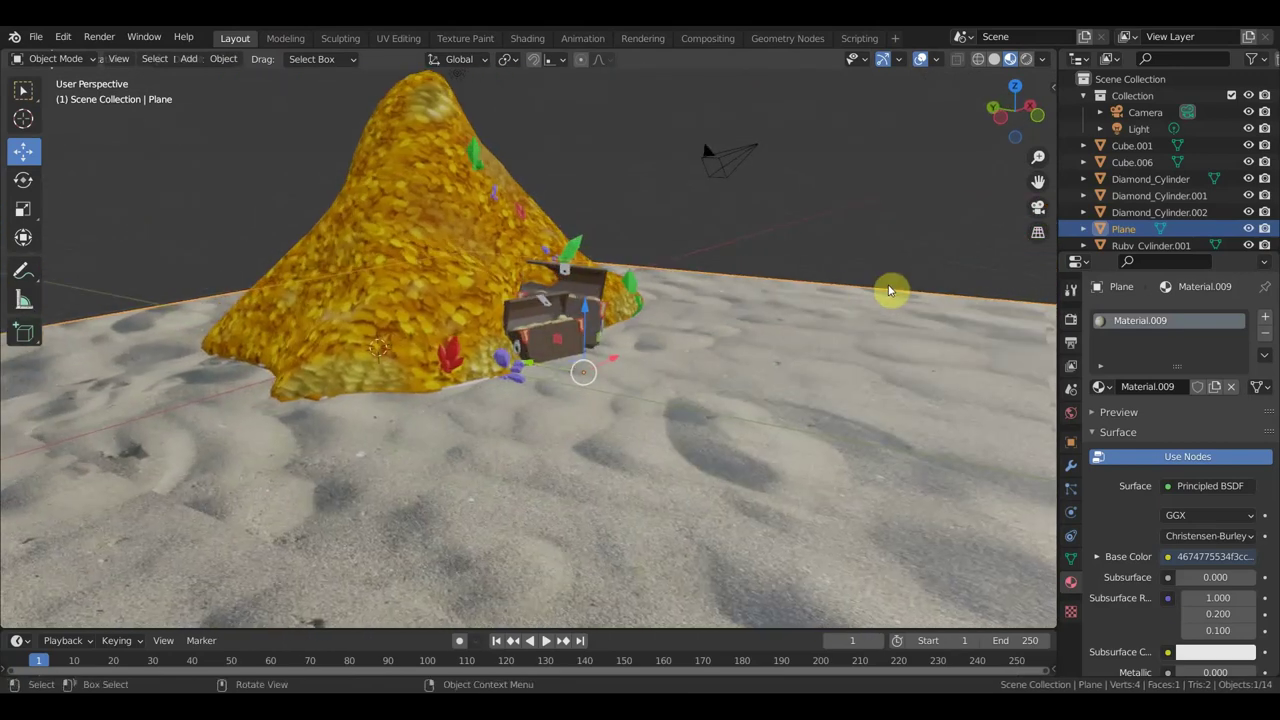
{"action": "mouse_move", "coordinate": [817, 323]}
{"action": "middle_mouse_down"}
{"action": "mouse_move", "coordinate": [846, 383]}
{"action": "mouse_move", "coordinate": [607, 382]}
{"action": "middle_mouse_up"}
{"action": "mouse_move", "coordinate": [688, 381]}
{"action": "middle_mouse_down"}
{"action": "mouse_move", "coordinate": [828, 371]}
{"action": "mouse_move", "coordinate": [809, 400]}
{"action": "middle_mouse_up"}
{"action": "scroll", "coordinate": [833, 374], "scroll_direction": "down", "scroll_amount": 3}
{"action": "left_click", "coordinate": [675, 347]}
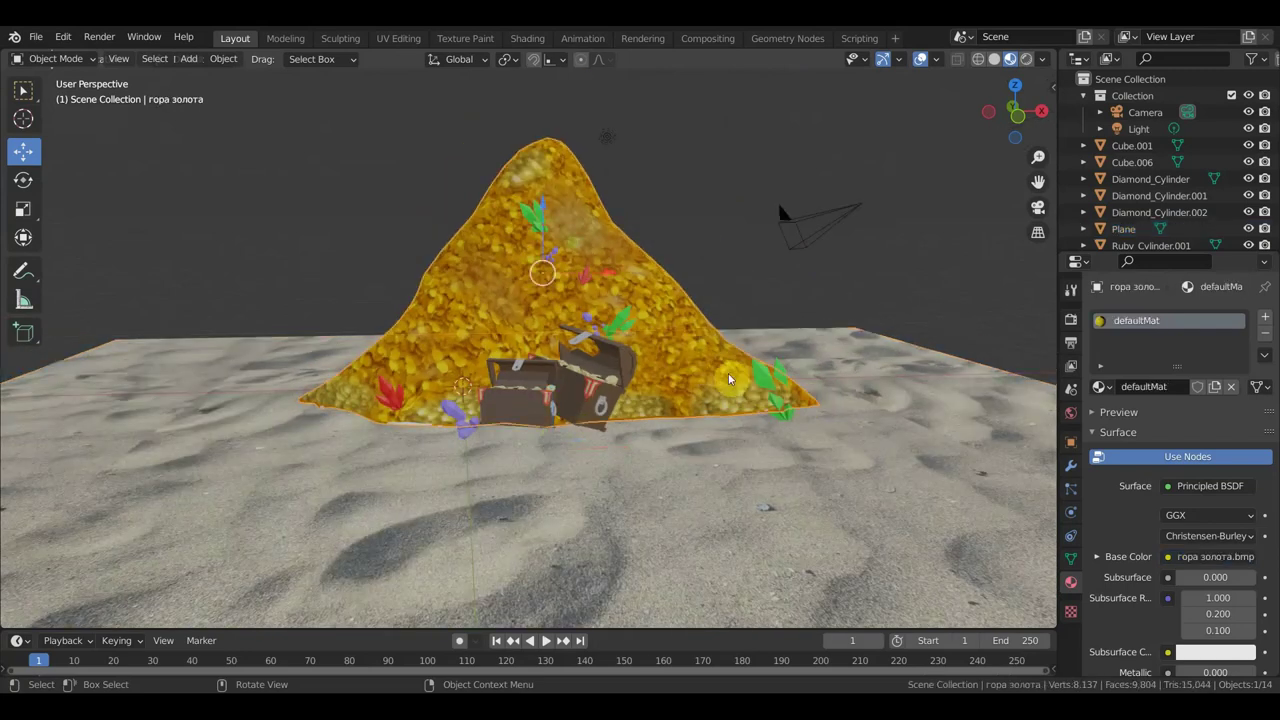
Duplicate the gold pile, shrink the copy to 0.414, rotate it 16.2° and set it left of the main pile
{"action": "key", "text": "shift+d"}
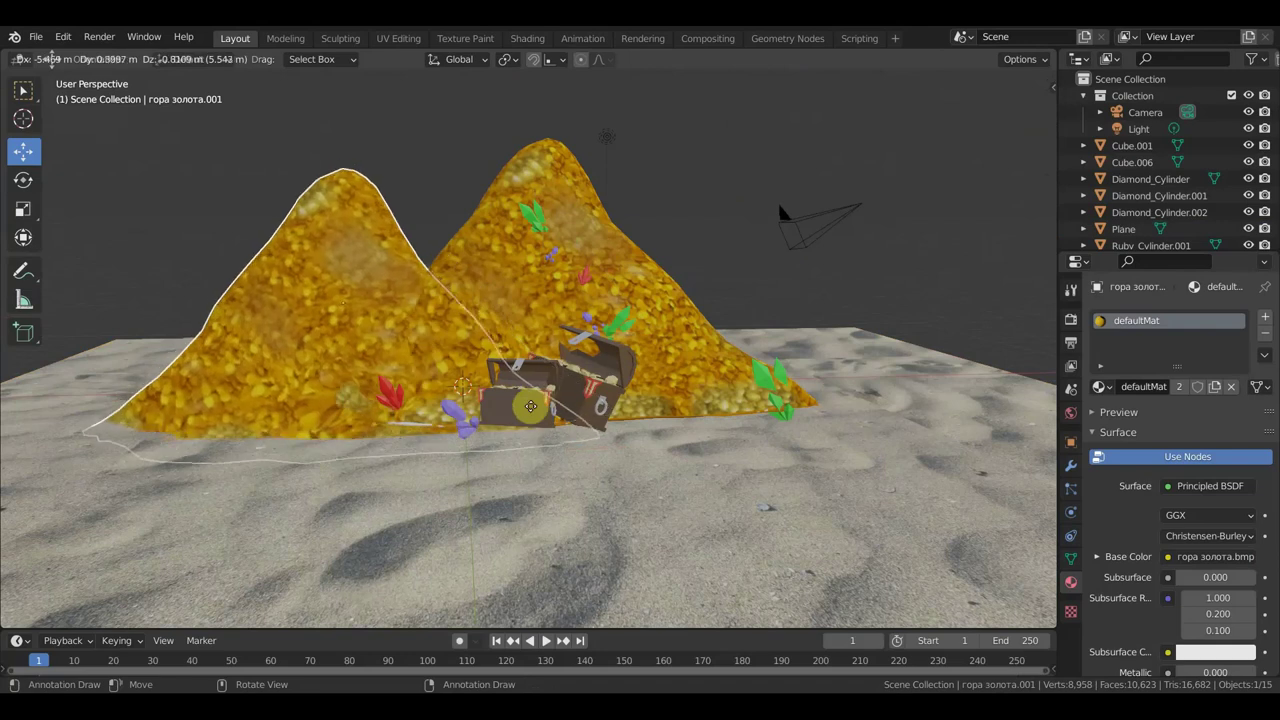
{"action": "left_click", "coordinate": [540, 405]}
{"action": "key", "text": "s"}
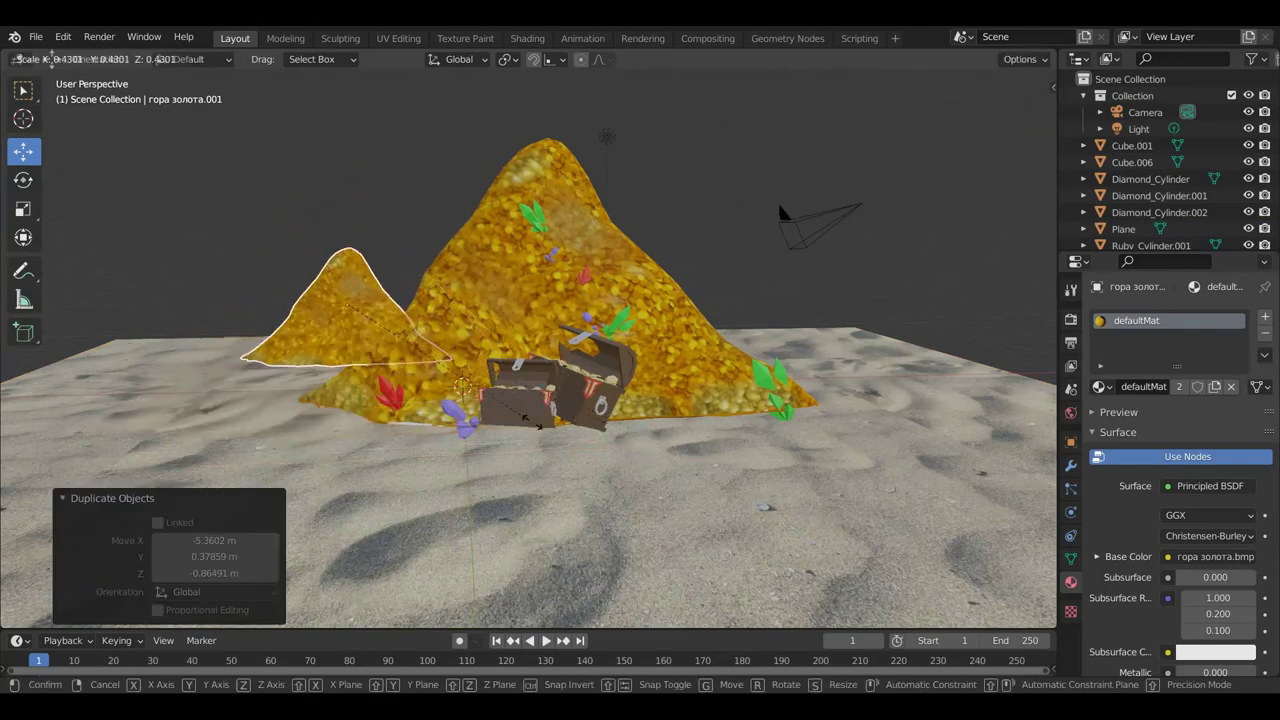
{"action": "left_click", "coordinate": [531, 427]}
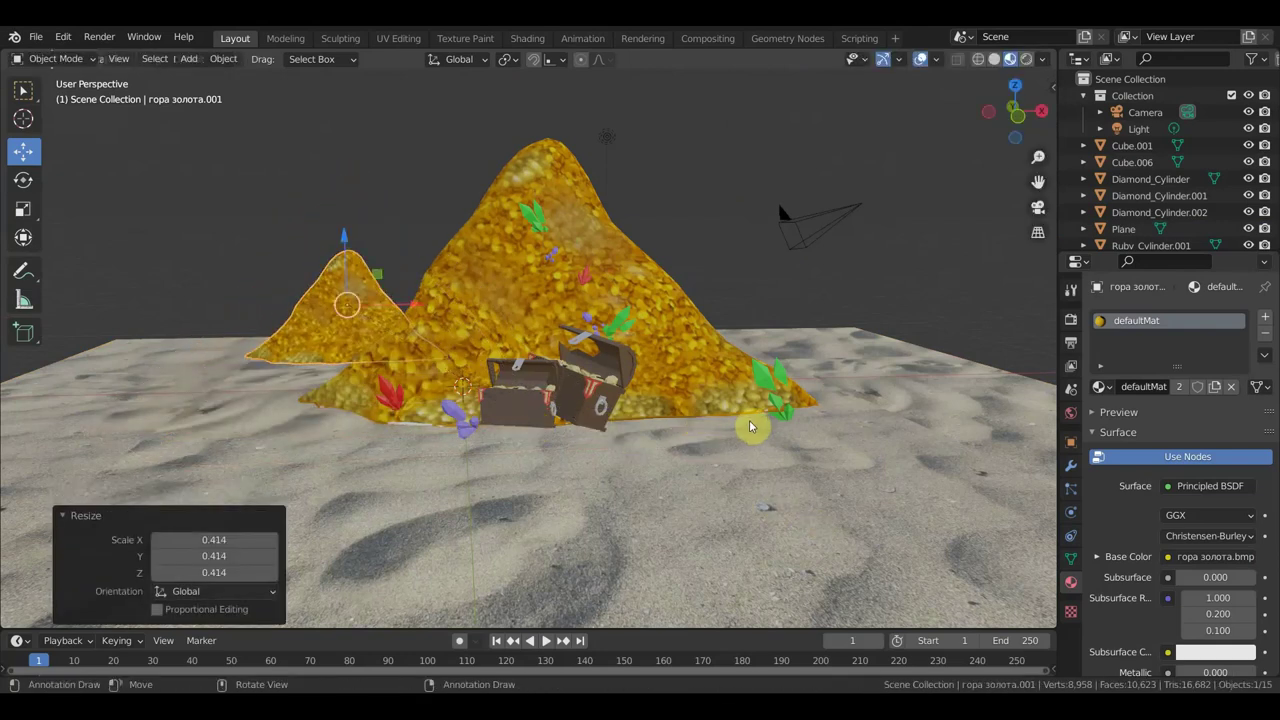
{"action": "key", "text": "r"}
{"action": "left_click", "coordinate": [675, 519]}
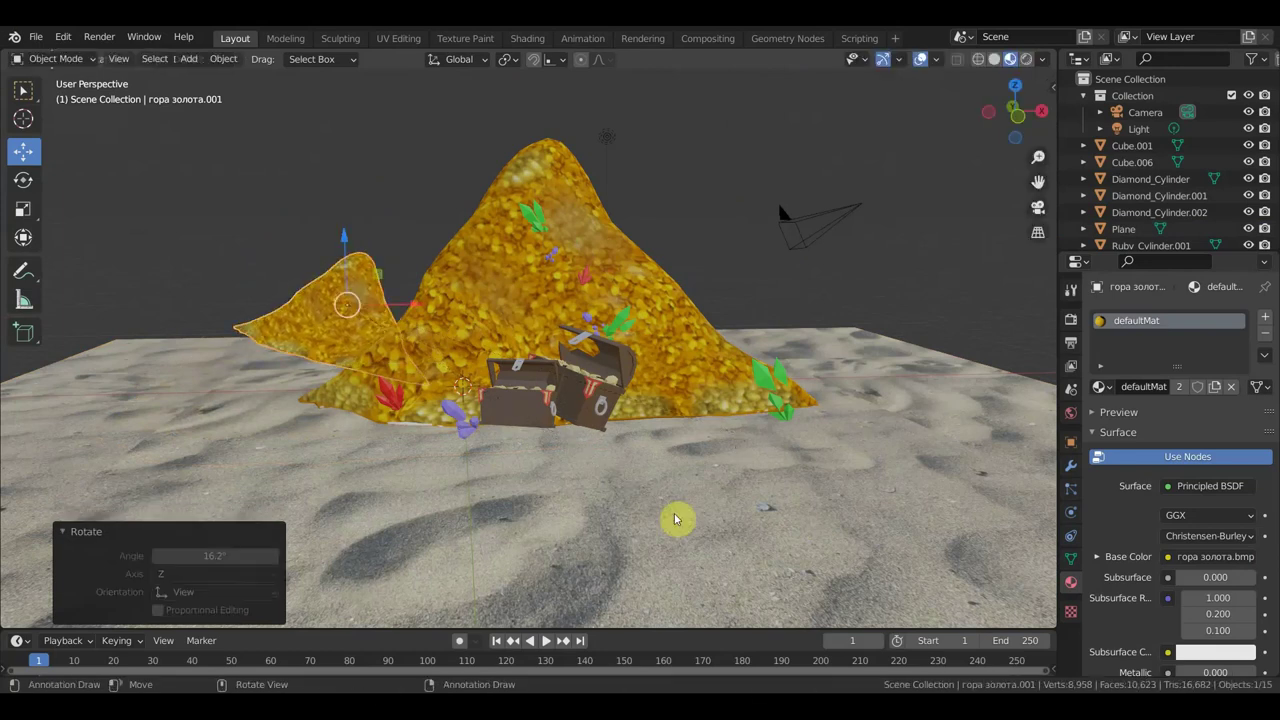
{"action": "key", "text": "g"}
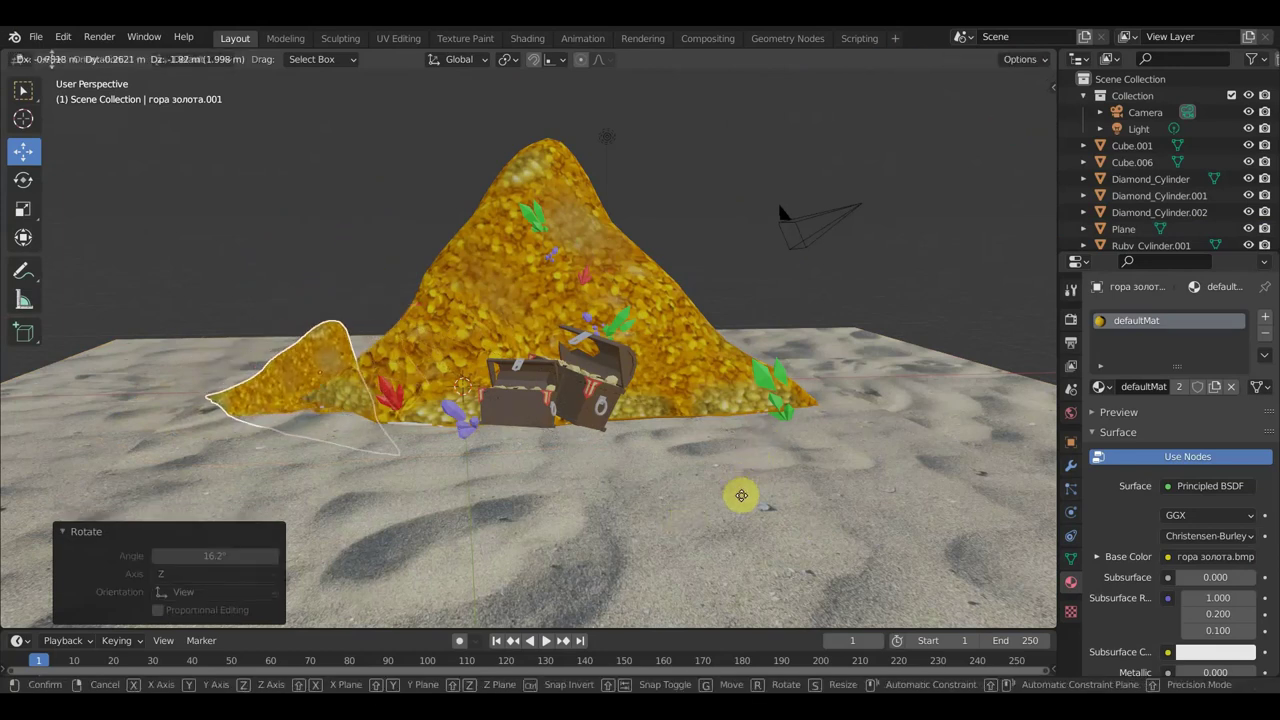
{"action": "left_click", "coordinate": [741, 496]}
Reposition the small pile and turn it by -14.7°
{"action": "mouse_move", "coordinate": [894, 494]}
{"action": "middle_mouse_down"}
{"action": "mouse_move", "coordinate": [931, 483]}
{"action": "mouse_move", "coordinate": [834, 494]}
{"action": "mouse_move", "coordinate": [1010, 521]}
{"action": "middle_mouse_up"}
{"action": "key", "text": "g"}
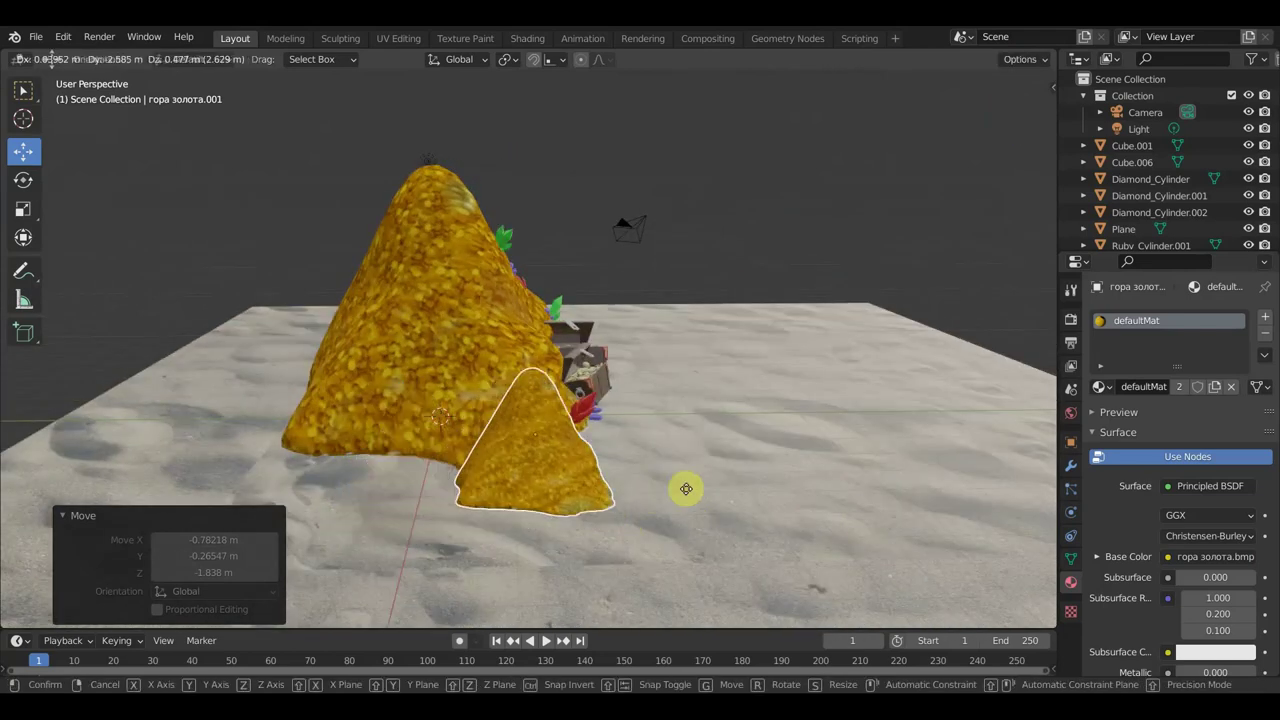
{"action": "left_click", "coordinate": [709, 477]}
{"action": "mouse_move", "coordinate": [708, 478]}
{"action": "middle_mouse_down"}
{"action": "mouse_move", "coordinate": [607, 492]}
{"action": "mouse_move", "coordinate": [543, 482]}
{"action": "middle_mouse_up"}
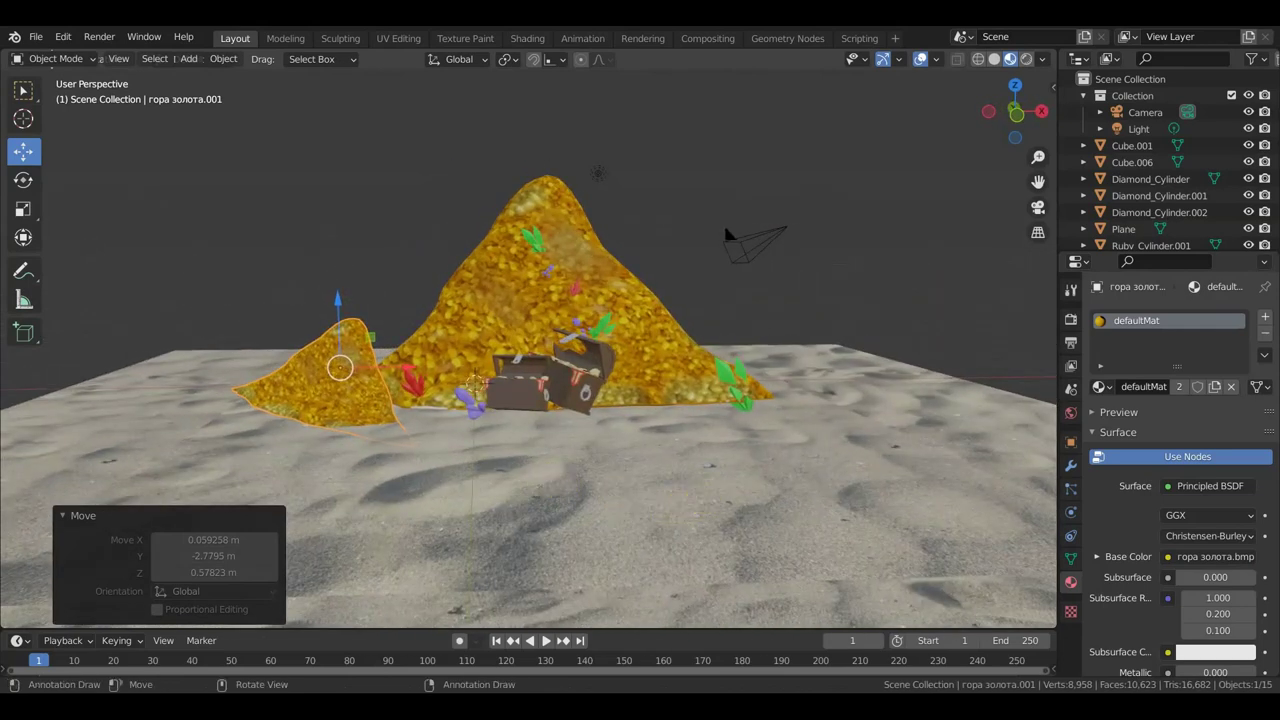
{"action": "key", "text": "r"}
{"action": "left_click", "coordinate": [736, 384]}
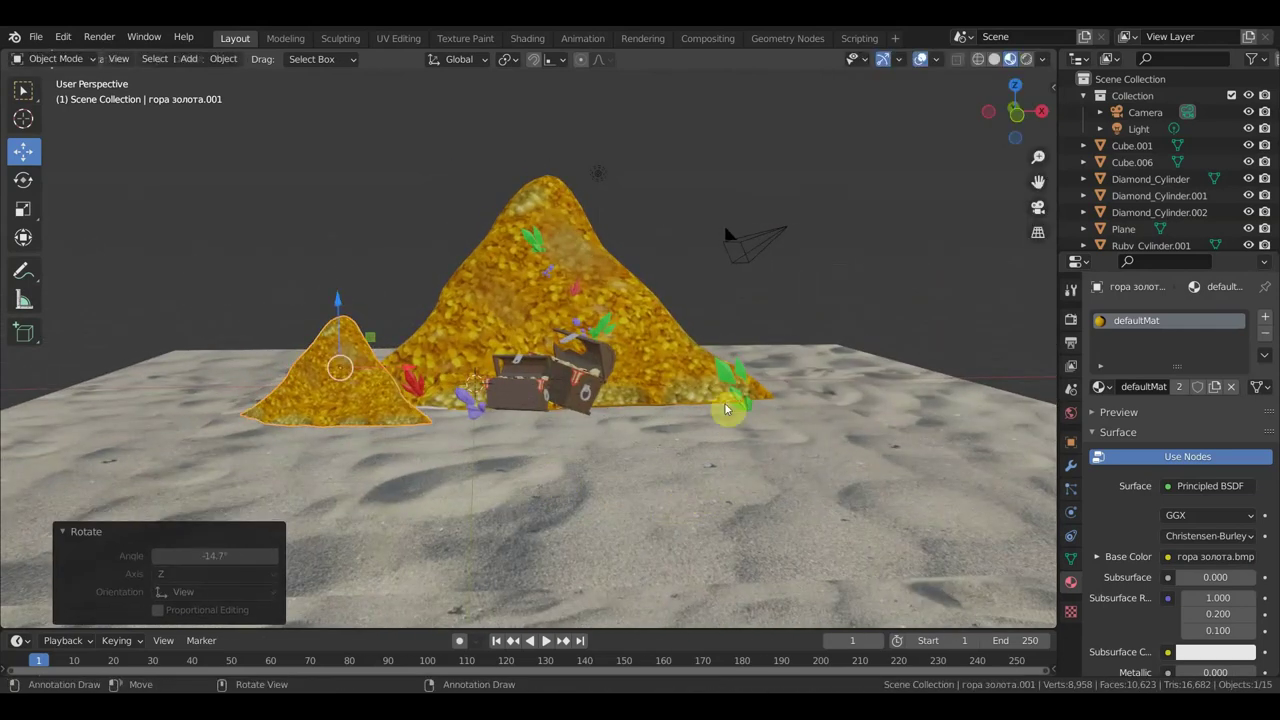
With the Transform tool, adjust the small pile's height and stretch it to 1.337 along X
{"action": "left_click", "coordinate": [24, 236]}
{"action": "mouse_move", "coordinate": [338, 366]}
{"action": "left_mouse_down"}
{"action": "mouse_move", "coordinate": [351, 290]}
{"action": "mouse_move", "coordinate": [370, 298]}
{"action": "left_mouse_up"}
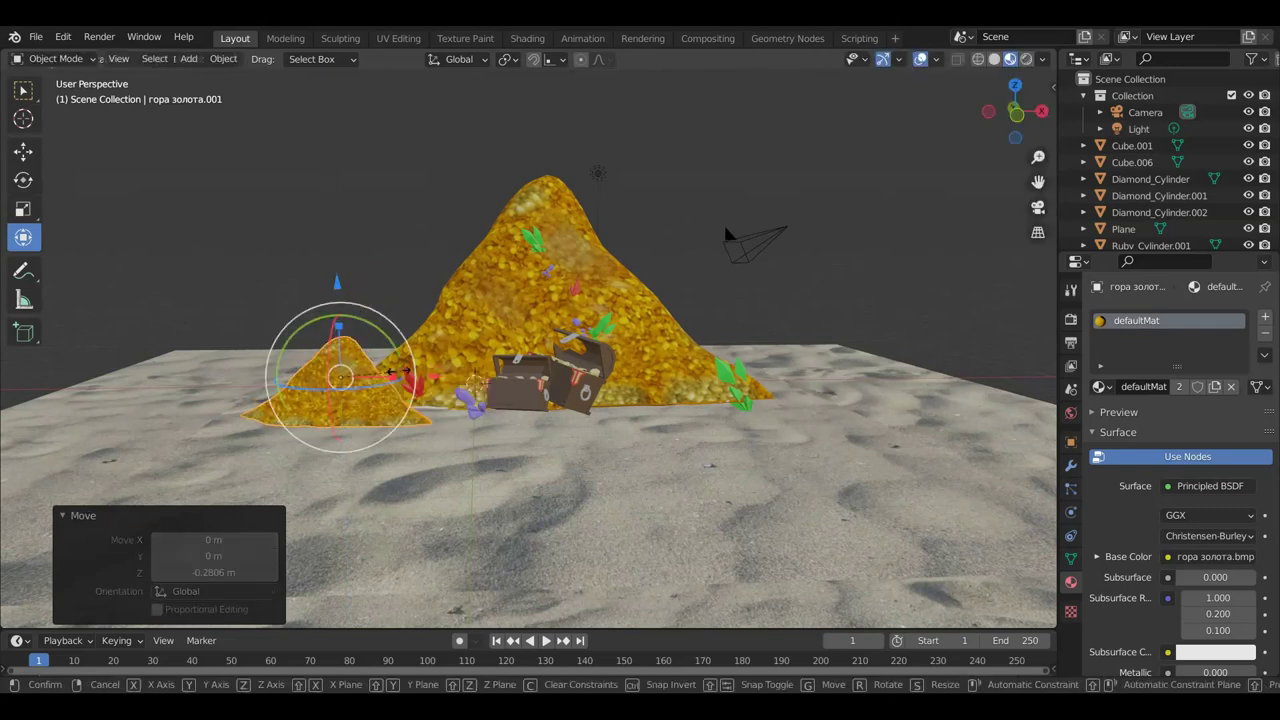
{"action": "left_click_drag", "start_coordinate": [393, 386], "coordinate": [437, 391]}
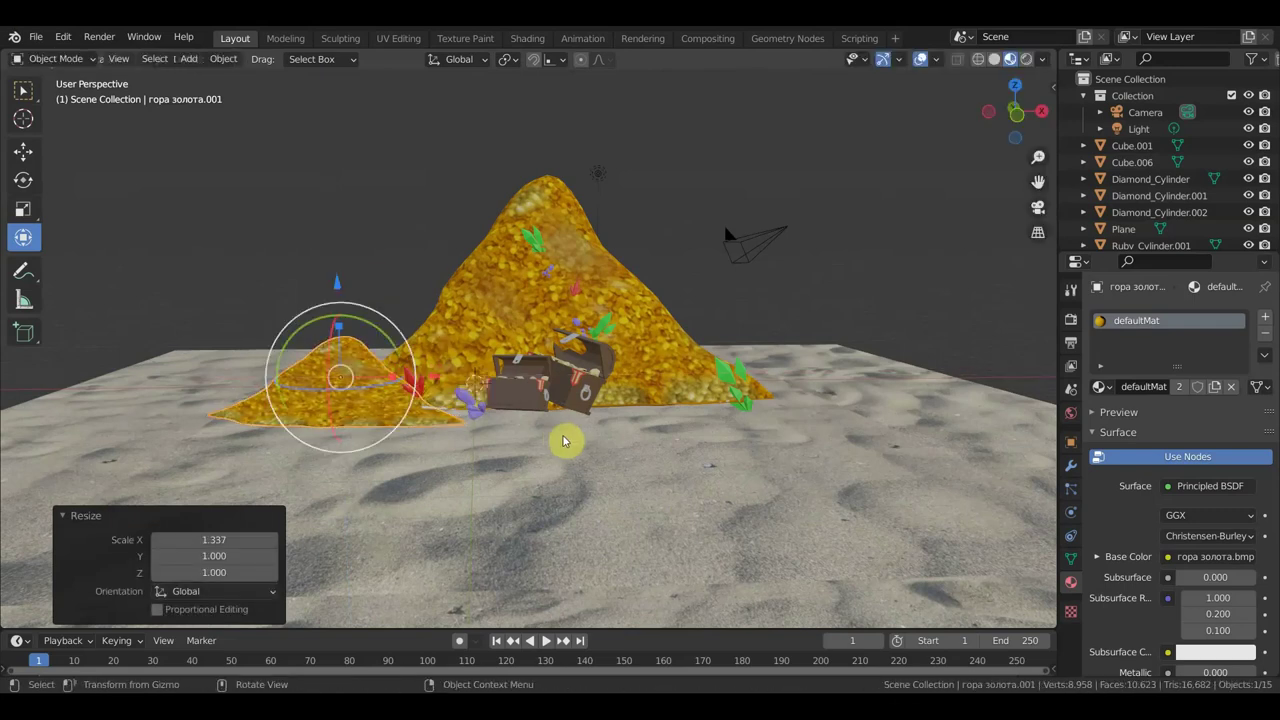
{"action": "scroll", "coordinate": [655, 430], "scroll_direction": "down", "scroll_amount": 2}
{"action": "mouse_move", "coordinate": [680, 418]}
{"action": "middle_mouse_down"}
{"action": "mouse_move", "coordinate": [706, 436]}
{"action": "mouse_move", "coordinate": [820, 434]}
{"action": "middle_mouse_up"}
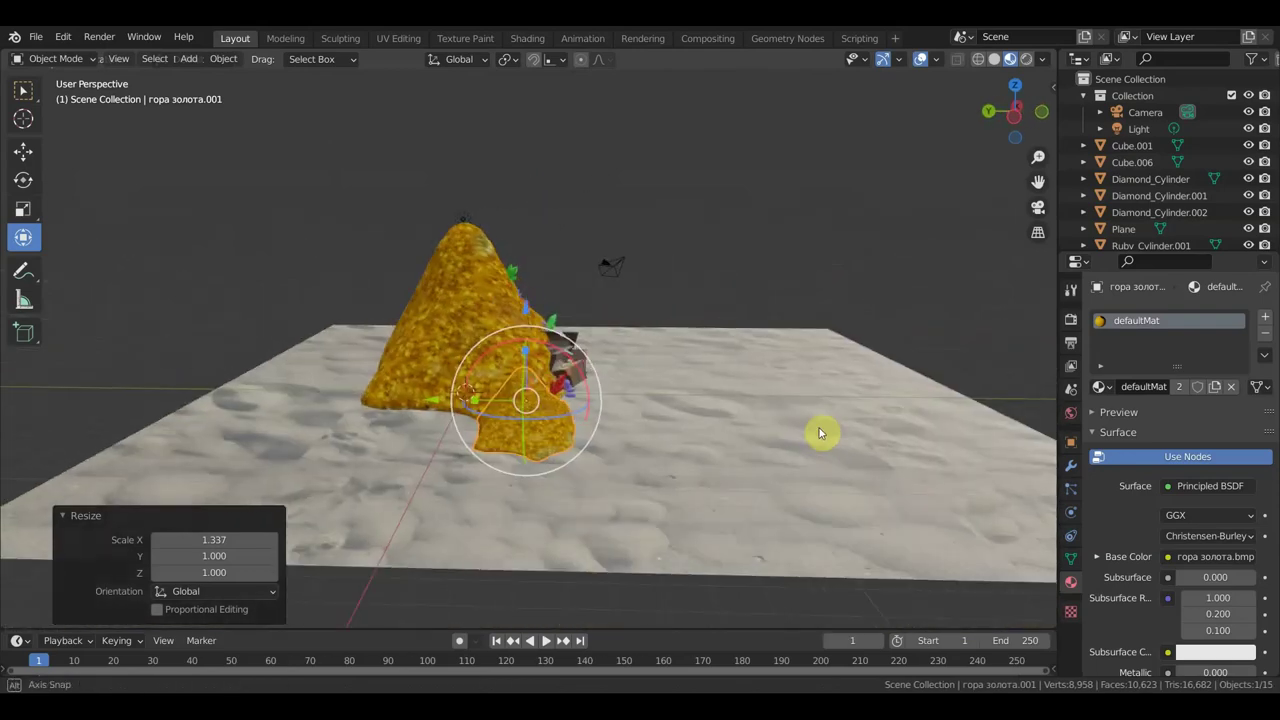
Select the big gold pile and switch to the front orthographic view
{"action": "left_click", "coordinate": [443, 305]}
{"action": "mouse_move", "coordinate": [700, 371]}
{"action": "middle_mouse_down"}
{"action": "mouse_move", "coordinate": [766, 391]}
{"action": "mouse_move", "coordinate": [753, 392]}
{"action": "middle_mouse_up"}
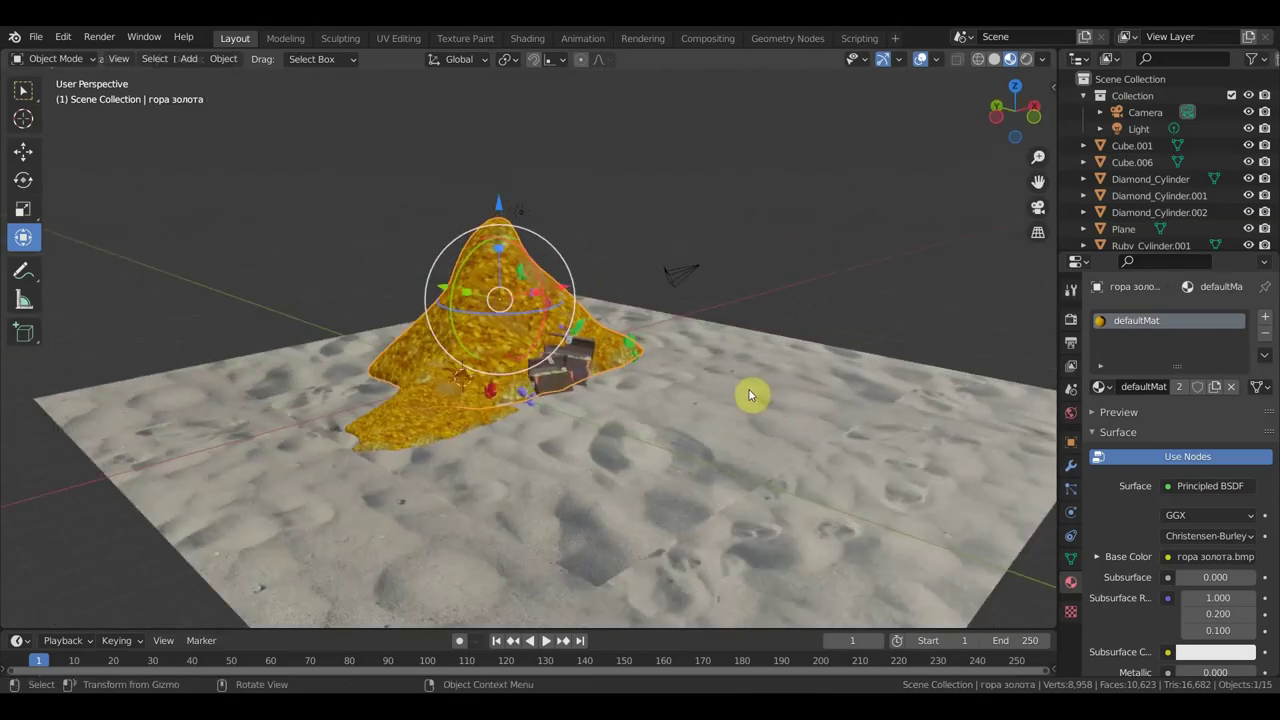
{"action": "key", "text": "KP_1"}
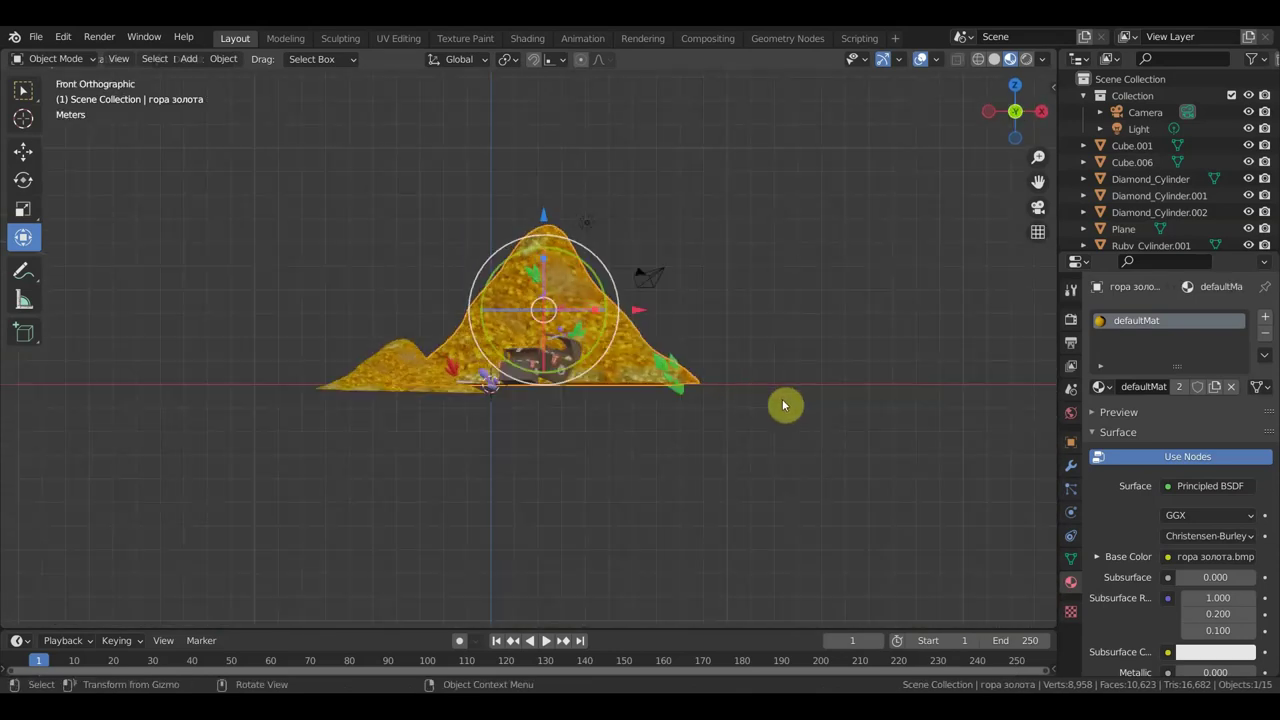
Duplicate the big gold pile and set the copy against the original pile
{"action": "key", "text": "shift+d"}
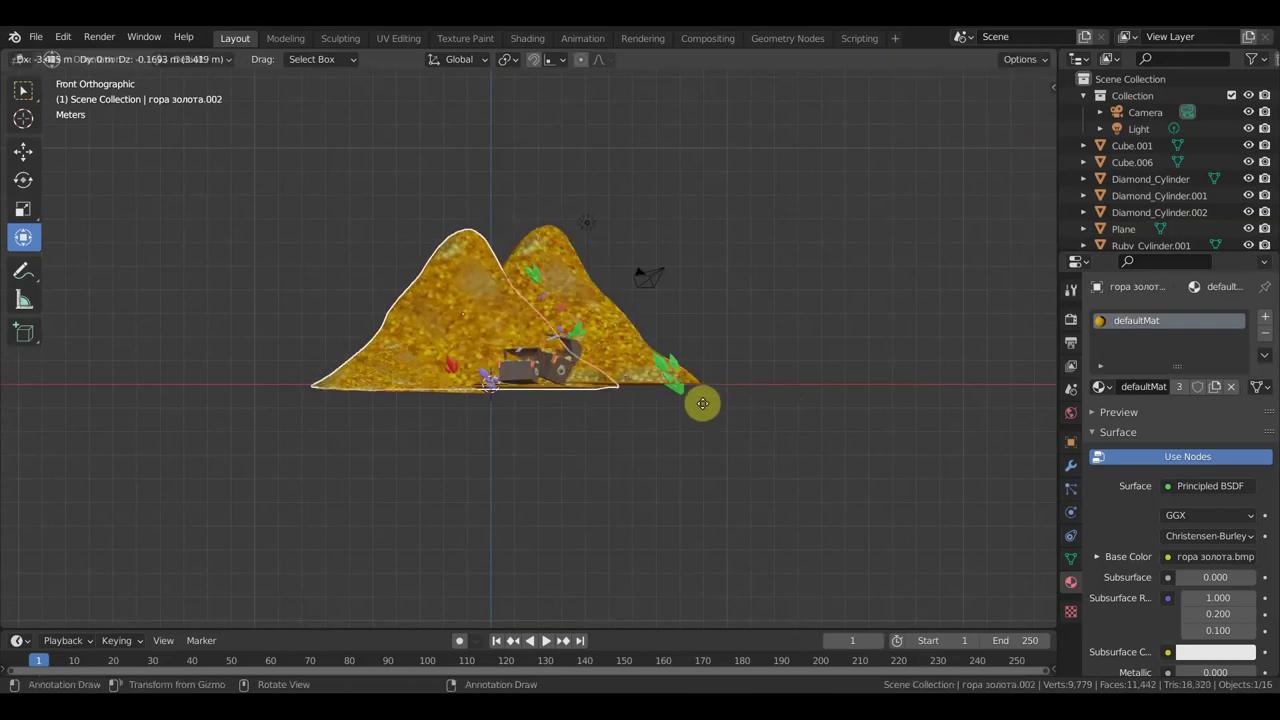
{"action": "left_click", "coordinate": [686, 398]}
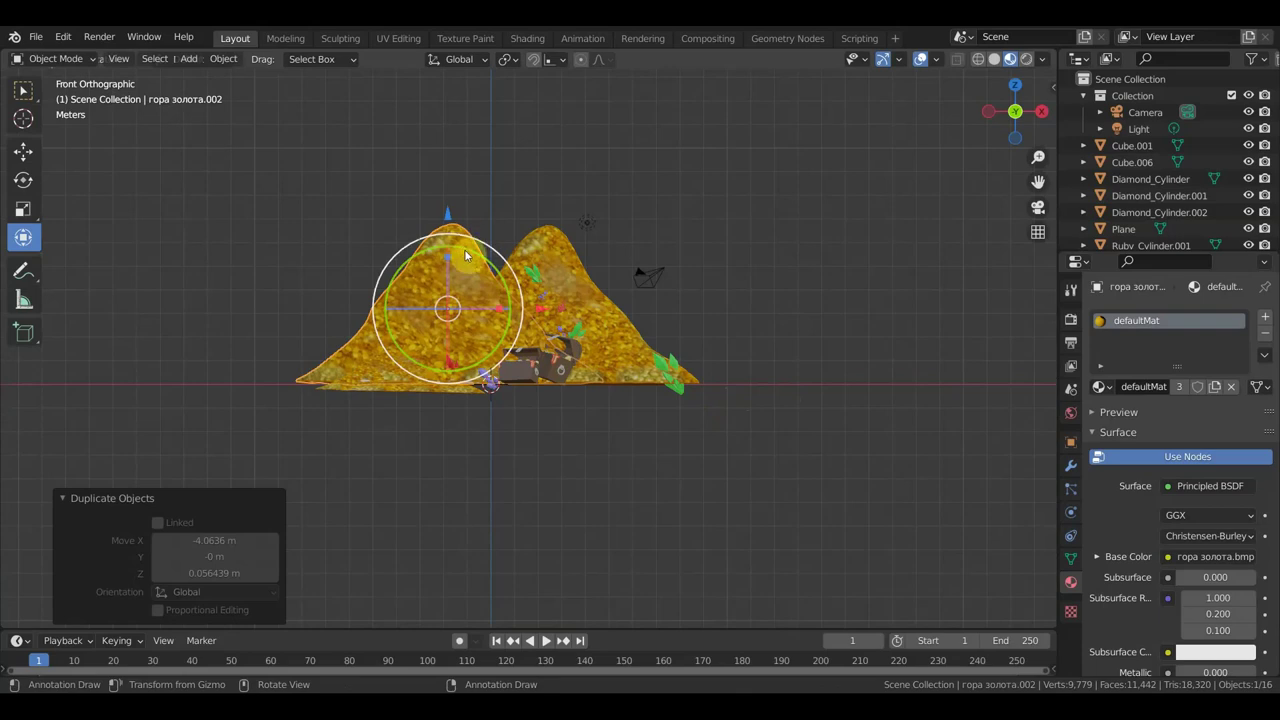
{"action": "middle_click_drag", "start_coordinate": [629, 342], "coordinate": [830, 418]}
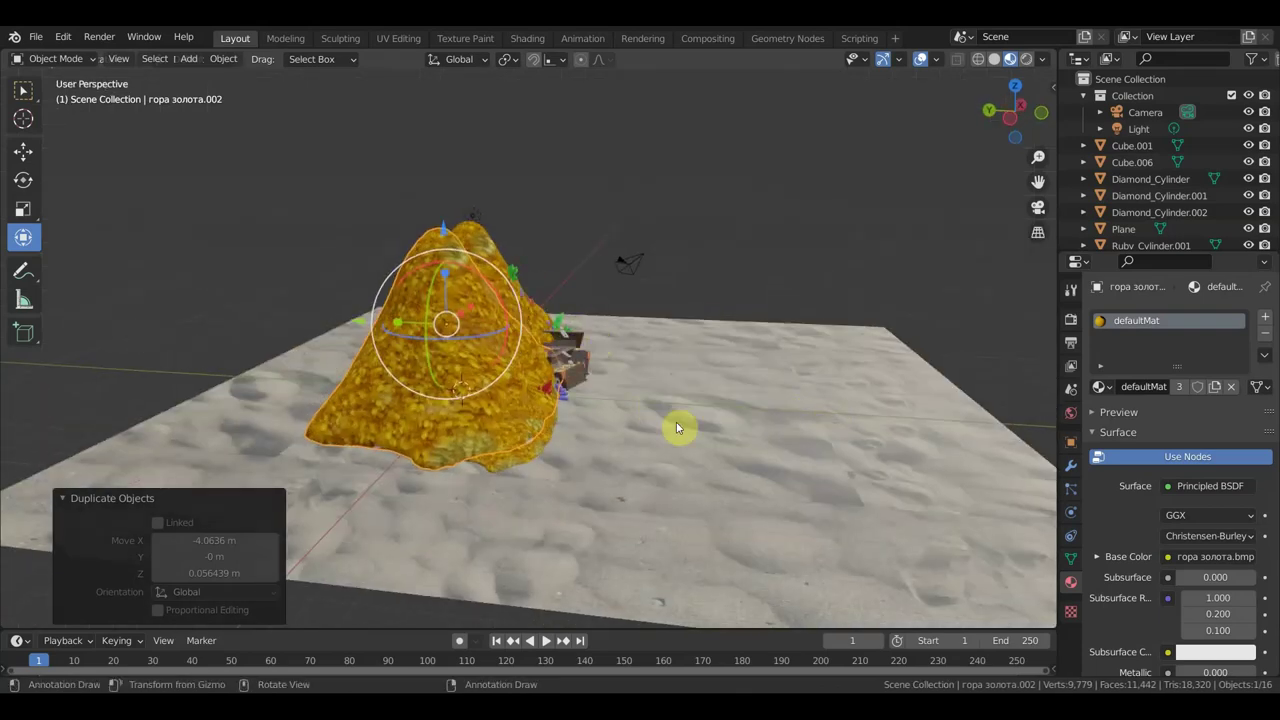
{"action": "key", "text": "g"}
{"action": "left_click", "coordinate": [579, 468]}
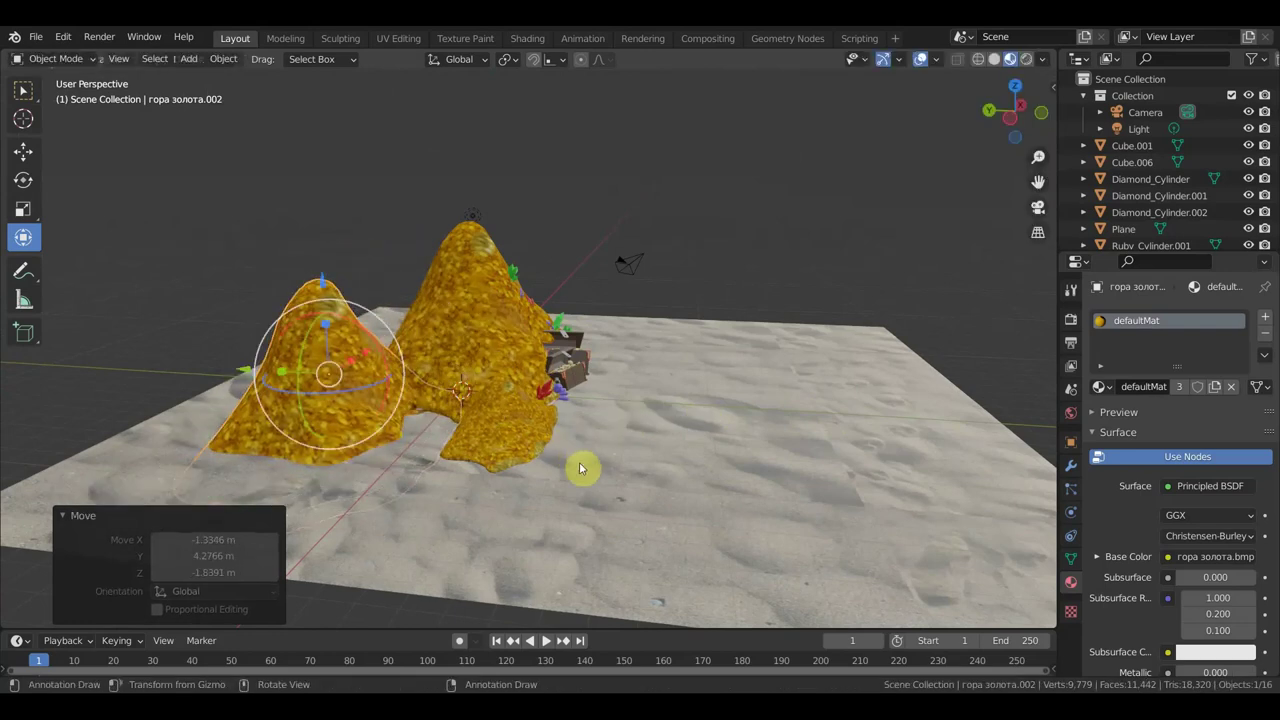
{"action": "mouse_move", "coordinate": [579, 468]}
{"action": "middle_mouse_down"}
{"action": "mouse_move", "coordinate": [491, 457]}
{"action": "mouse_move", "coordinate": [729, 434]}
{"action": "middle_mouse_up"}
{"action": "key", "text": "g"}
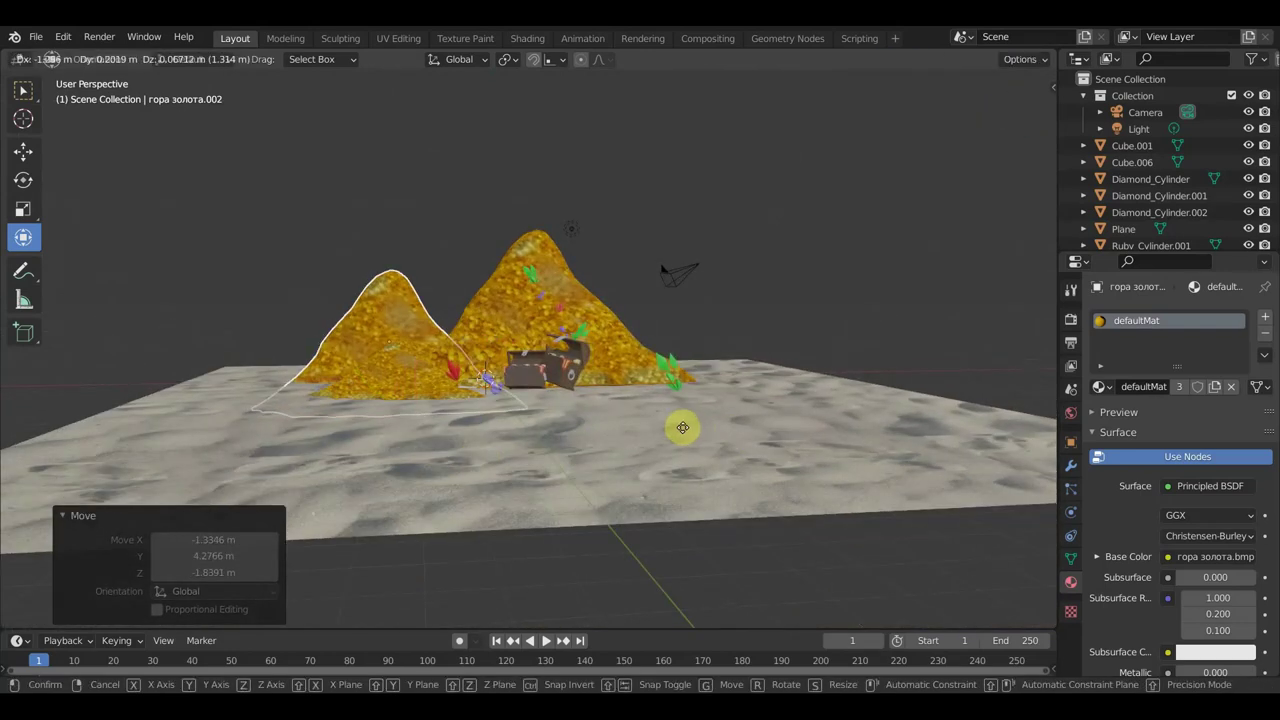
{"action": "left_click", "coordinate": [668, 408]}
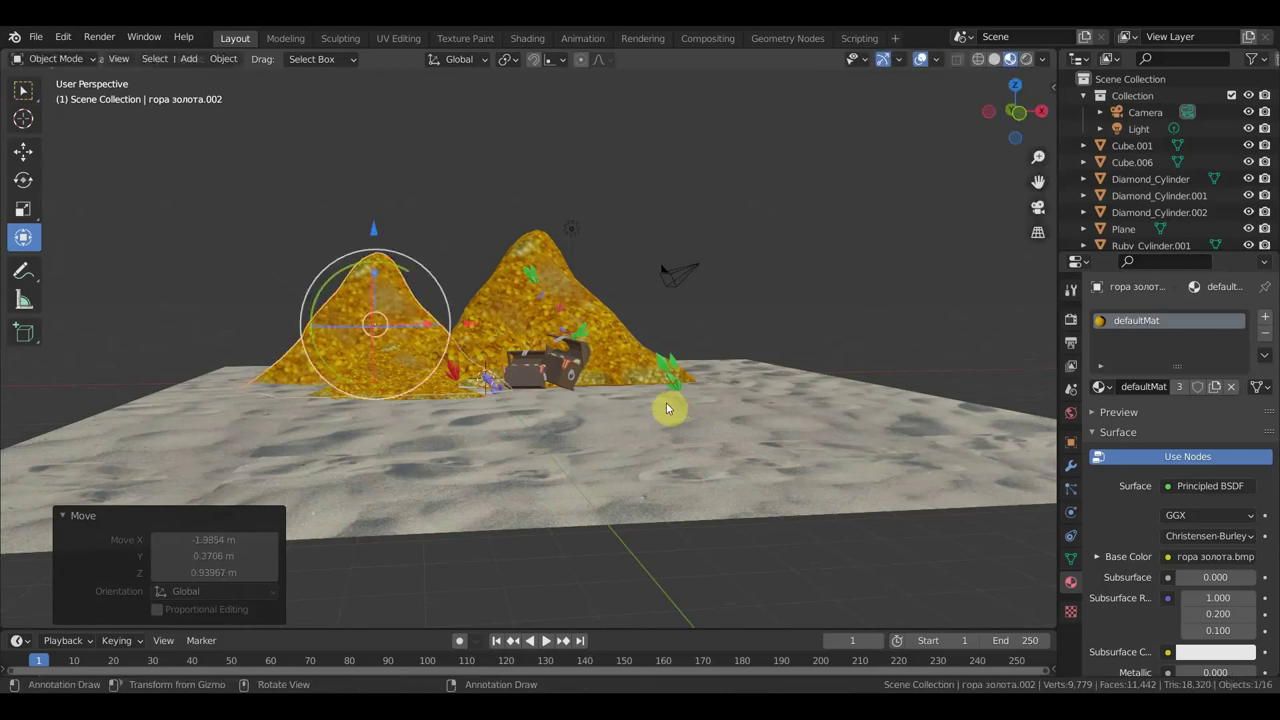
Enlarge the duplicated mound to 1.693 and settle it over the pile
{"action": "key", "text": "s"}
{"action": "left_click", "coordinate": [848, 540]}
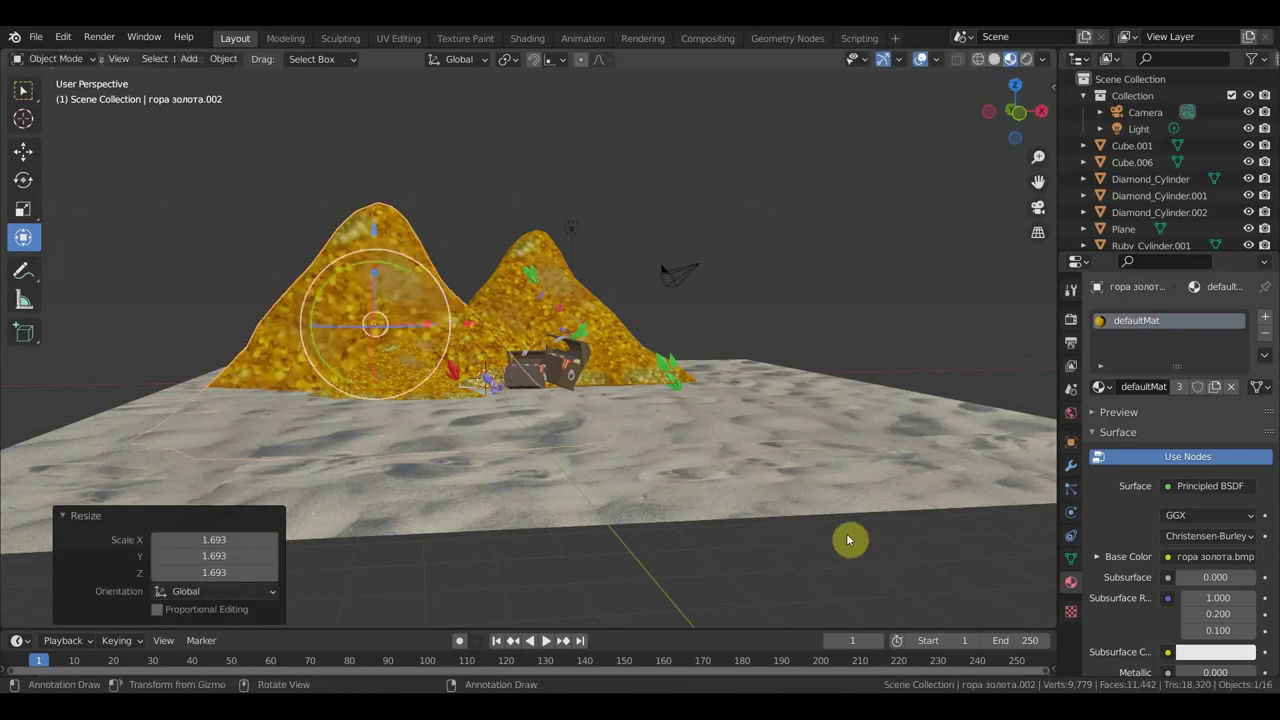
{"action": "key", "text": "g"}
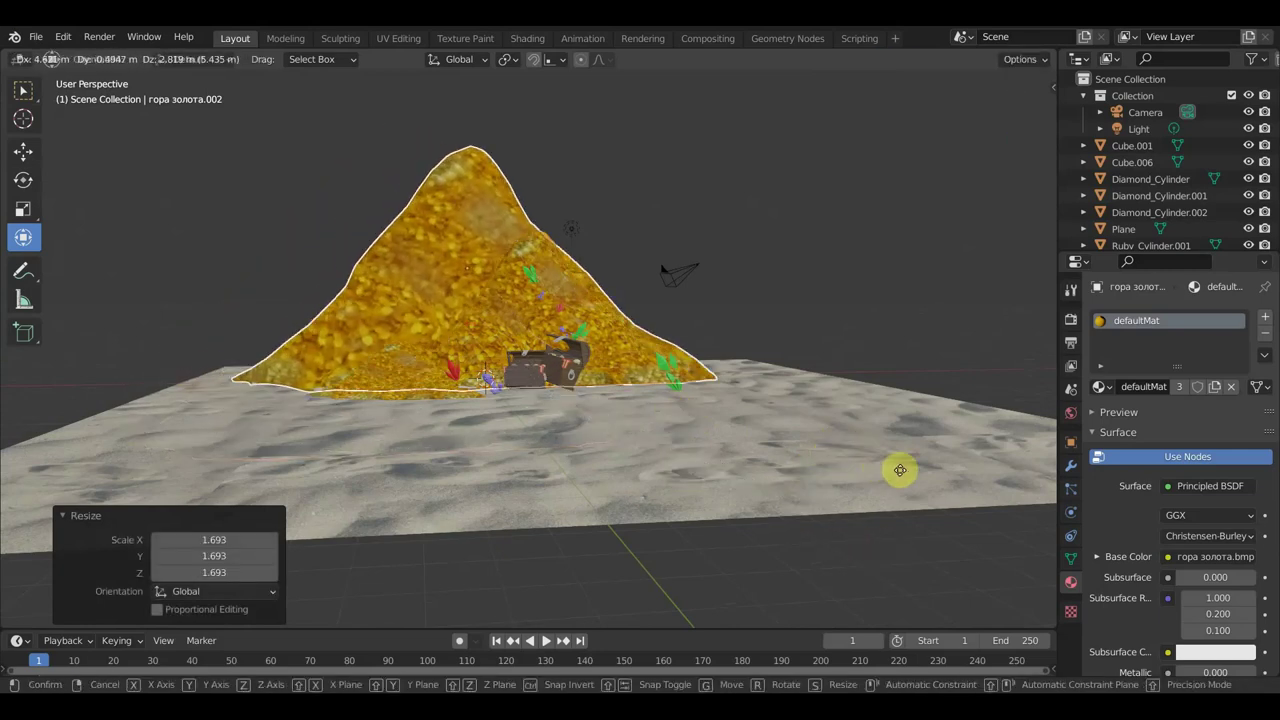
{"action": "left_click", "coordinate": [906, 471]}
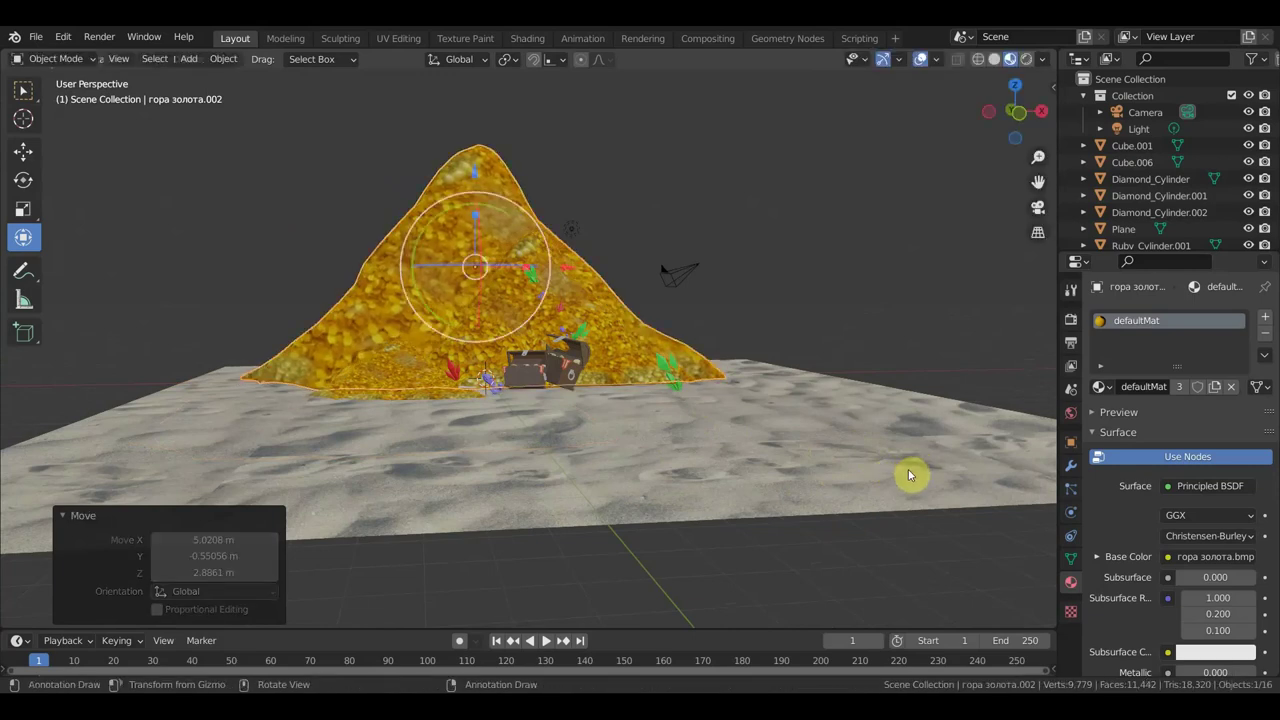
{"action": "scroll", "coordinate": [709, 437], "scroll_direction": "up", "scroll_amount": 1}
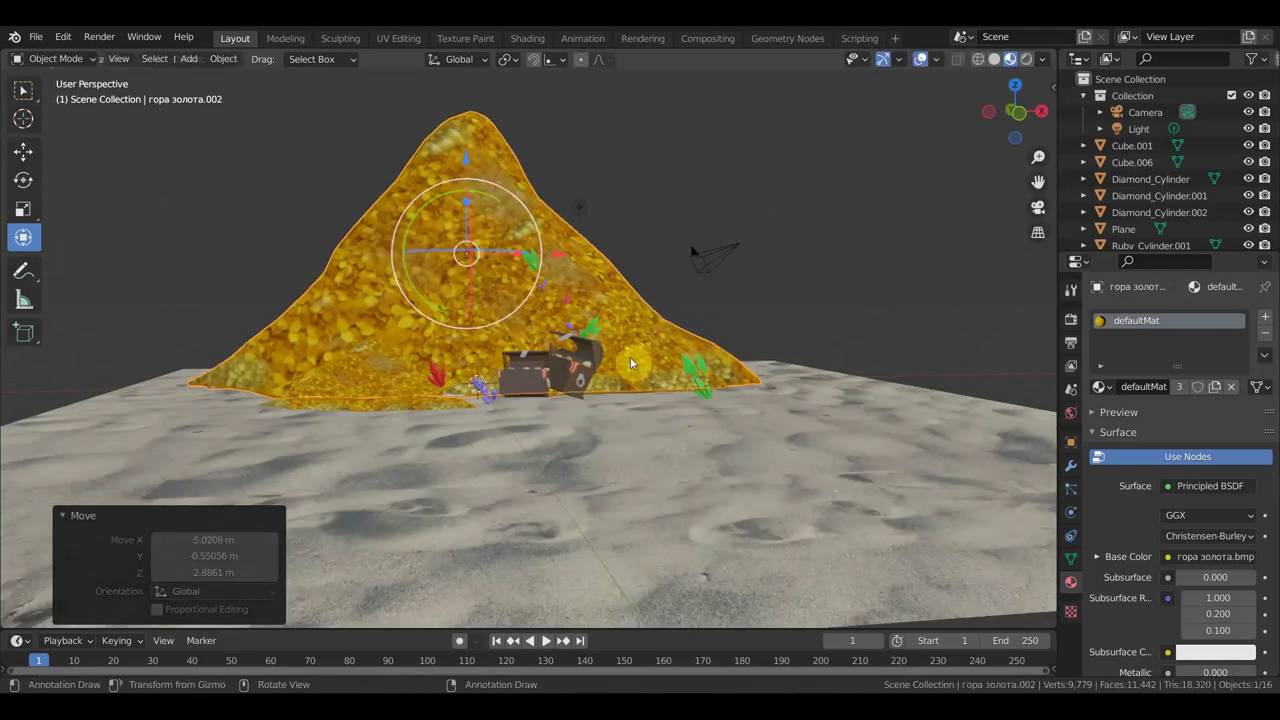
{"action": "middle_click_drag", "start_coordinate": [613, 385], "coordinate": [843, 403]}
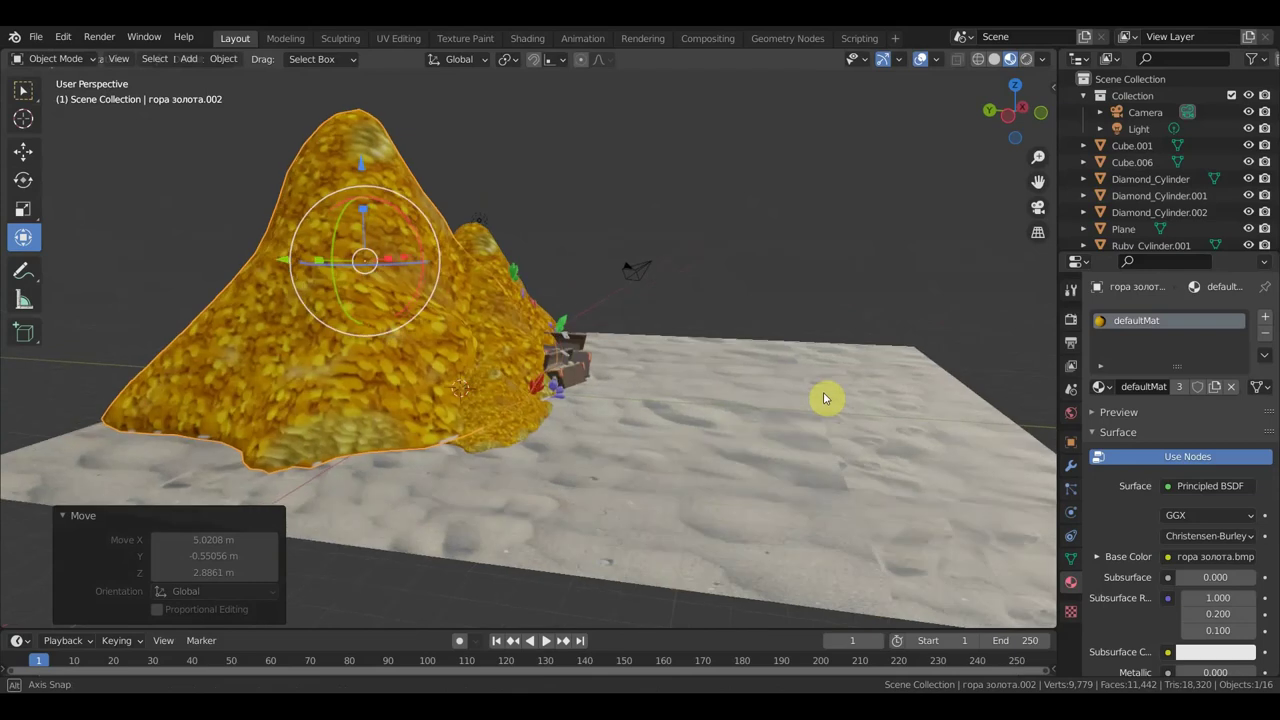
Shift the mound 2.6047 m along Y, check it from above, and duplicate it again
{"action": "key", "text": "g"}
{"action": "key", "text": "y"}
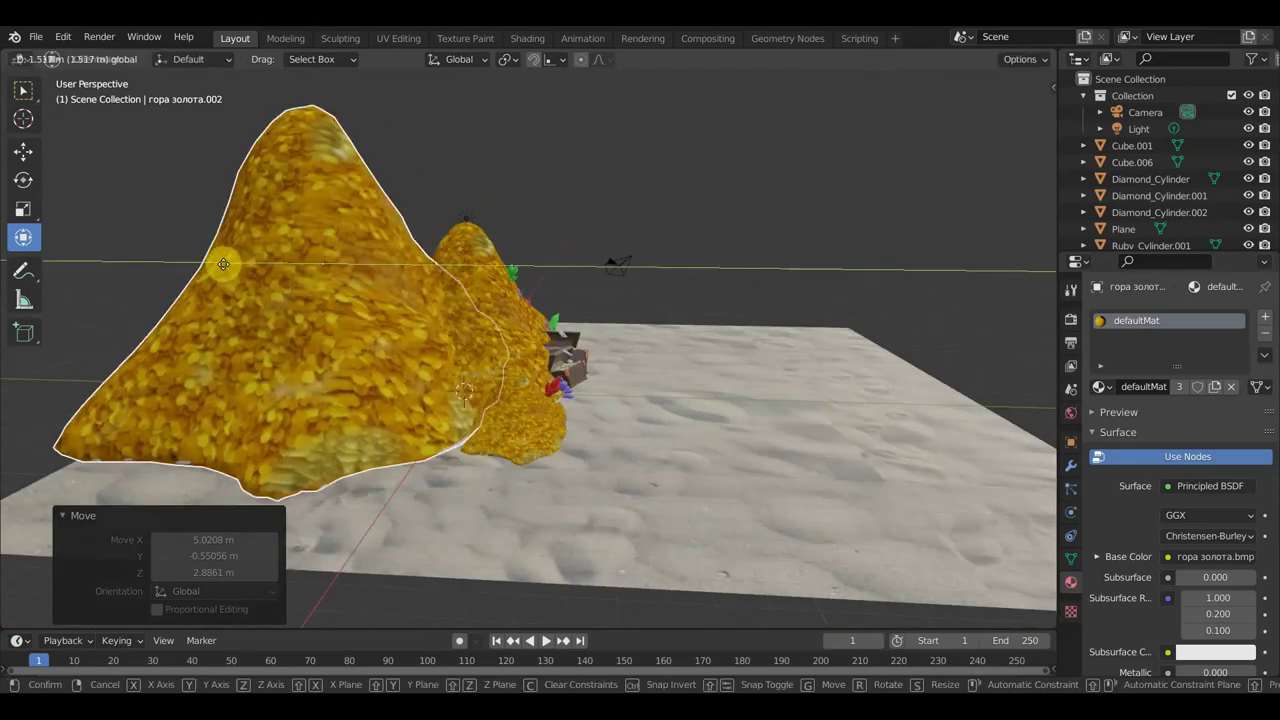
{"action": "left_click", "coordinate": [230, 270]}
{"action": "mouse_move", "coordinate": [728, 414]}
{"action": "middle_mouse_down"}
{"action": "mouse_move", "coordinate": [529, 411]}
{"action": "mouse_move", "coordinate": [647, 209]}
{"action": "middle_mouse_up"}
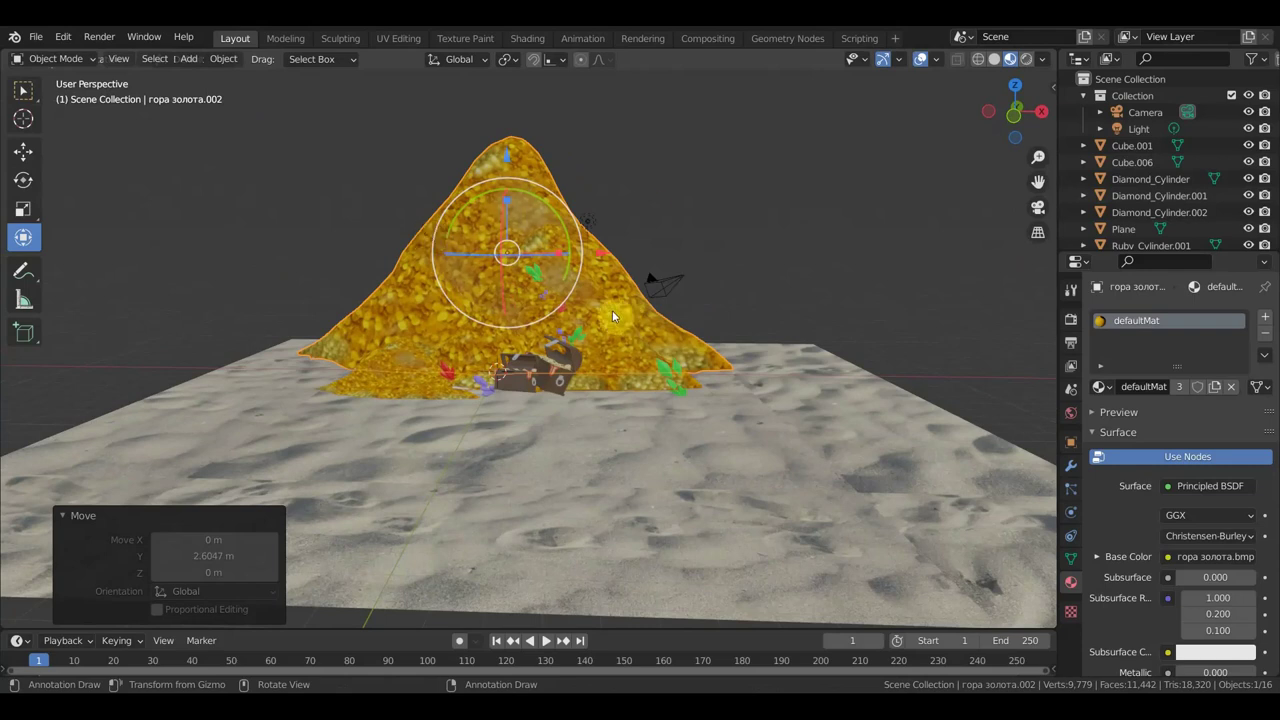
{"action": "middle_click_drag", "start_coordinate": [622, 311], "coordinate": [671, 307]}
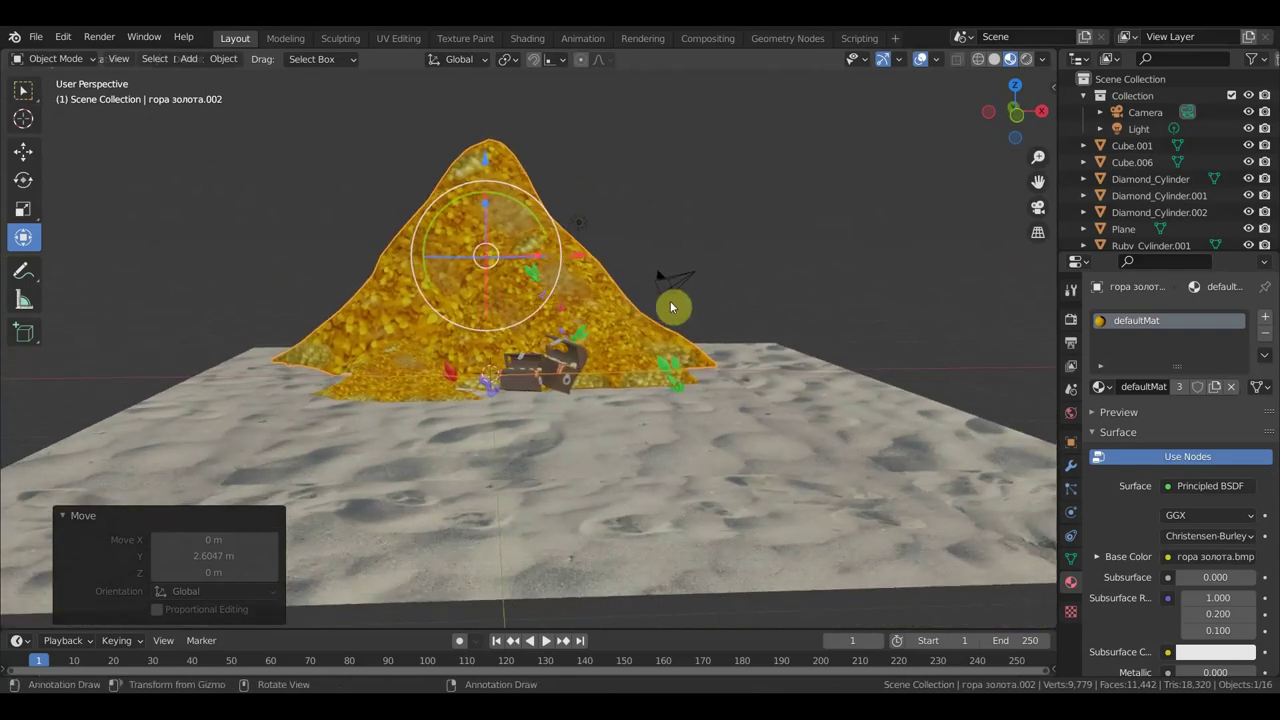
{"action": "mouse_move", "coordinate": [601, 280]}
{"action": "middle_mouse_down"}
{"action": "mouse_move", "coordinate": [686, 314]}
{"action": "mouse_move", "coordinate": [610, 395]}
{"action": "middle_mouse_up"}
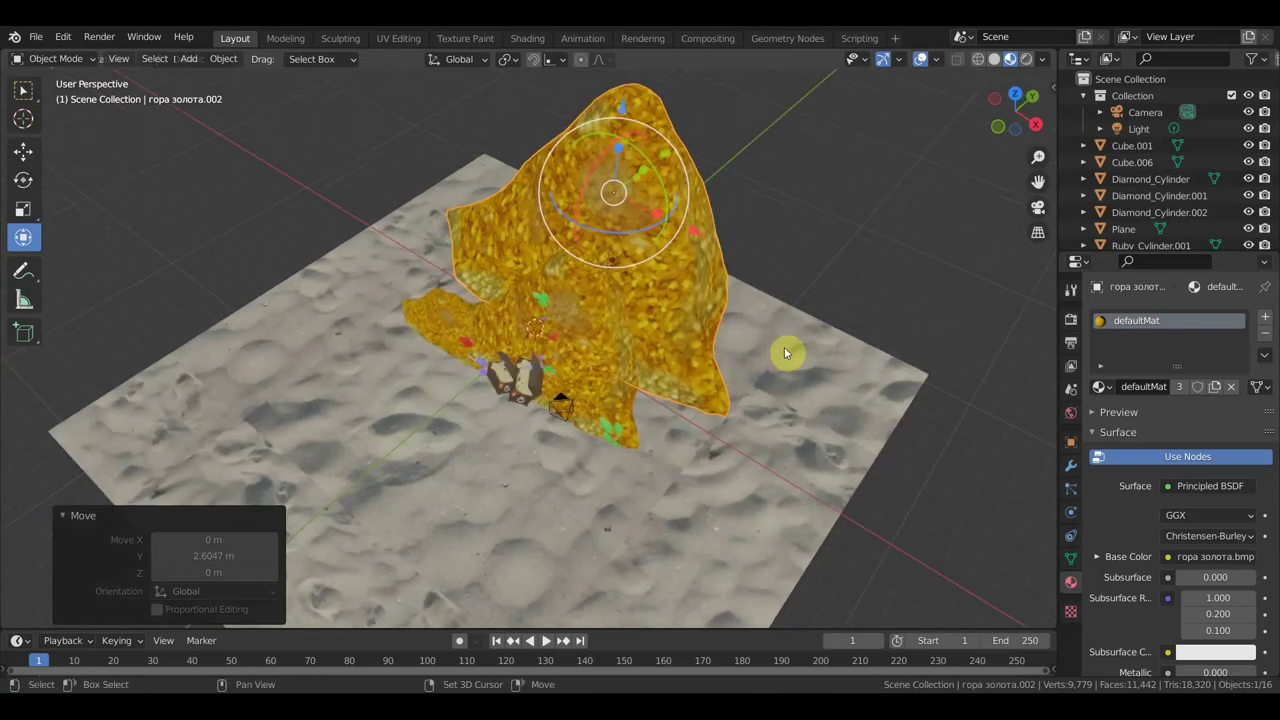
{"action": "key", "text": "shift+d"}
Place the new mound copy left of the pile and shrink it to 0.563
{"action": "left_click", "coordinate": [669, 319]}
{"action": "middle_click_drag", "start_coordinate": [740, 329], "coordinate": [806, 303]}
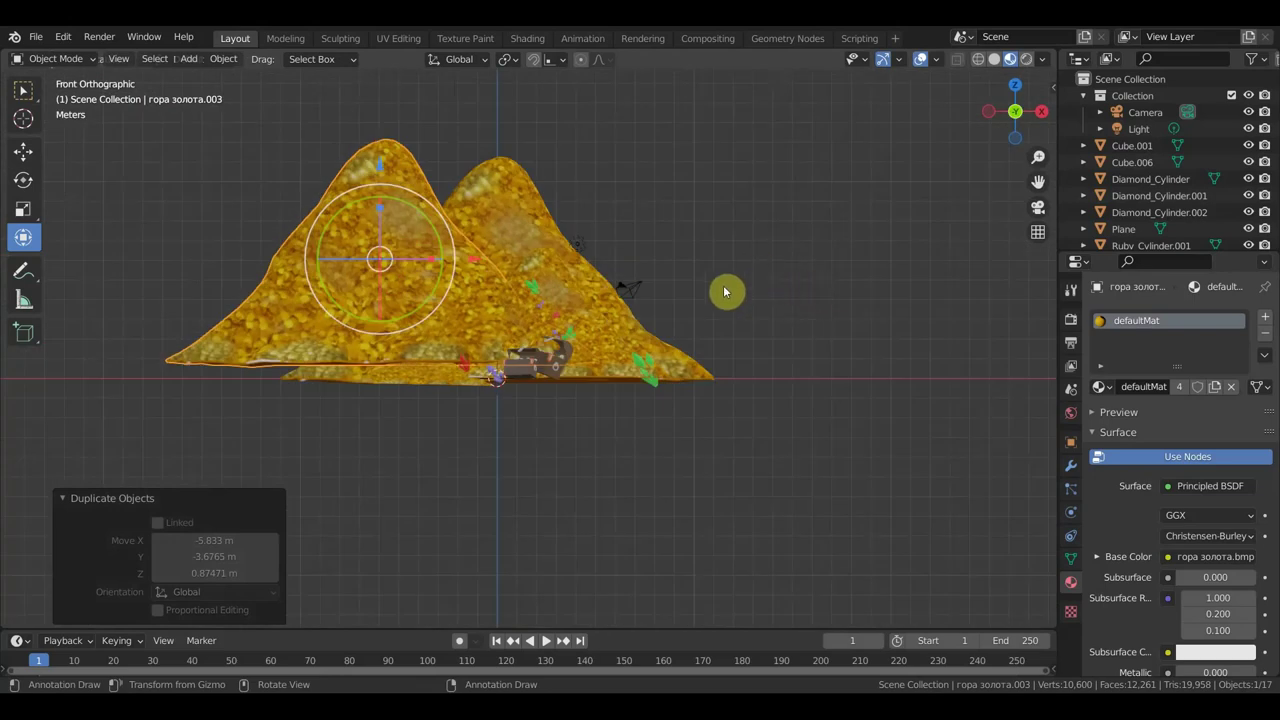
{"action": "key", "text": "g"}
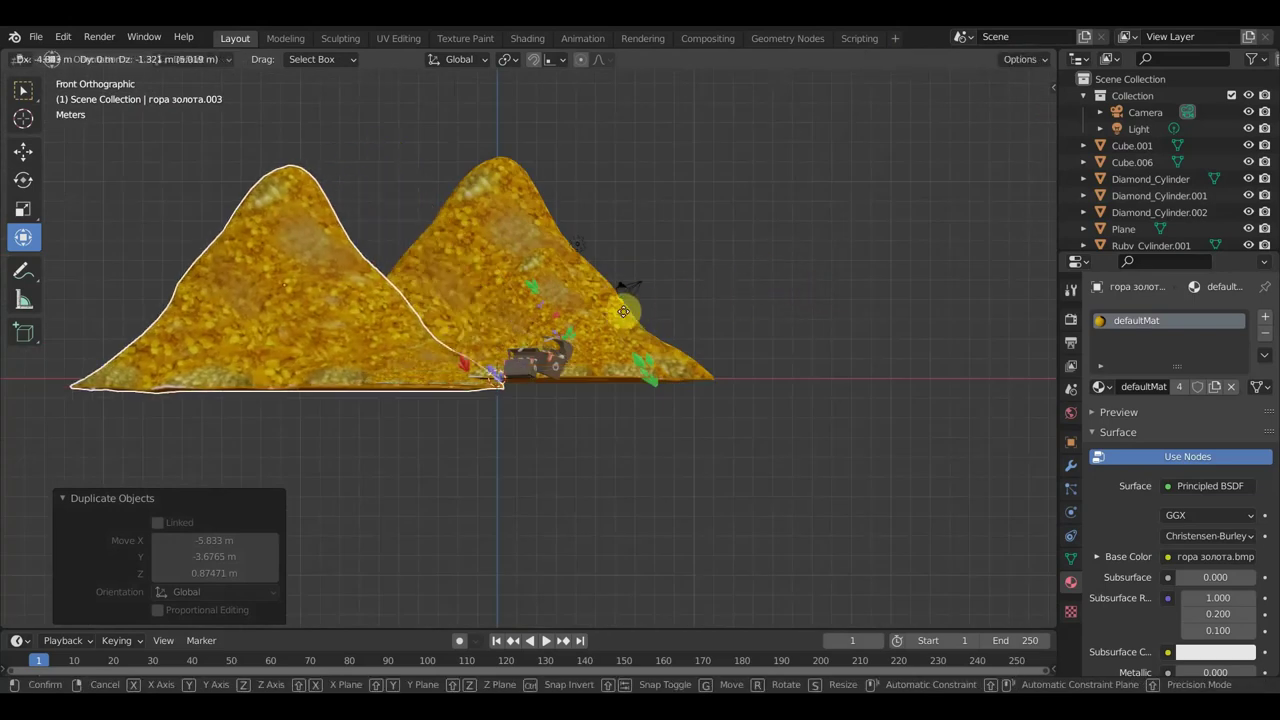
{"action": "left_click", "coordinate": [633, 317]}
{"action": "key", "text": "s"}
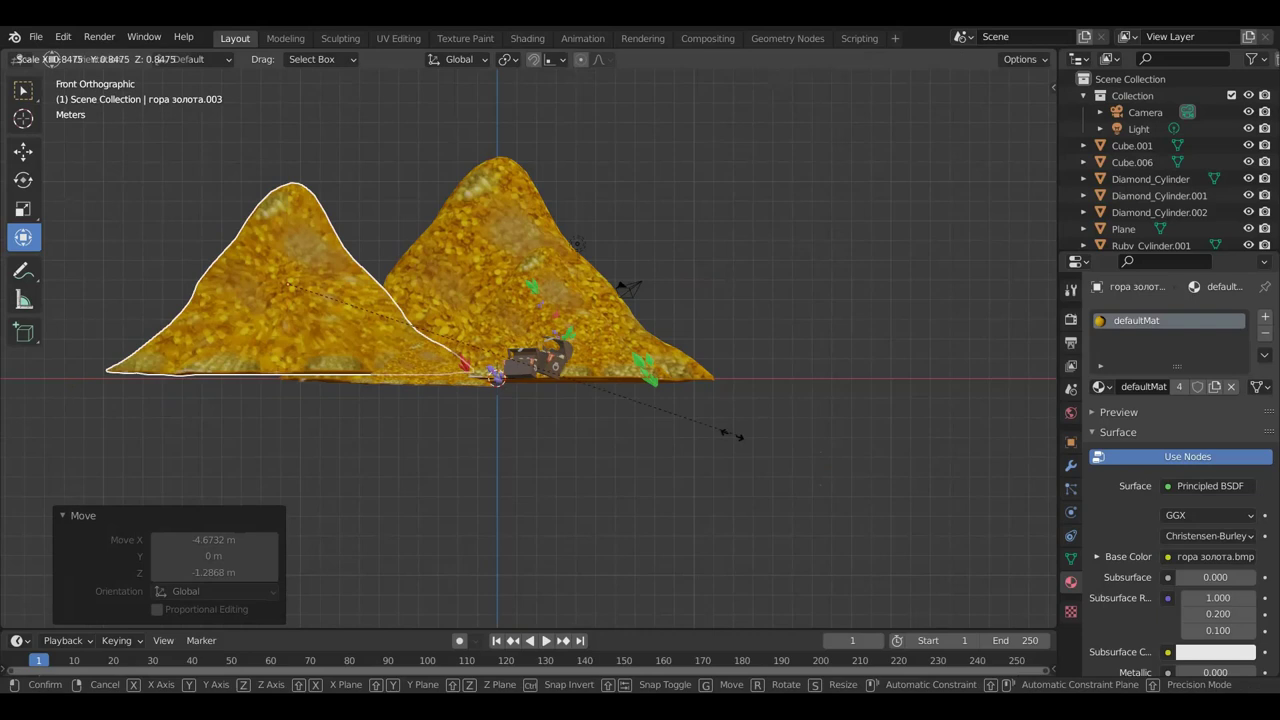
{"action": "left_click", "coordinate": [579, 428]}
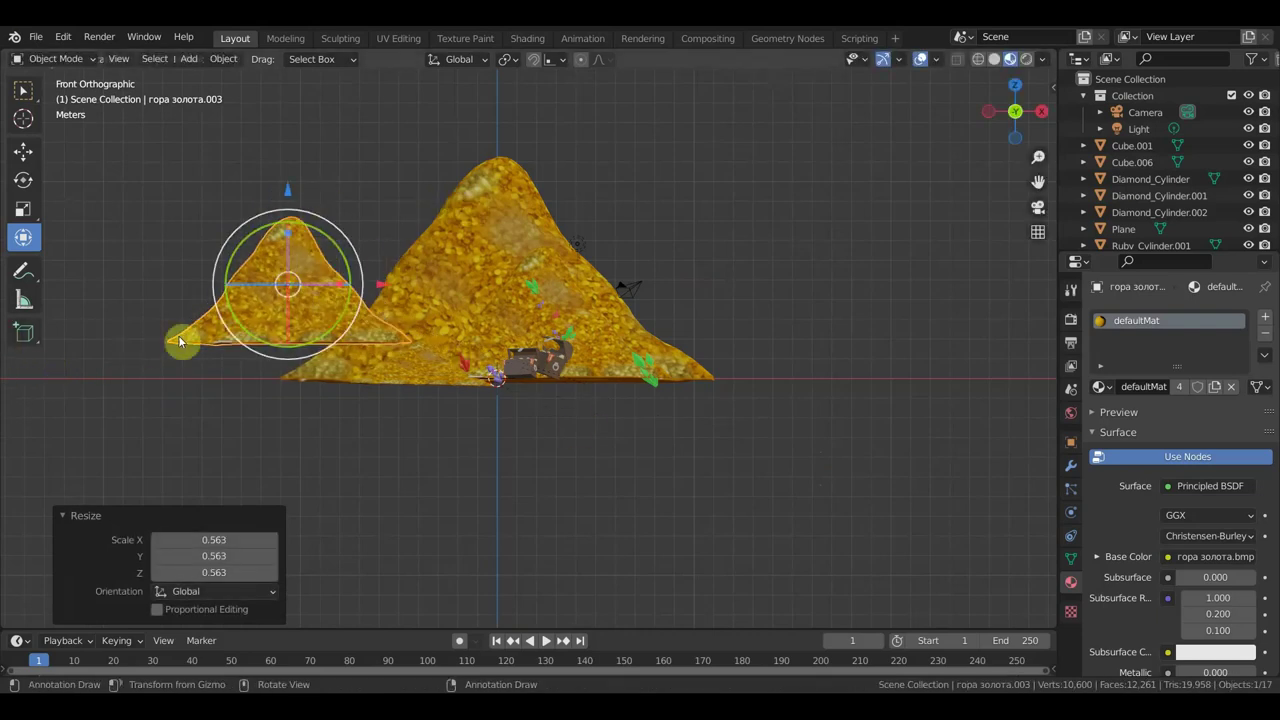
Lower the small mound onto the sand beside the big pile
{"action": "key", "text": "g"}
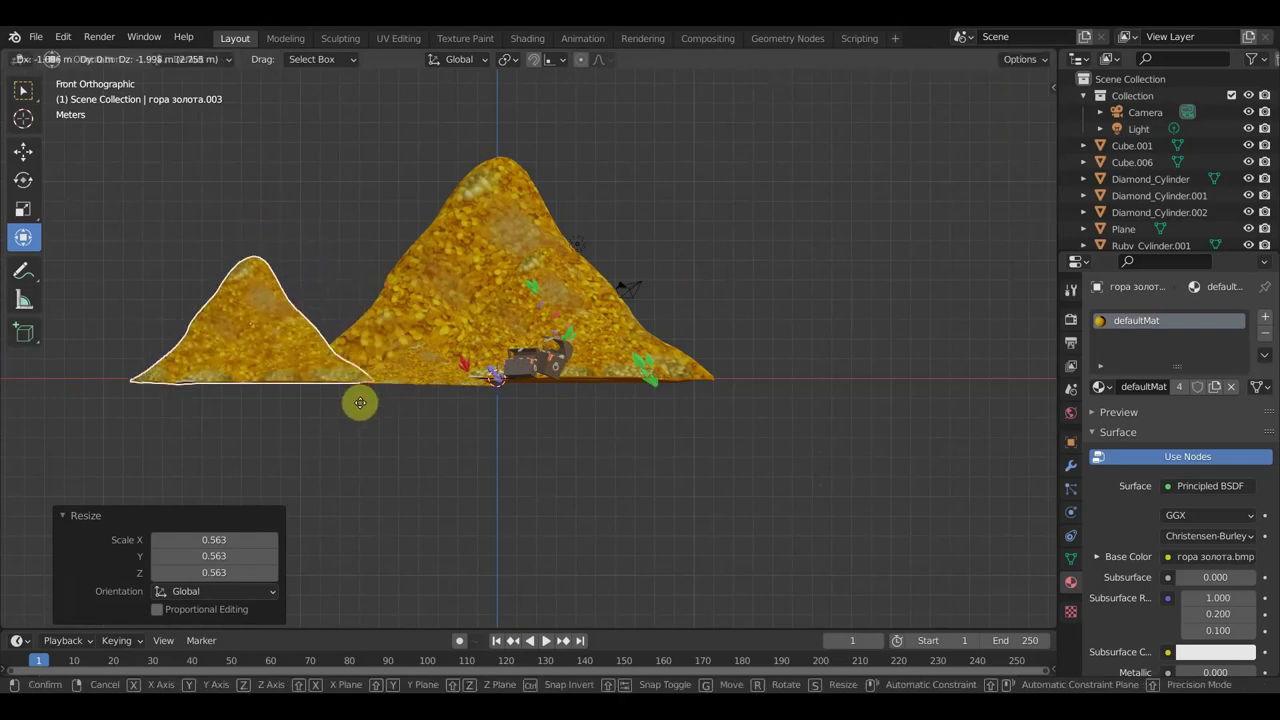
{"action": "left_click", "coordinate": [380, 394]}
{"action": "mouse_move", "coordinate": [380, 394]}
{"action": "middle_mouse_down"}
{"action": "mouse_move", "coordinate": [665, 455]}
{"action": "mouse_move", "coordinate": [525, 442]}
{"action": "mouse_move", "coordinate": [544, 417]}
{"action": "middle_mouse_up"}
{"action": "key", "text": "g"}
{"action": "left_click", "coordinate": [708, 458]}
Check the layout in front view, then select the sand plane
{"action": "scroll", "coordinate": [519, 398], "scroll_direction": "up", "scroll_amount": 2}
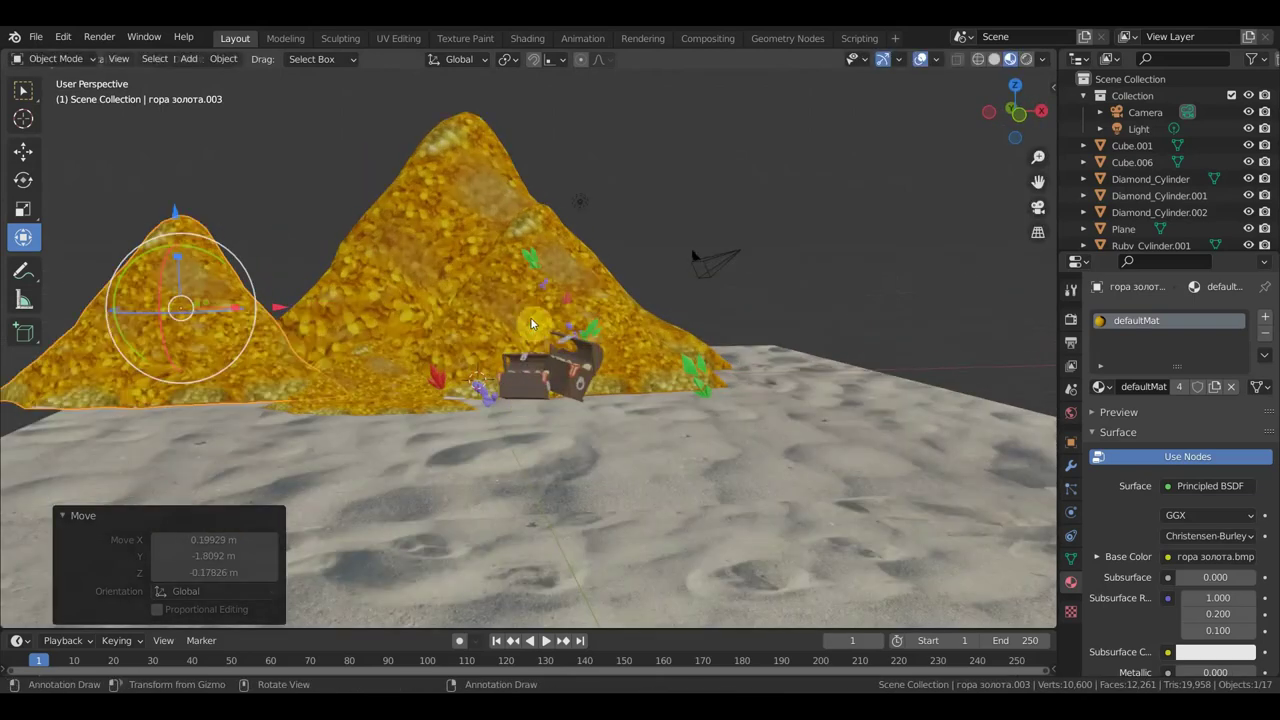
{"action": "key", "text": "KP_1"}
{"action": "middle_click_drag", "start_coordinate": [580, 380], "coordinate": [730, 397], "text": "shift"}
{"action": "mouse_move", "coordinate": [324, 208]}
{"action": "middle_mouse_down"}
{"action": "mouse_move", "coordinate": [434, 240]}
{"action": "mouse_move", "coordinate": [468, 267]}
{"action": "middle_mouse_up"}
{"action": "left_click", "coordinate": [595, 476]}
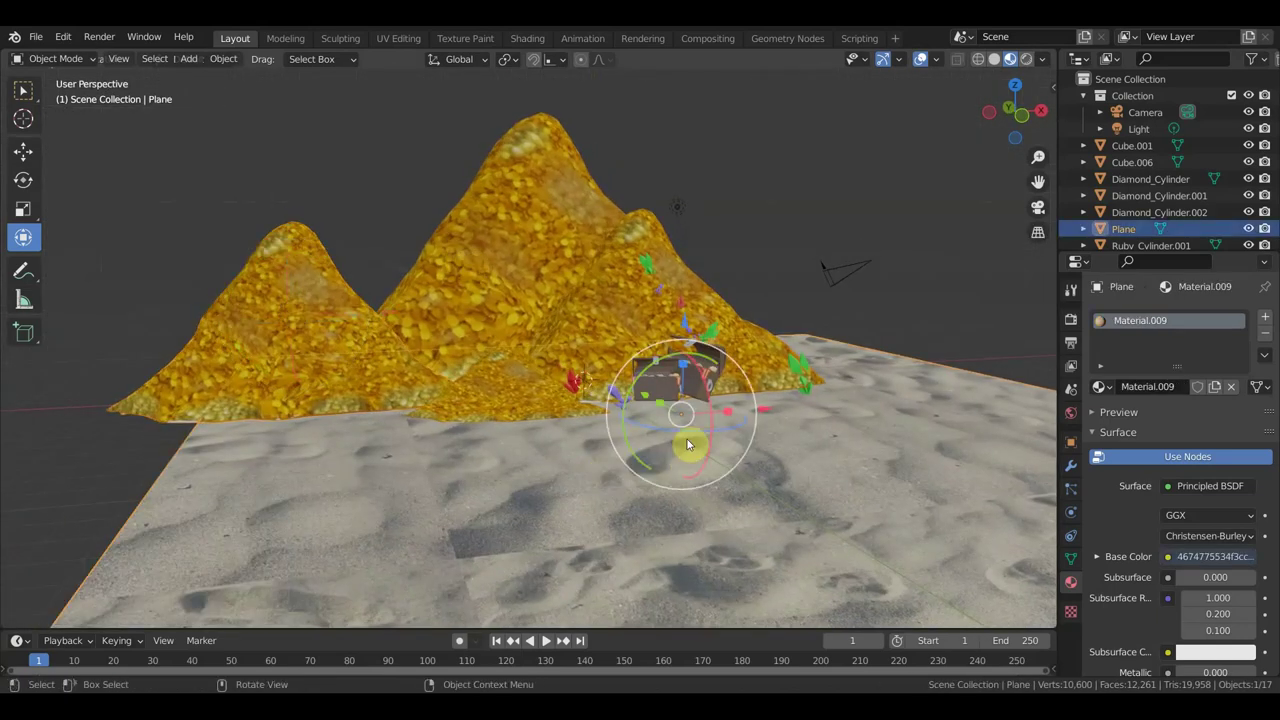
Shift the sand plane -5.542 m along X and stretch it to 1.783 in X
{"action": "key", "text": "g"}
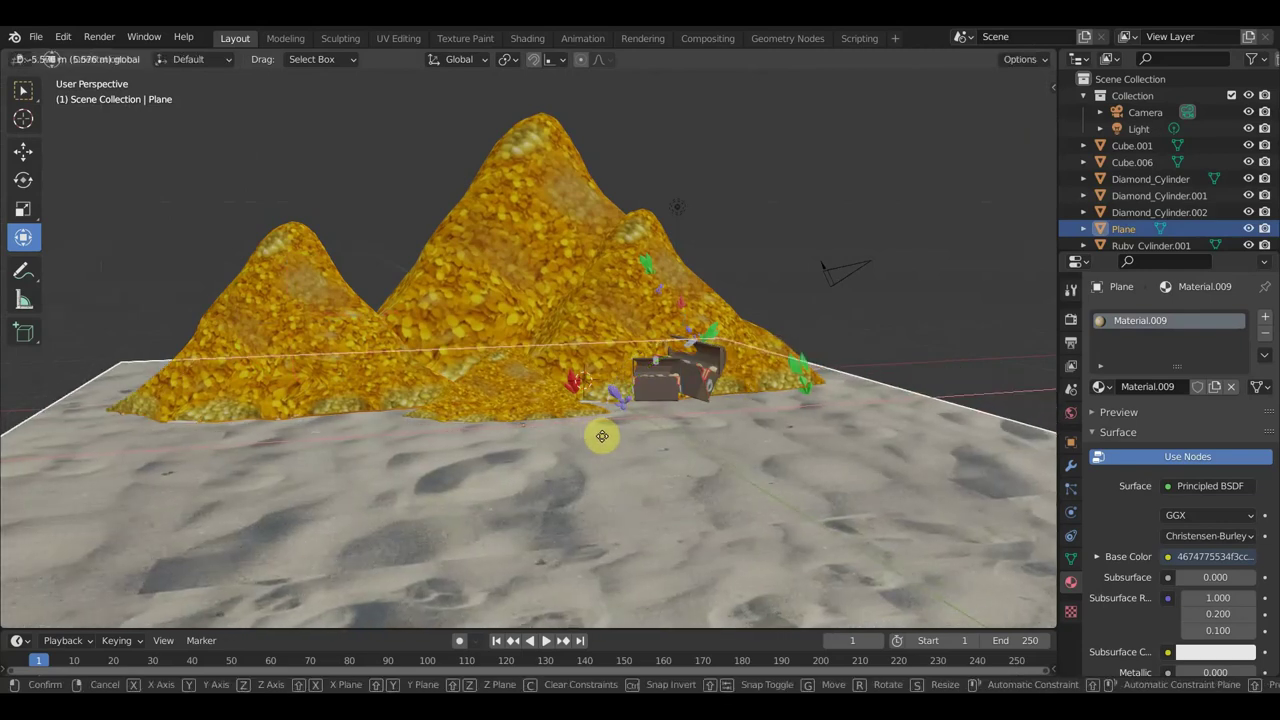
{"action": "left_click", "coordinate": [599, 438]}
{"action": "key", "text": "s"}
{"action": "key", "text": "x"}
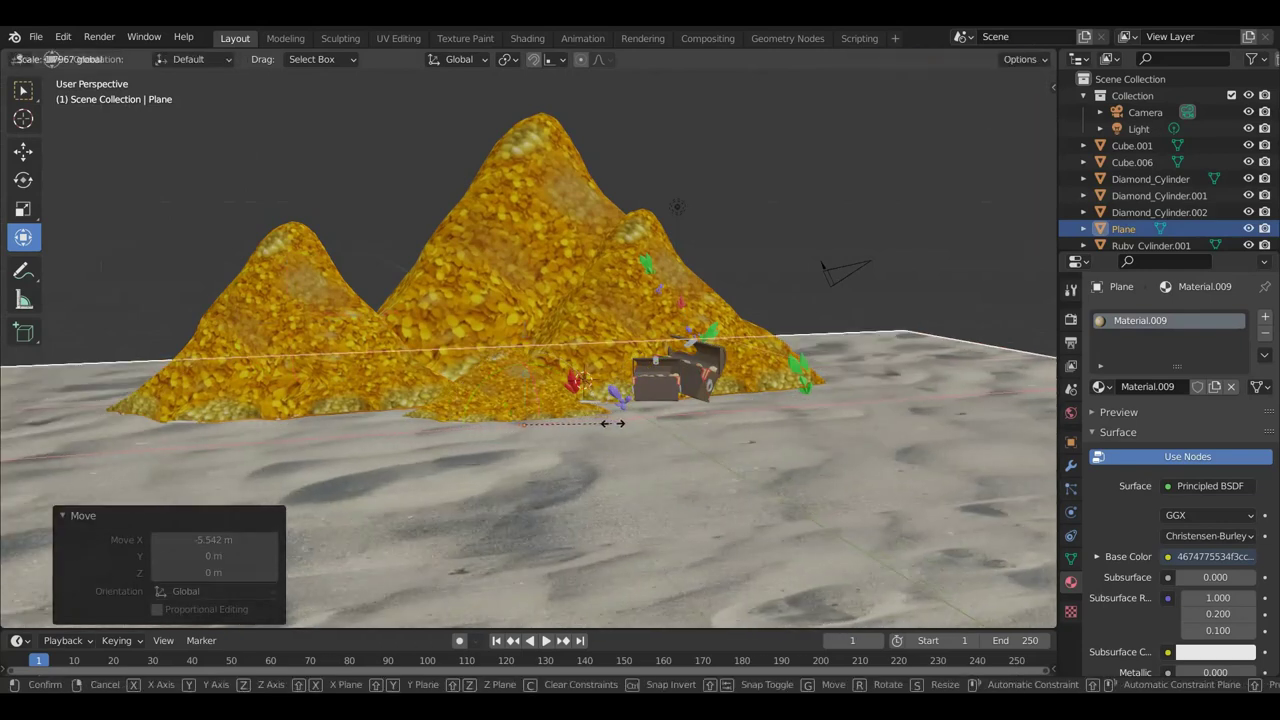
{"action": "left_click", "coordinate": [614, 440]}
Stretch the plane to 1.482 in Y and preview the scene in Rendered shading
{"action": "scroll", "coordinate": [620, 450], "scroll_direction": "down", "scroll_amount": 1}
{"action": "mouse_move", "coordinate": [620, 450]}
{"action": "middle_mouse_down"}
{"action": "mouse_move", "coordinate": [623, 526]}
{"action": "mouse_move", "coordinate": [728, 491]}
{"action": "mouse_move", "coordinate": [631, 442]}
{"action": "middle_mouse_up"}
{"action": "mouse_move", "coordinate": [681, 263]}
{"action": "middle_mouse_down"}
{"action": "mouse_move", "coordinate": [306, 34]}
{"action": "mouse_move", "coordinate": [771, 380]}
{"action": "mouse_move", "coordinate": [643, 314]}
{"action": "mouse_move", "coordinate": [461, 188]}
{"action": "middle_mouse_up"}
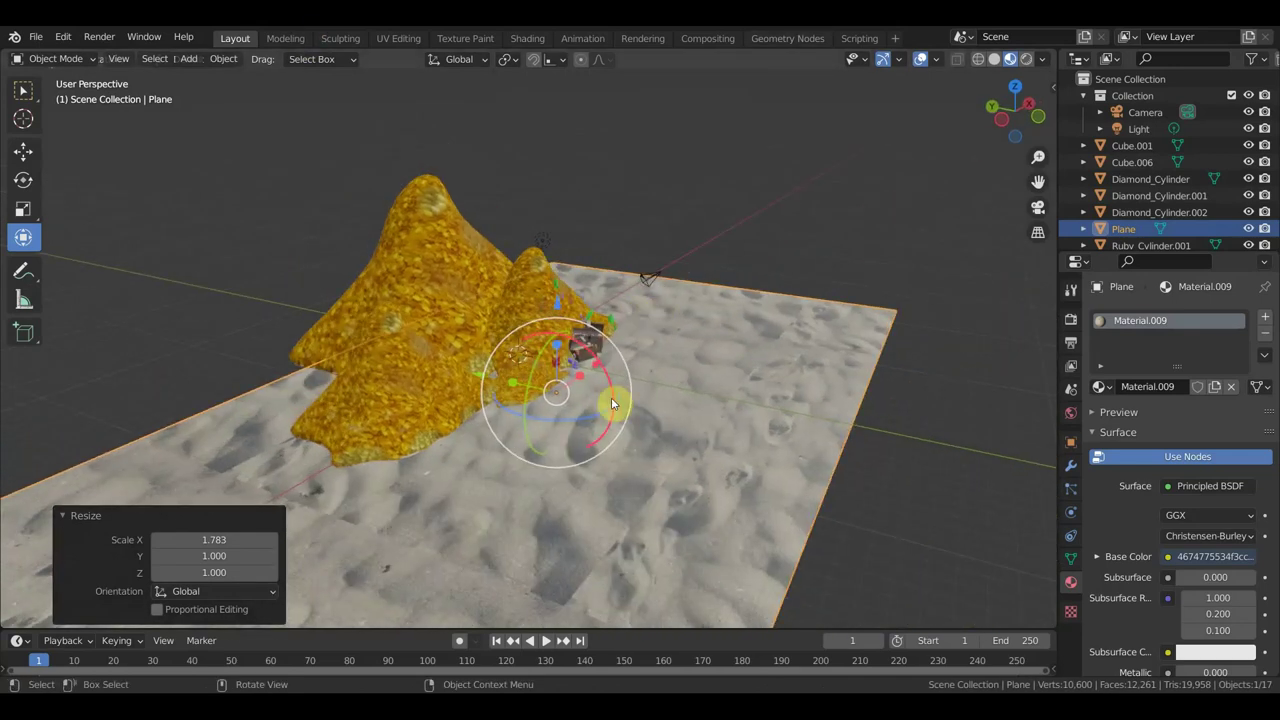
{"action": "key", "text": "s"}
{"action": "key", "text": "y"}
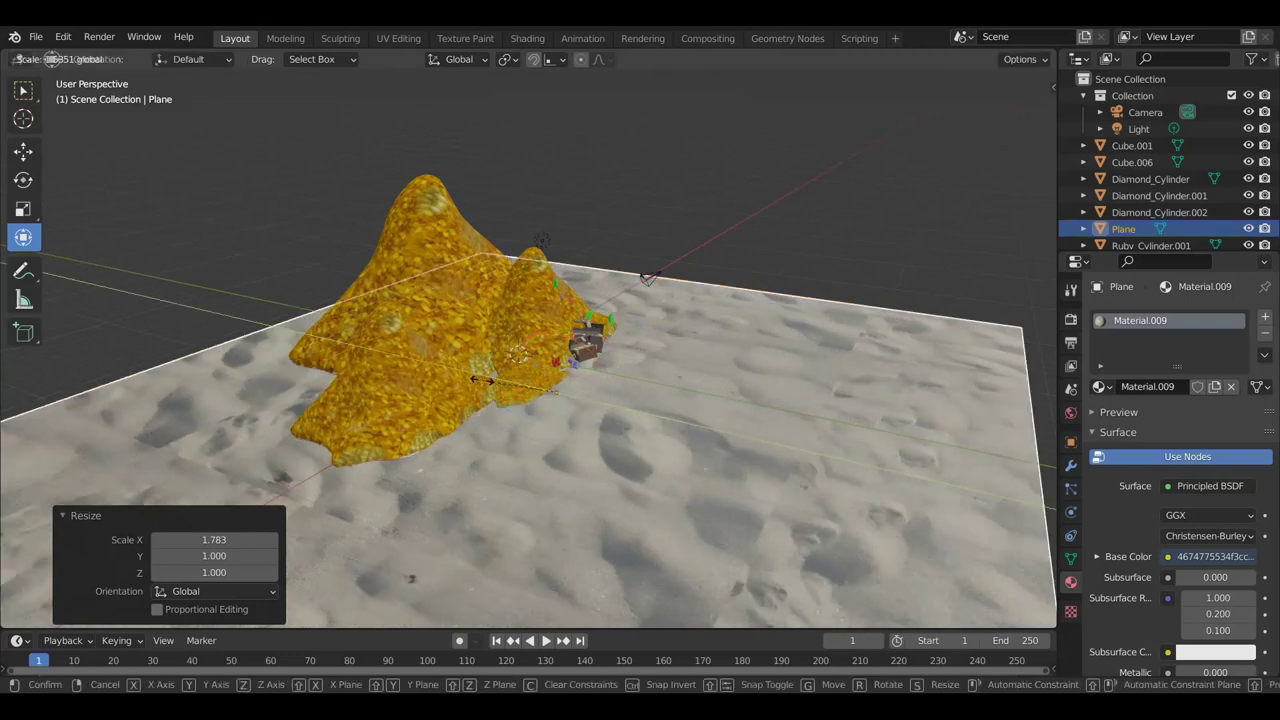
{"action": "left_click", "coordinate": [500, 370]}
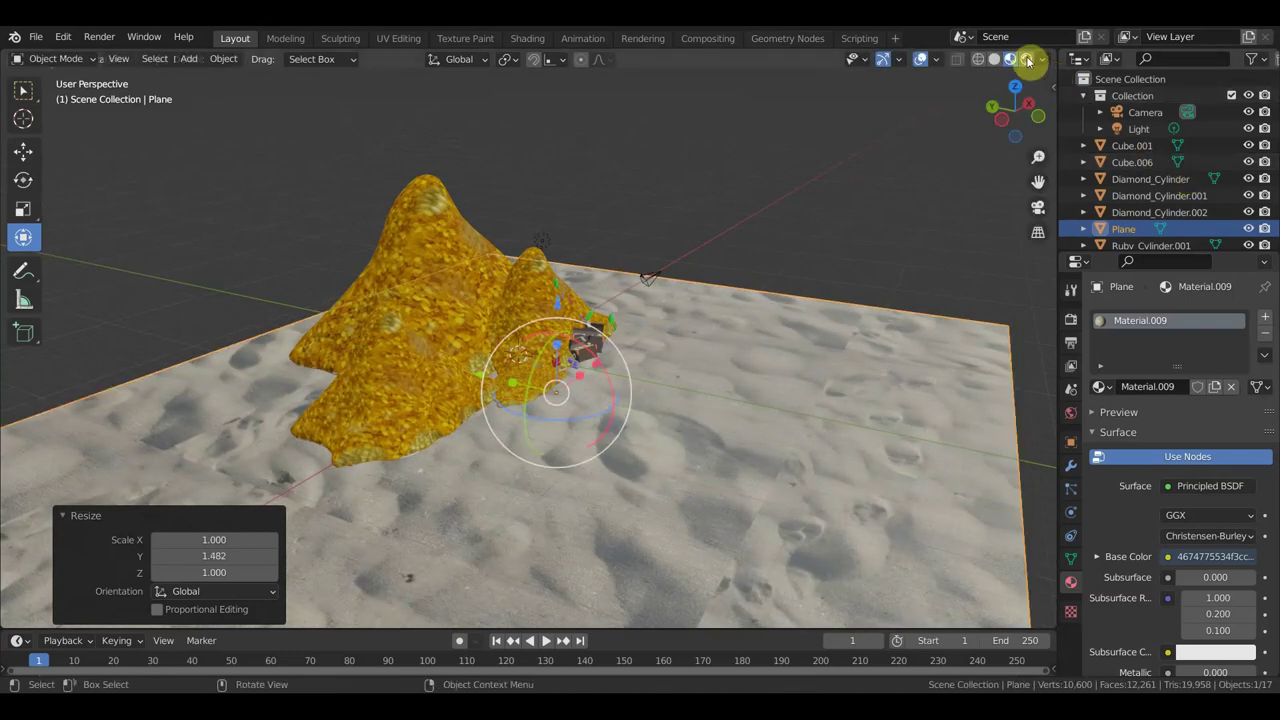
{"action": "left_click", "coordinate": [1026, 59]}
{"action": "middle_click_drag", "start_coordinate": [983, 254], "coordinate": [783, 262]}
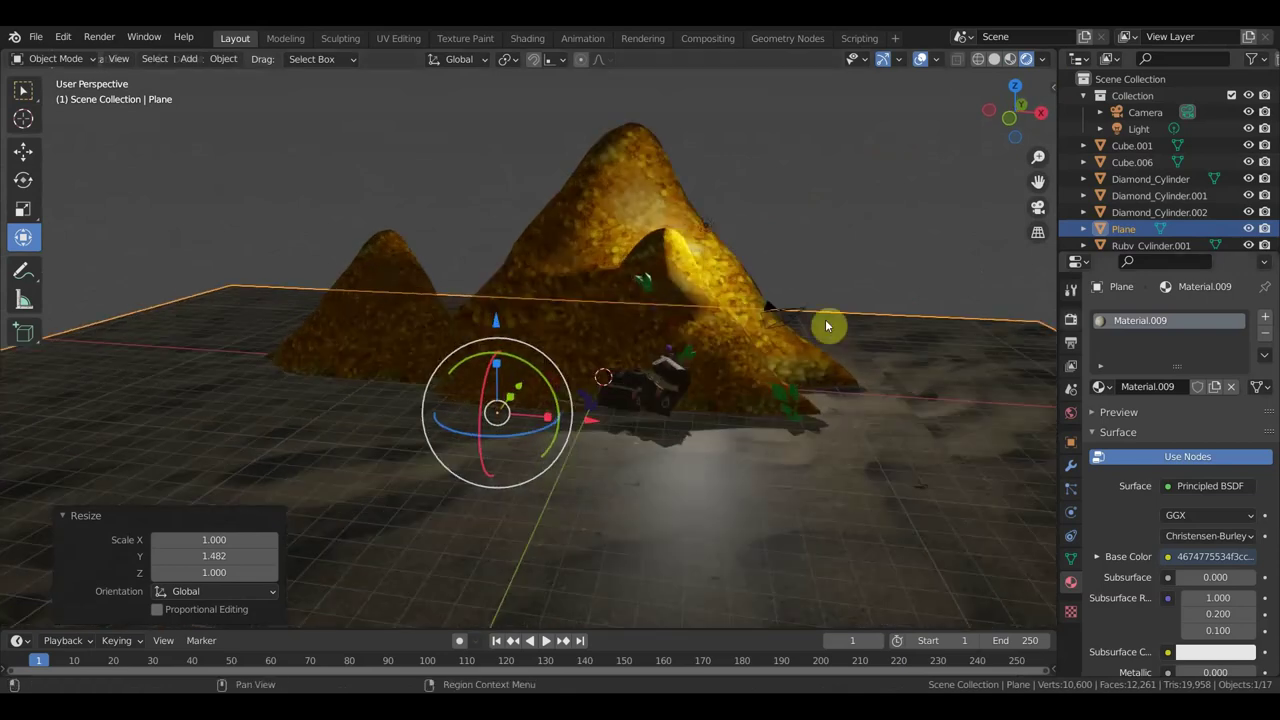
Select the scene's light and raise it above the mounds
{"action": "left_click", "coordinate": [1139, 129]}
{"action": "mouse_move", "coordinate": [990, 280]}
{"action": "middle_mouse_down"}
{"action": "mouse_move", "coordinate": [854, 314]}
{"action": "mouse_move", "coordinate": [746, 306]}
{"action": "middle_mouse_up"}
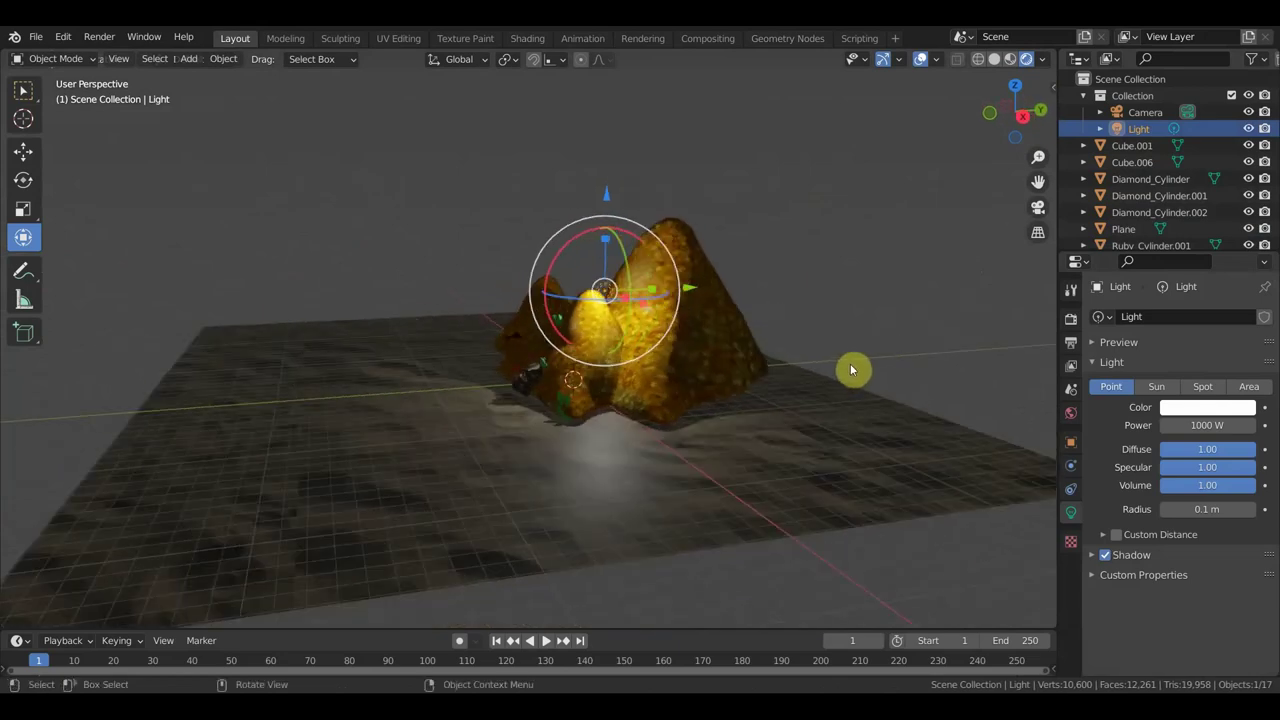
{"action": "key", "text": "g"}
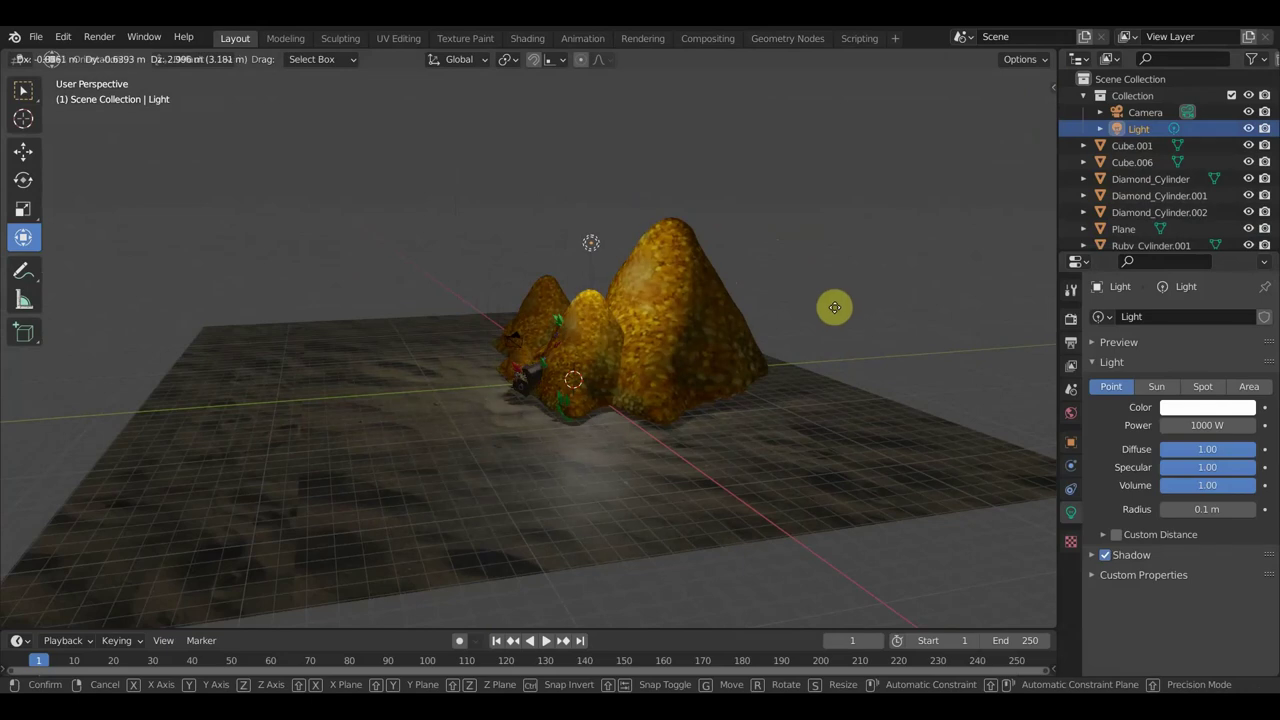
{"action": "left_click", "coordinate": [836, 314]}
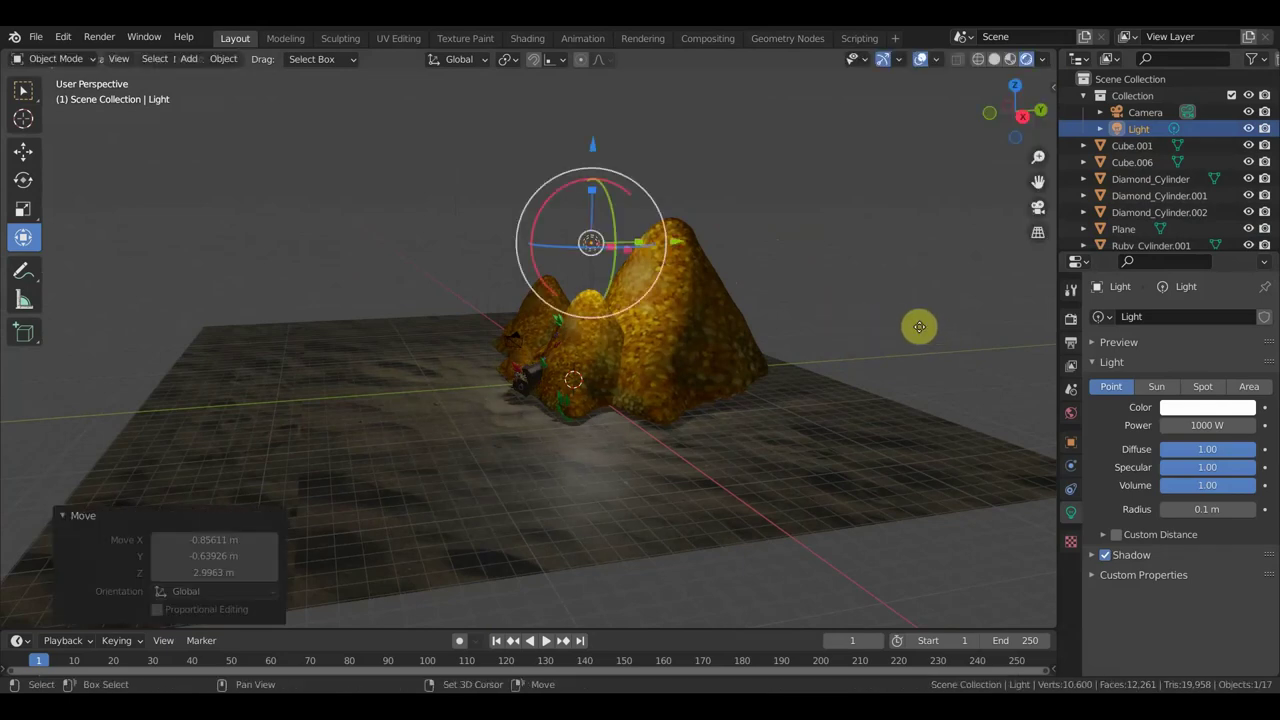
Duplicate the light twice, placing the copies off to the left
{"action": "key", "text": "shift+d"}
{"action": "left_click", "coordinate": [654, 418]}
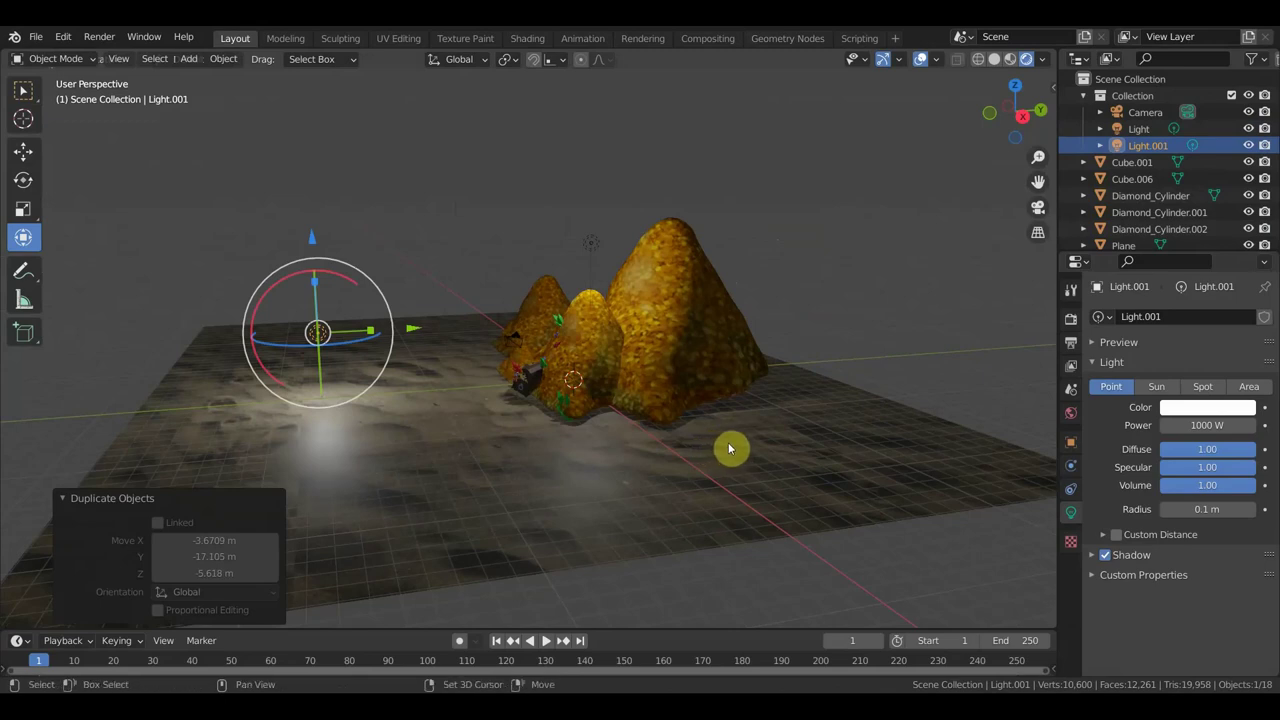
{"action": "middle_click_drag", "start_coordinate": [734, 449], "coordinate": [932, 472]}
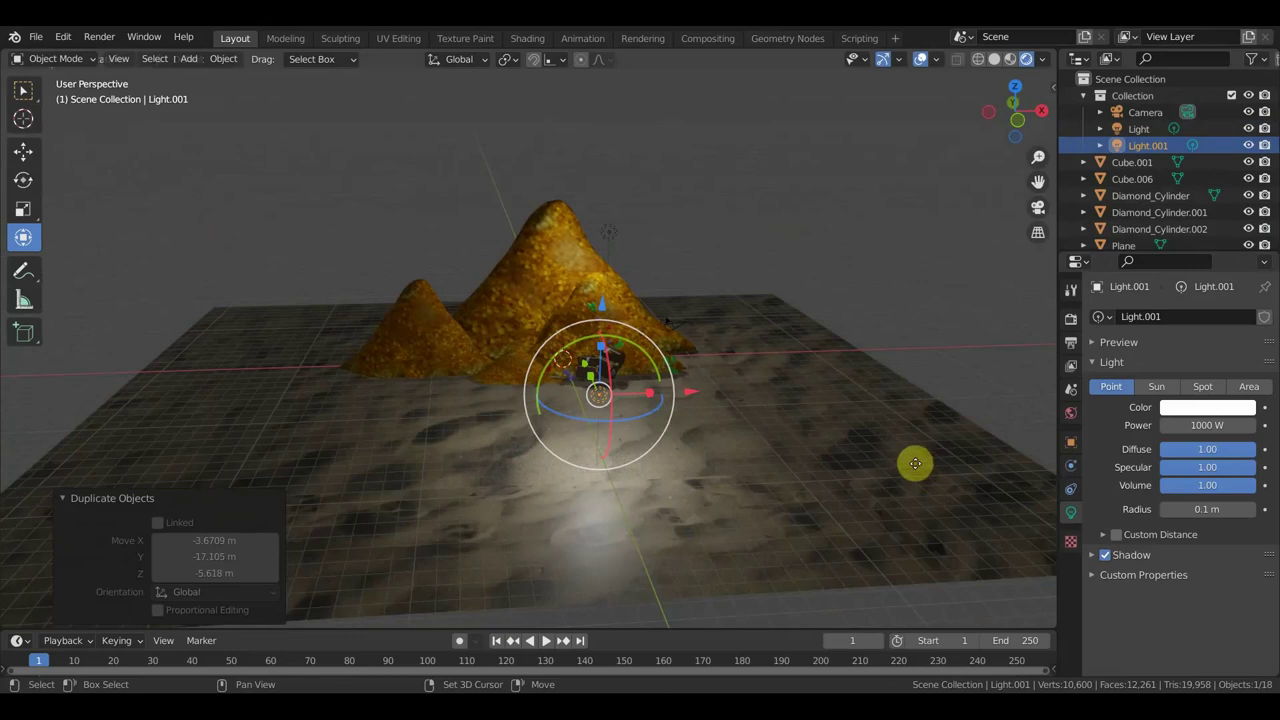
{"action": "key", "text": "shift+d"}
{"action": "left_click", "coordinate": [654, 395]}
{"action": "mouse_move", "coordinate": [654, 395]}
{"action": "middle_mouse_down"}
{"action": "mouse_move", "coordinate": [511, 414]}
{"action": "mouse_move", "coordinate": [463, 400]}
{"action": "middle_mouse_up"}
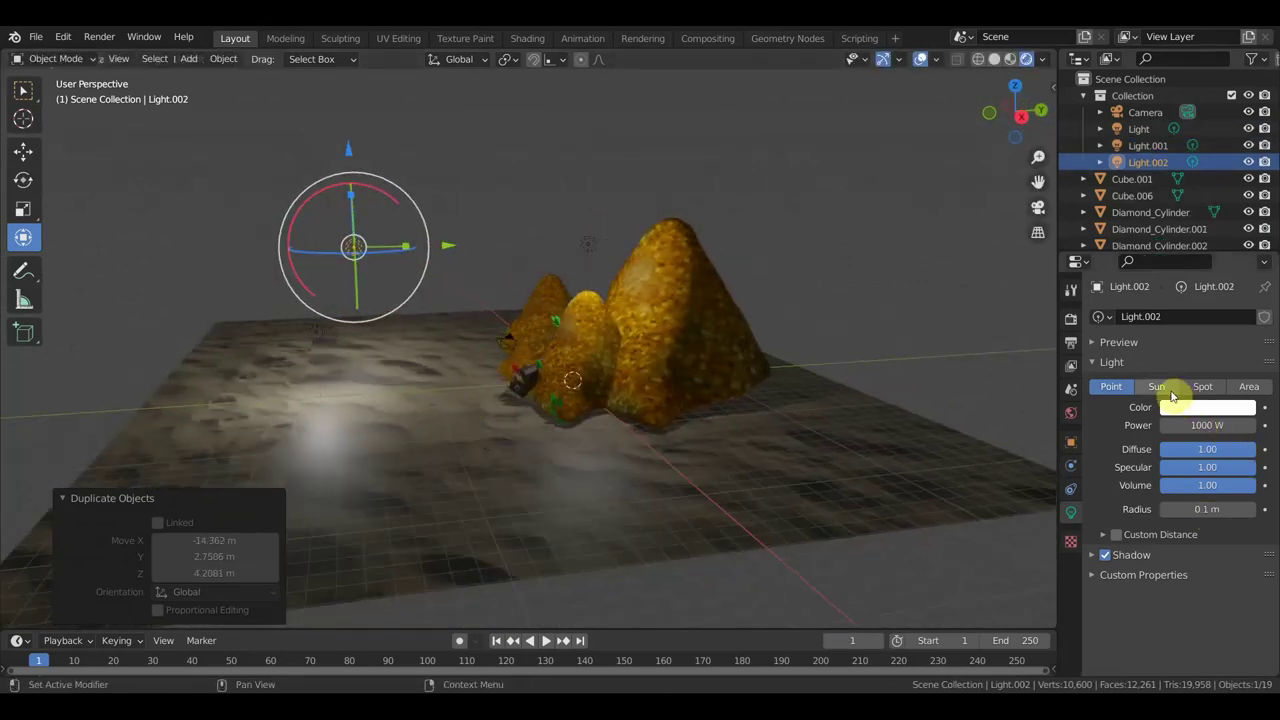
Make the duplicated light an area light and rotate it toward the scene
{"action": "left_click", "coordinate": [1248, 387]}
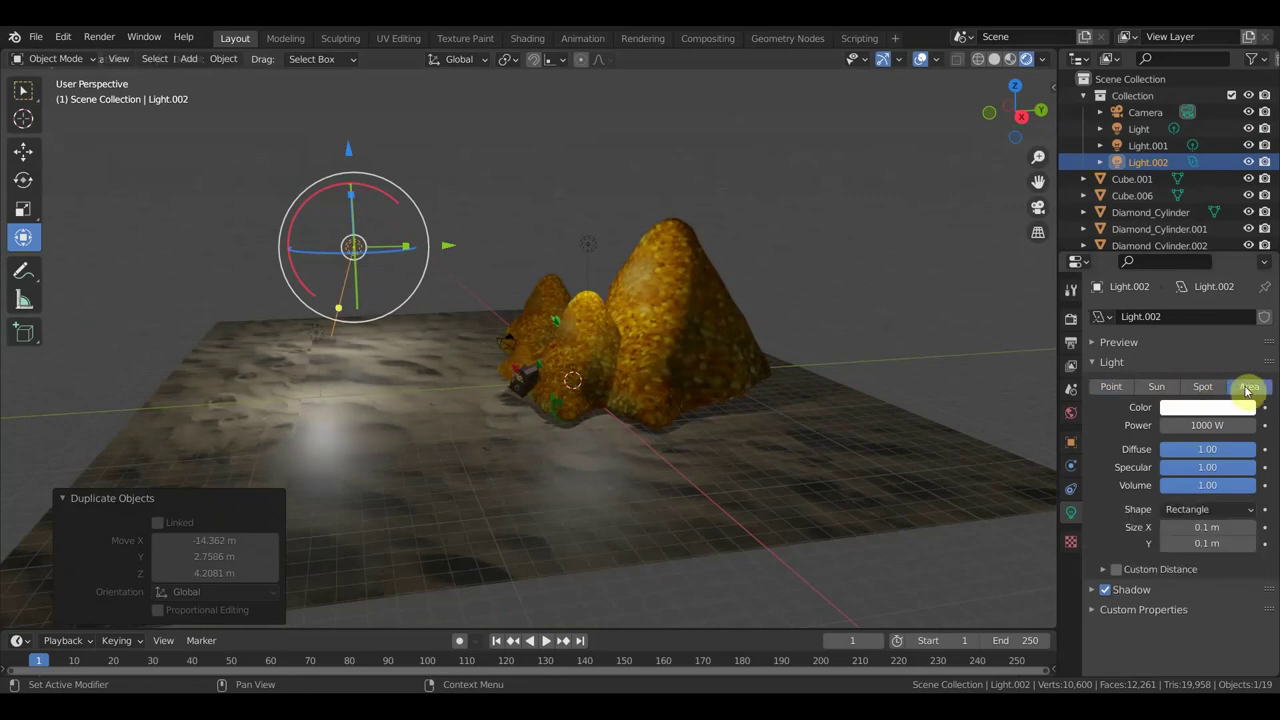
{"action": "key", "text": "r"}
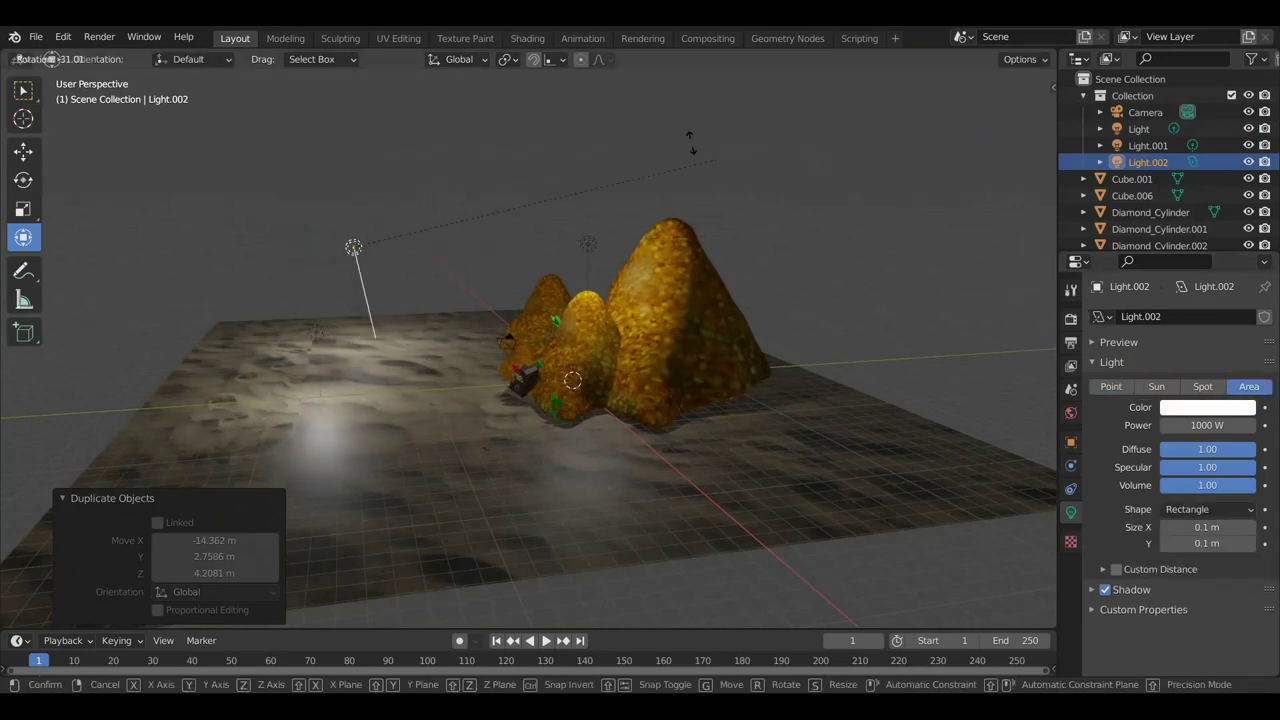
{"action": "left_click", "coordinate": [594, 235]}
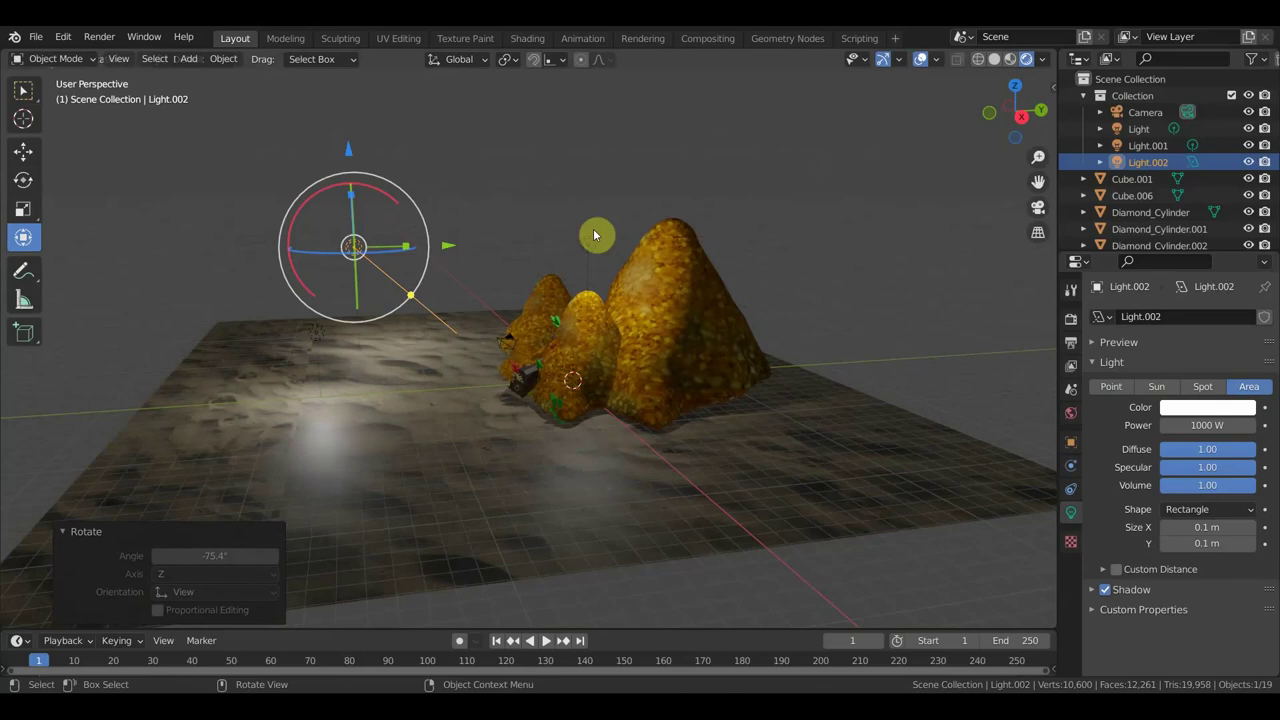
{"action": "middle_click_drag", "start_coordinate": [594, 235], "coordinate": [560, 420]}
{"action": "key", "text": "r"}
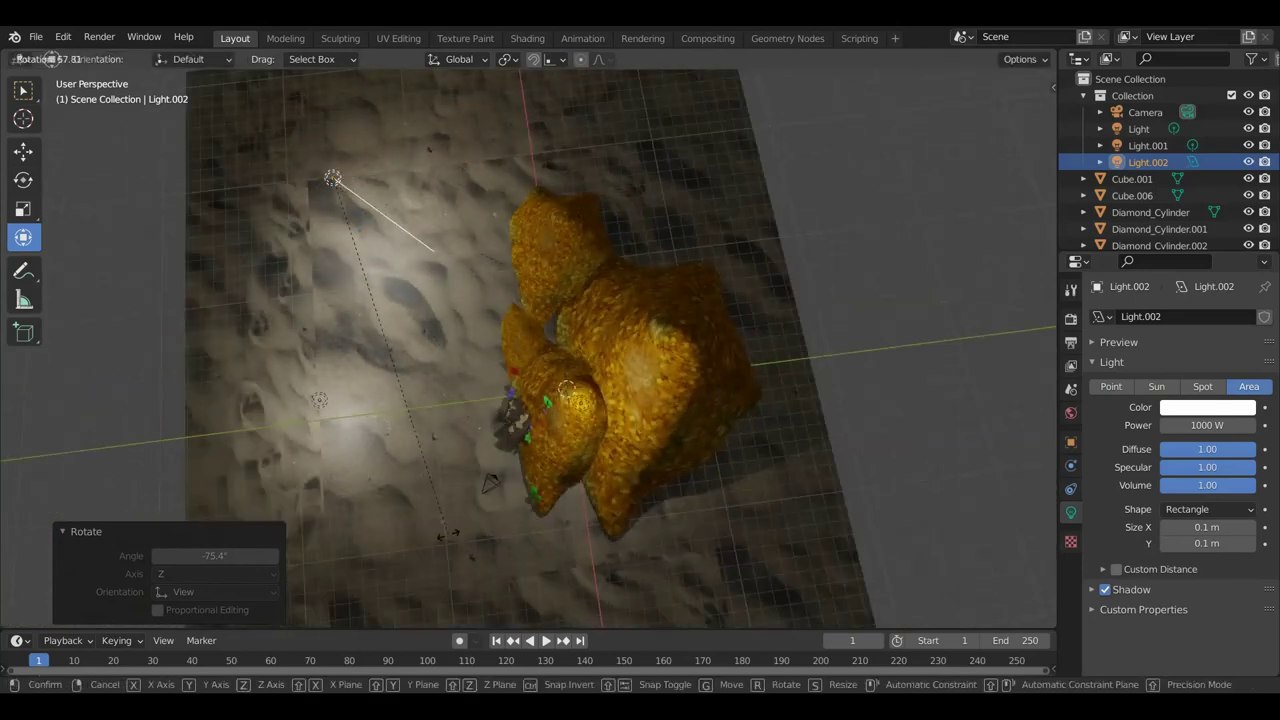
{"action": "left_click", "coordinate": [447, 535]}
{"action": "middle_click_drag", "start_coordinate": [692, 491], "coordinate": [790, 402]}
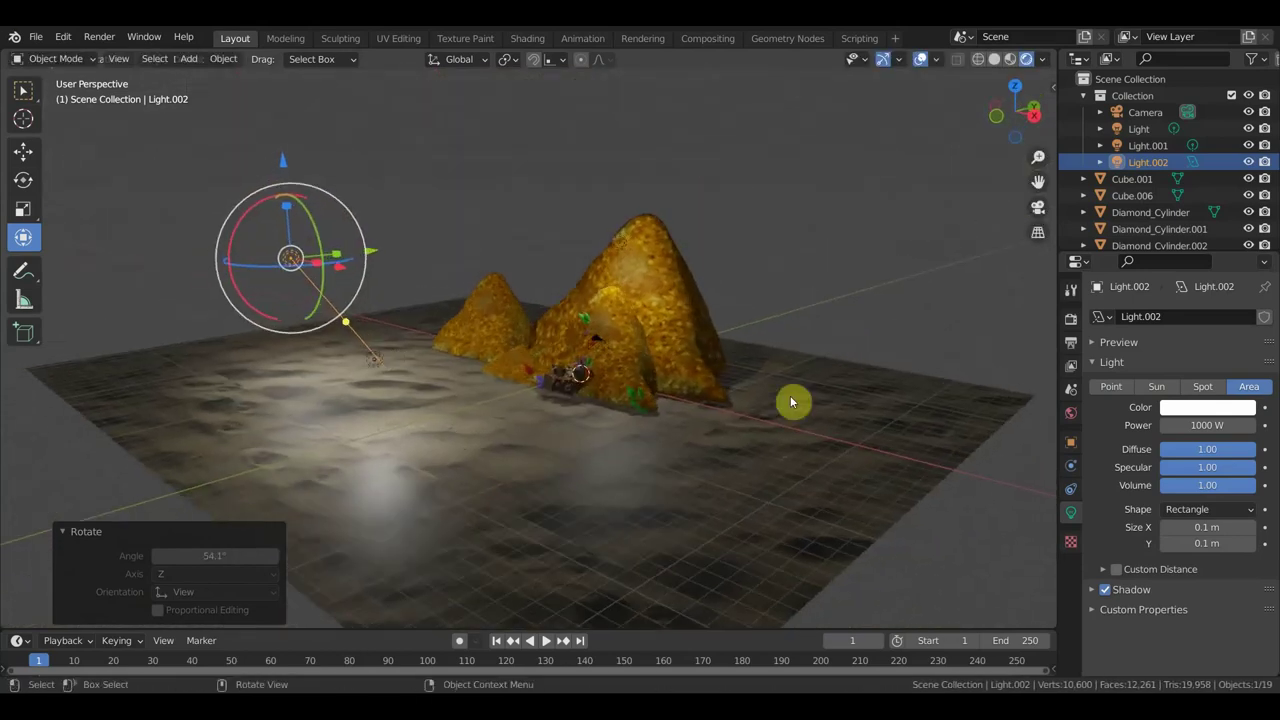
{"action": "key", "text": "r"}
{"action": "left_click", "coordinate": [810, 292]}
Lift the area light higher, tilt it onto the mounds, and set its power to 2000 W
{"action": "key", "text": "g"}
{"action": "left_click", "coordinate": [855, 293]}
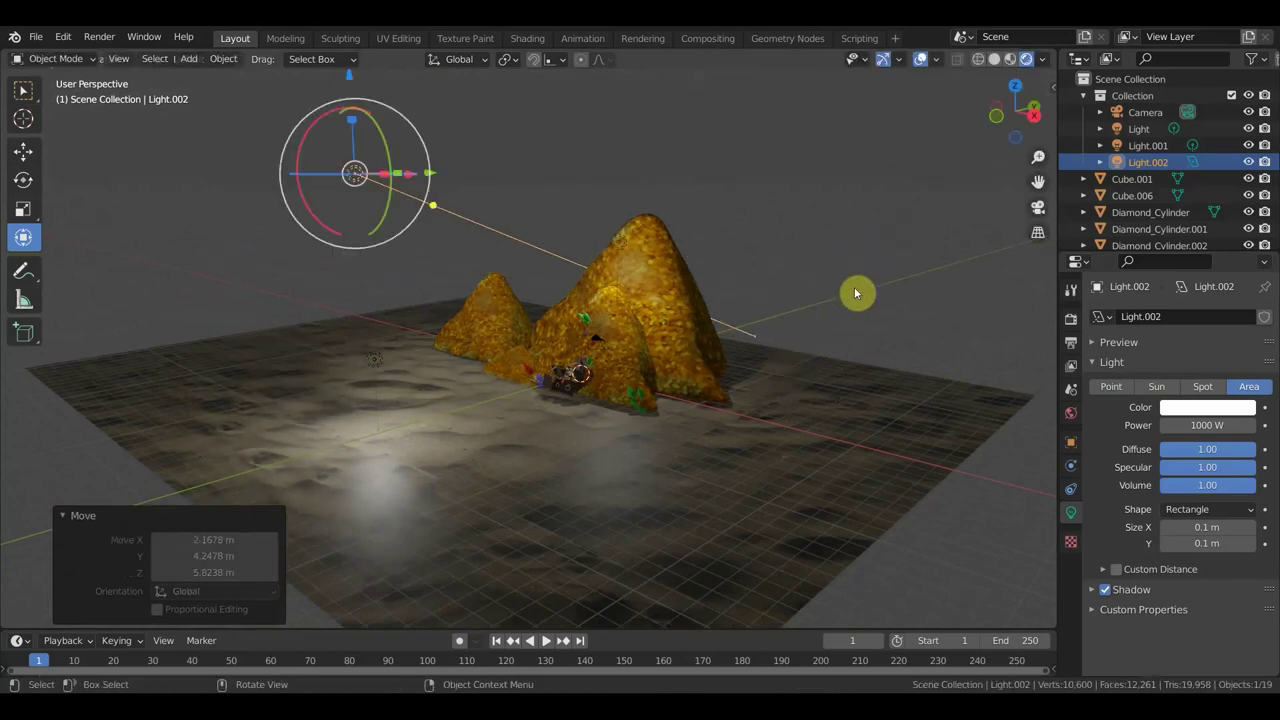
{"action": "key", "text": "r"}
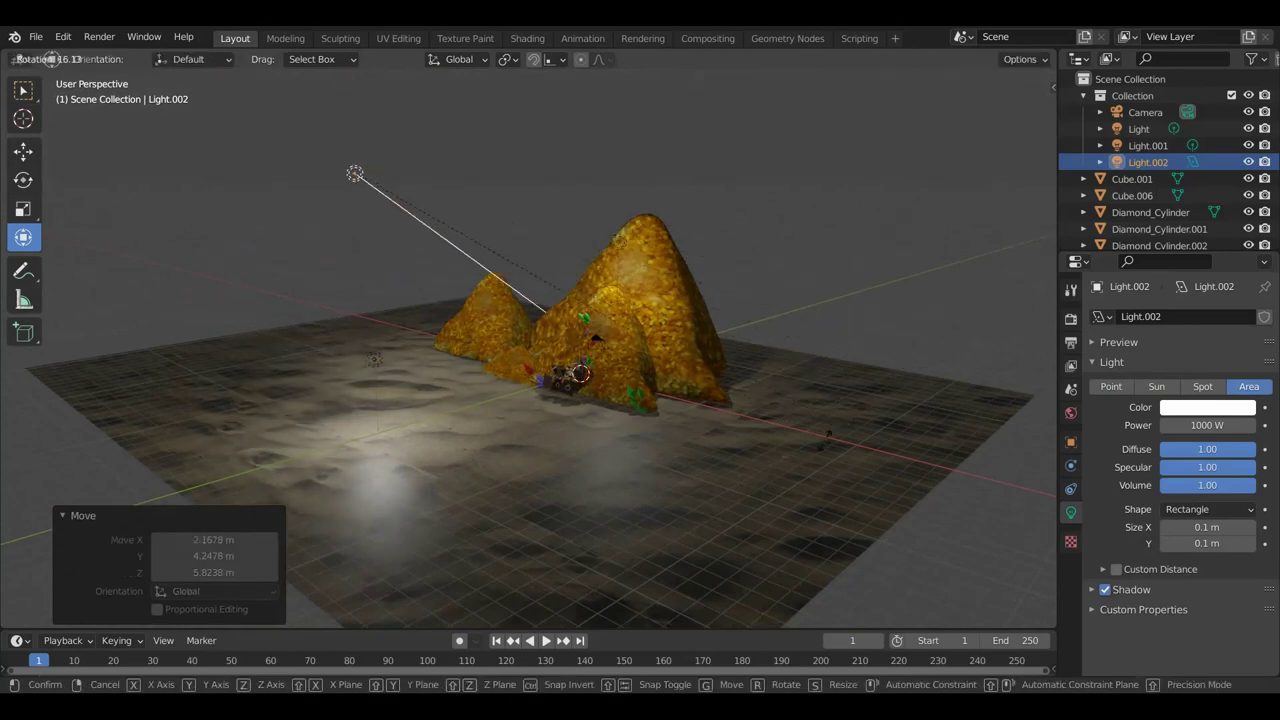
{"action": "left_click", "coordinate": [884, 378]}
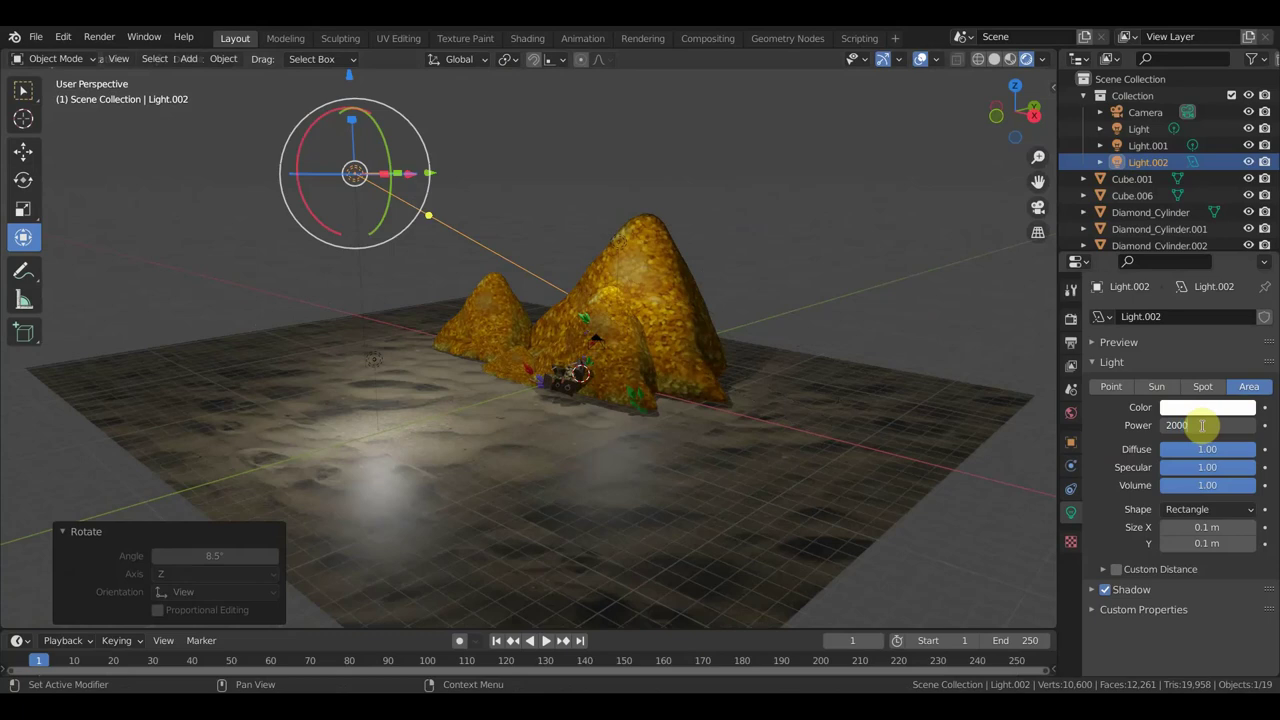
{"action": "key", "text": "Return"}
Select the sand floor plane and raise it about 0.333 m along Z
{"action": "scroll", "coordinate": [803, 390], "scroll_direction": "up", "scroll_amount": 3}
{"action": "scroll", "coordinate": [798, 391], "scroll_direction": "up", "scroll_amount": 3}
{"action": "mouse_move", "coordinate": [798, 391]}
{"action": "middle_mouse_down"}
{"action": "mouse_move", "coordinate": [884, 387]}
{"action": "mouse_move", "coordinate": [746, 458]}
{"action": "middle_mouse_up"}
{"action": "scroll", "coordinate": [886, 387], "scroll_direction": "down", "scroll_amount": 3}
{"action": "scroll", "coordinate": [890, 387], "scroll_direction": "down", "scroll_amount": 2}
{"action": "left_click", "coordinate": [703, 503]}
{"action": "left_click_drag", "start_coordinate": [524, 338], "coordinate": [528, 331]}
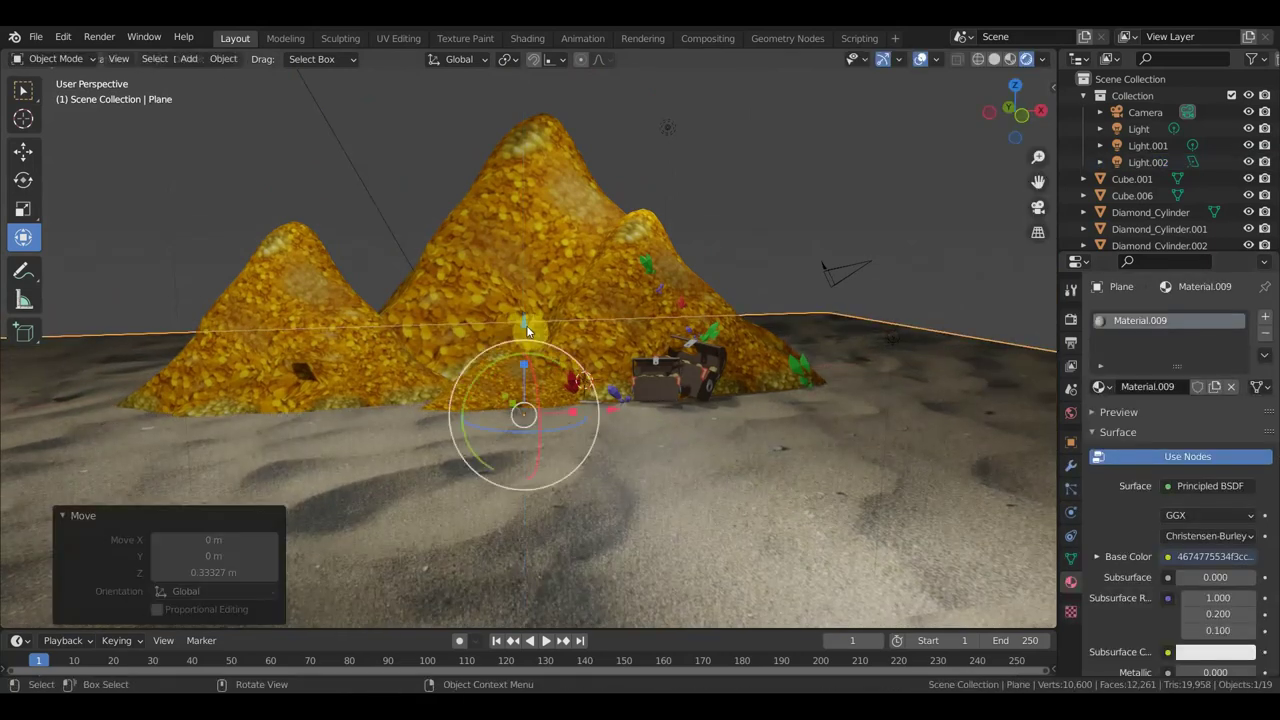
Switch to the Select tool, clear the selection, and select the right gold mountain
{"action": "mouse_move", "coordinate": [669, 424]}
{"action": "middle_mouse_down"}
{"action": "mouse_move", "coordinate": [612, 417]}
{"action": "mouse_move", "coordinate": [673, 446]}
{"action": "mouse_move", "coordinate": [829, 429]}
{"action": "mouse_move", "coordinate": [770, 418]}
{"action": "middle_mouse_up"}
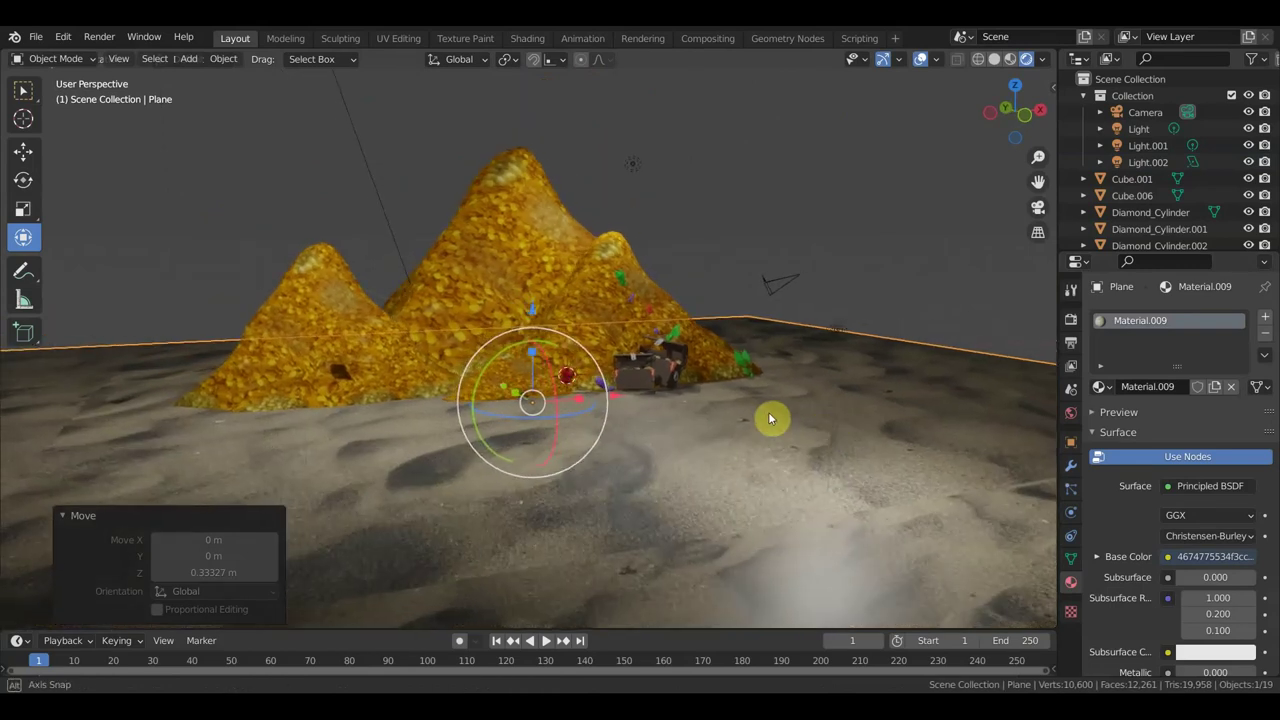
{"action": "middle_click_drag", "start_coordinate": [524, 270], "coordinate": [594, 324]}
{"action": "mouse_move", "coordinate": [754, 316]}
{"action": "middle_mouse_down"}
{"action": "mouse_move", "coordinate": [608, 315]}
{"action": "mouse_move", "coordinate": [856, 321]}
{"action": "mouse_move", "coordinate": [823, 325]}
{"action": "mouse_move", "coordinate": [858, 327]}
{"action": "mouse_move", "coordinate": [847, 330]}
{"action": "middle_mouse_up"}
{"action": "scroll", "coordinate": [626, 314], "scroll_direction": "up", "scroll_amount": 3}
{"action": "scroll", "coordinate": [632, 315], "scroll_direction": "up", "scroll_amount": 2}
{"action": "scroll", "coordinate": [783, 318], "scroll_direction": "down", "scroll_amount": 3}
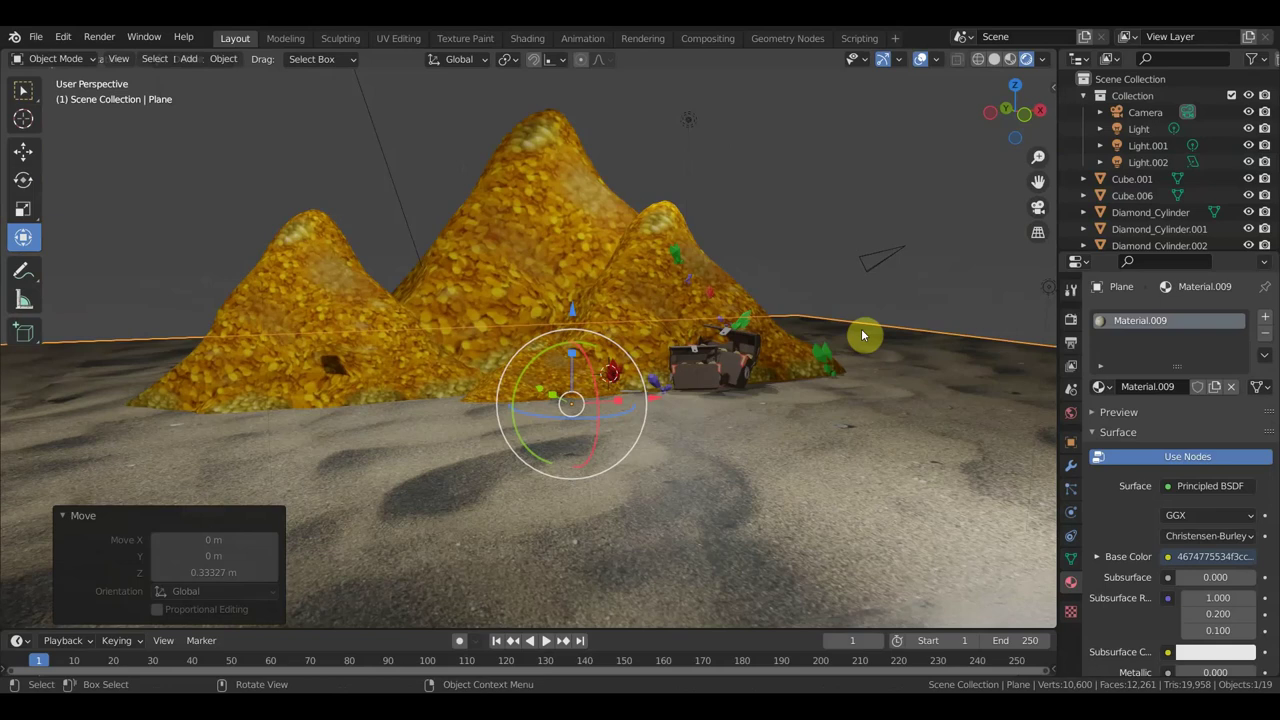
{"action": "left_click", "coordinate": [28, 89]}
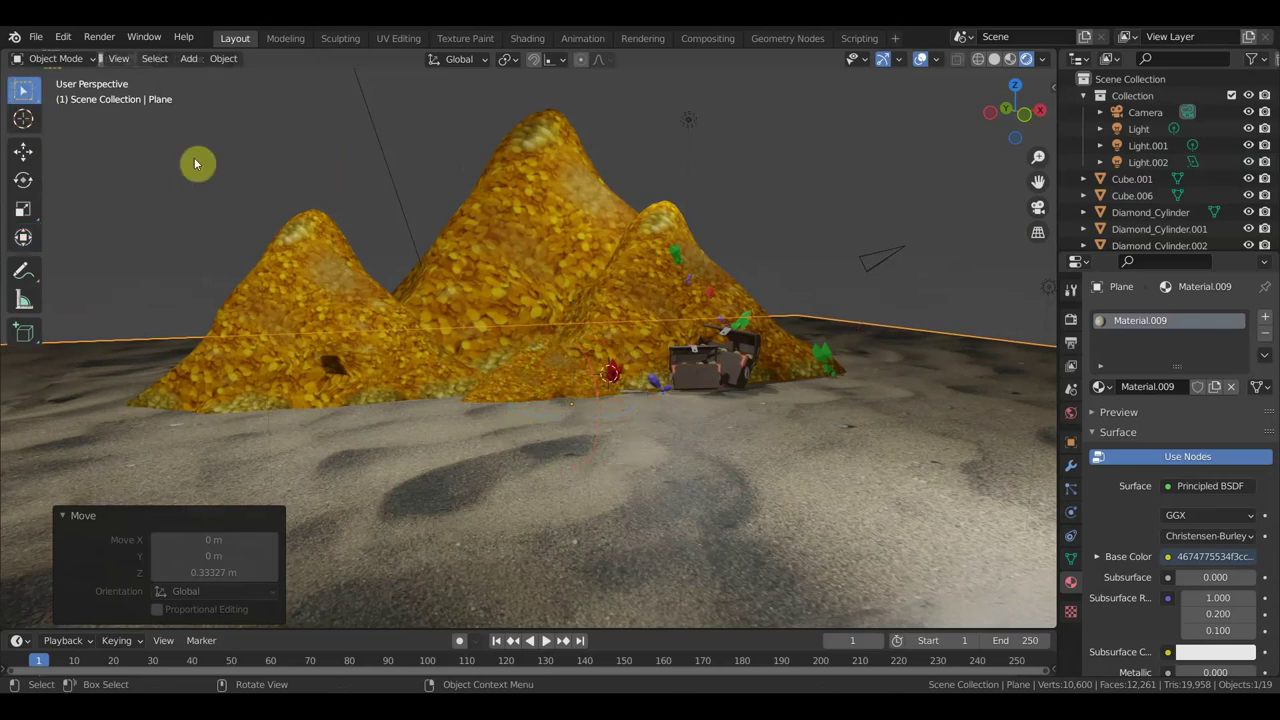
{"action": "left_click", "coordinate": [936, 295]}
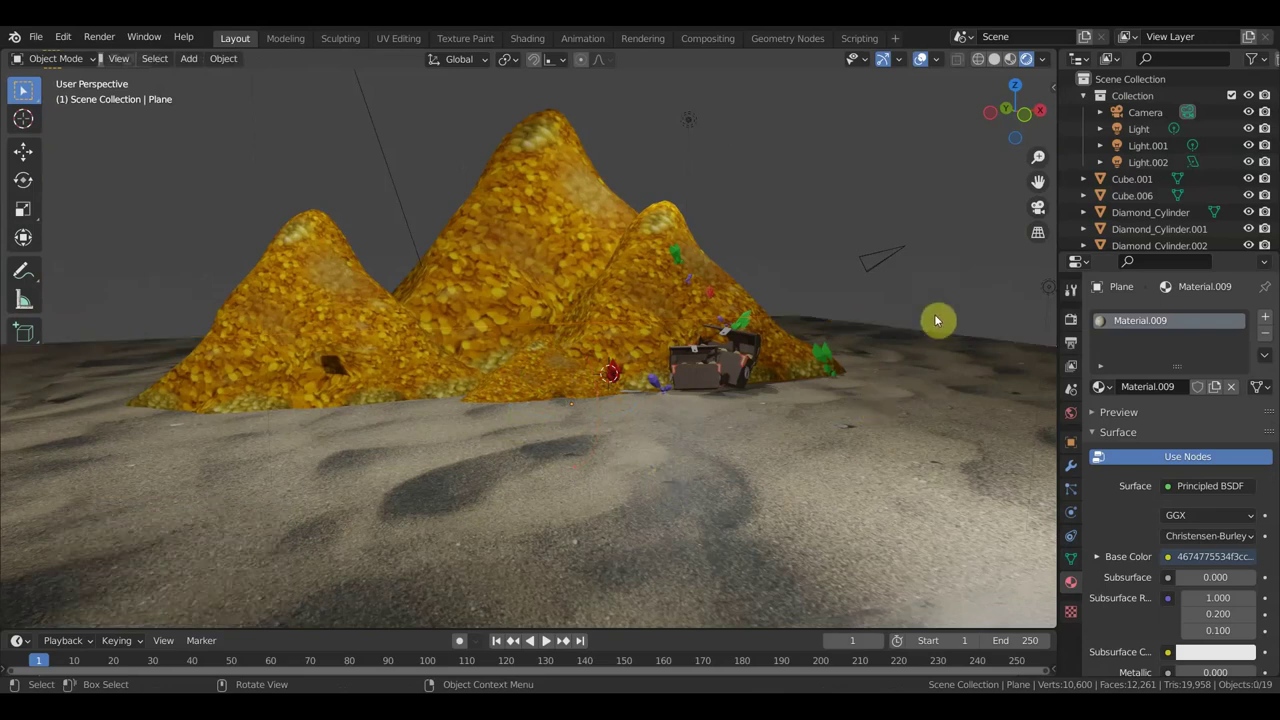
{"action": "scroll", "coordinate": [905, 350], "scroll_direction": "up", "scroll_amount": 2}
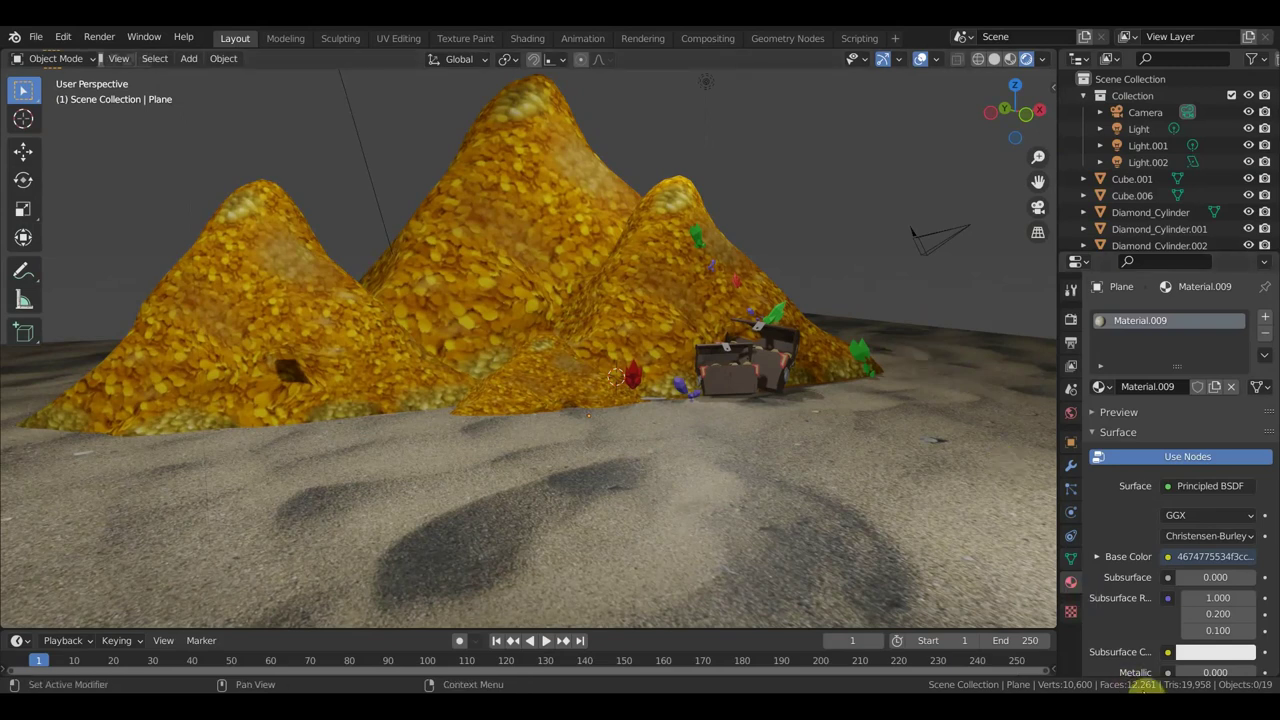
{"action": "left_click", "coordinate": [650, 290]}
Cycle the viewport through Wireframe, Solid and Material Preview shading
{"action": "left_click", "coordinate": [978, 58]}
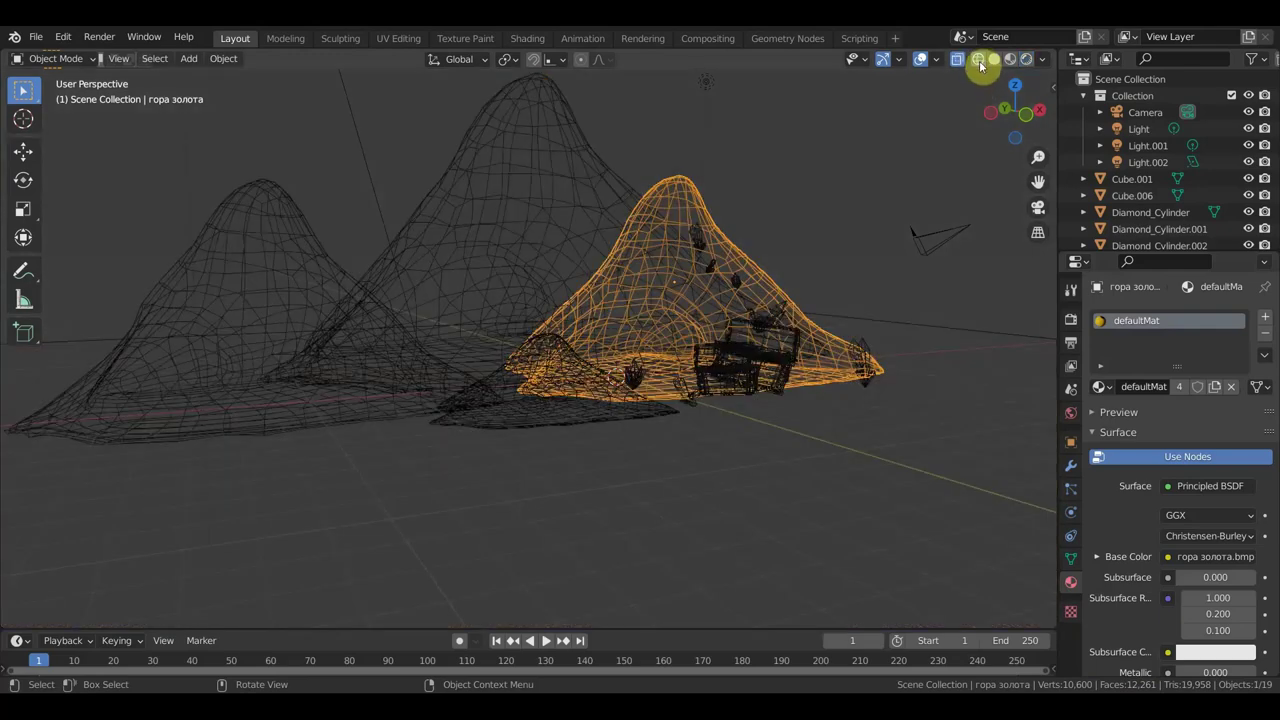
{"action": "scroll", "coordinate": [722, 290], "scroll_direction": "up", "scroll_amount": 3}
{"action": "scroll", "coordinate": [730, 310], "scroll_direction": "up", "scroll_amount": 1}
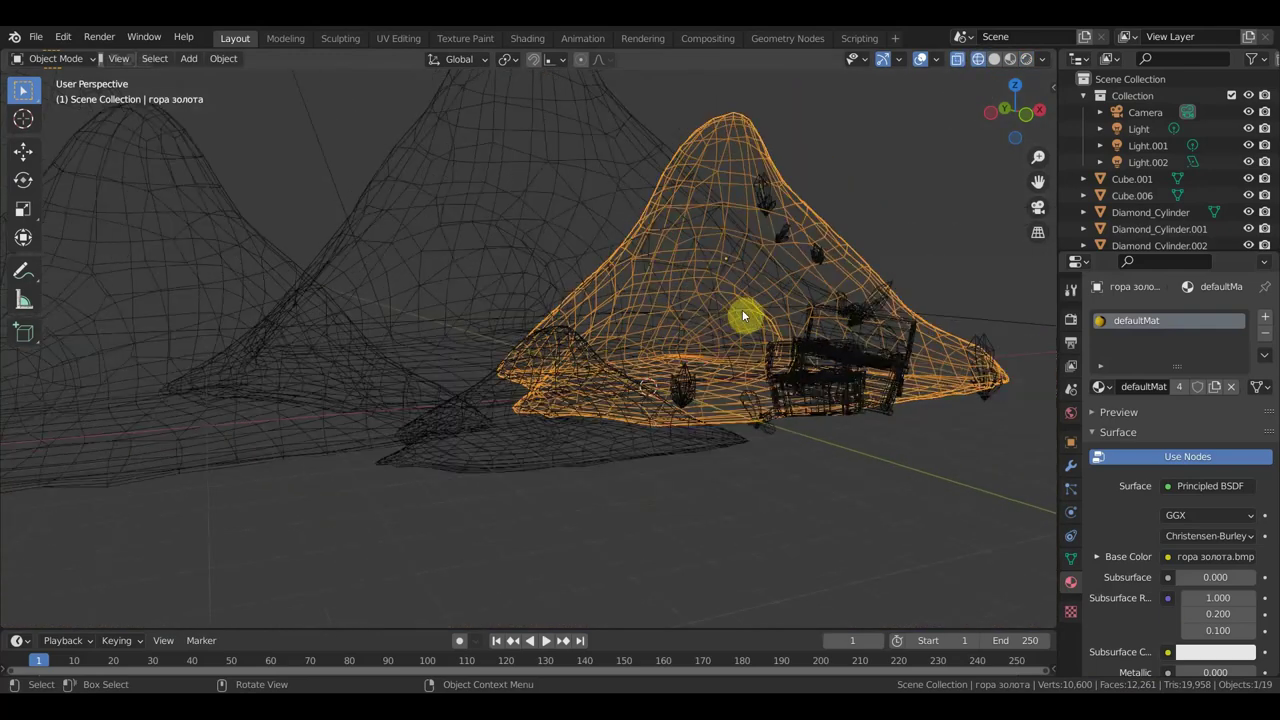
{"action": "scroll", "coordinate": [742, 309], "scroll_direction": "up", "scroll_amount": 3}
{"action": "scroll", "coordinate": [822, 294], "scroll_direction": "down", "scroll_amount": 1}
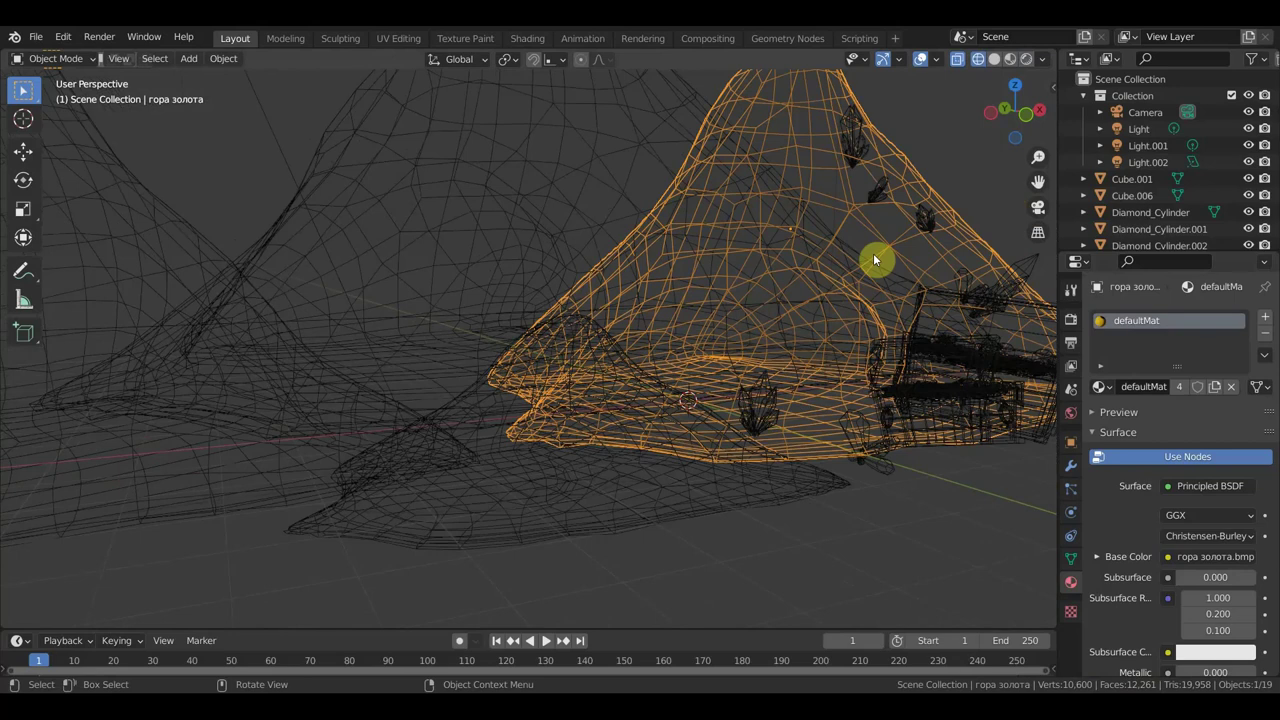
{"action": "scroll", "coordinate": [873, 257], "scroll_direction": "down", "scroll_amount": 3}
{"action": "left_click", "coordinate": [993, 58]}
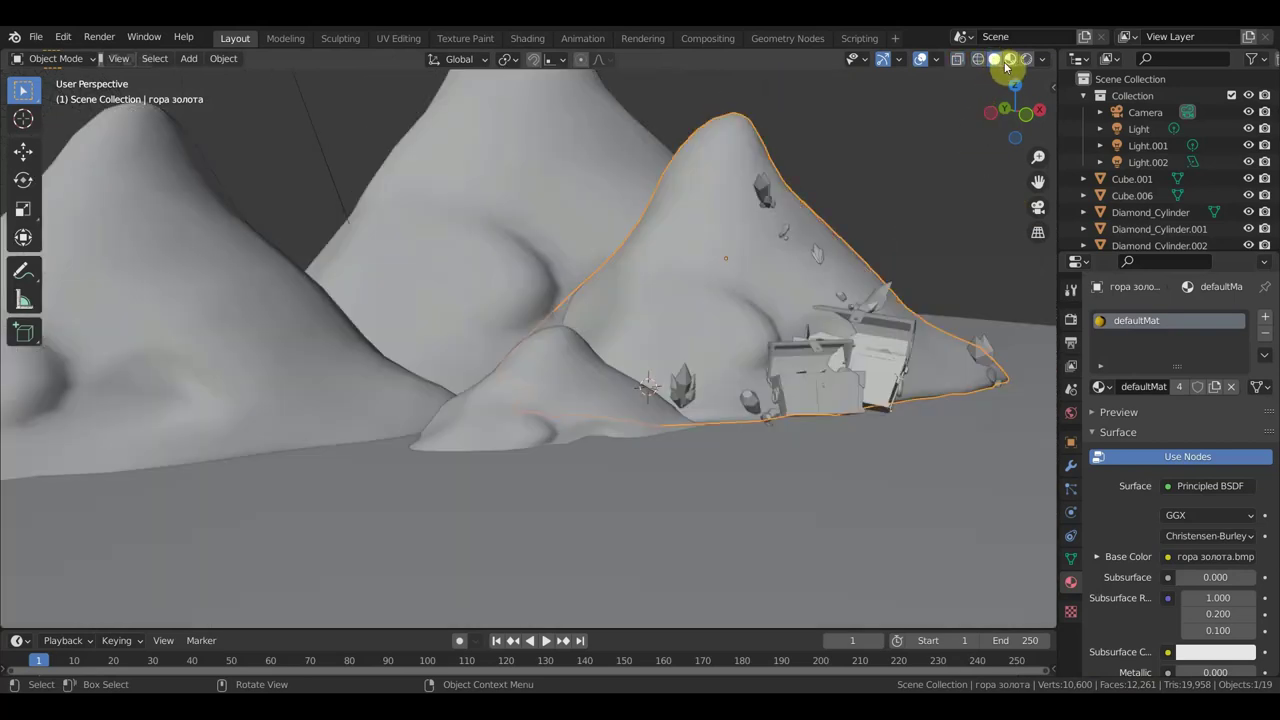
{"action": "left_click", "coordinate": [1010, 58]}
{"action": "left_click_drag", "start_coordinate": [1014, 112], "coordinate": [798, 270]}
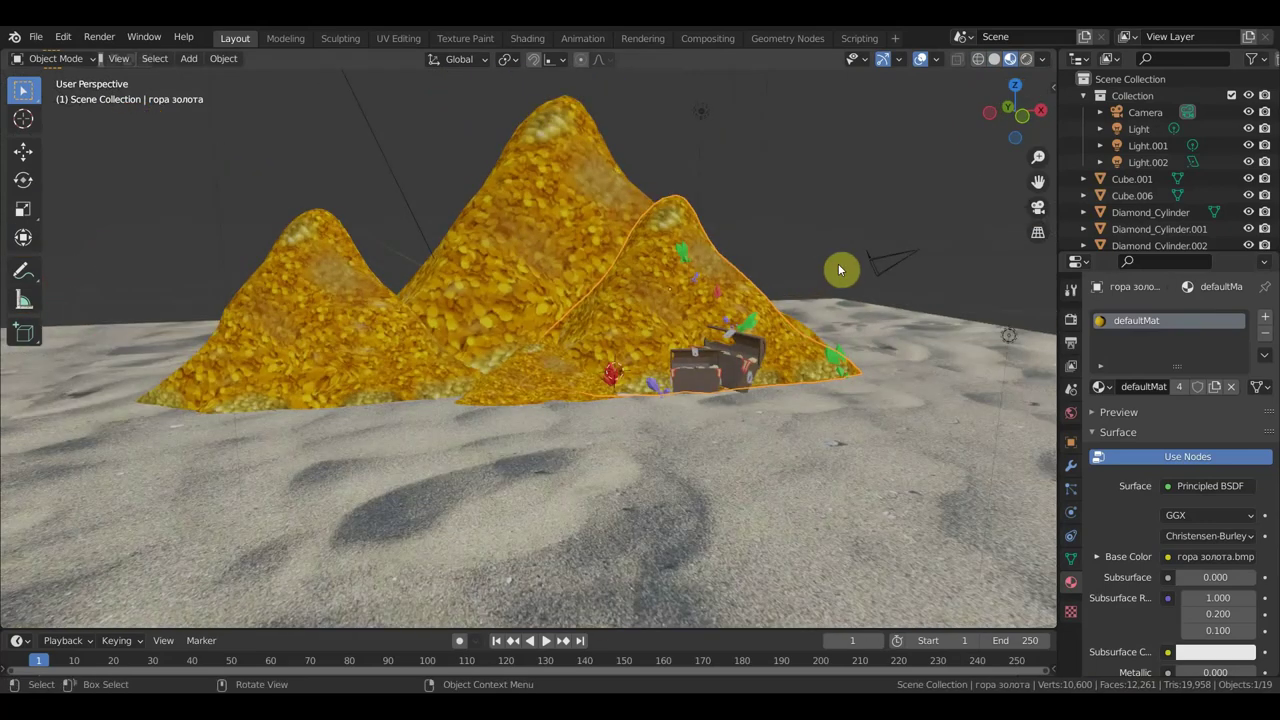
{"action": "scroll", "coordinate": [761, 386], "scroll_direction": "up", "scroll_amount": 1}
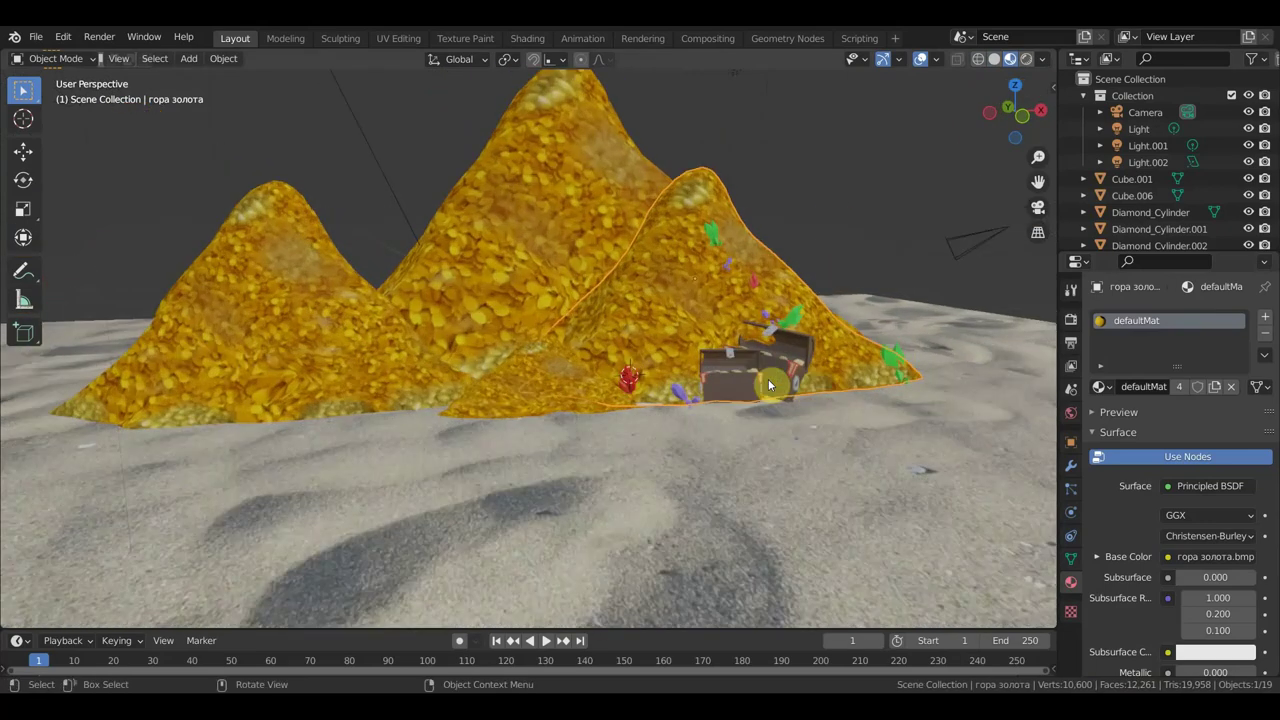
{"action": "scroll", "coordinate": [766, 380], "scroll_direction": "up", "scroll_amount": 2}
Select the treasure chest and view its mesh in wireframe
{"action": "left_click", "coordinate": [828, 388]}
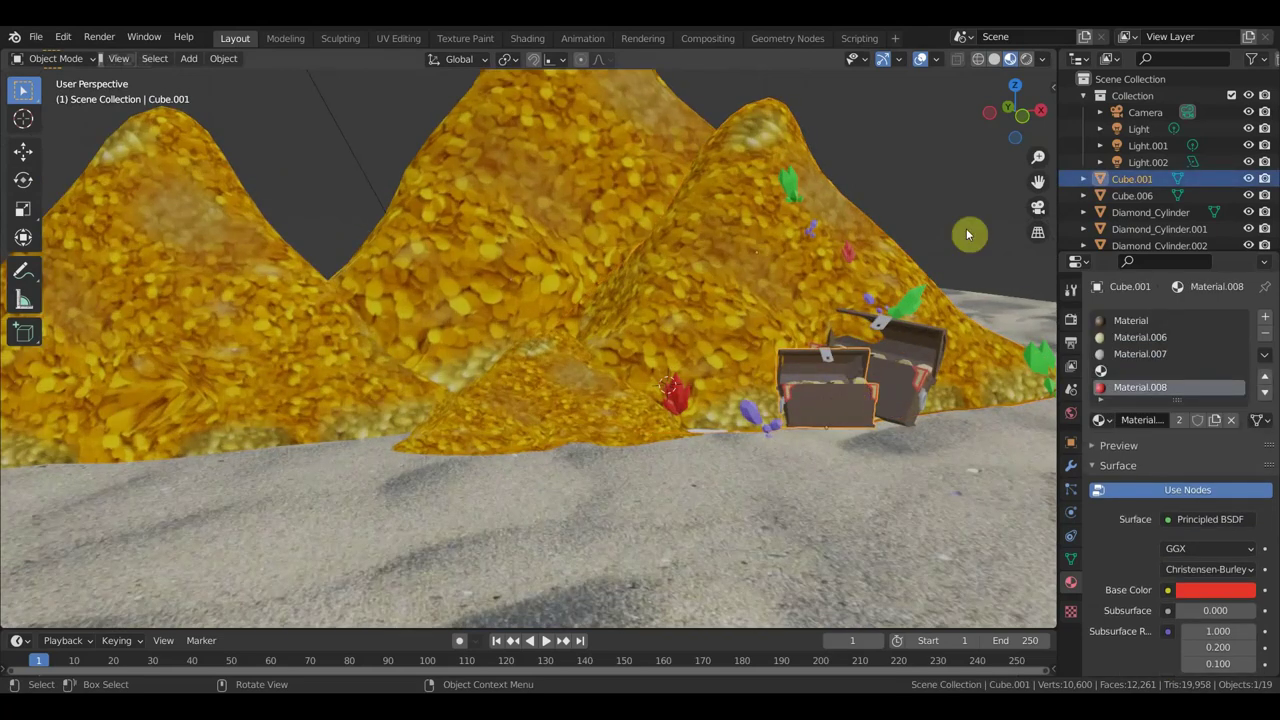
{"action": "left_click", "coordinate": [995, 60]}
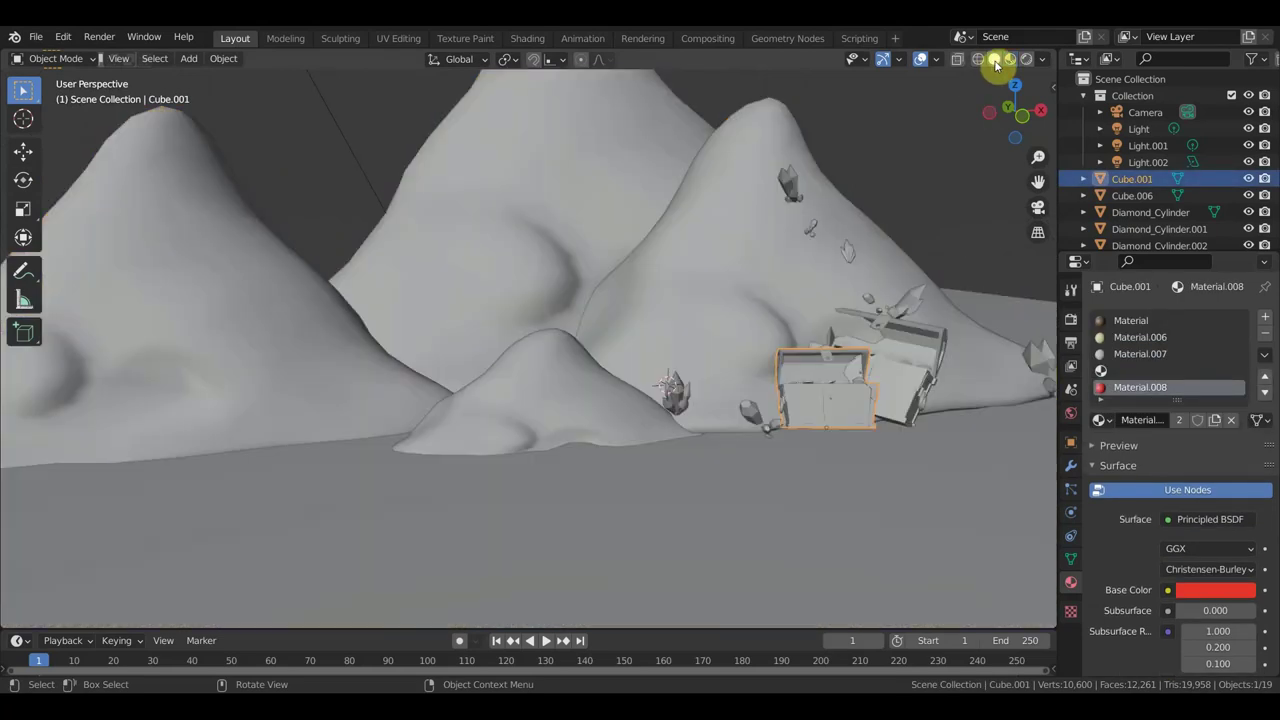
{"action": "left_click", "coordinate": [979, 59]}
{"action": "scroll", "coordinate": [939, 260], "scroll_direction": "up", "scroll_amount": 1}
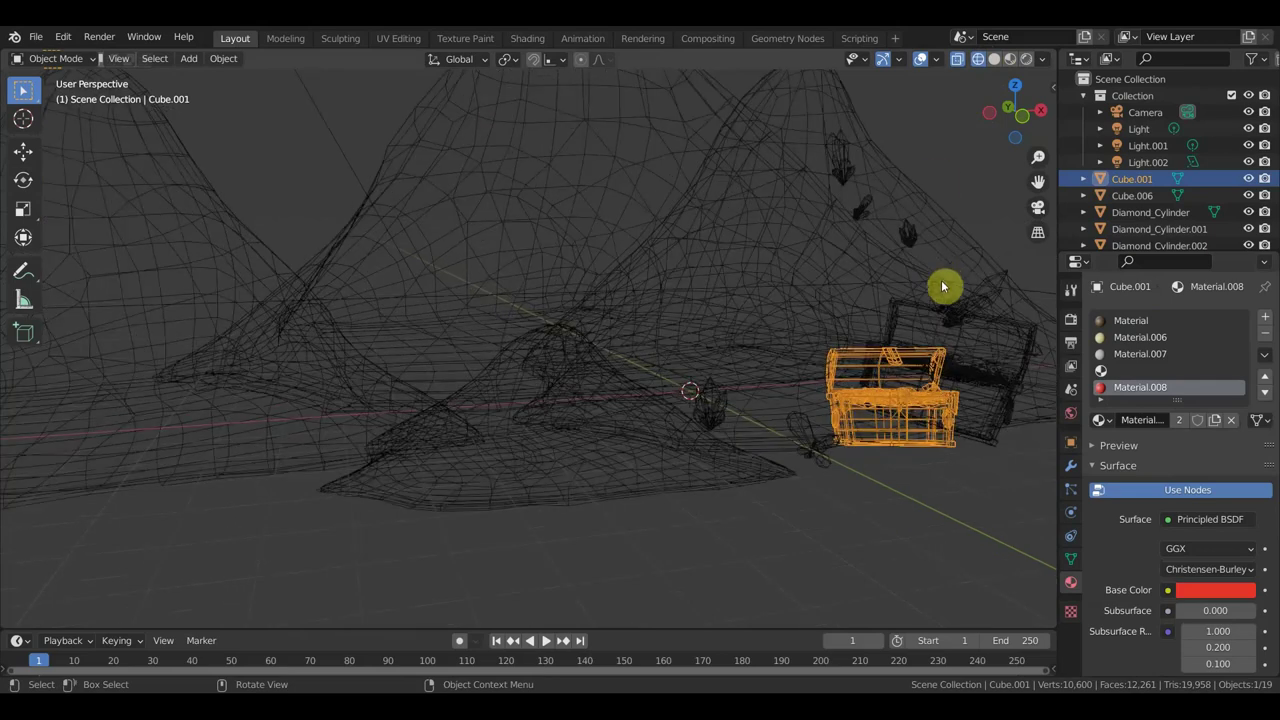
Inspect the gold mountain and Sapphire_Cylinder.001 crystal, then return to Solid shading
{"action": "left_click", "coordinate": [722, 410]}
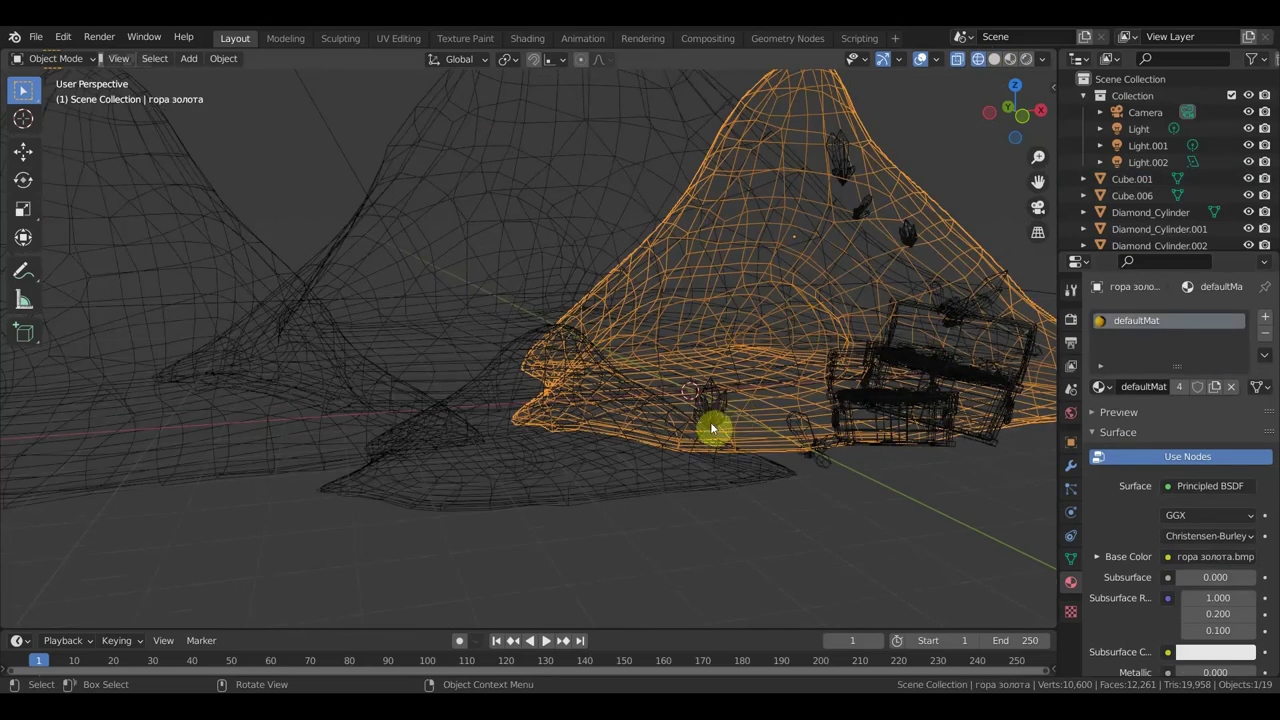
{"action": "left_click", "coordinate": [712, 420]}
{"action": "scroll", "coordinate": [730, 397], "scroll_direction": "up", "scroll_amount": 2}
{"action": "scroll", "coordinate": [728, 397], "scroll_direction": "up", "scroll_amount": 2}
{"action": "middle_click_drag", "start_coordinate": [677, 357], "coordinate": [654, 351]}
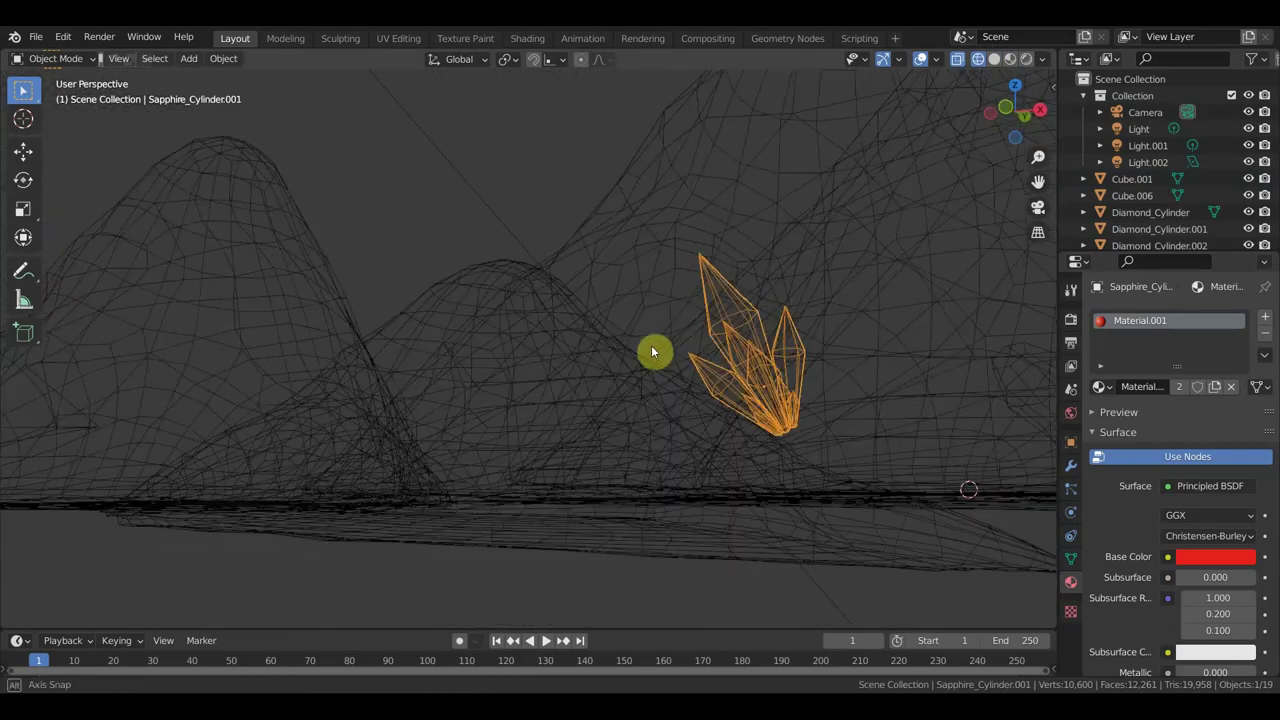
{"action": "mouse_move", "coordinate": [746, 363]}
{"action": "middle_mouse_down"}
{"action": "mouse_move", "coordinate": [693, 356]}
{"action": "mouse_move", "coordinate": [757, 409]}
{"action": "mouse_move", "coordinate": [826, 417]}
{"action": "mouse_move", "coordinate": [754, 397]}
{"action": "middle_mouse_up"}
{"action": "scroll", "coordinate": [744, 346], "scroll_direction": "down", "scroll_amount": 4}
{"action": "scroll", "coordinate": [816, 406], "scroll_direction": "down", "scroll_amount": 3}
{"action": "scroll", "coordinate": [800, 400], "scroll_direction": "down", "scroll_amount": 2}
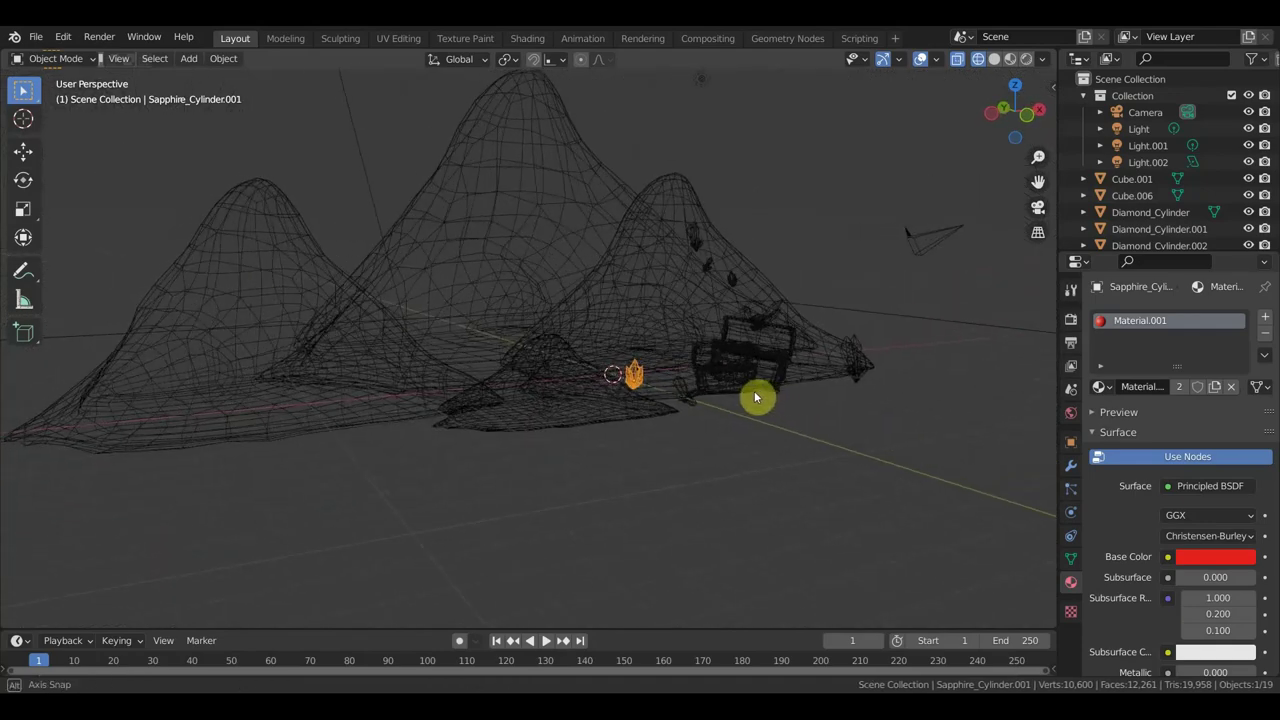
{"action": "left_click", "coordinate": [995, 59]}
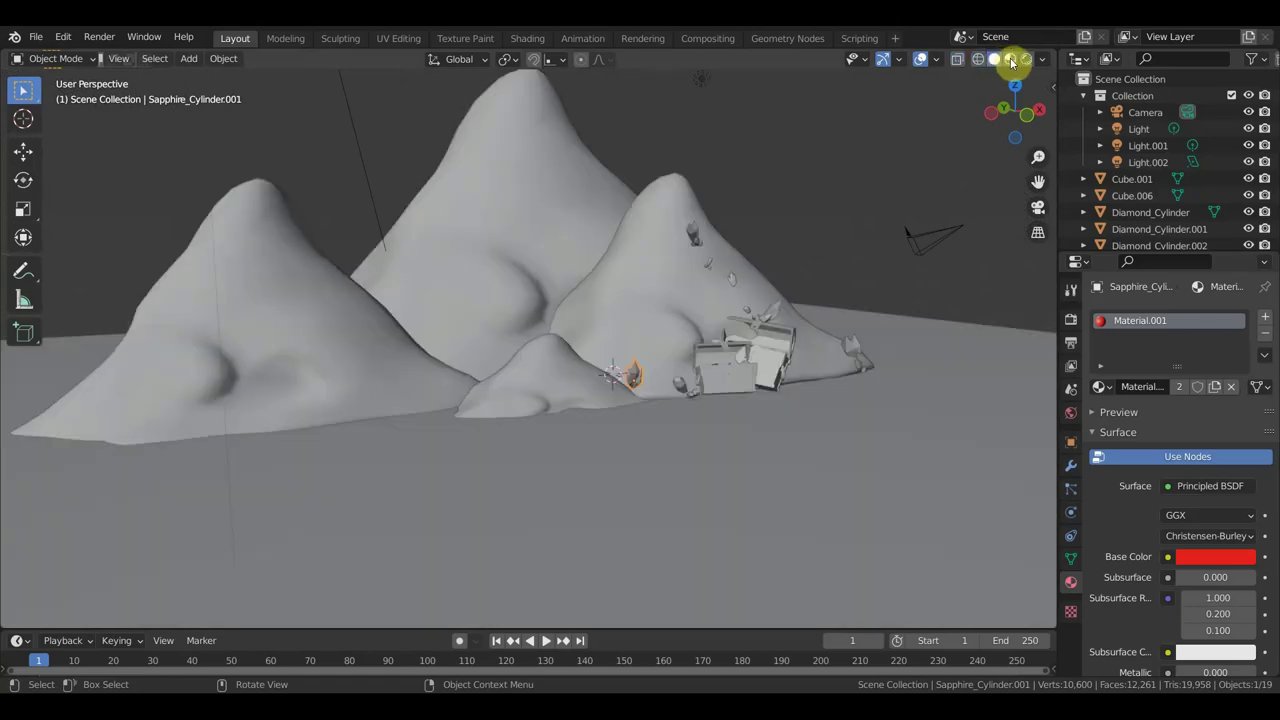